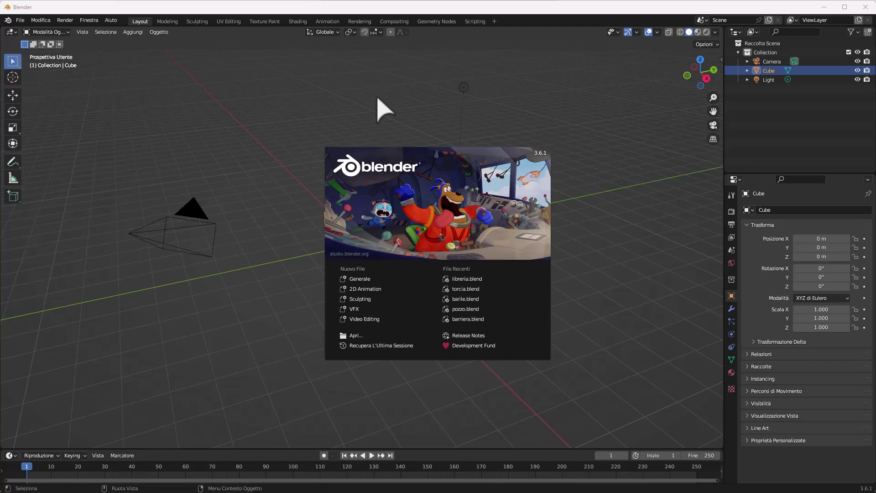
Dismiss the splash screen to reveal the default camera, cube and light scene
left_click(362, 279)
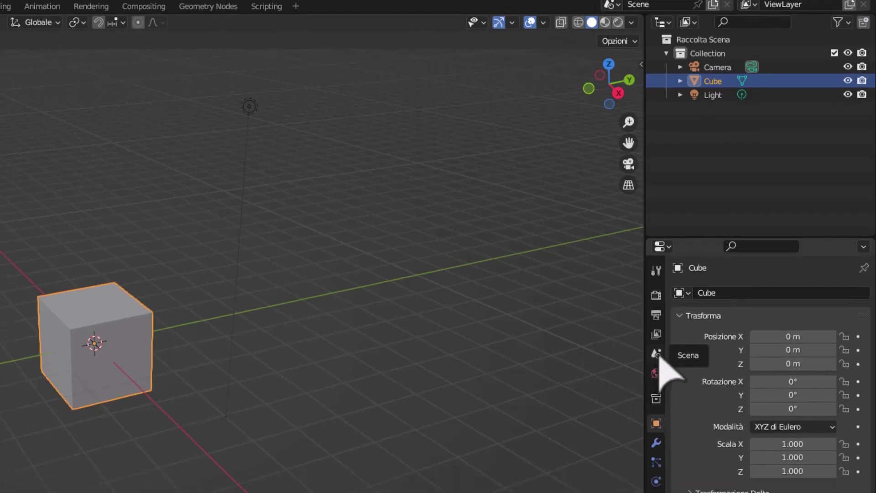
In Scene properties, switch the unit system to Imperial and back to Metric
left_click(656, 380)
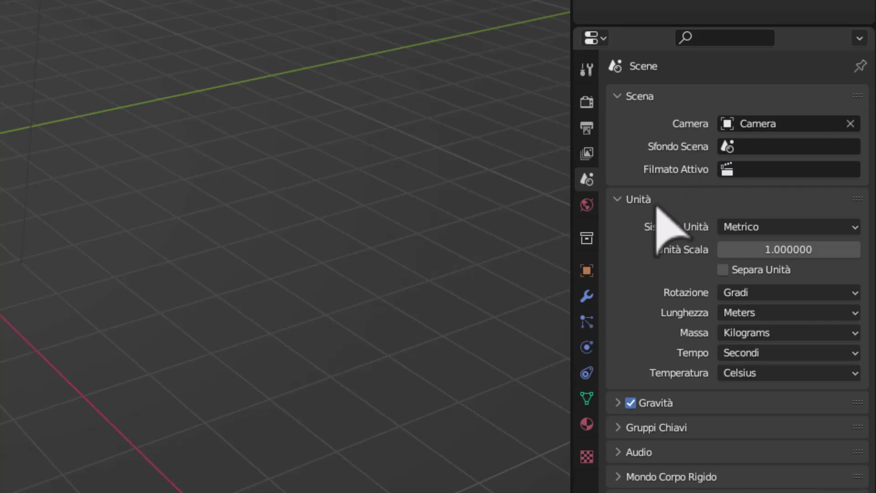
left_click(776, 230)
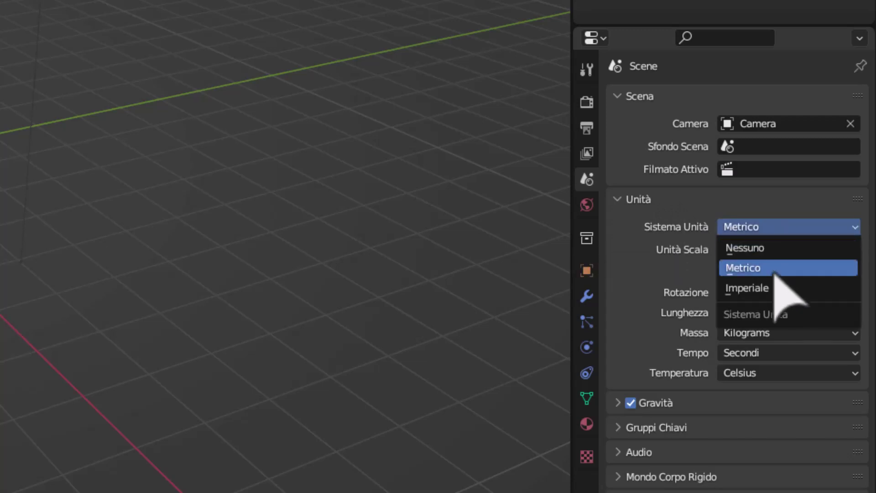
left_click(782, 291)
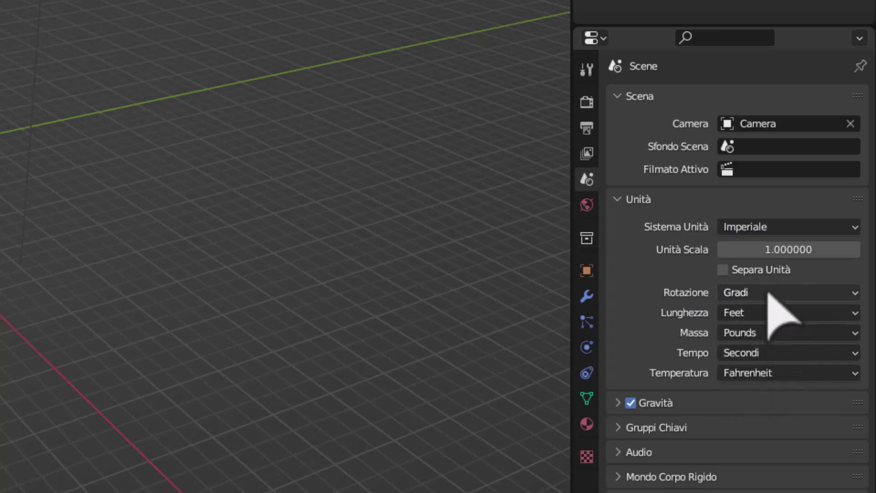
left_click(747, 227)
left_click(767, 269)
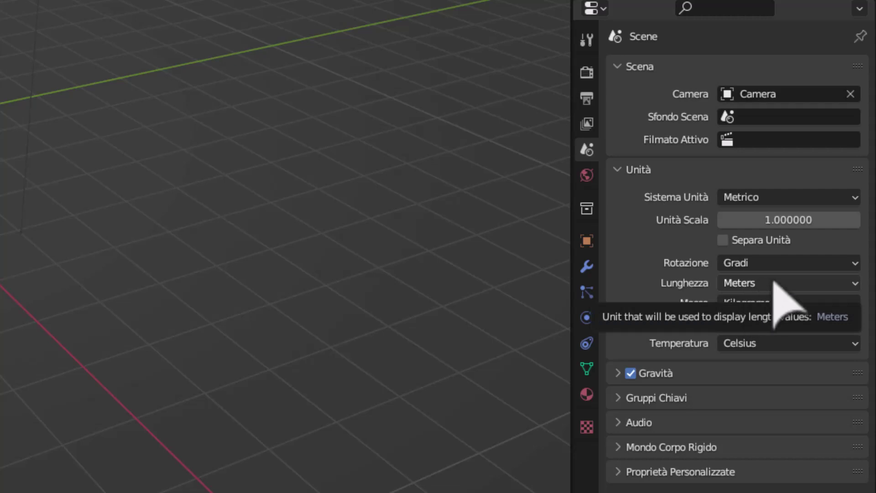
Try Centimeters then Meters for length, and Kelvin then Celsius for temperature
left_click(774, 284)
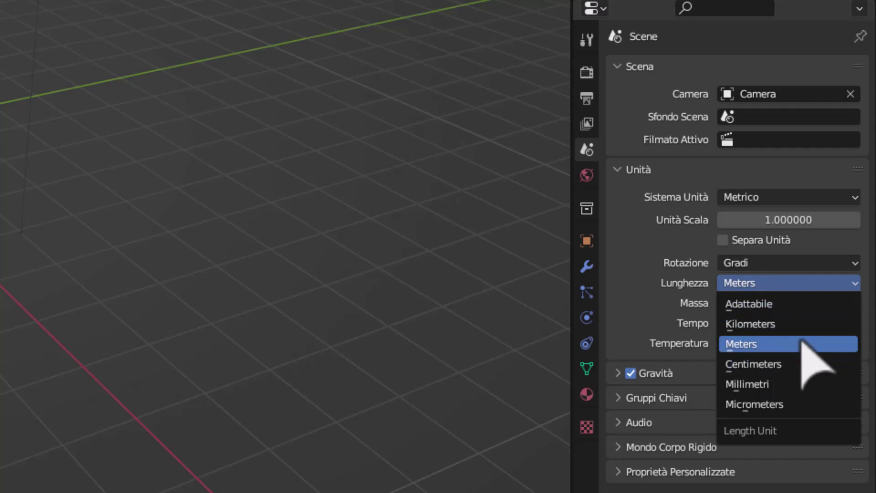
left_click(783, 364)
left_click(791, 283)
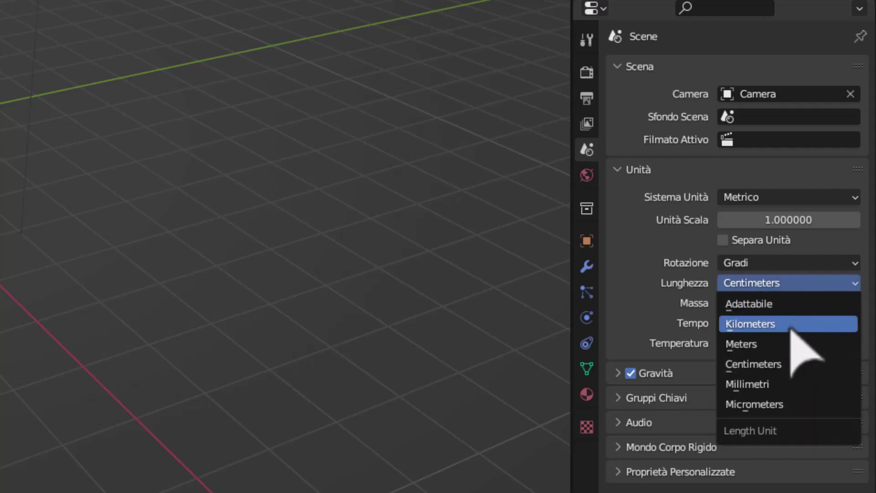
left_click(775, 342)
left_click(745, 342)
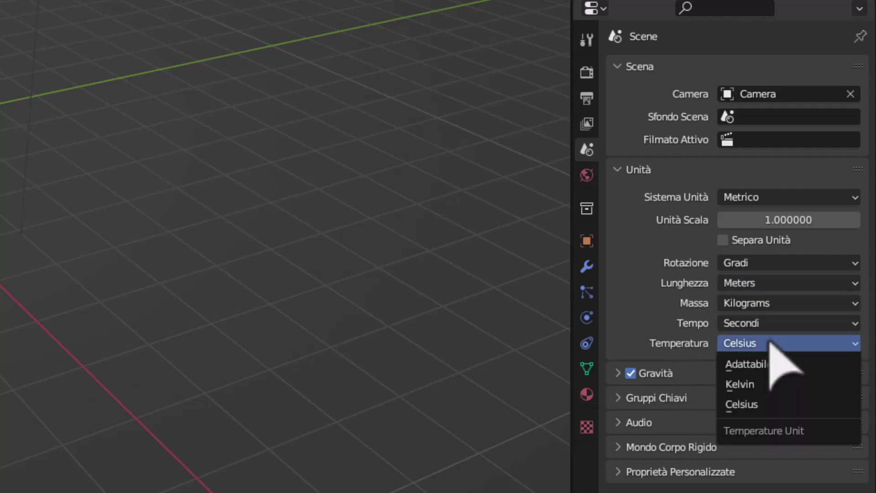
left_click(773, 386)
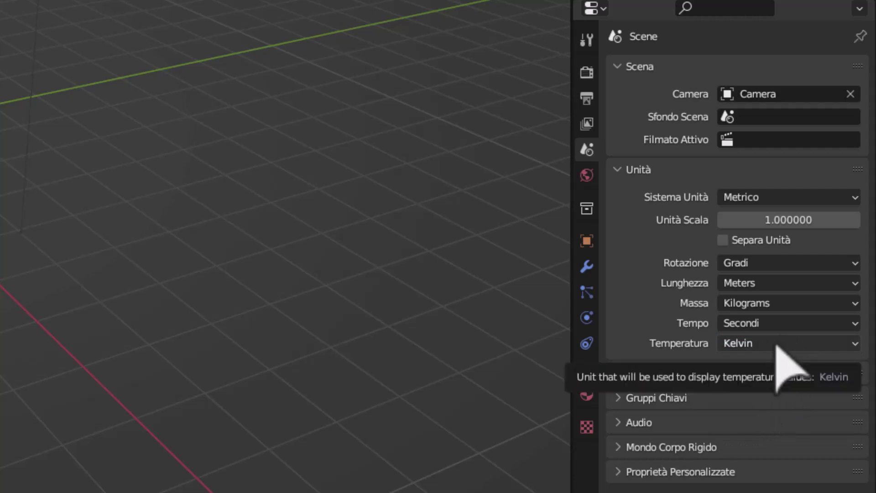
left_click(780, 345)
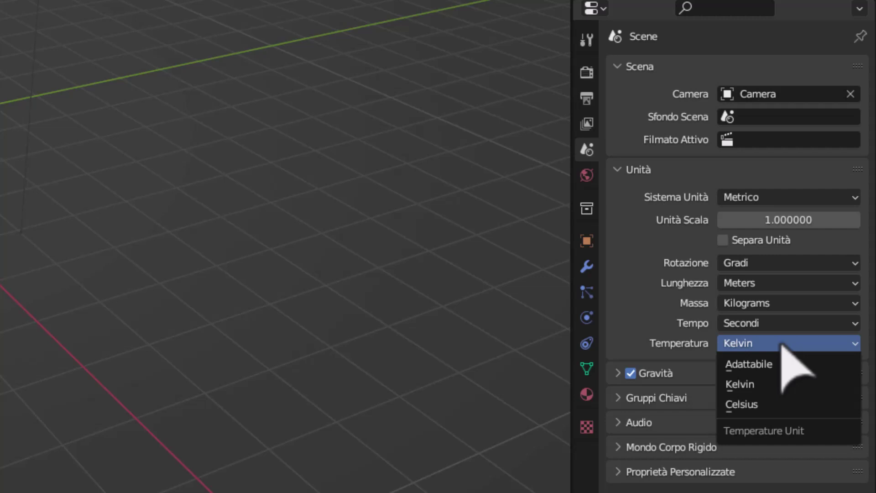
left_click(771, 404)
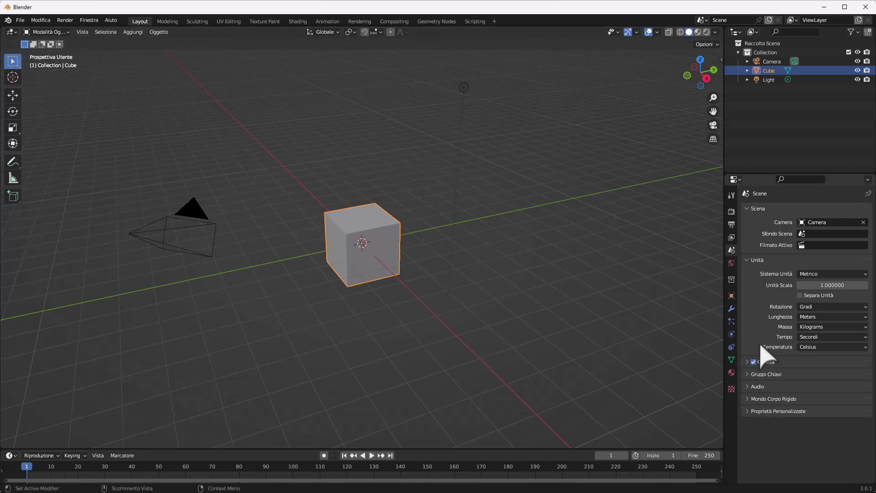
Rename Cube to 'Cubo' and Light to 'Luce' in the Outliner
left_click(732, 296)
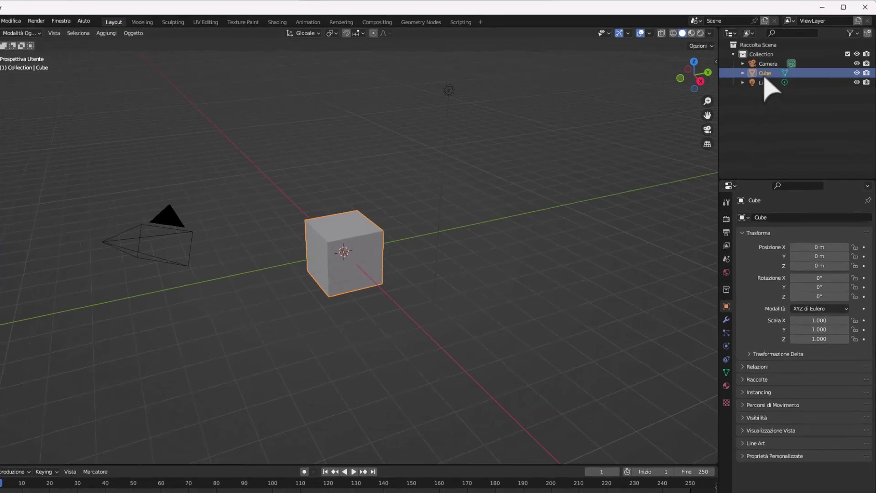
double_click(771, 74)
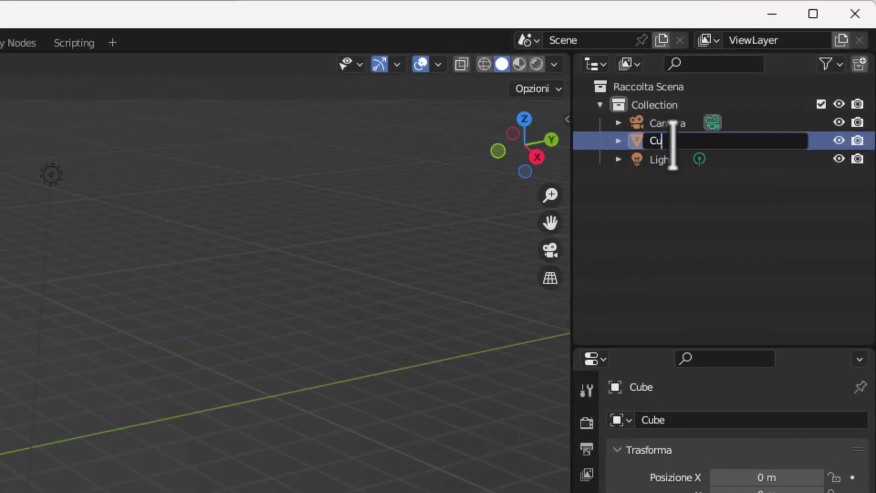
key("Return")
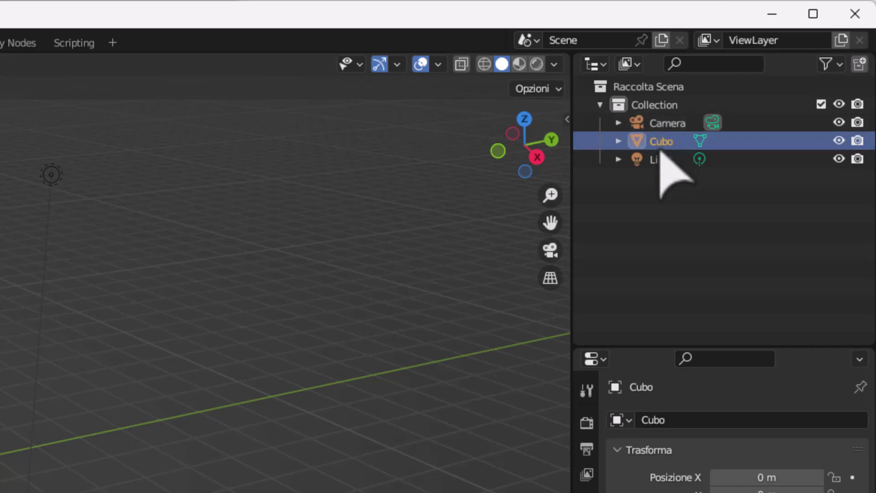
left_click(664, 160)
double_click(664, 160)
type("Luce")
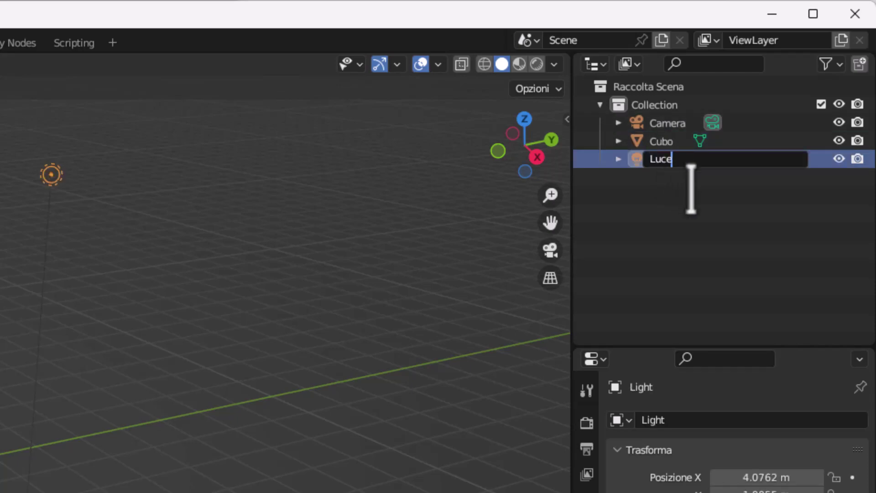
key("Return")
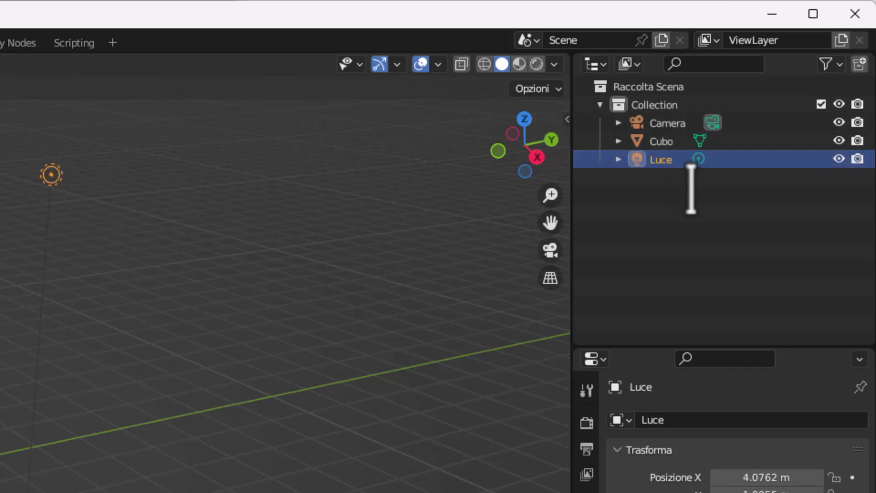
left_click(685, 245)
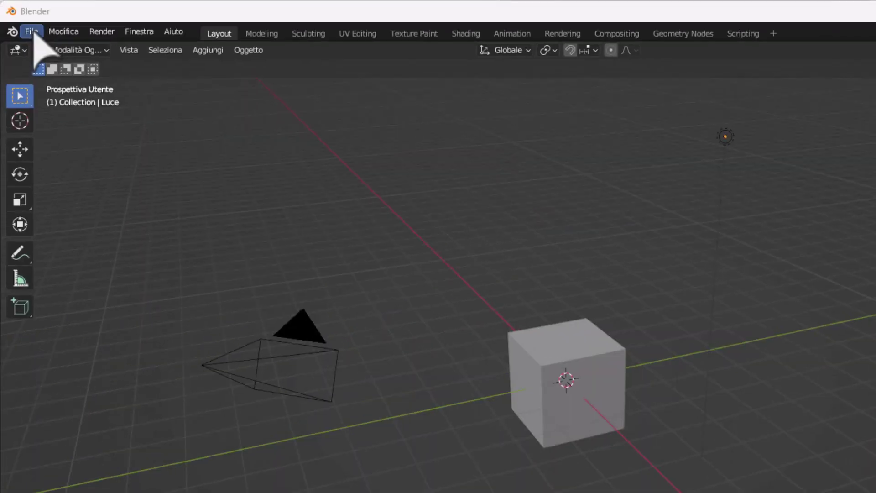
Save the current scene as the startup file, then return to the Scene unit settings
left_click(20, 20)
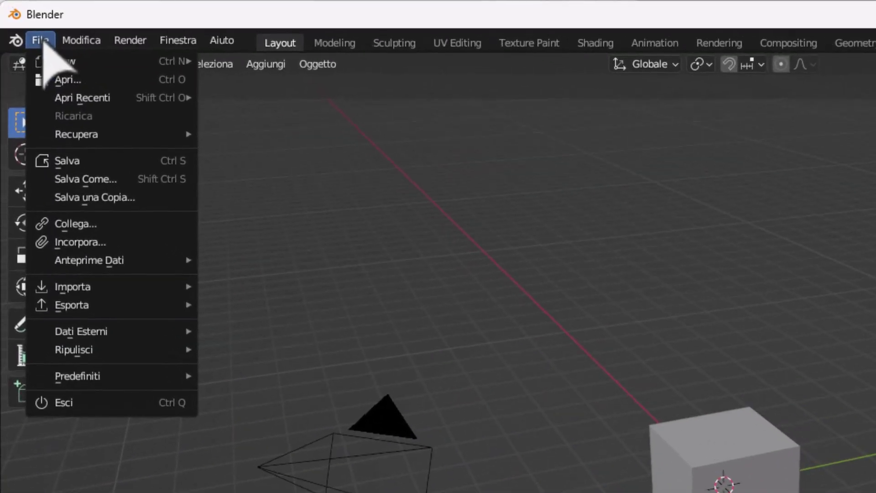
mouse_move(110, 377)
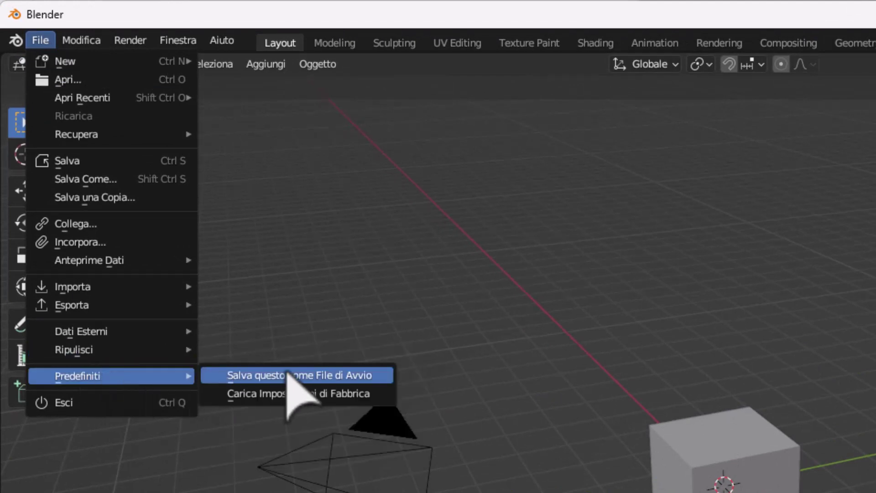
left_click(319, 375)
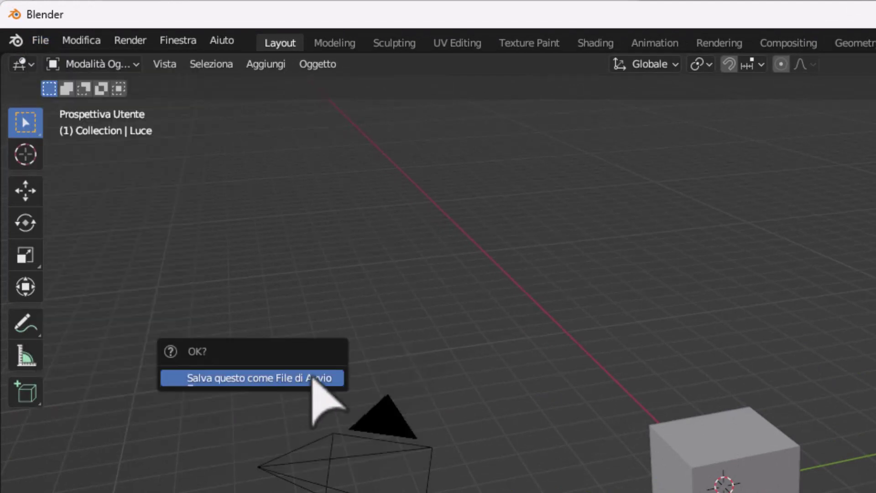
left_click(237, 381)
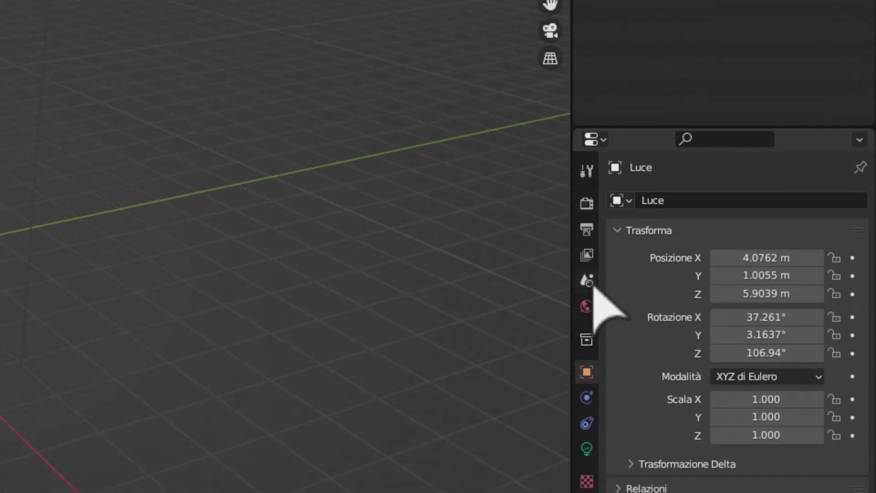
left_click(589, 281)
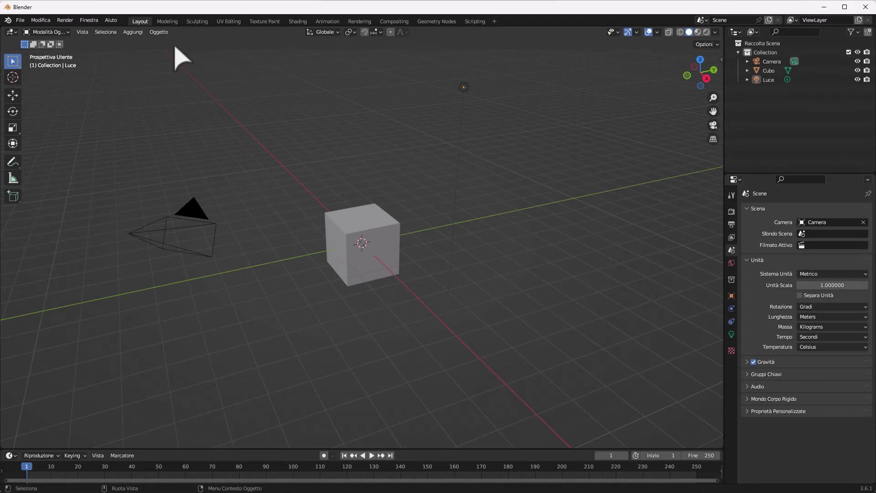
Select the cube and add a cylinder mesh to the scene
left_click(393, 223)
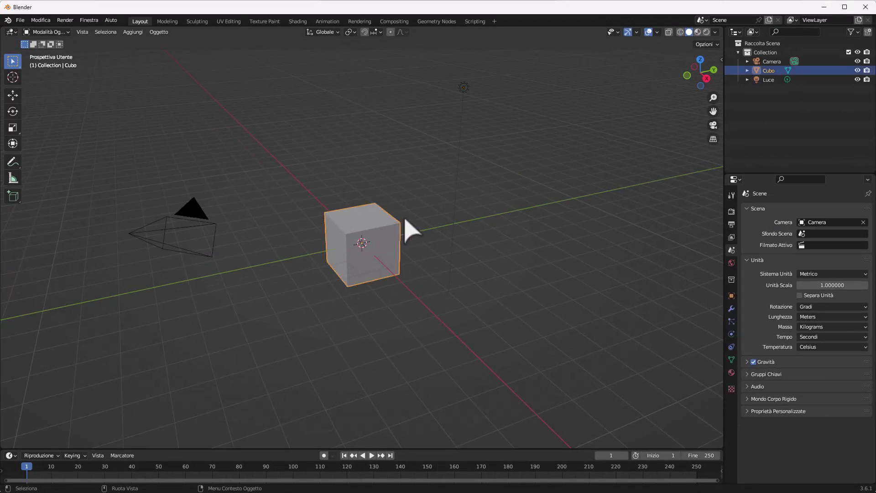
left_click(139, 32)
mouse_move(152, 42)
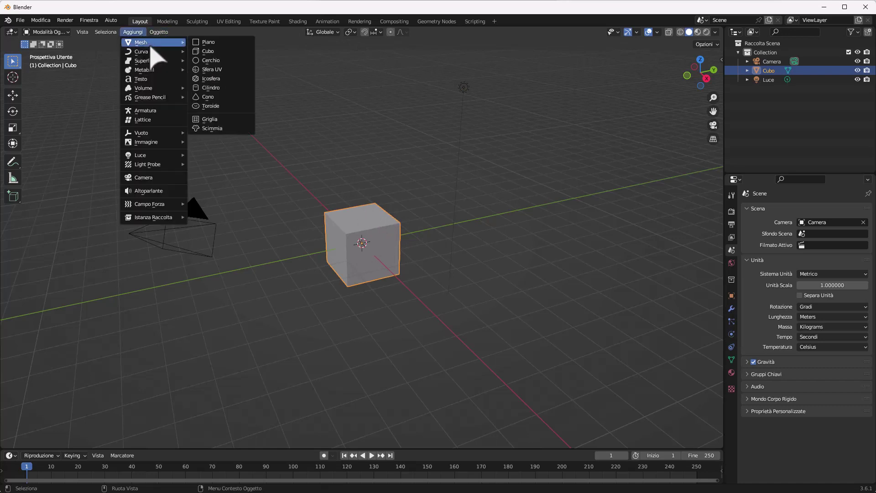
left_click(211, 88)
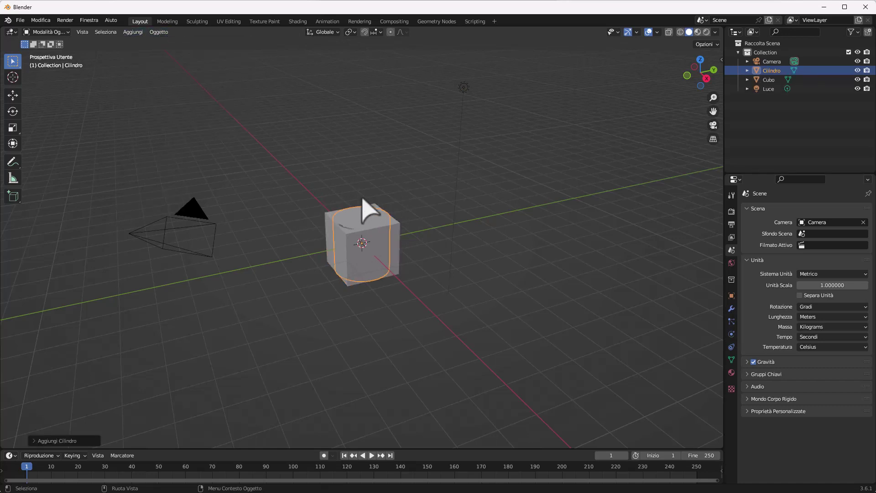
Delete Cubo and the cylinder, leaving only Camera and Luce
left_click(771, 79)
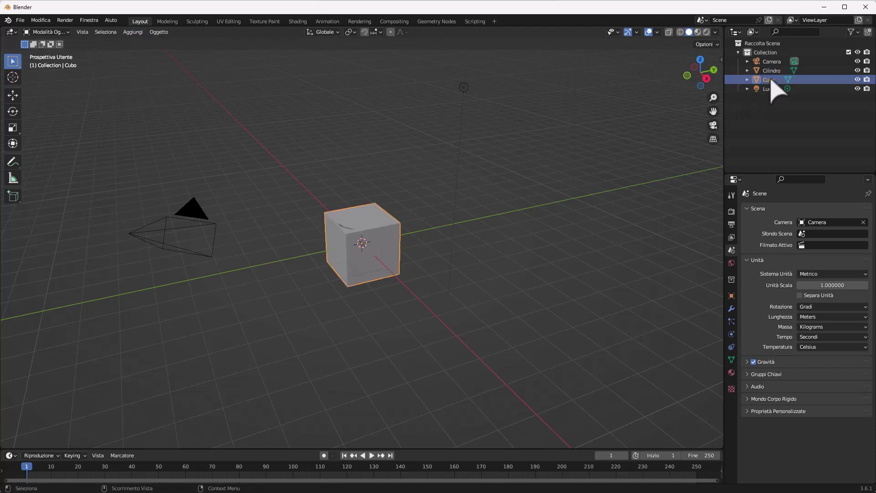
key("Delete")
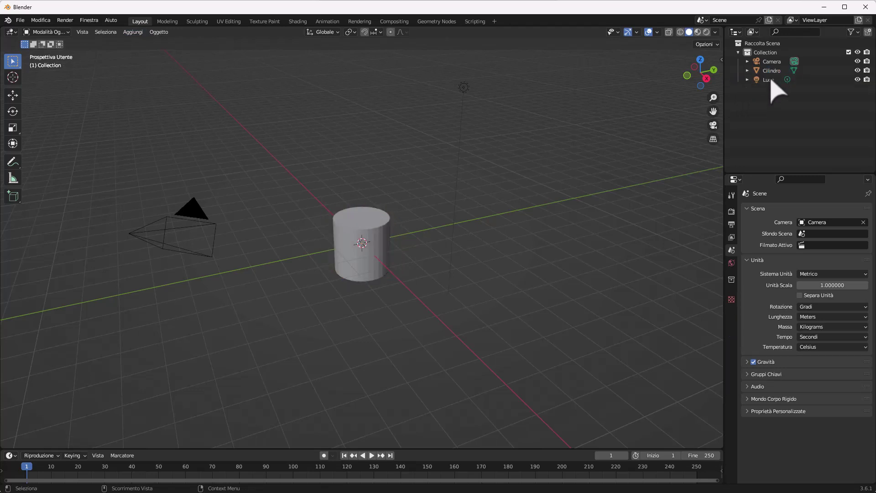
left_click(769, 70)
key("Delete")
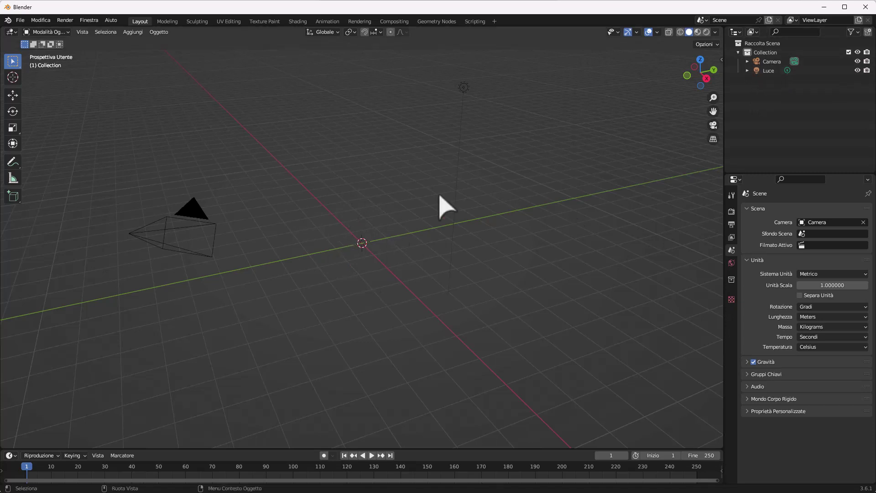
left_click(22, 25)
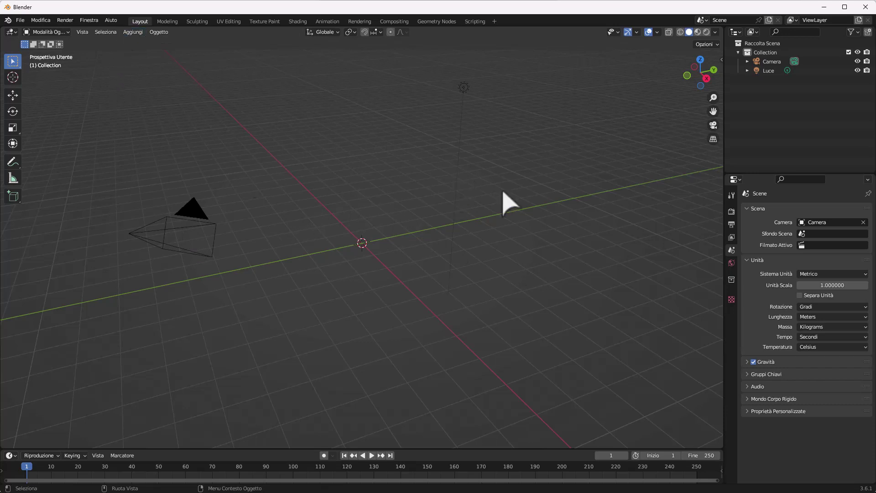
left_click(133, 32)
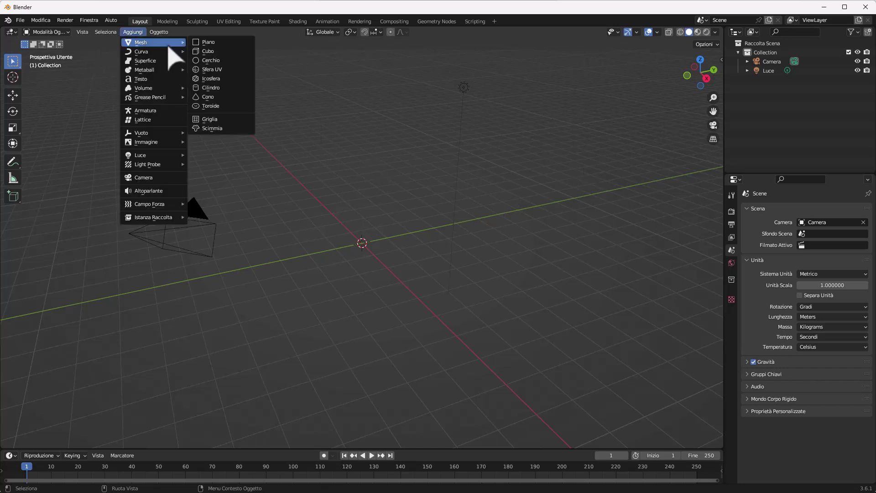
Add a new cube at the origin, then check the File defaults menu without changing anything
left_click(228, 51)
left_click(20, 20)
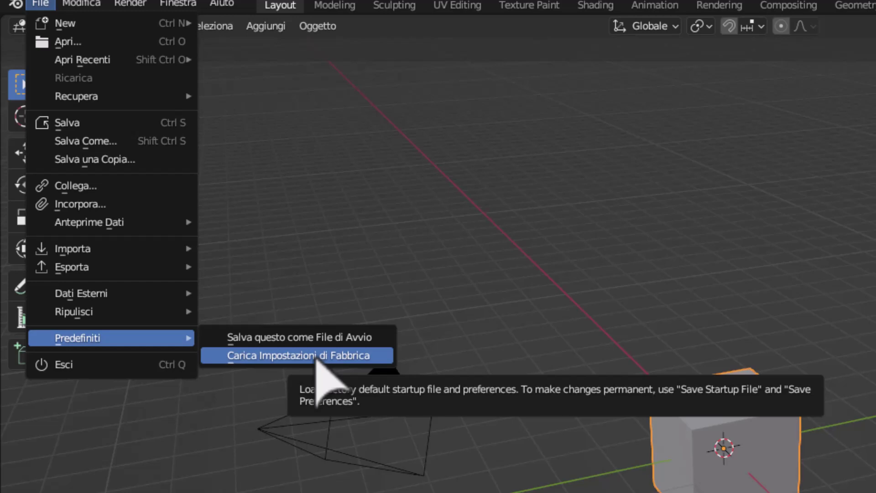
left_click(317, 356)
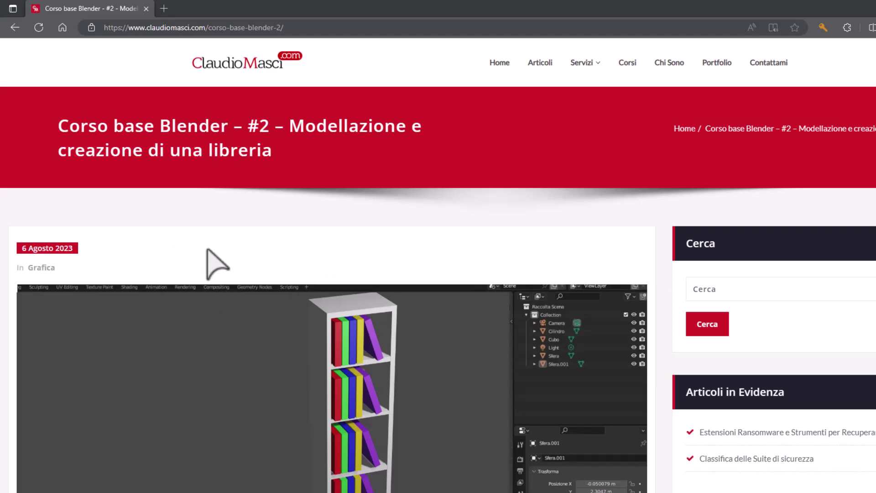
Read through the Corso base Blender #2 article down to its Download and Video sections
scroll(246, 263, "down", 9)
left_click(57, 394)
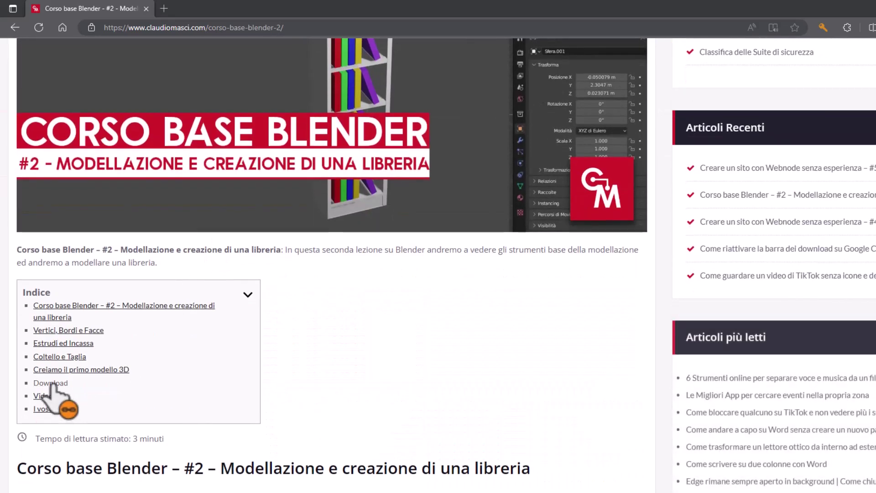
scroll(242, 304, "down", 10)
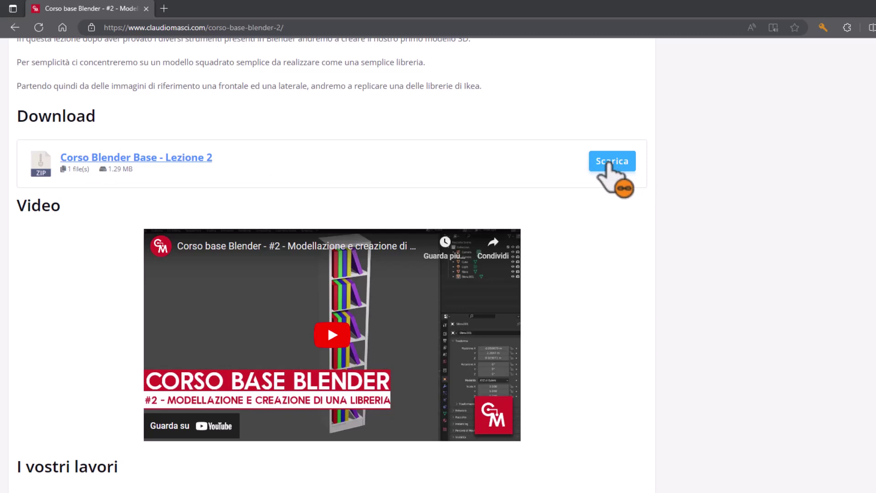
scroll(614, 173, "down", 7)
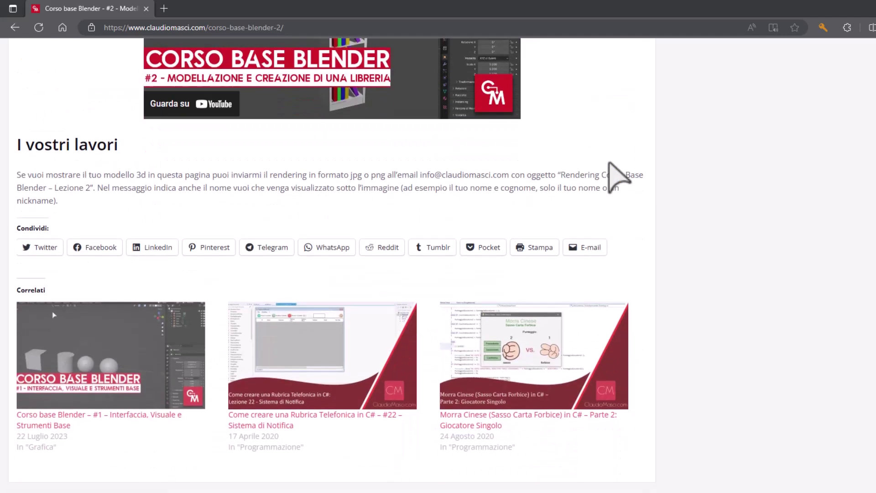
scroll(588, 183, "up", 2)
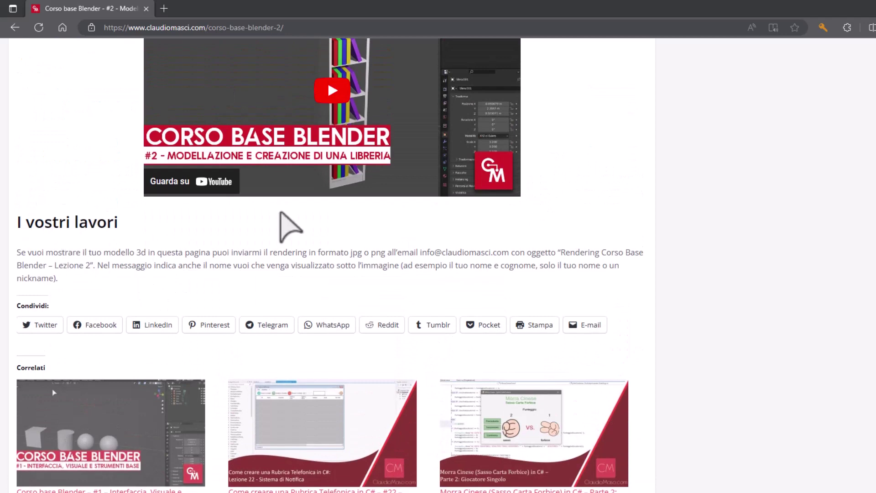
scroll(431, 252, "up", 9)
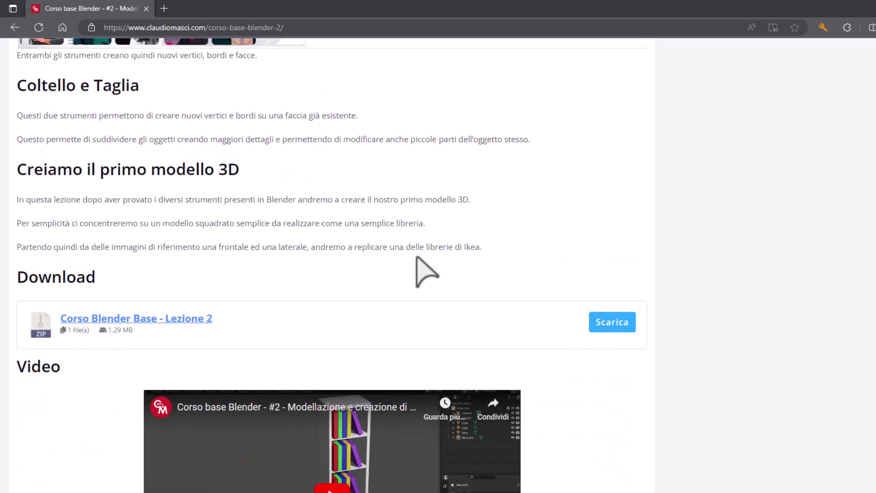
scroll(427, 268, "down", 4)
scroll(382, 324, "down", 3)
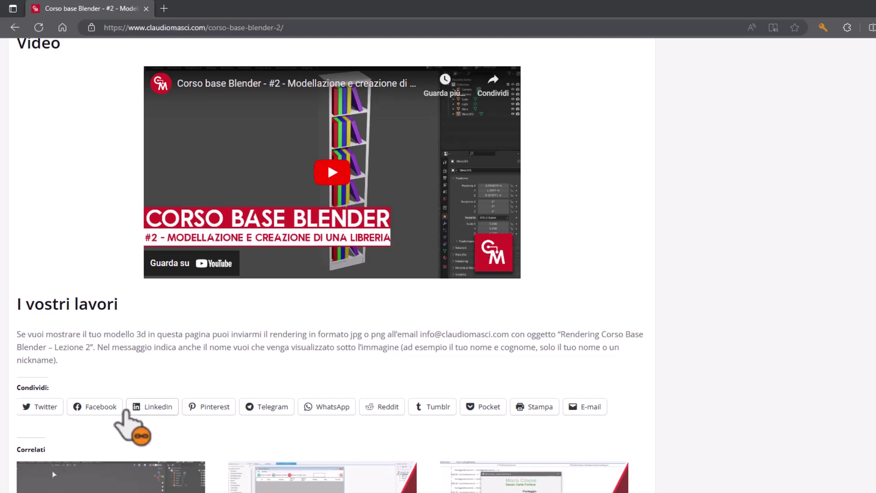
scroll(233, 381, "up", 5)
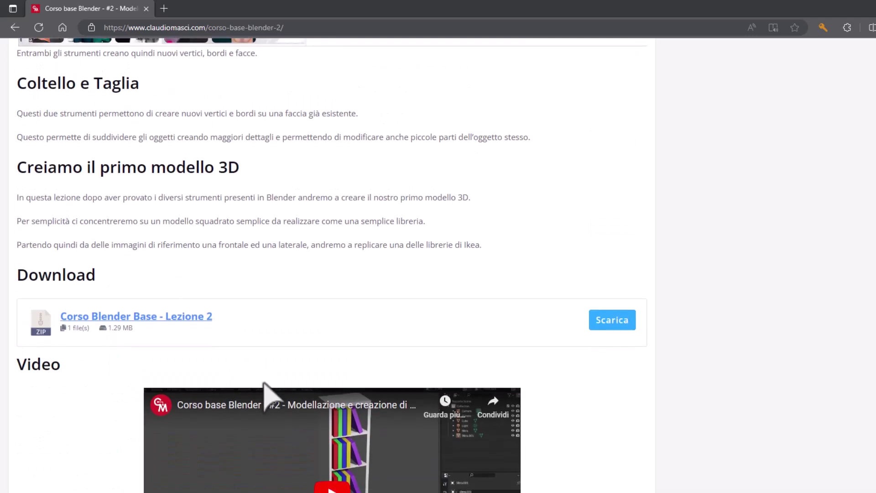
scroll(333, 190, "down", 1)
scroll(324, 303, "down", 3)
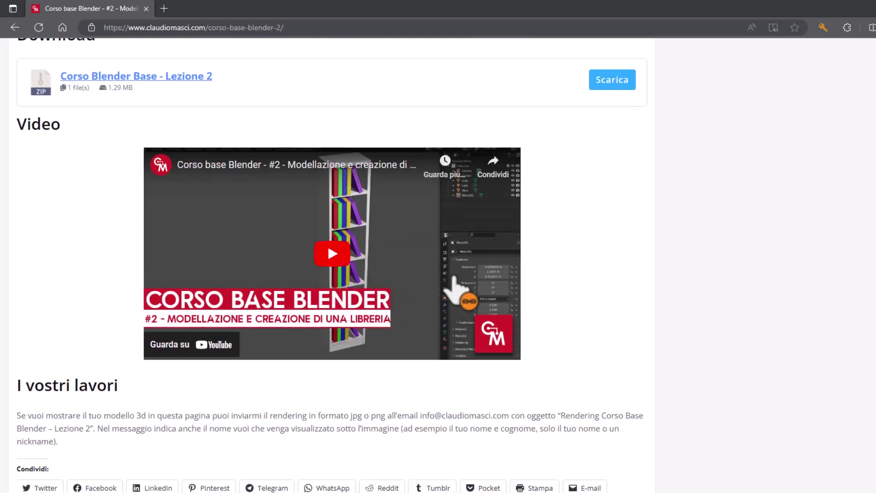
scroll(458, 274, "down", 2)
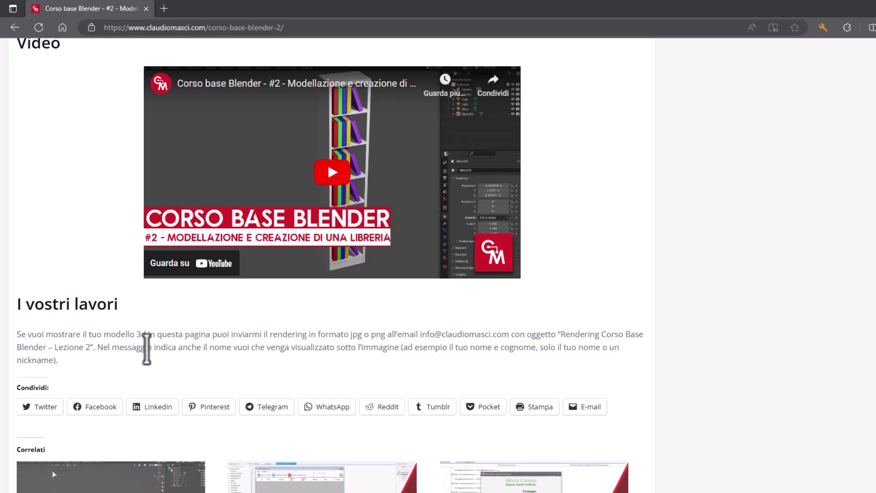
scroll(170, 352, "up", 10)
scroll(170, 352, "up", 10)
scroll(172, 356, "up", 10)
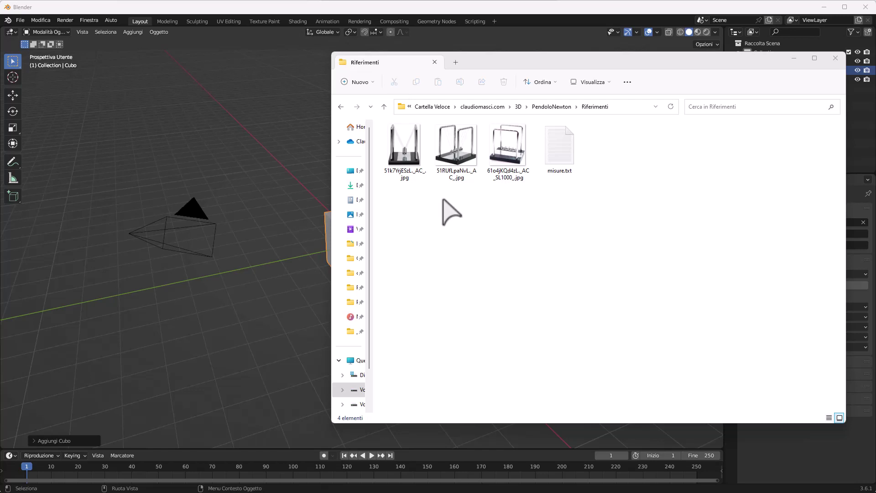
mouse_move(456, 152)
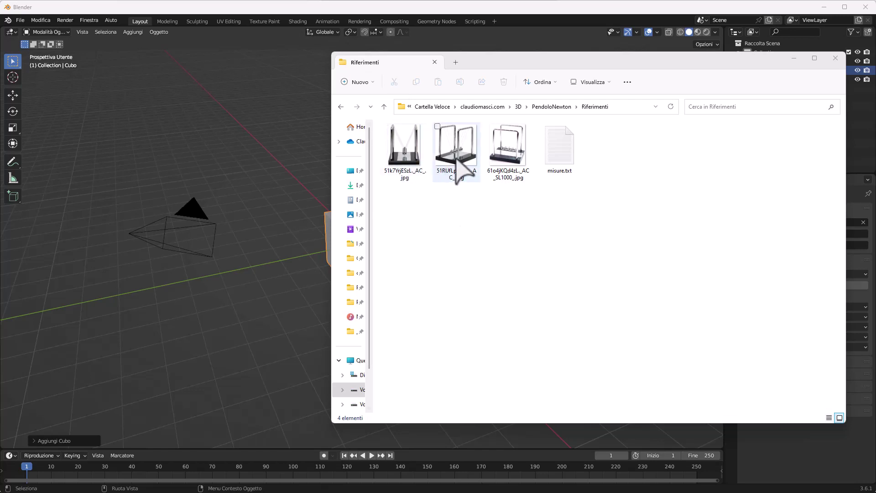
Open the angled and front-view reference photos in IrfanView and arrange them side by side
double_click(457, 157)
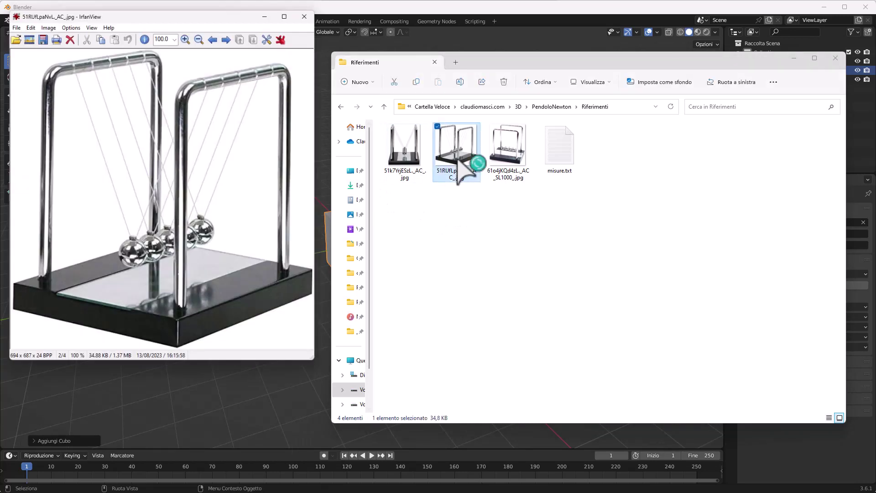
left_click_drag(206, 7, 222, 86)
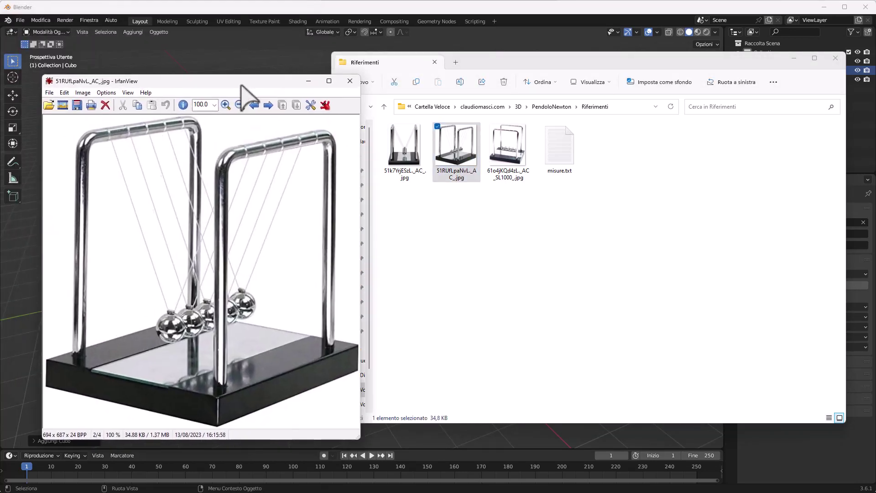
double_click(404, 153)
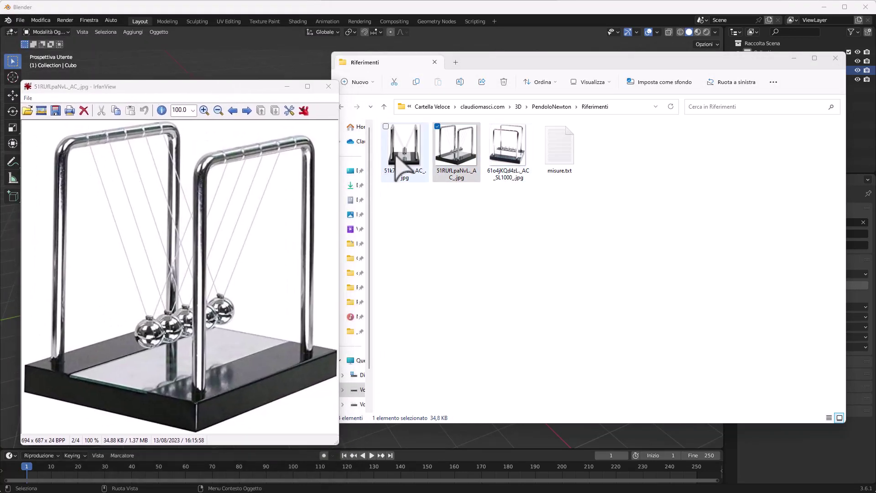
left_click_drag(168, 8, 384, 87)
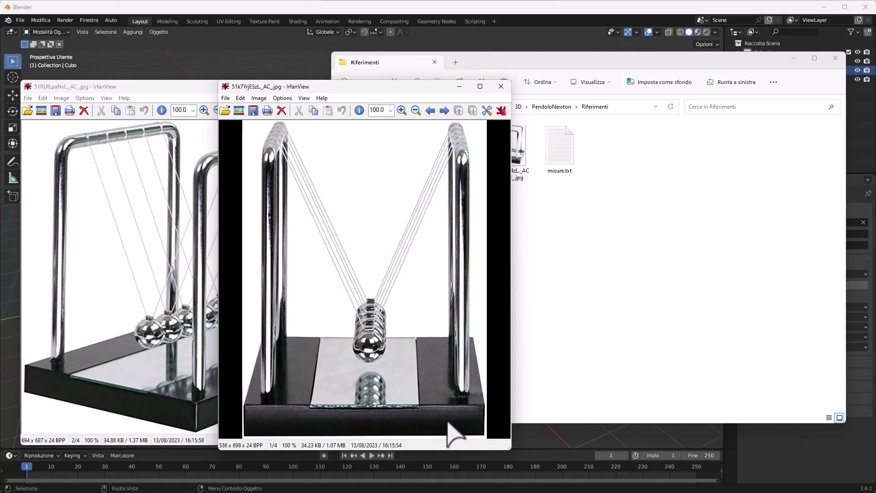
mouse_move(382, 87)
left_mouse_down()
mouse_move(237, 90)
mouse_move(448, 90)
left_mouse_up()
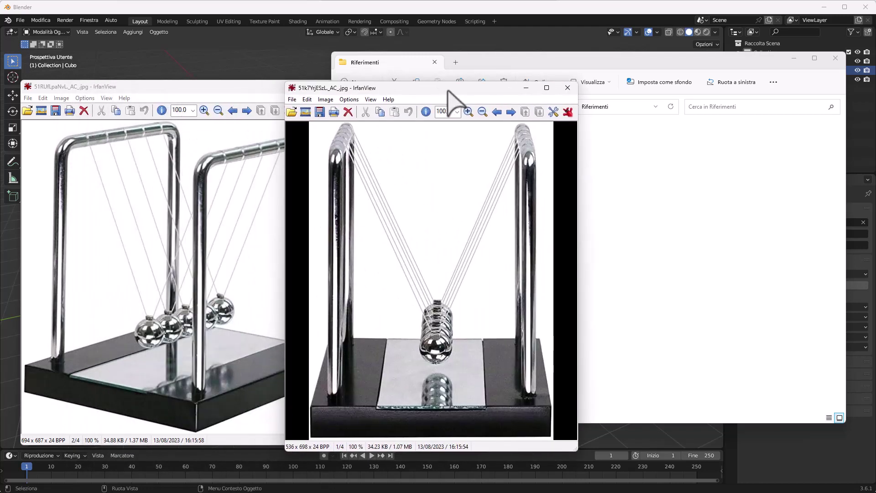
left_click_drag(307, 86, 393, 80)
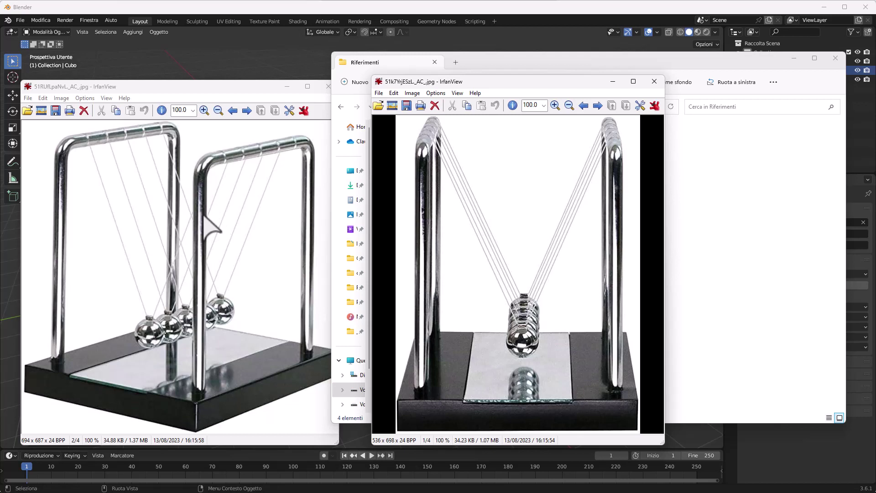
left_click_drag(230, 87, 263, 69)
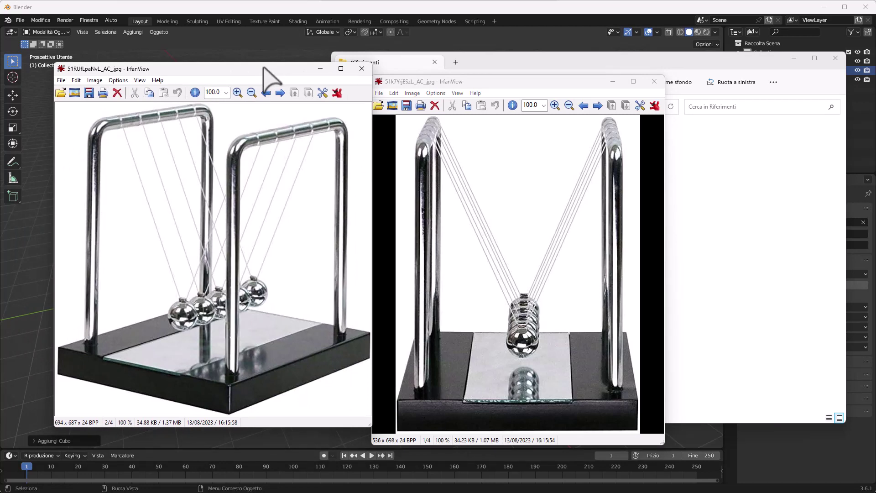
Close the extra viewer windows, keeping the angled photo 51RUfLpaNvL_AC_.jpg open
key("Escape")
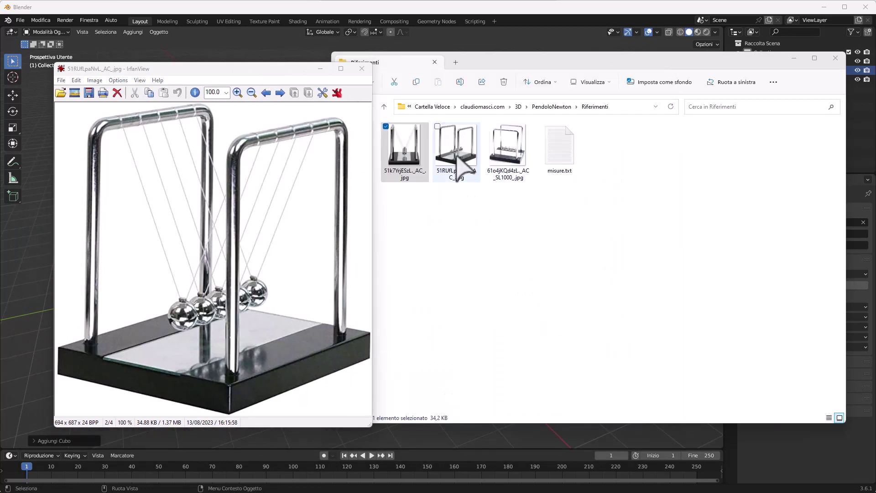
double_click(457, 156)
left_click_drag(534, 82, 239, 59)
left_click(191, 173)
key("Escape")
double_click(559, 151)
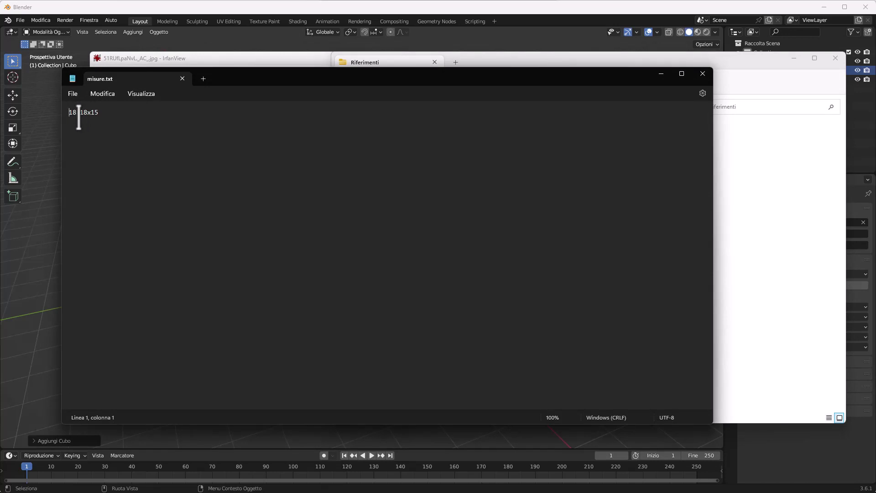
left_click(703, 74)
left_click(241, 338)
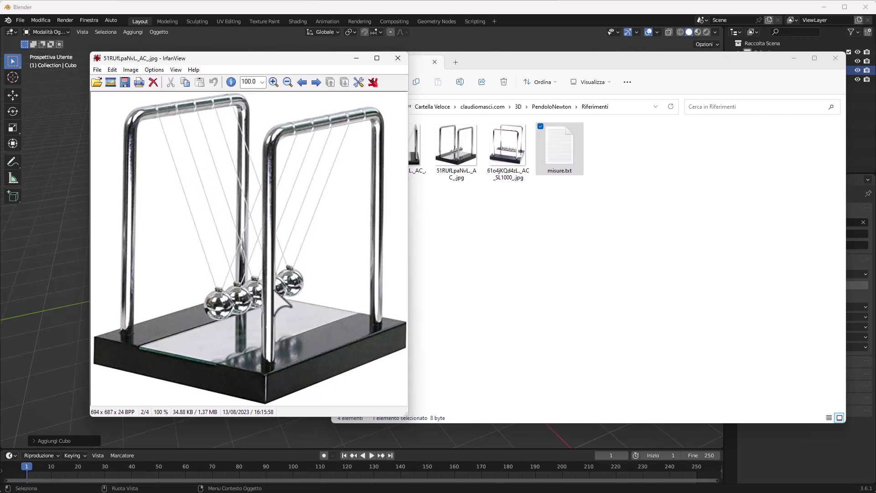
Leave the reference windows and return to Blender's scene with Cubo
key("alt+Tab")
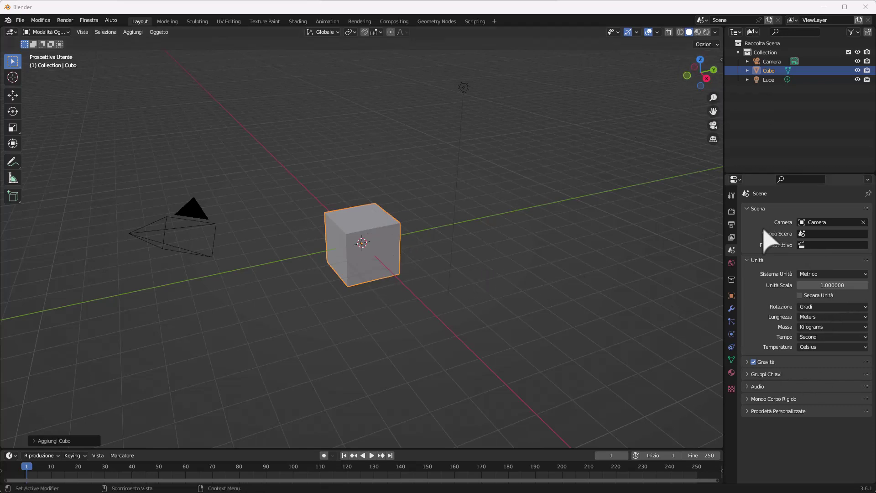
Show Cubo's transform values, with 2 m dimensions per axis, in Object properties and the sidebar
left_click(732, 296)
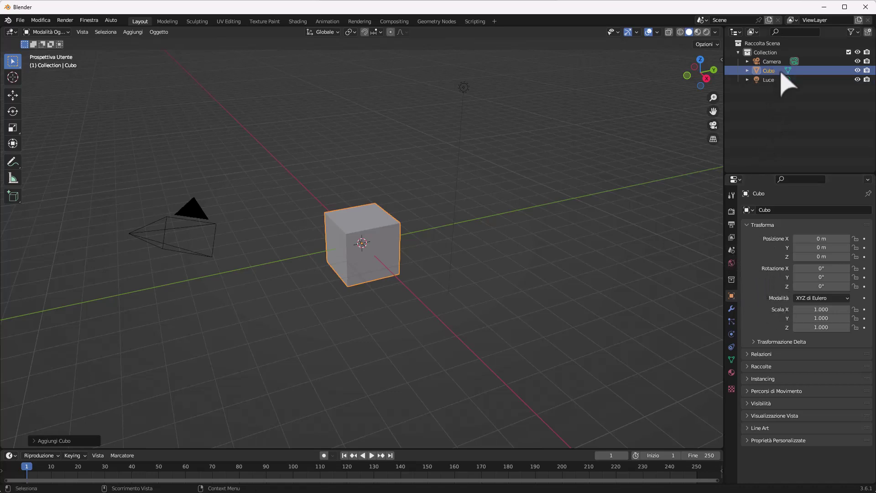
left_click(721, 59)
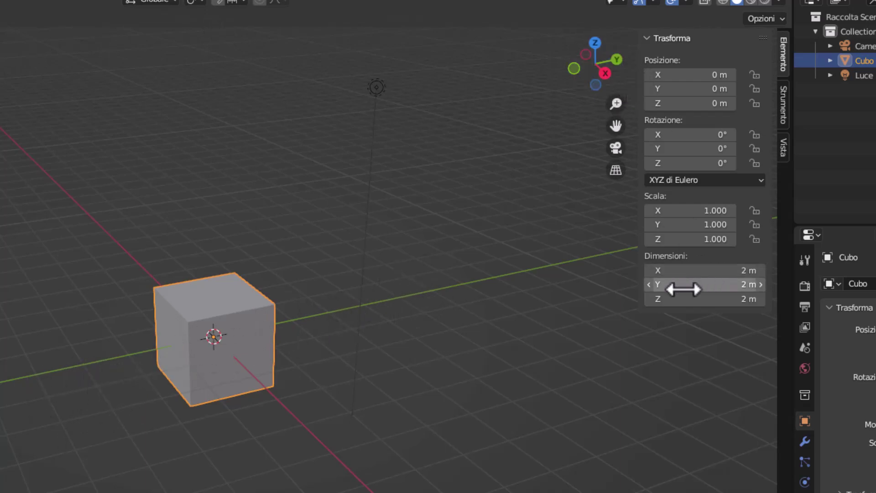
Set Cubo's dimensions to 0.15 × 0.18 × 0.02 m and view the slab from the side
left_click(726, 286)
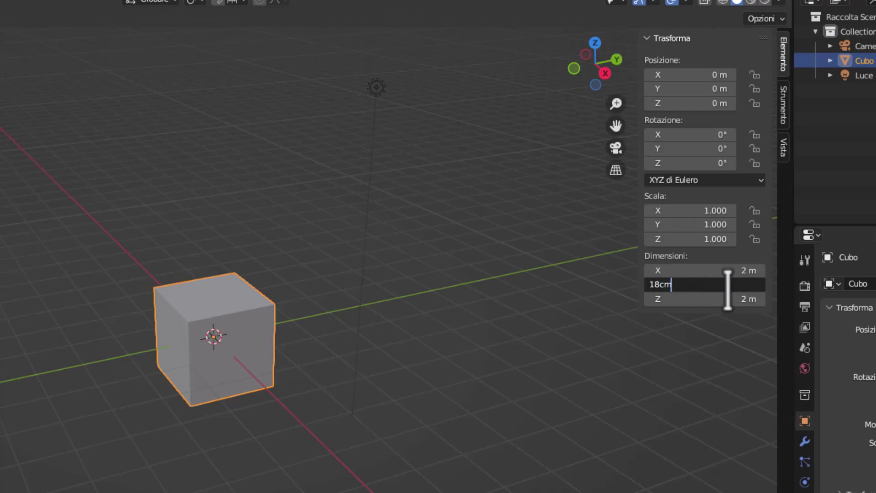
key("Return")
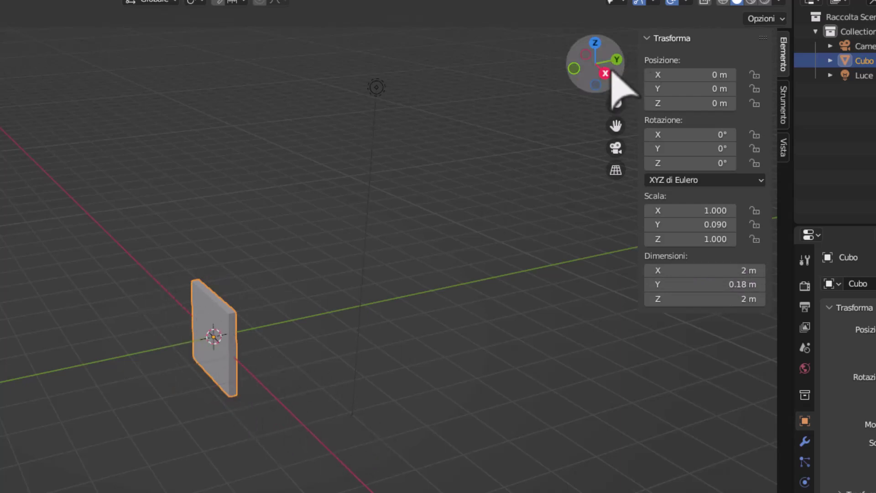
left_click(714, 268)
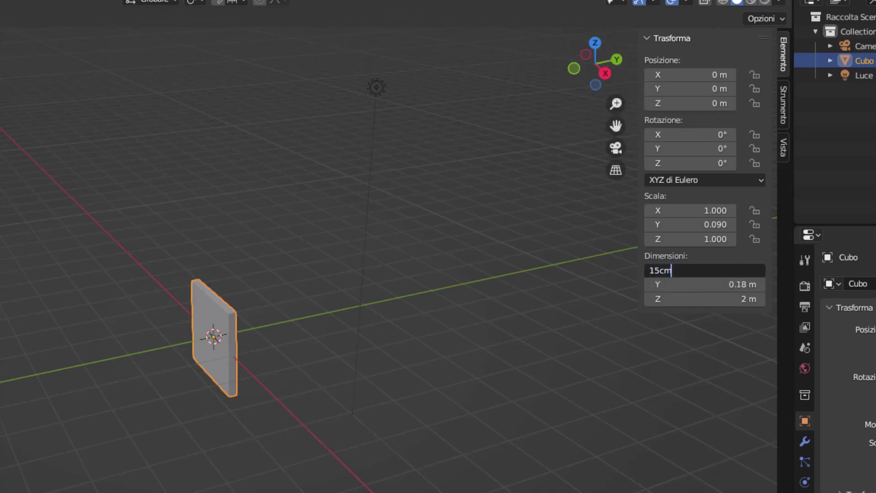
key("Return")
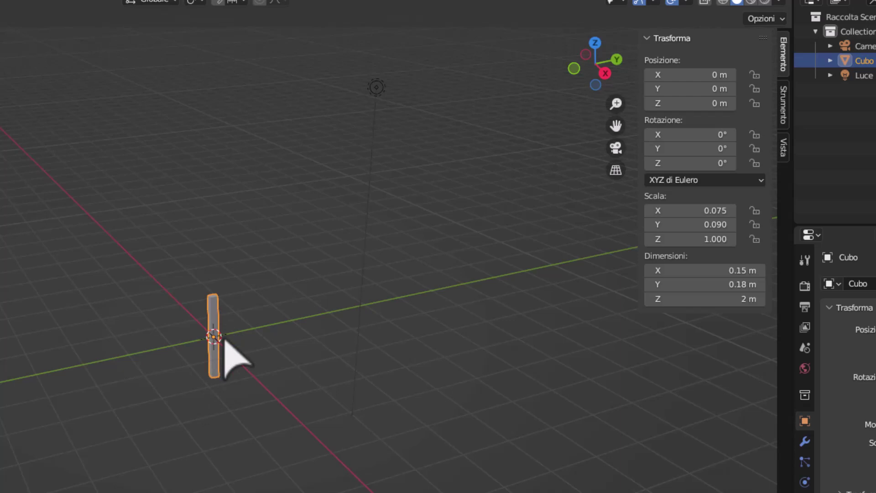
left_click(721, 299)
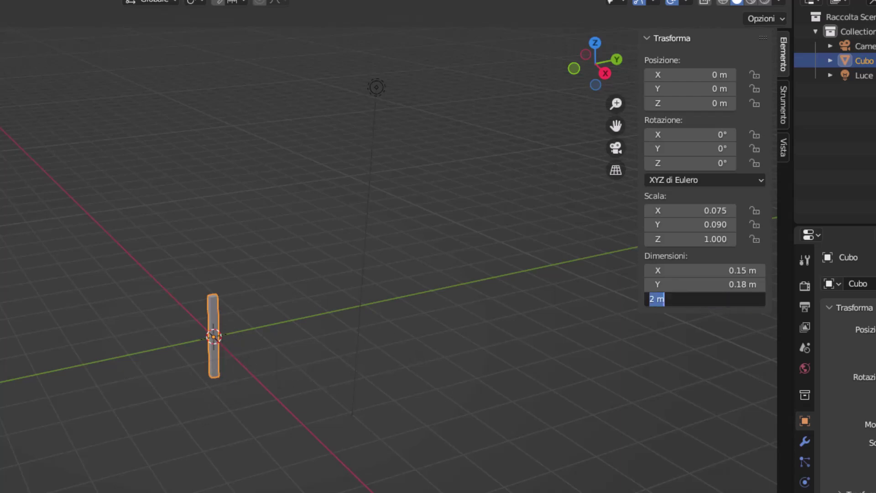
type("0.02")
key("Return")
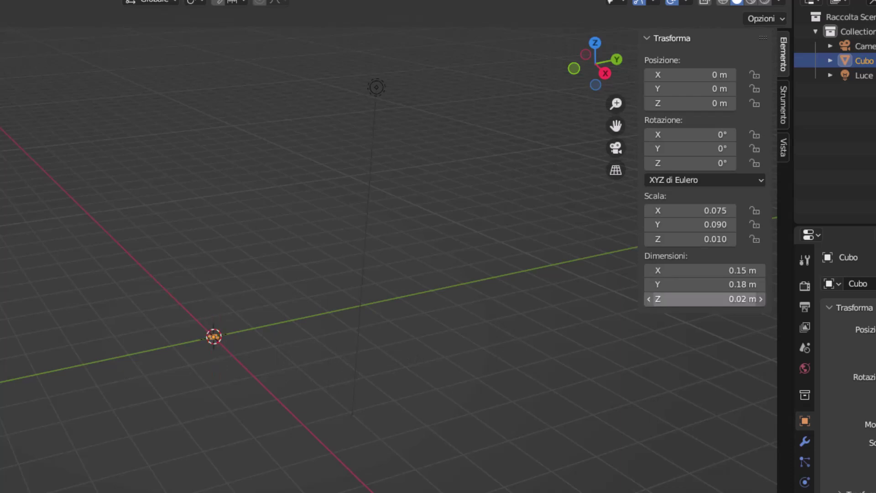
left_click(605, 74)
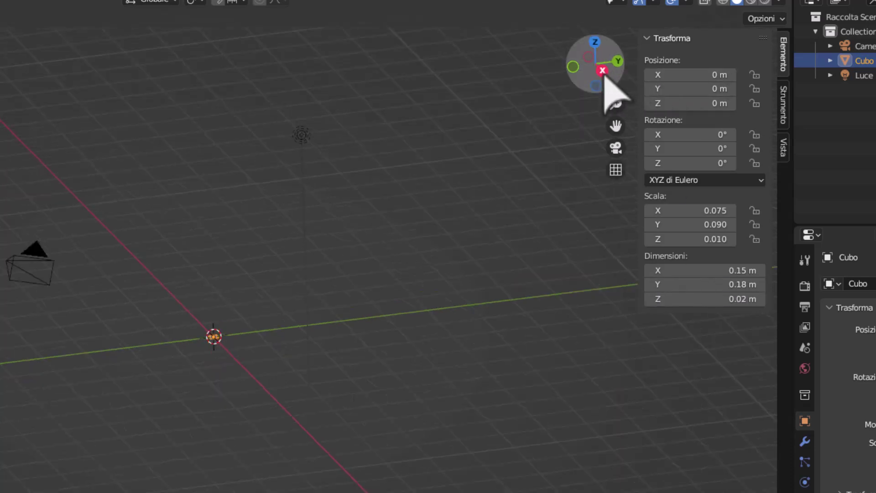
scroll(217, 343, "up", 5)
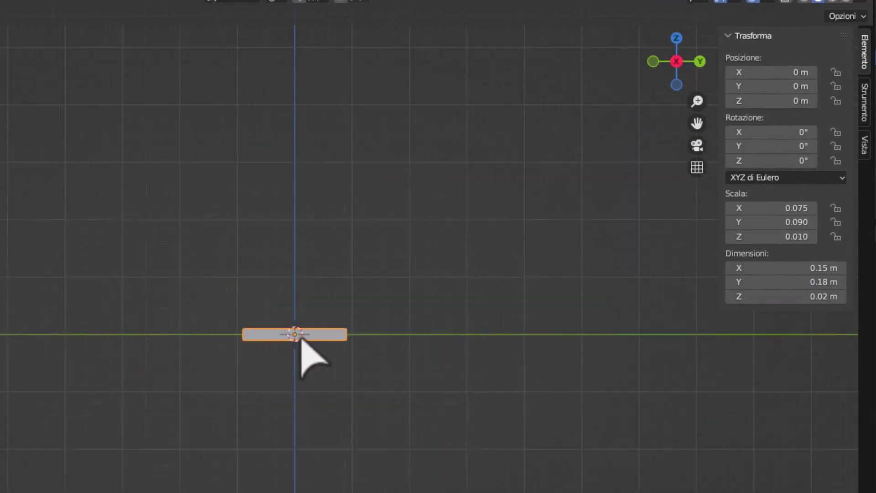
Move the slab up along Z to 0.010271 m so it rests on the grid
left_click(20, 89)
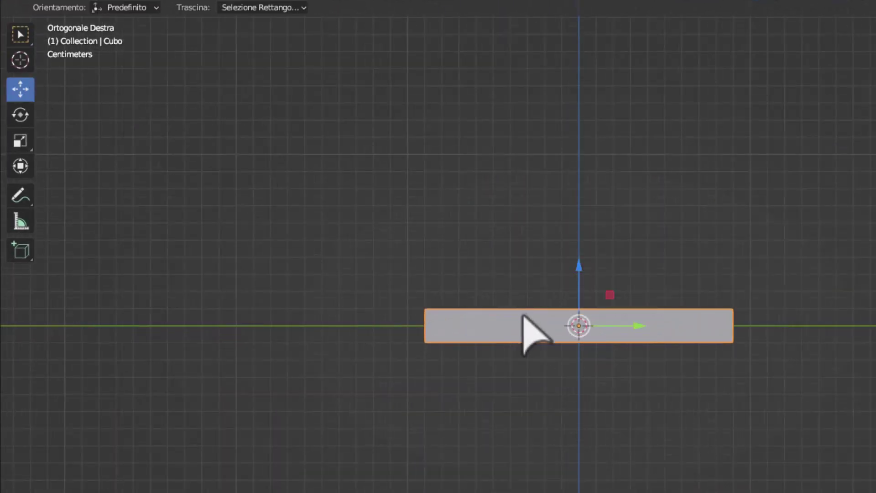
scroll(548, 320, "up", 3)
left_click_drag(579, 267, 587, 224)
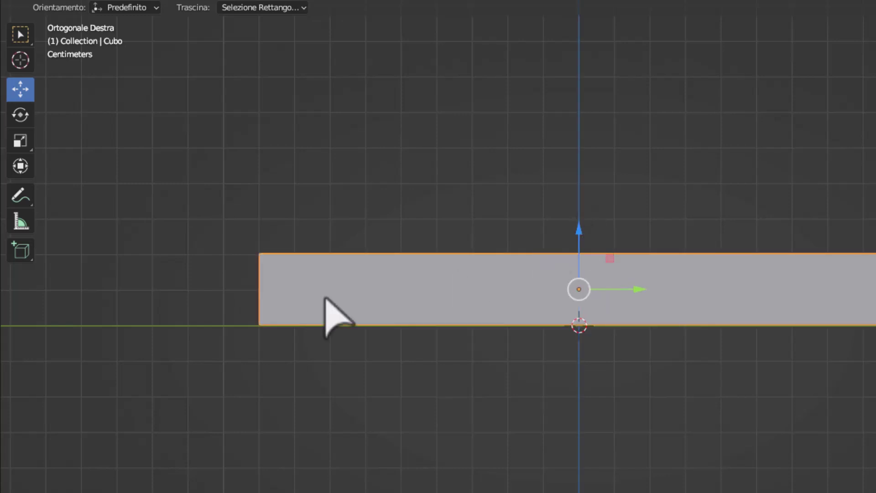
Orbit and zoom in perspective view to inspect the slab's sides and corners
key("KP_5")
middle_click_drag(358, 310, 581, 303)
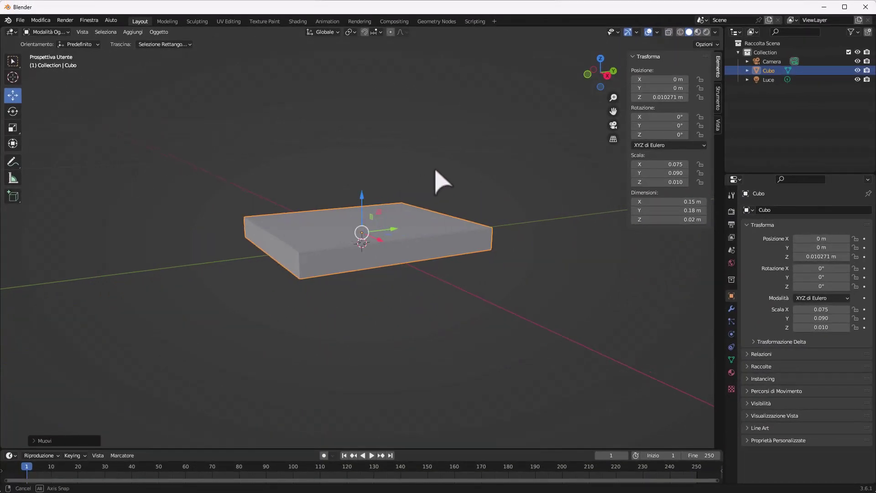
middle_click_drag(436, 179, 440, 201)
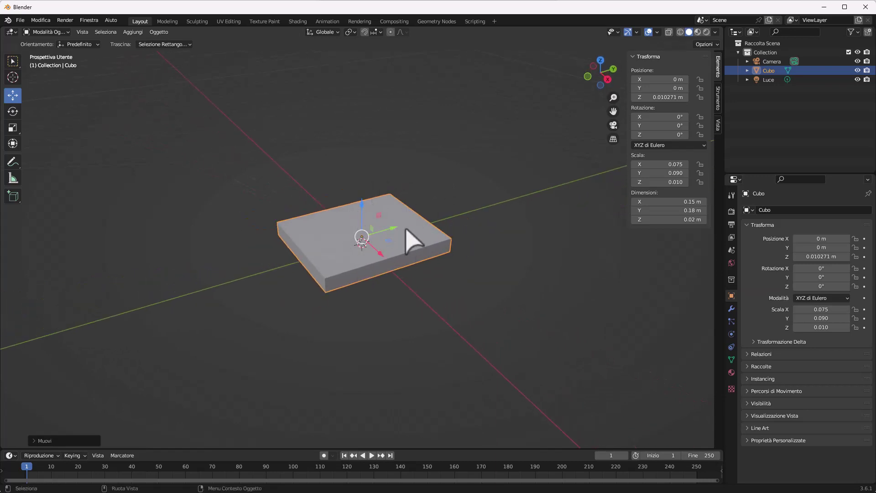
scroll(388, 263, "up", 1)
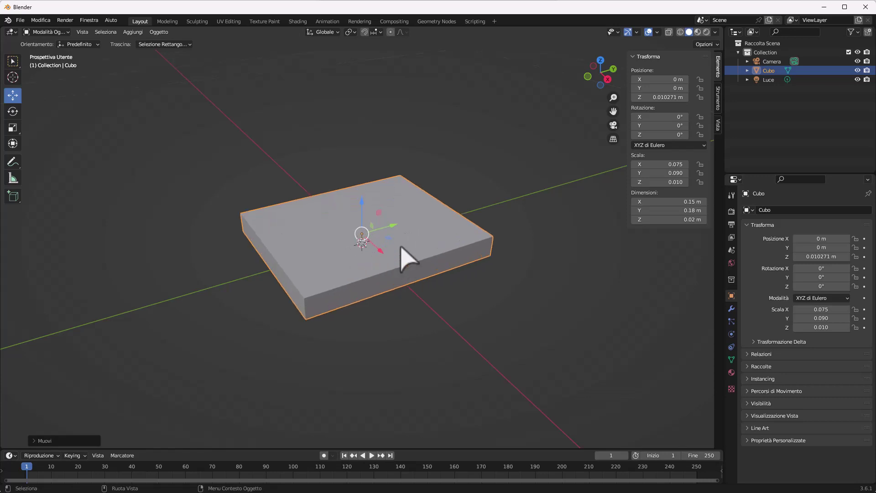
scroll(405, 254, "up", 2)
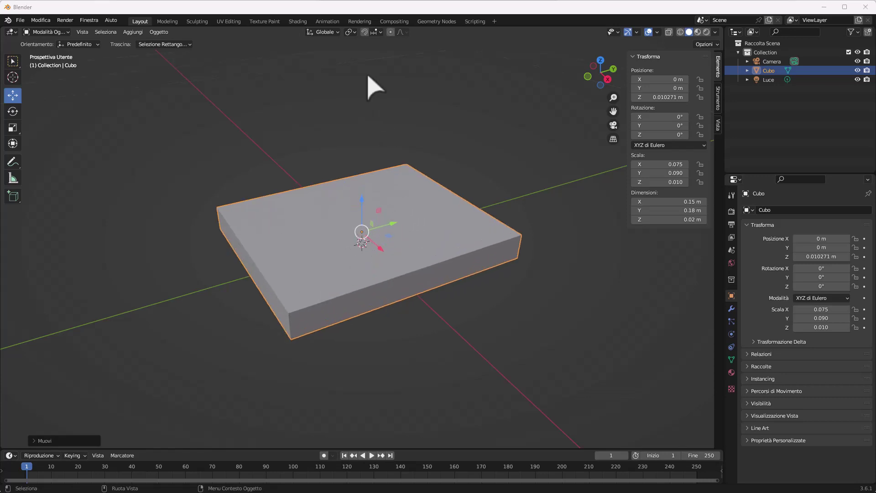
middle_click_drag(189, 289, 216, 291)
scroll(343, 329, "up", 3)
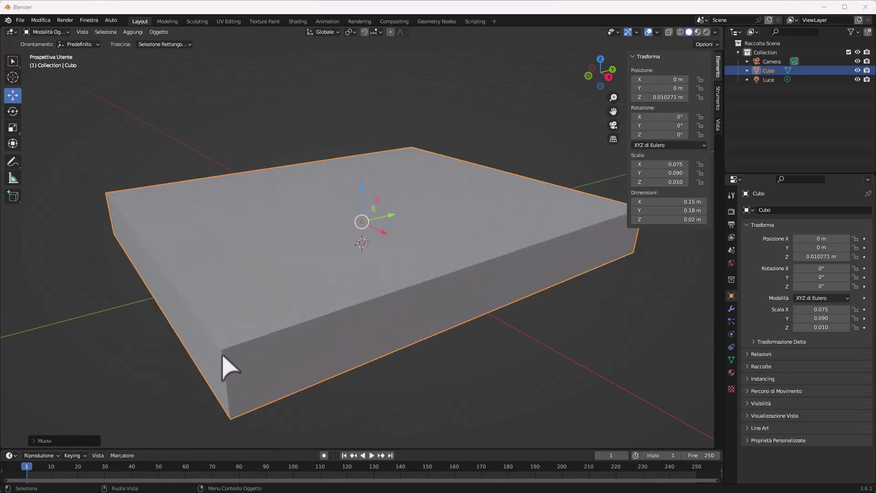
middle_click_drag(231, 392, 236, 374)
scroll(229, 262, "up", 2)
scroll(230, 262, "up", 2)
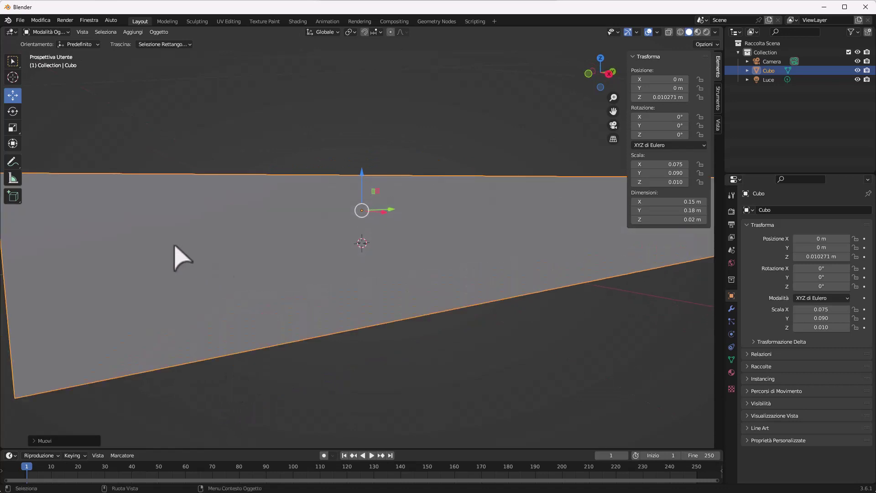
middle_click_drag(181, 258, 211, 254)
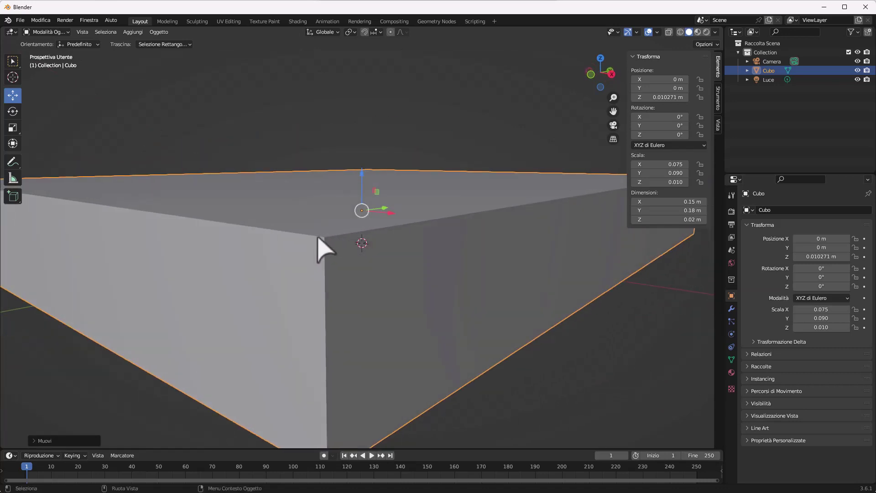
scroll(338, 275, "down", 1)
scroll(320, 279, "down", 1)
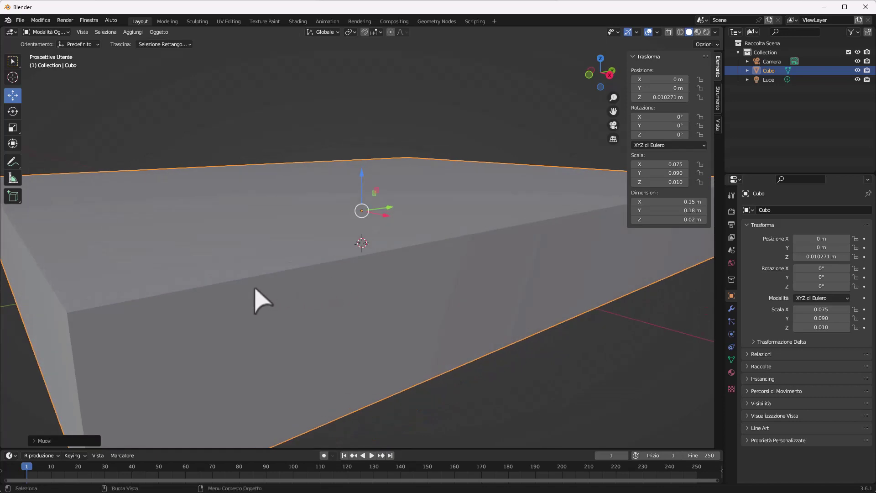
scroll(237, 301, "down", 1)
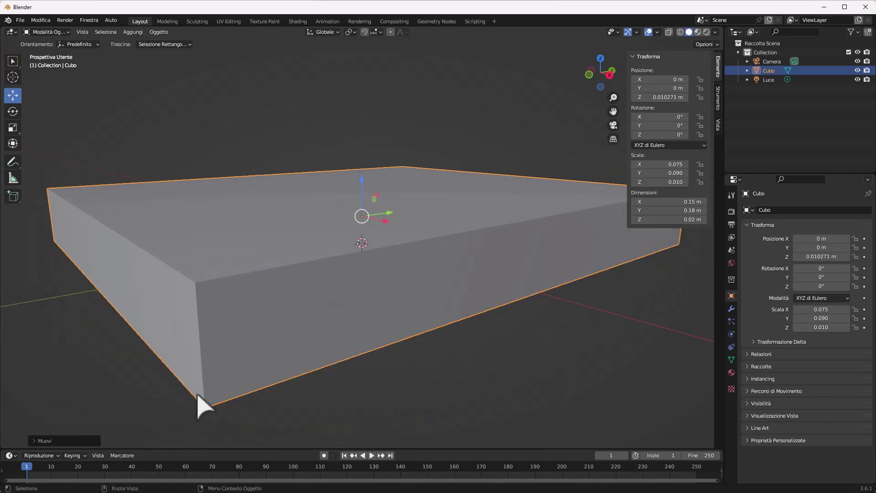
scroll(137, 315, "up", 1)
middle_click_drag(125, 351, 147, 343)
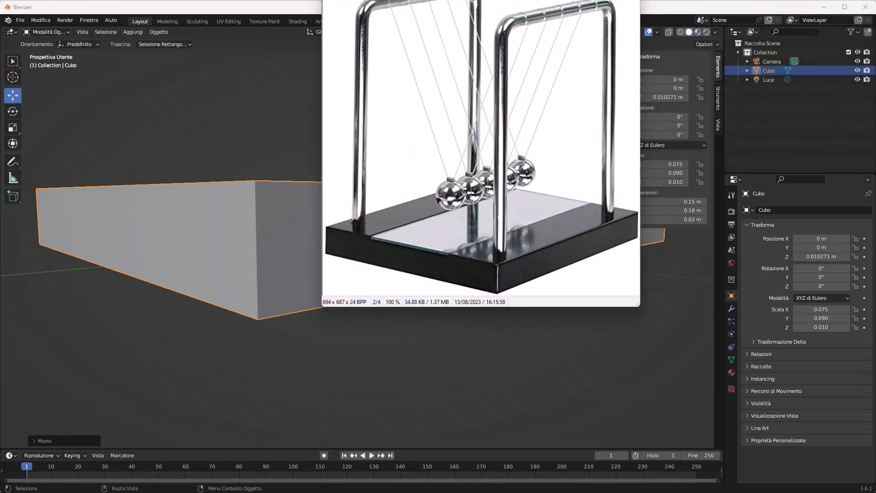
Make the IrfanView reference photo Always on Top and move it to the screen's top
left_click_drag(385, 1, 383, 6)
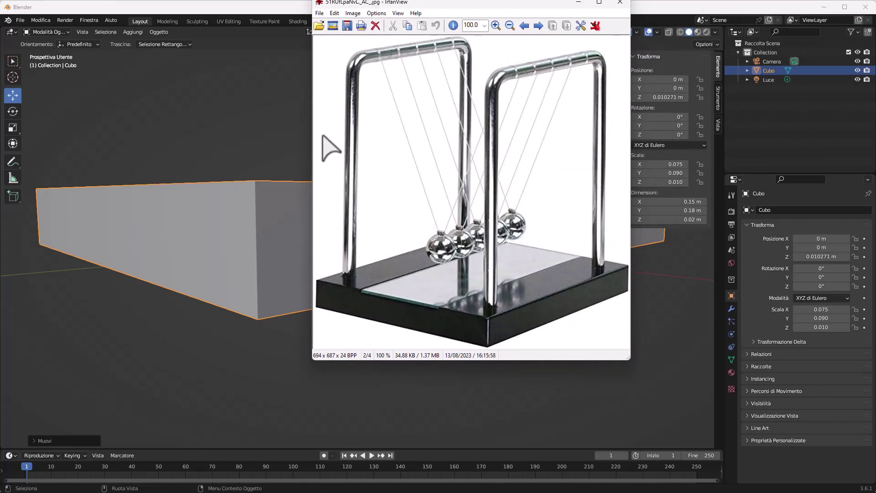
right_click(388, 54)
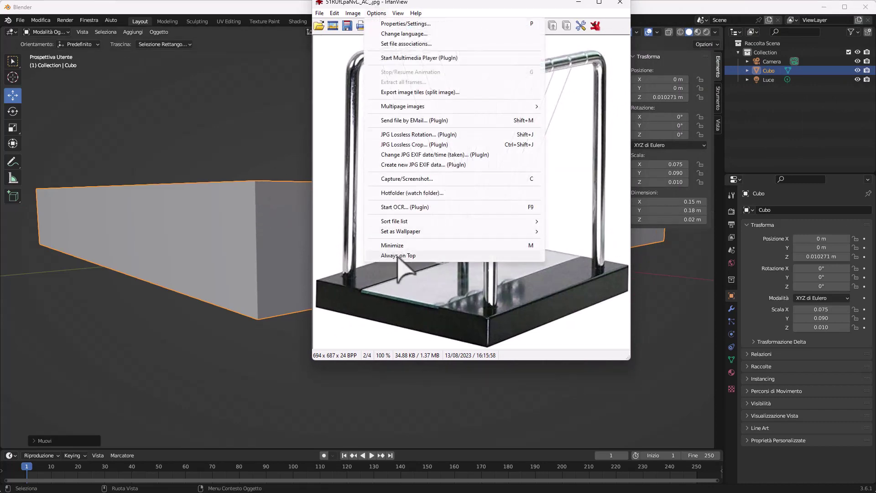
left_click(244, 160)
mouse_move(244, 160)
middle_mouse_down()
mouse_move(235, 172)
mouse_move(257, 294)
middle_mouse_up()
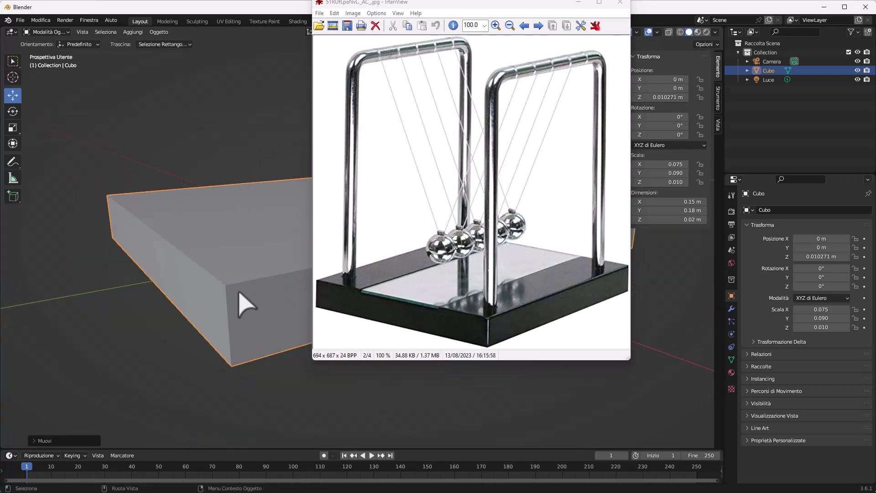
left_click_drag(457, 3, 443, 0)
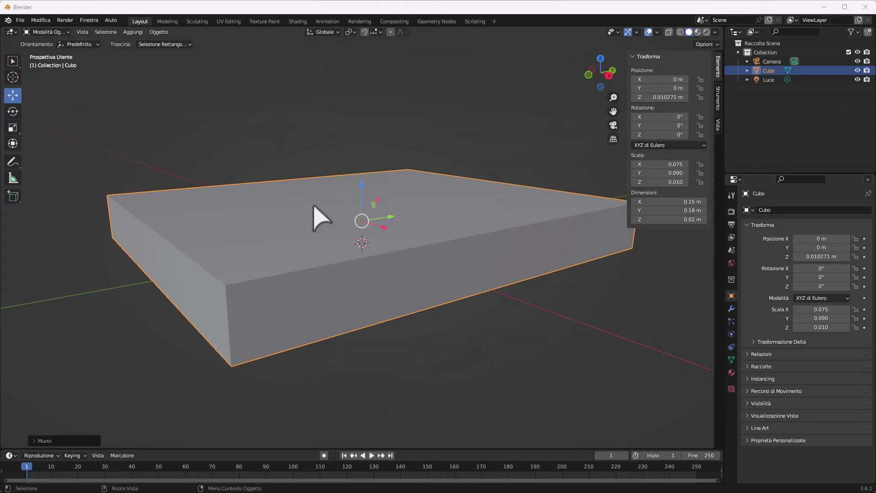
Show Cubo's modifier properties and browse the list of modifiers to add
mouse_move(317, 215)
middle_mouse_down()
mouse_move(336, 196)
mouse_move(358, 201)
middle_mouse_up()
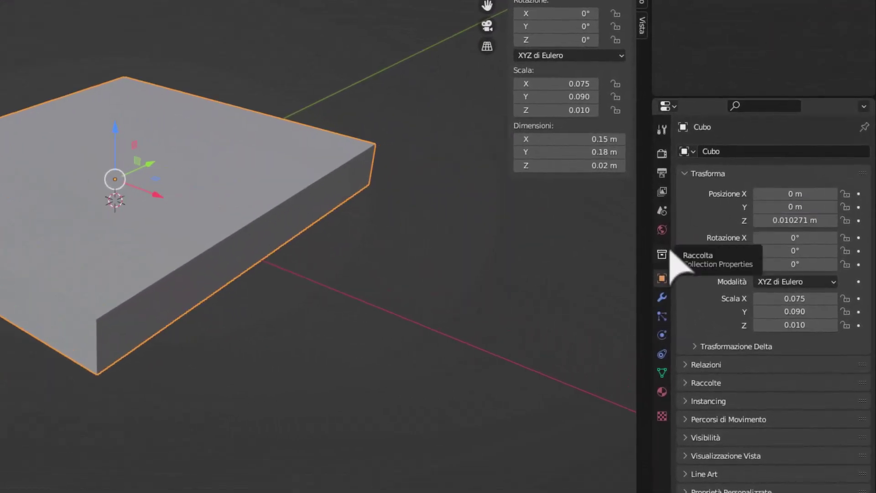
left_click(663, 303)
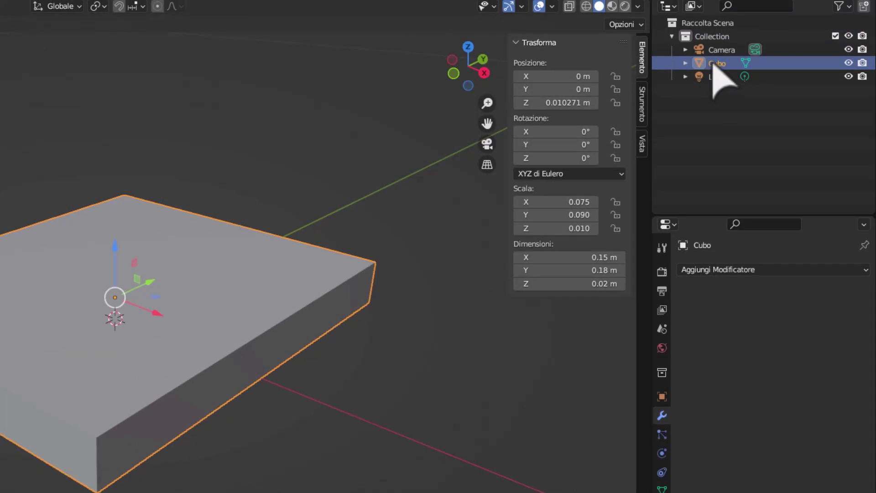
left_click(715, 269)
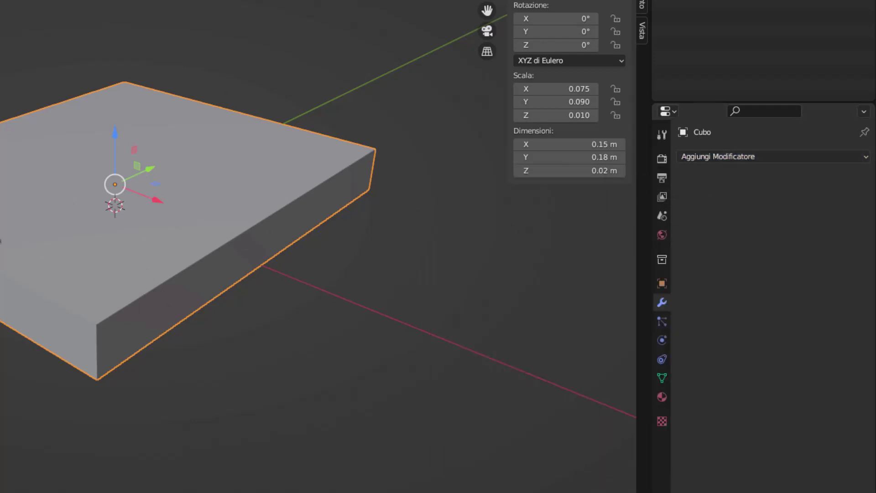
left_click(717, 158)
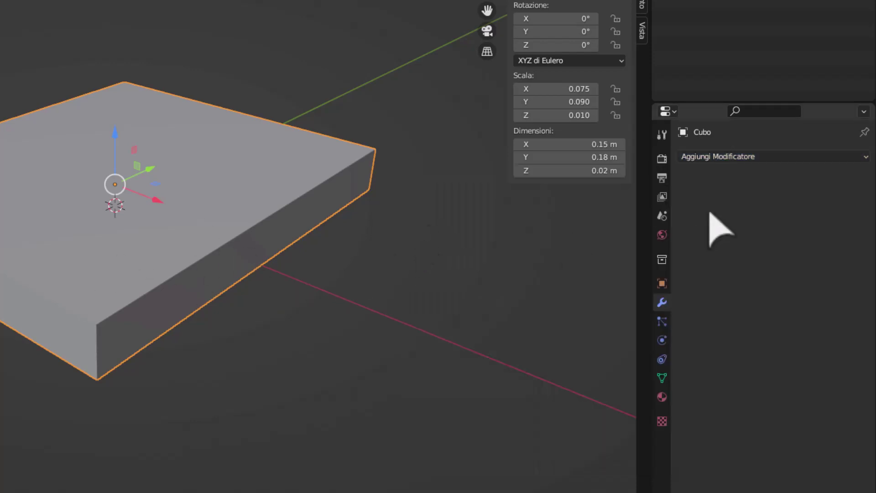
Open Cubo's Add Modifier menu, close it without adding, then reopen it
left_click(750, 156)
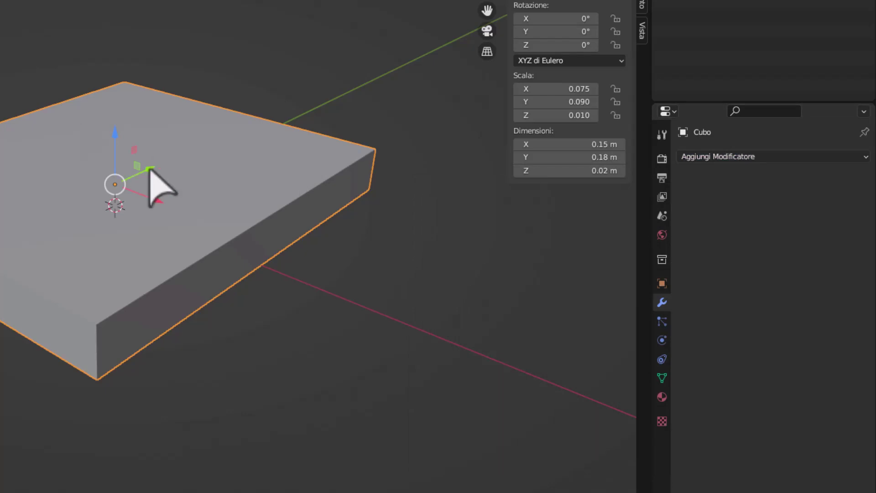
left_click(729, 158)
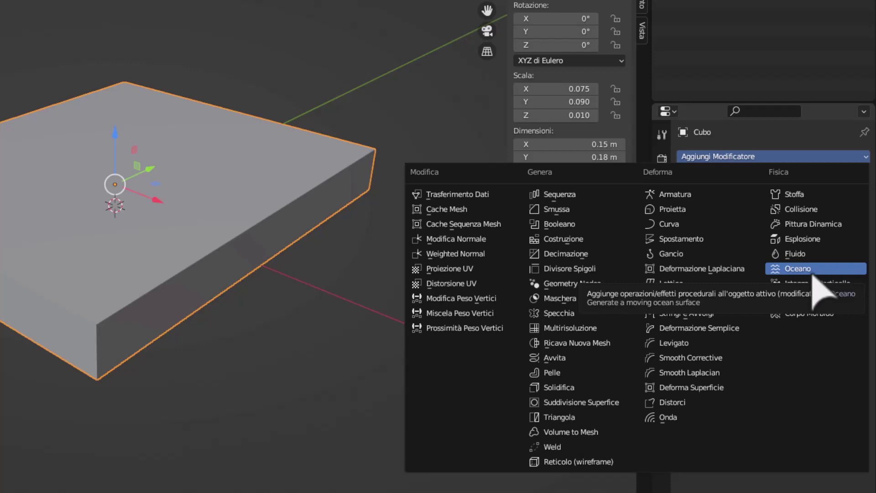
key("Escape")
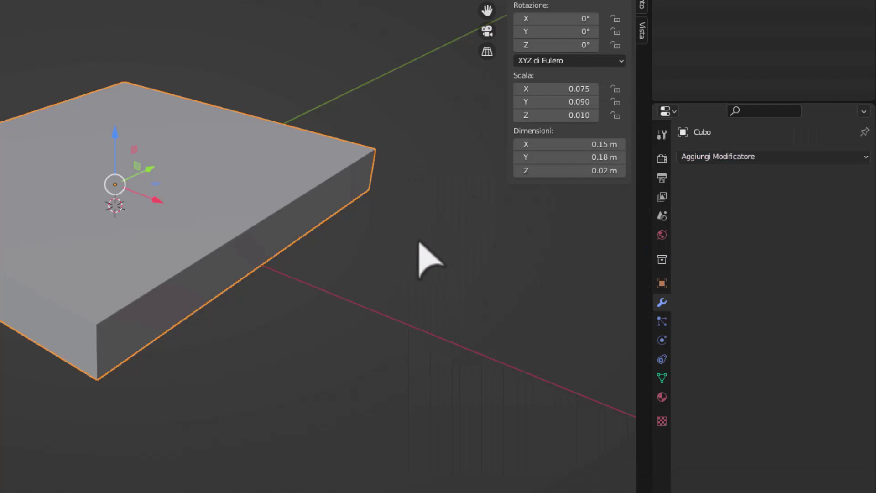
left_click(760, 156)
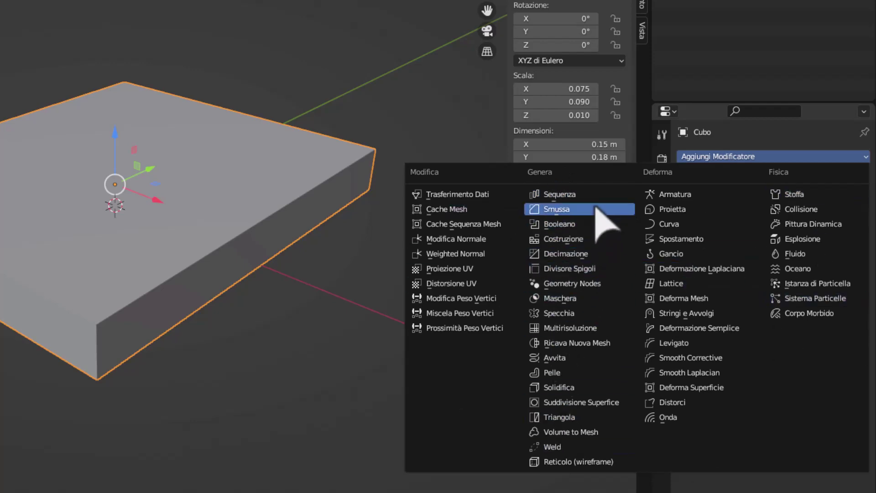
Add a Smussa (Bevel) modifier with 0.1 m amount and inspect the chamfered corners
left_click(566, 215)
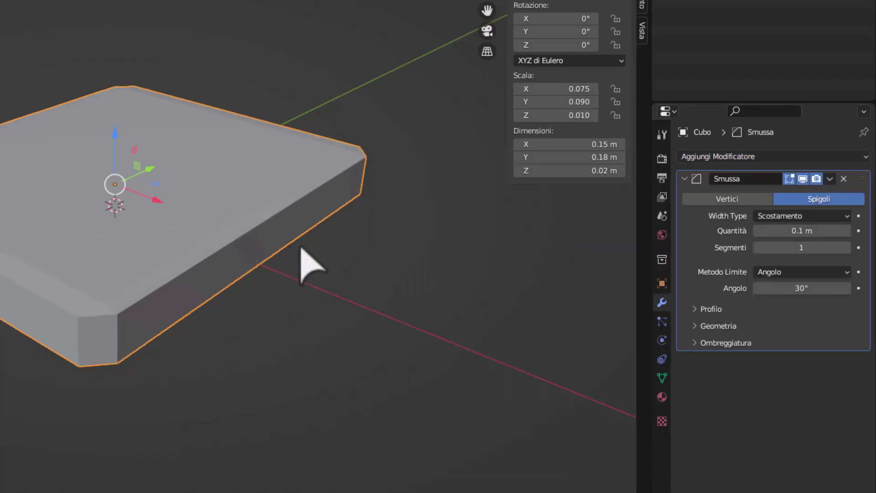
mouse_move(303, 249)
middle_mouse_down()
mouse_move(264, 282)
mouse_move(199, 293)
mouse_move(280, 280)
mouse_move(328, 245)
middle_mouse_up()
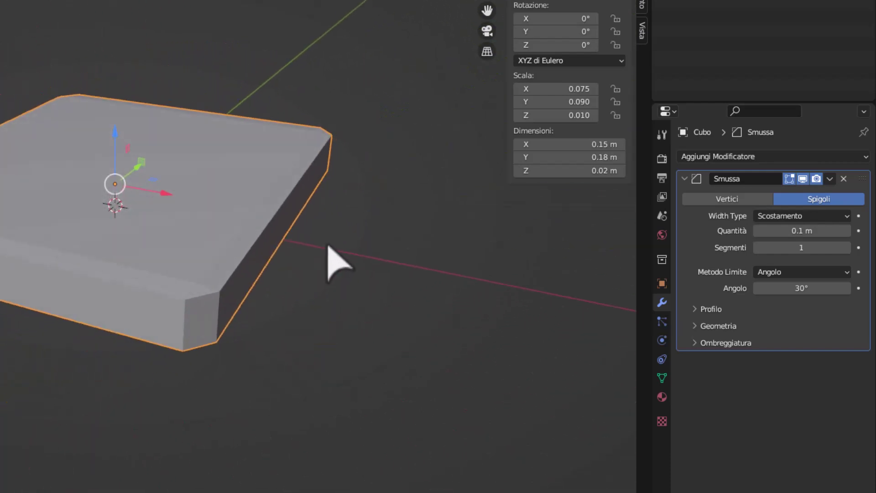
scroll(242, 338, "up", 1)
scroll(315, 370, "up", 1)
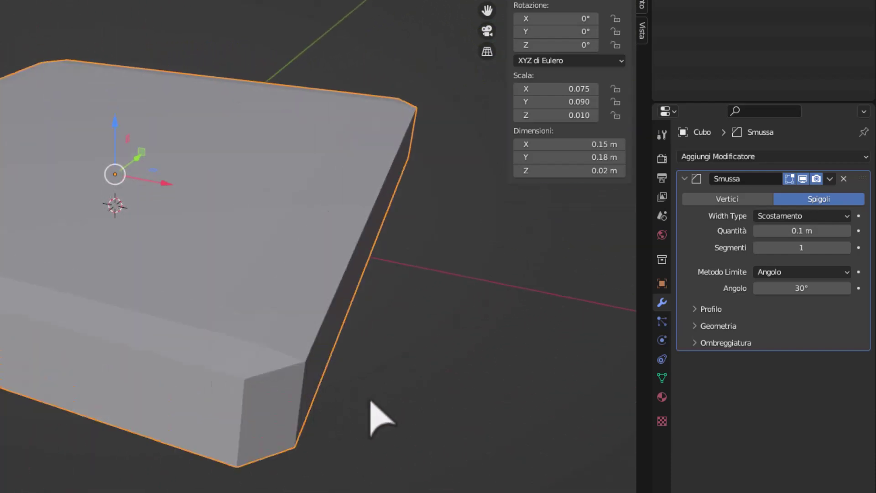
middle_click_drag(370, 404, 352, 397)
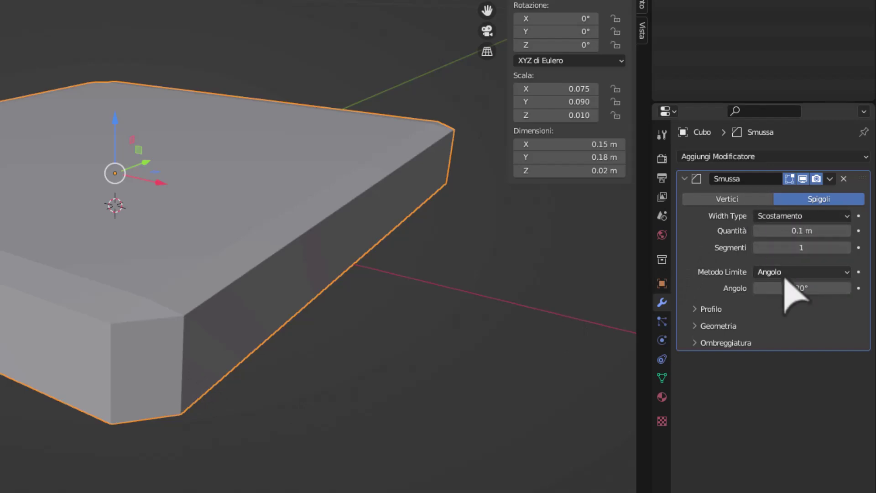
Try Vertici, return the bevel to Spigoli, and keep Scostamento as width type
left_click(737, 200)
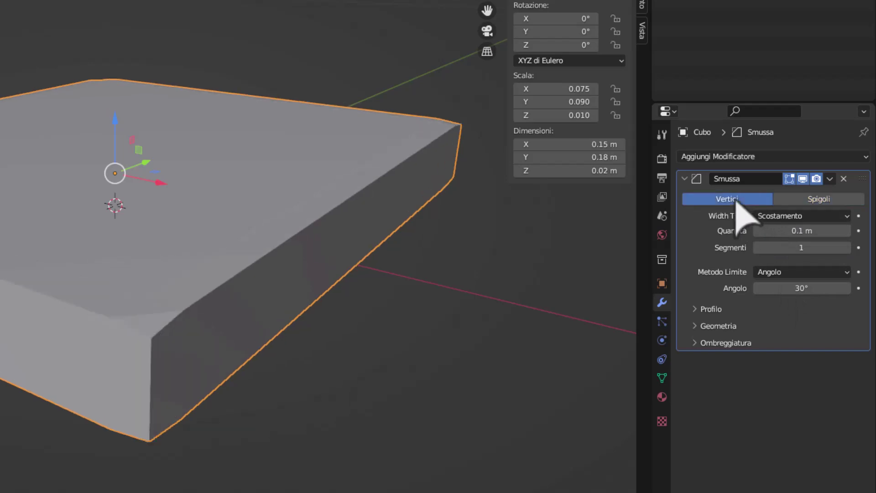
left_click(804, 201)
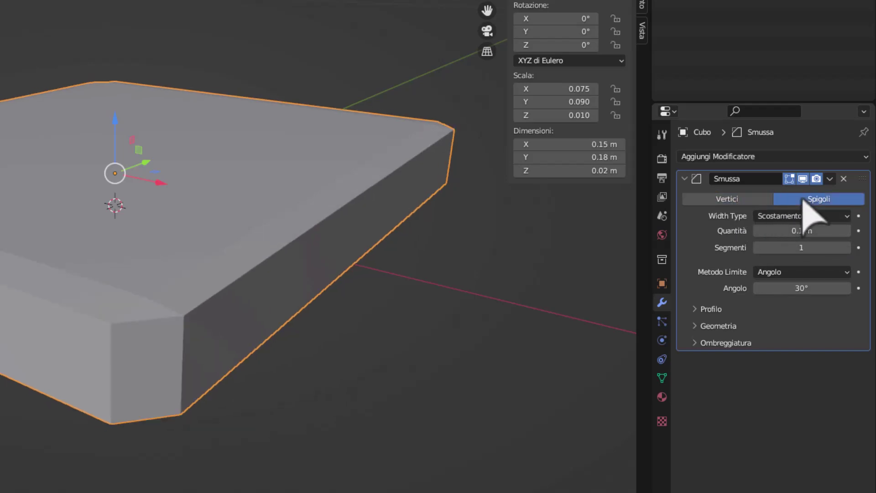
left_click(782, 217)
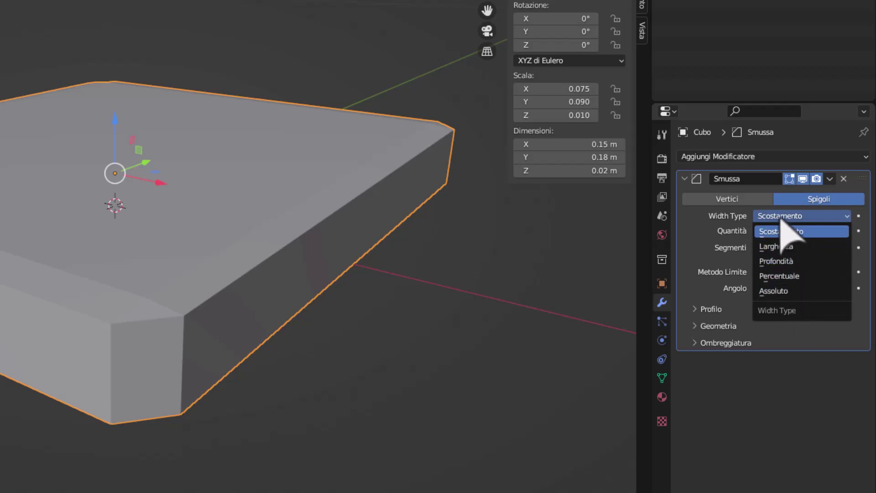
left_click(780, 220)
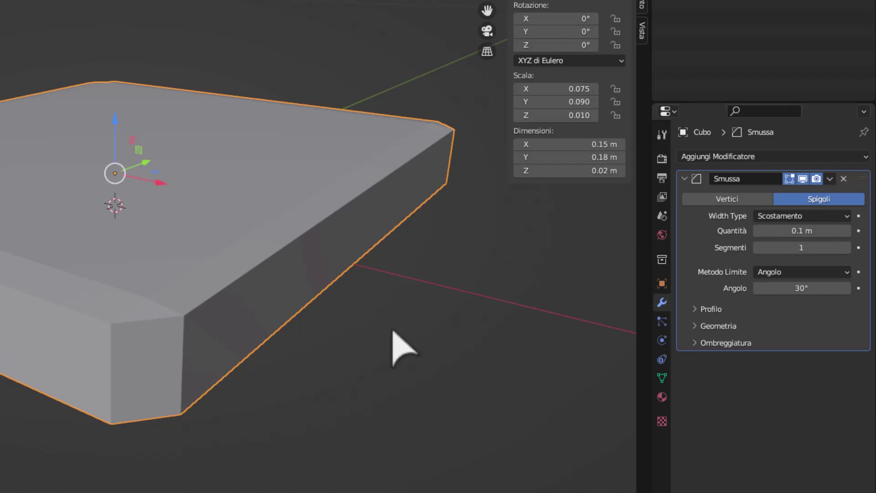
Raise the bevel's Segmenti to 6, then reduce it back to 3
left_click(847, 248)
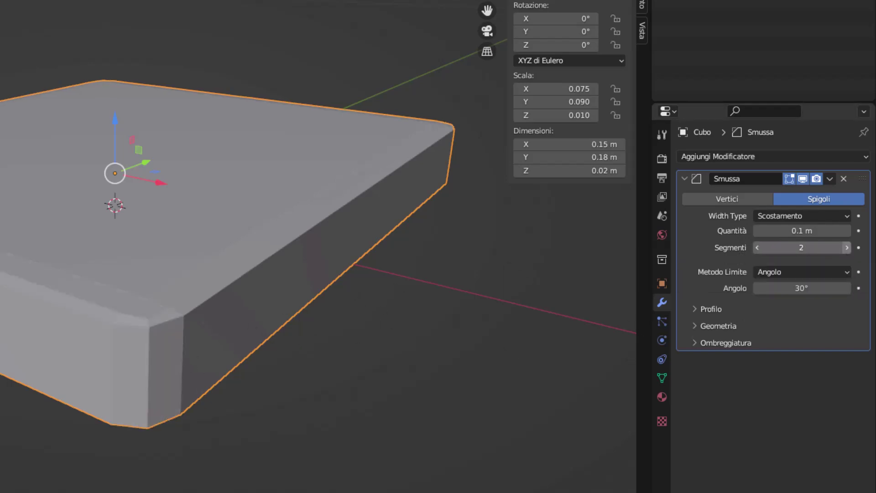
left_click(847, 248)
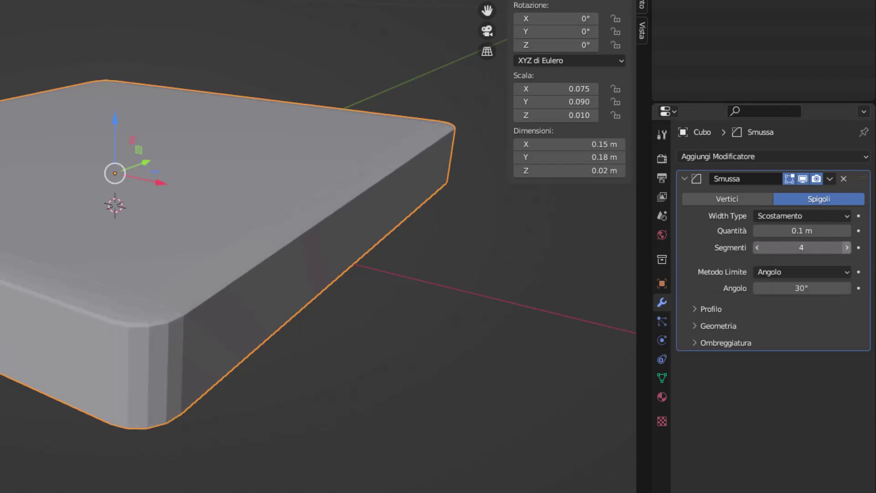
left_click(847, 248)
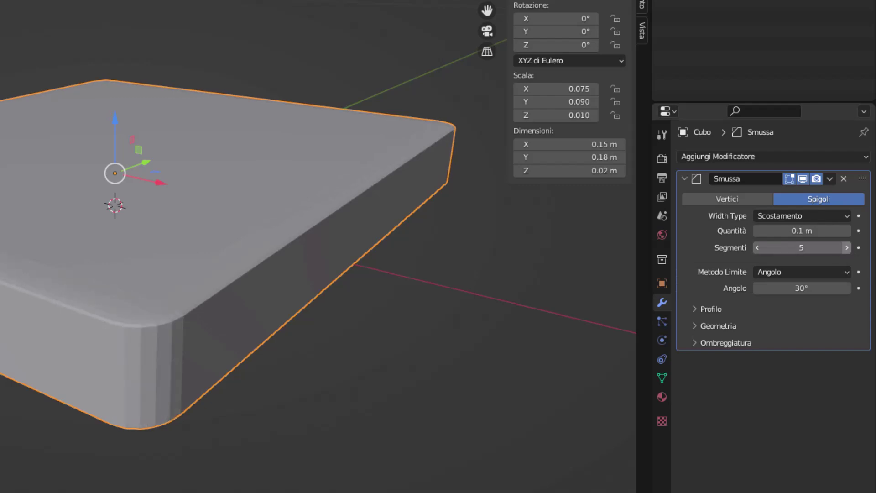
left_click(847, 248)
mouse_move(354, 397)
middle_mouse_down()
mouse_move(299, 386)
mouse_move(350, 379)
middle_mouse_up()
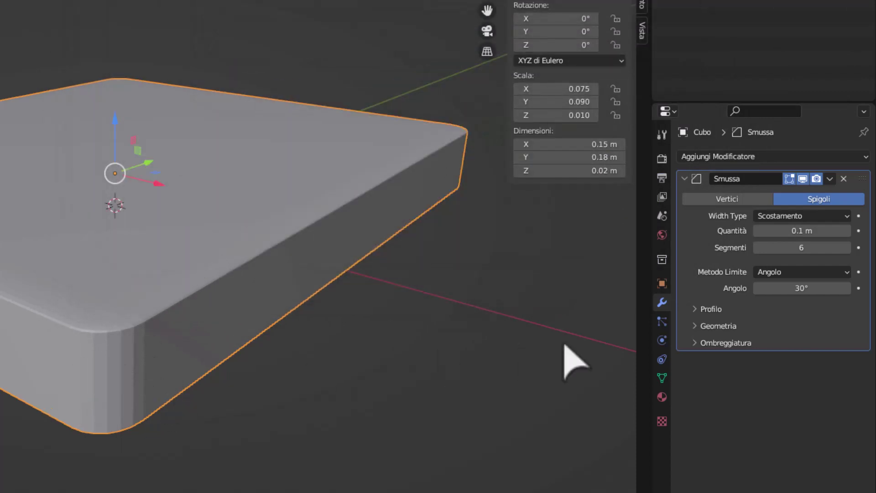
left_click_drag(849, 248, 795, 247)
middle_click_drag(314, 313, 273, 319)
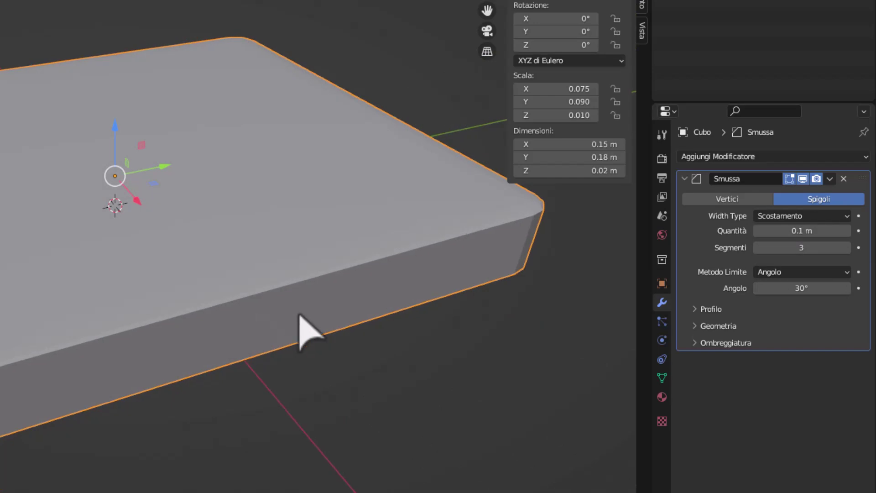
left_click(847, 232)
left_click(848, 232)
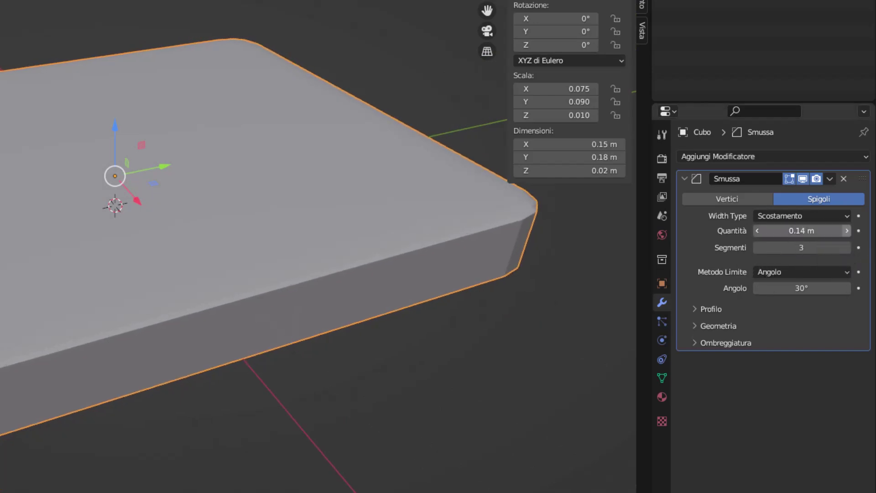
left_click(847, 232)
left_click(847, 231)
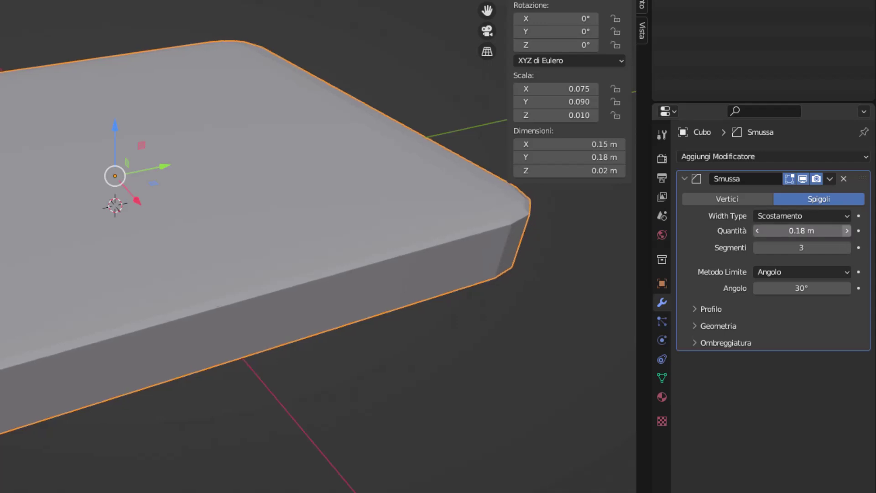
left_click(847, 232)
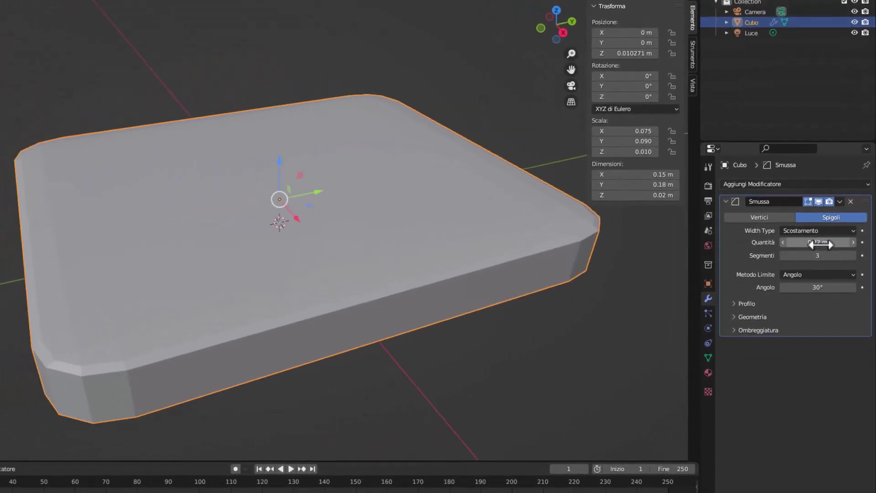
left_click_drag(820, 245, 828, 245)
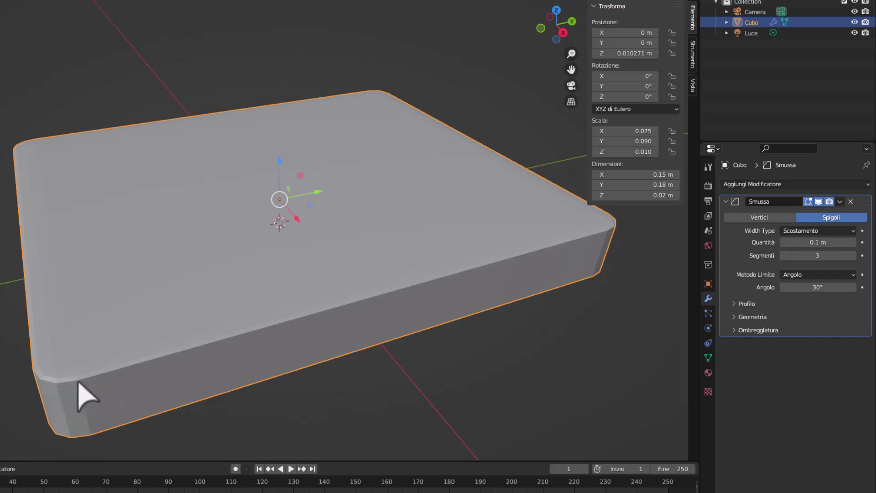
Test bevel amounts from 0.28 m to past 1 m, then reduce Quantità to 0.02 m
left_click_drag(817, 243, 844, 242)
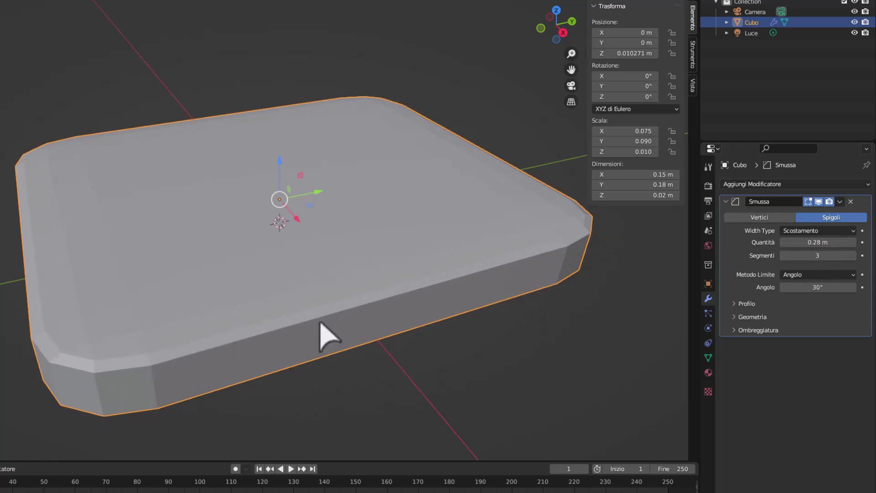
mouse_move(817, 242)
left_mouse_down()
mouse_move(853, 242)
mouse_move(836, 243)
left_mouse_up()
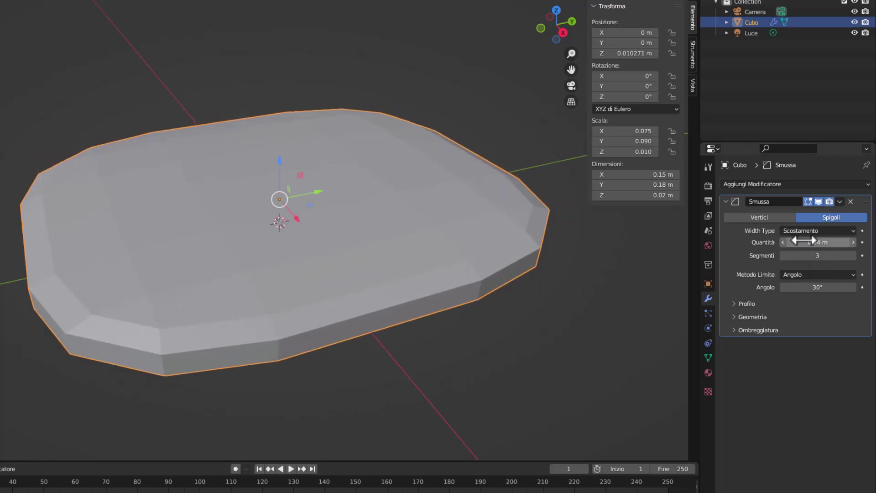
mouse_move(804, 240)
left_mouse_down()
mouse_move(867, 242)
mouse_move(776, 243)
mouse_move(826, 242)
left_mouse_up()
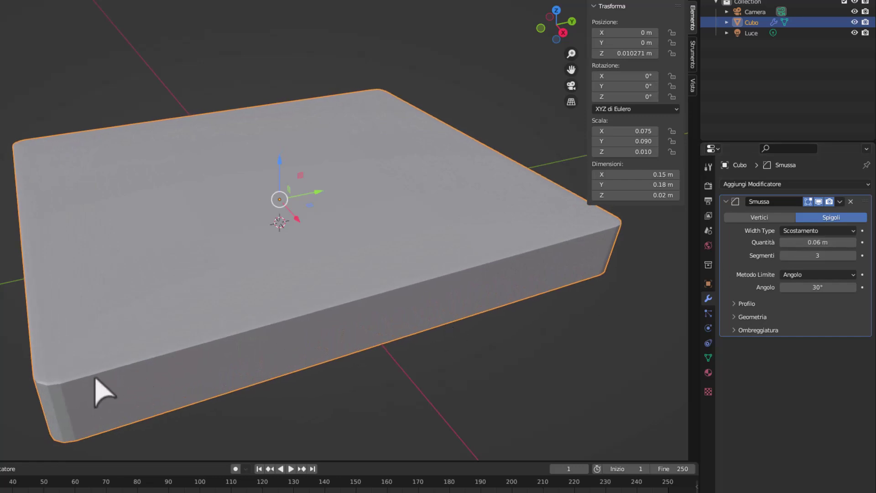
middle_click_drag(97, 392, 108, 382)
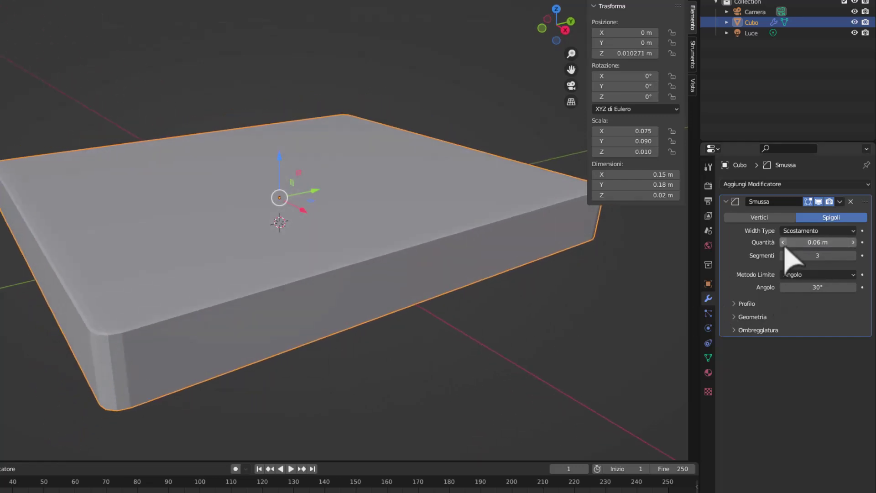
left_click_drag(787, 242, 777, 242)
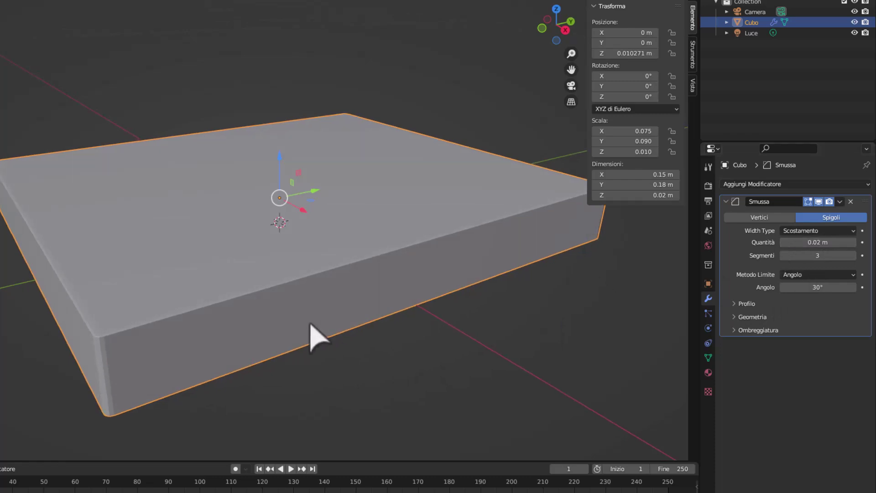
Set the bevel to Quantità 0.03 m with 6 segments, orbiting to check the rounded edges
mouse_move(132, 347)
middle_mouse_down()
mouse_move(133, 339)
mouse_move(126, 350)
middle_mouse_up()
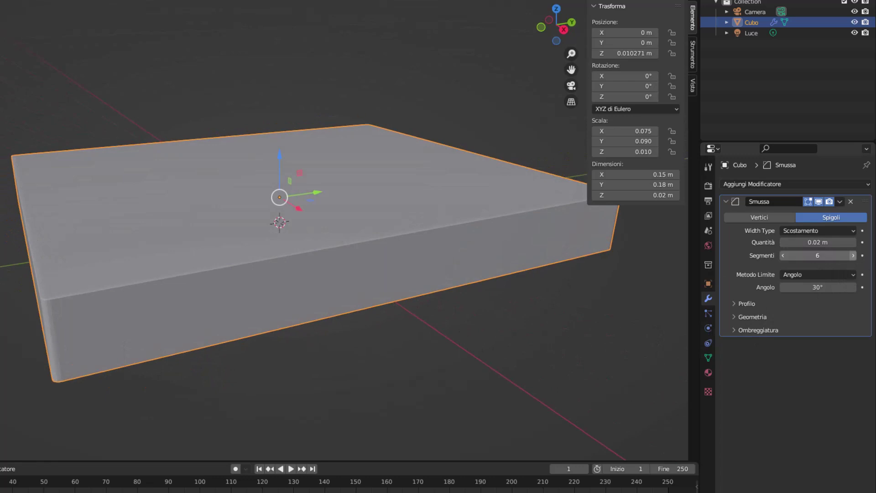
mouse_move(290, 313)
middle_mouse_down()
mouse_move(238, 303)
mouse_move(256, 299)
mouse_move(242, 313)
mouse_move(215, 313)
mouse_move(237, 317)
mouse_move(247, 304)
middle_mouse_up()
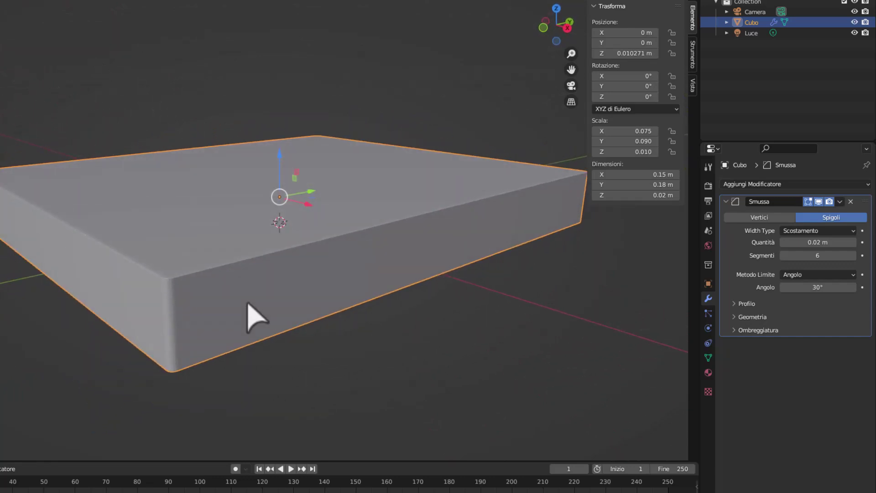
mouse_move(192, 332)
middle_mouse_down()
mouse_move(174, 337)
mouse_move(189, 331)
middle_mouse_up()
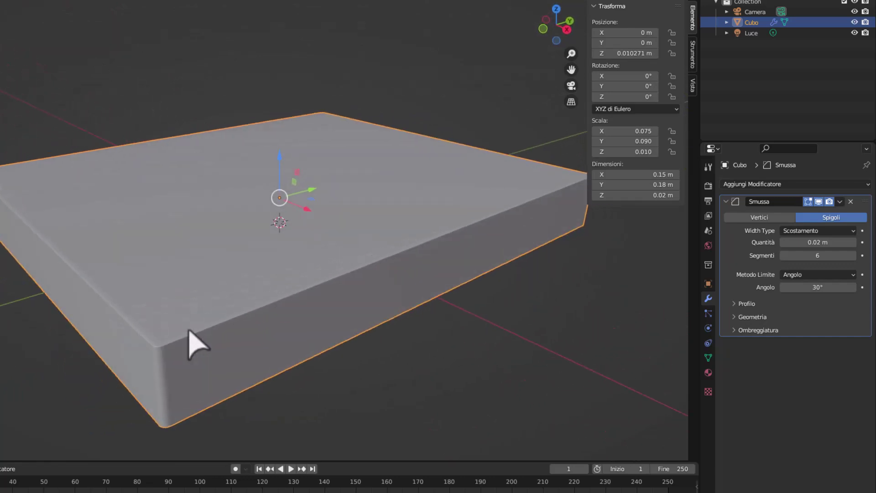
scroll(192, 342, "down", 2)
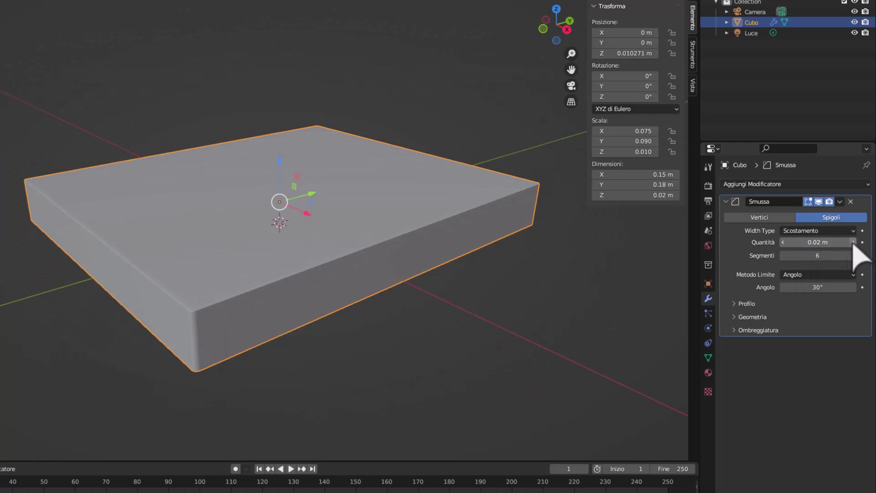
left_click(853, 243)
mouse_move(264, 327)
middle_mouse_down()
mouse_move(246, 325)
mouse_move(306, 319)
mouse_move(247, 322)
mouse_move(268, 305)
middle_mouse_up()
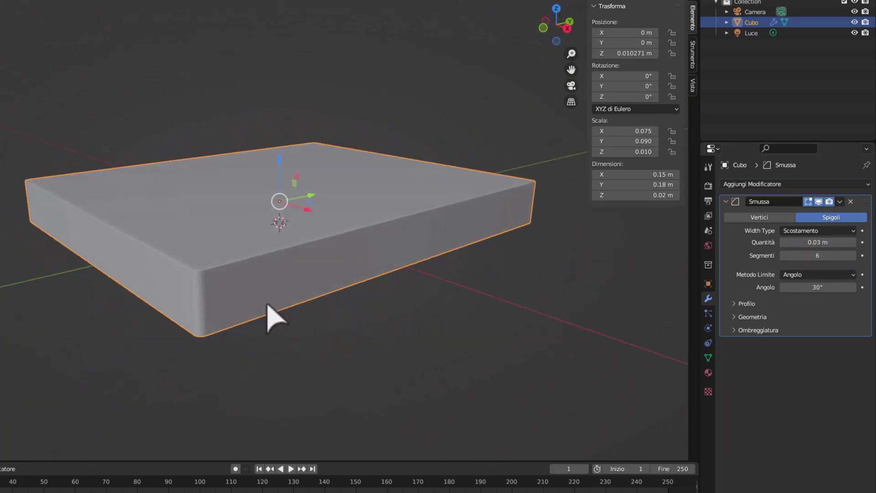
middle_click_drag(176, 274, 240, 279)
middle_click_drag(256, 235, 292, 209)
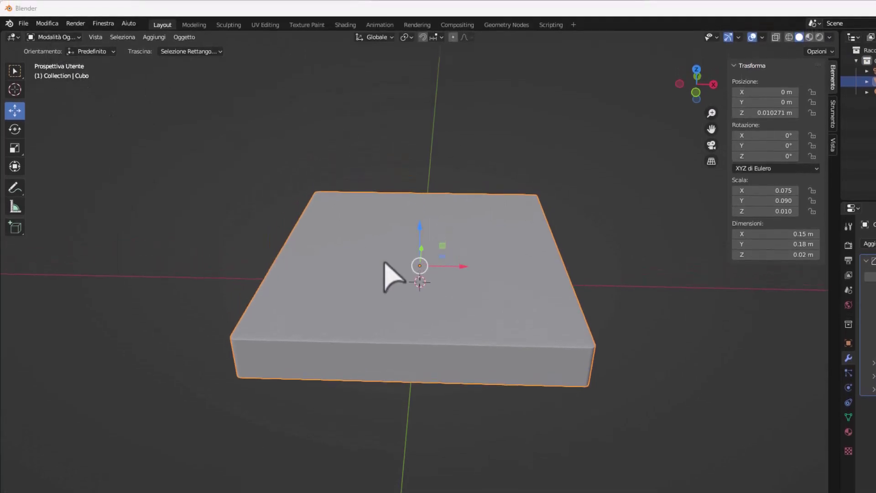
Put Cubo into Edit Mode and preview a loop cut across the slab's middle
left_click(55, 37)
left_click(72, 62)
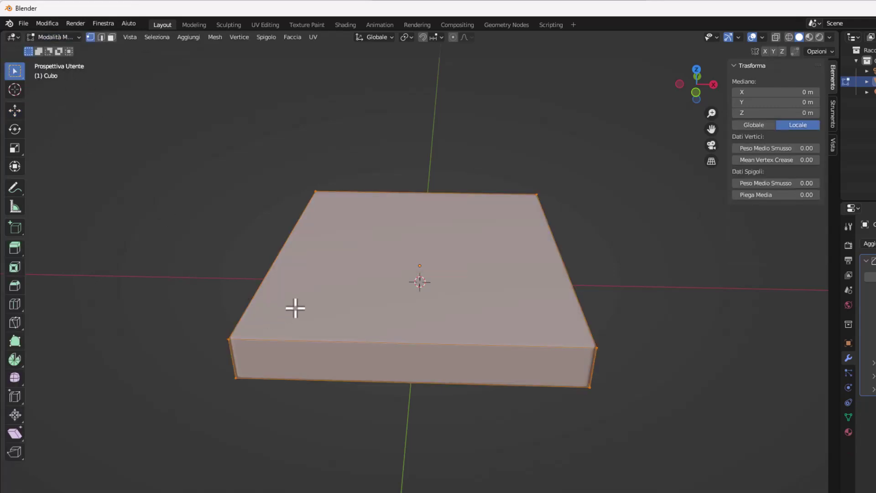
left_click(14, 304)
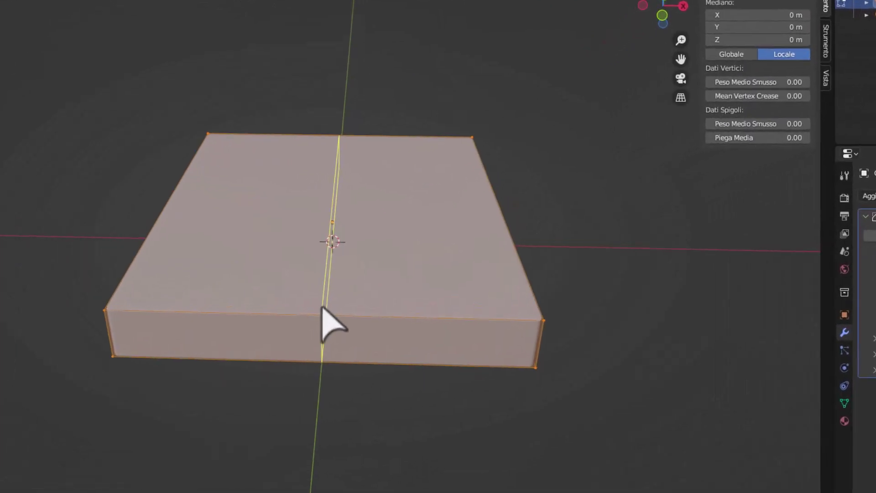
Add a front-to-back edge loop across the box top and slide it left
left_click(316, 315)
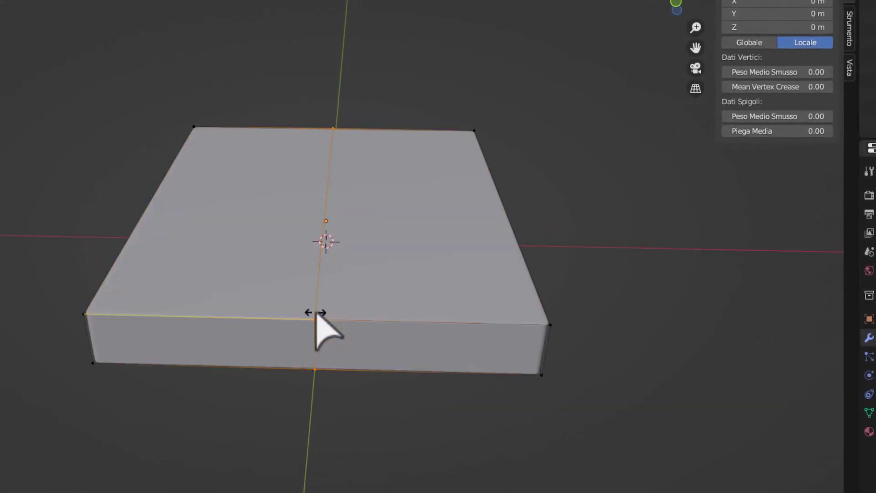
left_click_drag(317, 314, 306, 314)
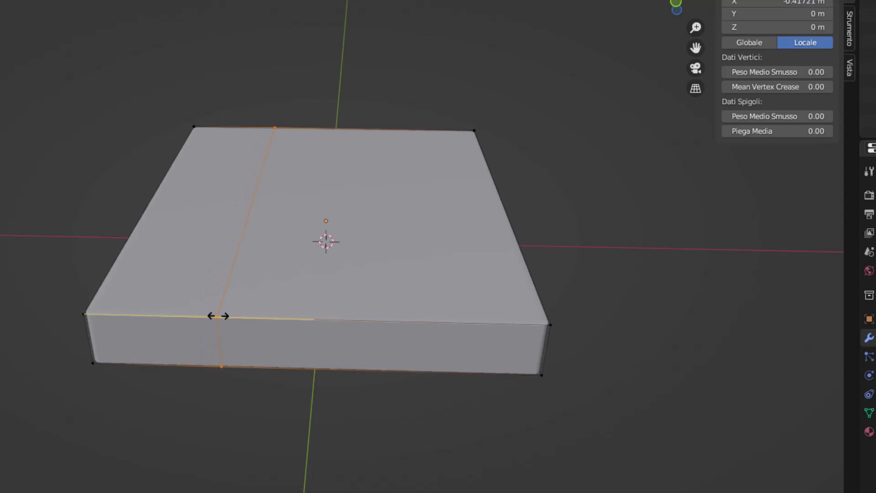
left_click(214, 316)
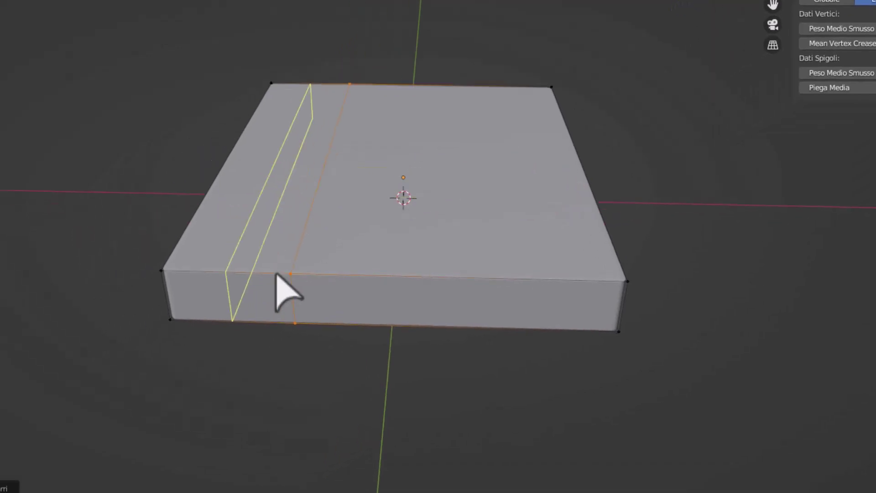
Set the first loop's slide factor to 0.4, then cut a second loop on the right
left_click(48, 416)
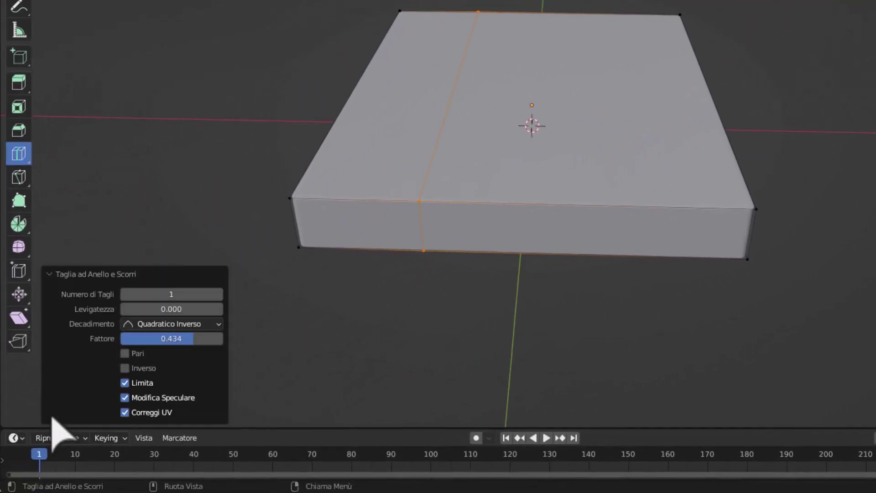
left_click(173, 338)
key("Return")
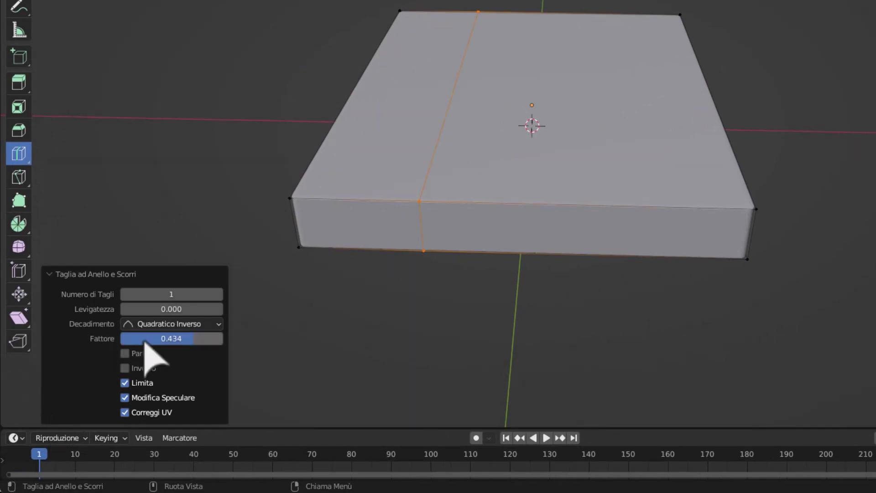
left_click_drag(166, 346, 168, 345)
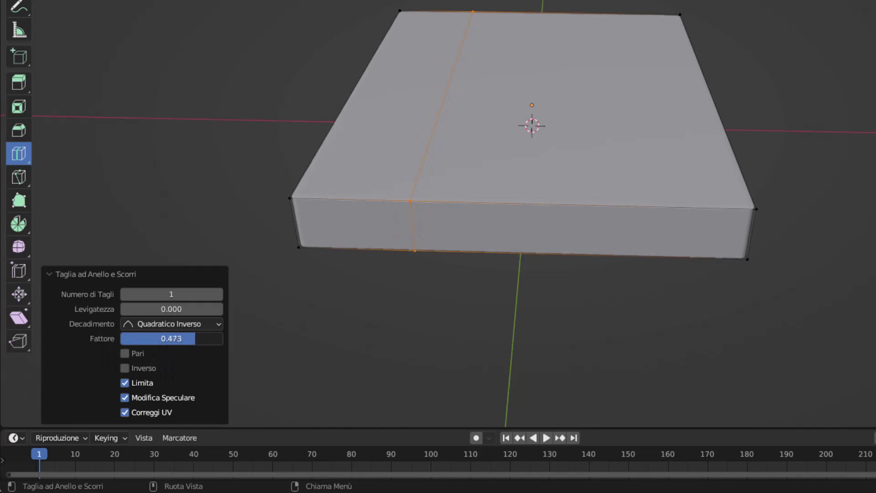
left_click(196, 338)
type("0.4")
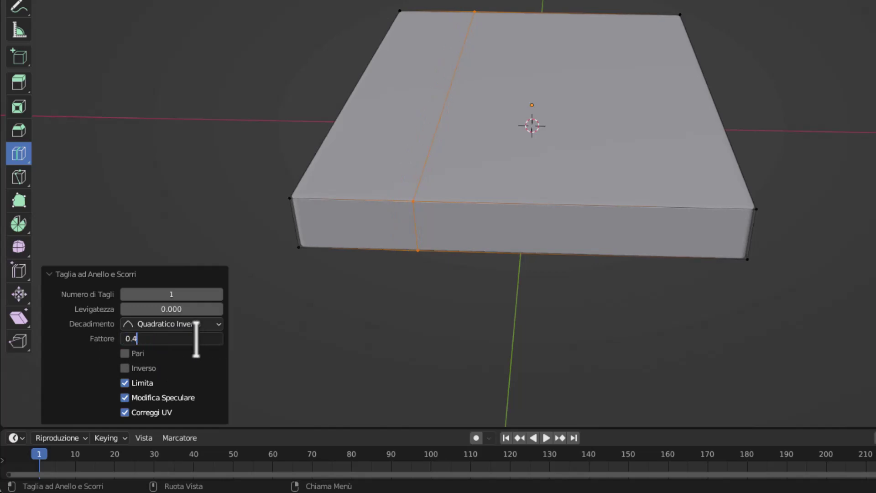
key("Return")
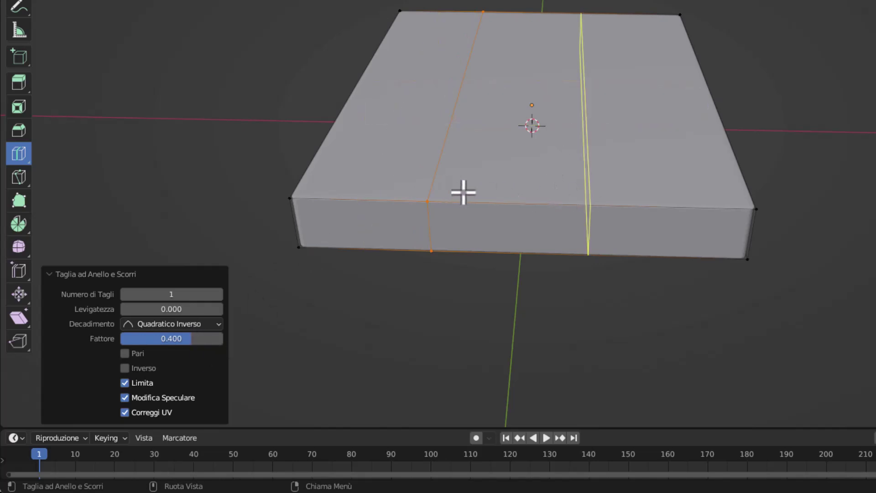
left_click(592, 203)
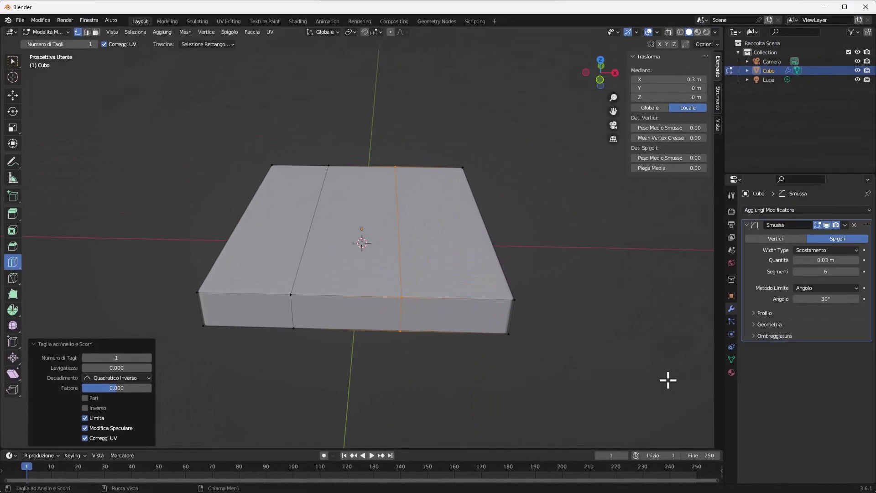
Slide the right-hand edge loop to exactly Median X 0.4 m
middle_click_drag(547, 288, 519, 315)
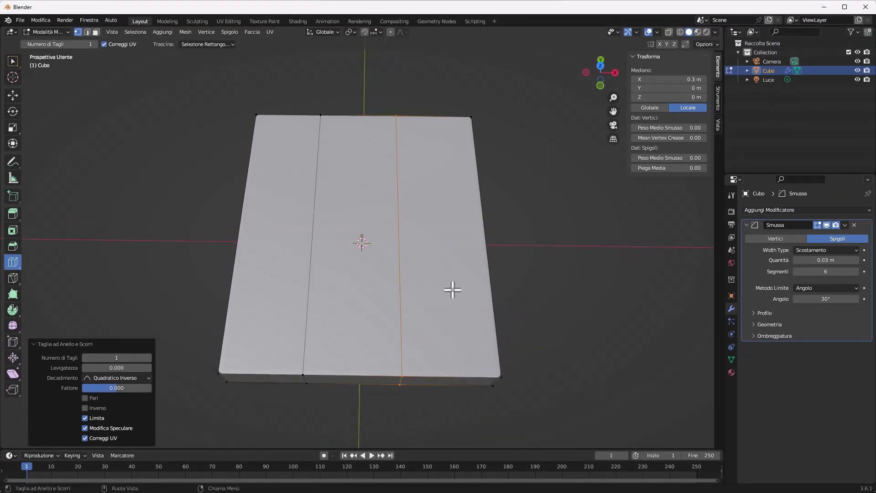
key("ctrl+z")
left_click_drag(393, 370, 411, 368)
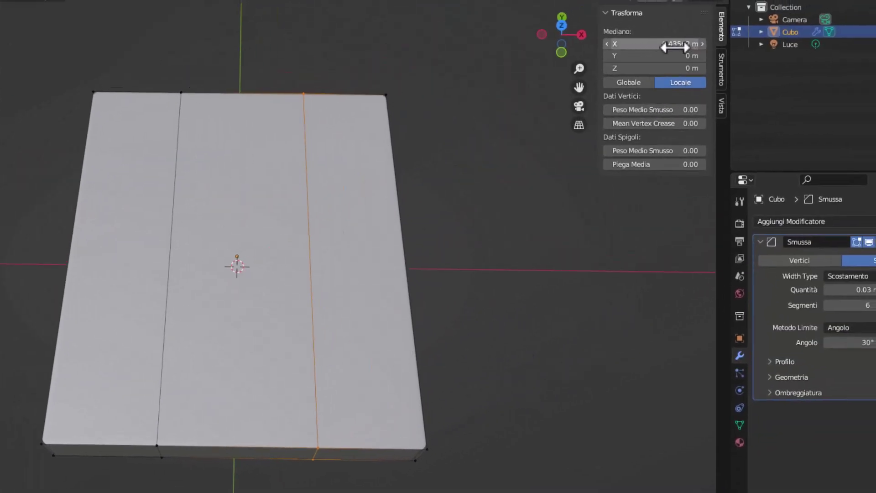
left_click(674, 45)
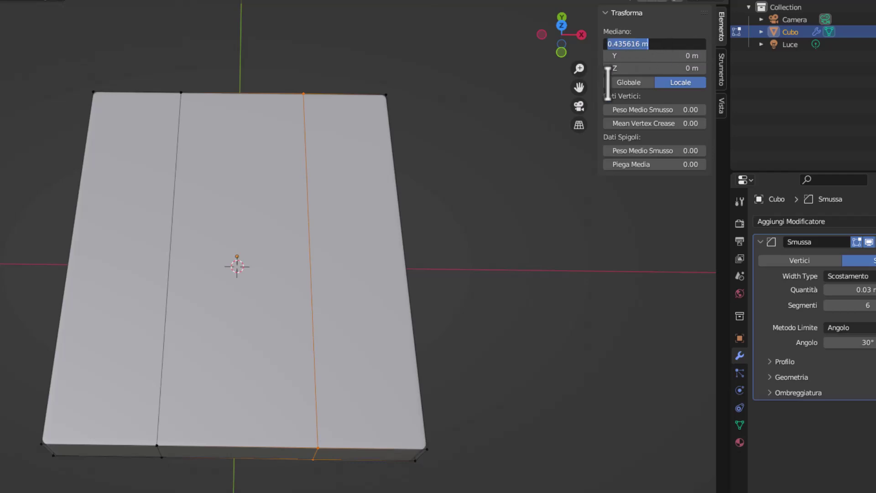
key("Home")
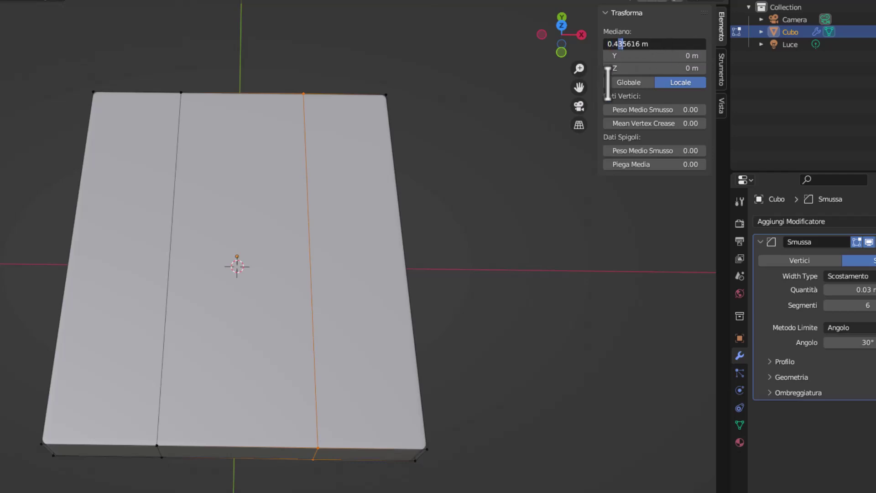
key("Return")
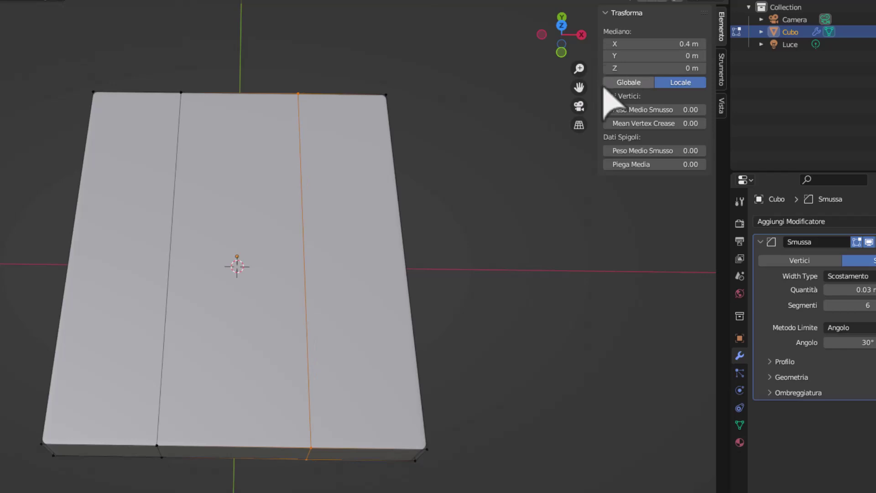
key("ctrl+r")
middle_click_drag(305, 337, 309, 212)
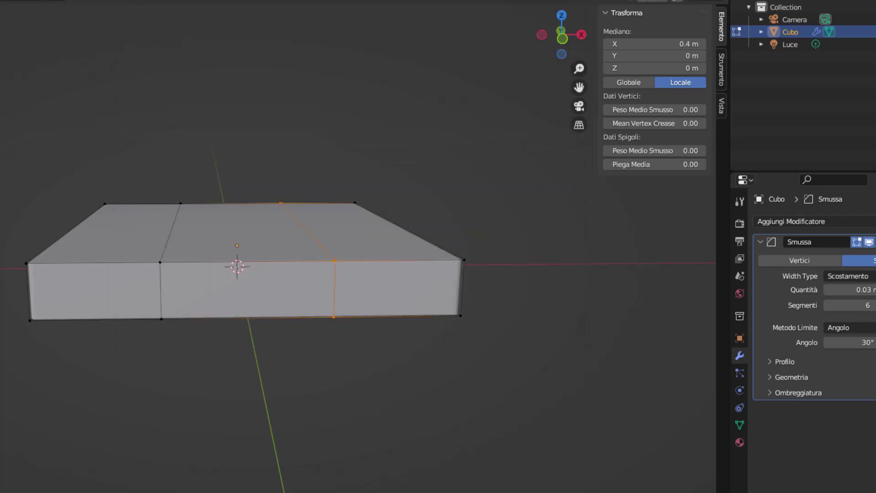
Add a horizontal edge loop around the box sides, slid near the top (factor -0.853)
key("ctrl+r")
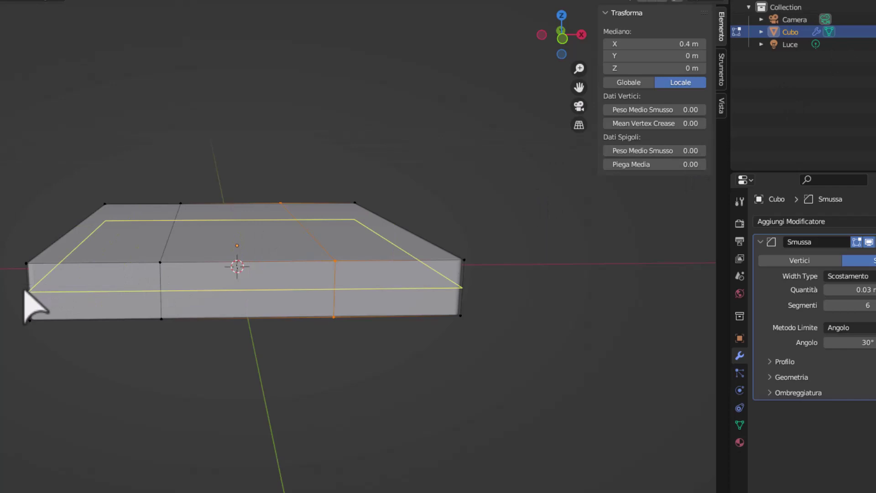
left_click(29, 294)
left_click_drag(29, 290, 35, 269)
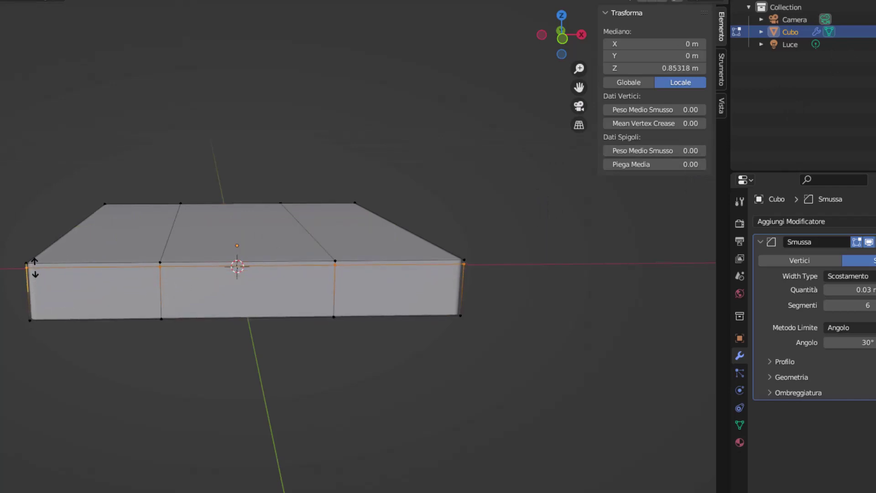
left_click(34, 267)
key("ctrl+r")
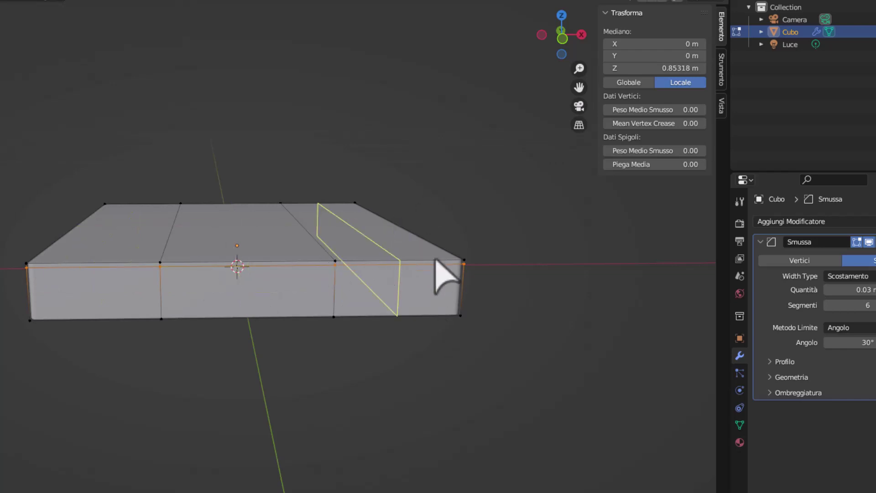
middle_click_drag(235, 190, 268, 176)
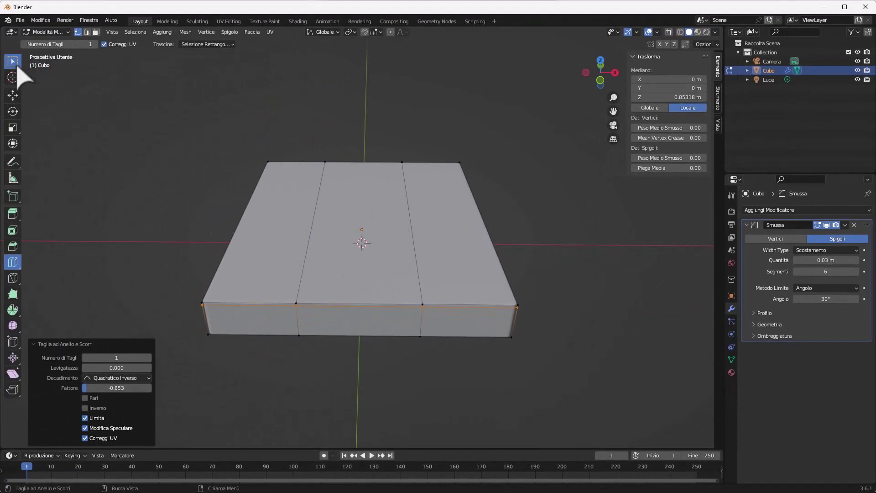
In face select mode, select the middle top strip plus the front rim face
left_click(13, 61)
left_click(95, 32)
left_click(350, 270)
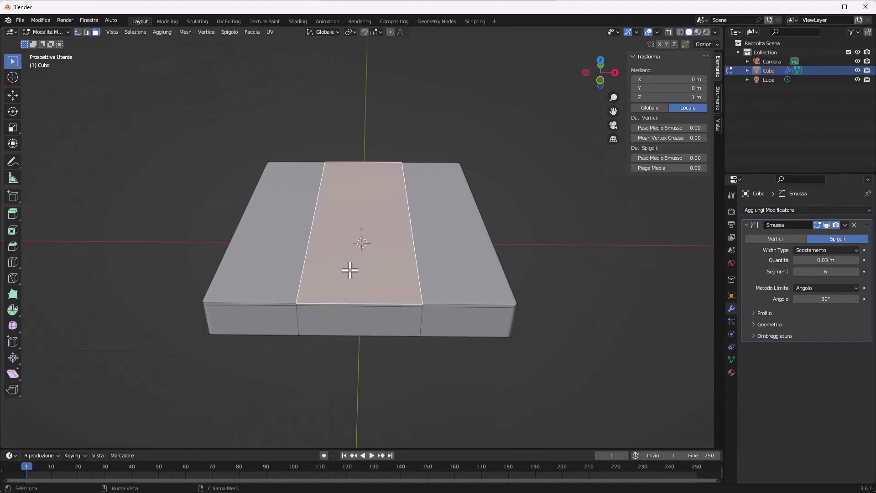
scroll(351, 319, "up", 2)
scroll(354, 329, "up", 3)
middle_click_drag(352, 334, 359, 289)
left_click(361, 281, "shift")
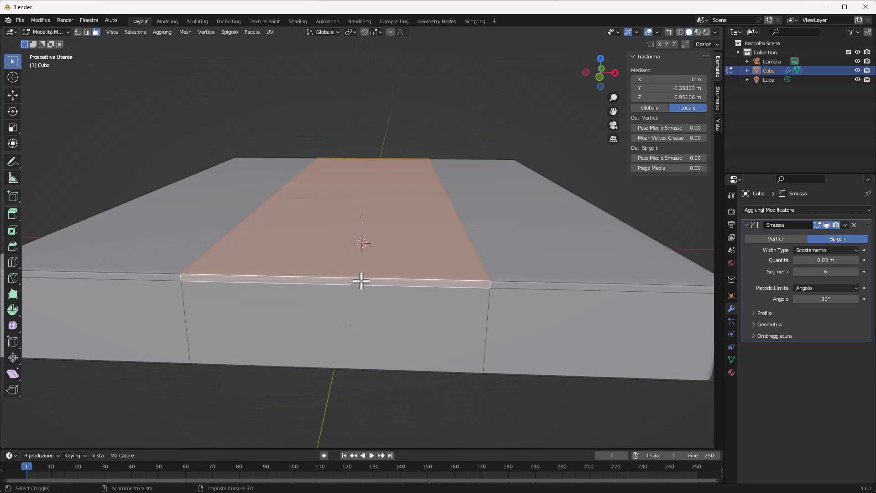
mouse_move(522, 221)
middle_mouse_down()
mouse_move(390, 260)
mouse_move(354, 235)
mouse_move(331, 293)
middle_mouse_up()
Extrude the selected middle strip almost in place, about -0.000182 m along Z
left_click(292, 371, "shift")
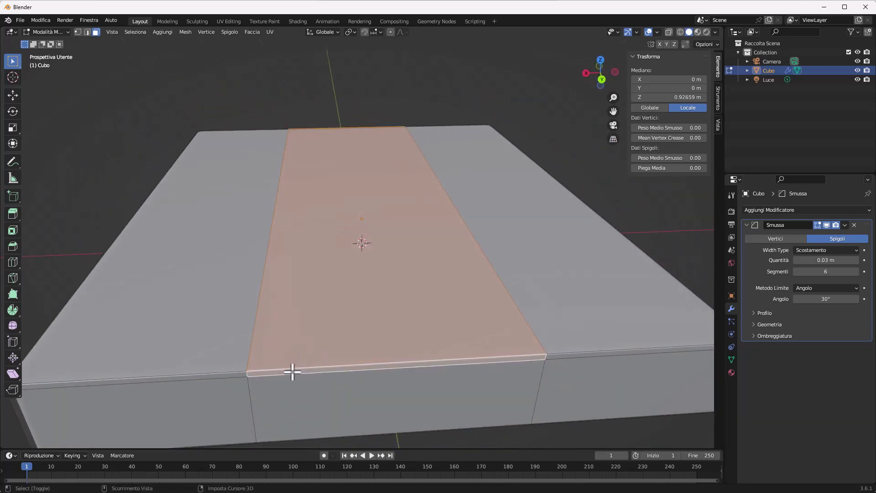
left_click(13, 213)
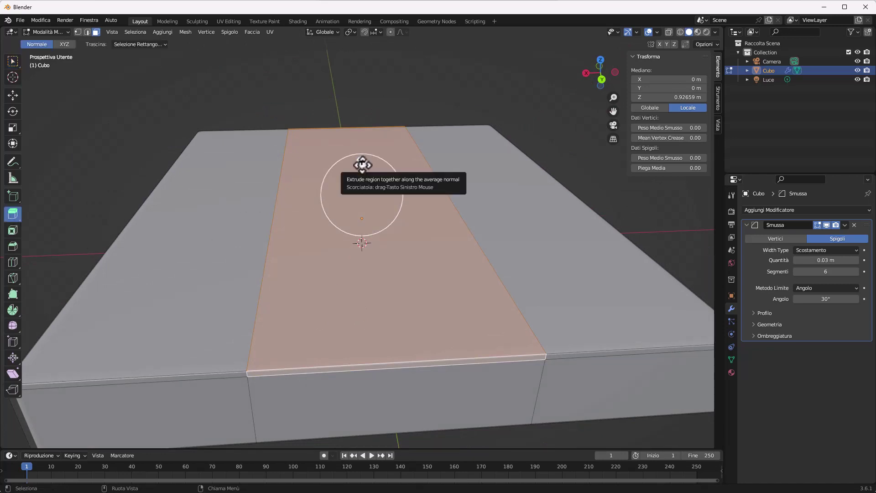
left_click_drag(362, 165, 362, 165)
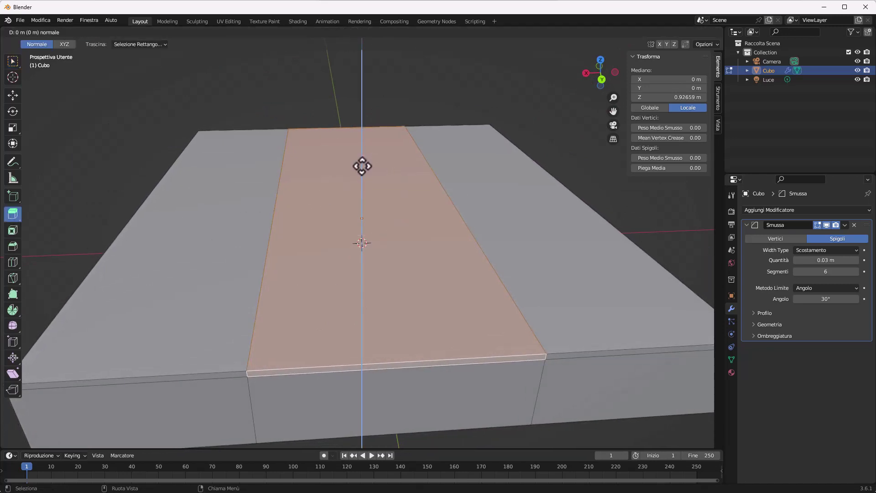
left_click_drag(362, 166, 361, 165)
middle_click_drag(231, 231, 424, 215)
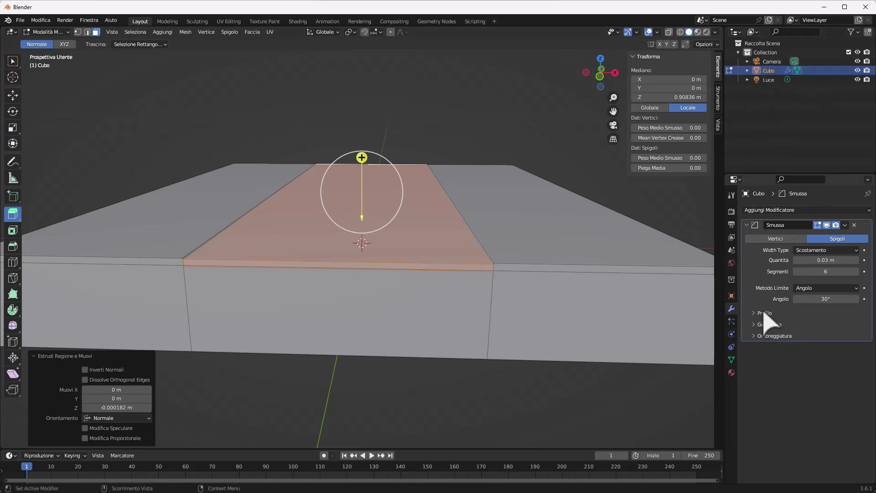
Create a new material on the box and name it Specchio
left_click(732, 372)
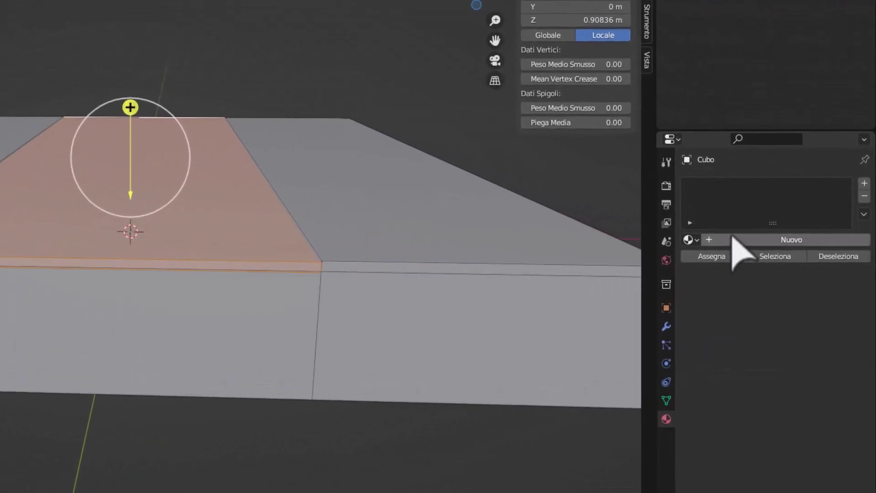
left_click(787, 241)
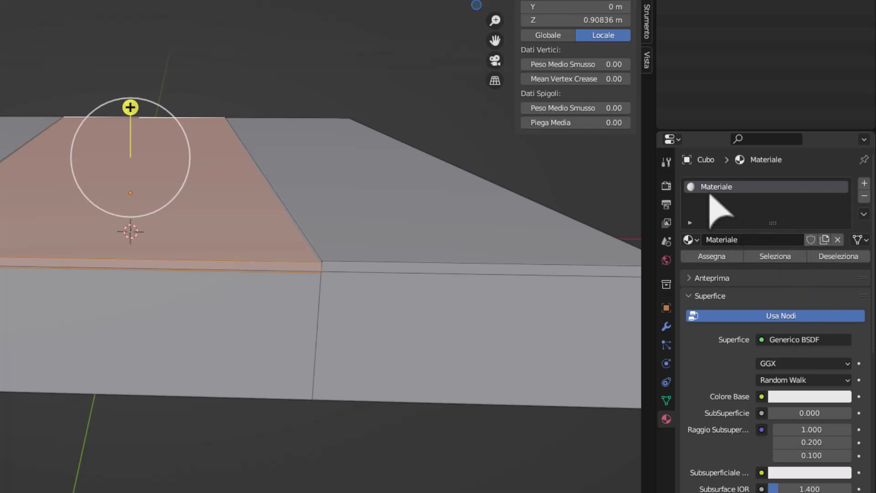
double_click(721, 187)
type("Specchio")
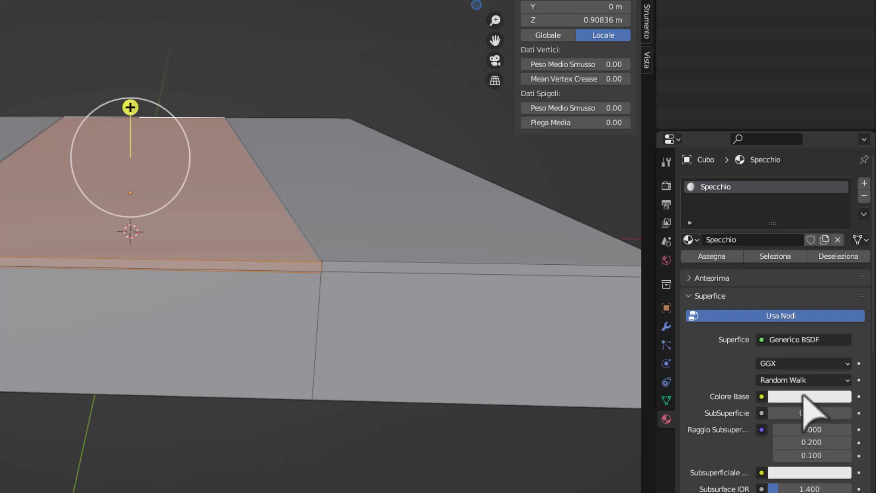
Set Specchio's base colour to grey (Value 0.787), close the sidebar and deselect all
left_click(800, 396)
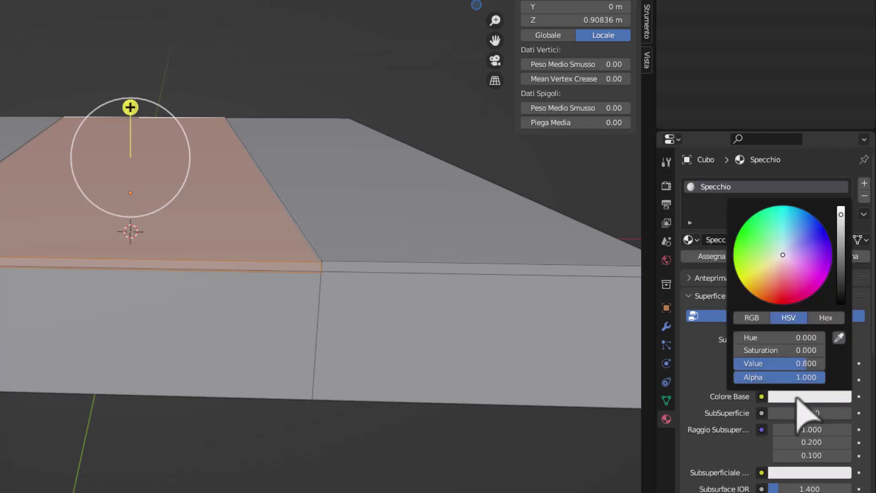
left_click_drag(841, 215, 841, 229)
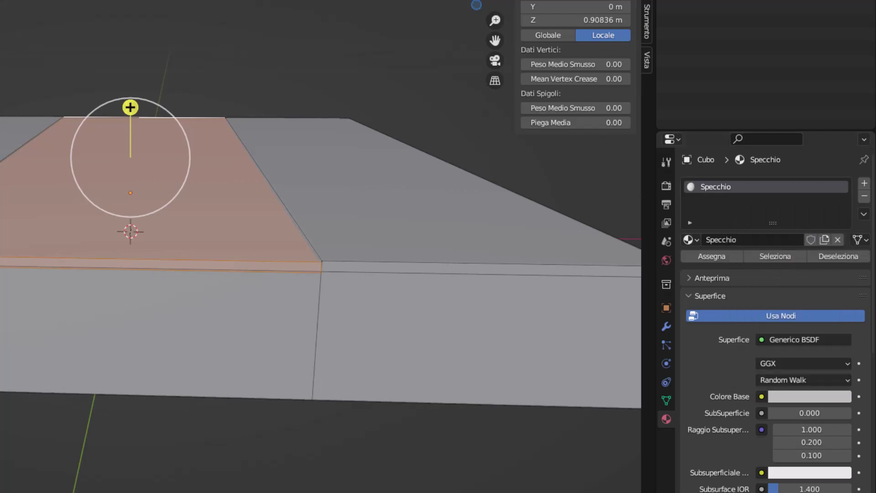
key("alt+a")
key("n")
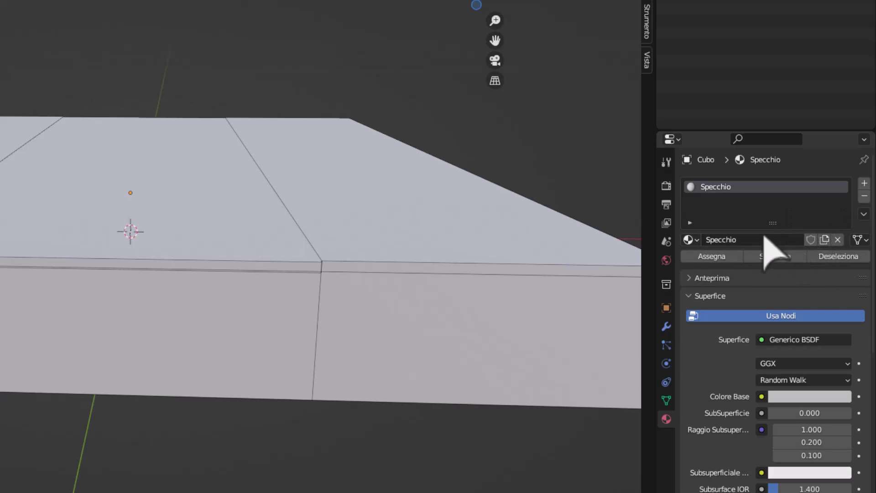
Add a second material slot holding a new material named Base
left_click(864, 183)
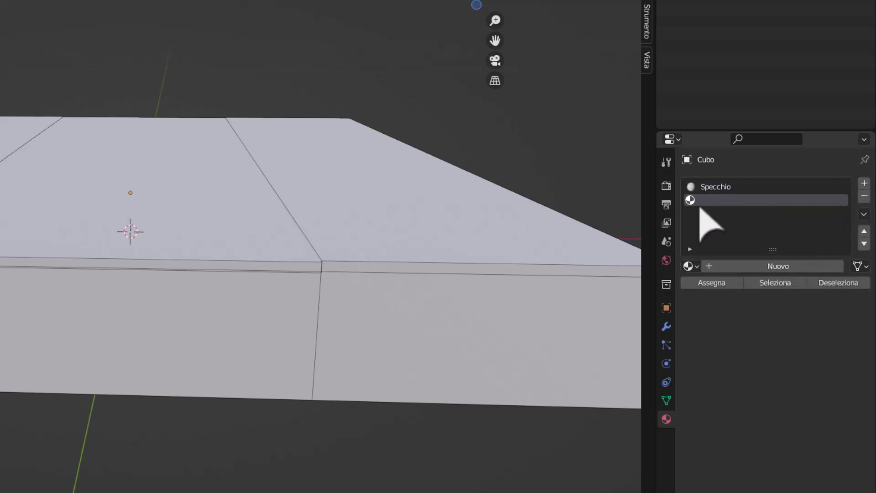
left_click(770, 266)
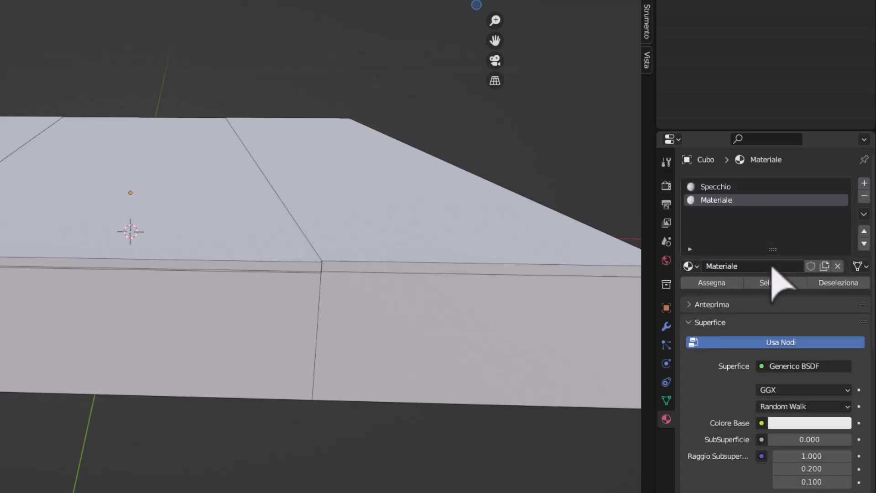
double_click(721, 200)
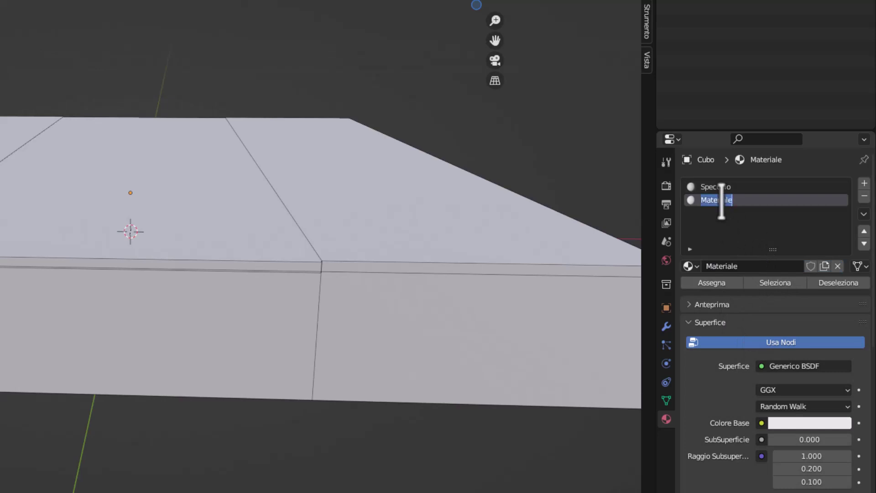
type("Base")
key("Return")
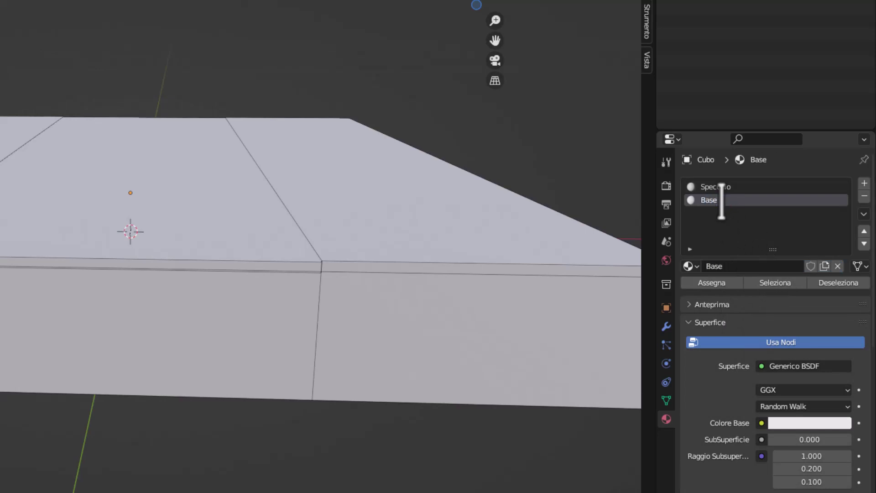
Make Base's colour nearly black and return to Object Mode
left_click(792, 423)
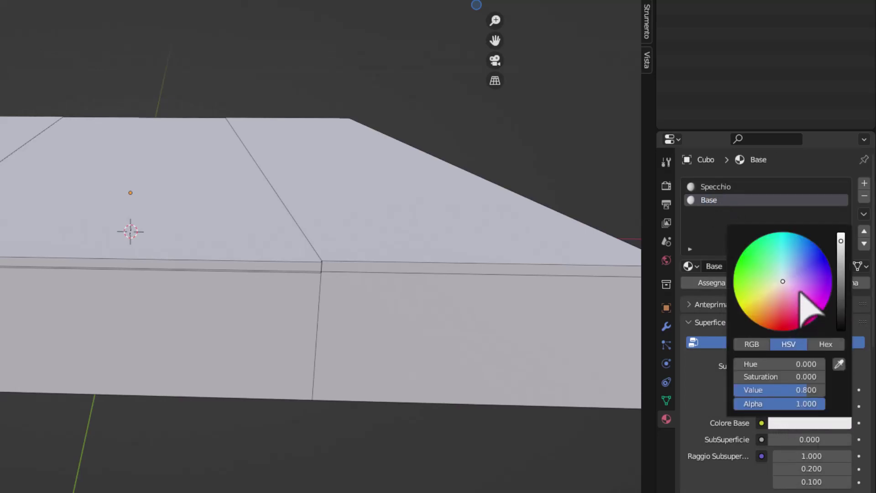
left_click_drag(841, 242, 841, 327)
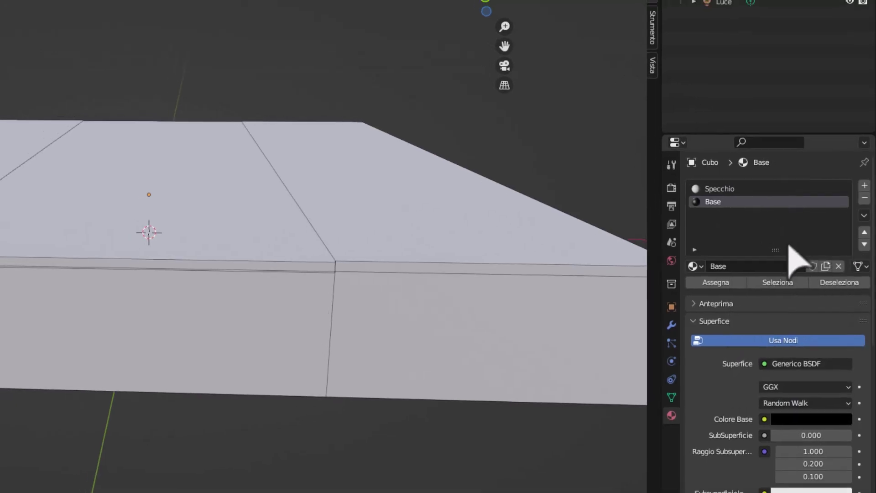
key("Tab")
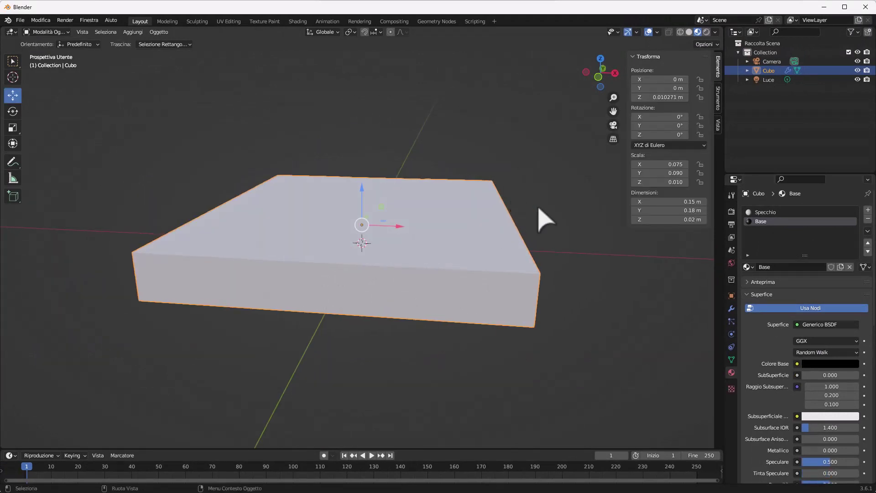
Activate the Specchio slot, deselect the box, and display its Object Properties transform
left_click(763, 213)
left_click(580, 249)
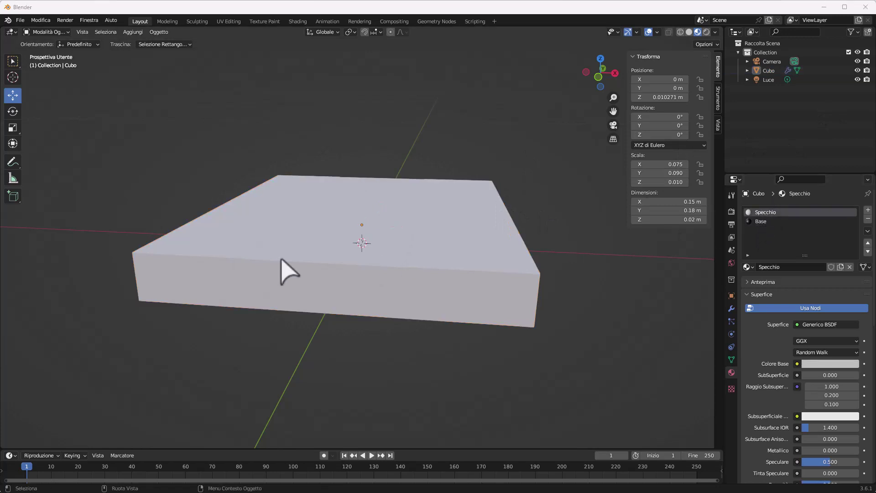
mouse_move(280, 268)
middle_mouse_down()
mouse_move(397, 265)
mouse_move(336, 260)
middle_mouse_up()
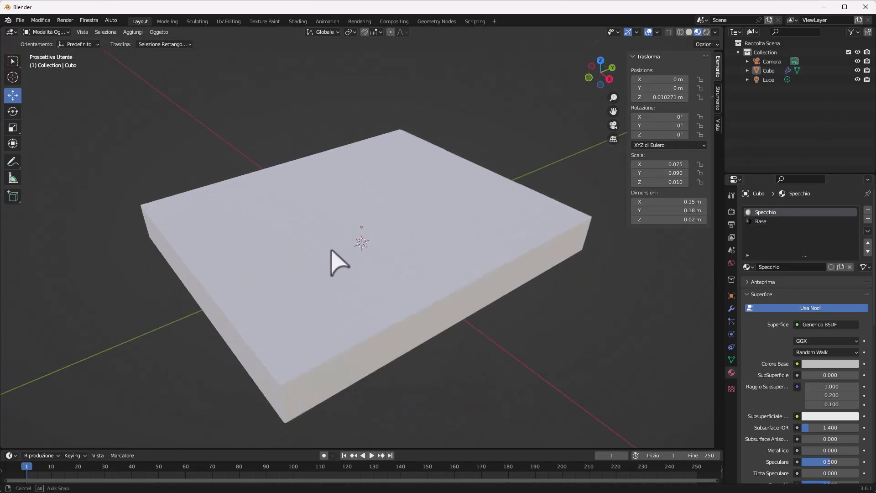
scroll(397, 264, "down", 4)
middle_click_drag(397, 265, 367, 145)
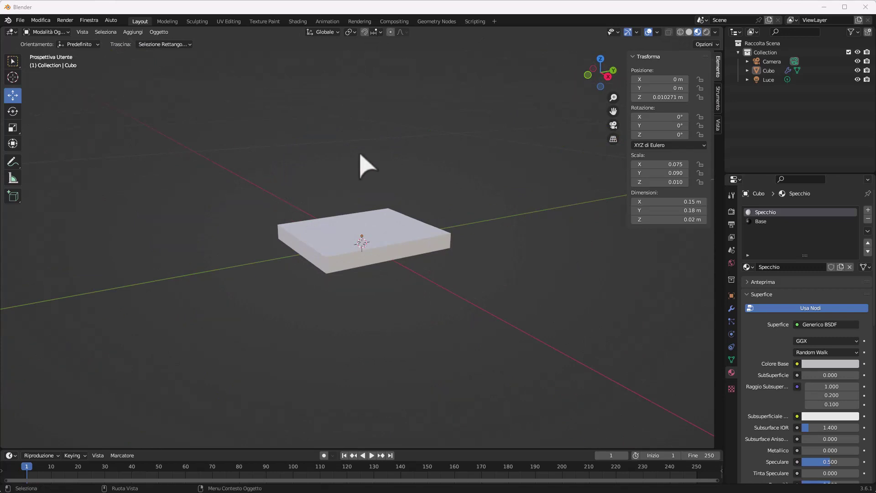
scroll(447, 220, "up", 1)
scroll(449, 222, "up", 1)
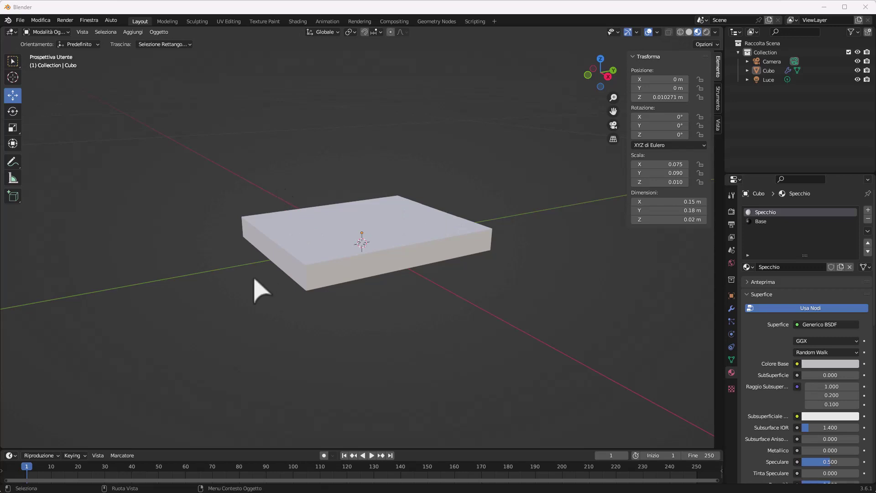
left_click(732, 296)
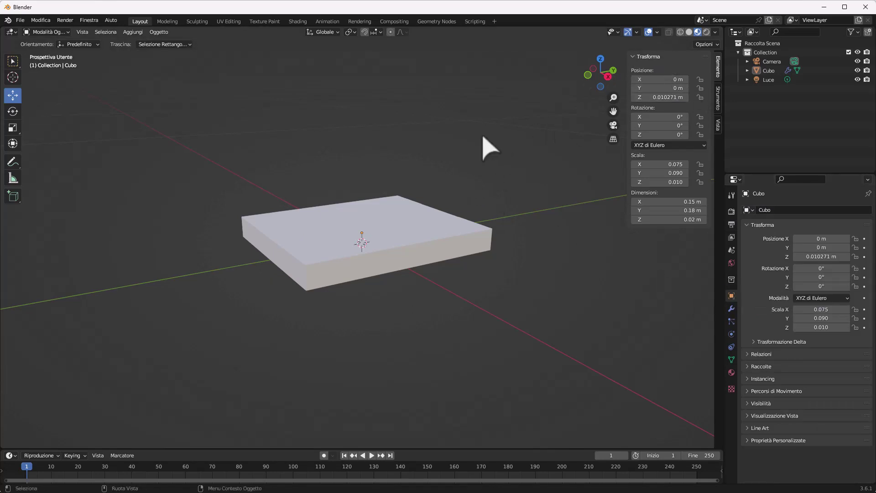
left_click_drag(613, 111, 622, 171)
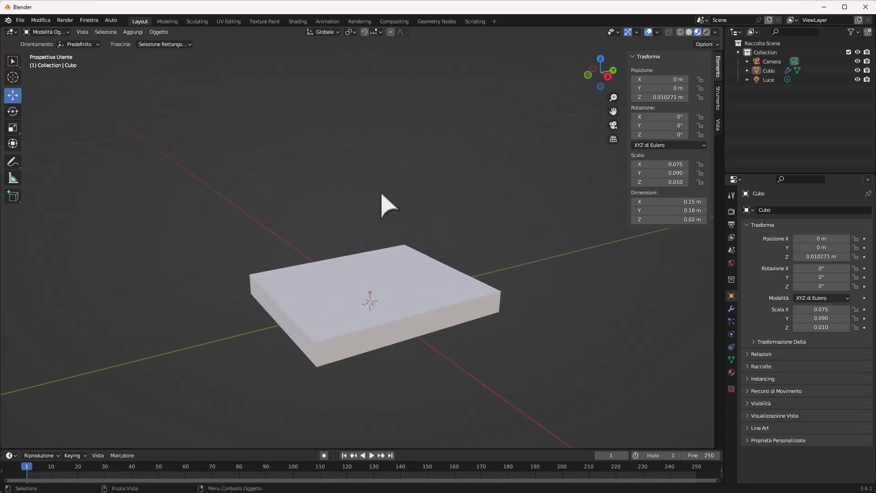
Add a 0.08 m cube, Cubo.001, and move it beside the base box
left_click(133, 35)
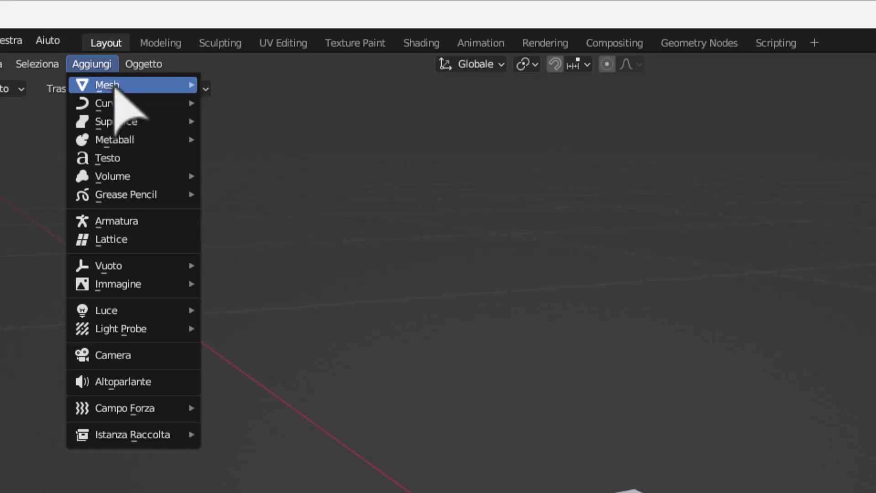
mouse_move(107, 85)
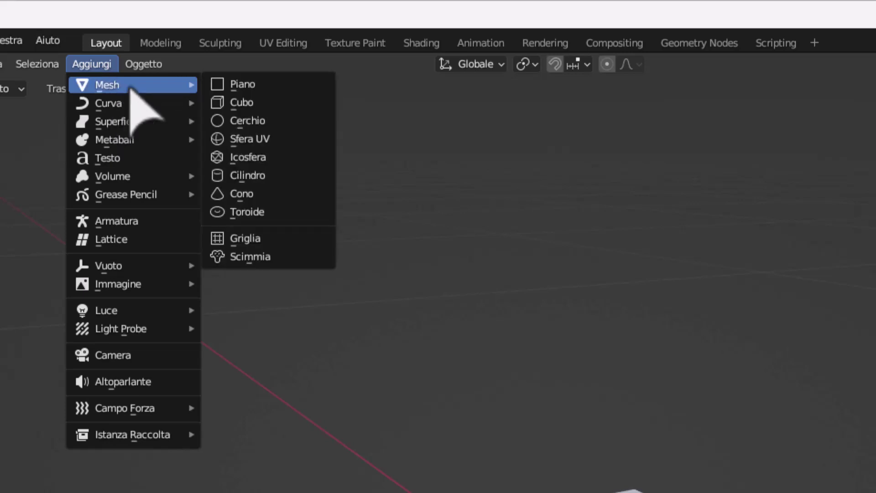
left_click(279, 101)
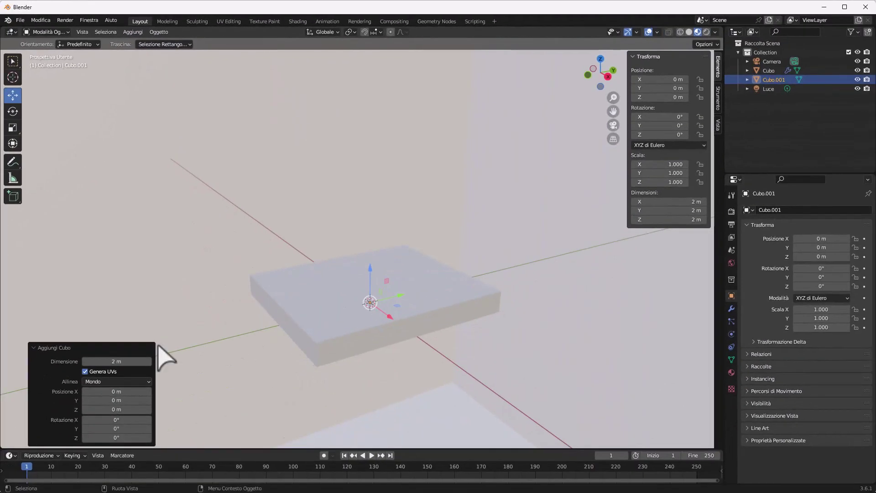
mouse_move(116, 361)
left_mouse_down()
mouse_move(541, 239)
mouse_move(472, 239)
left_mouse_up()
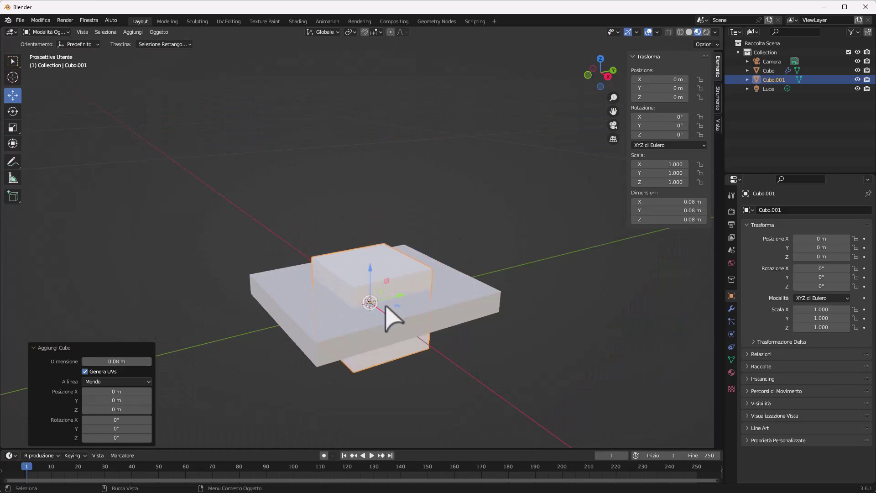
mouse_move(400, 296)
left_mouse_down()
mouse_move(362, 303)
mouse_move(352, 332)
mouse_move(331, 314)
left_mouse_up()
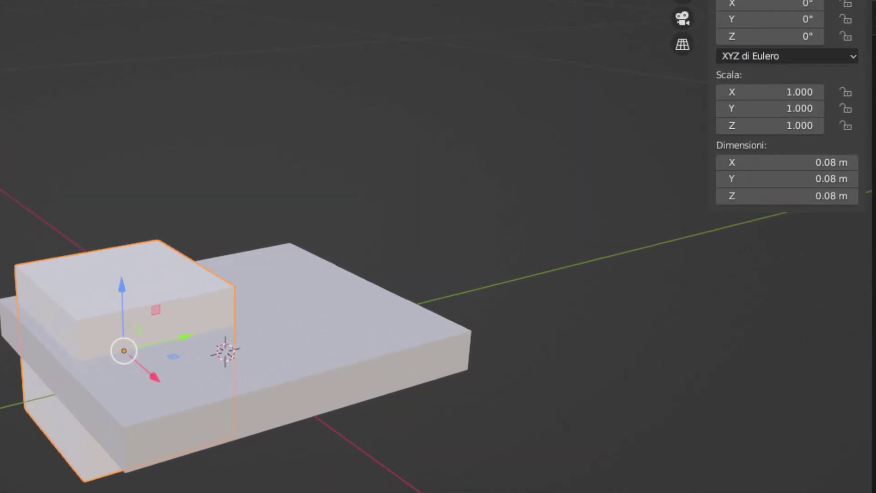
Set the new cube's X and Y dimensions to 1 cm, forming a post
left_click(787, 162)
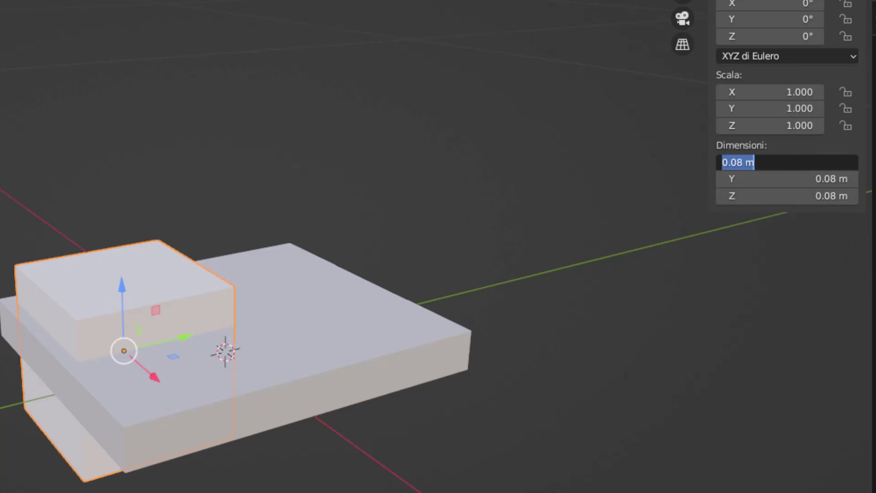
type("1cm")
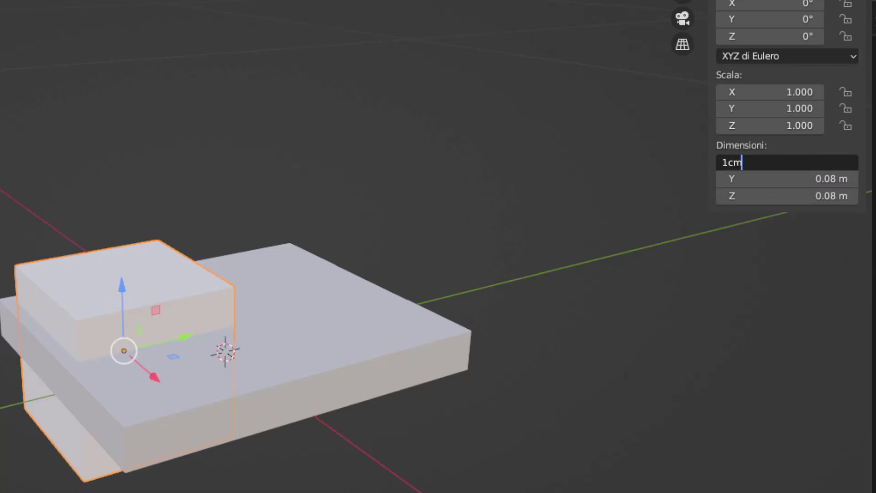
key("Return")
left_click(792, 179)
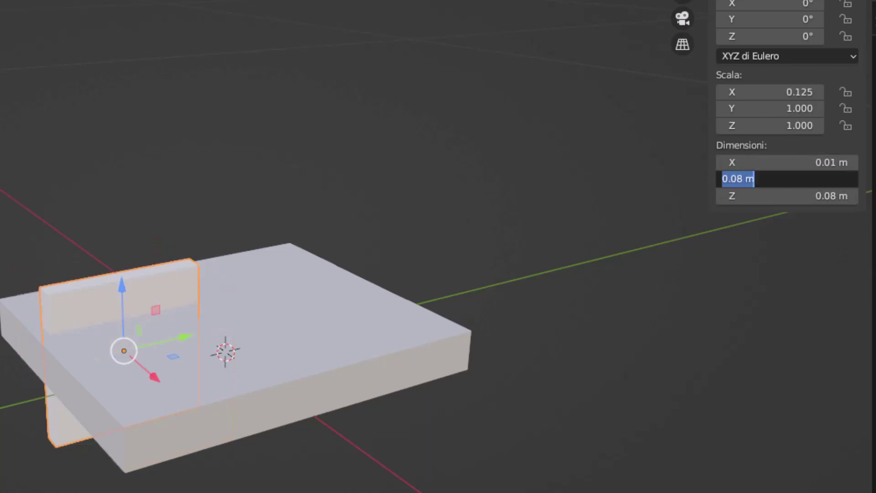
type("1cm")
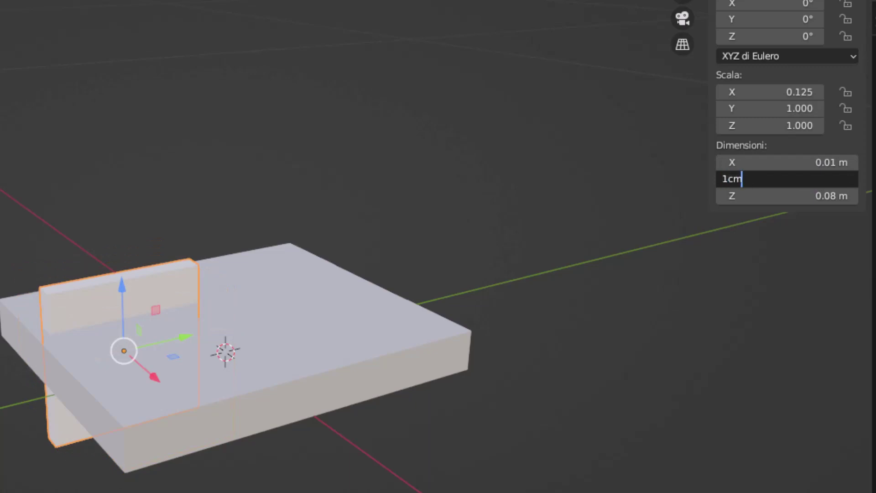
key("Return")
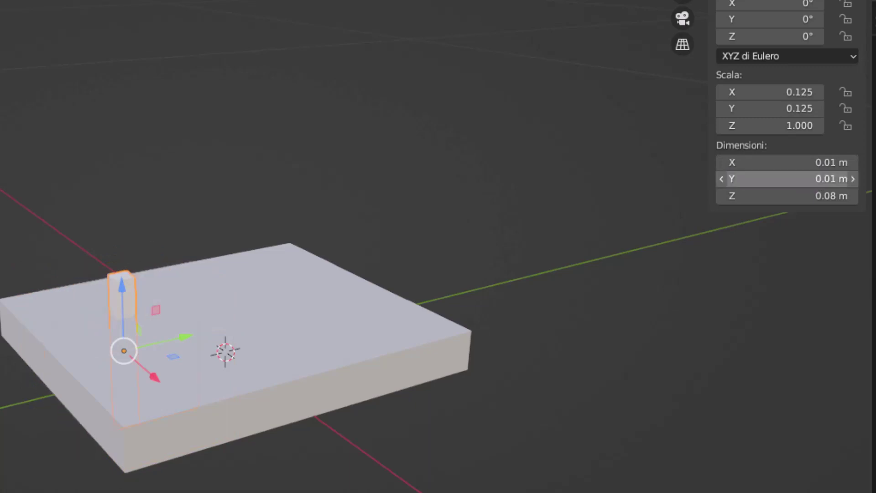
Thin the post to 0.006 × 0.006 m and view it in Right Orthographic
scroll(121, 350, "up", 3)
middle_click_drag(152, 364, 249, 352)
left_click(785, 162)
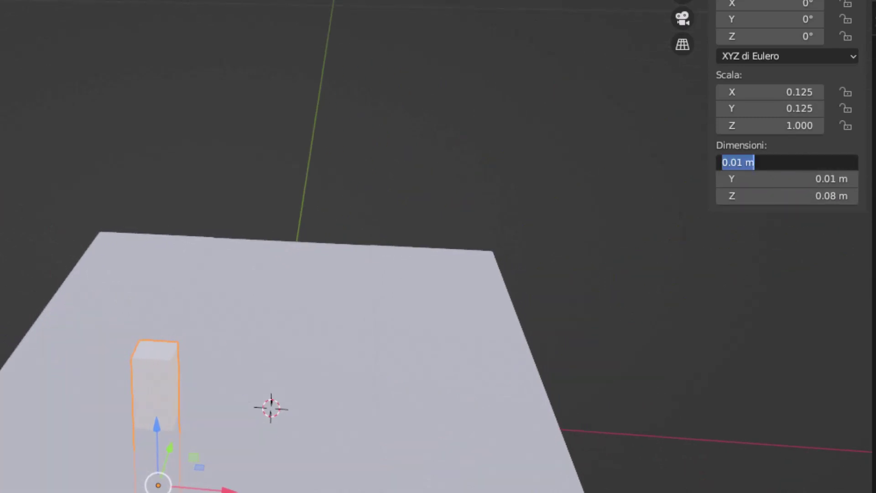
type("0.")
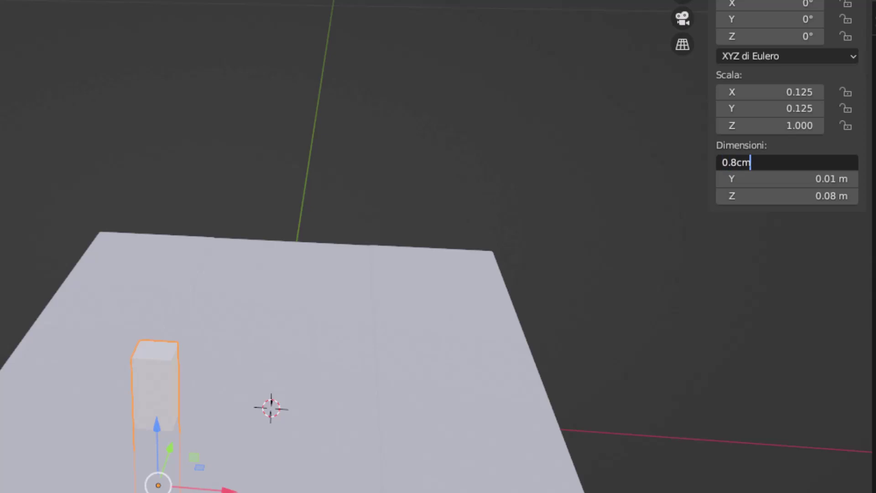
key("Return")
left_click(783, 162)
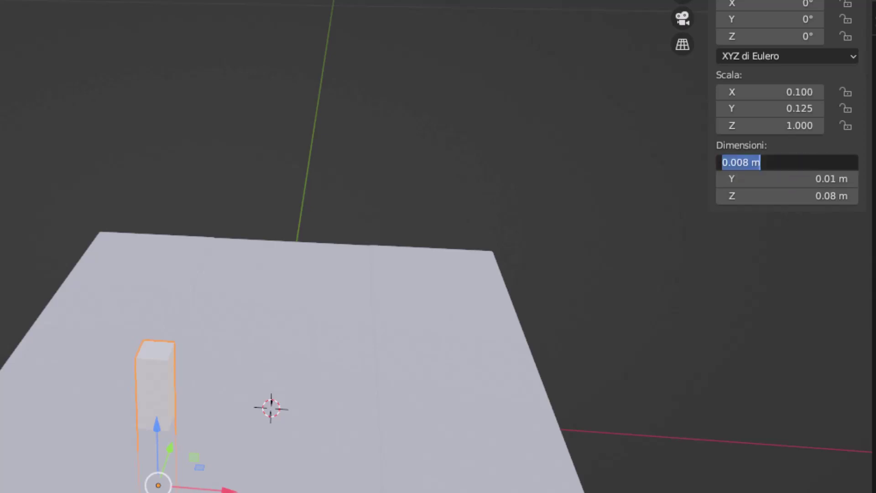
type("0.6cm")
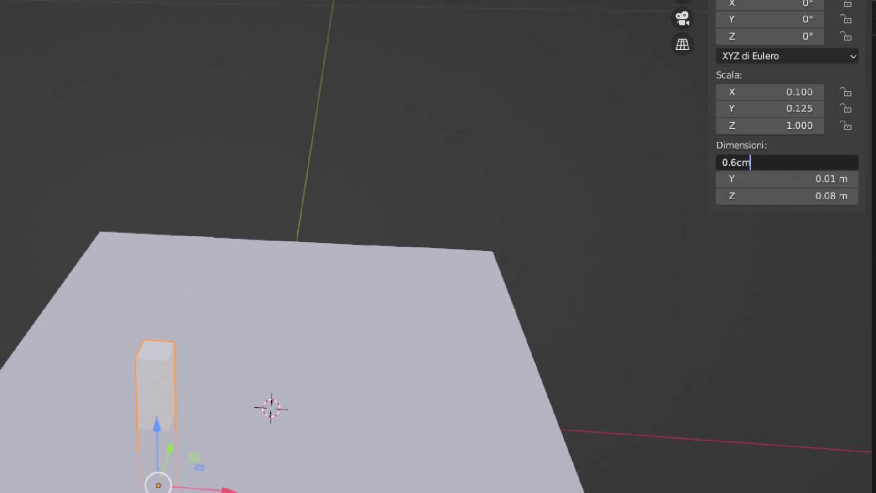
key("Return")
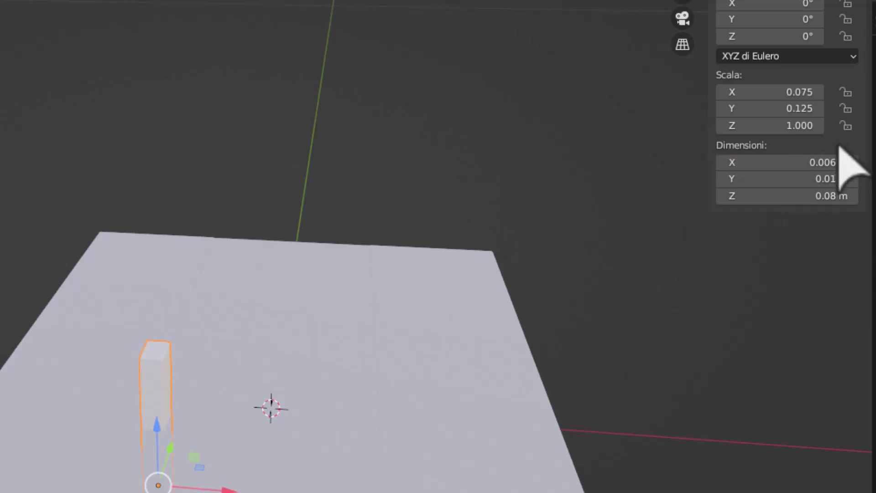
left_click(815, 179)
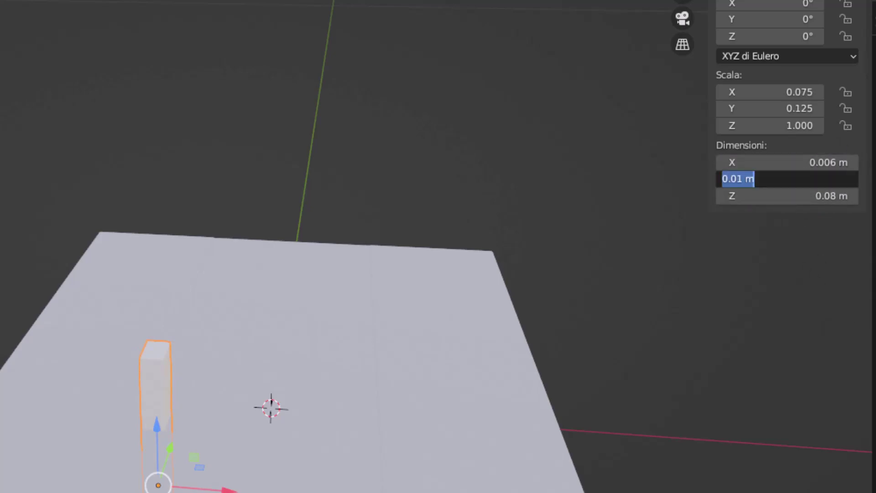
type("0.6")
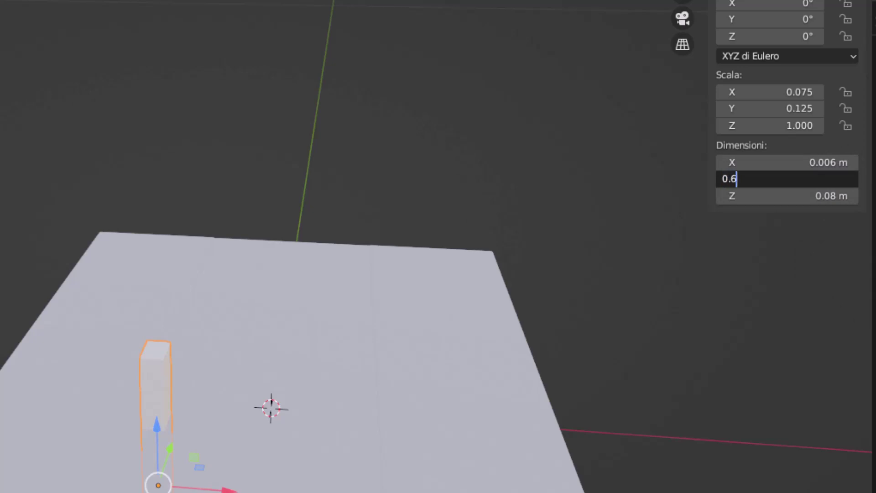
key("Return")
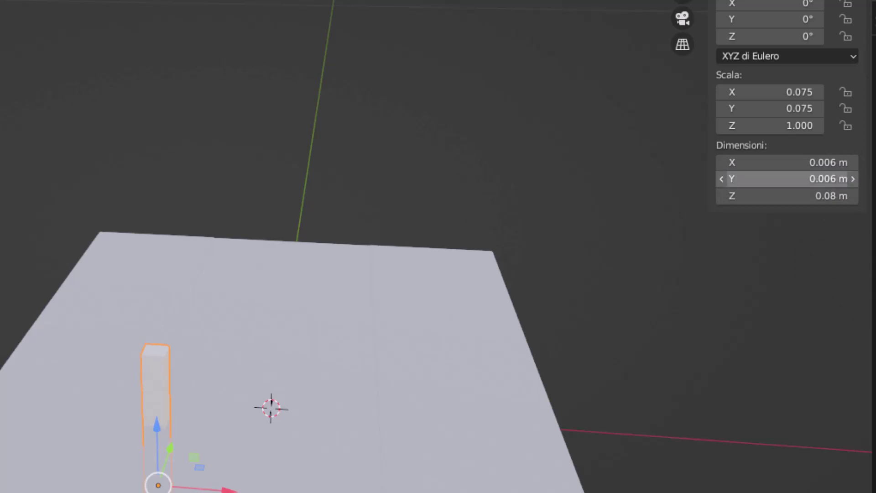
key("KP_3")
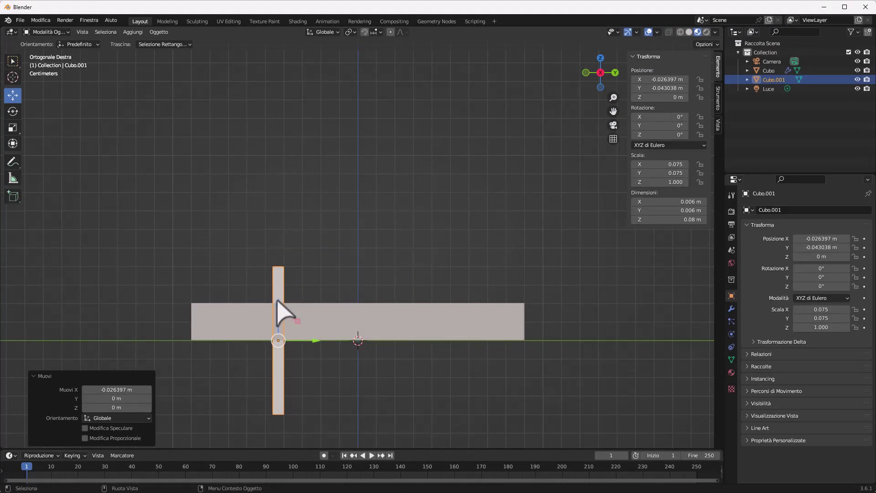
Raise the post onto the base and slide it along Y and X toward the edge
left_click_drag(278, 307, 300, 206)
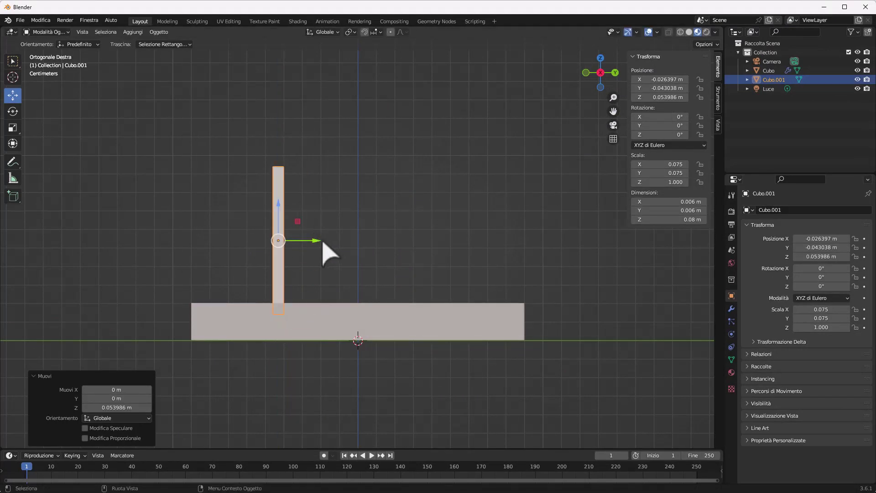
left_click_drag(317, 241, 248, 243)
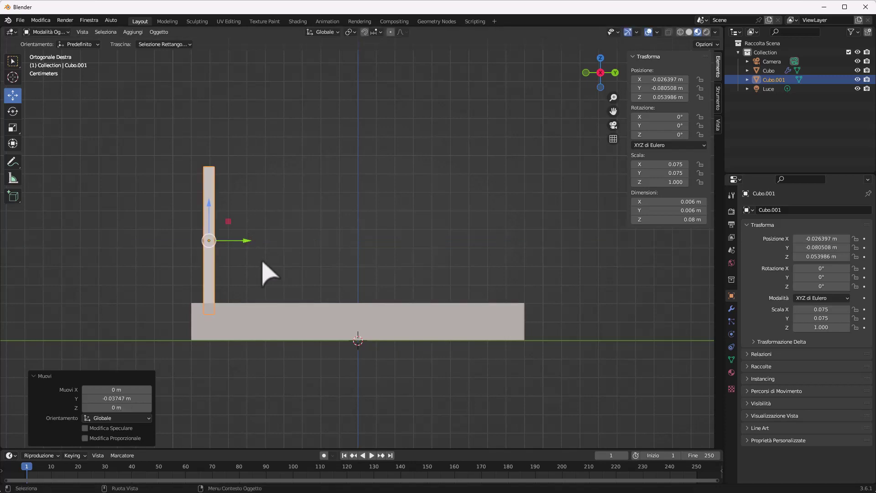
mouse_move(262, 269)
middle_mouse_down()
mouse_move(303, 290)
mouse_move(365, 295)
middle_mouse_up()
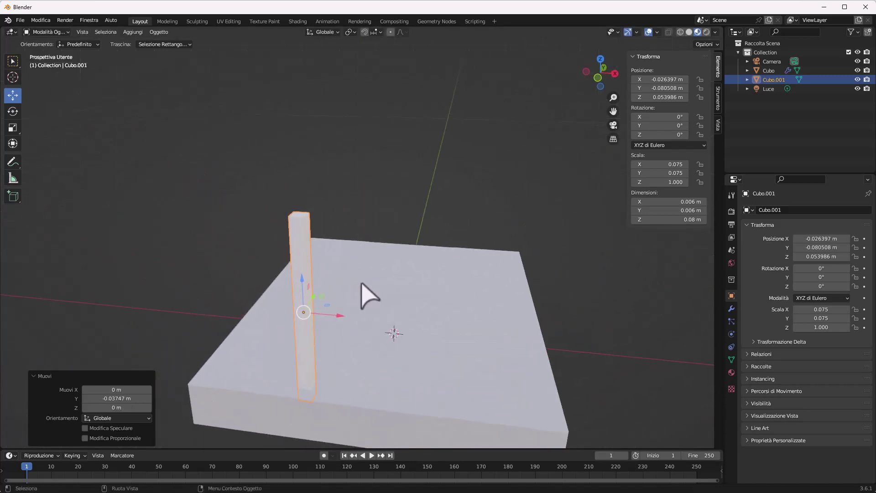
left_click_drag(340, 315, 255, 309)
mouse_move(265, 361)
middle_mouse_down()
mouse_move(298, 361)
mouse_move(313, 344)
mouse_move(328, 359)
middle_mouse_up()
left_click_drag(368, 332, 352, 337)
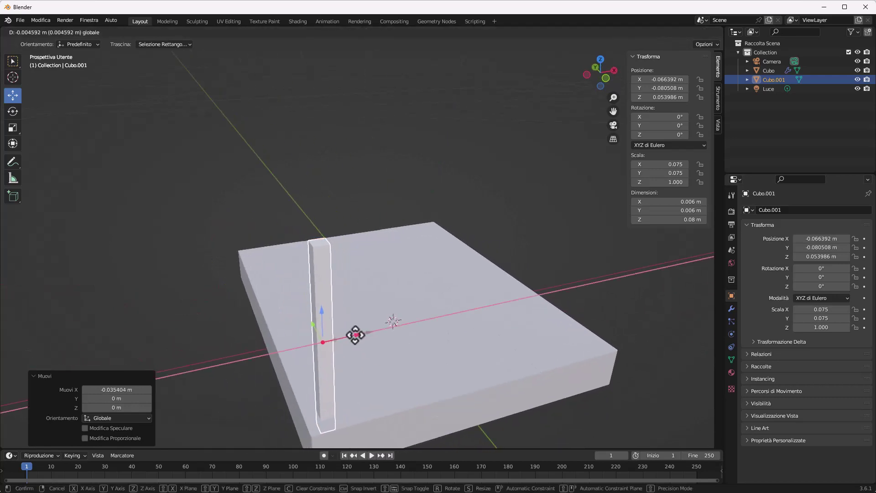
middle_click_drag(441, 277, 445, 293)
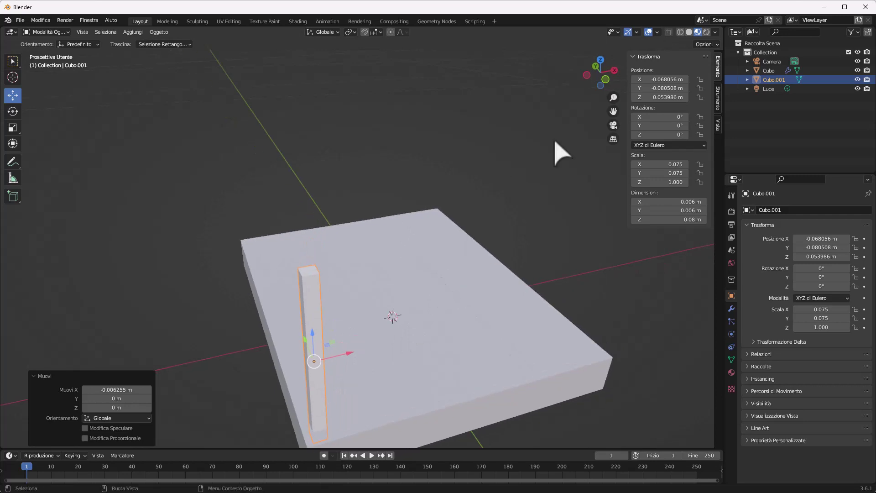
In Top view, nudge the post along Y and X into the base's corner
left_click(600, 60)
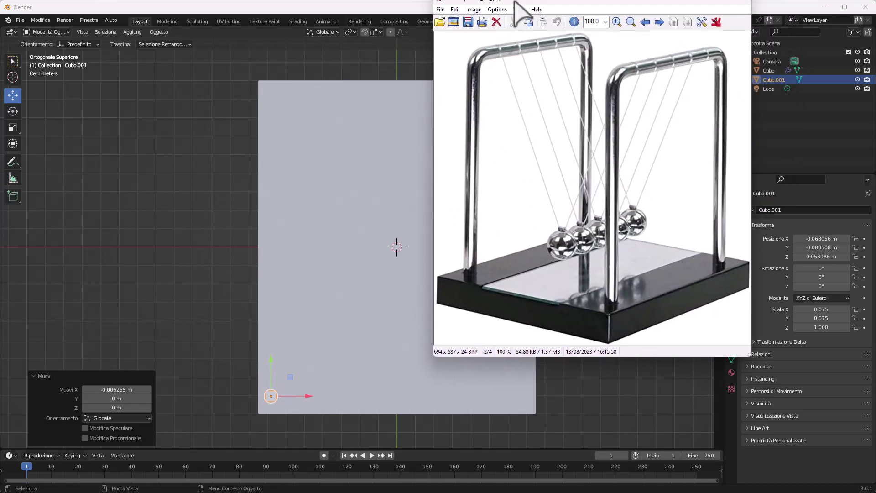
left_click_drag(272, 364, 275, 347)
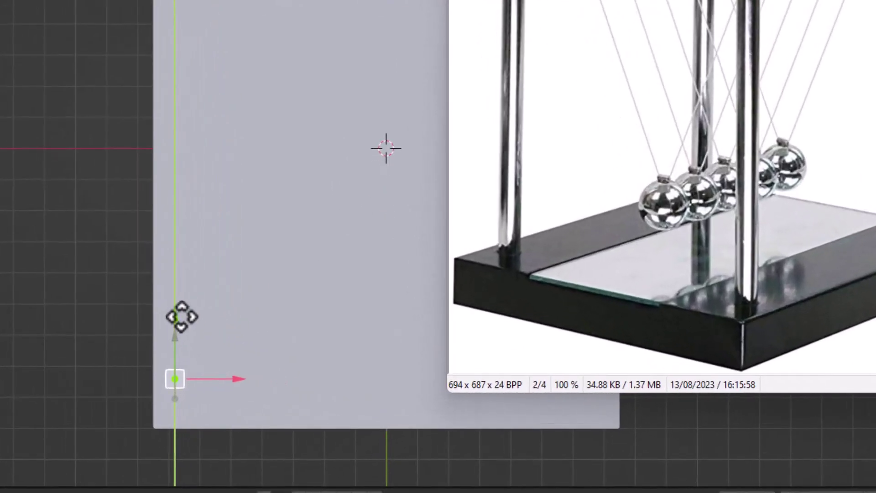
left_click_drag(182, 316, 181, 317)
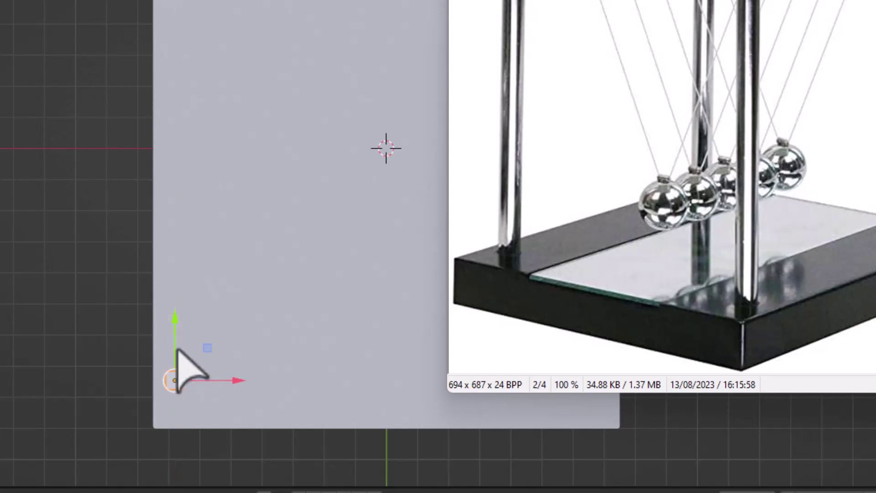
left_click_drag(236, 381, 241, 382)
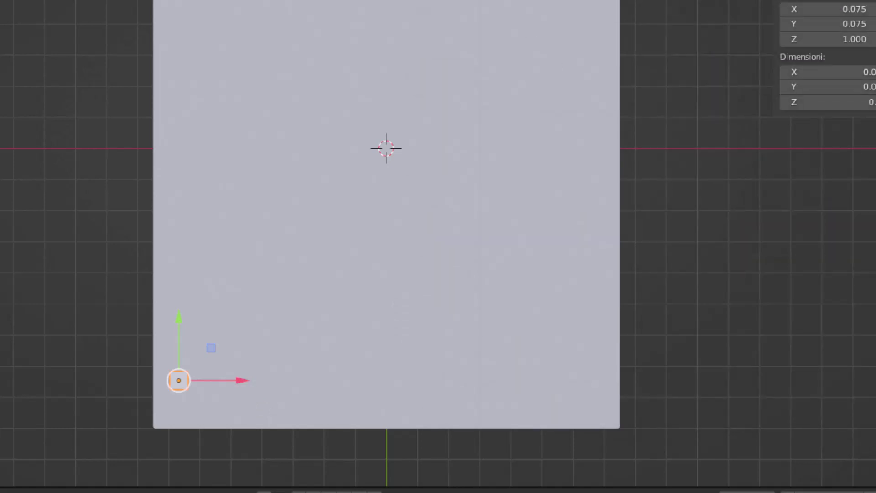
middle_click_drag(166, 372, 172, 205)
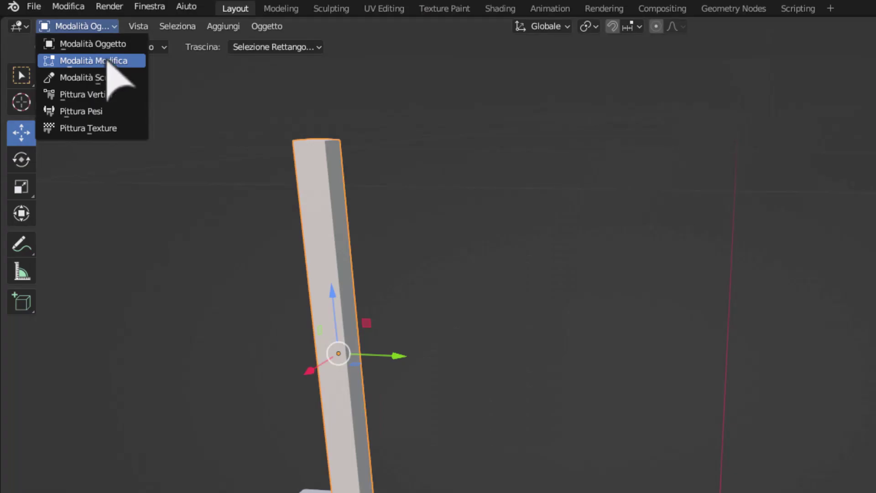
In Edit Mode, add a loop cut near the top of the post
left_click(112, 59)
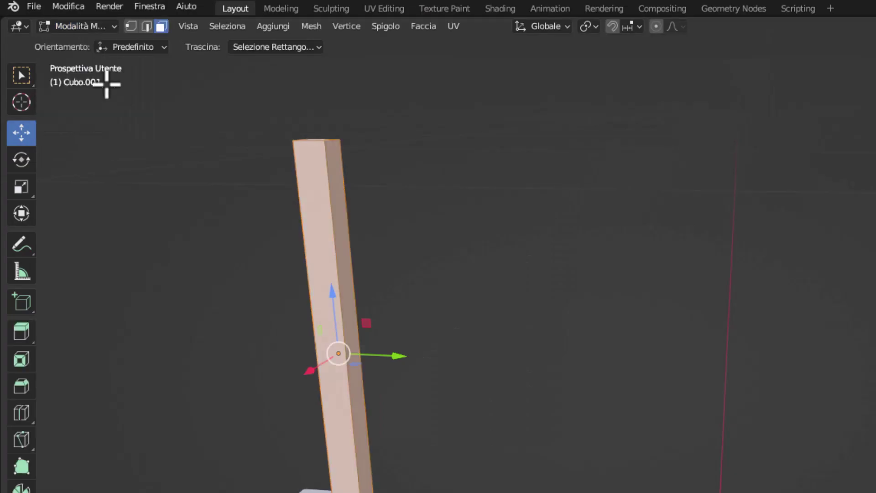
left_click(22, 413)
left_click_drag(336, 360, 343, 348)
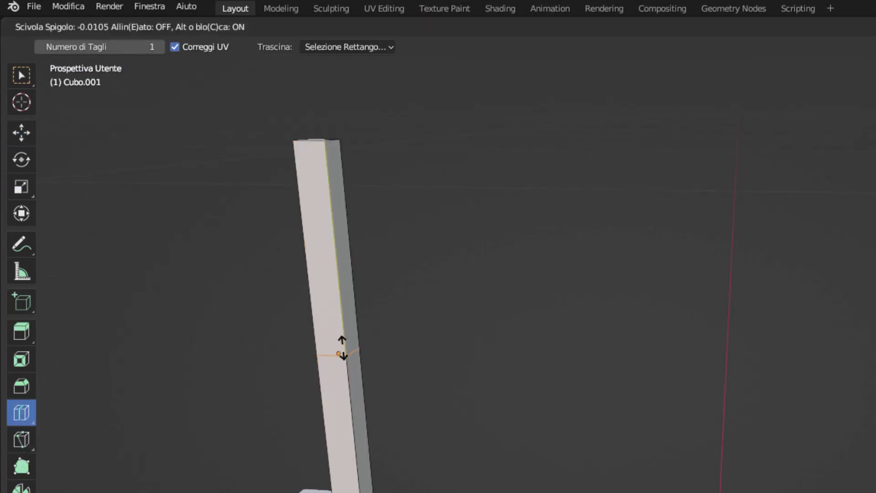
left_click(326, 189)
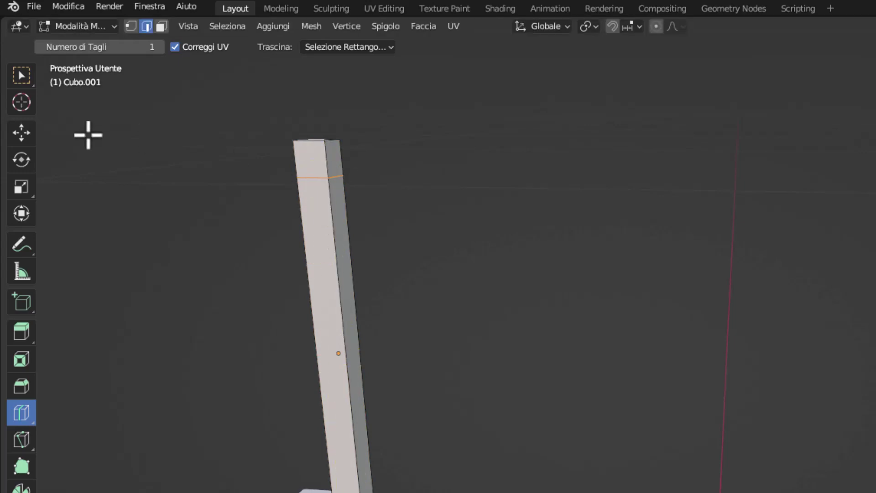
Extrude the post's top face 0.15 m horizontally across the base into a bar
left_click(20, 81)
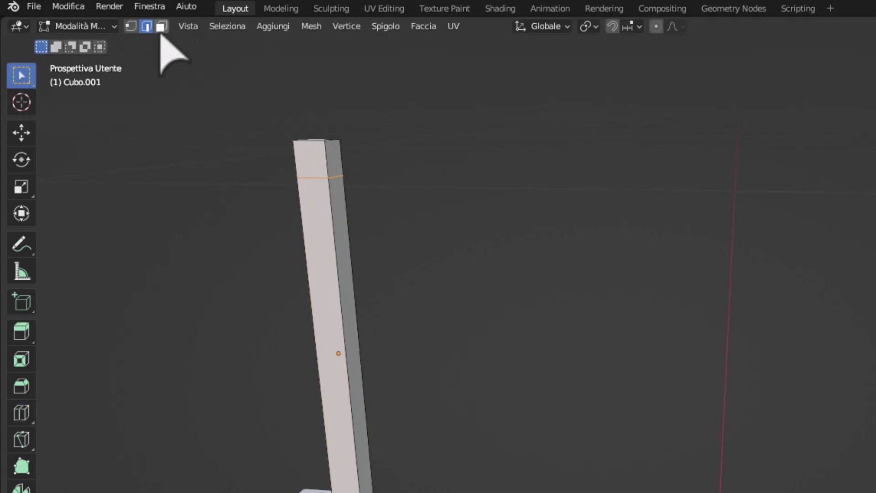
left_click(161, 26)
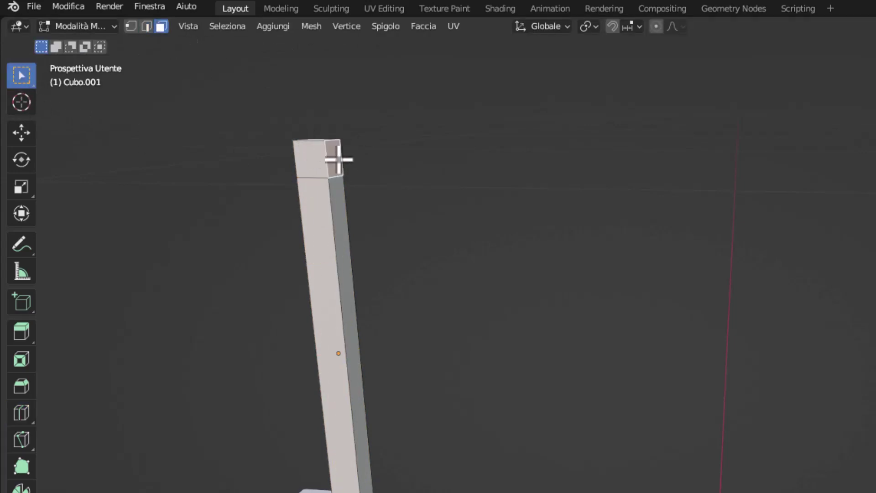
left_click(23, 333)
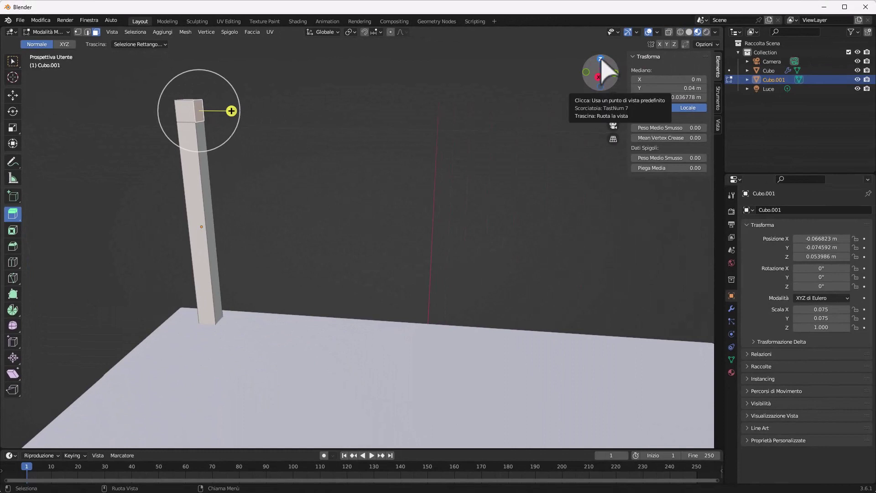
left_click(600, 59)
scroll(418, 204, "down", 1)
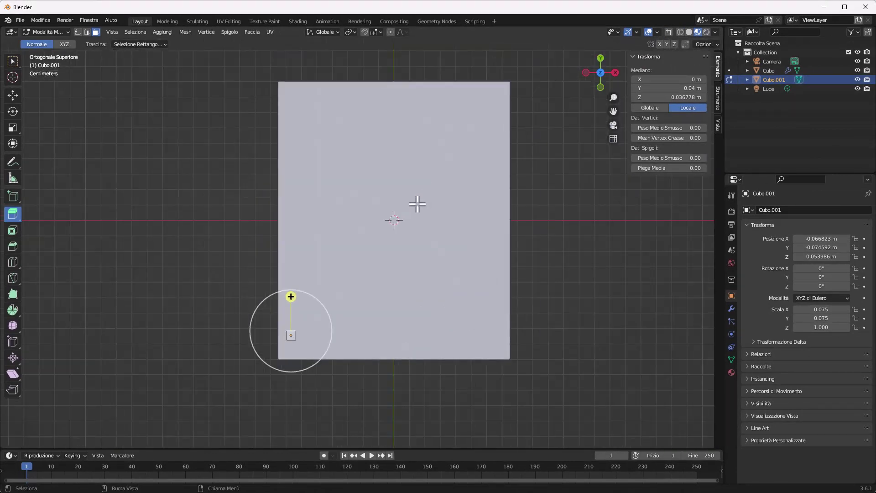
left_click_drag(290, 298, 320, 67)
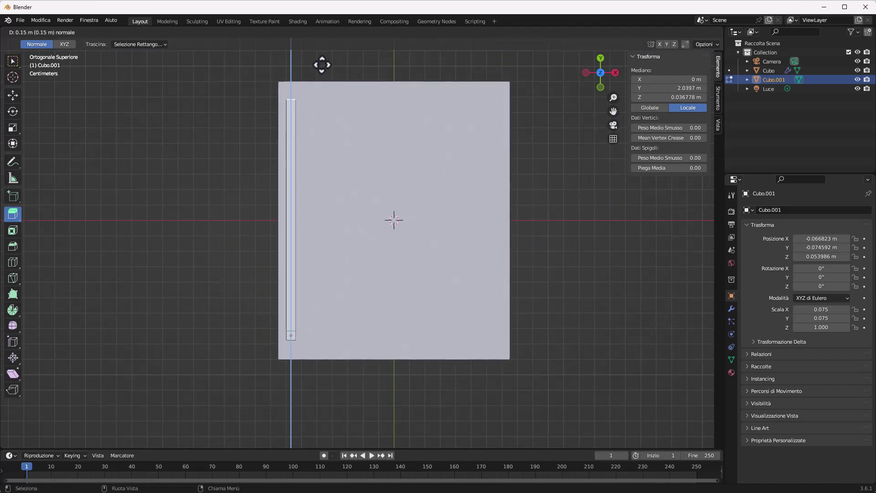
left_click_drag(321, 65, 321, 65)
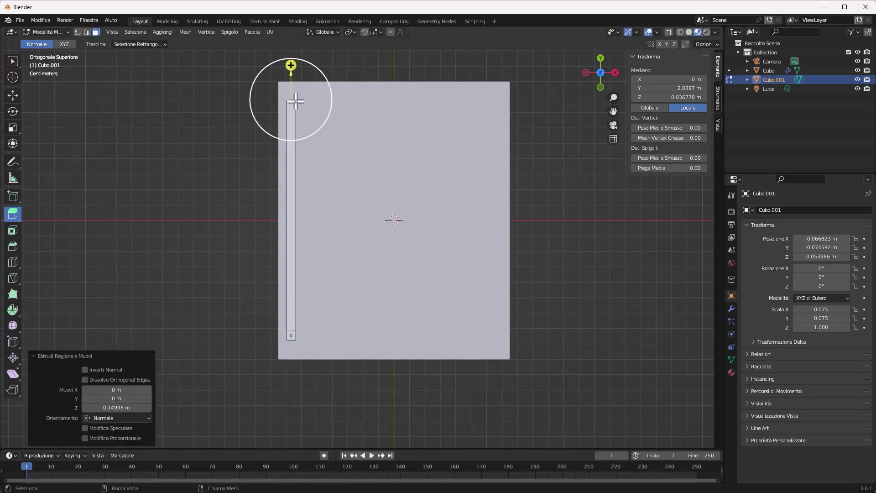
Add a loop cut near the far right end of the horizontal bar
mouse_move(485, 216)
middle_mouse_down()
mouse_move(448, 198)
mouse_move(386, 139)
mouse_move(440, 149)
middle_mouse_up()
scroll(533, 201, "up", 1)
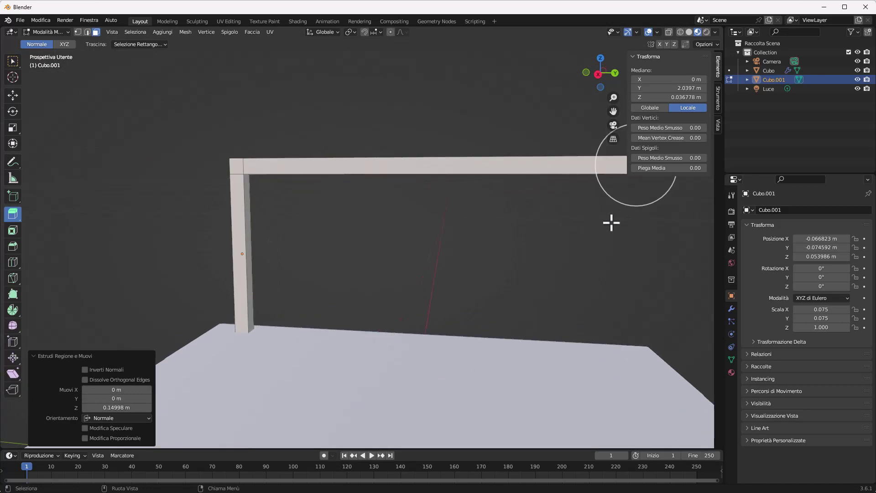
left_click_drag(613, 111, 438, 114)
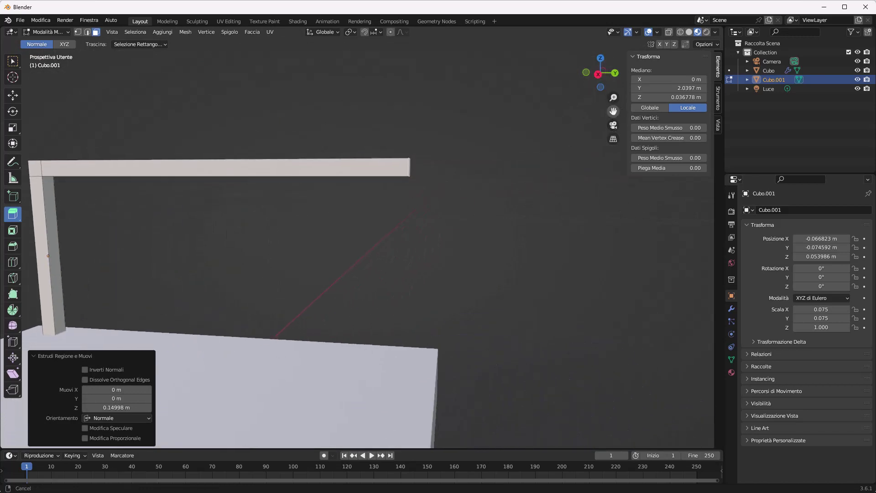
scroll(521, 182, "up", 2)
scroll(452, 195, "up", 1)
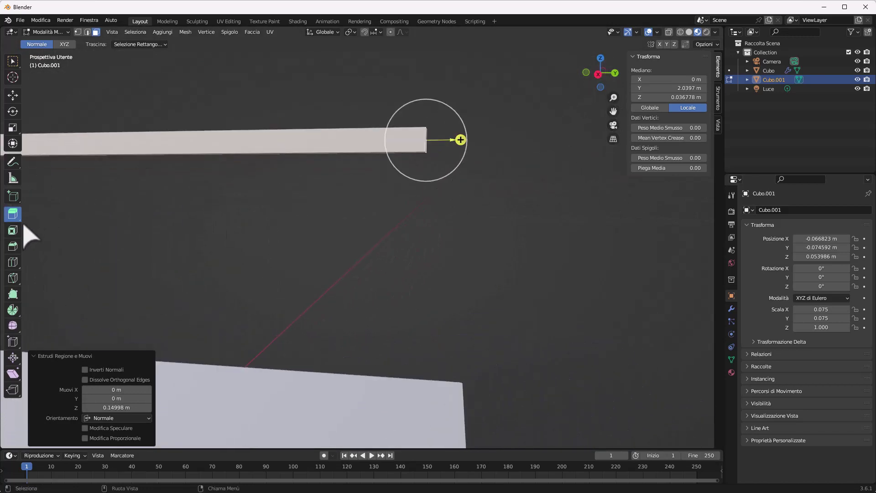
left_click(13, 261)
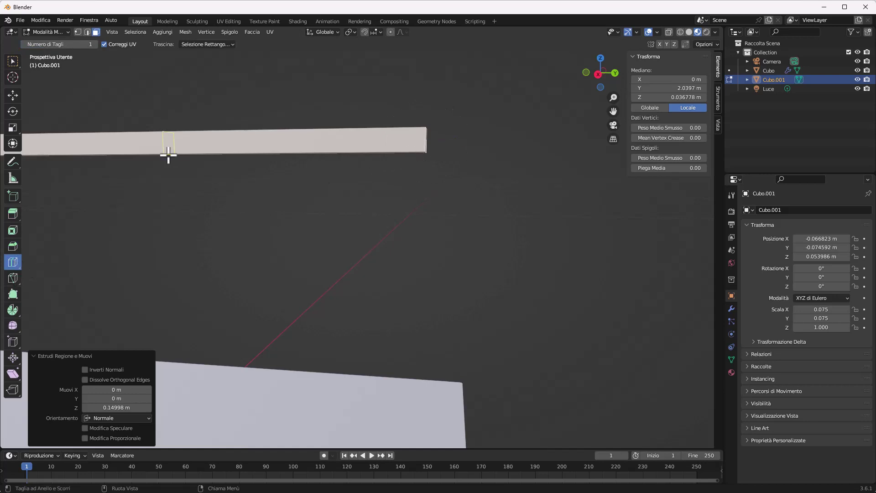
left_click_drag(169, 155, 396, 157)
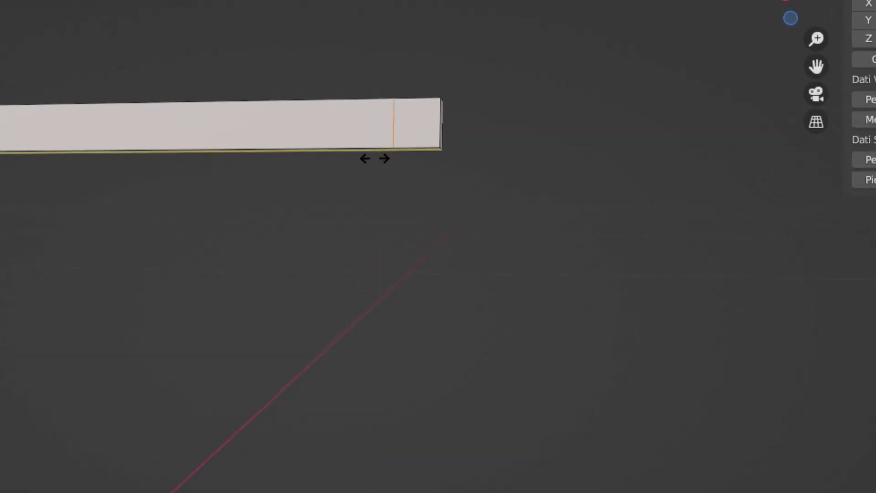
left_click(374, 157)
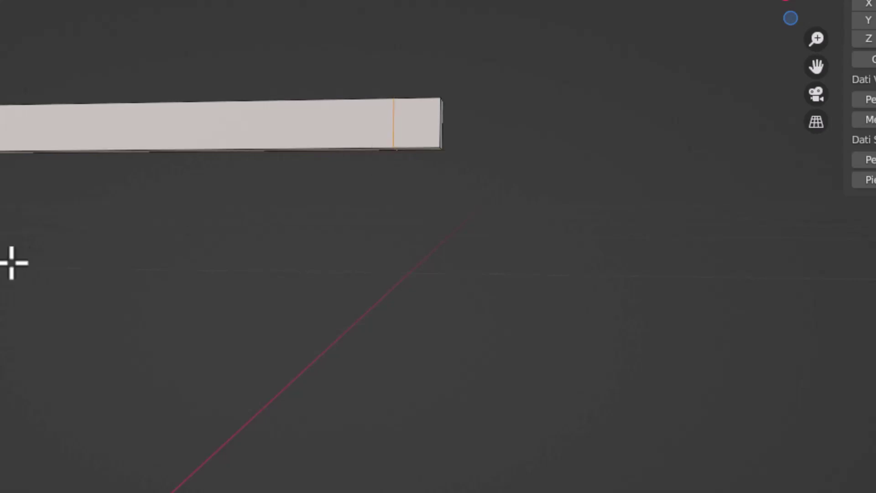
mouse_move(4, 274)
middle_mouse_down()
mouse_move(64, 275)
mouse_move(49, 234)
mouse_move(19, 211)
middle_mouse_up()
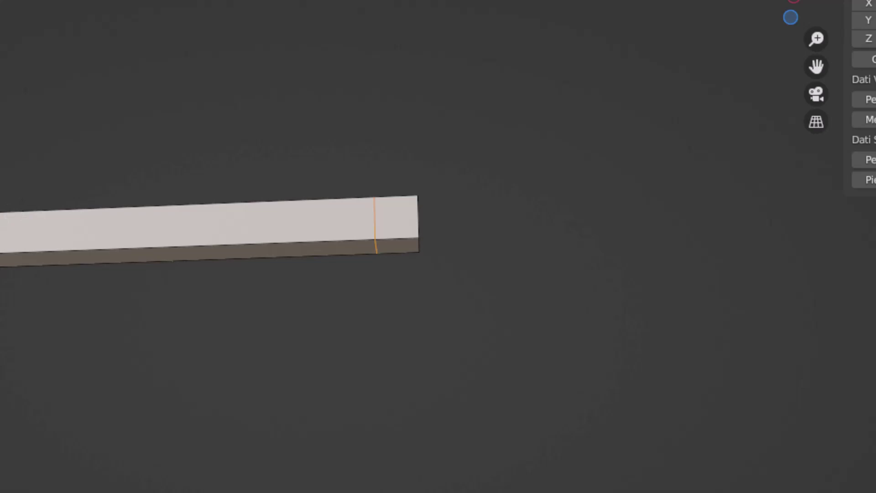
Select the bar's right end face and view the frame from the right
left_click(96, 32)
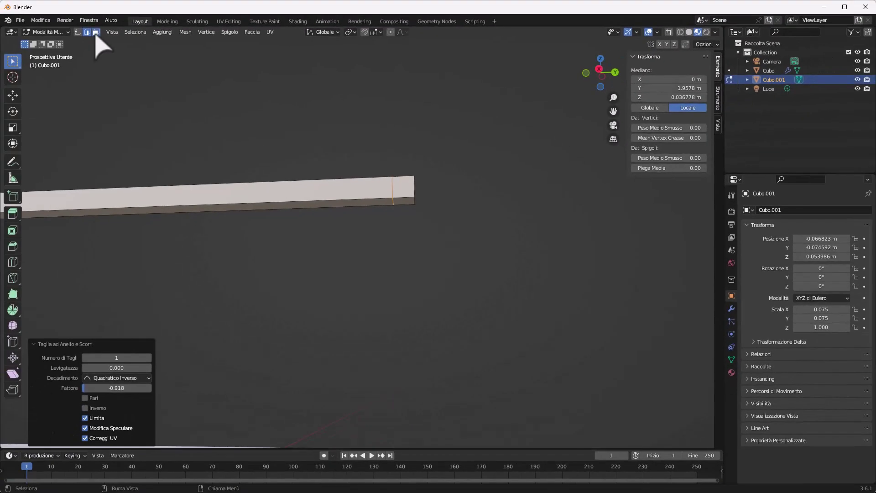
left_click(410, 203)
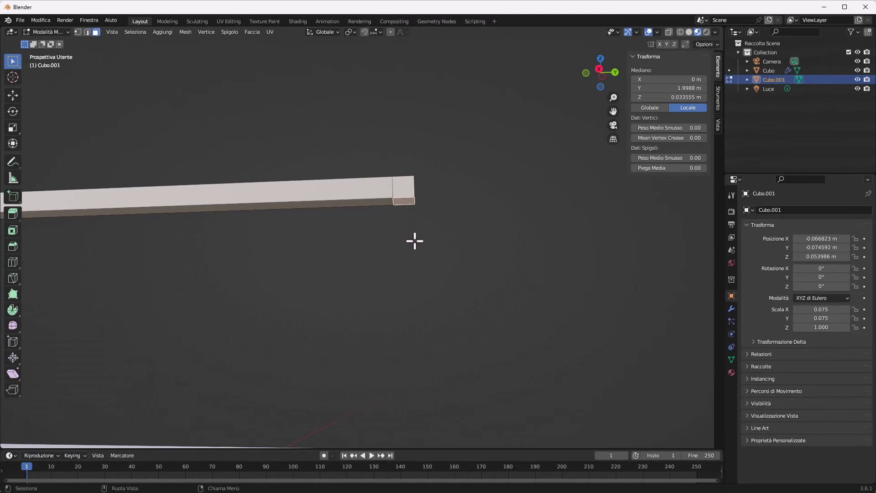
scroll(414, 241, "down", 1)
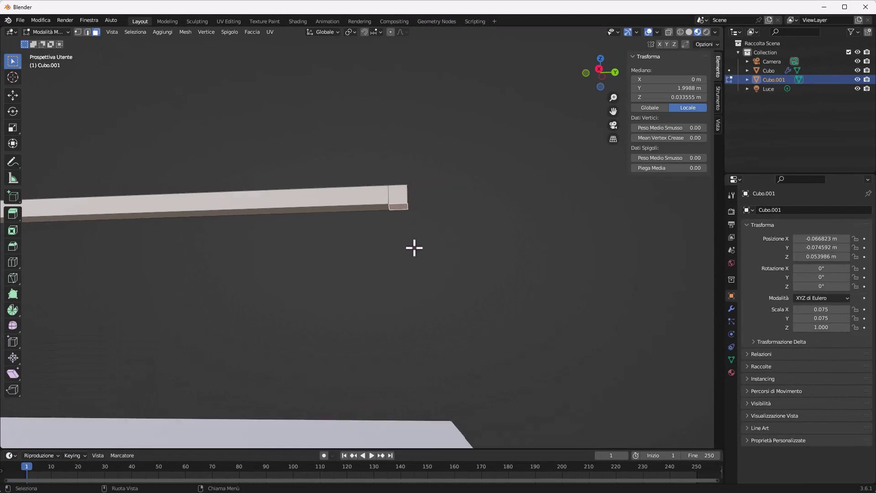
left_click(600, 69)
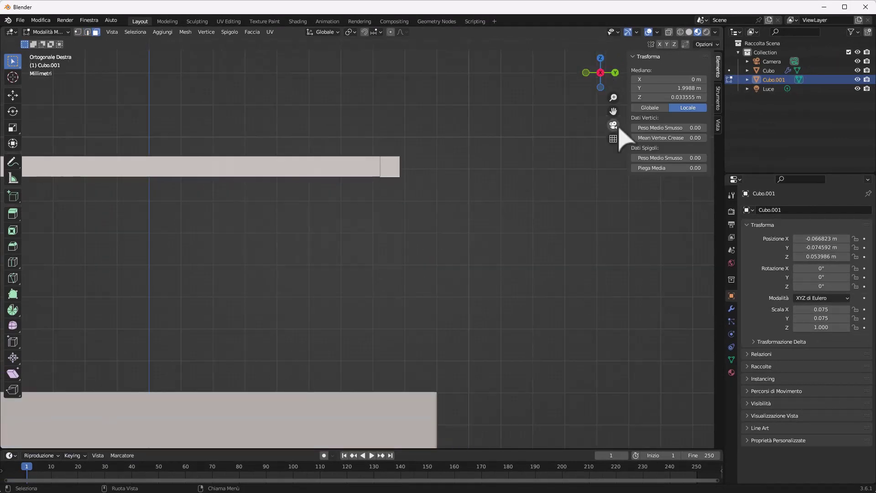
left_click_drag(613, 112, 23, 142)
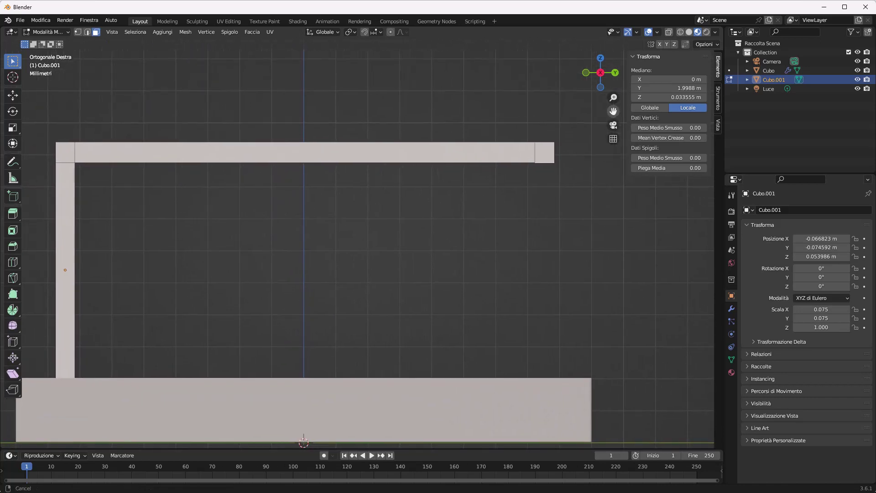
Extrude that end face down to the base as a second leg, then return to Object Mode
left_click(13, 216)
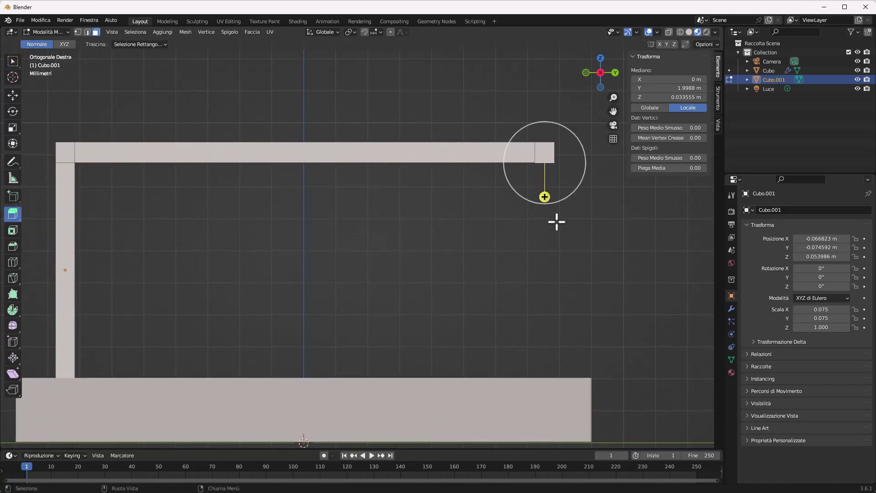
left_click_drag(546, 199, 557, 429)
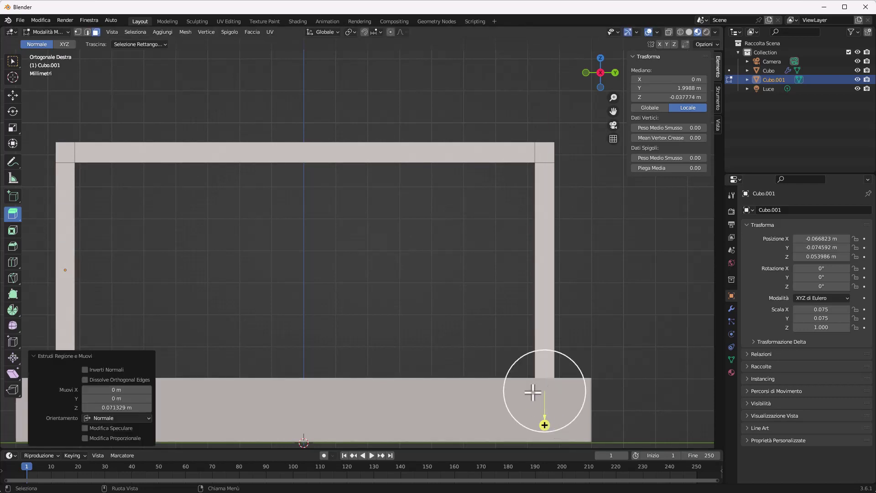
mouse_move(263, 246)
middle_mouse_down()
mouse_move(307, 260)
mouse_move(247, 262)
mouse_move(283, 262)
mouse_move(262, 264)
middle_mouse_up()
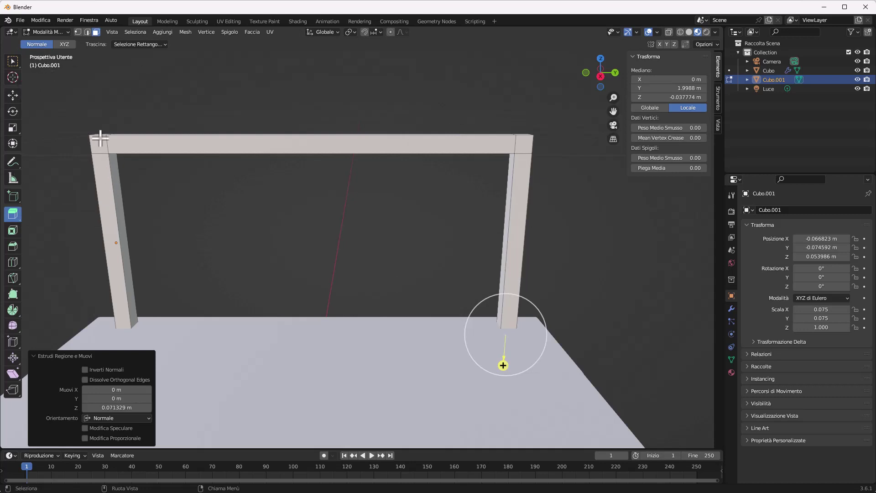
left_click(49, 32)
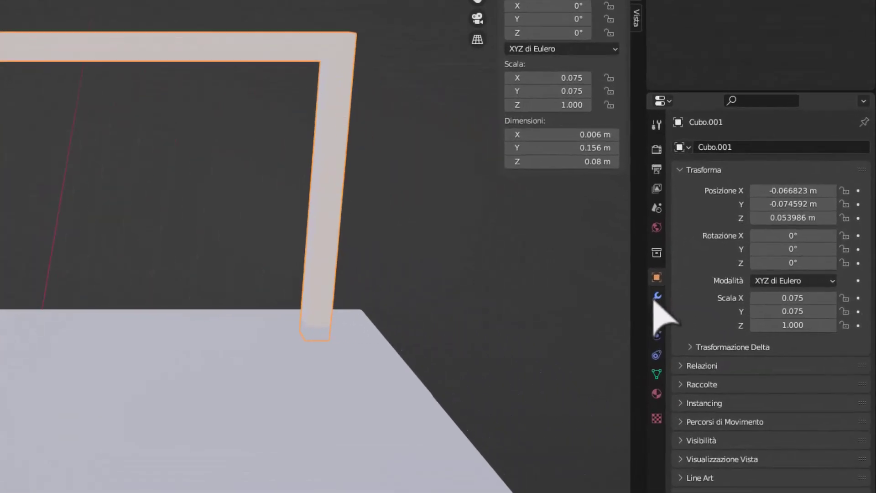
Add a Subdivision Surface modifier to the frame and try Simple mode
left_click(731, 309)
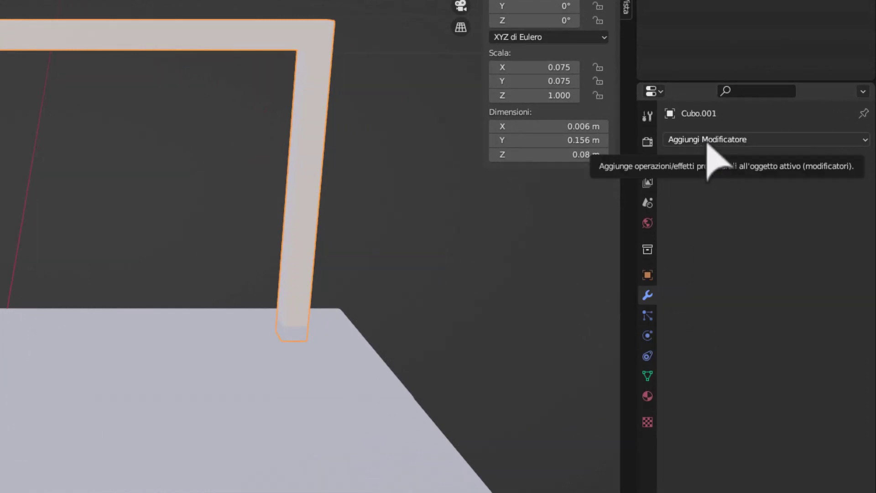
left_click(709, 145)
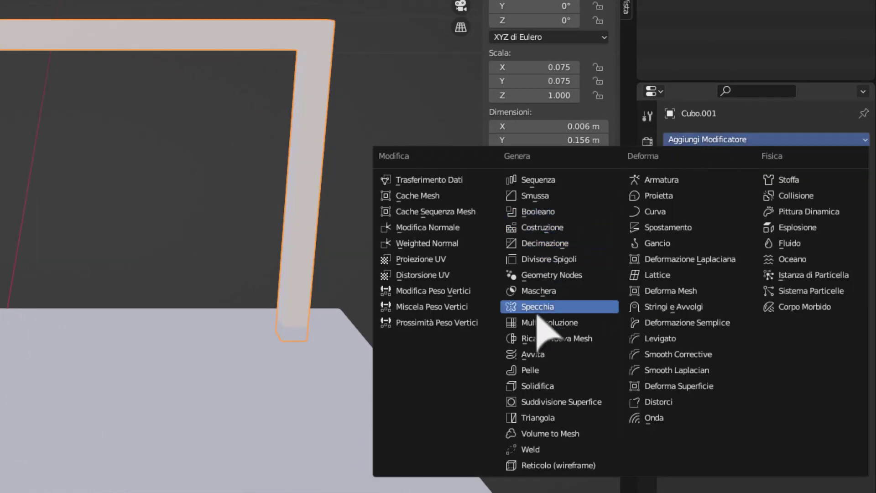
left_click(562, 403)
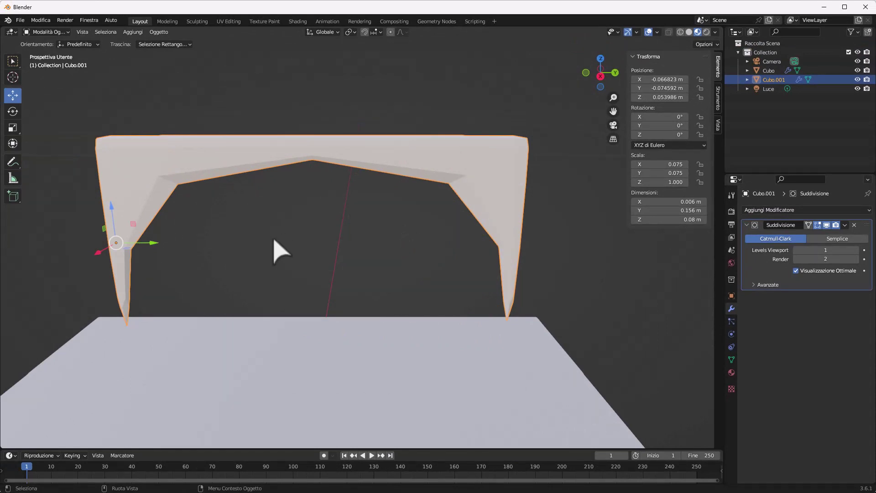
mouse_move(563, 235)
middle_mouse_down()
mouse_move(484, 260)
mouse_move(547, 251)
mouse_move(566, 237)
mouse_move(560, 228)
middle_mouse_up()
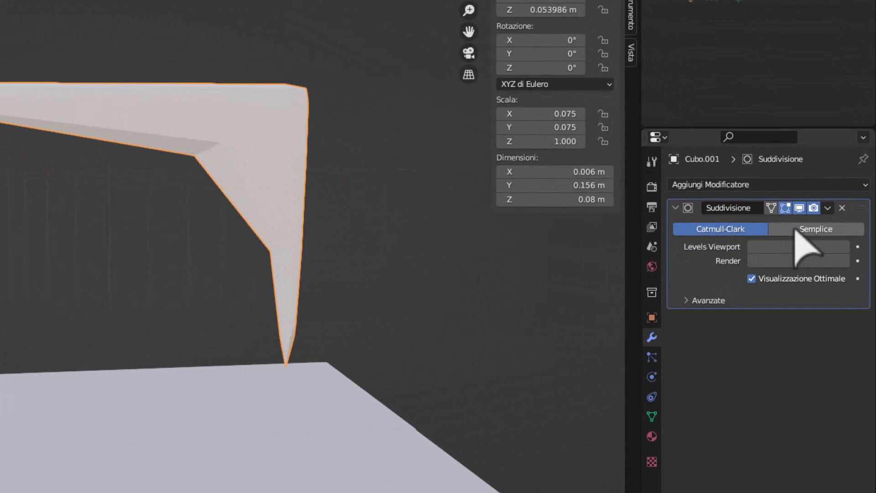
left_click(797, 231)
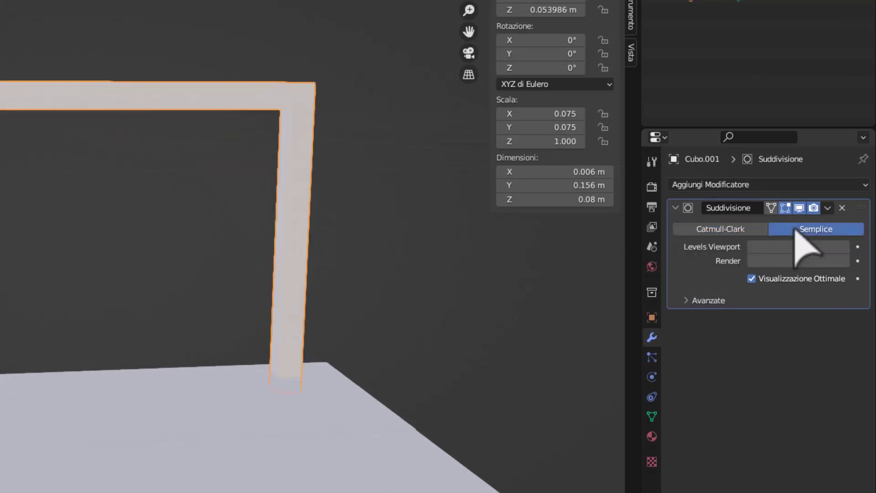
mouse_move(479, 255)
middle_mouse_down()
mouse_move(304, 290)
mouse_move(411, 283)
middle_mouse_up()
Switch the subdivision back to Catmull-Clark and set Levels Viewport to 6
left_click_drag(793, 246, 817, 247)
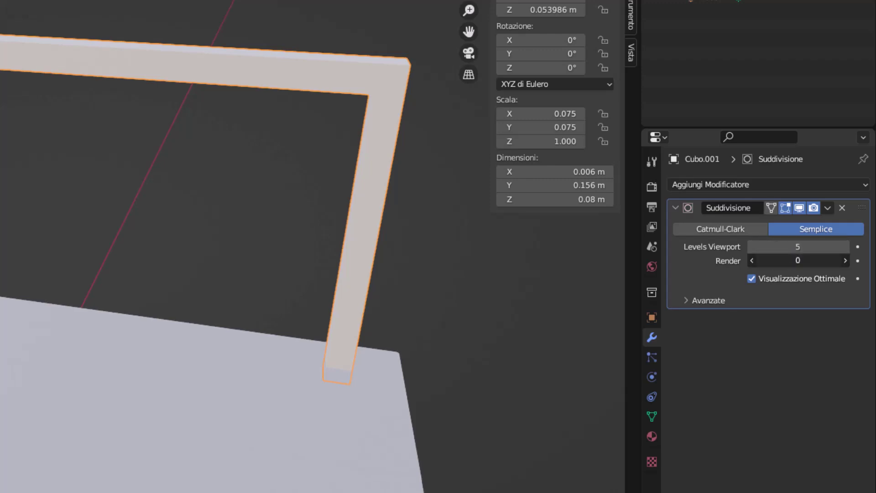
right_click(788, 247)
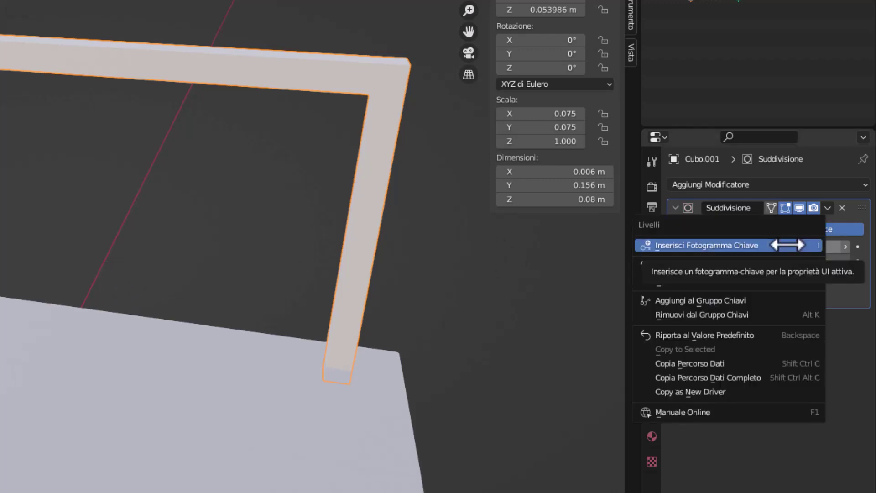
key("Escape")
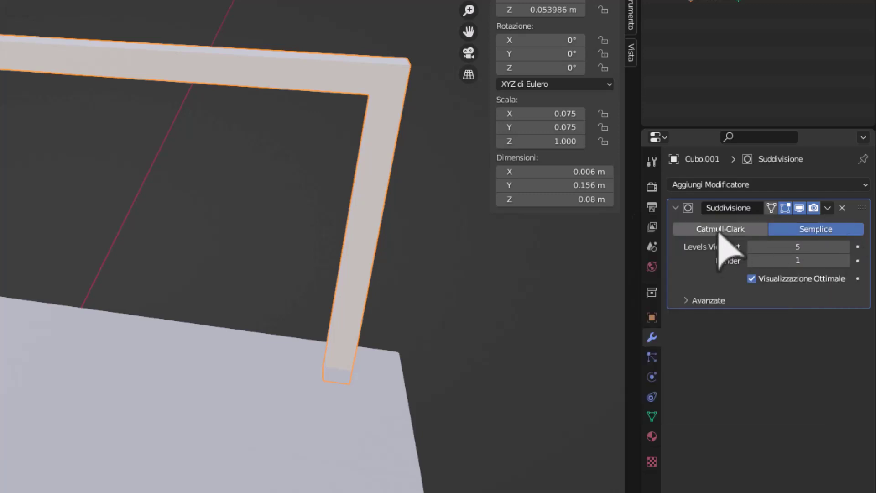
left_click(719, 229)
mouse_move(797, 246)
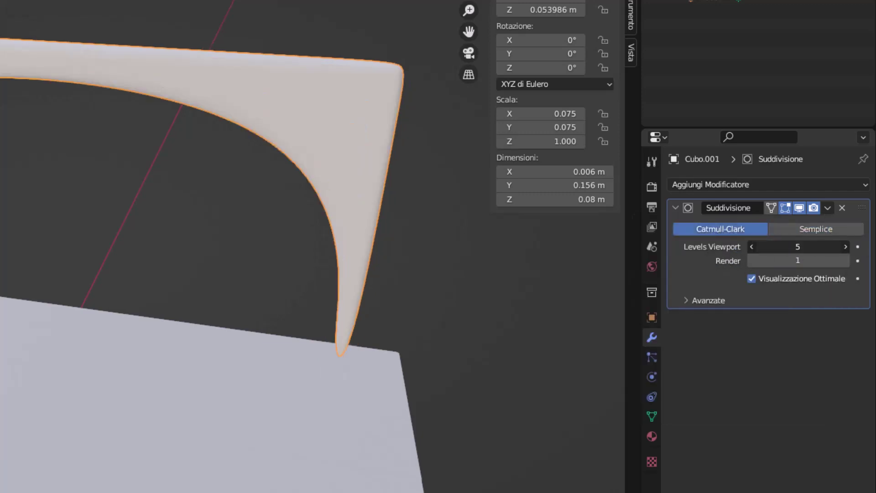
left_click_drag(797, 246, 351, 325)
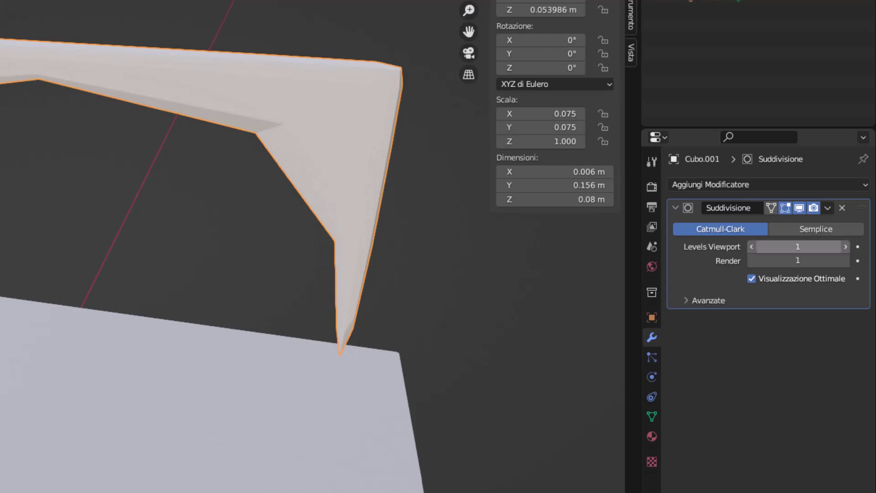
middle_click_drag(350, 325, 371, 313)
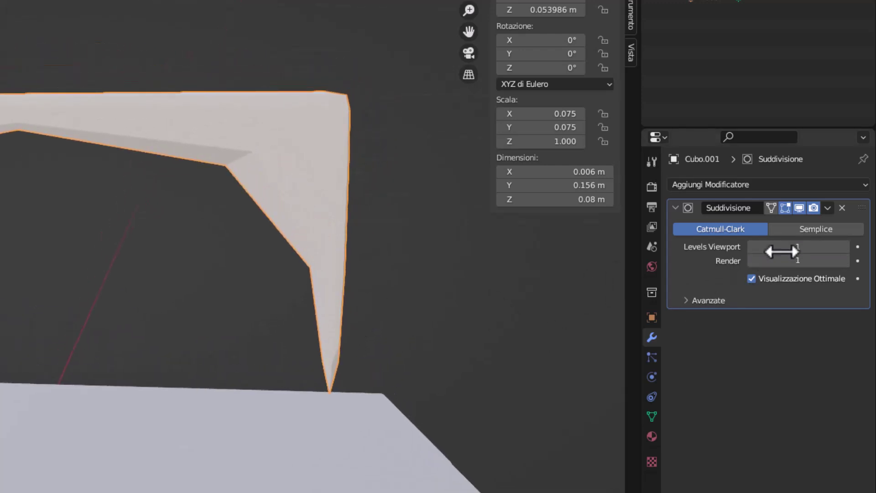
left_click(845, 247)
left_click(846, 246)
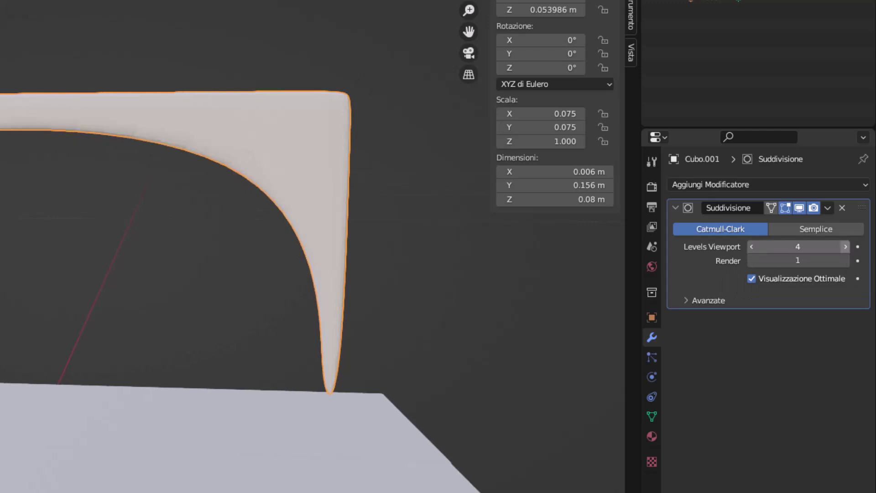
left_click(846, 247)
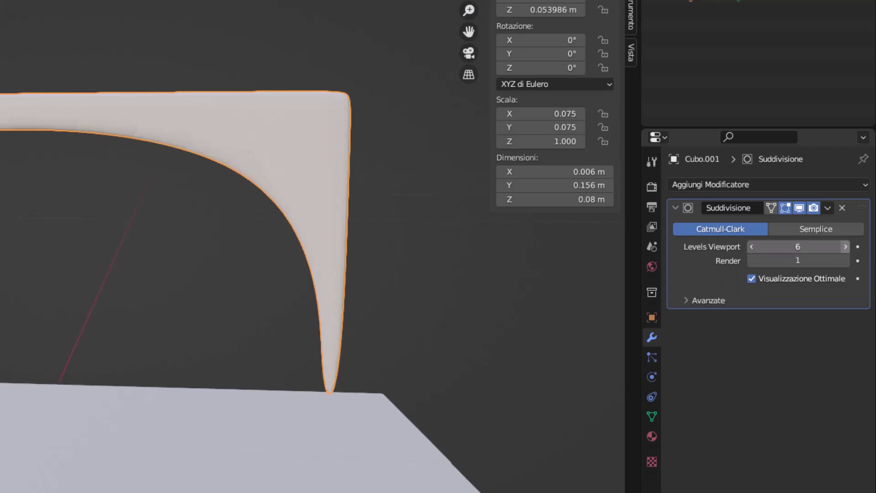
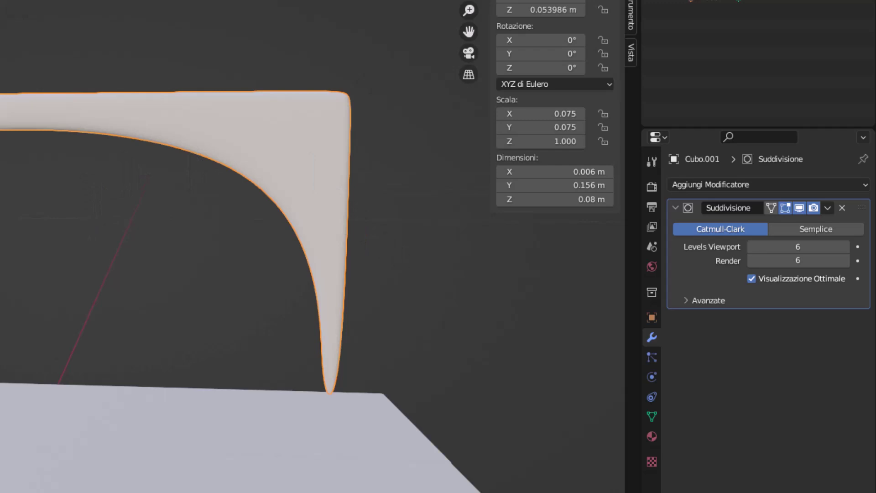
In Edit Mode, loop-cut the arch's right leg and slide the new loop near its bottom
left_click(46, 32)
left_click(59, 53)
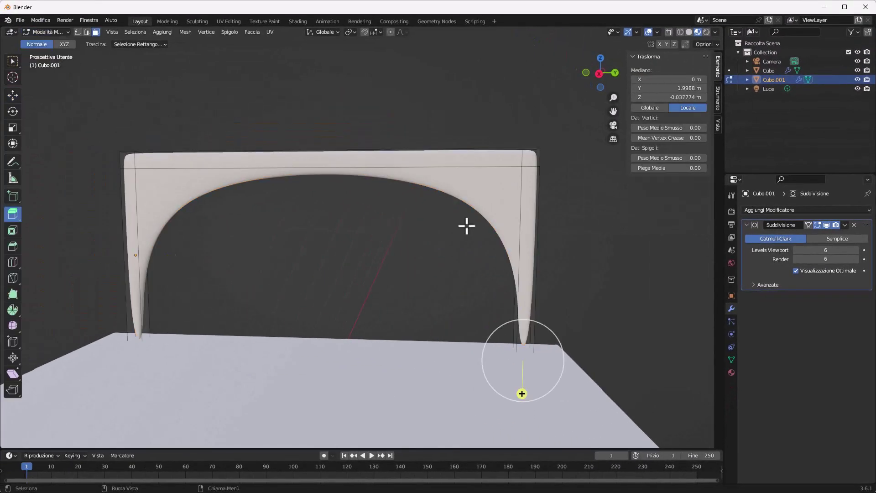
scroll(489, 187, "up", 2)
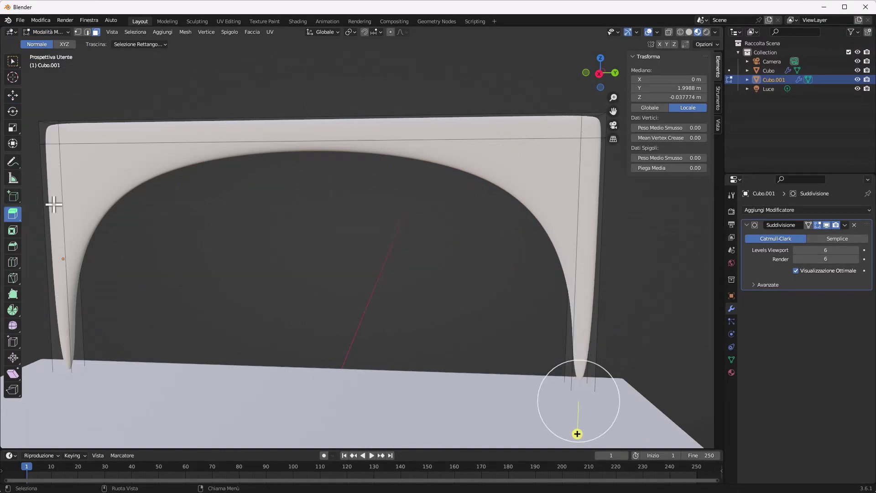
left_click(14, 262)
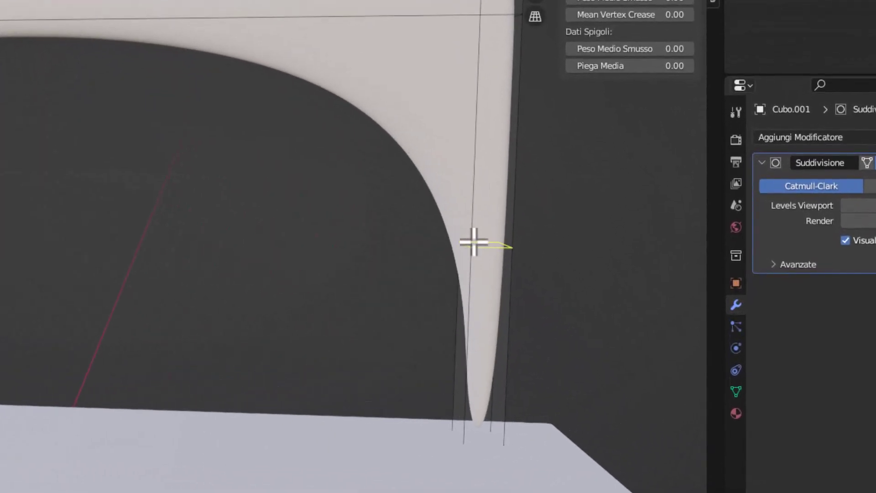
scroll(373, 278, "down", 1)
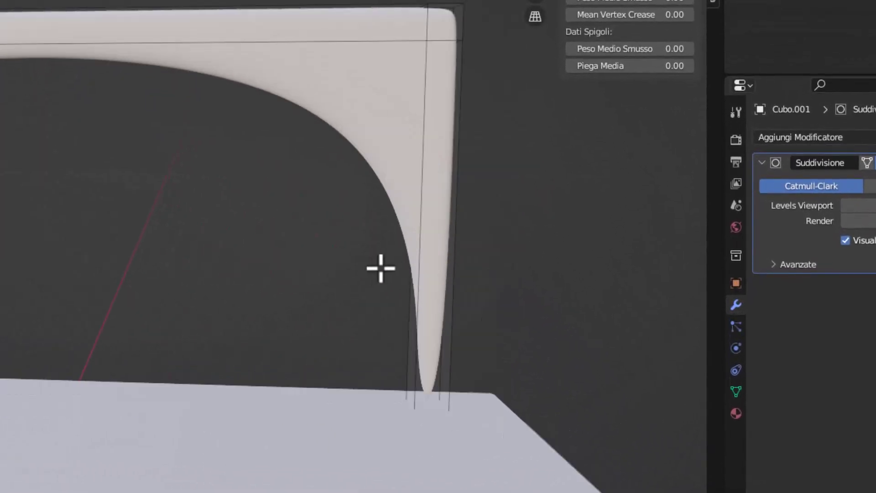
left_click(425, 237)
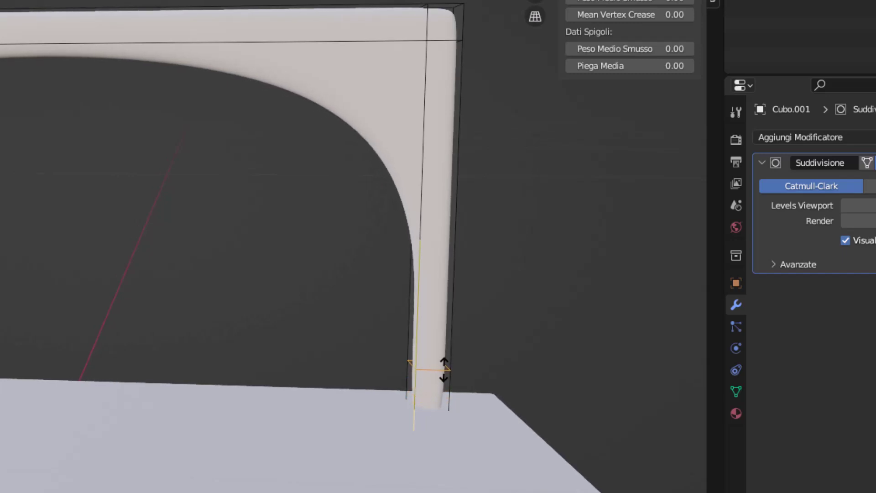
left_click(440, 398)
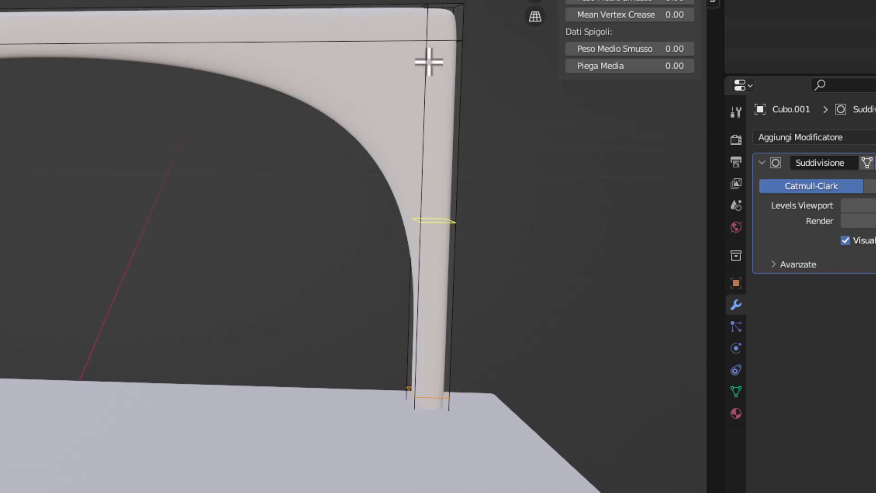
Add edge loops near the bottom and top of the arch's left leg
left_click(536, 17)
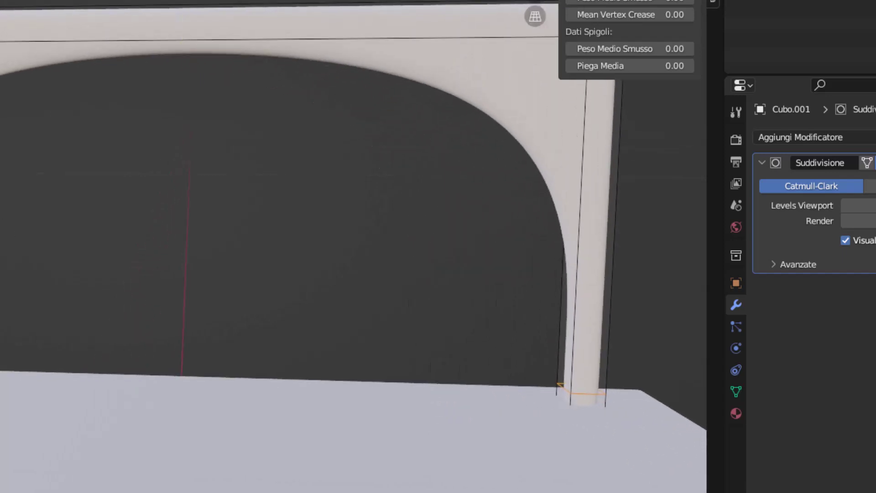
key("ctrl+space")
key("Home")
key("g")
key("g")
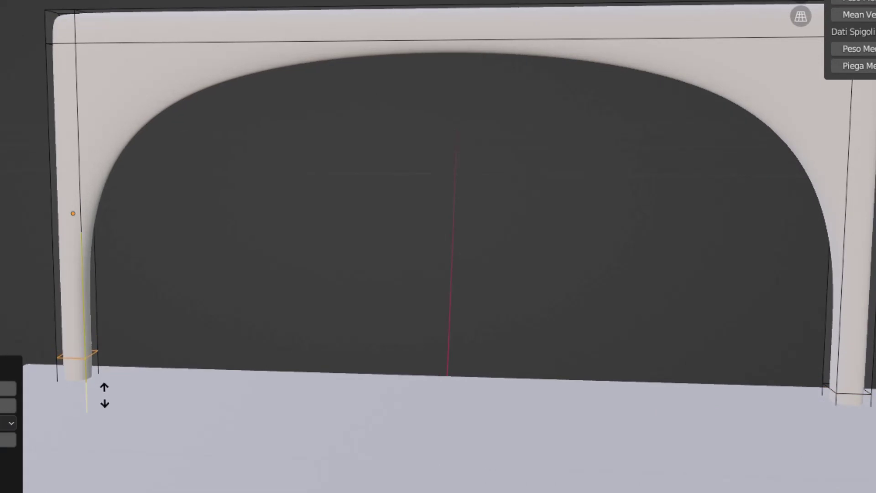
left_click(105, 401)
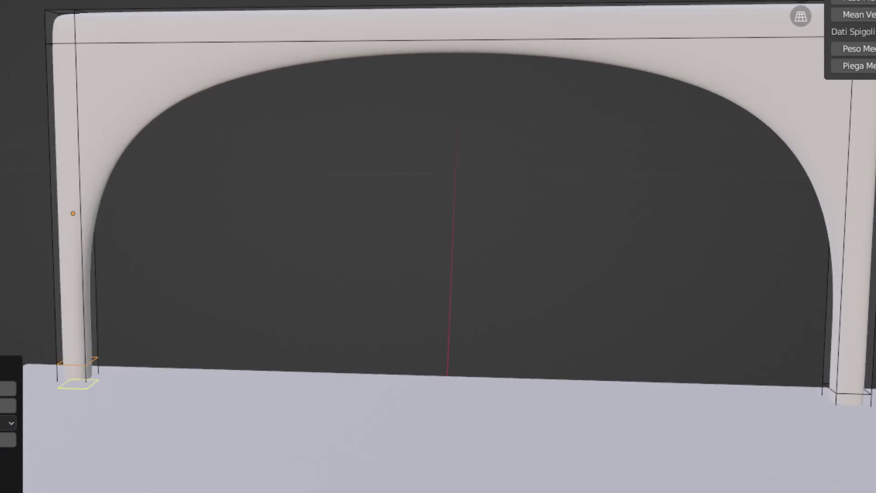
left_click(84, 258)
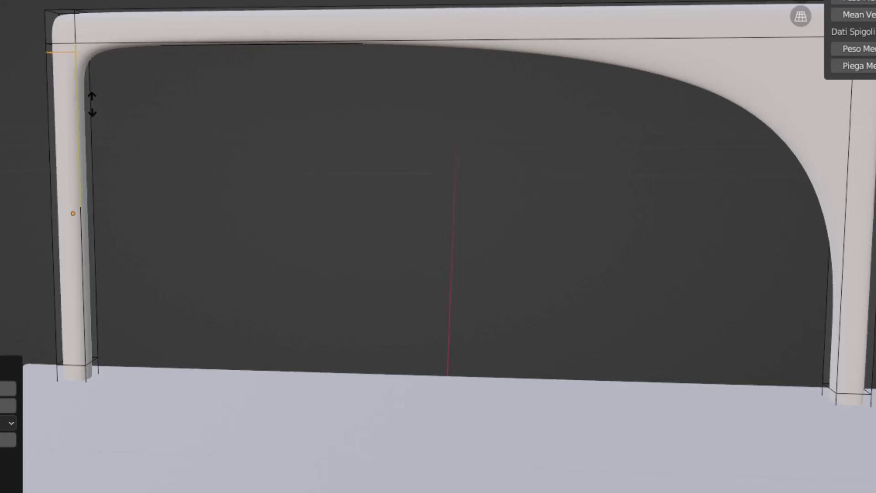
left_click(92, 103)
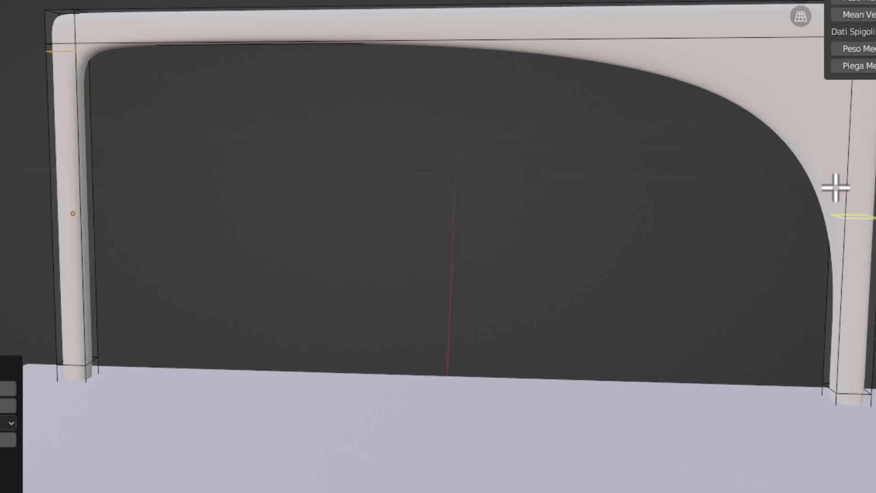
Add an edge loop near the top of the right leg
left_click_drag(825, 45, 768, 18)
middle_click_drag(761, 2, 662, 314, "shift")
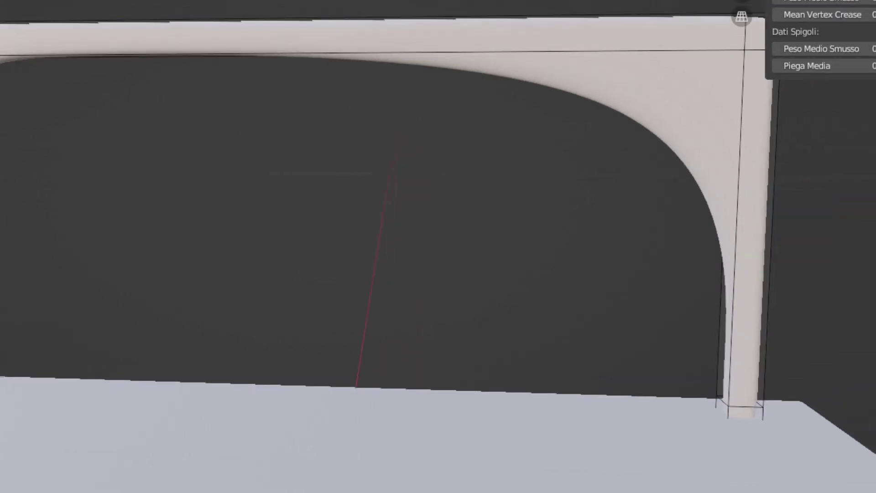
key("ctrl+r")
left_click(524, 288)
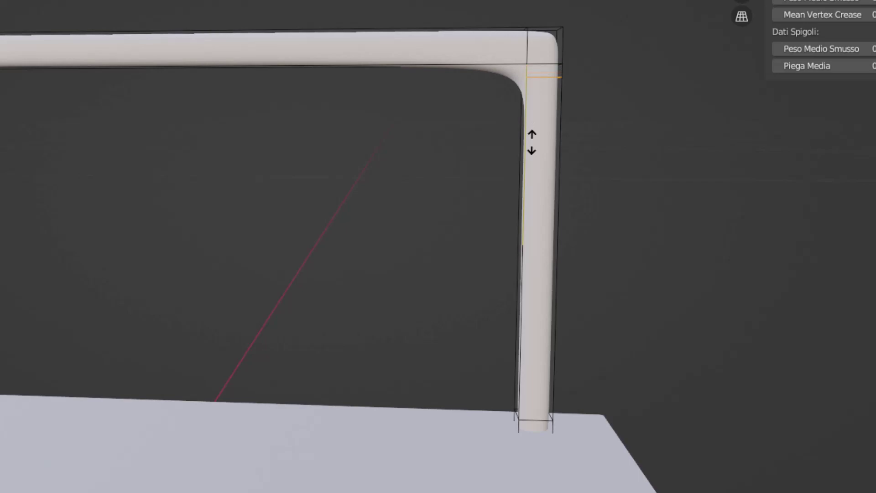
left_click(533, 142)
Add two edge loops across the top bar near its corners
mouse_move(583, 184)
middle_mouse_down()
mouse_move(358, 217)
mouse_move(453, 218)
mouse_move(484, 237)
mouse_move(428, 260)
mouse_move(391, 258)
mouse_move(611, 225)
mouse_move(612, 206)
mouse_move(589, 215)
middle_mouse_up()
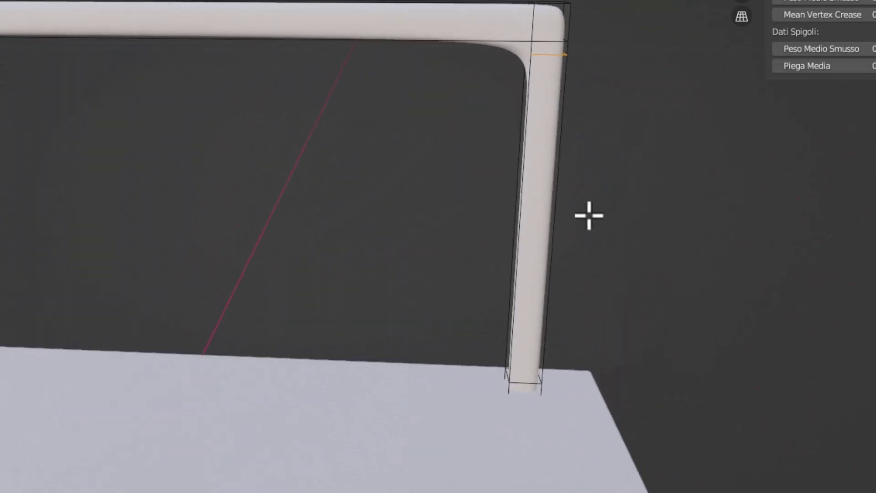
left_click(161, 9)
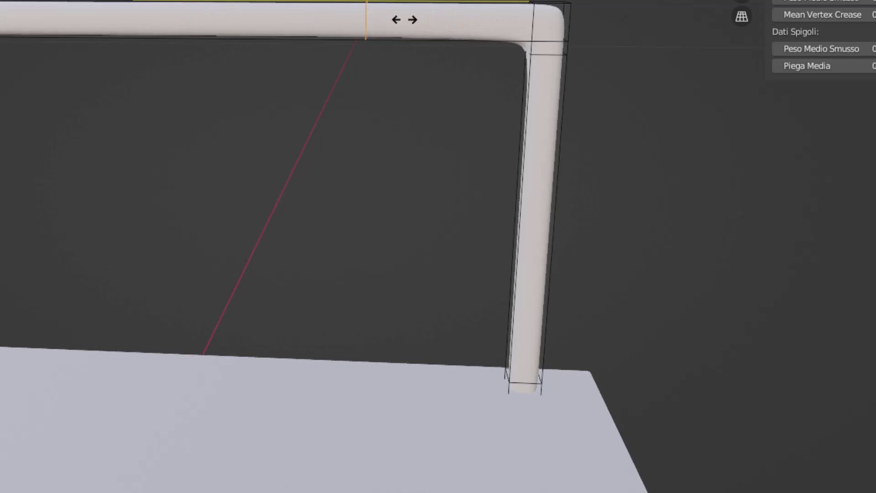
left_click(467, 20)
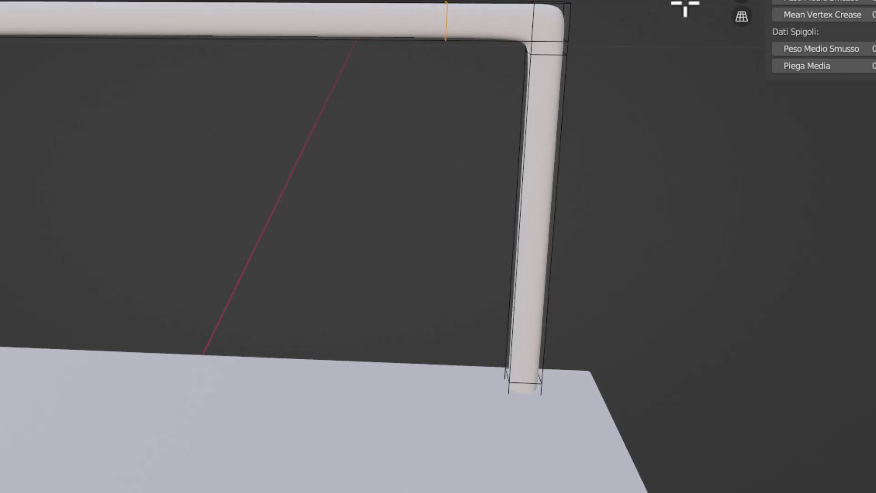
key("ctrl+r")
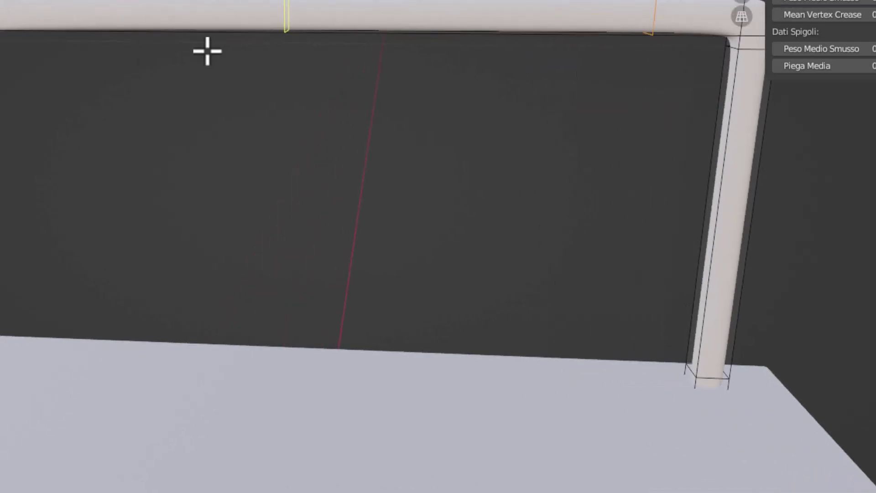
left_click(289, 15)
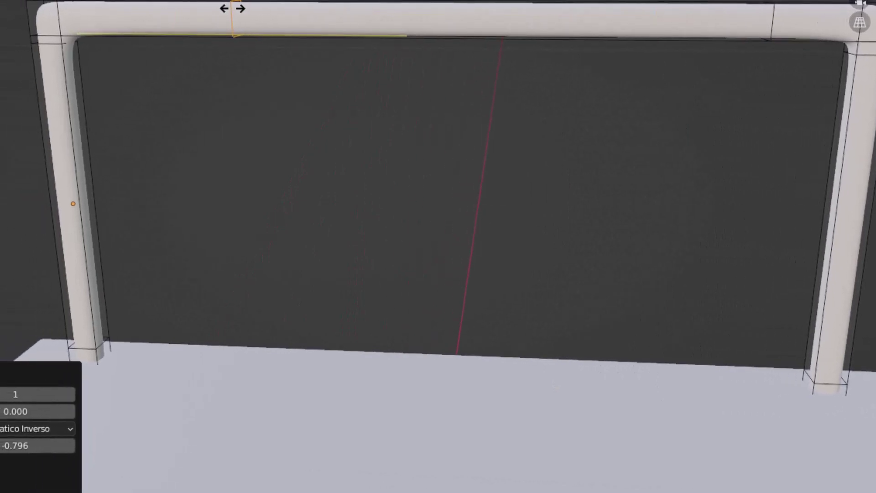
left_click(232, 8)
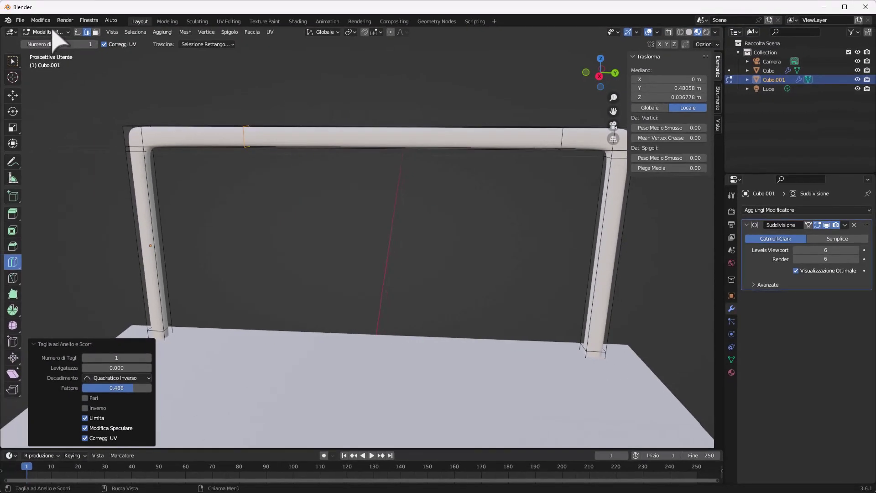
left_click(54, 31)
Return the frame to Object Mode, zoom out to show the base, and reselect the frame
left_click(64, 41)
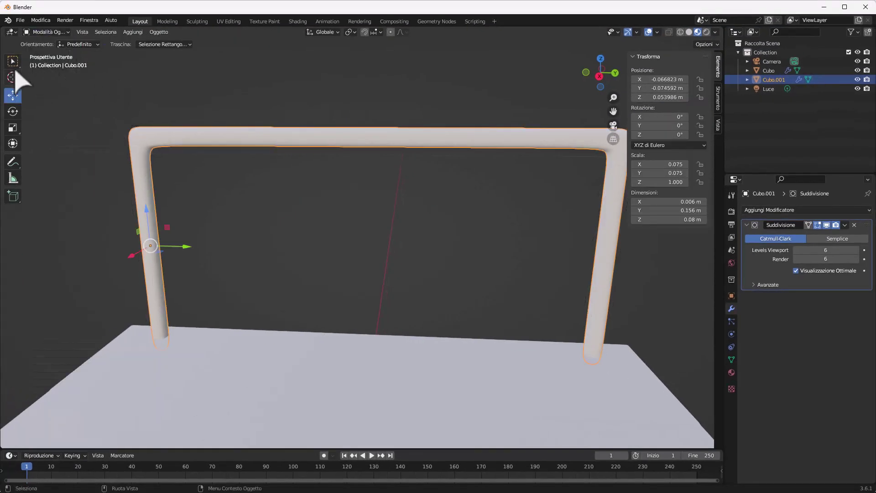
left_click(106, 127)
mouse_move(129, 180)
middle_mouse_down()
mouse_move(183, 182)
mouse_move(164, 198)
mouse_move(146, 190)
mouse_move(323, 263)
mouse_move(463, 263)
mouse_move(343, 255)
mouse_move(235, 268)
mouse_move(121, 247)
middle_mouse_up()
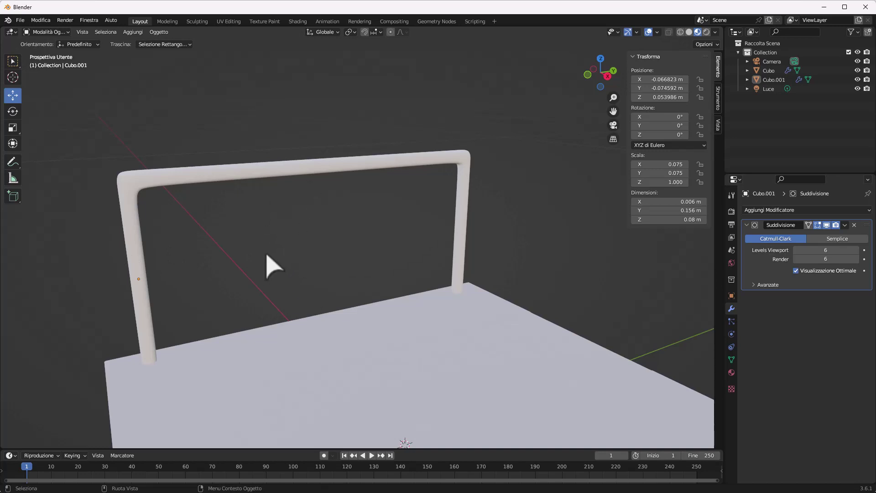
scroll(385, 269, "down", 5)
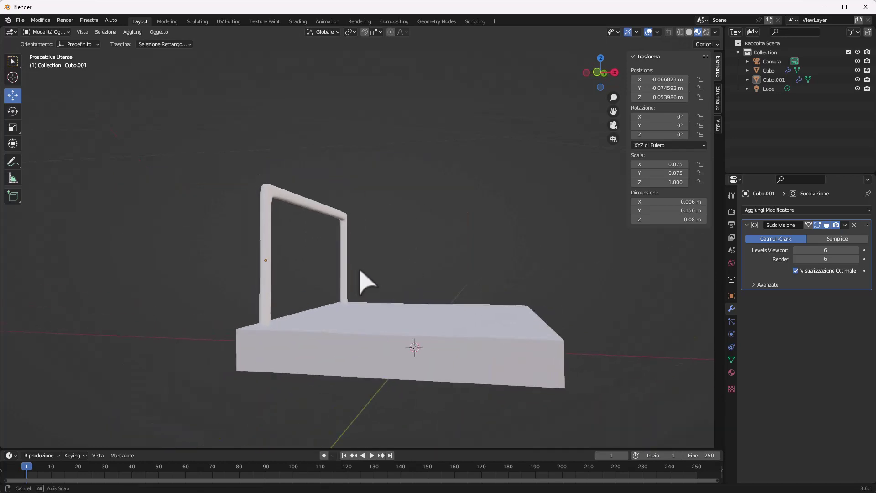
middle_click_drag(361, 277, 354, 281)
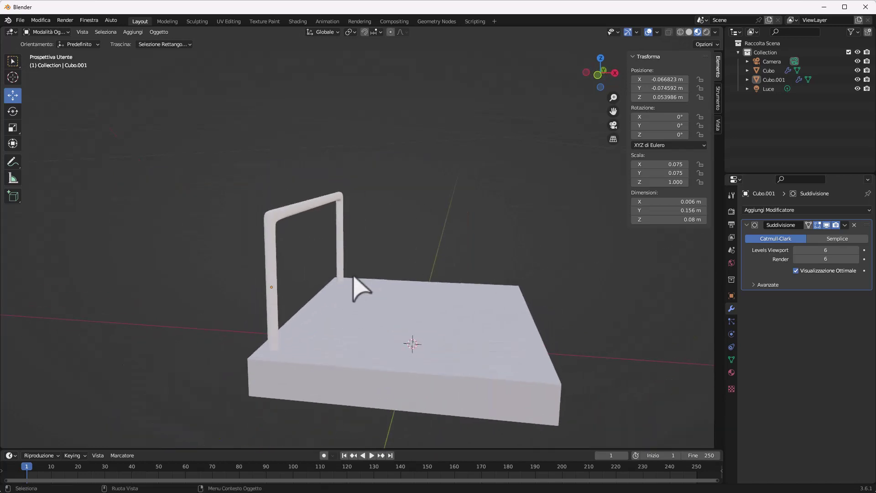
left_click(278, 228)
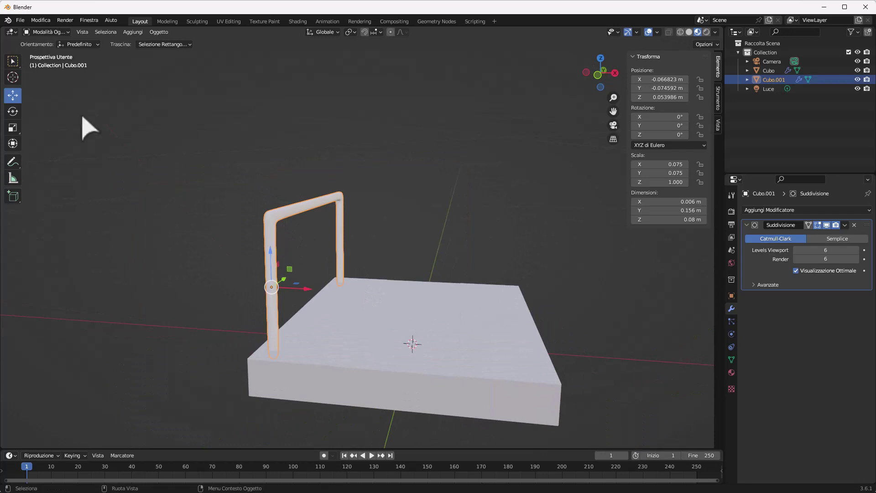
Stretch the frame to Z scale 1.912 and raise it until its feet rest on the base
left_click(13, 130)
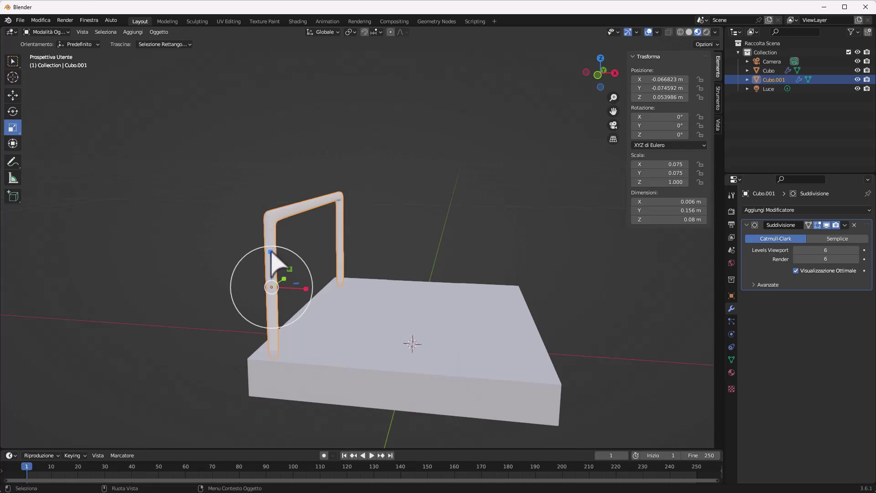
left_click_drag(270, 251, 271, 231)
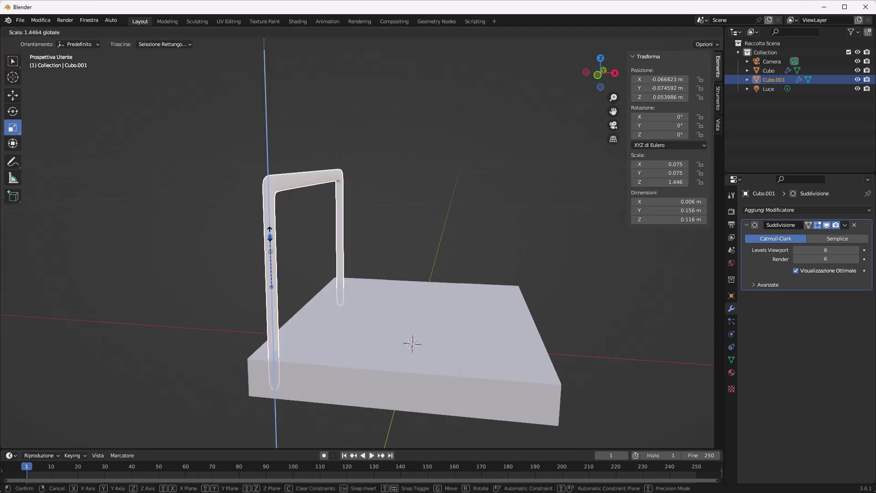
left_click(614, 73)
mouse_move(270, 232)
left_mouse_down()
mouse_move(270, 212)
mouse_move(245, 224)
mouse_move(266, 186)
left_mouse_up()
left_click(13, 95)
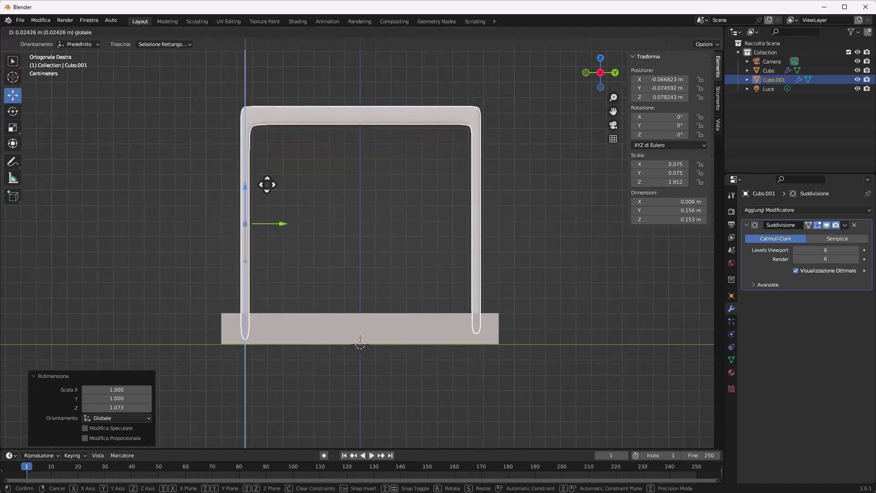
mouse_move(266, 186)
middle_mouse_down()
mouse_move(330, 185)
mouse_move(260, 195)
mouse_move(401, 196)
mouse_move(415, 174)
middle_mouse_up()
left_click(48, 31)
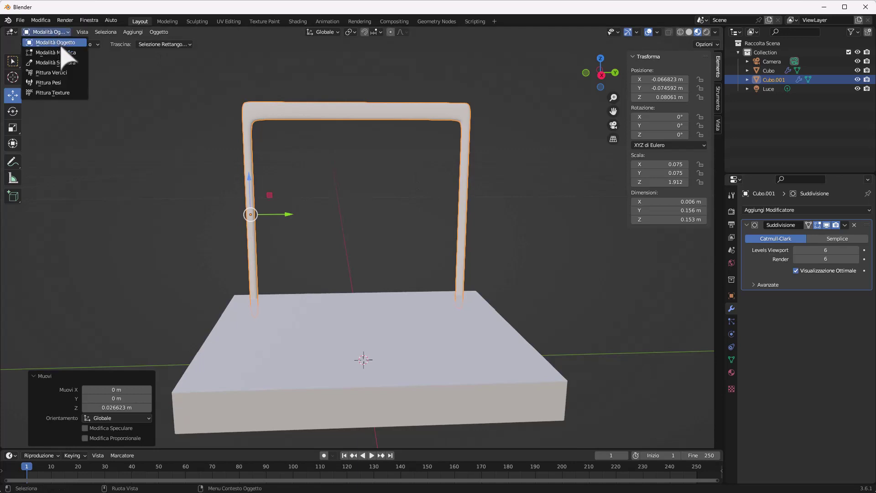
In Edit Mode, cut another edge loop across the arch's top bar
left_click(64, 53)
scroll(214, 119, "up", 3)
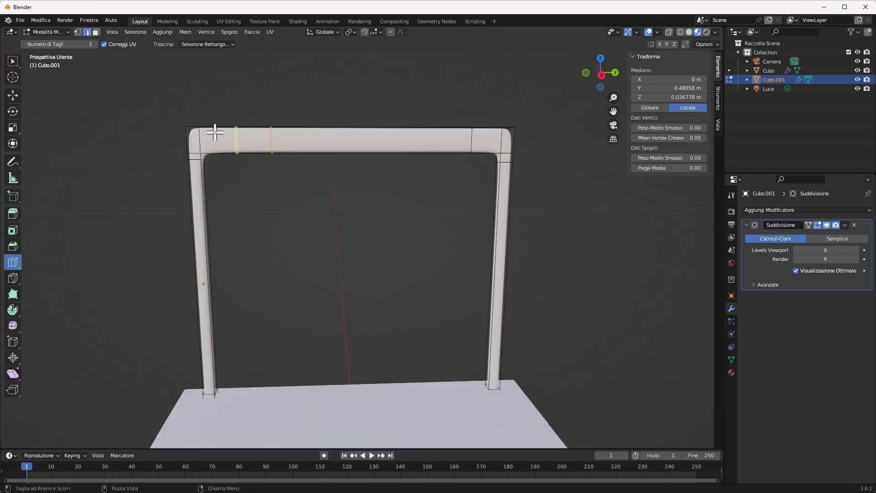
left_click_drag(272, 139, 273, 144)
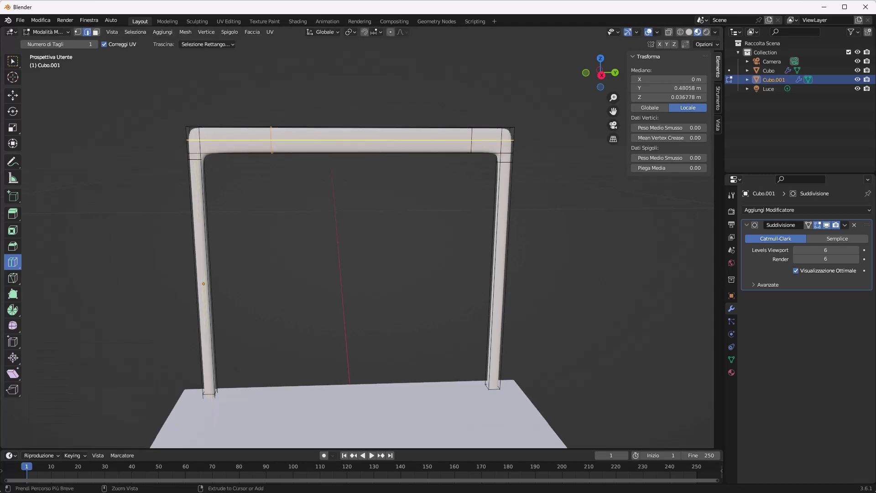
Raise the whole arch 0.0448 m along Z, then return to Edit Mode
key("Tab")
scroll(347, 256, "down", 1)
scroll(347, 256, "down", 1)
scroll(347, 255, "down", 1)
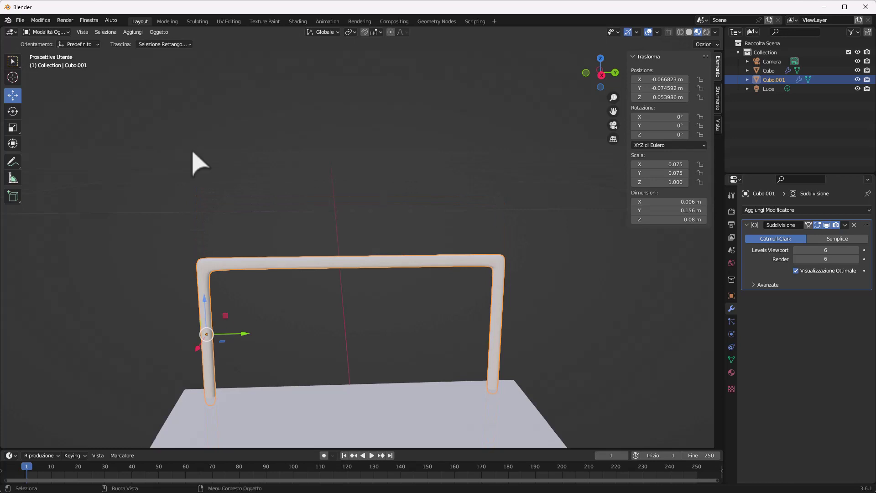
left_click_drag(207, 303, 227, 211)
middle_click_drag(278, 336, 290, 313)
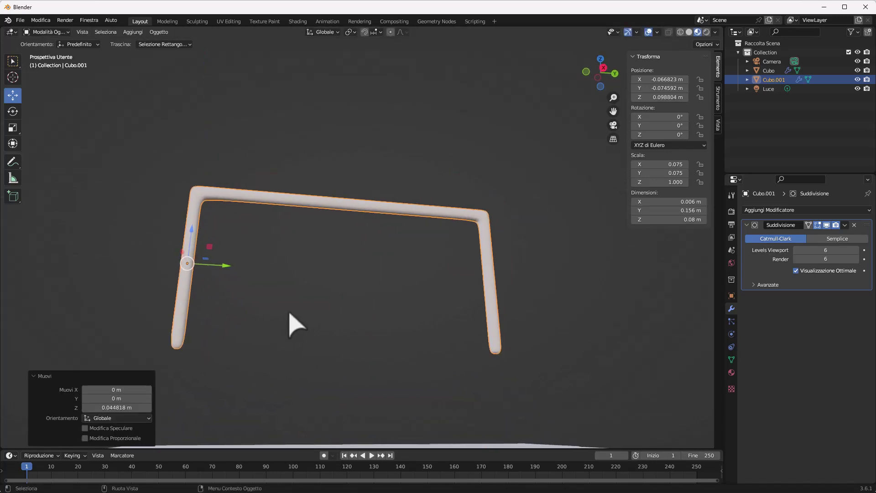
left_click(46, 32)
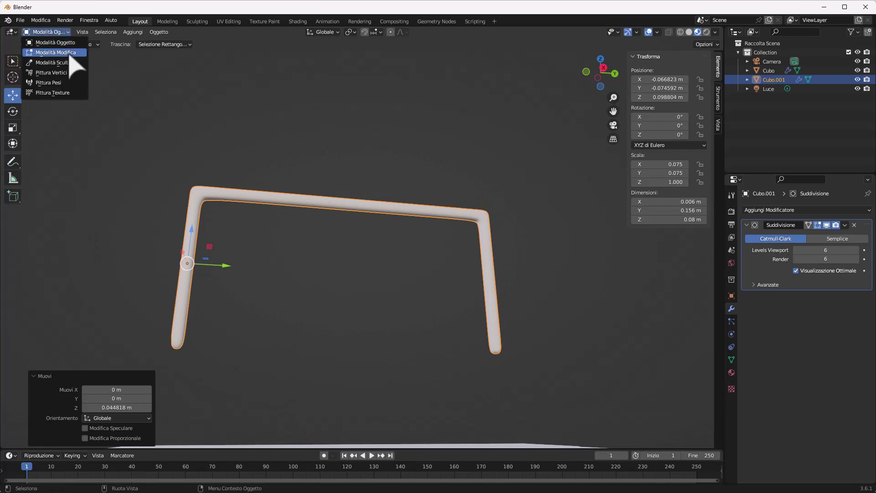
left_click(75, 55)
scroll(223, 343, "up", 5)
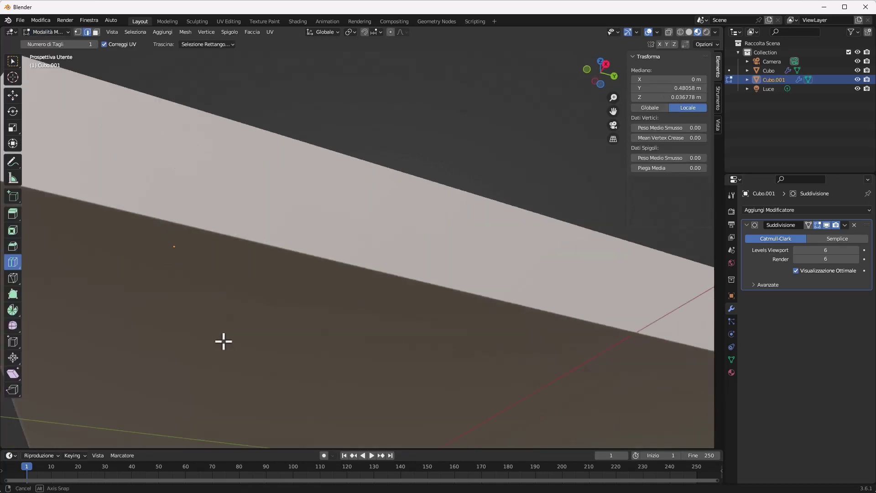
scroll(202, 352, "down", 5)
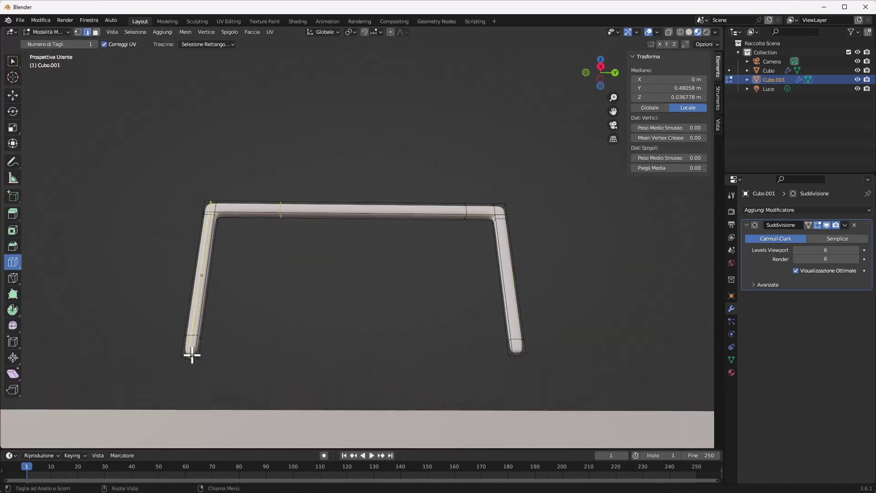
Loop-cut near the left leg's foot and extrude its bottom face 0.04733 m to the base
left_click(95, 32)
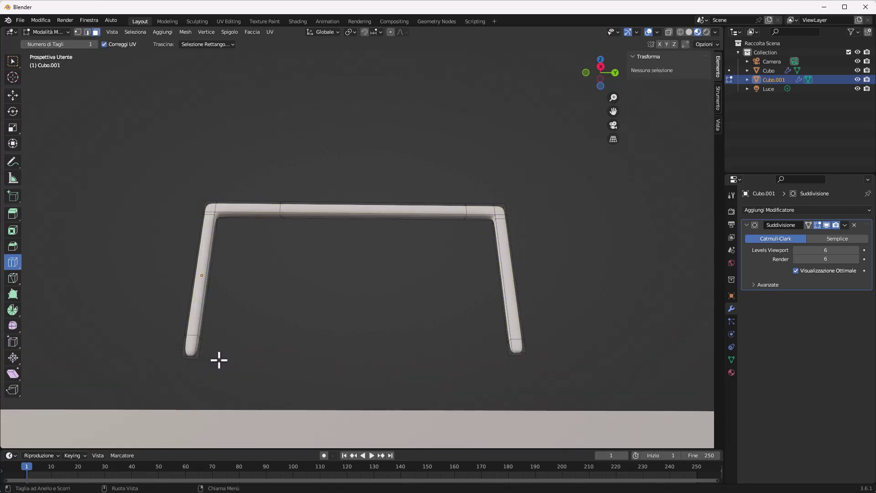
left_click(192, 349)
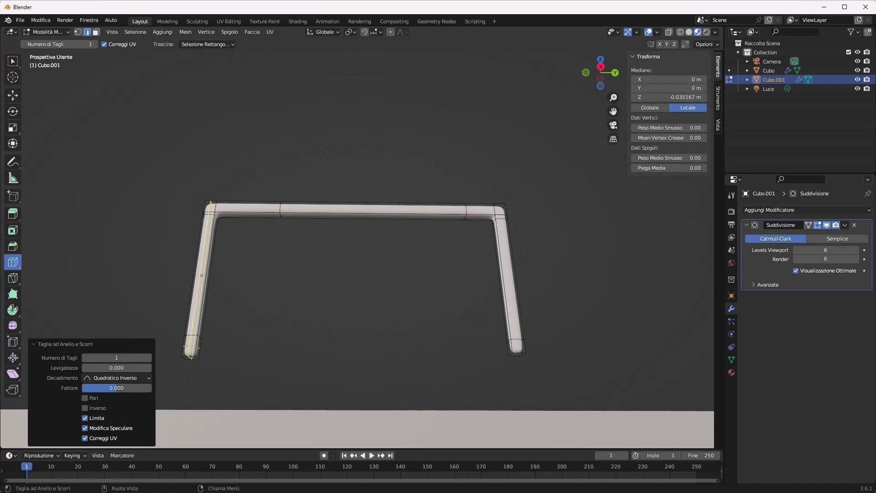
left_click(15, 215)
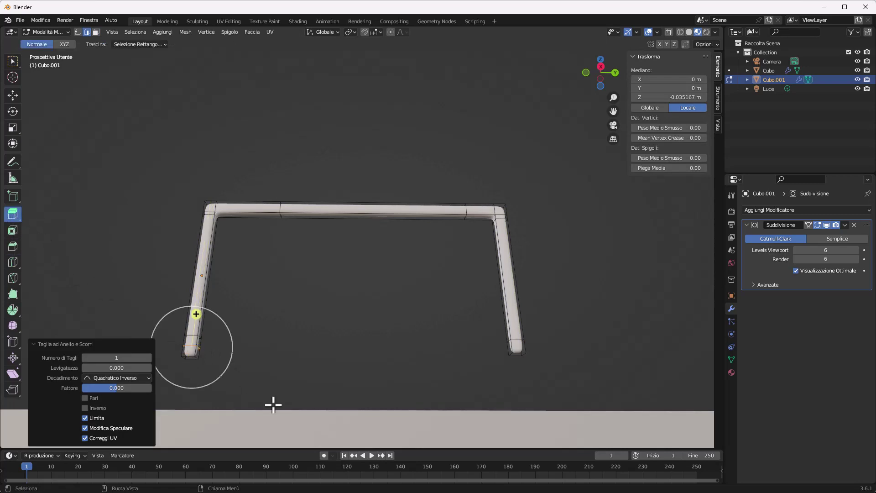
left_click(601, 66)
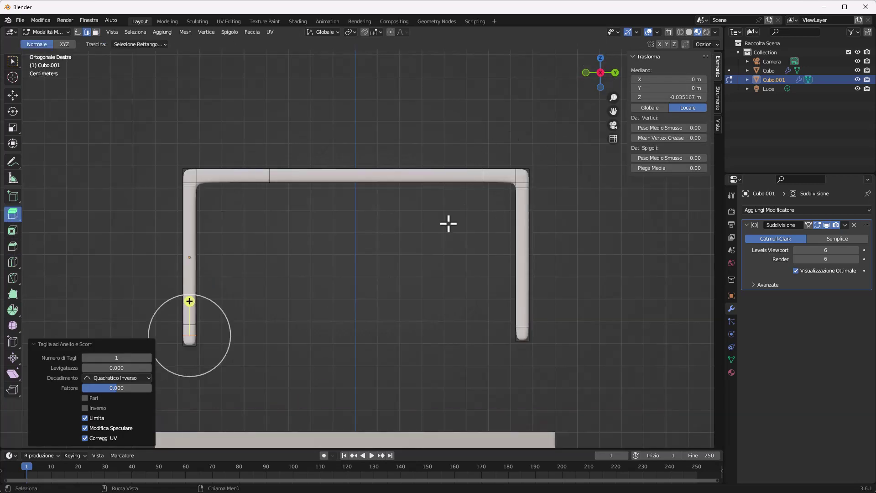
scroll(292, 328, "down", 1)
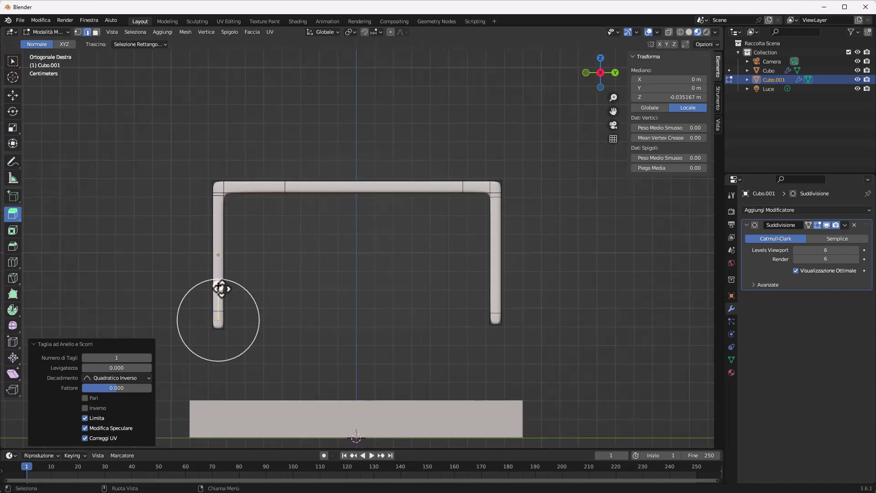
left_click_drag(218, 293, 219, 378)
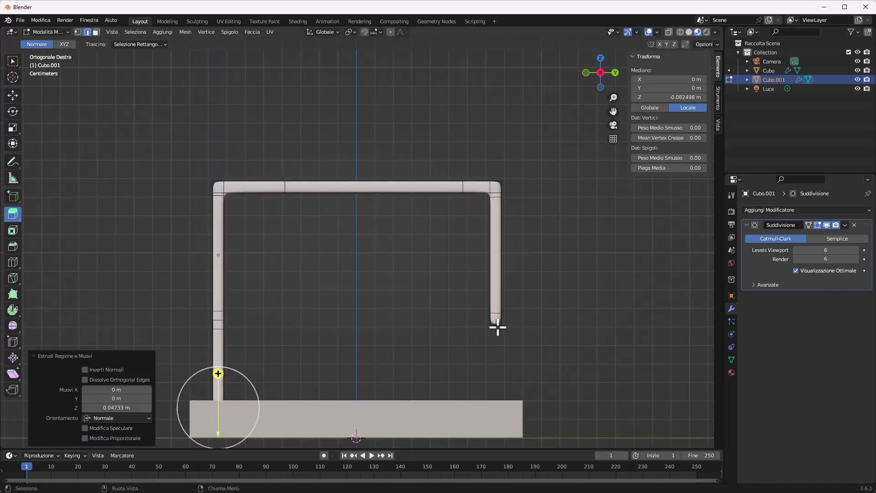
Extrude the right leg's bottom face 0.050197 m down to the base
left_click(497, 330)
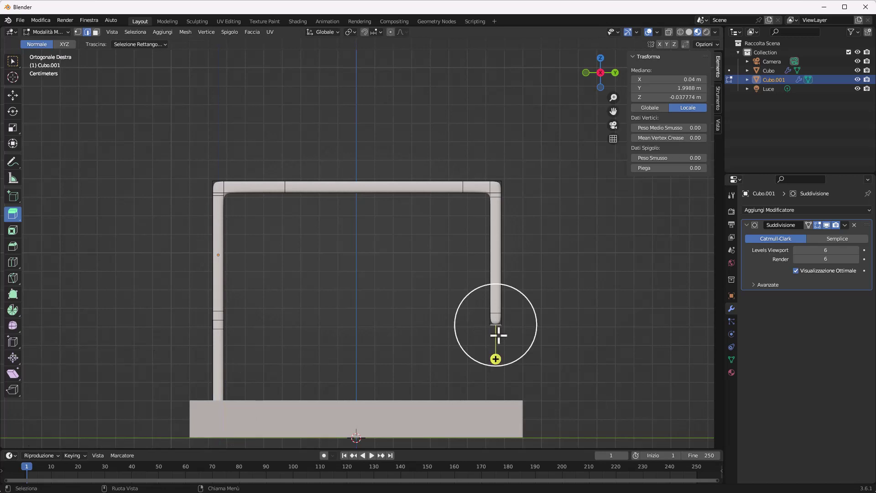
mouse_move(496, 358)
left_mouse_down()
mouse_move(499, 439)
mouse_move(506, 52)
left_mouse_up()
mouse_move(519, 340)
middle_mouse_down()
mouse_move(525, 328)
mouse_move(420, 328)
middle_mouse_up()
left_click(438, 333, "ctrl")
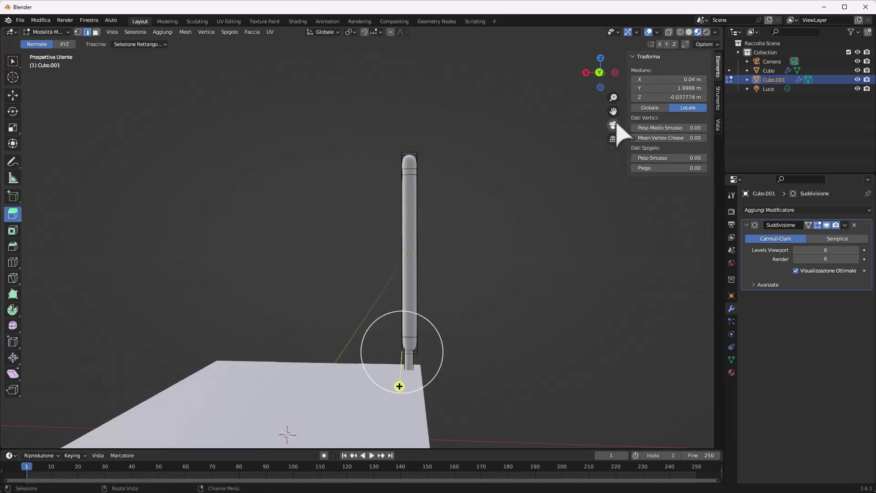
middle_click_drag(480, 319, 434, 342)
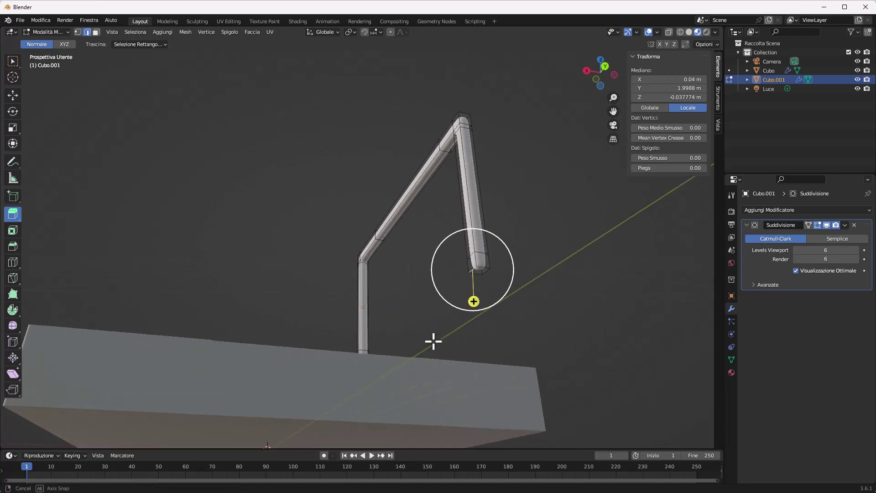
left_click(97, 32)
left_click(482, 272)
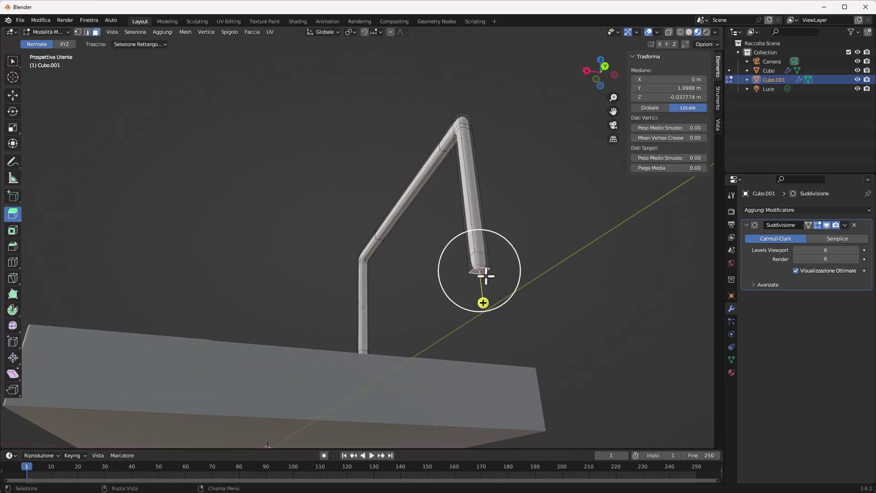
left_click_drag(483, 274, 495, 428)
mouse_move(442, 313)
middle_mouse_down()
mouse_move(460, 348)
mouse_move(521, 340)
middle_mouse_up()
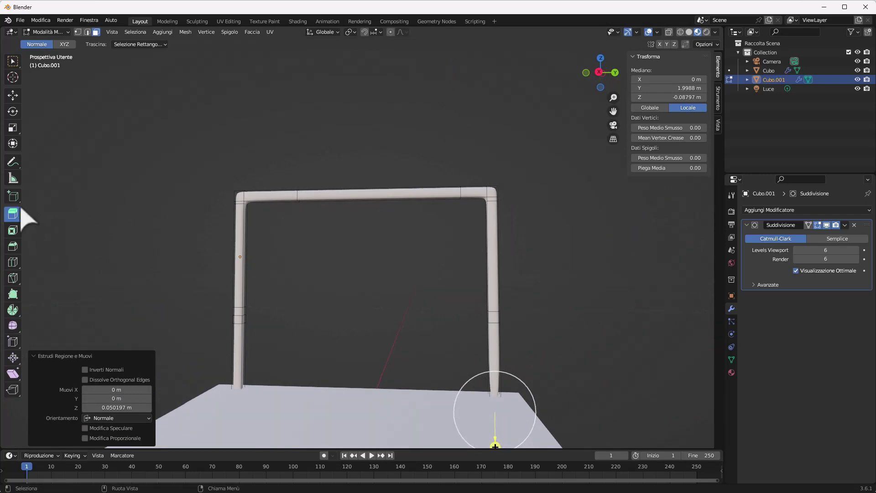
Add an edge loop near the left leg's foot
left_click(13, 261)
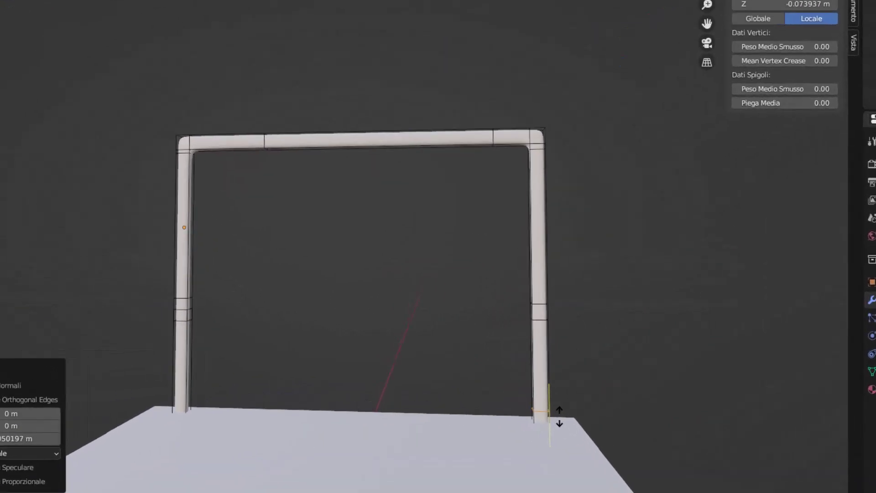
left_click(132, 400)
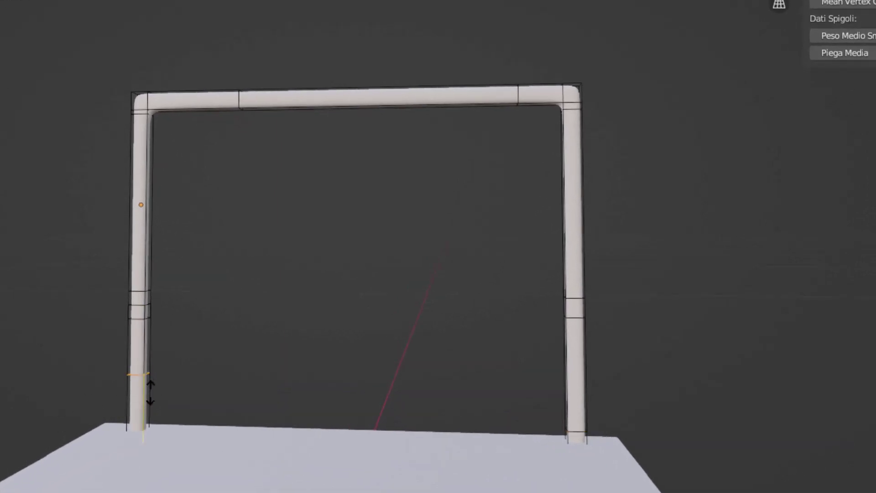
left_click(146, 428)
Rename the arch object to ArcoMetallico and paste a copy, ArcoMetallico.001
key("shift+space")
key("g")
key("Tab")
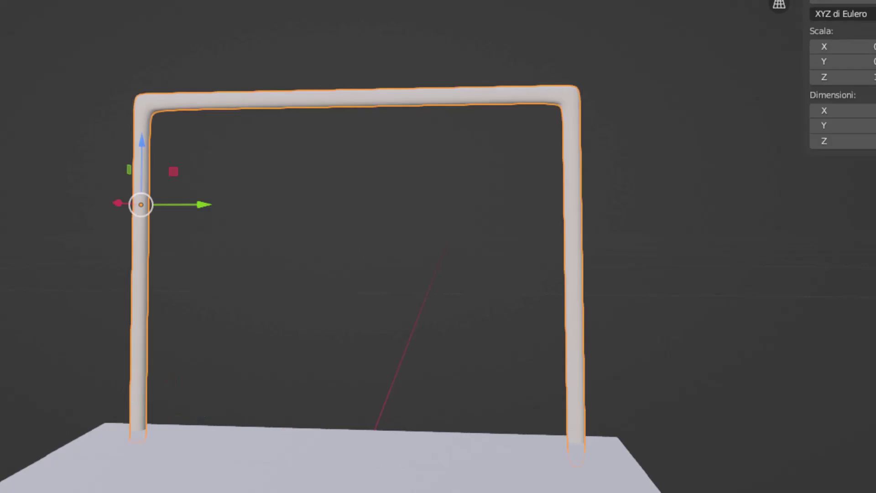
mouse_move(617, 260)
middle_mouse_down()
mouse_move(472, 290)
mouse_move(375, 280)
mouse_move(509, 289)
mouse_move(645, 273)
middle_mouse_up()
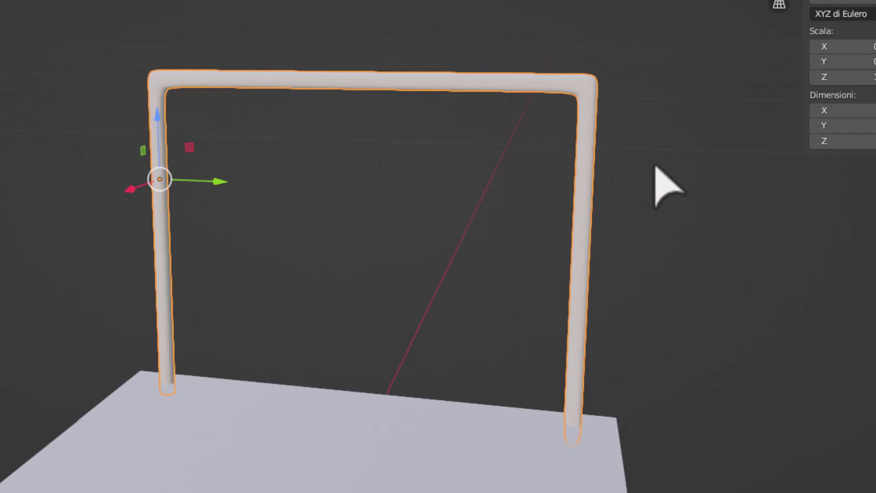
mouse_move(657, 172)
middle_mouse_down()
mouse_move(454, 205)
mouse_move(150, 221)
mouse_move(385, 190)
middle_mouse_up()
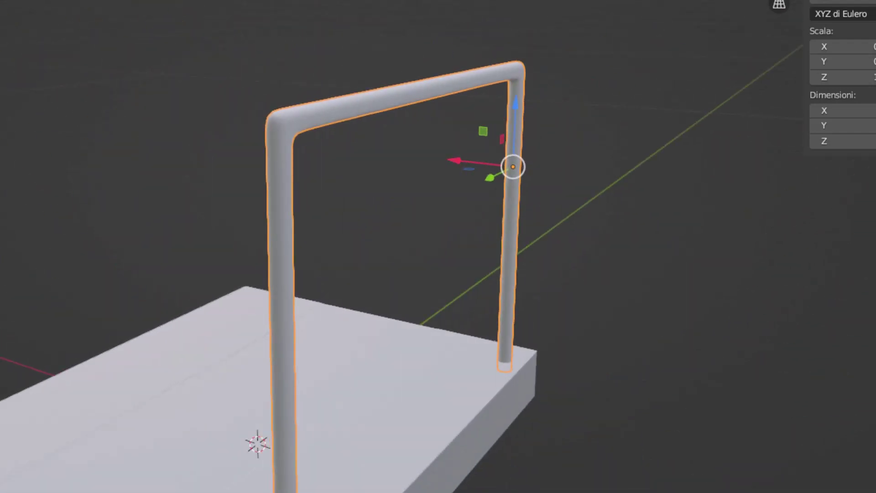
double_click(706, 66)
type("ArcoMetallico")
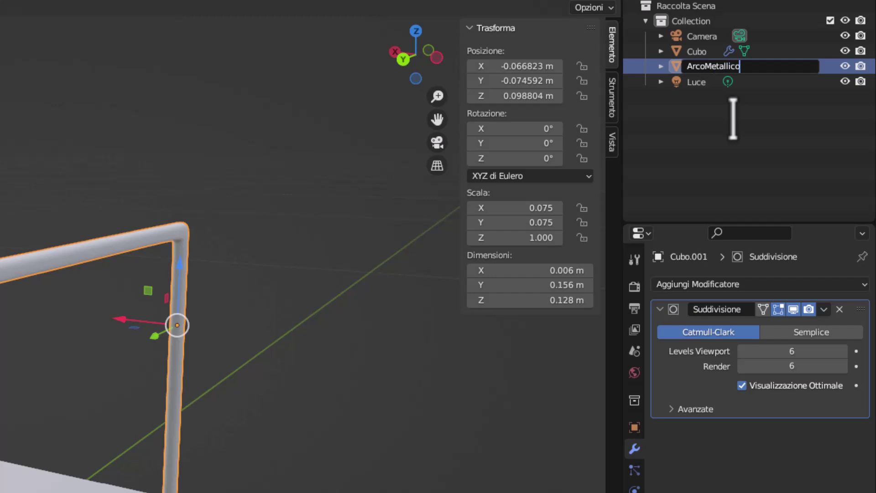
key("Return")
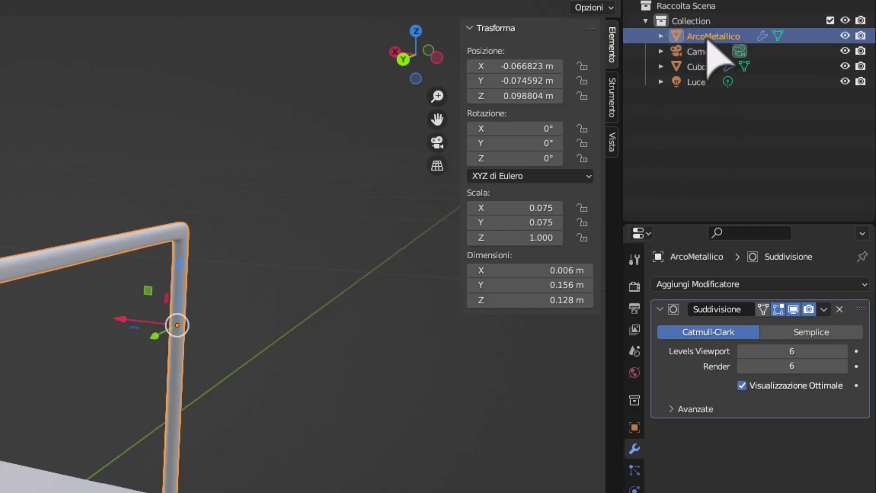
key("ctrl+v")
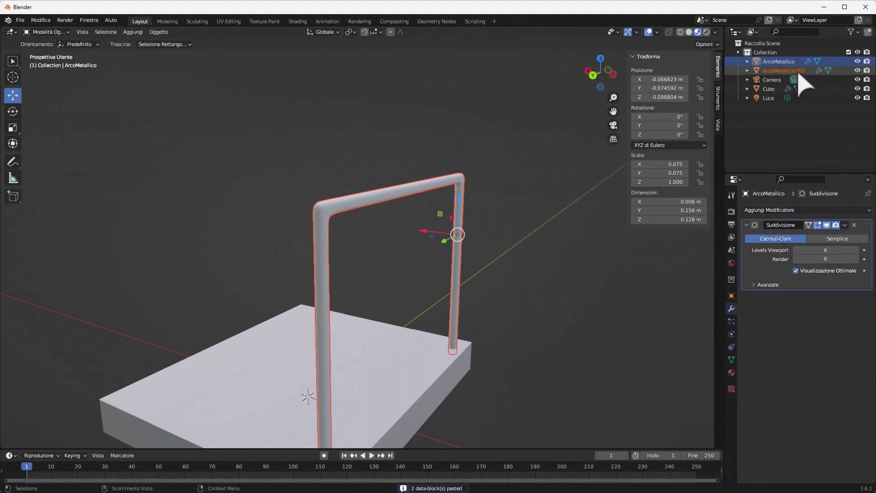
In Top Ortho view, move the copied arch 0.1343 m along X to the base's opposite edge
left_click(594, 75)
left_click(599, 60)
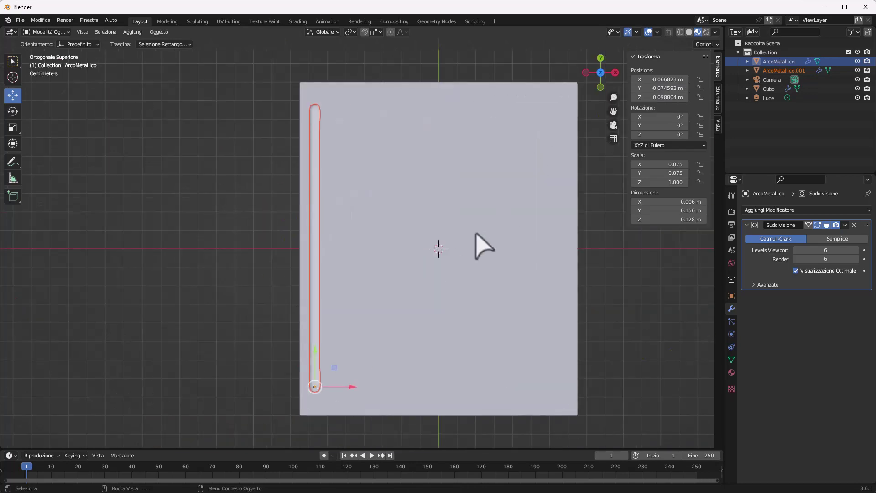
left_click_drag(365, 363, 576, 363)
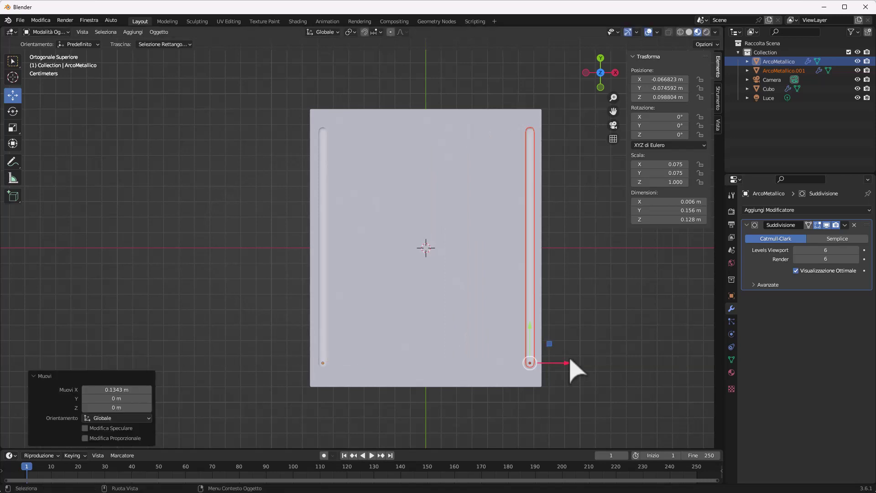
mouse_move(576, 364)
middle_mouse_down()
mouse_move(431, 234)
mouse_move(397, 215)
mouse_move(397, 284)
mouse_move(464, 313)
mouse_move(429, 316)
mouse_move(453, 313)
mouse_move(388, 258)
middle_mouse_up()
left_click(388, 258)
left_click(399, 197)
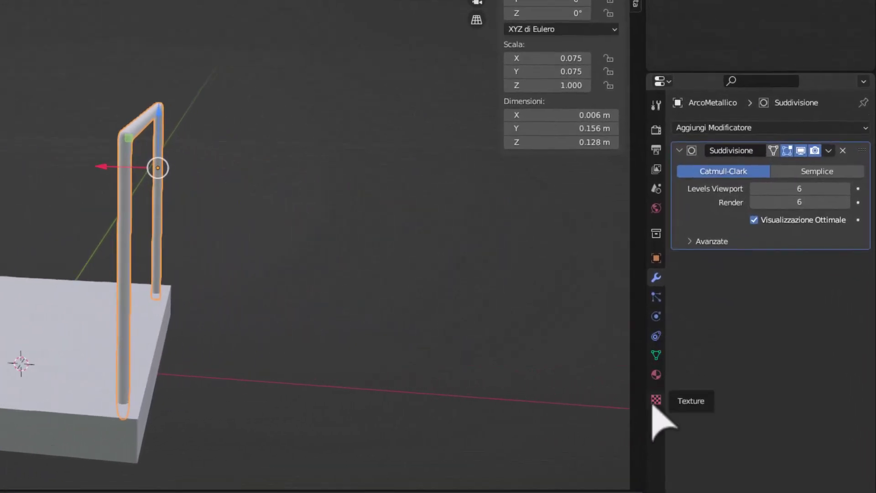
Create a material named Metallo with Metallico 0.378 and a slightly darker base colour
left_click(659, 379)
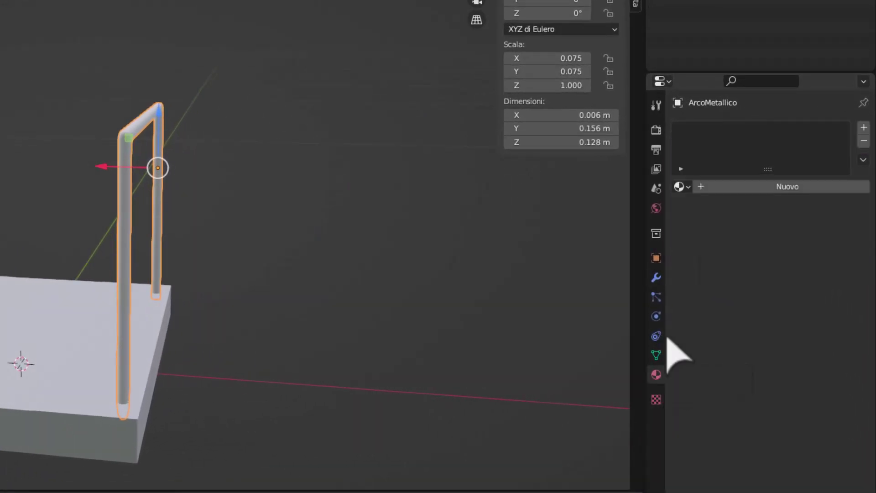
left_click(758, 186)
double_click(710, 131)
type("Metallo")
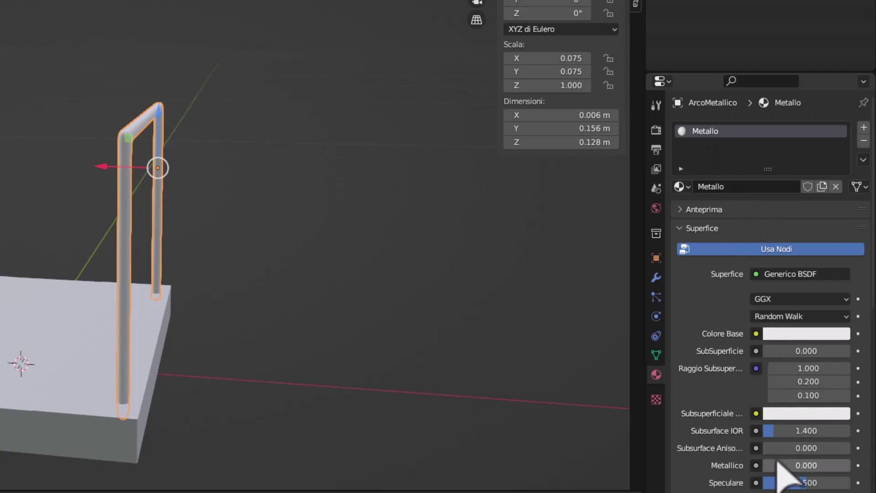
left_click_drag(780, 465, 784, 465)
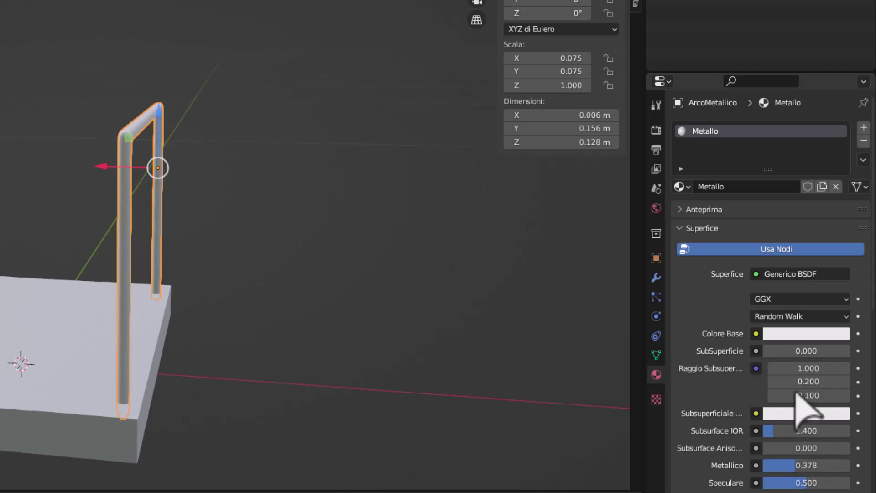
left_click(799, 333)
left_click_drag(838, 141, 839, 151)
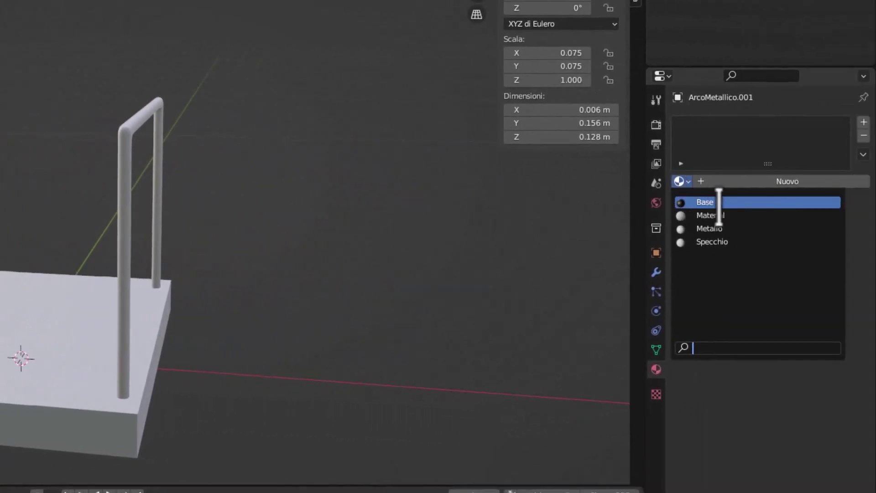
Assign the Metallo material to the second arch as well
left_click(714, 228)
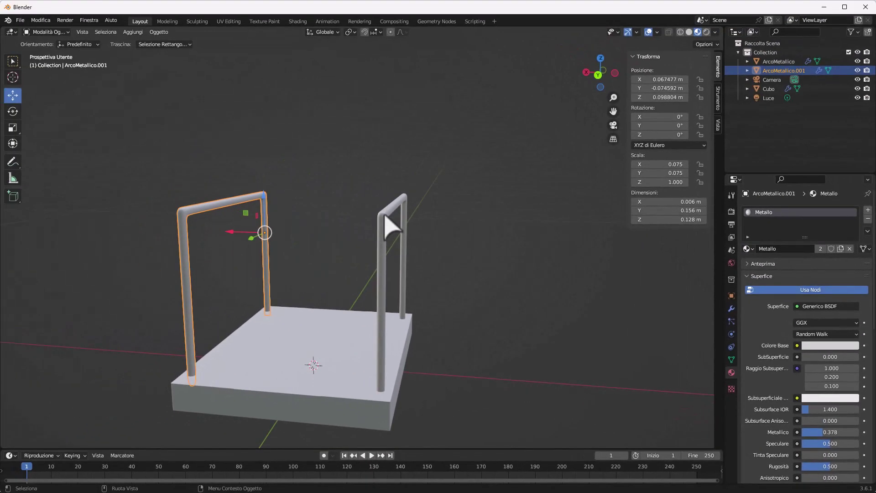
left_click(386, 215)
left_click(223, 204)
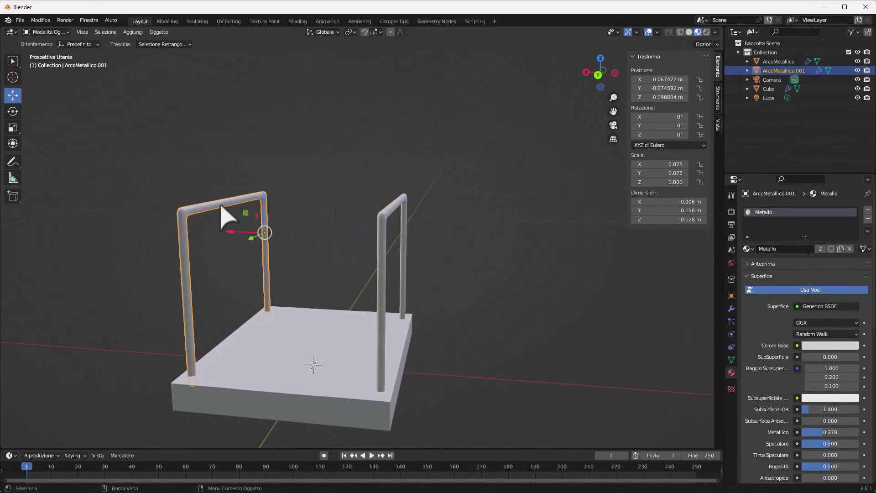
middle_click_drag(564, 152, 445, 286)
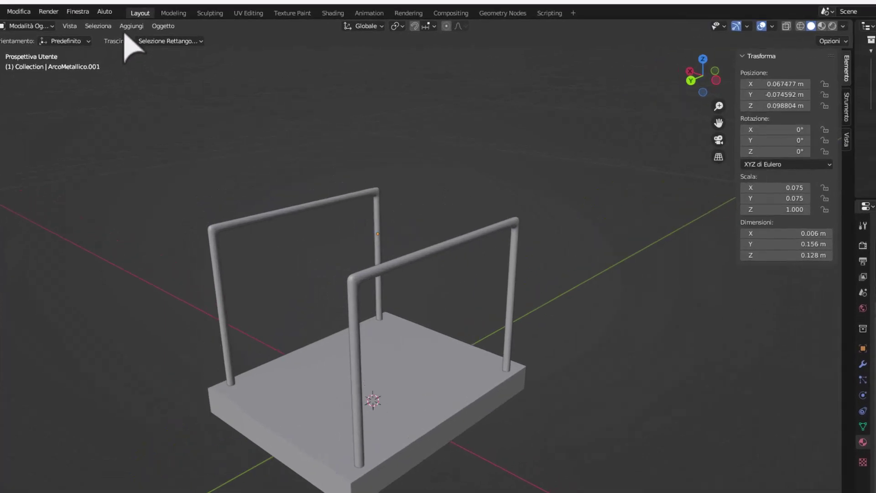
Add a UV sphere and set its X, Y and Z dimensions to 2 cm
left_click(133, 31)
mouse_move(168, 26)
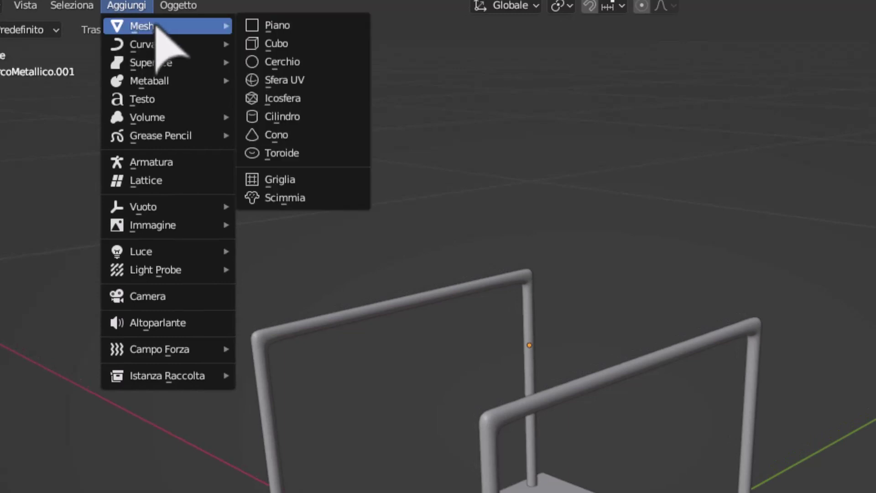
left_click(312, 83)
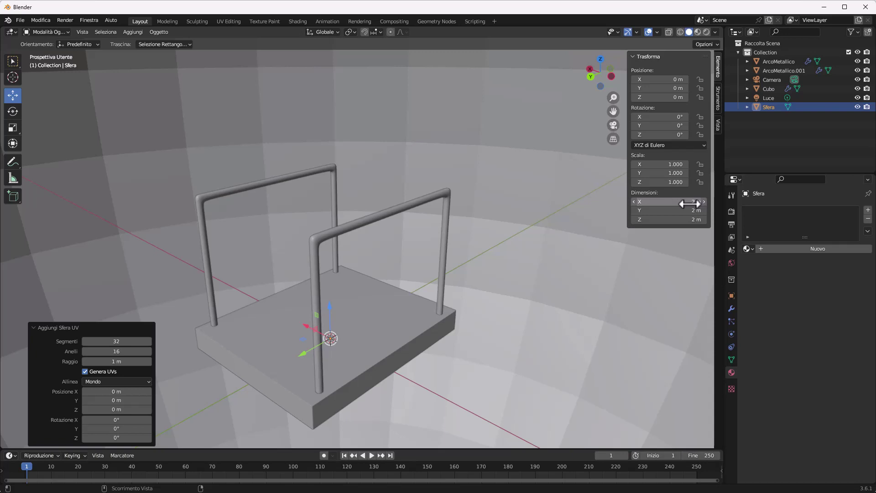
left_click(689, 204)
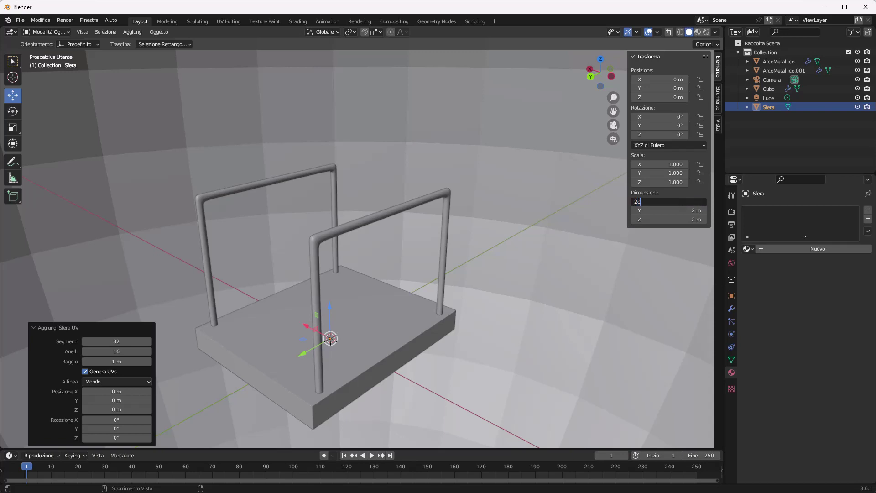
key("Return")
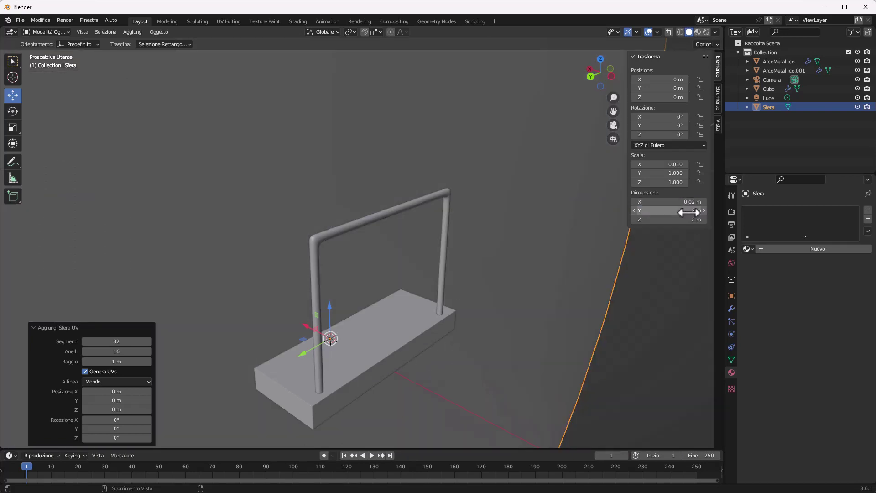
left_click(690, 211)
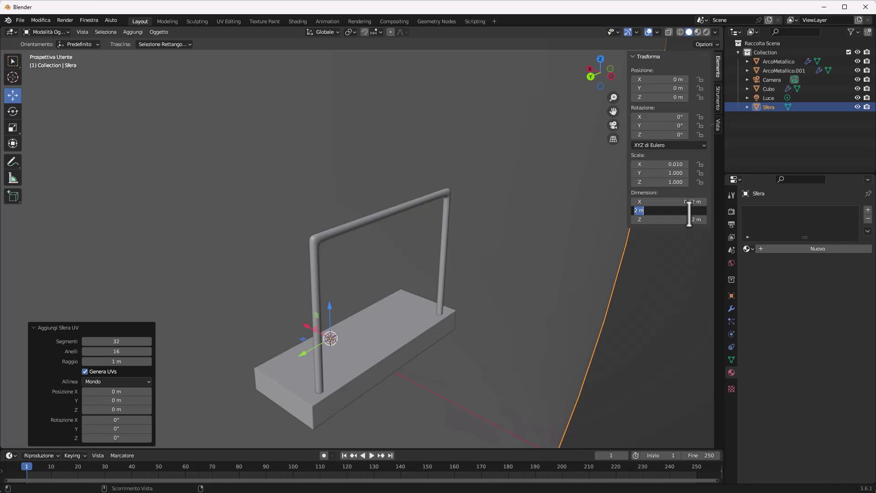
type("0.02")
key("Return")
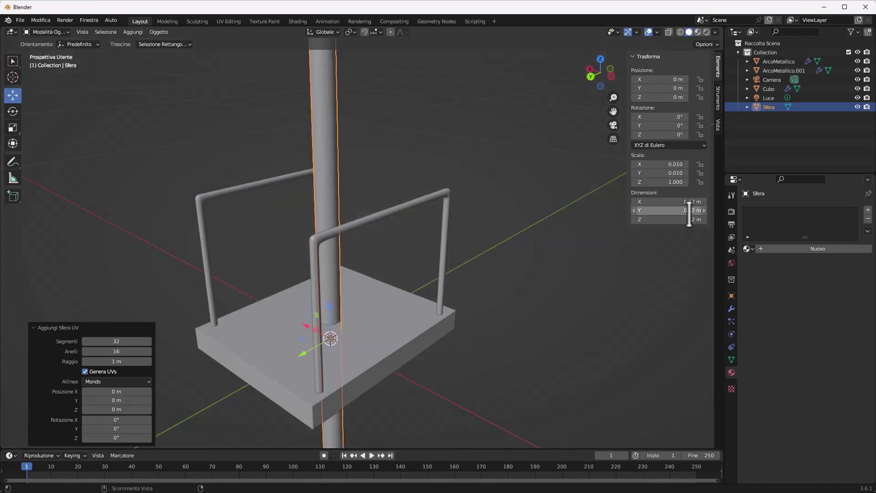
left_click(690, 220)
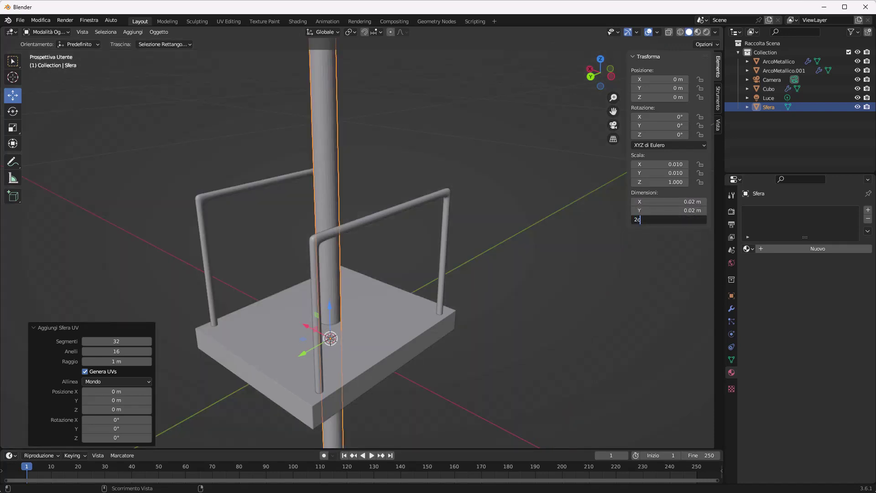
key("Return")
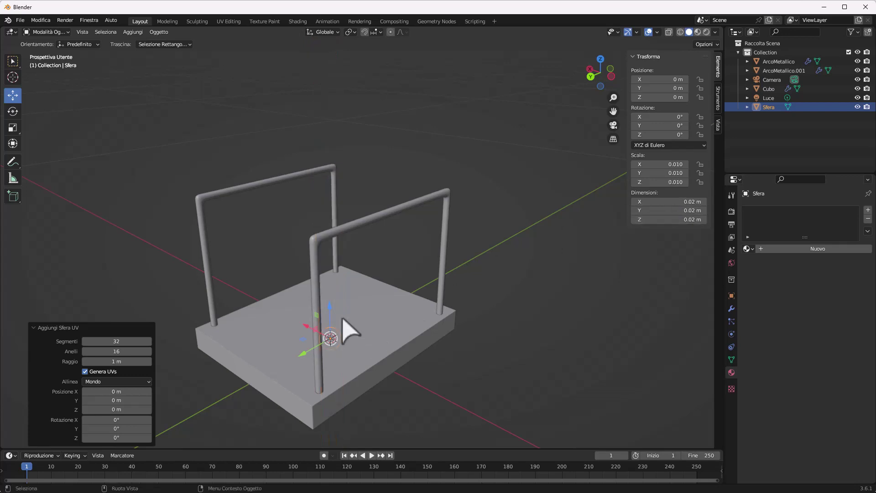
Raise the sphere slightly above the base, to Z 0.040998 m
left_click_drag(331, 306, 334, 281)
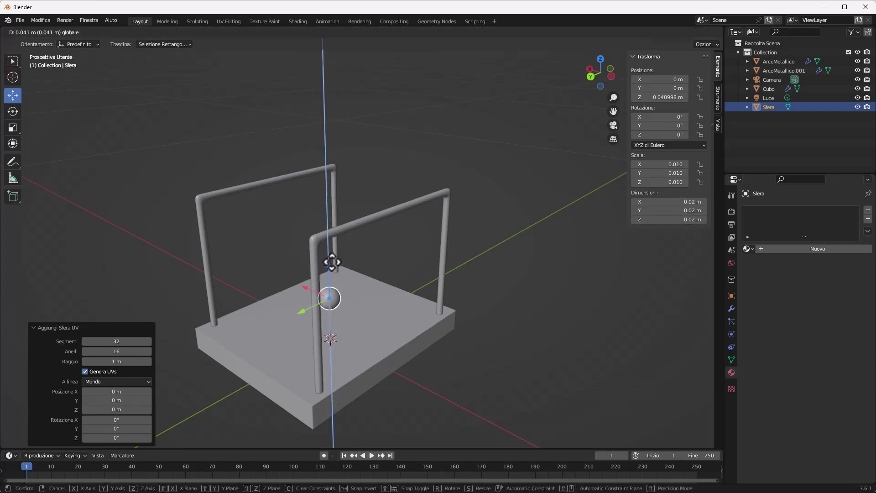
mouse_move(334, 282)
middle_mouse_down()
mouse_move(371, 294)
mouse_move(268, 297)
mouse_move(299, 286)
mouse_move(404, 293)
middle_mouse_up()
scroll(600, 73, "up", 5)
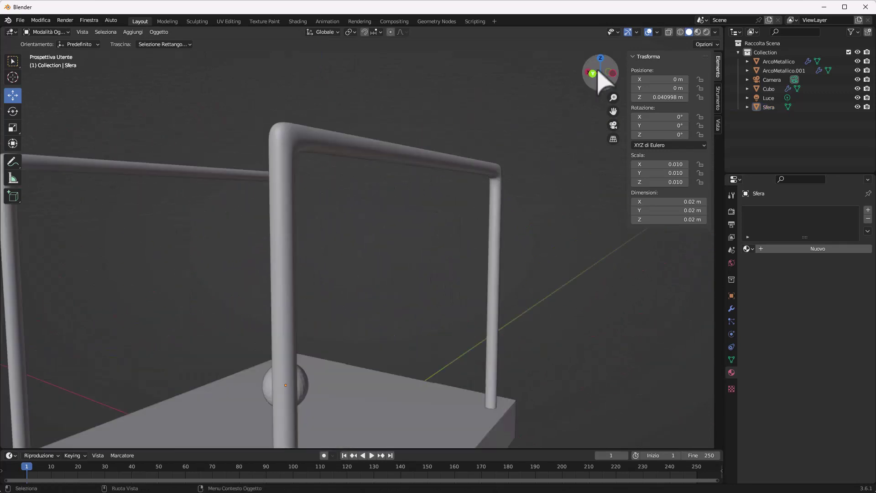
In the right orthographic view, set Sfera's X, Y and Z dimensions to 1.5 cm
left_click(592, 73)
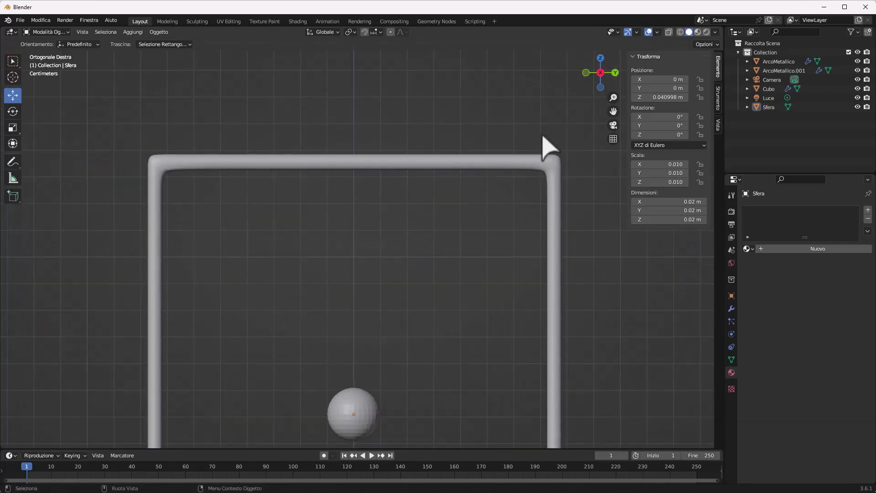
left_click_drag(614, 110, 615, 113)
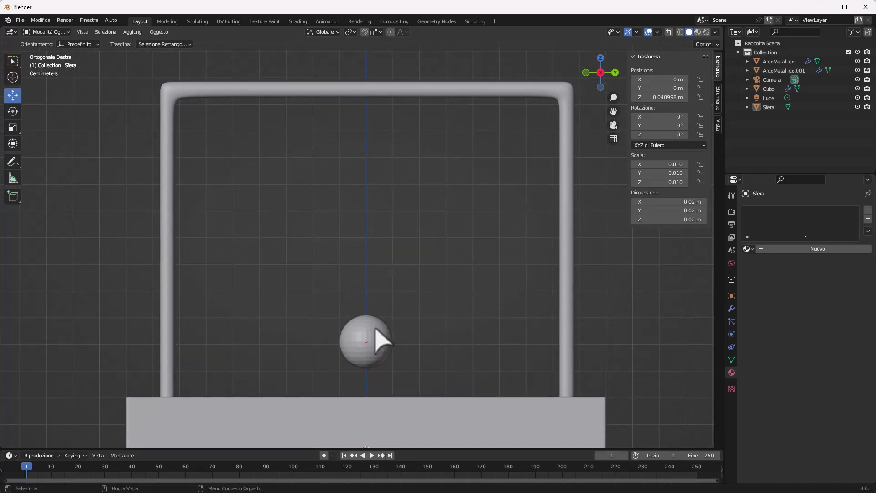
left_click(382, 341)
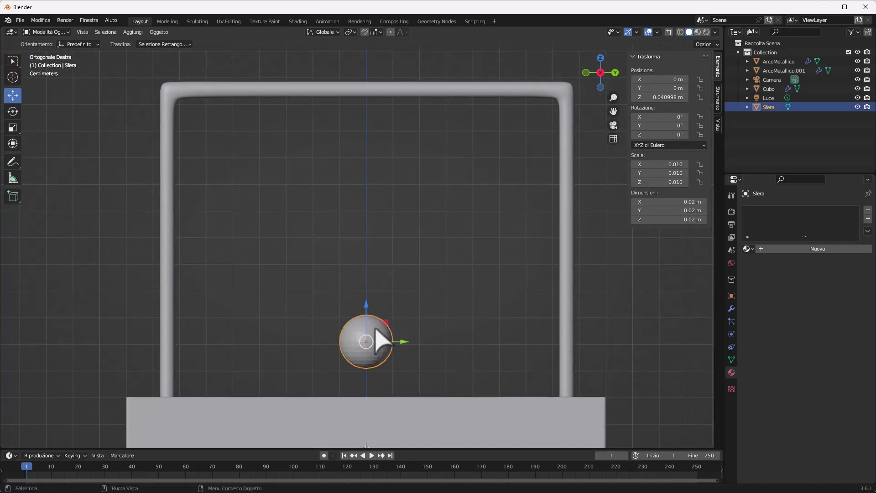
left_click(699, 202)
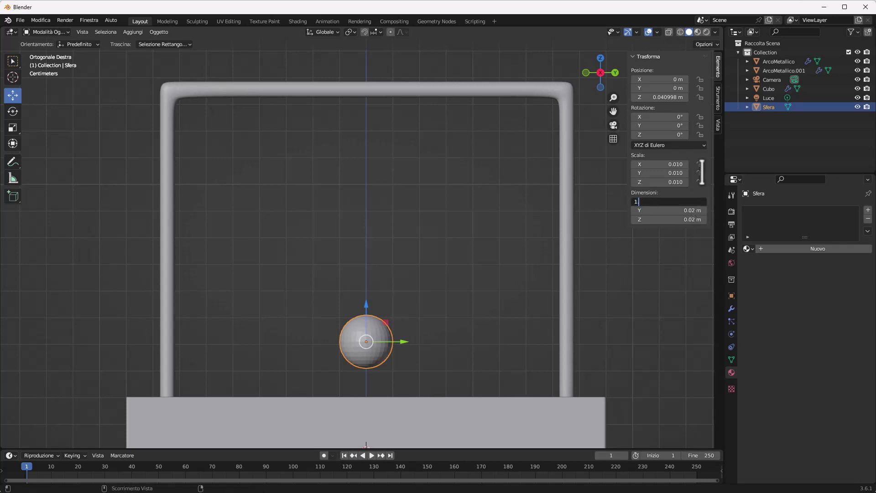
key("Return")
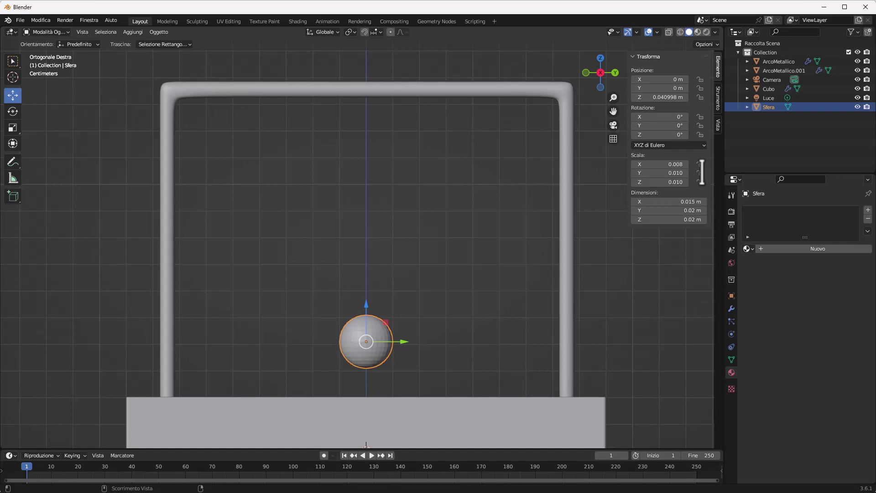
left_click(680, 211)
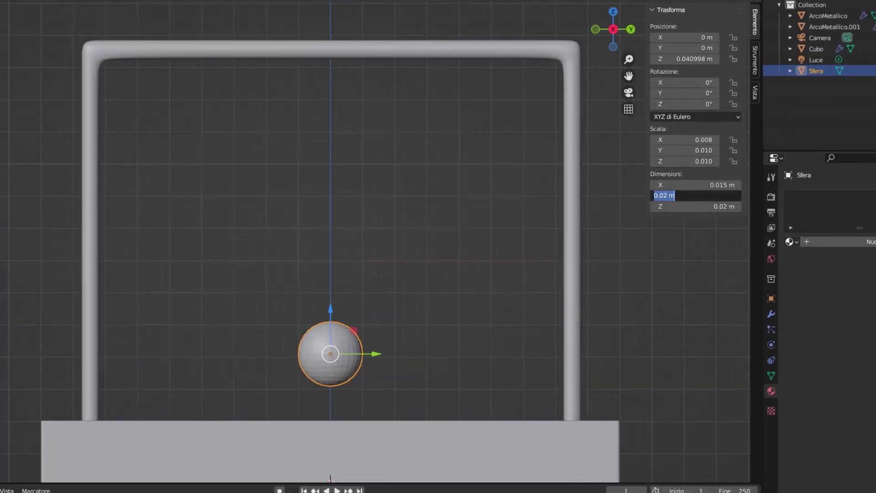
type("1.5cm")
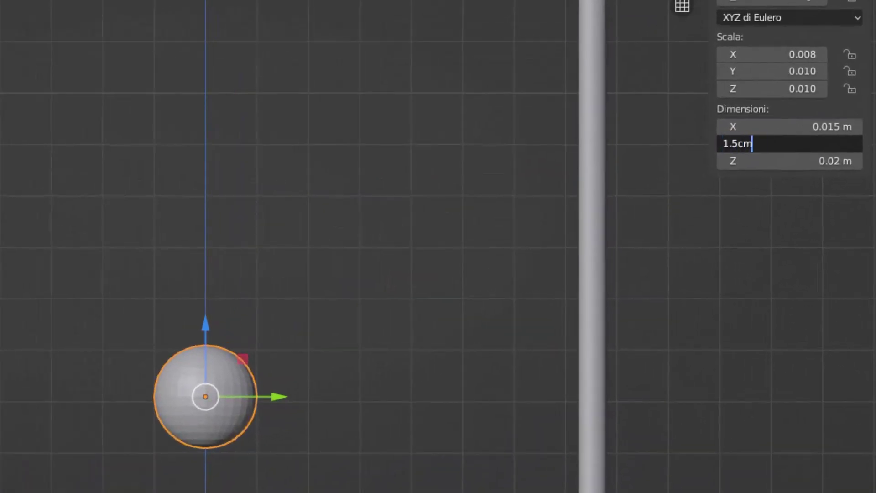
key("Return")
left_click(790, 160)
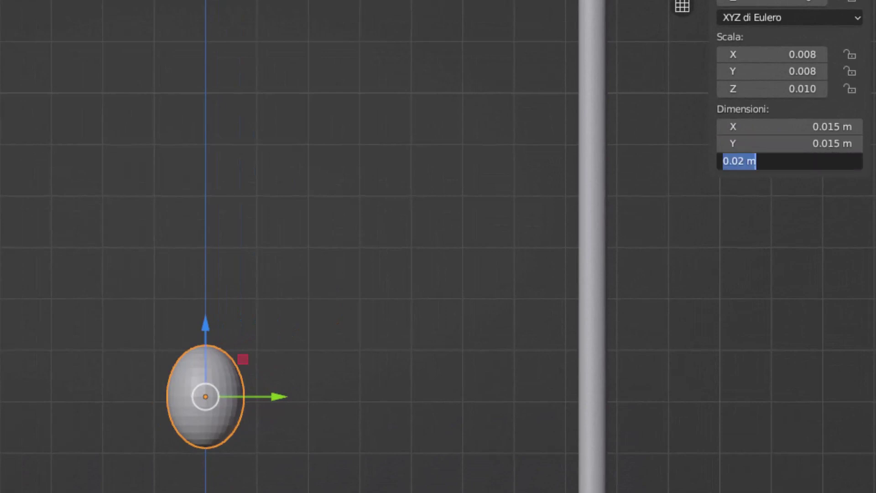
type("1.5cm")
key("Return")
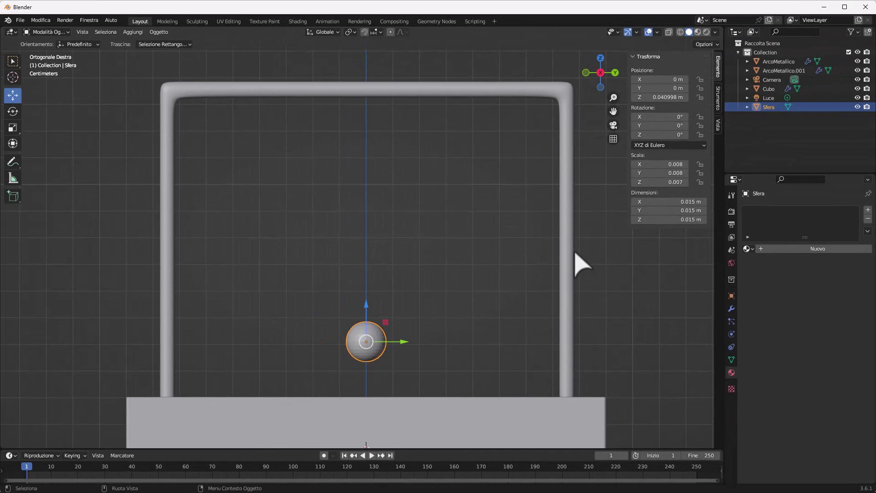
Add an Array modifier to the sphere, raising its count and enabling a constant offset
left_click(731, 309)
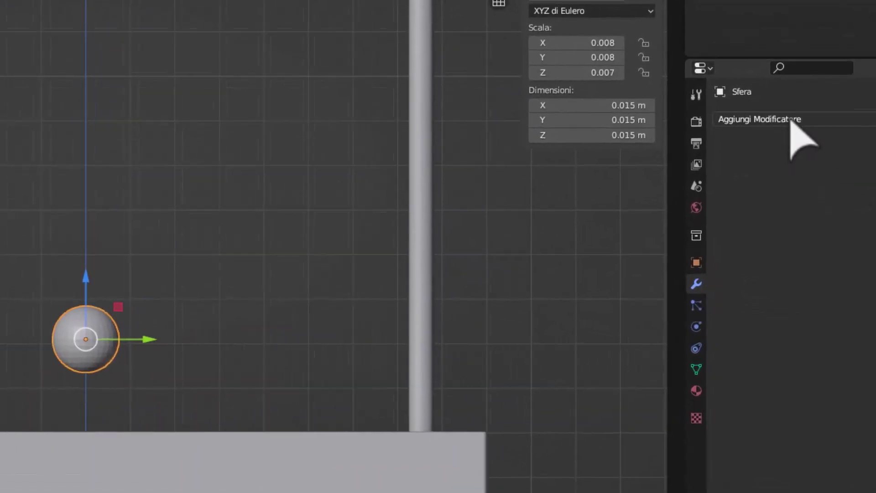
left_click(791, 119)
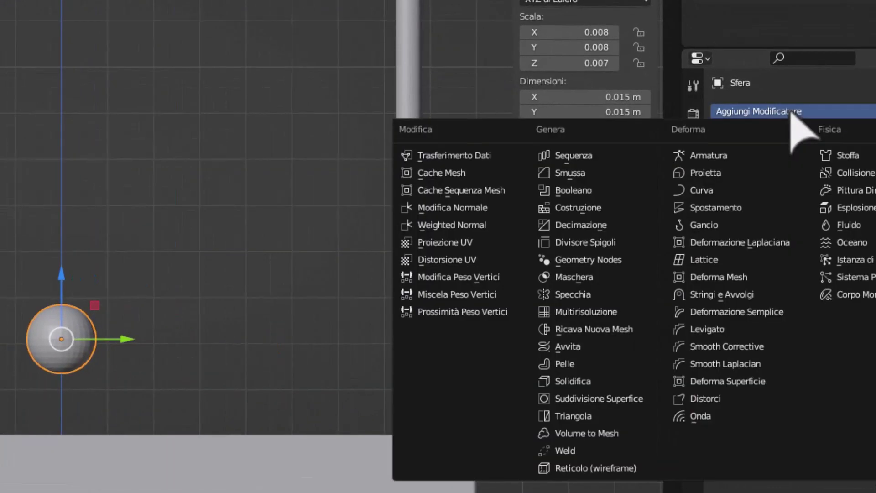
left_click(589, 158)
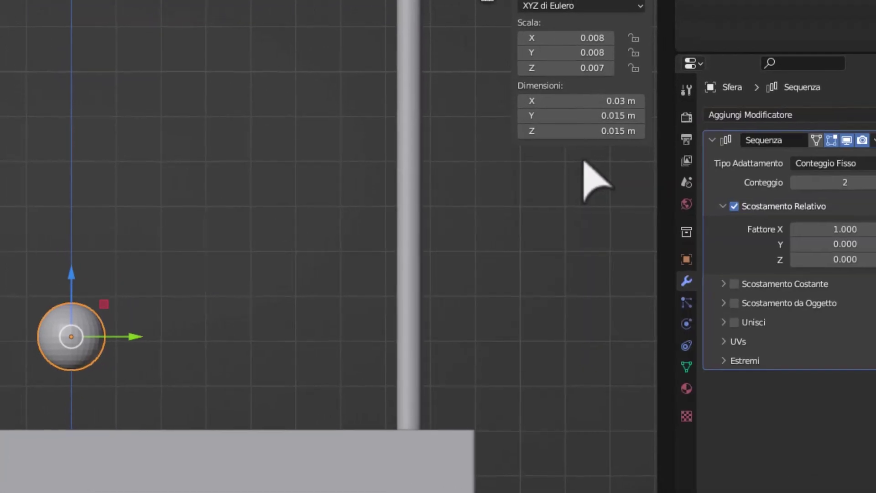
left_click_drag(847, 186, 858, 186)
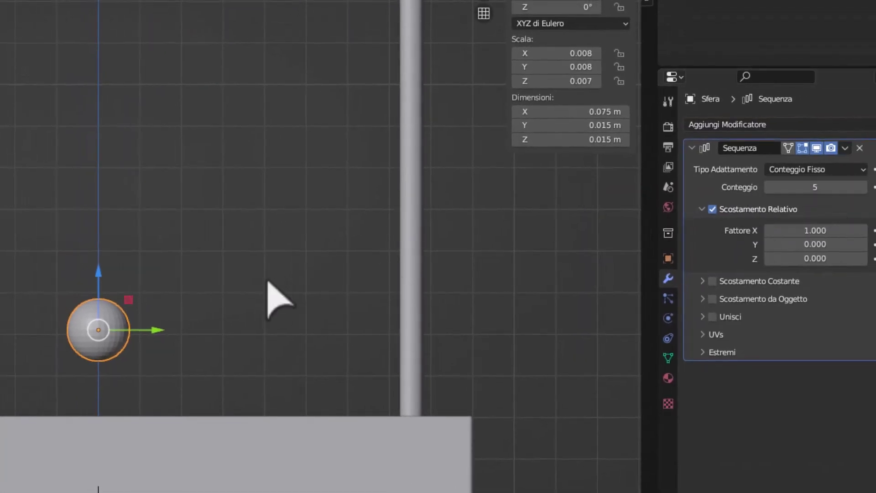
left_click(744, 282)
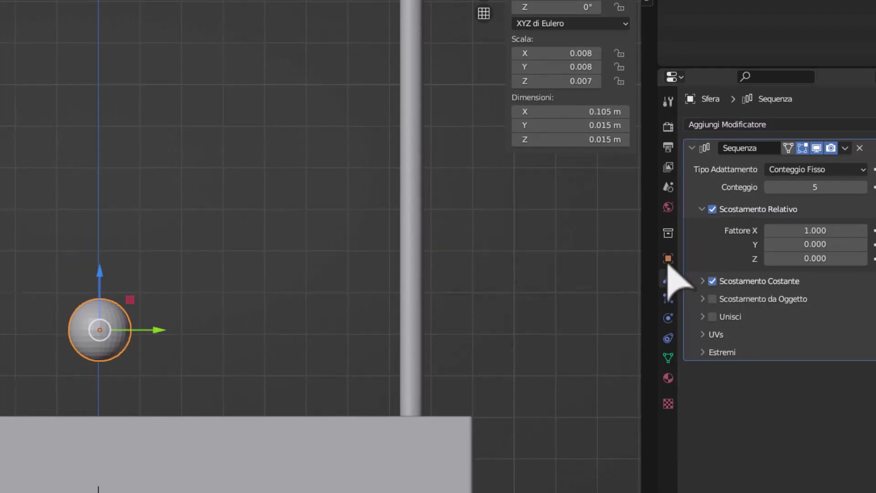
mouse_move(301, 247)
middle_mouse_down()
mouse_move(352, 250)
mouse_move(345, 255)
mouse_move(313, 238)
mouse_move(400, 243)
middle_mouse_up()
scroll(358, 248, "down", 3)
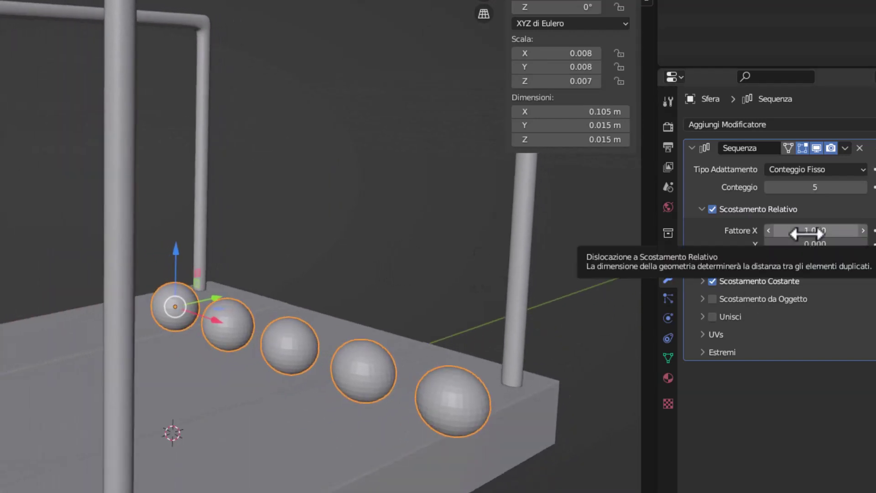
scroll(381, 253, "down", 3)
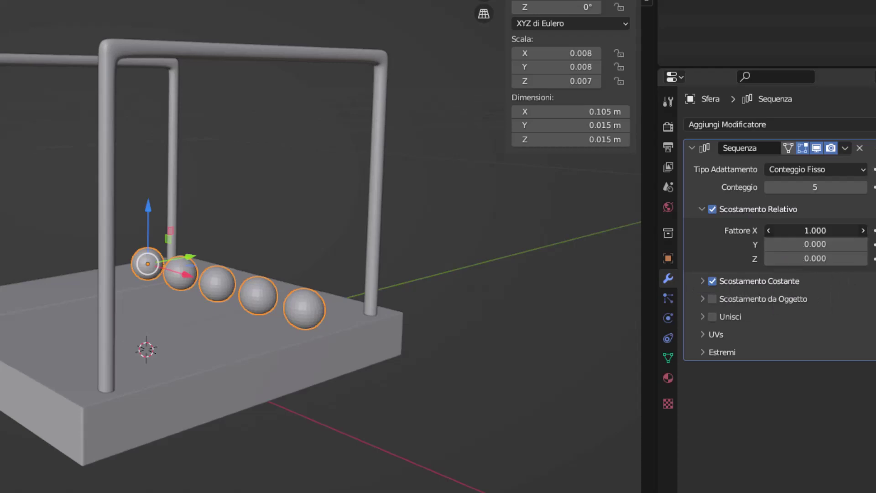
type("0")
Set the array's relative offset to X 0 and Y 1, and turn off the constant offset
key("Return")
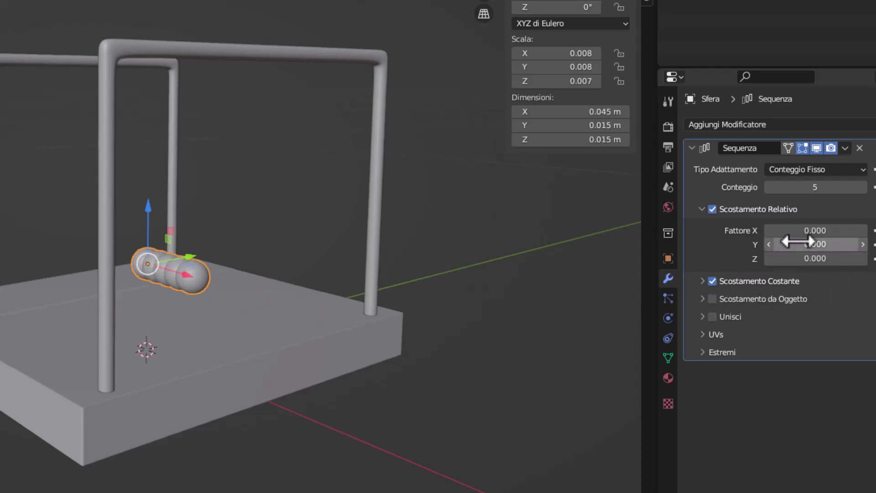
left_click(782, 244)
type("1.000")
key("Return")
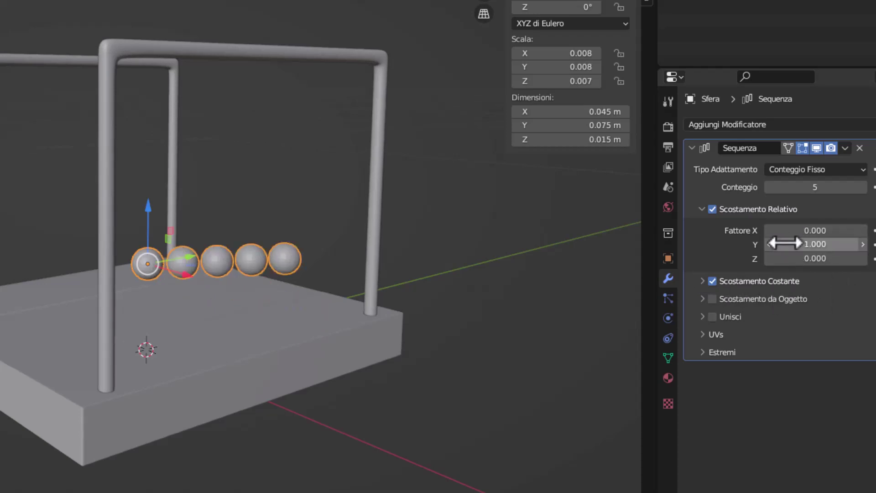
mouse_move(303, 250)
middle_mouse_down()
mouse_move(280, 264)
mouse_move(165, 274)
mouse_move(88, 297)
mouse_move(26, 274)
mouse_move(68, 274)
middle_mouse_up()
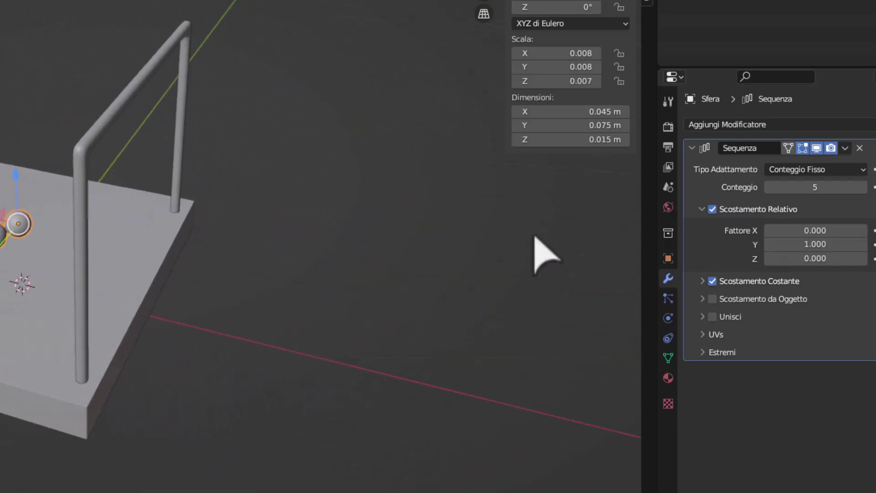
left_click(735, 281)
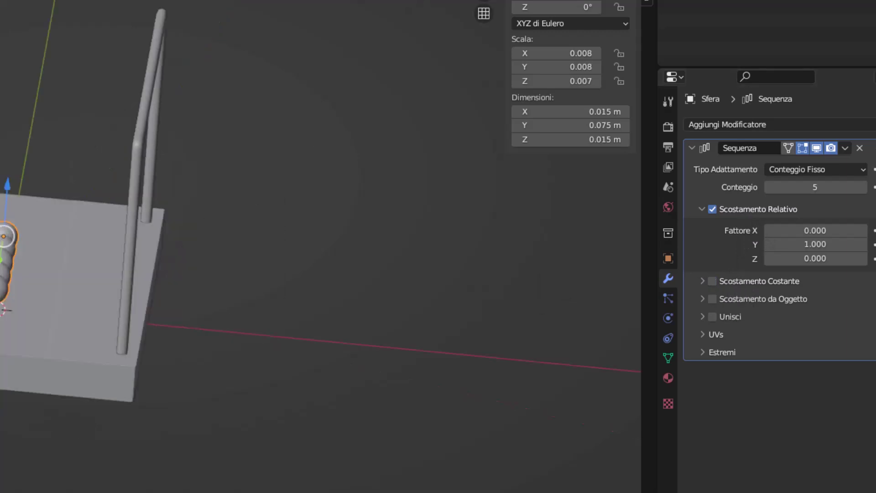
In side view, move the sphere row along Y and reselect it
key("KP_3")
key("g")
key("y")
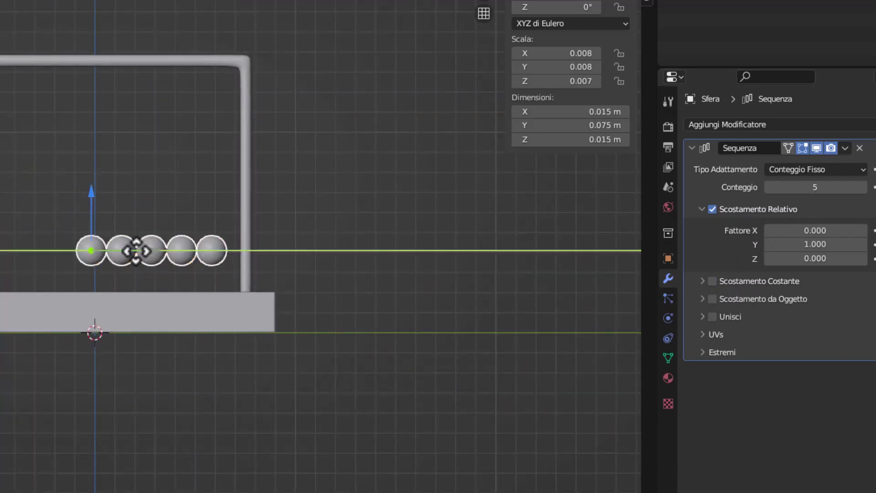
left_click(201, 259)
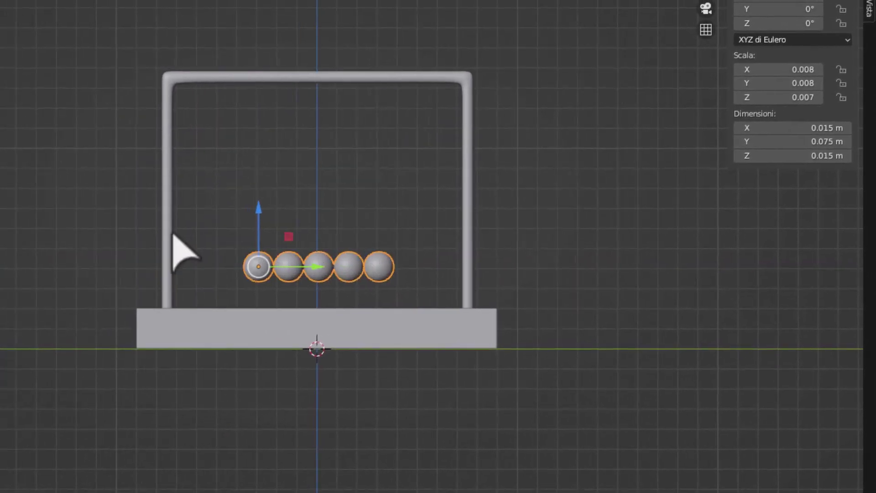
left_click(407, 287)
left_click(383, 269)
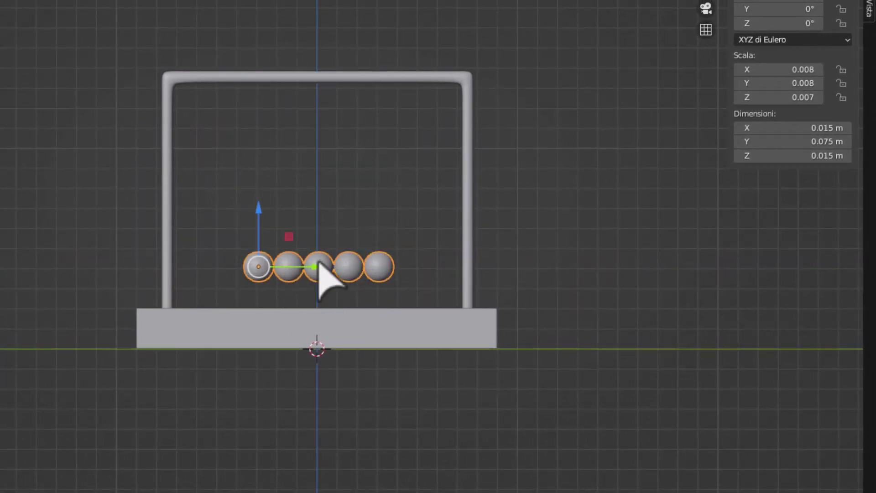
scroll(369, 281, "up", 2)
scroll(372, 297, "up", 1)
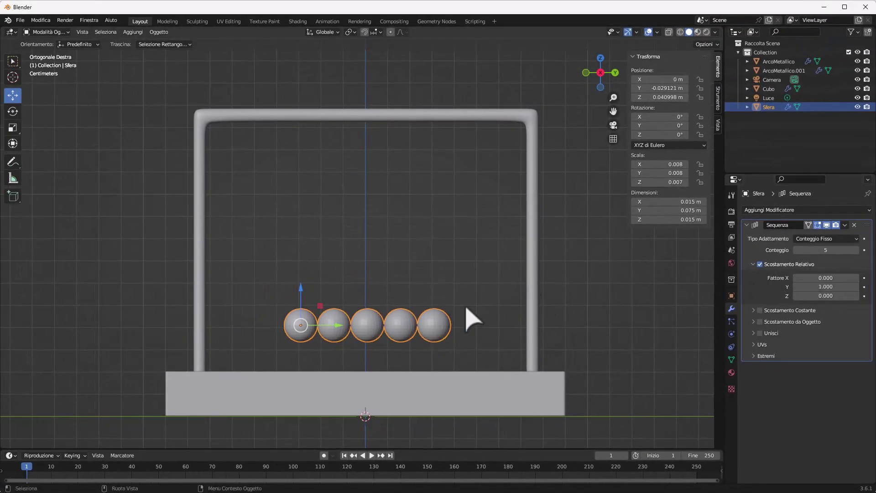
Try different array counts, then delete the Array modifier
left_click(415, 284)
left_click(417, 324)
left_click_drag(812, 251, 794, 250)
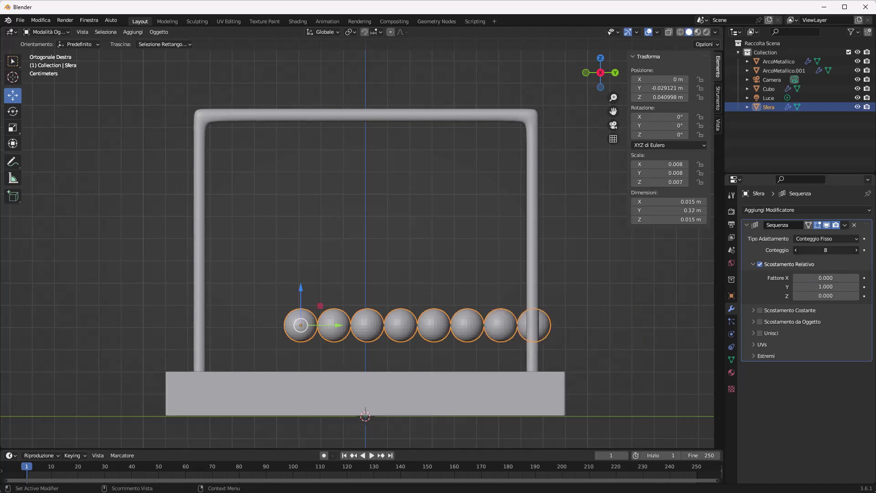
mouse_move(826, 250)
left_mouse_down()
mouse_move(803, 250)
mouse_move(821, 250)
left_mouse_up()
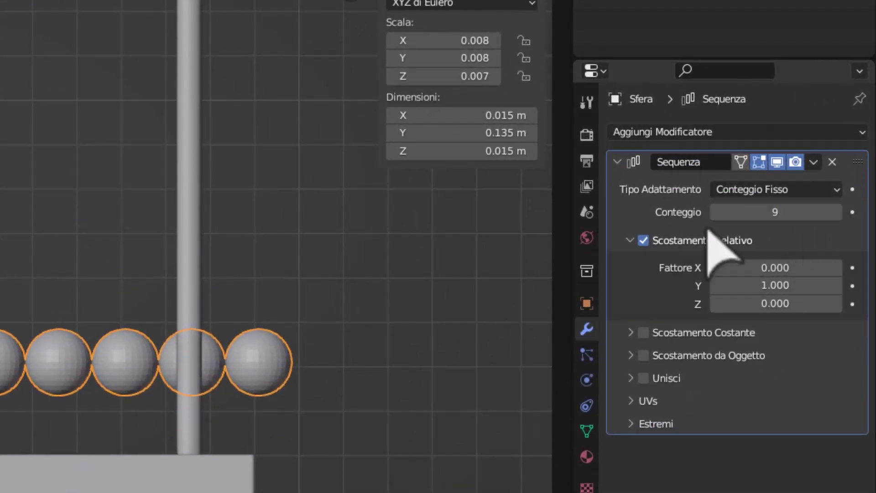
left_click(834, 164)
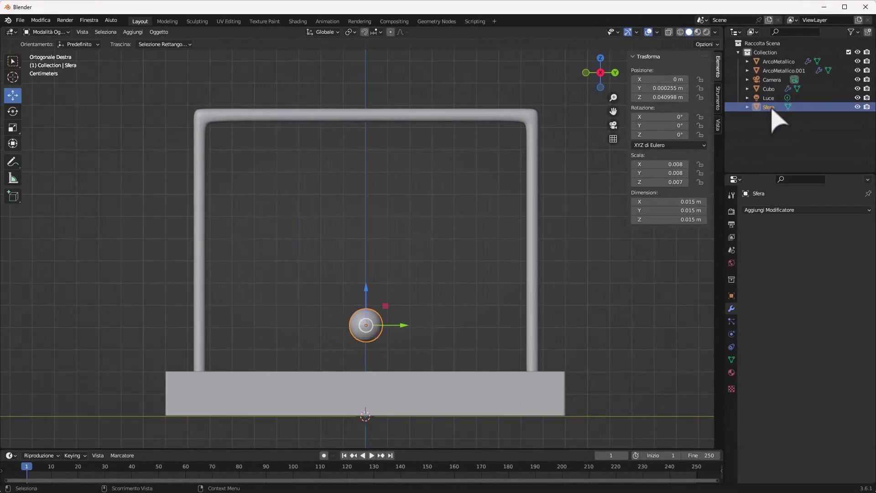
Paste four sphere copies and place them along Y, two on each side of the original
key("ctrl+v")
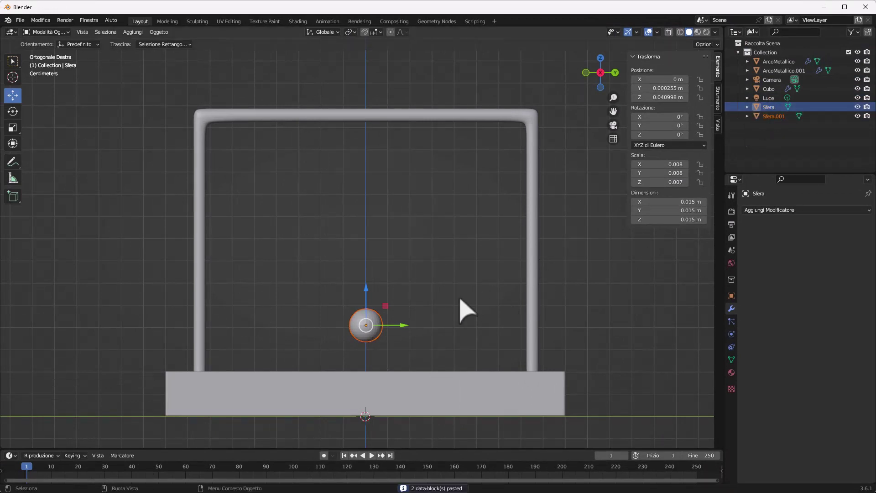
key("g")
left_click(440, 327)
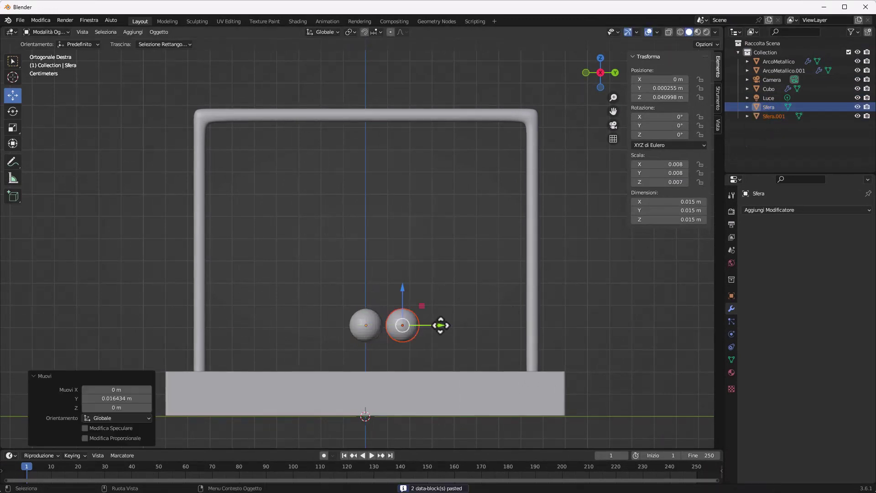
key("ctrl+v")
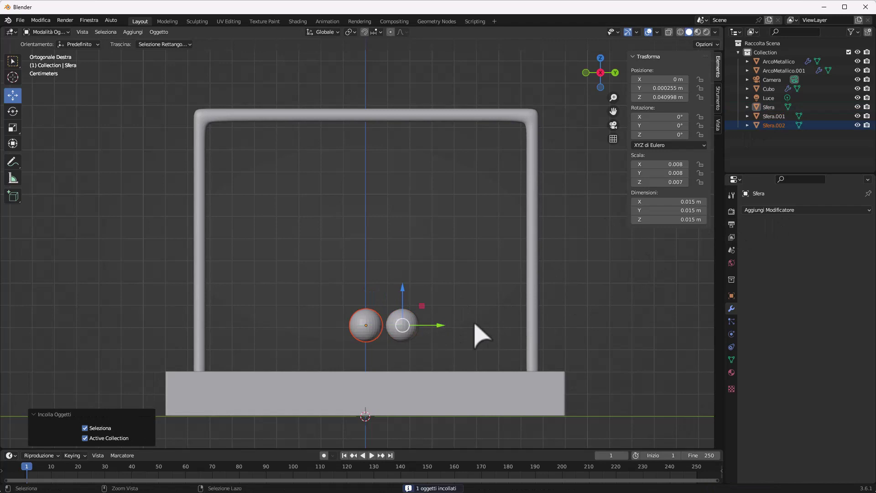
left_click_drag(441, 325, 516, 325)
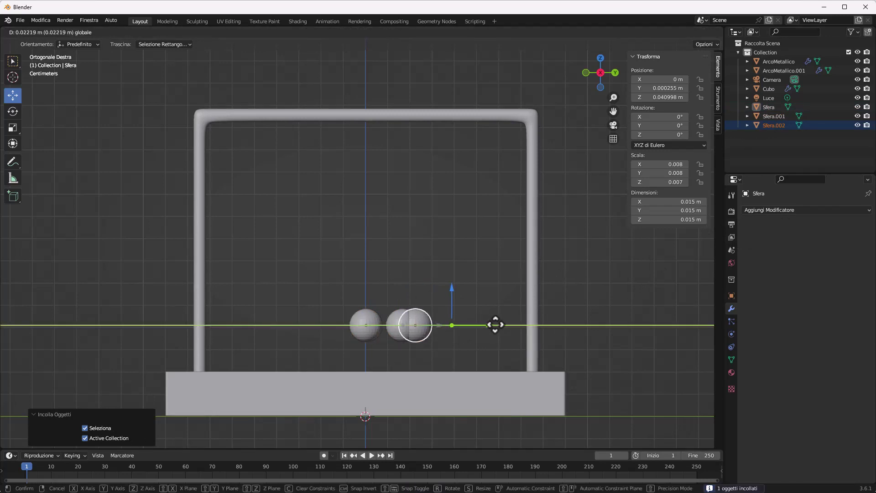
key("ctrl+v")
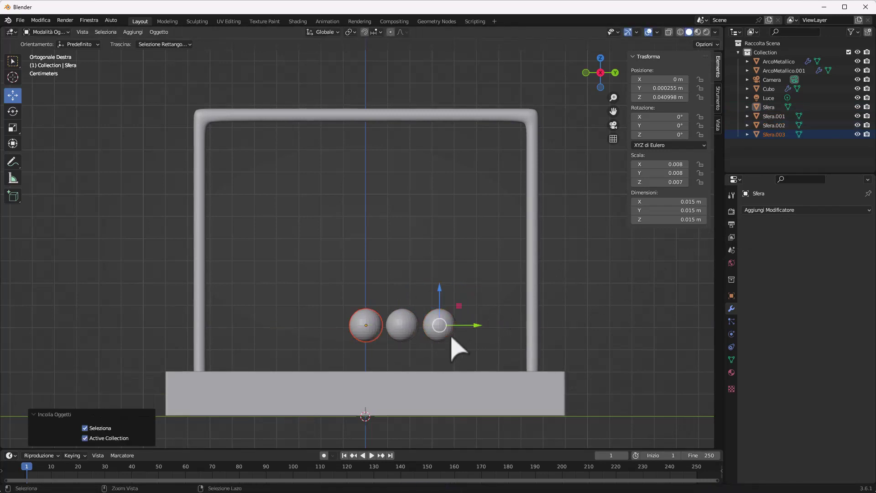
key("g")
left_click(439, 325)
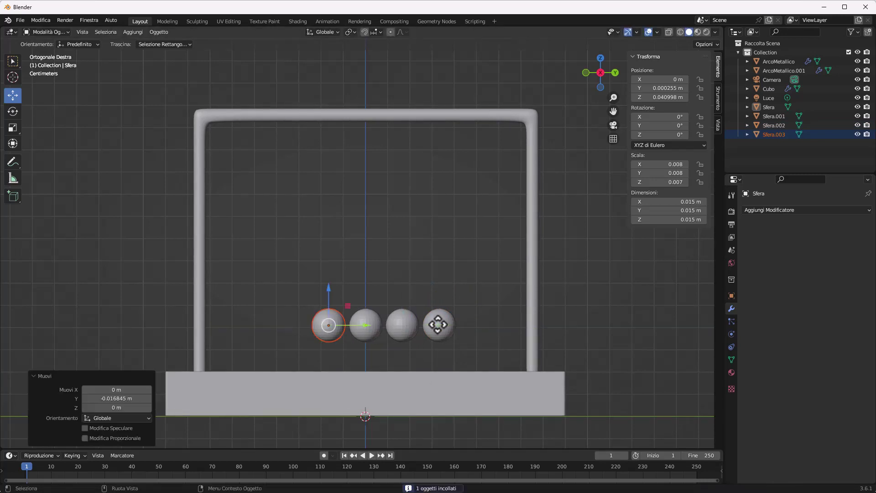
key("ctrl+v")
left_click_drag(369, 325, 286, 325)
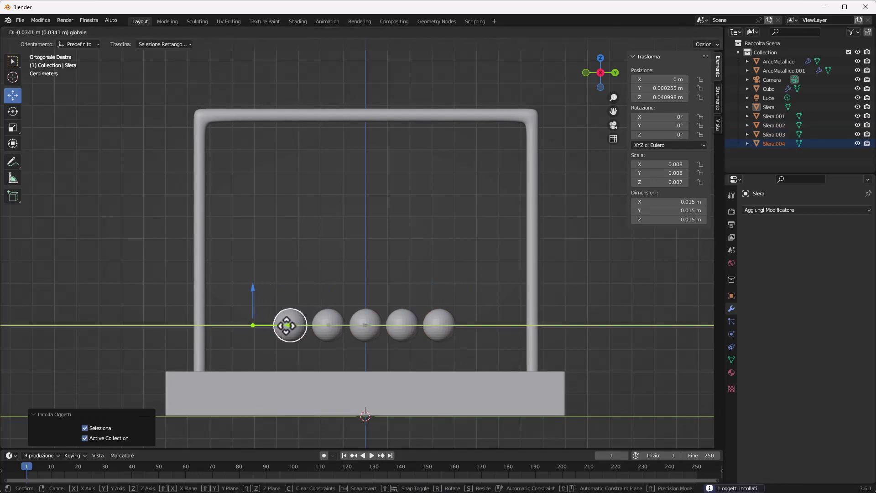
left_click(287, 325)
Nudge the fourth sphere and Sfera.001 left along Y to close the gaps
scroll(372, 347, "up", 1)
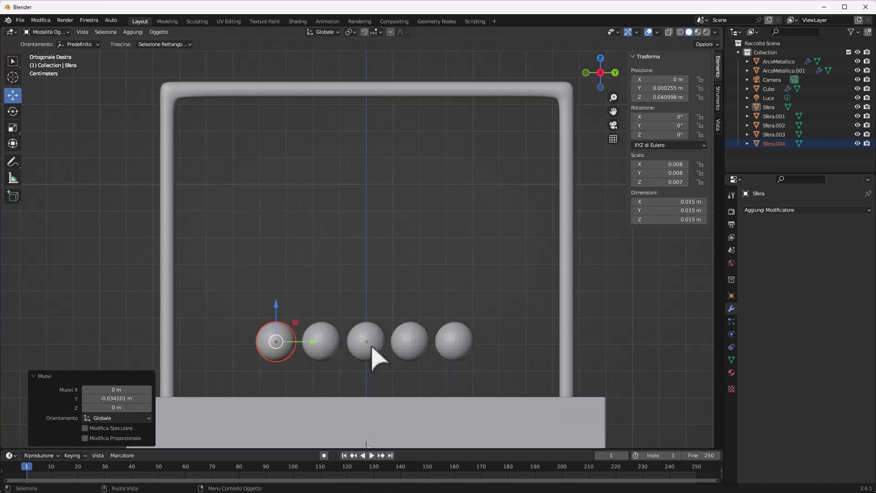
scroll(372, 347, "up", 1)
scroll(379, 392, "up", 1)
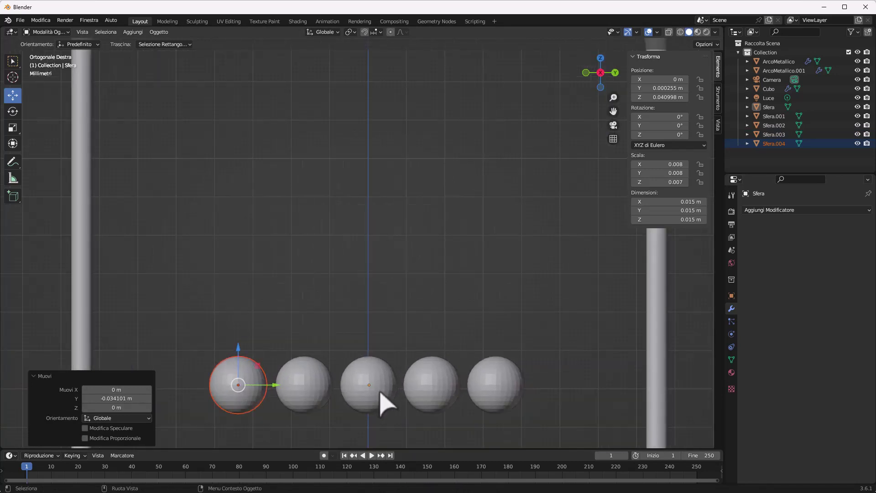
left_click(429, 399)
scroll(418, 410, "up", 1)
scroll(456, 388, "up", 1)
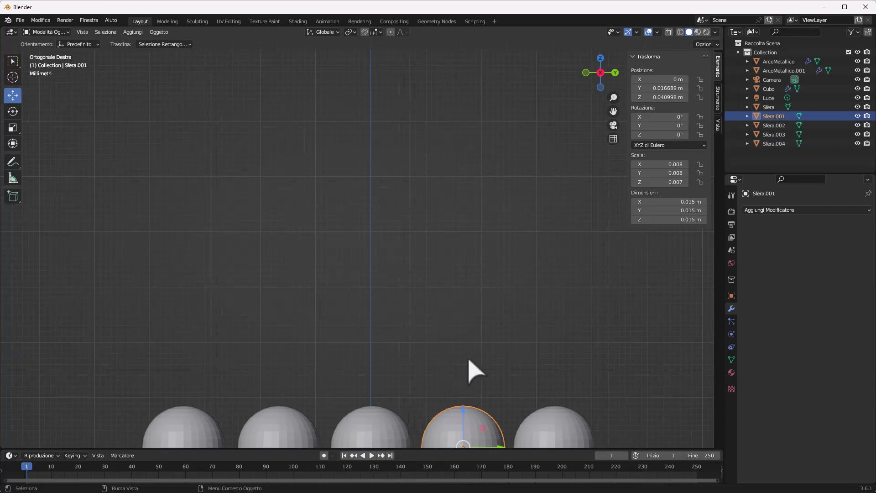
left_click_drag(613, 112, 613, 37)
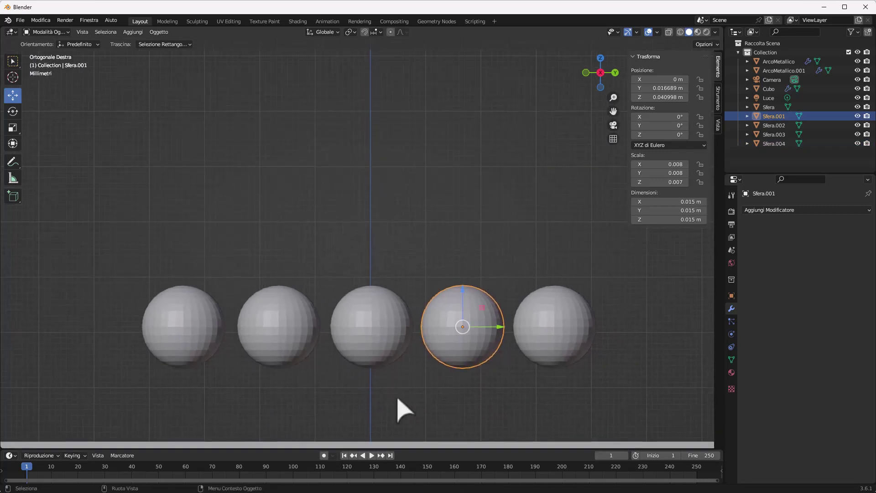
scroll(431, 388, "up", 1)
left_click_drag(544, 364, 534, 364)
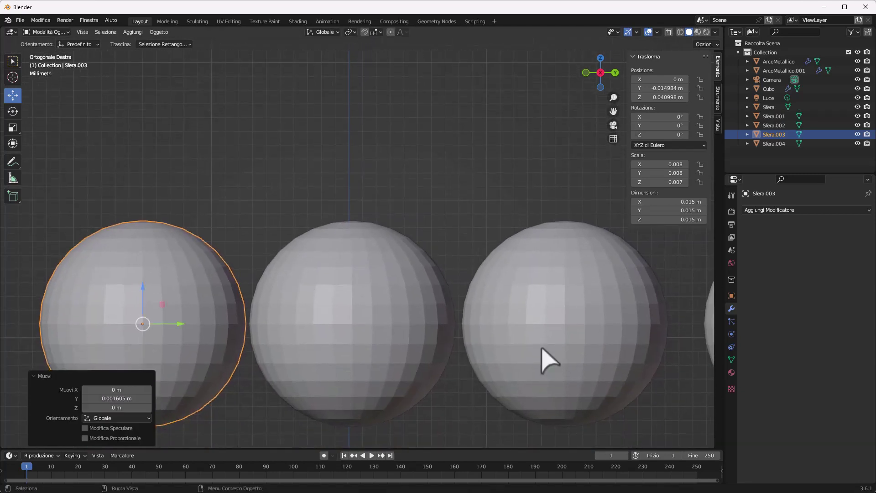
left_click(531, 384)
left_click_drag(598, 325, 594, 325)
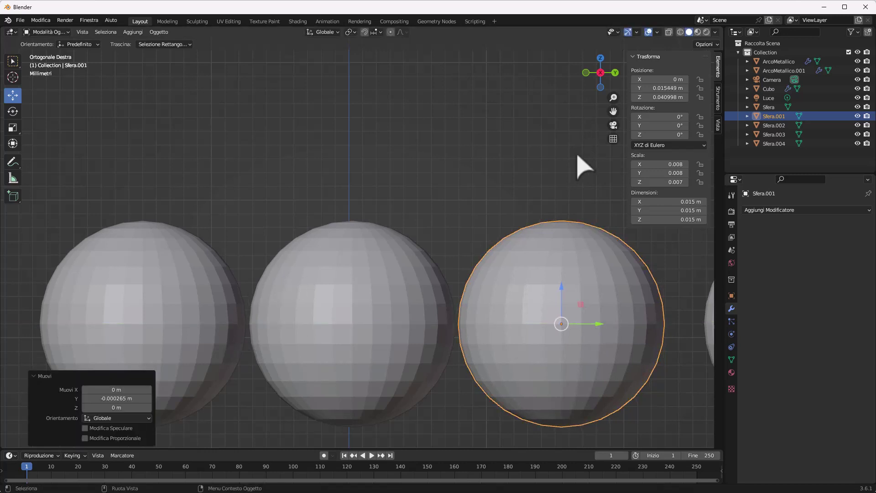
Nudge Sfera.004 to Y -0.030163 m and Sfera.002 to Y 0.030708 m against their neighbours
mouse_move(614, 111)
left_mouse_down()
mouse_move(172, 280)
mouse_move(197, 298)
left_mouse_up()
left_click(179, 308)
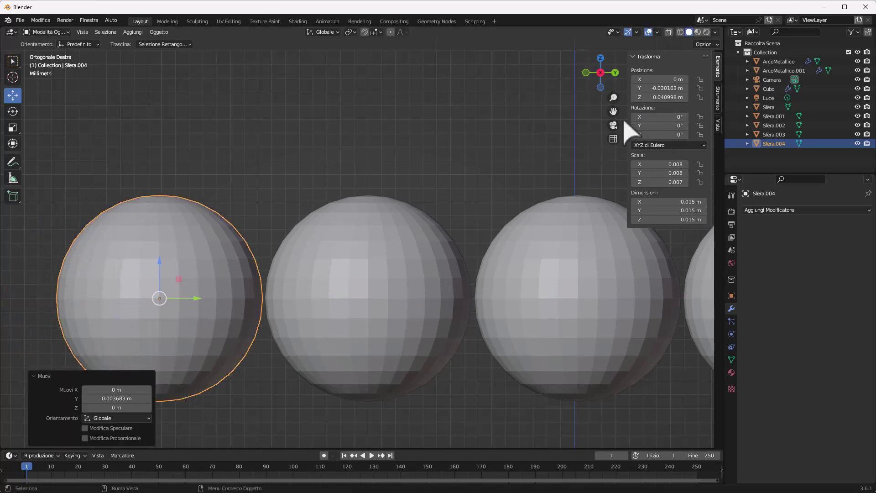
left_click_drag(614, 111, 593, 111)
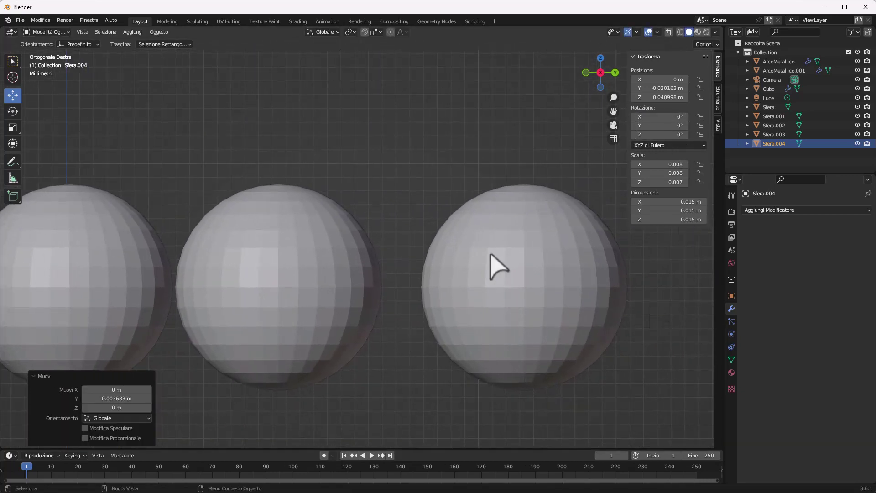
left_click(484, 272)
left_click_drag(565, 288, 529, 288)
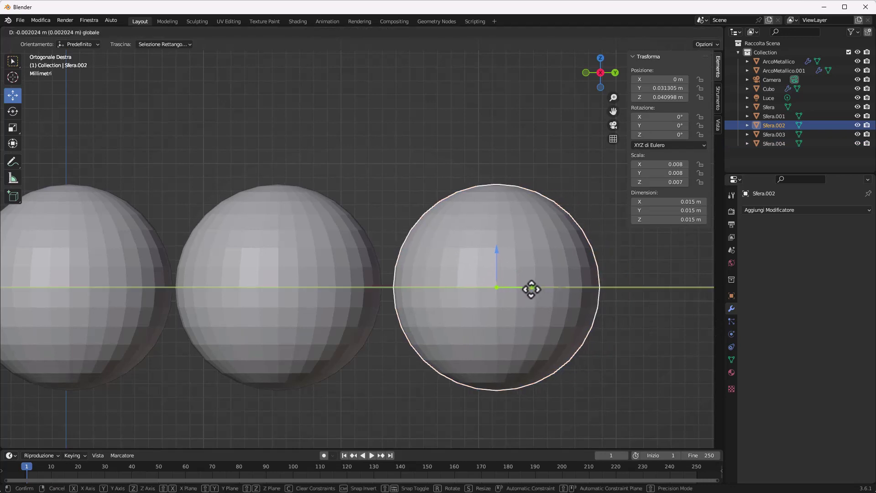
scroll(295, 283, "down", 4)
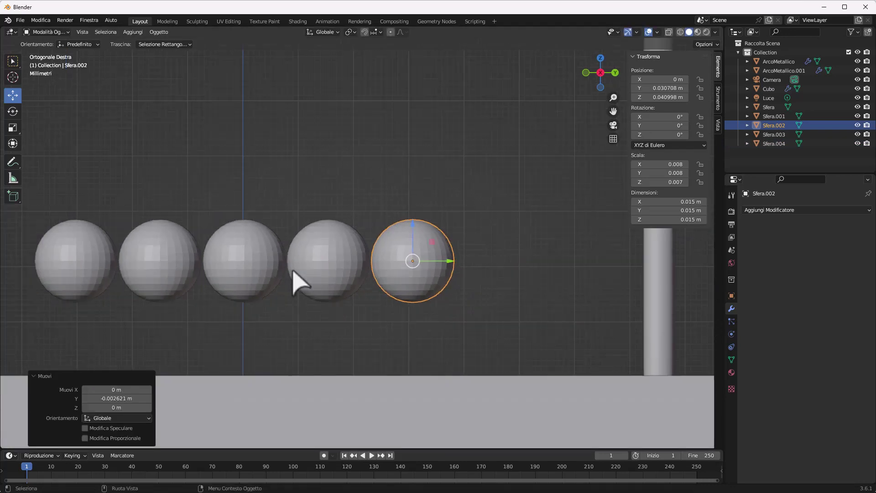
scroll(279, 273, "down", 3)
mouse_move(280, 274)
middle_mouse_down()
mouse_move(391, 248)
mouse_move(357, 241)
mouse_move(422, 234)
middle_mouse_up()
scroll(326, 260, "down", 3)
scroll(333, 260, "down", 4)
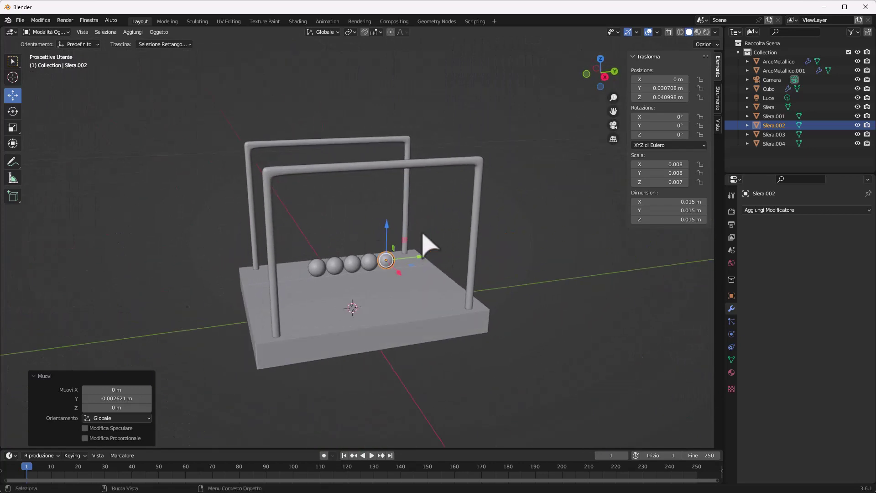
left_click(526, 230)
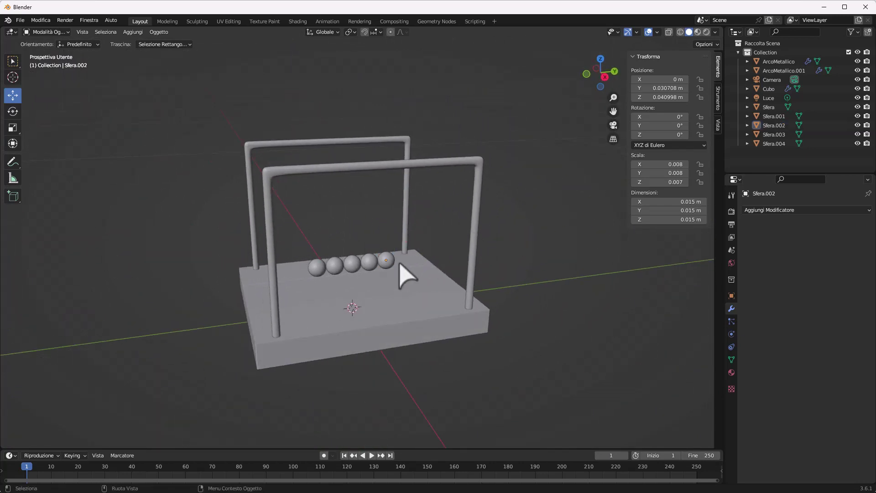
mouse_move(400, 265)
middle_mouse_down()
mouse_move(398, 275)
mouse_move(333, 297)
mouse_move(372, 274)
mouse_move(377, 281)
mouse_move(325, 303)
middle_mouse_up()
left_click(299, 272)
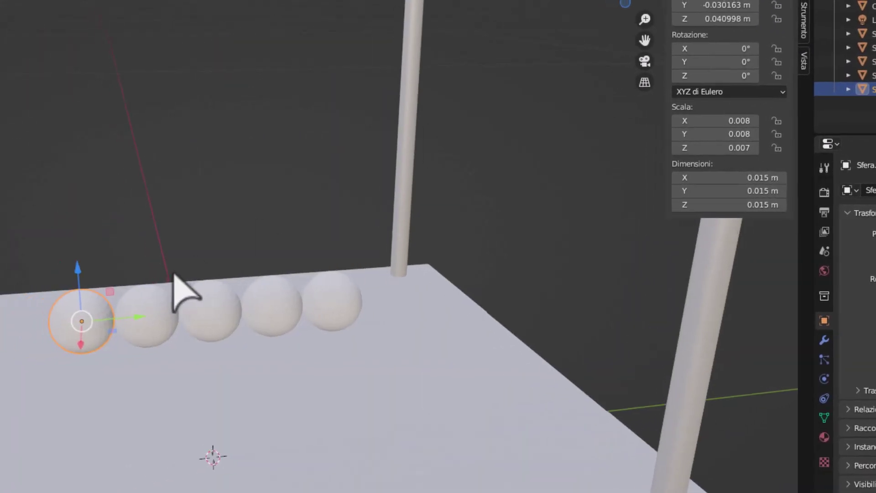
mouse_move(210, 269)
middle_mouse_down()
mouse_move(239, 269)
mouse_move(251, 288)
mouse_move(192, 292)
mouse_move(182, 333)
middle_mouse_up()
scroll(273, 362, "up", 4)
scroll(273, 362, "up", 2)
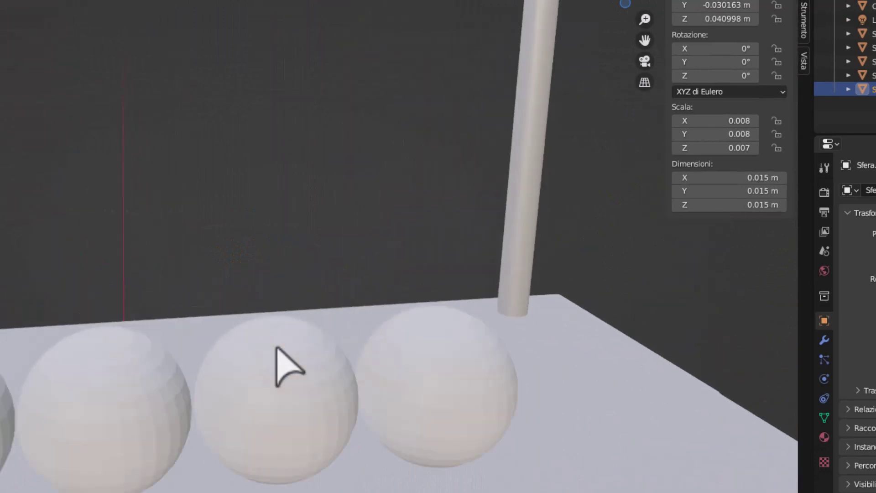
scroll(276, 348, "down", 3)
scroll(283, 365, "down", 5)
scroll(283, 365, "down", 2)
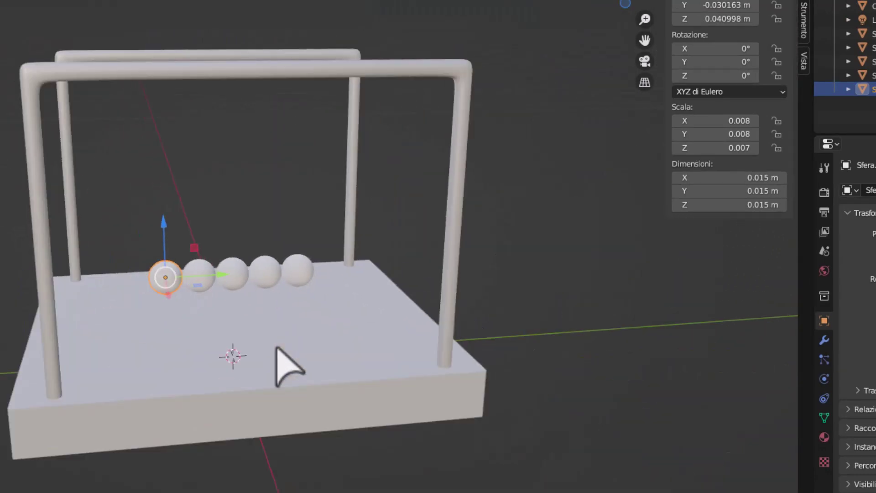
scroll(285, 365, "up", 2)
mouse_move(287, 366)
middle_mouse_down()
mouse_move(470, 308)
mouse_move(319, 310)
middle_mouse_up()
scroll(319, 310, "up", 3)
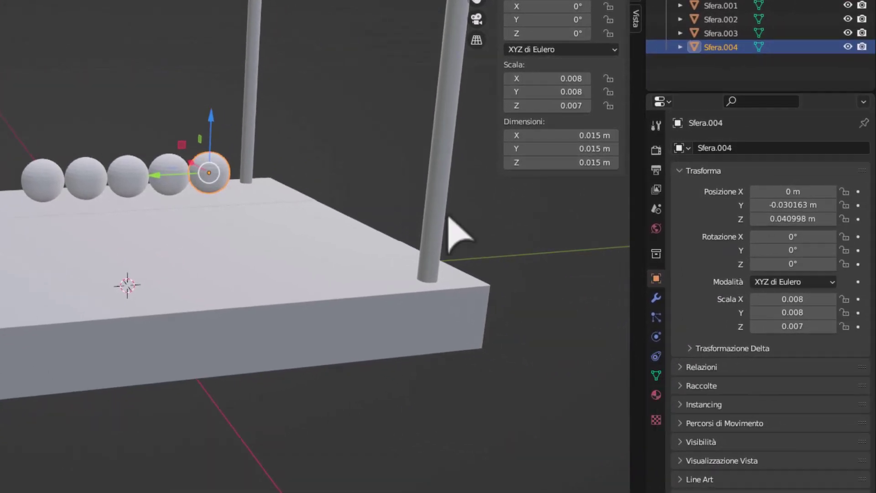
scroll(205, 173, "up", 4)
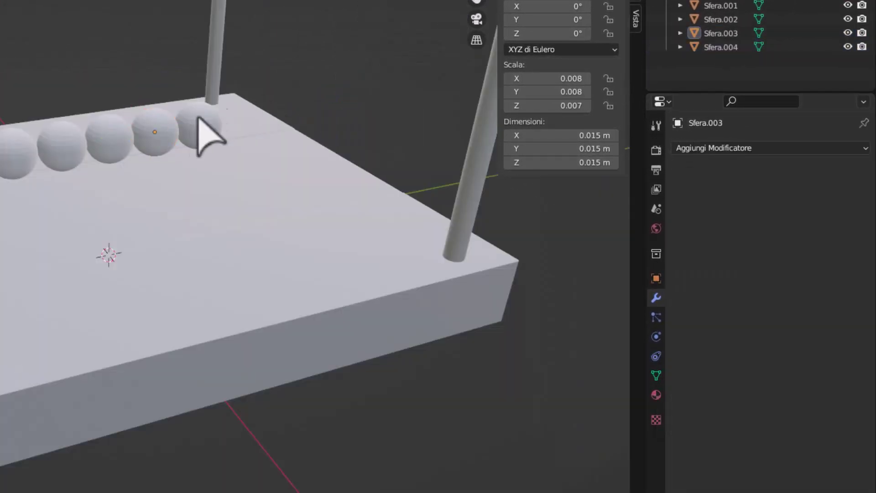
mouse_move(196, 136)
middle_mouse_down()
mouse_move(127, 133)
mouse_move(205, 143)
mouse_move(280, 119)
mouse_move(123, 137)
mouse_move(97, 113)
mouse_move(84, 118)
mouse_move(78, 146)
mouse_move(4, 172)
mouse_move(0, 192)
middle_mouse_up()
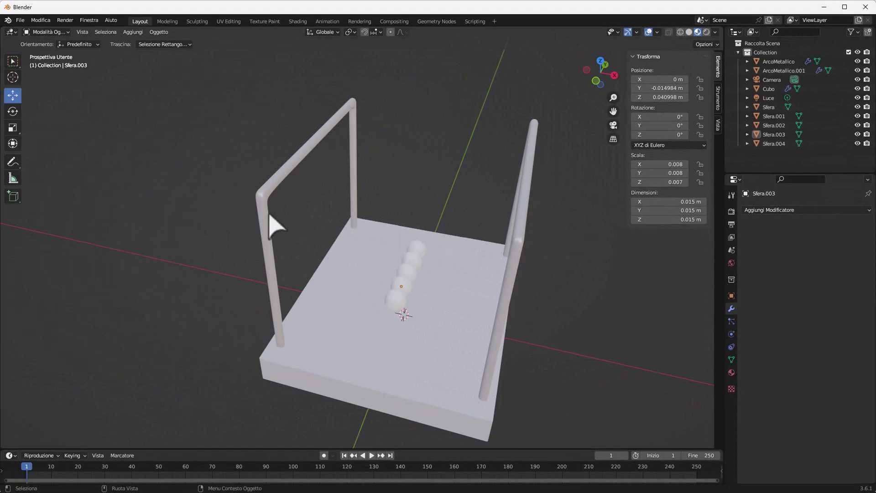
left_click(268, 197)
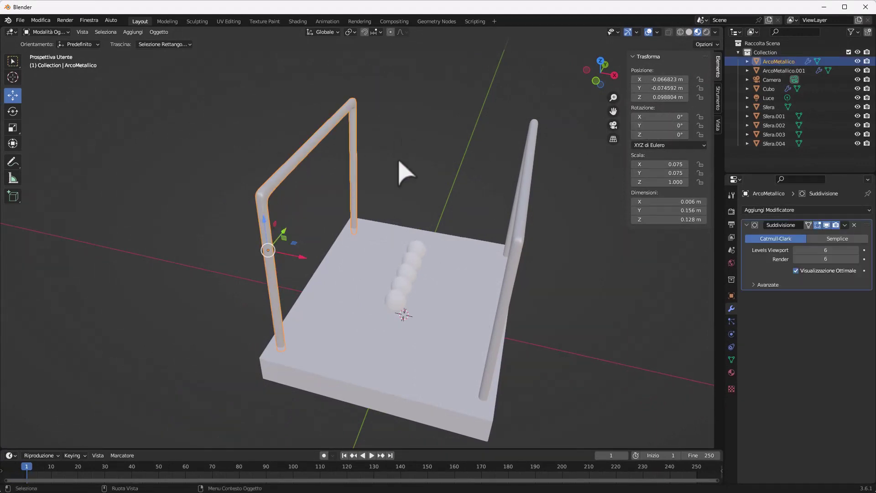
middle_click_drag(415, 195, 411, 270)
scroll(405, 260, "up", 2)
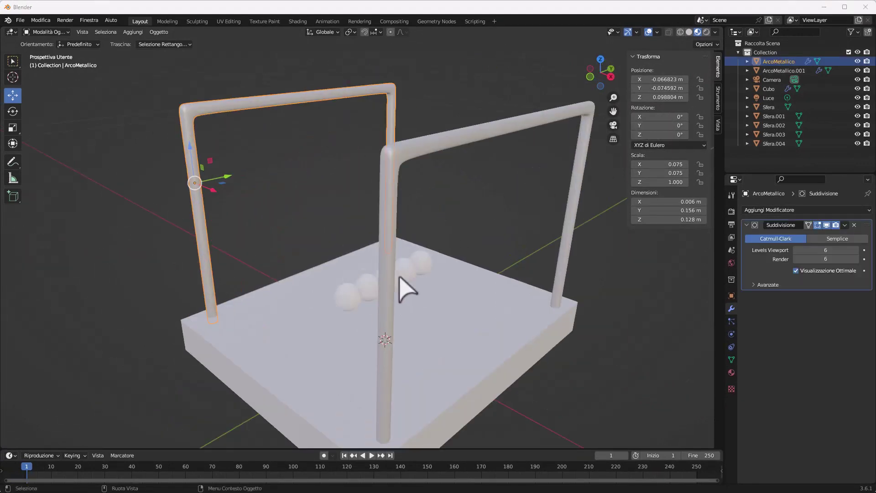
left_click(359, 309)
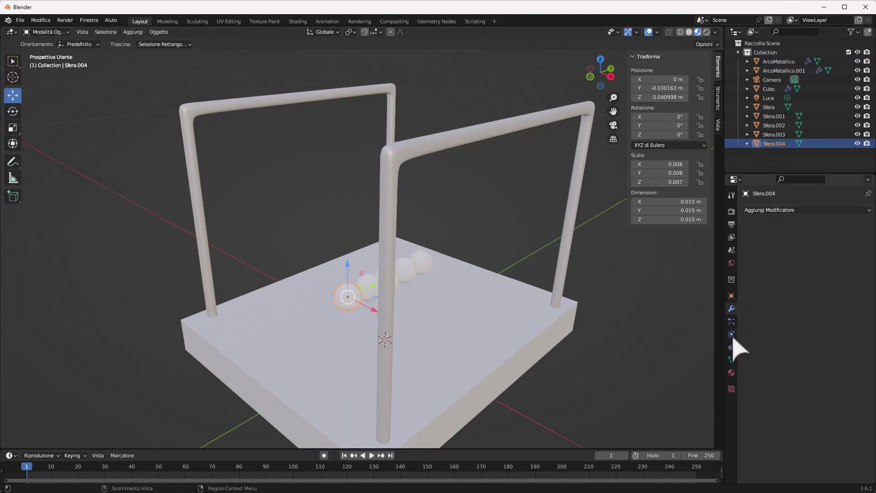
Assign the Metallo material to Sfera.004, Sfera.003 and Sfera.002
left_click(732, 372)
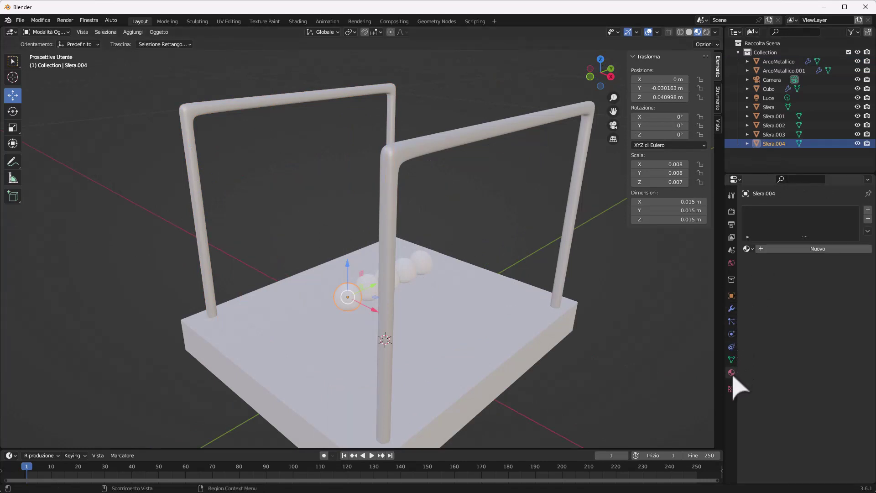
left_click(748, 249)
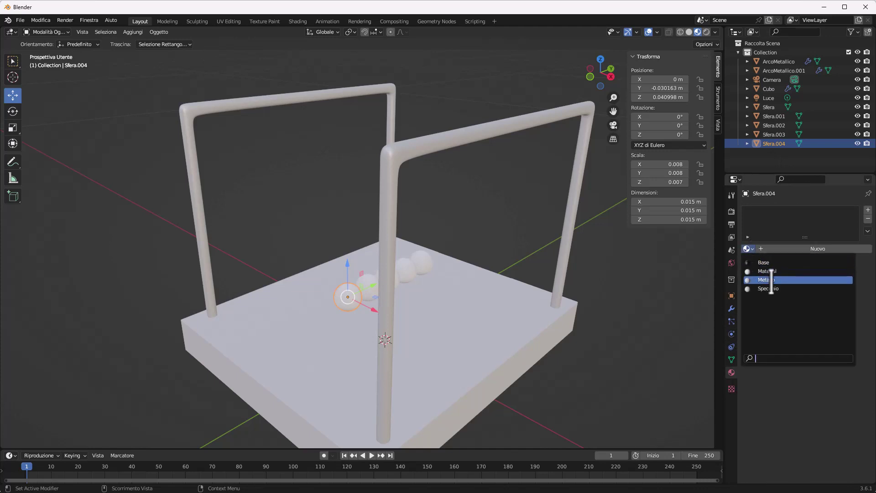
left_click(772, 280)
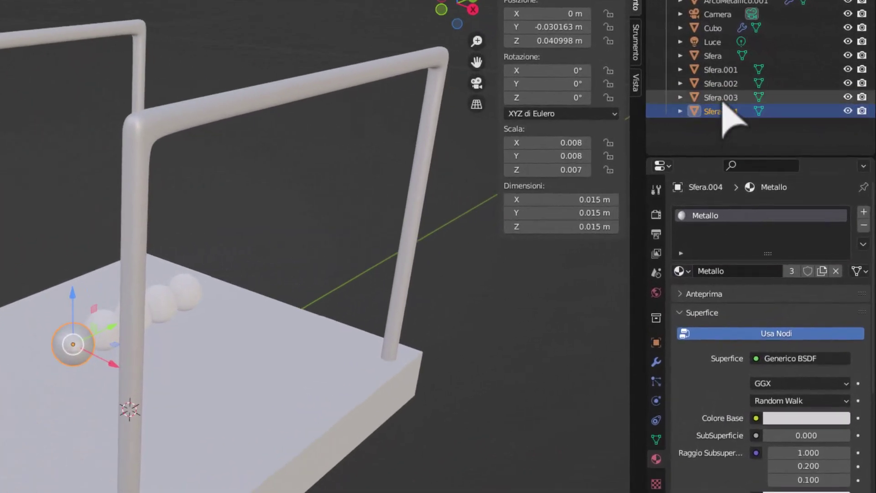
left_click(775, 134)
left_click(681, 271)
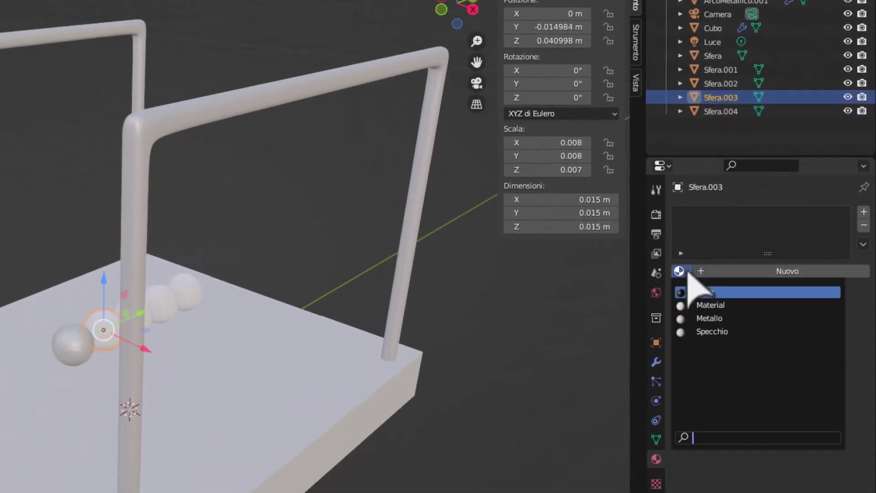
left_click(710, 318)
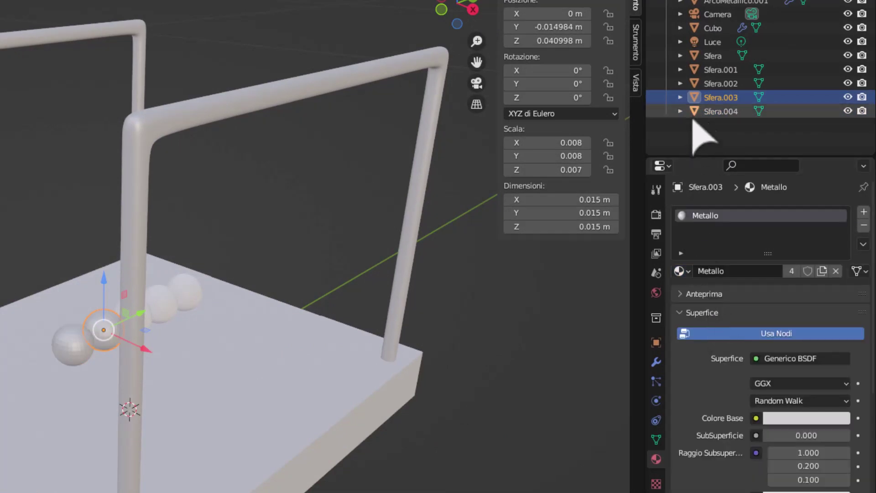
left_click(726, 84)
left_click(682, 271)
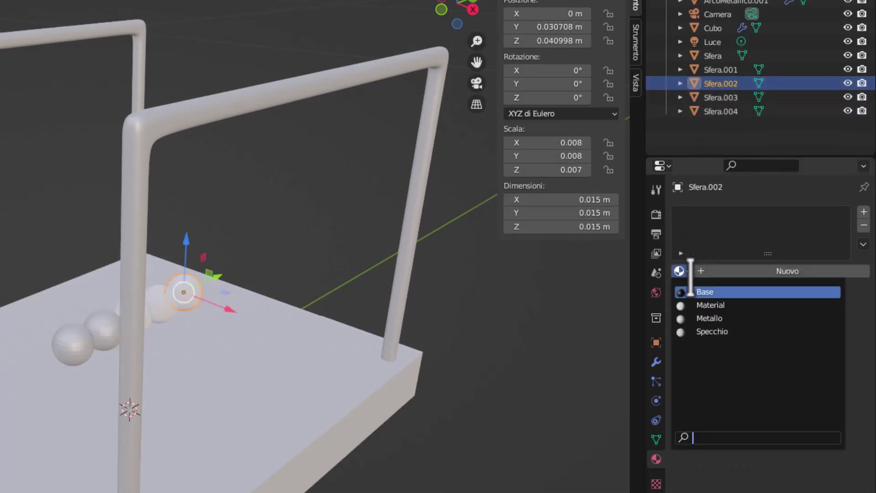
left_click(713, 318)
Assign the Metallo material to Sfera.001 and Sfera
left_click(720, 70)
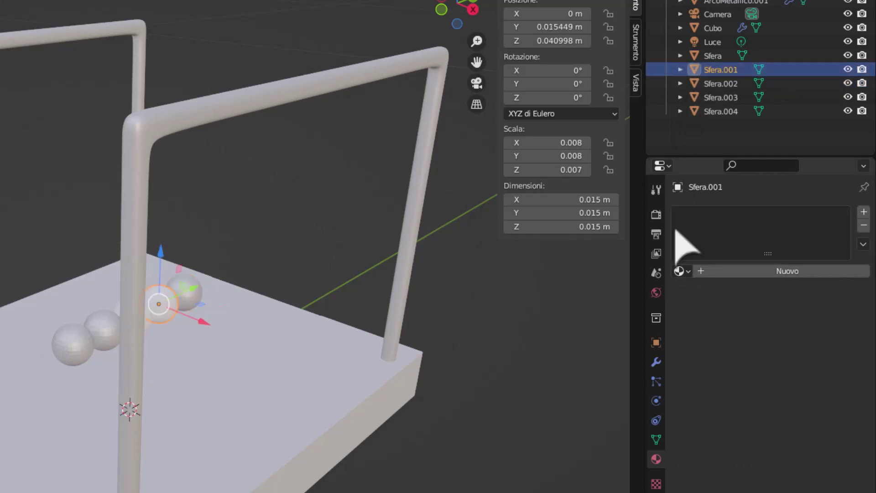
left_click(687, 274)
left_click(721, 317)
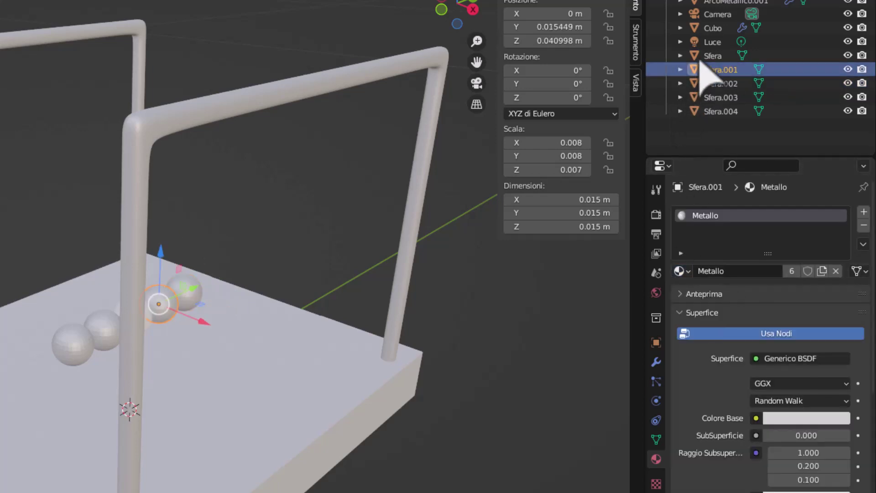
left_click(695, 56)
left_click(682, 271)
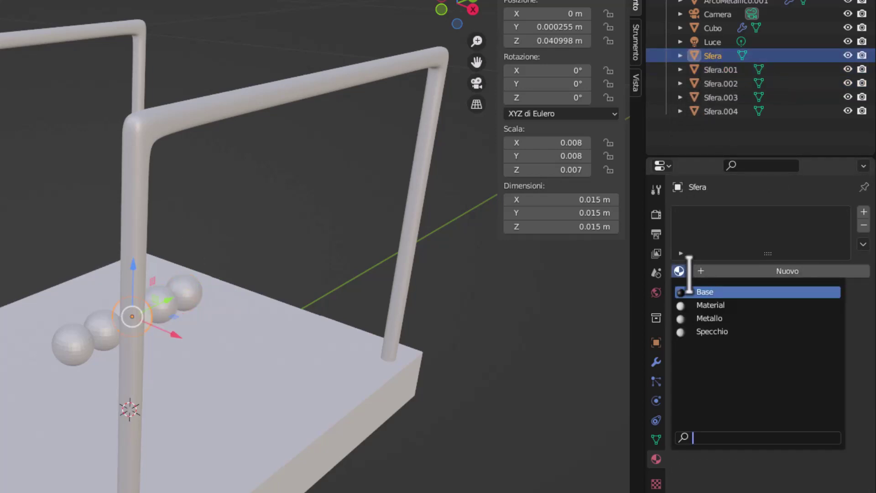
left_click(723, 318)
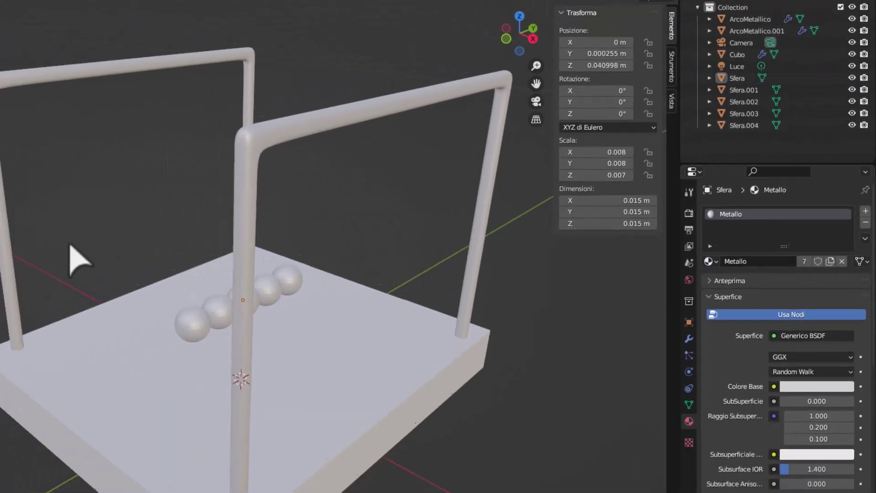
Switch the viewport to solid shading and orbit to an oblique top-down view
middle_click_drag(71, 247, 286, 248)
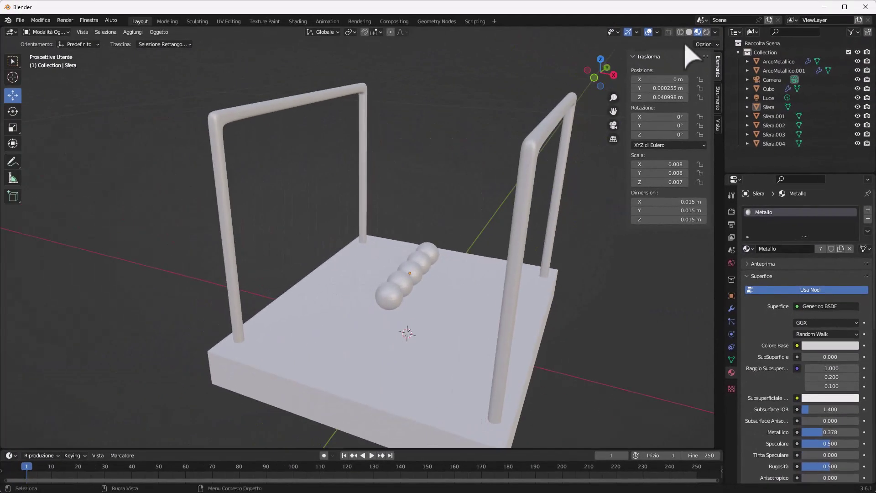
left_click(692, 33)
middle_click_drag(573, 155, 514, 180)
mouse_move(301, 235)
middle_mouse_down()
mouse_move(402, 254)
mouse_move(377, 240)
mouse_move(312, 248)
middle_mouse_up()
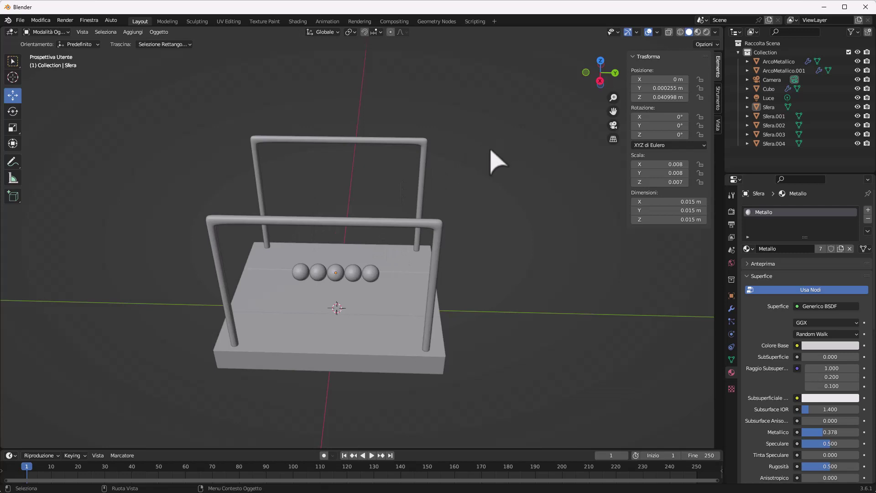
mouse_move(475, 186)
middle_mouse_down()
mouse_move(348, 196)
mouse_move(332, 169)
middle_mouse_up()
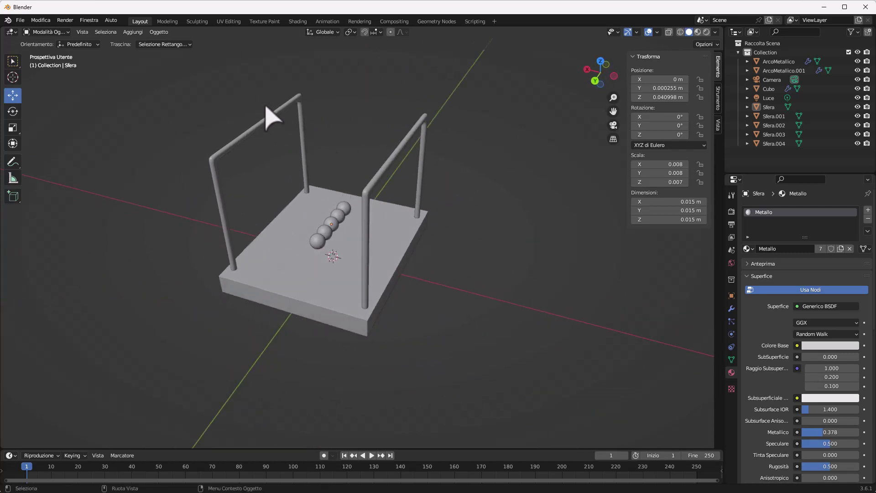
Glance at the Add menu, then select the second arch ArcoMetallico.001
left_click(133, 32)
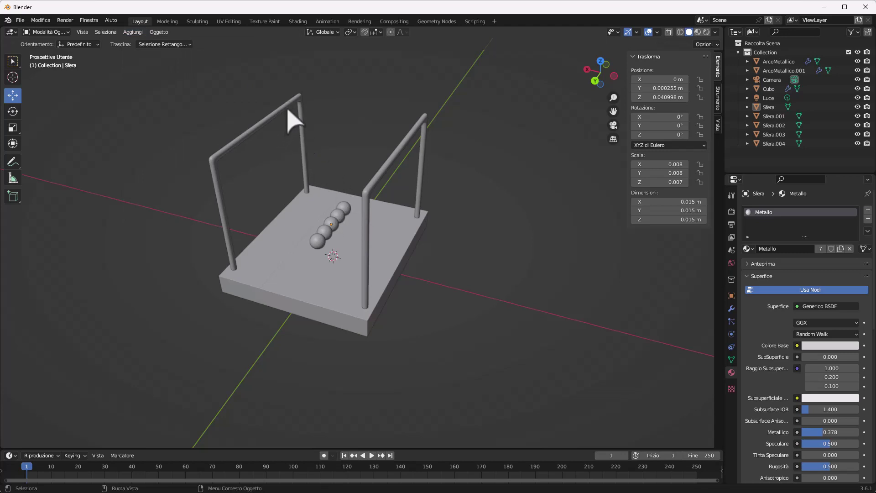
scroll(287, 114, "up", 3)
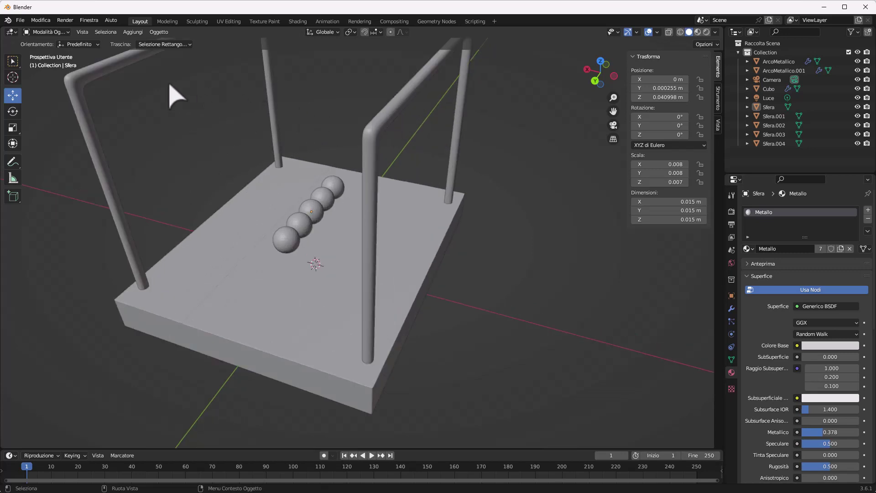
left_click(112, 70)
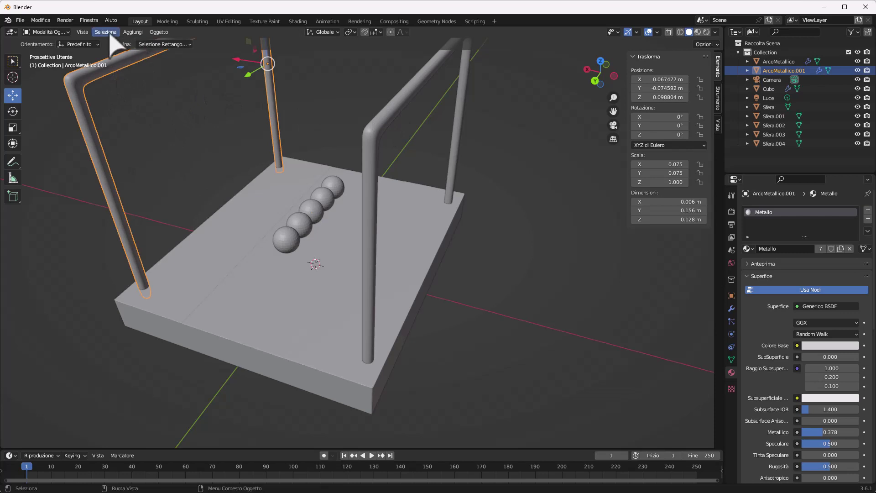
Put ArcoMetallico.001 into Edit Mode and inspect it from the right and oblique angles
left_click(46, 32)
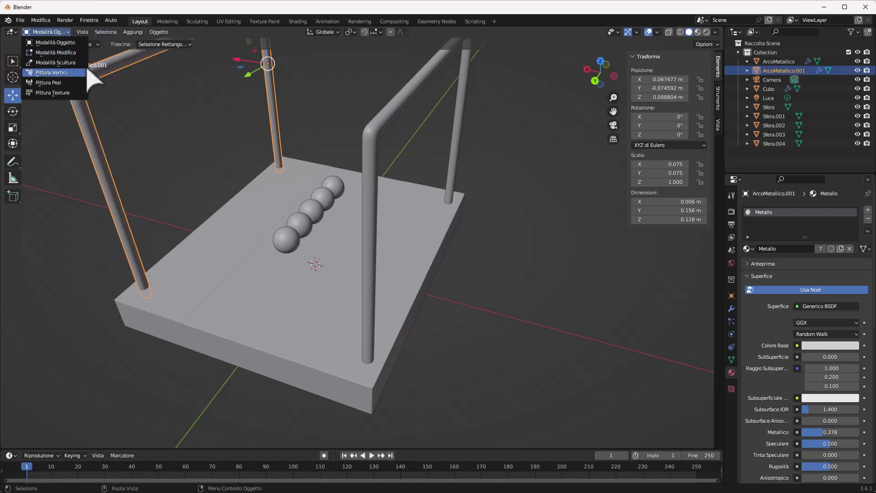
left_click(69, 52)
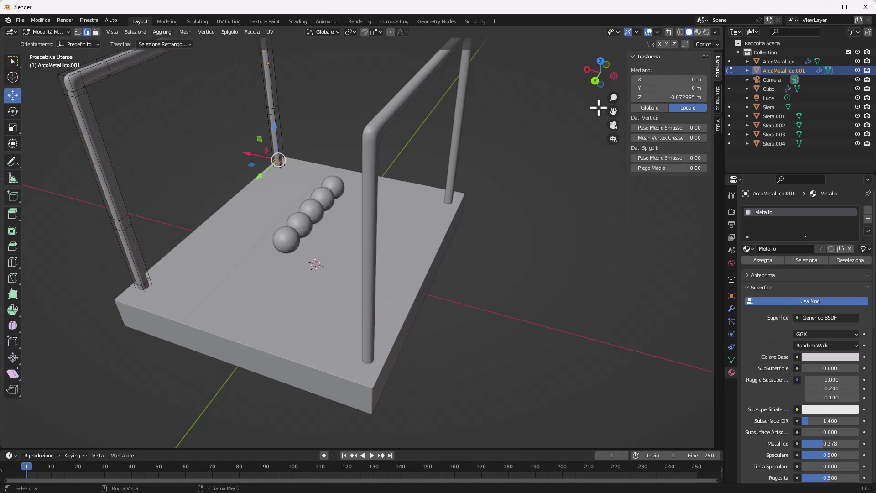
left_click_drag(598, 108, 648, 189)
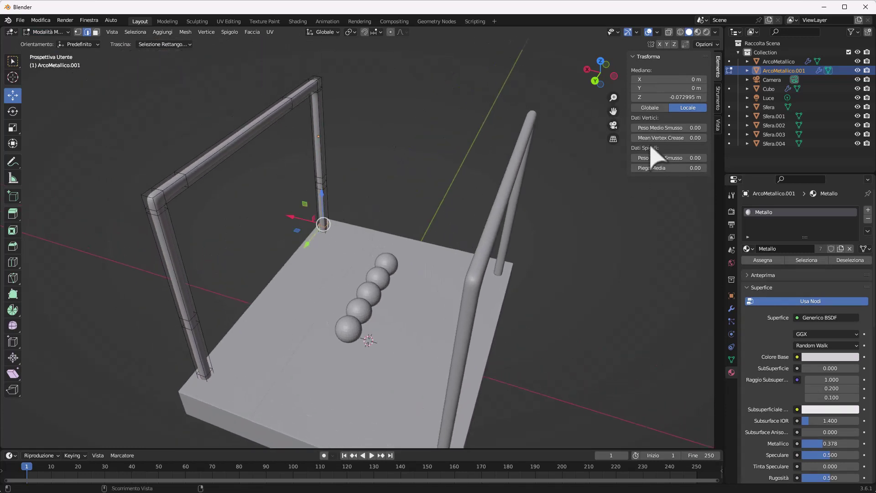
left_click(588, 71)
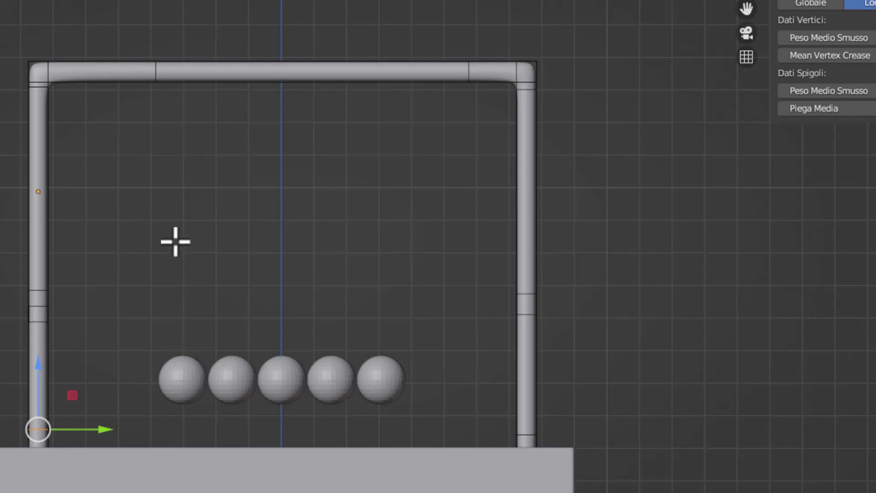
middle_click_drag(174, 241, 284, 304)
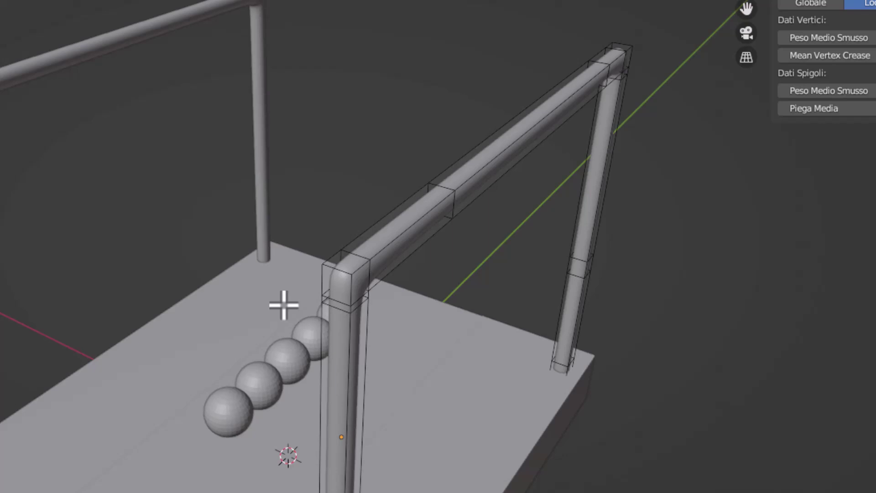
mouse_move(401, 276)
middle_mouse_down()
mouse_move(255, 248)
mouse_move(297, 259)
mouse_move(284, 245)
middle_mouse_up()
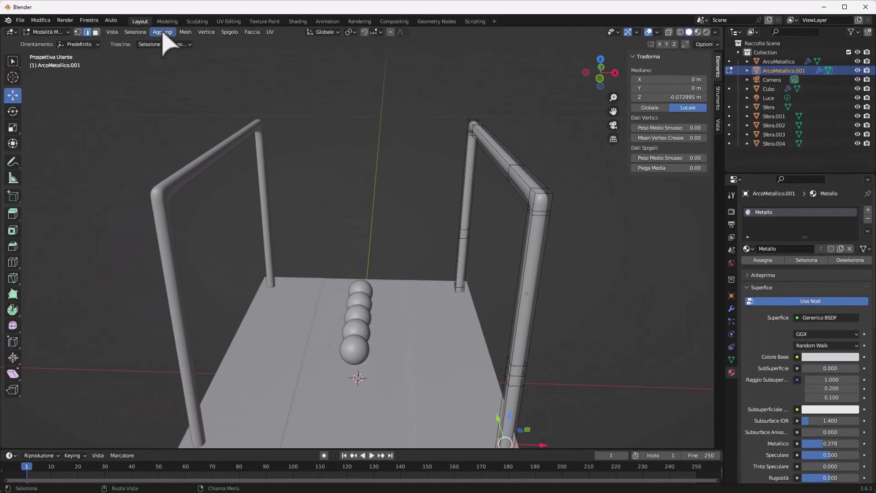
left_click(162, 32)
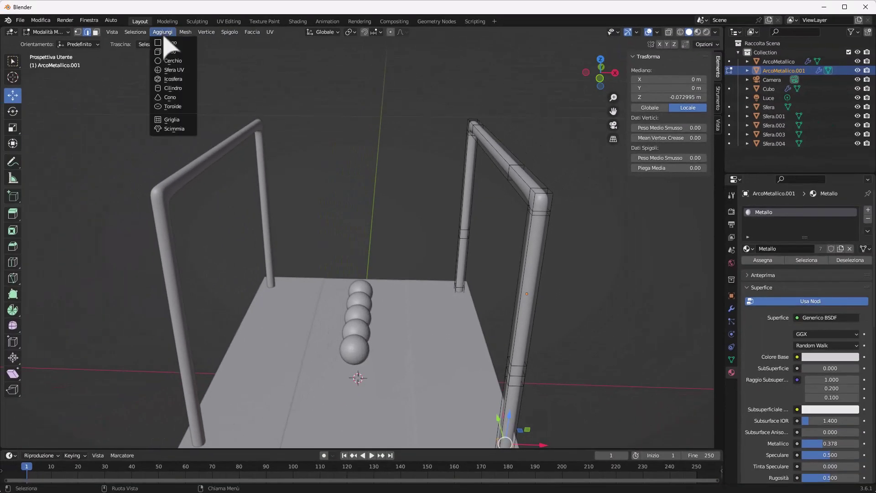
left_click(180, 88)
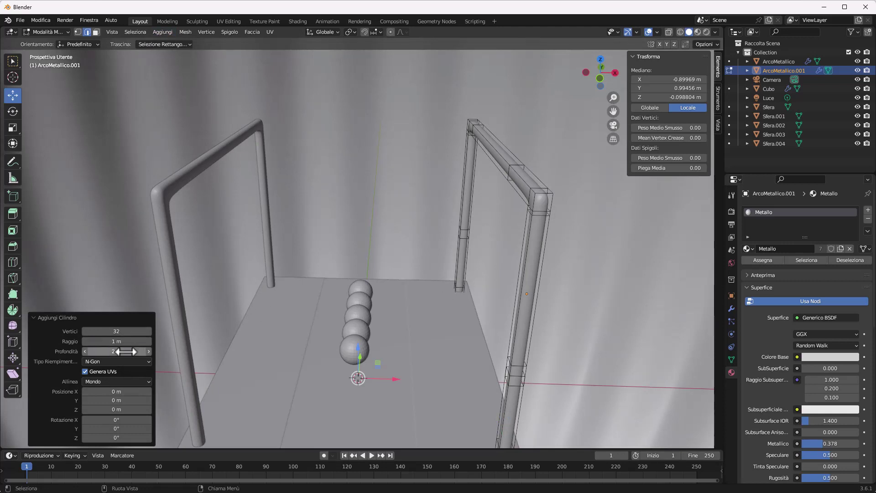
left_click_drag(123, 341, 87, 341)
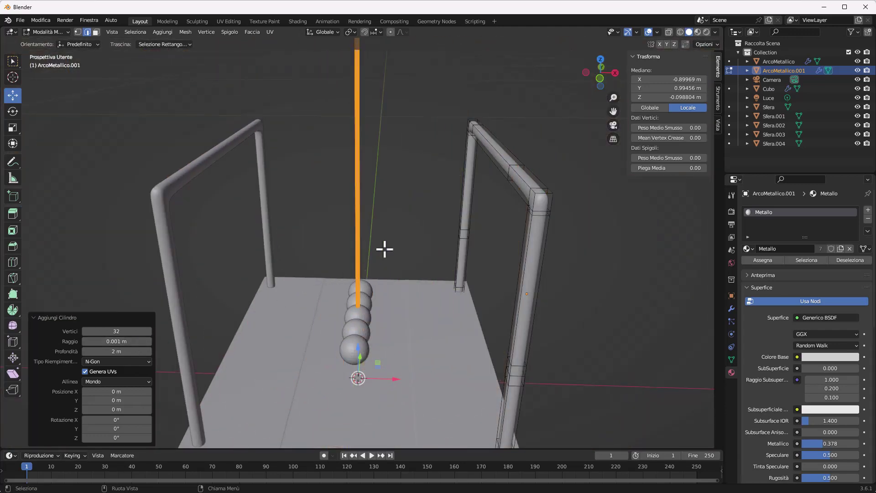
middle_click_drag(385, 248, 378, 222)
left_click(385, 210)
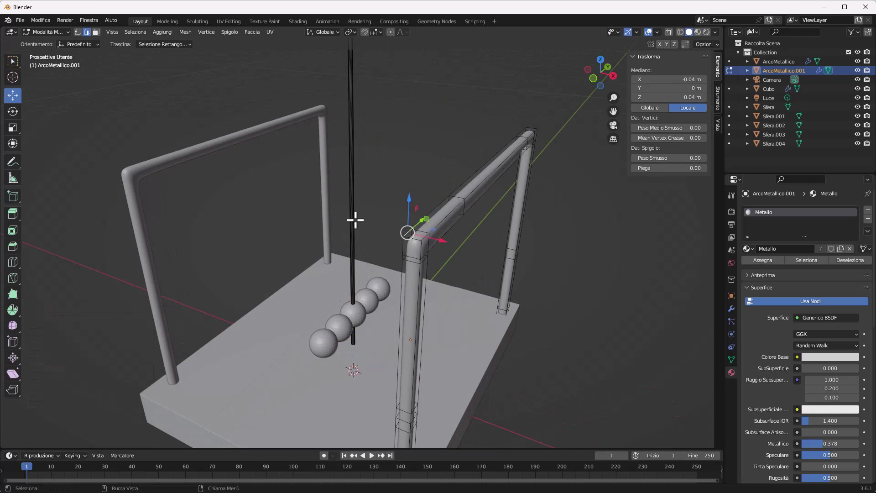
left_click(352, 220)
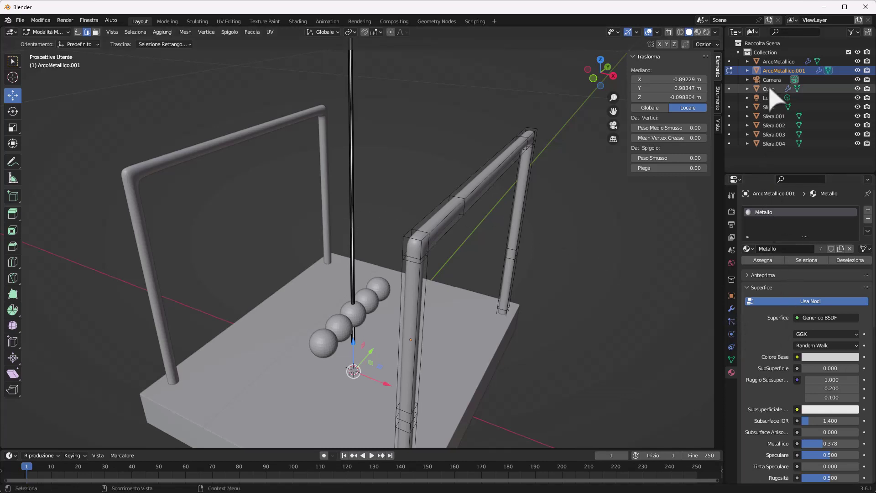
key("ctrl+z")
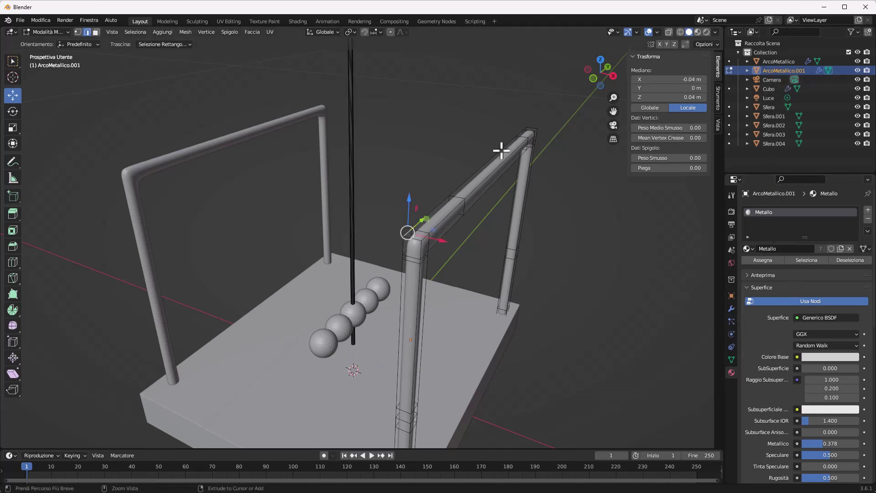
left_click(355, 165)
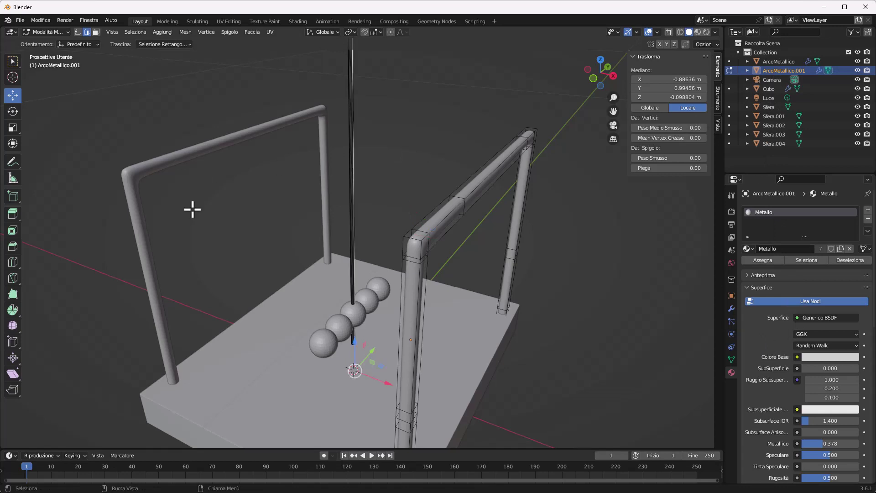
left_click(58, 33)
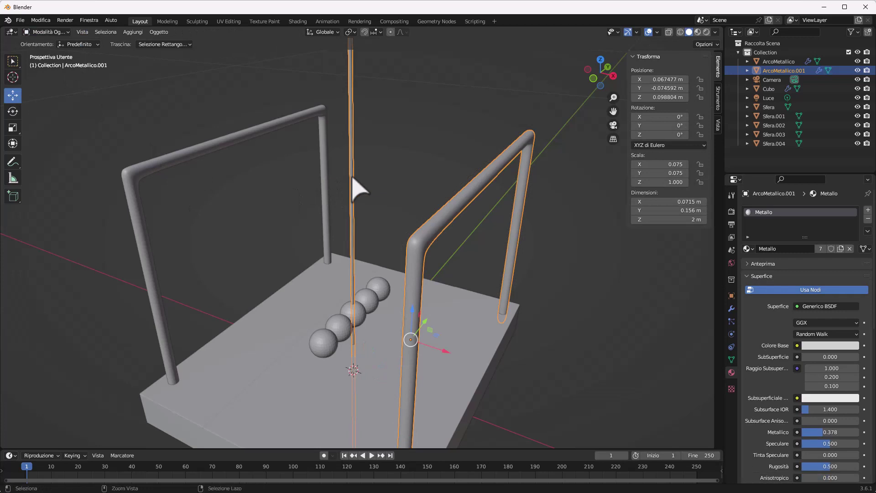
key("Tab")
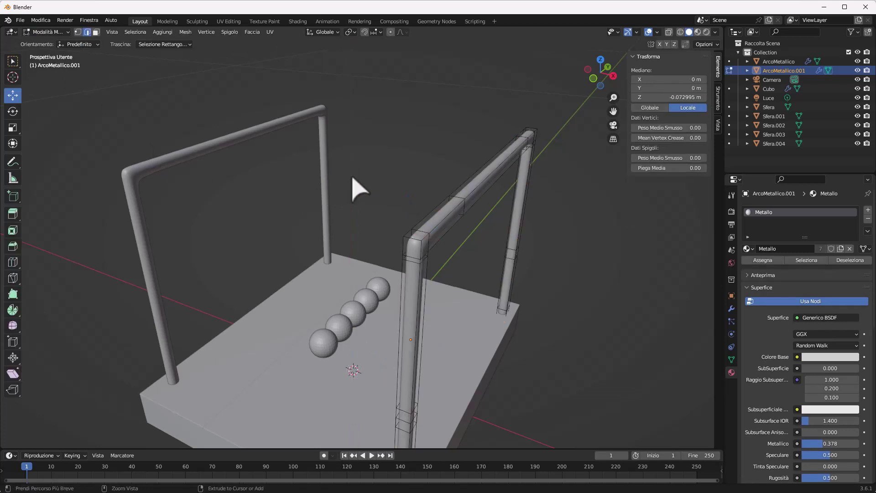
Return to Object Mode, deselect everything and add a cylinder at the origin
left_click(46, 31)
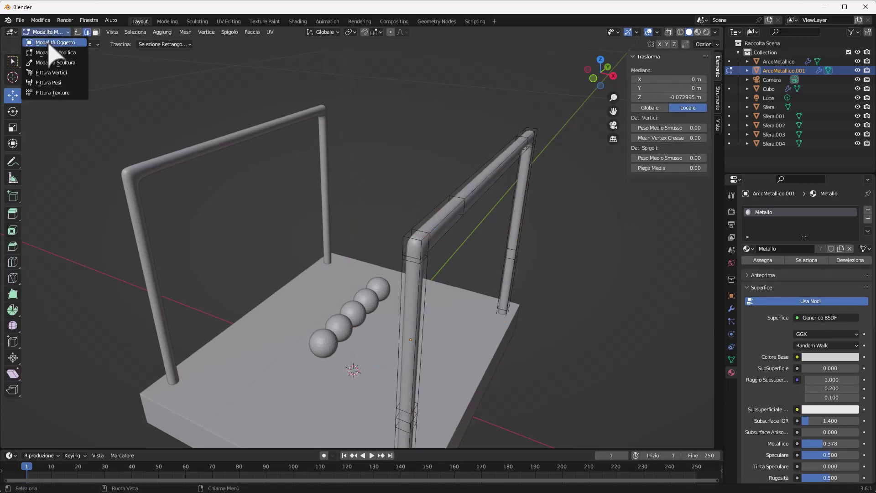
left_click(58, 43)
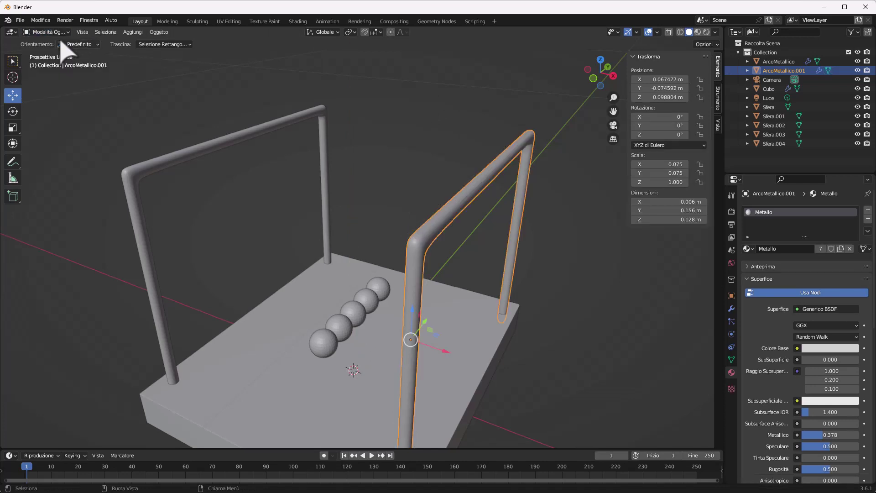
left_click(754, 158)
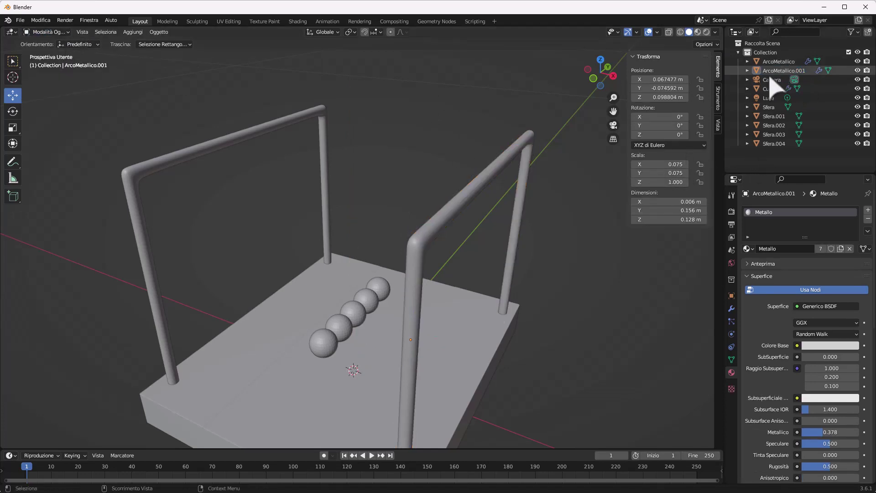
left_click(132, 32)
mouse_move(140, 43)
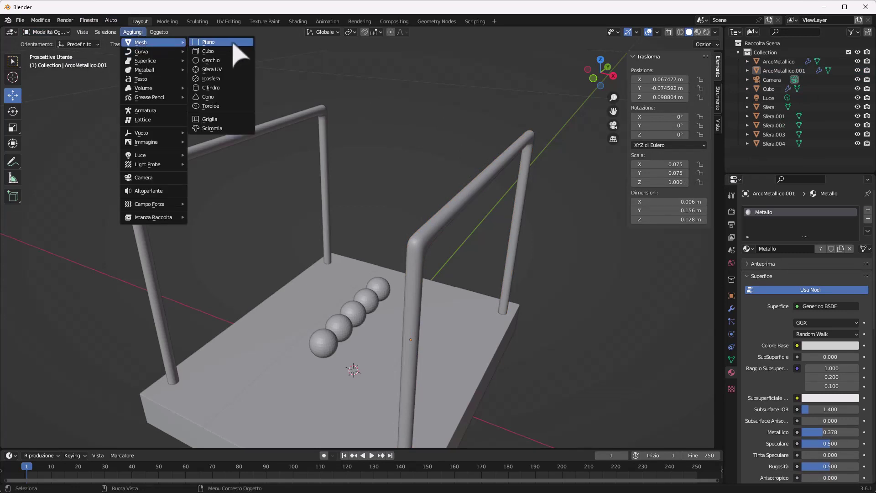
left_click(226, 89)
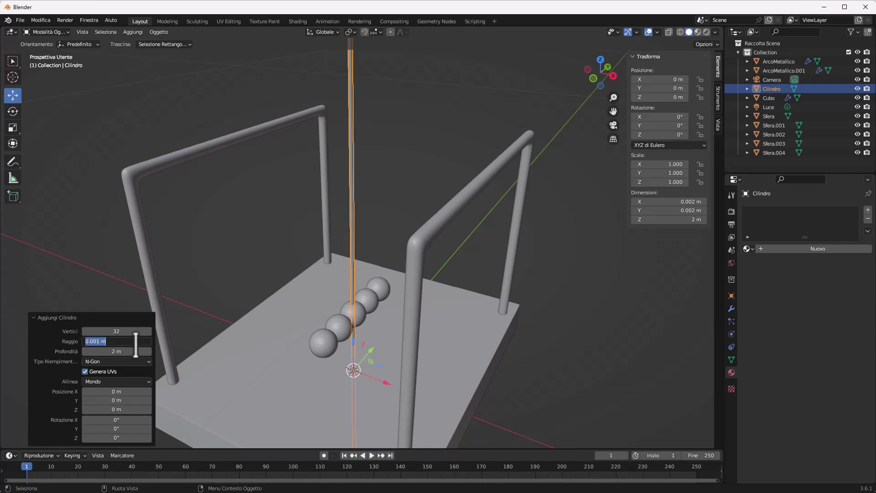
Set the cylinder's radius to 0.001 m and depth to 0.15 m
left_click_drag(123, 351, 521, 234)
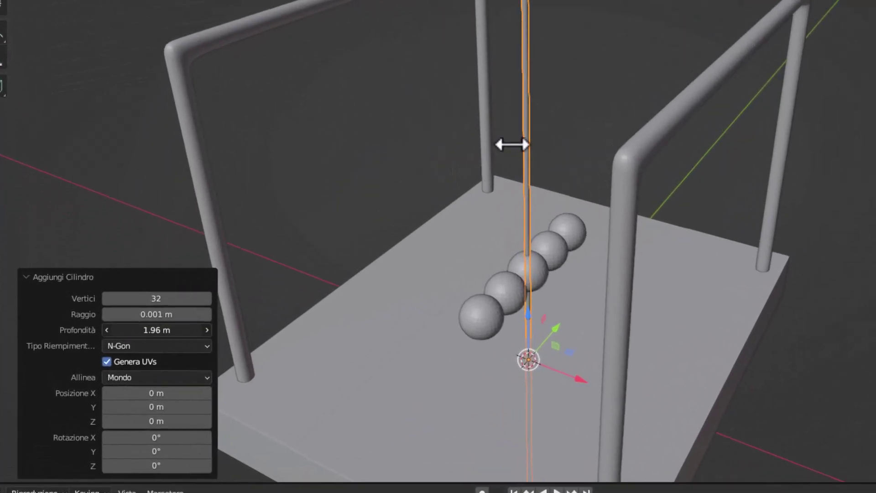
mouse_move(825, 136)
left_mouse_down()
mouse_move(730, 137)
mouse_move(754, 138)
left_mouse_up()
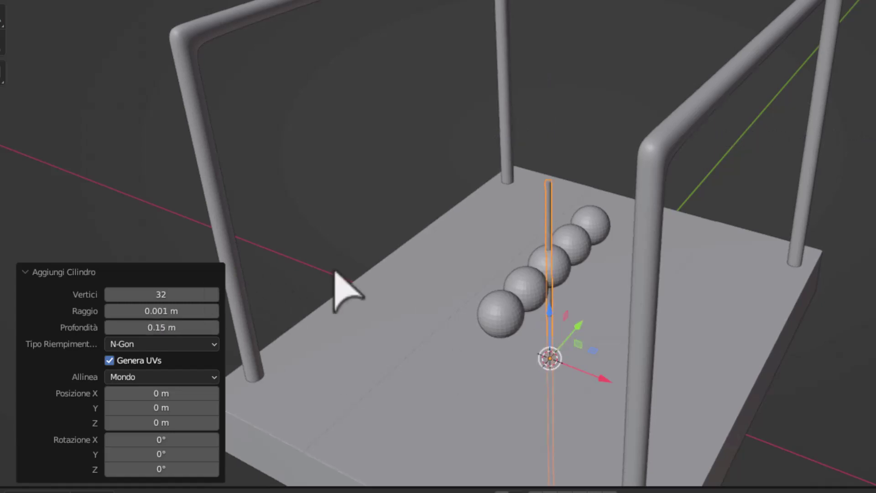
scroll(551, 250, "up", 1)
scroll(551, 250, "up", 4)
scroll(562, 289, "up", 2)
scroll(533, 289, "down", 3)
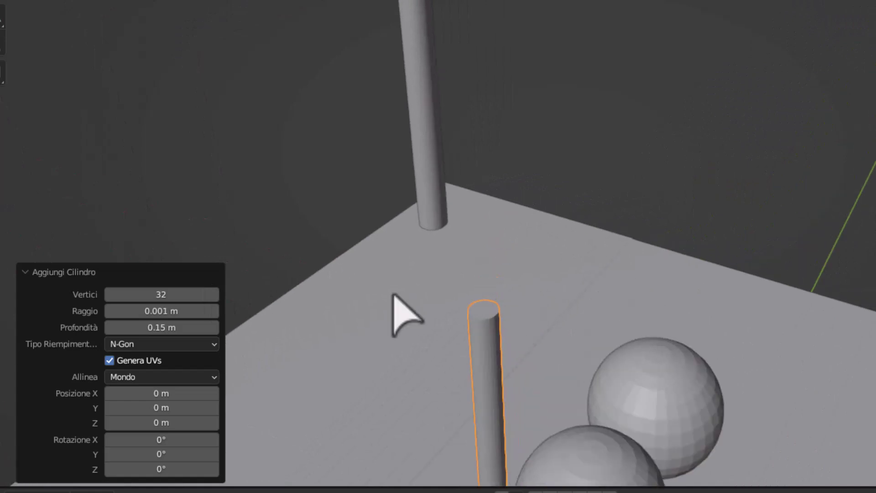
middle_click_drag(371, 336, 433, 327)
scroll(432, 327, "down", 4)
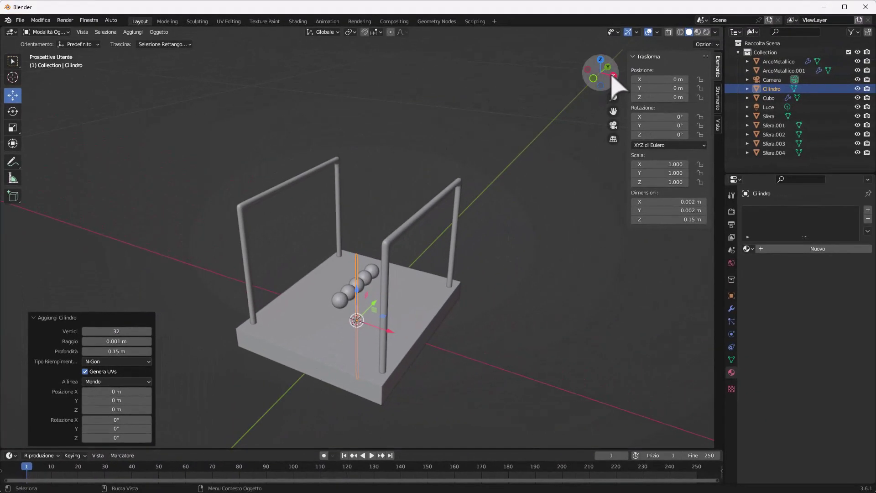
From the right view, raise the thin cylinder toward the arch top
left_click(614, 76)
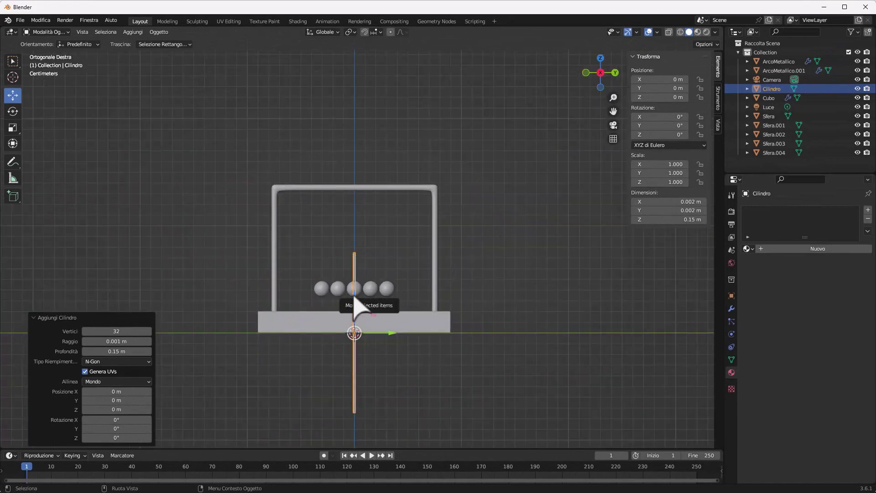
left_click_drag(358, 296, 358, 230)
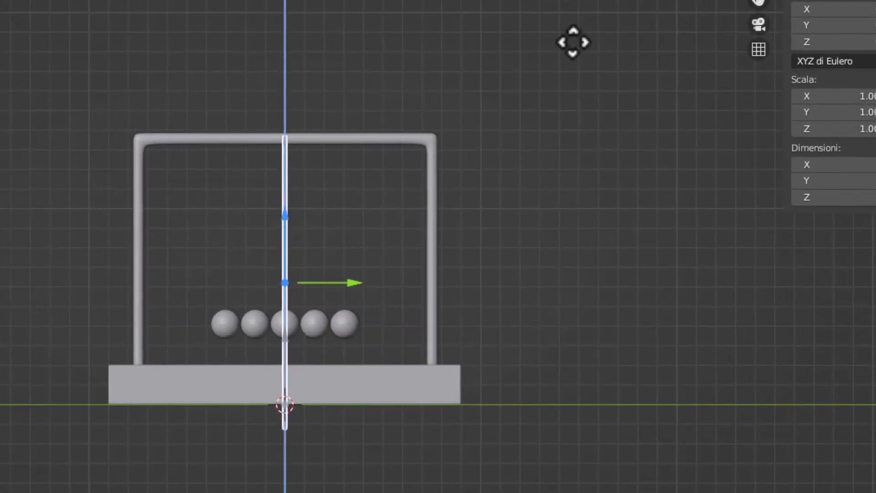
left_click(572, 40)
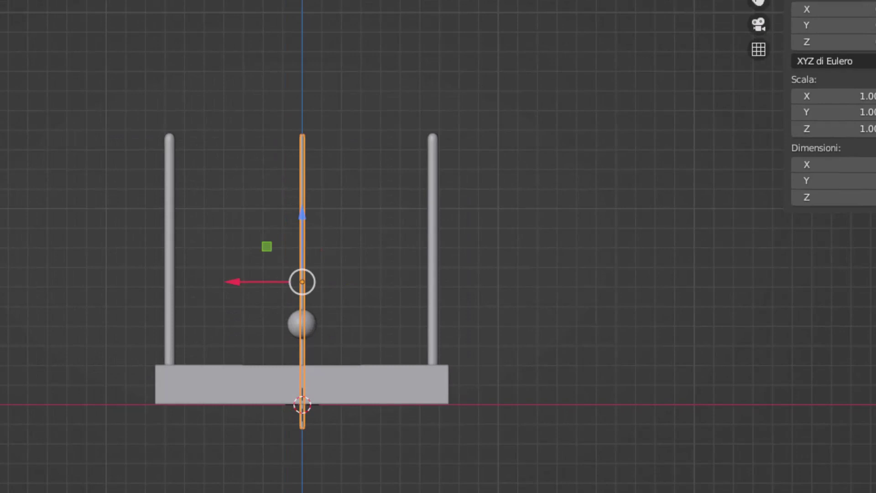
scroll(362, 234, "up", 2)
scroll(362, 234, "up", 2)
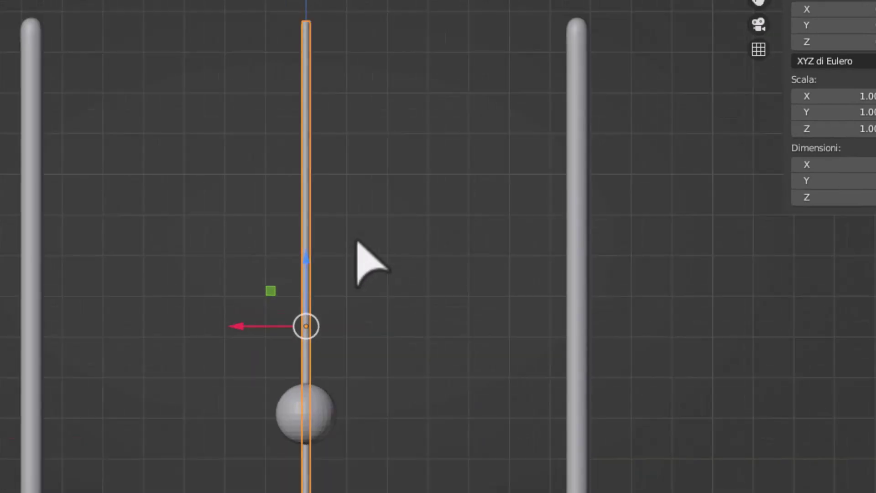
Tilt the rod -36.25° about Y and move it until its top meets the right arch post
key("shift+space")
key("r")
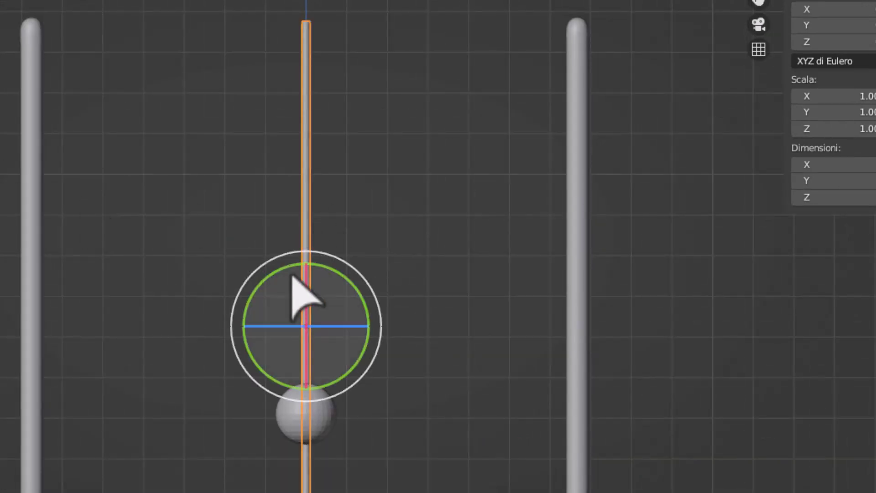
mouse_move(327, 269)
left_mouse_down()
mouse_move(368, 282)
mouse_move(377, 302)
left_mouse_up()
key("shift+space")
key("g")
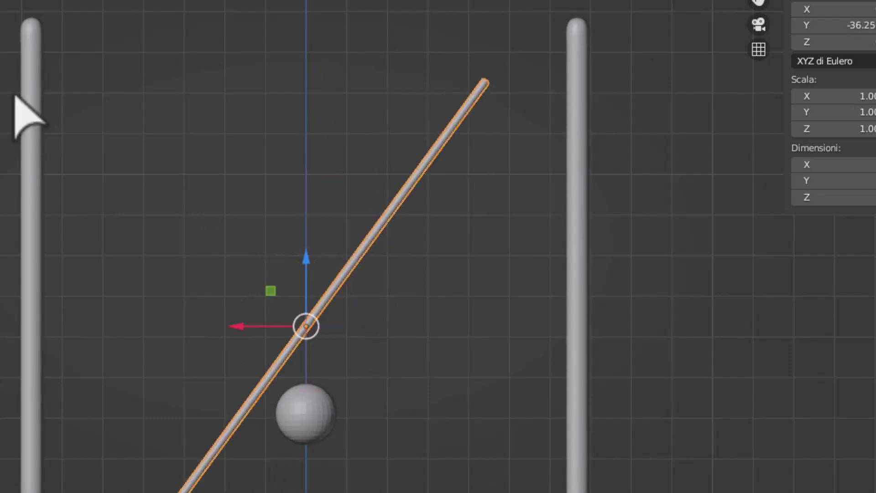
left_click_drag(302, 256, 325, 226)
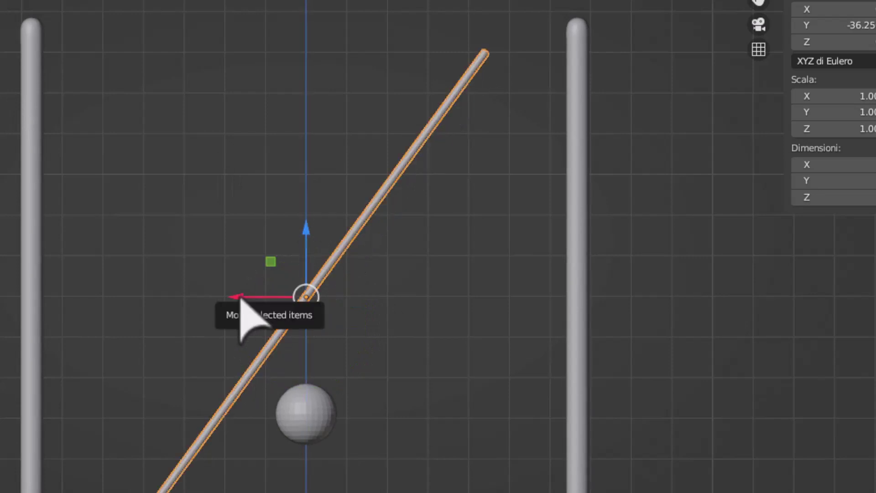
left_click_drag(242, 298, 319, 297)
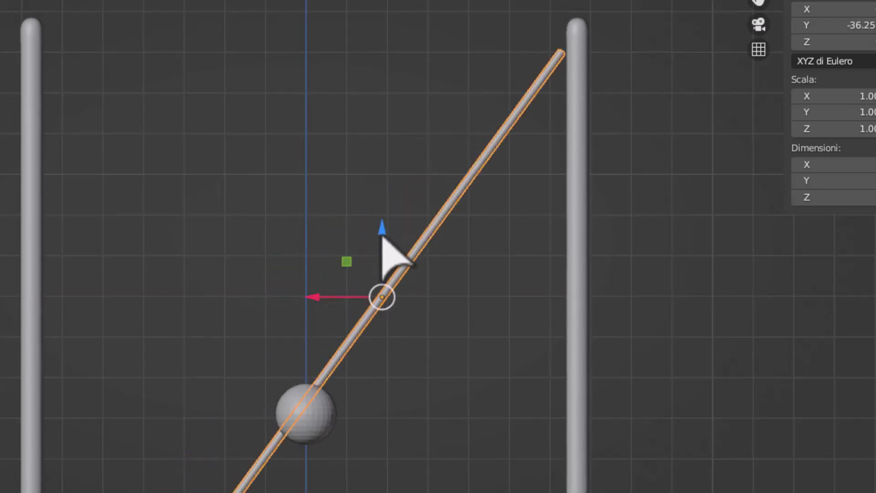
left_click_drag(382, 232, 391, 207)
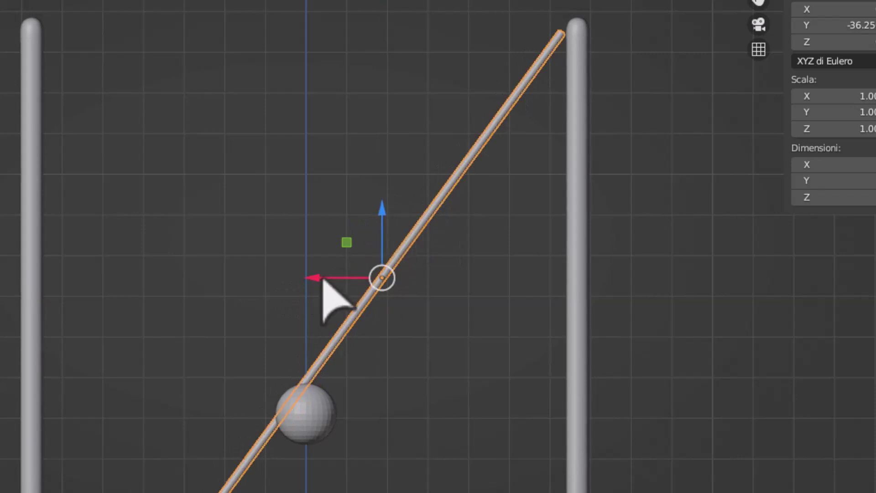
left_click_drag(319, 277, 336, 277)
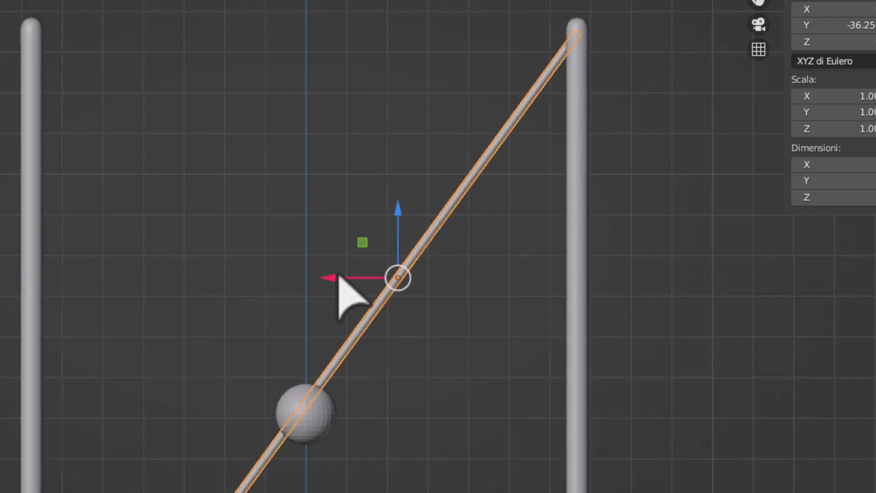
Raise the rod slightly and close the cradle reference photo
left_click_drag(400, 215, 399, 207)
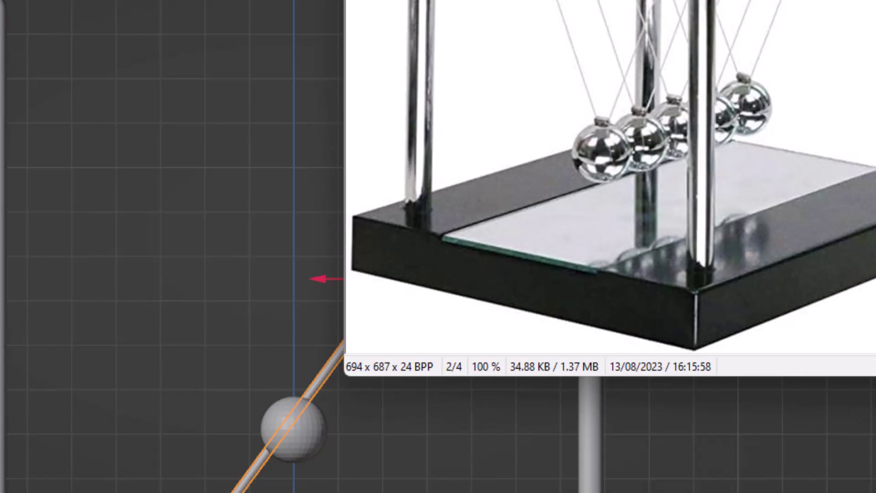
key("Escape")
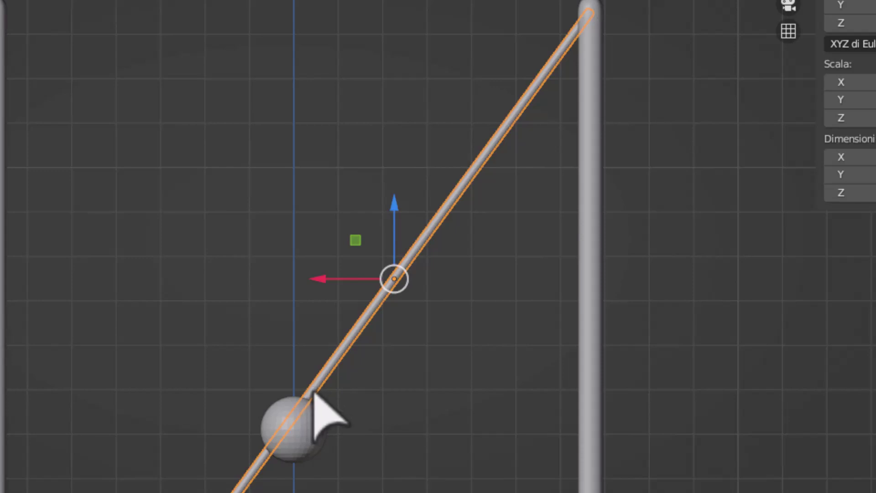
scroll(313, 429, "up", 1)
scroll(313, 440, "up", 1)
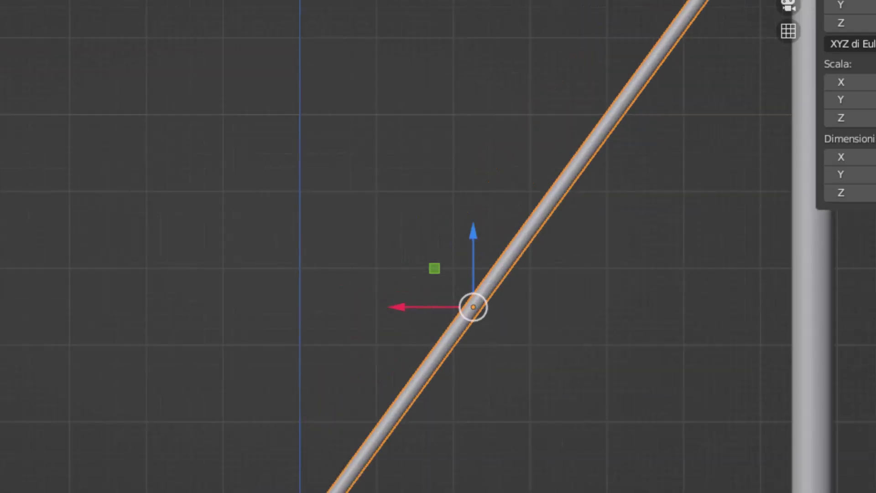
scroll(351, 433, "down", 2)
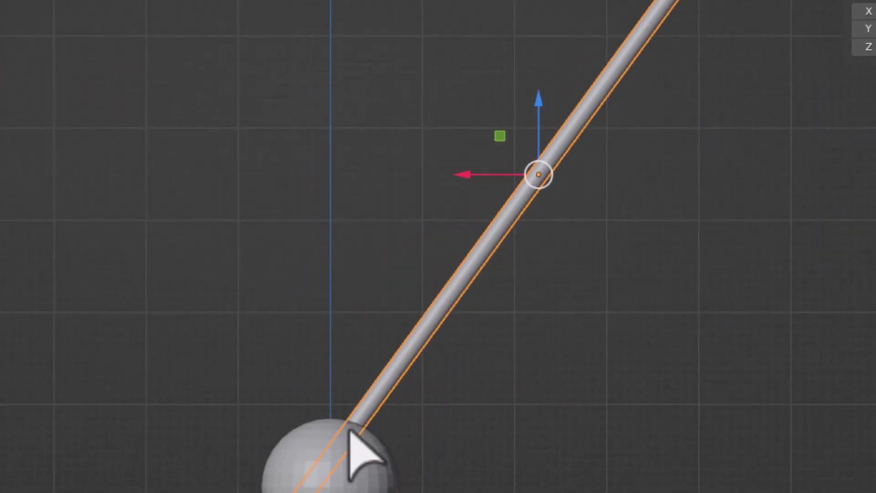
scroll(351, 432, "up", 1)
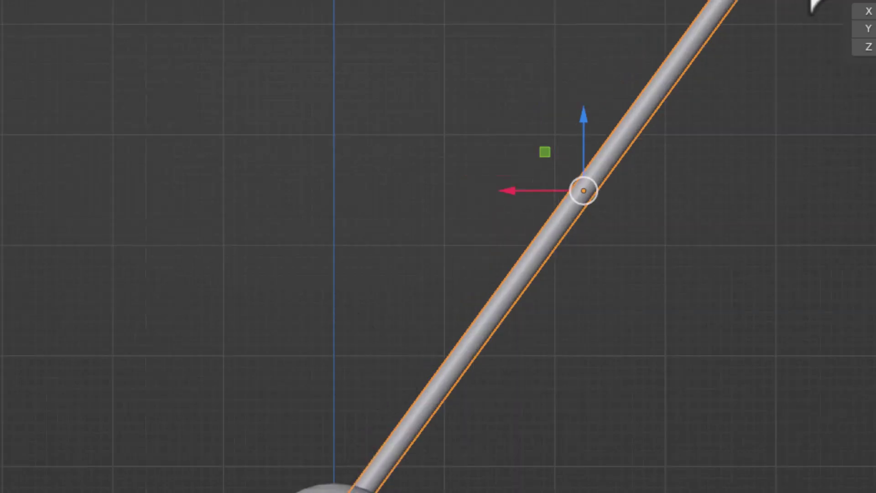
scroll(438, 247, "down", 2)
scroll(438, 247, "up", 2)
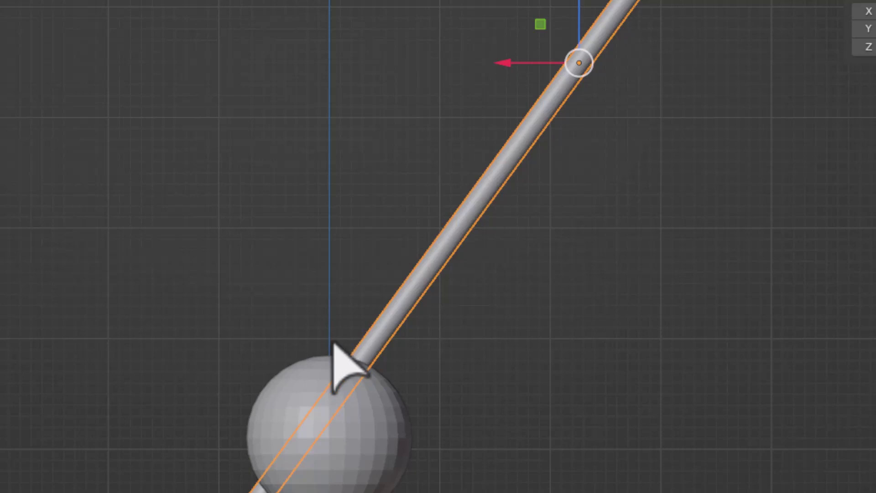
scroll(333, 336, "down", 1)
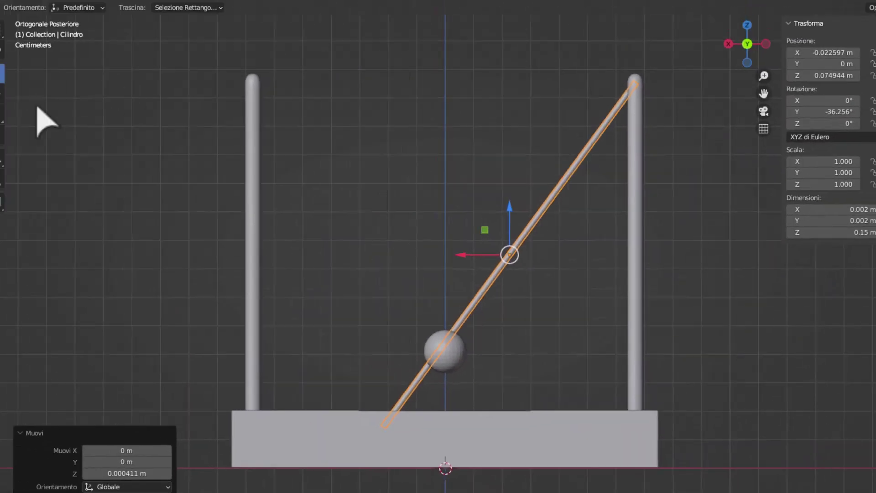
Tilt the rod more steeply and shift it slightly along X
left_click(14, 110)
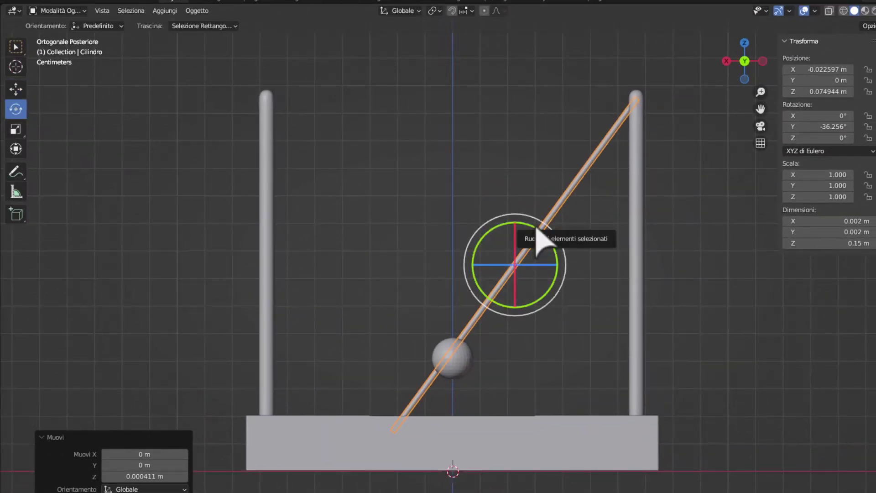
left_click_drag(538, 227, 514, 215)
left_click(16, 89)
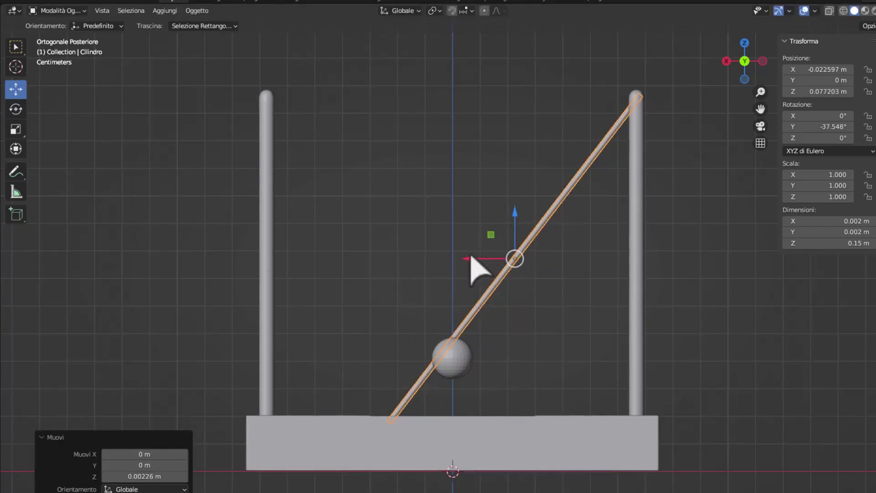
left_click_drag(466, 258, 462, 255)
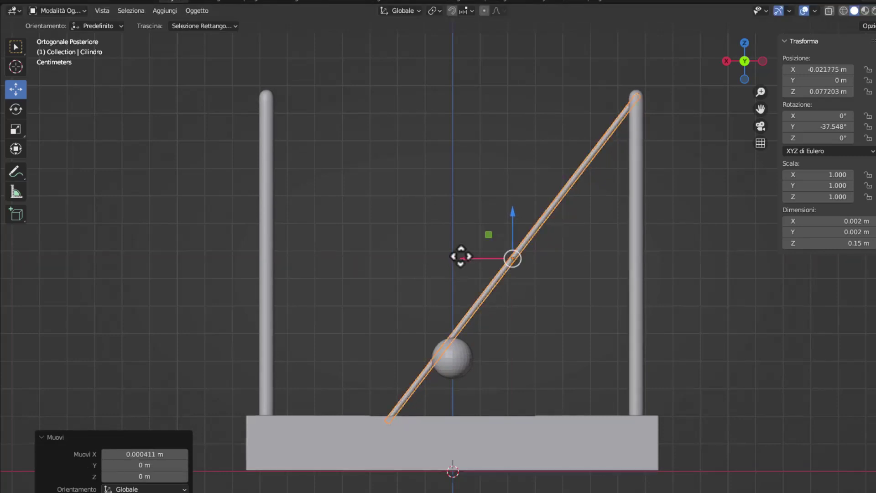
left_click(16, 108)
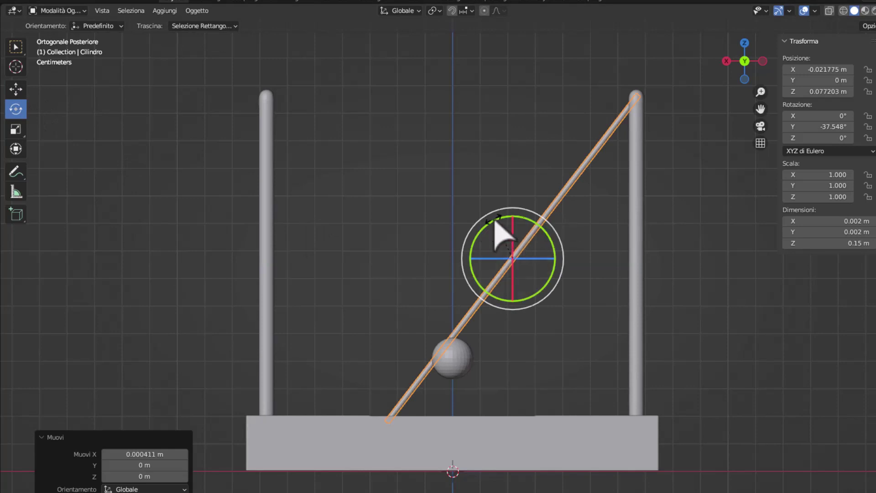
left_click_drag(496, 224, 493, 221)
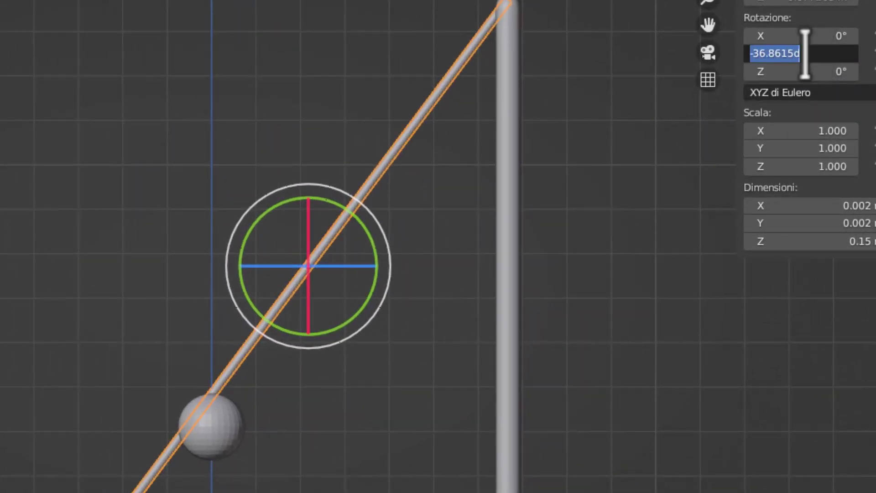
Set the rod's Y rotation to exactly -36° and nudge it up and right to the arch top
left_click(795, 54)
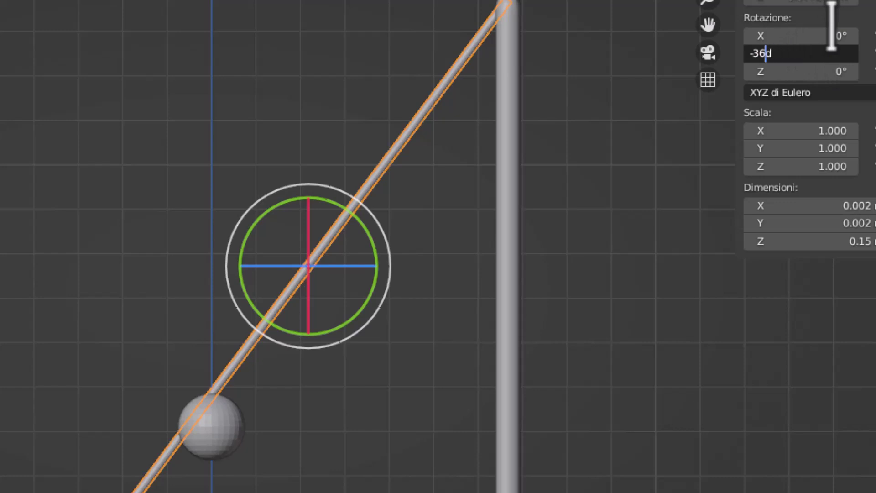
key("Return")
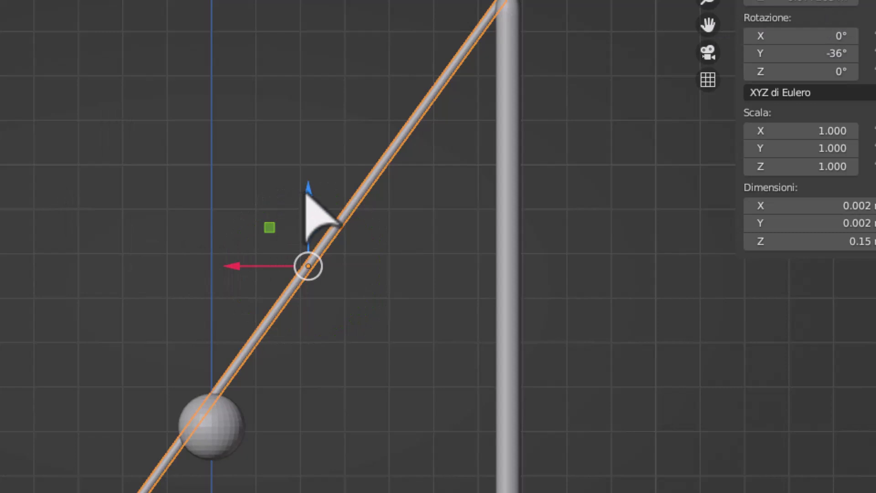
left_click_drag(305, 192, 303, 198)
left_click_drag(237, 269, 245, 268)
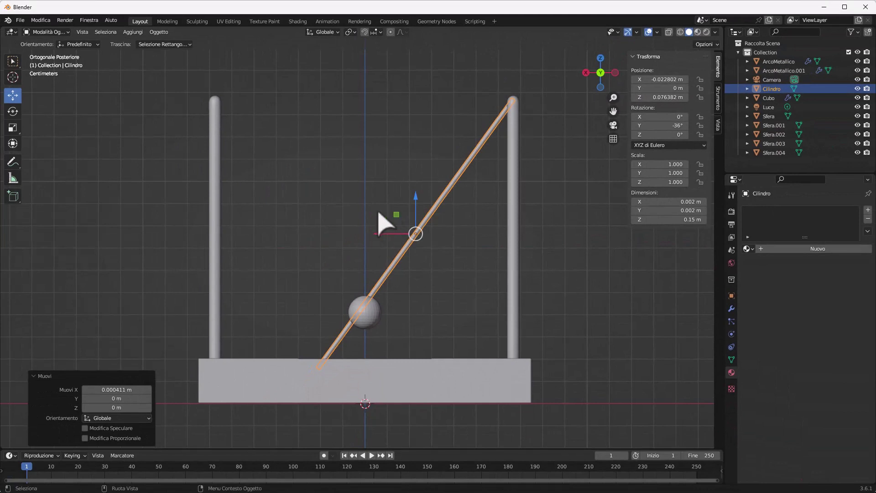
mouse_move(377, 221)
middle_mouse_down()
mouse_move(401, 231)
mouse_move(368, 245)
mouse_move(390, 247)
middle_mouse_up()
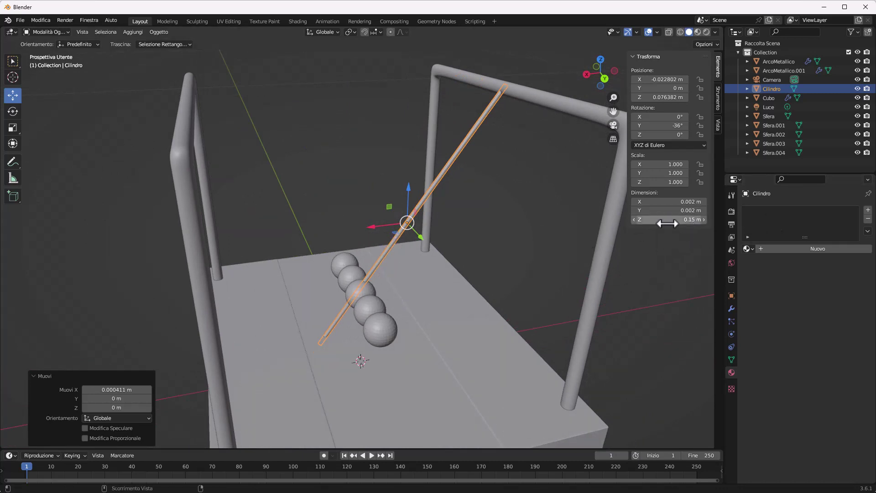
Shorten the rod to 0.1 m and move it up and right toward the right arch top
left_click_drag(671, 219, 698, 219)
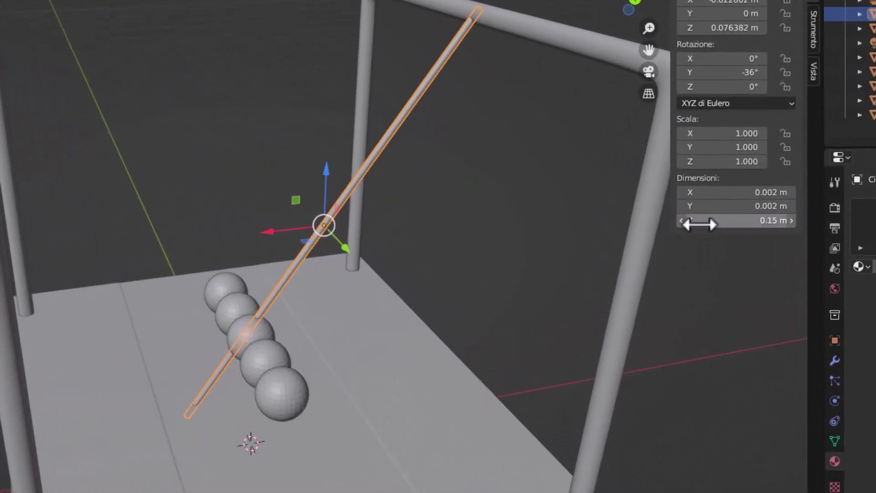
left_click(671, 219)
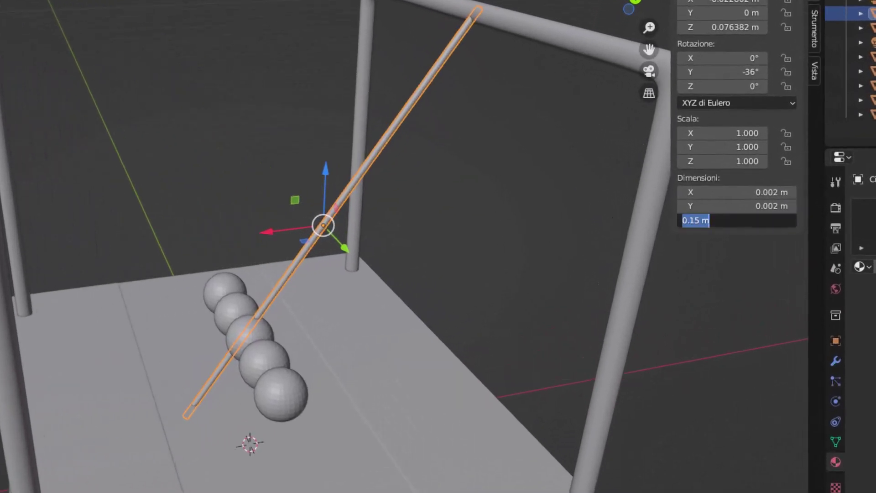
left_click(695, 221)
key("Return")
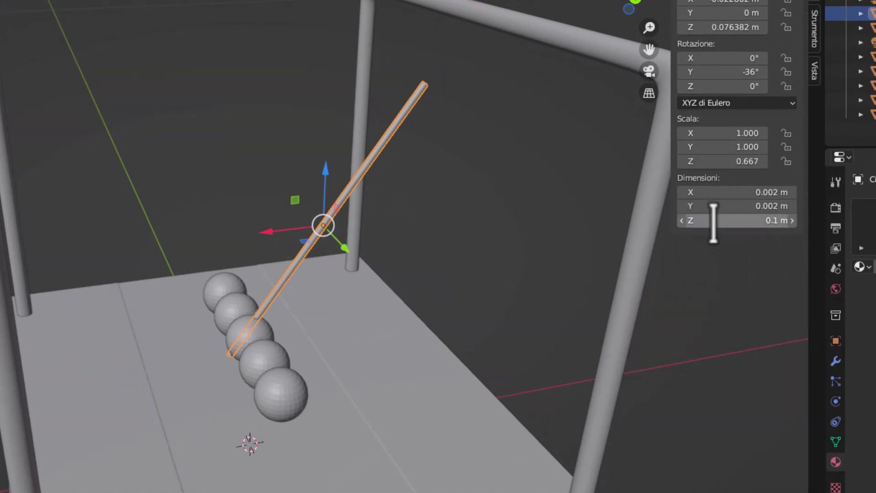
left_click(639, 3)
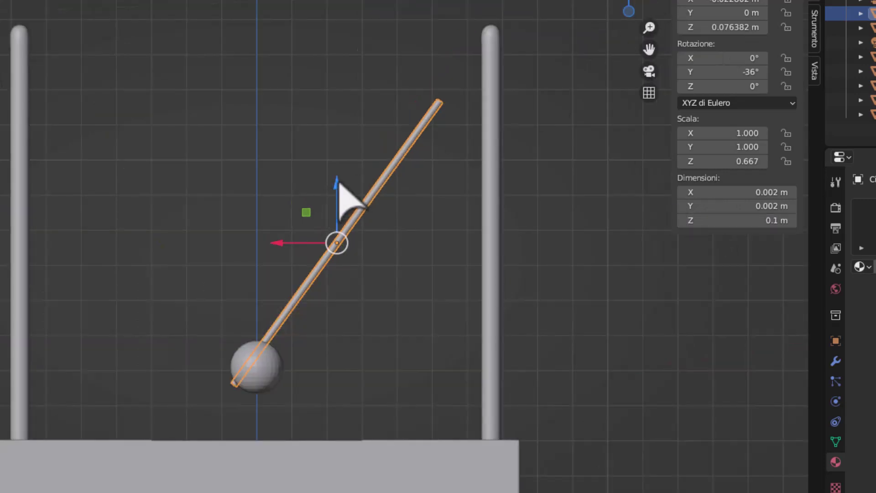
left_click_drag(337, 185, 360, 125)
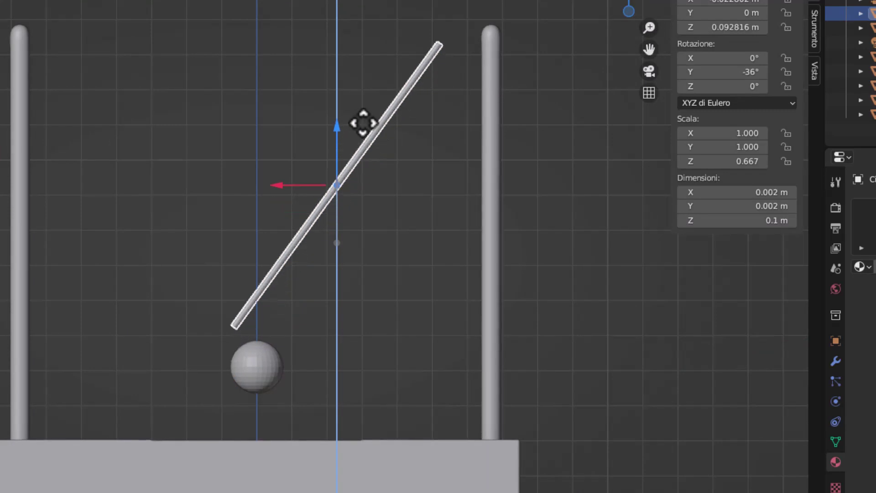
left_click_drag(279, 185, 321, 194)
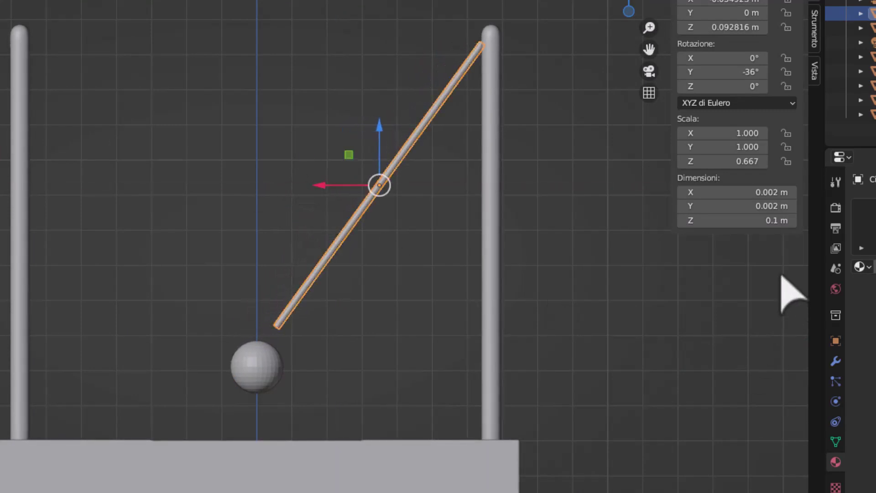
Settle the wire's length at 0.11 m and align its top end with the arch top
left_click(765, 220)
left_click(694, 221)
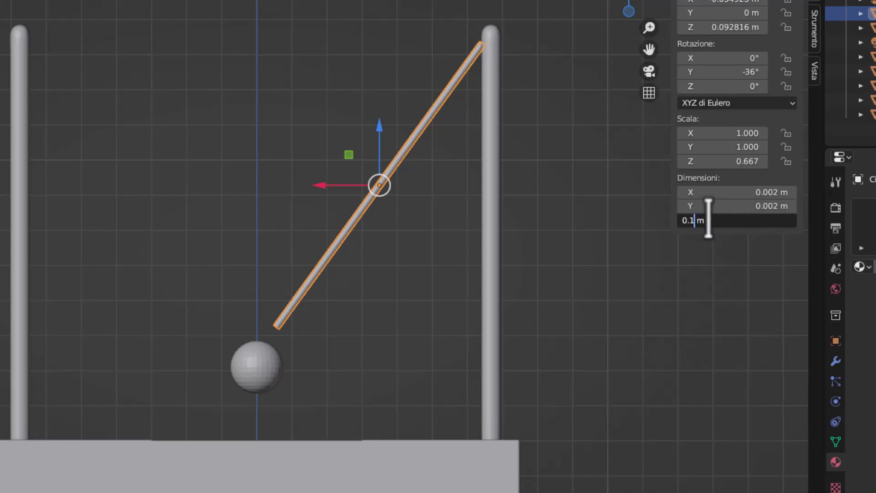
type("2")
key("Return")
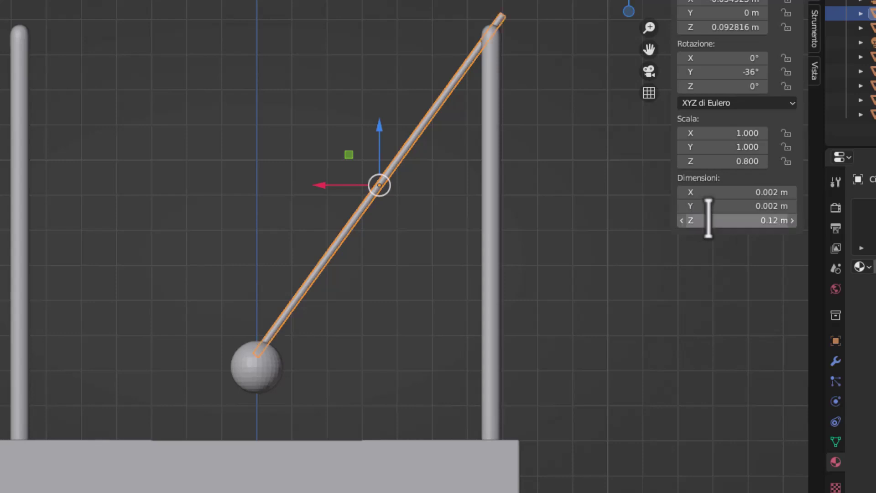
left_click(767, 221)
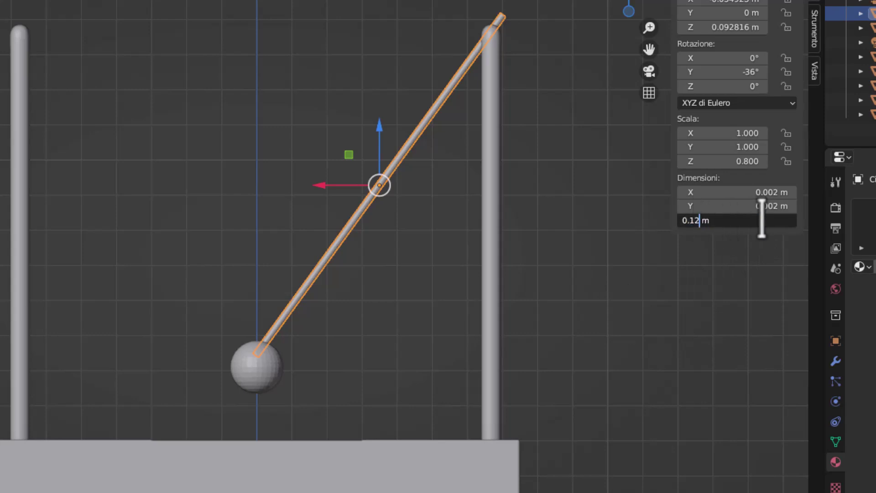
type("1")
key("Return")
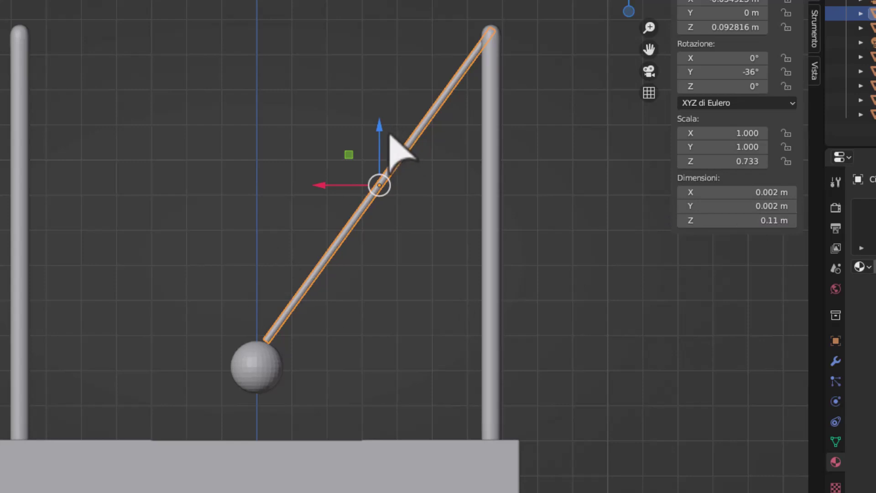
left_click_drag(321, 185, 314, 183)
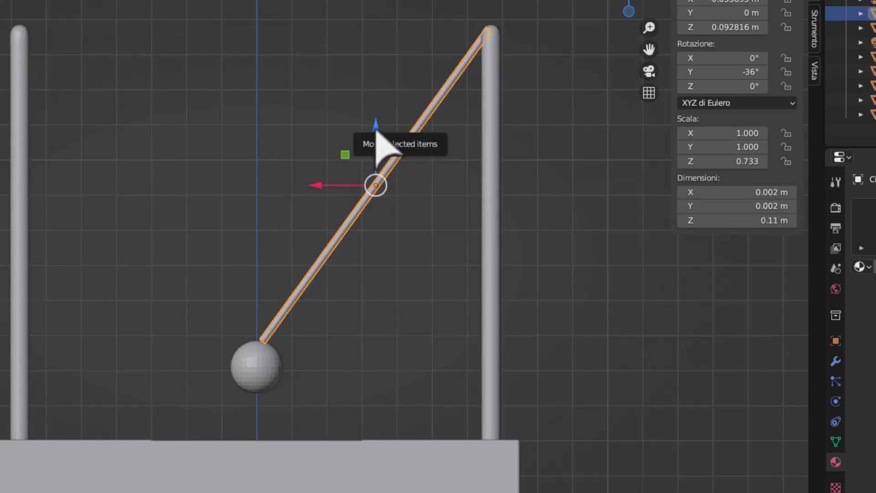
left_click_drag(376, 130, 375, 132)
mouse_move(294, 195)
middle_mouse_down()
mouse_move(270, 260)
mouse_move(294, 322)
mouse_move(341, 340)
mouse_move(407, 332)
mouse_move(259, 328)
middle_mouse_up()
Orbit and zoom around the wire to inspect its fit against the frame
scroll(266, 338, "up", 3)
scroll(293, 388, "up", 2)
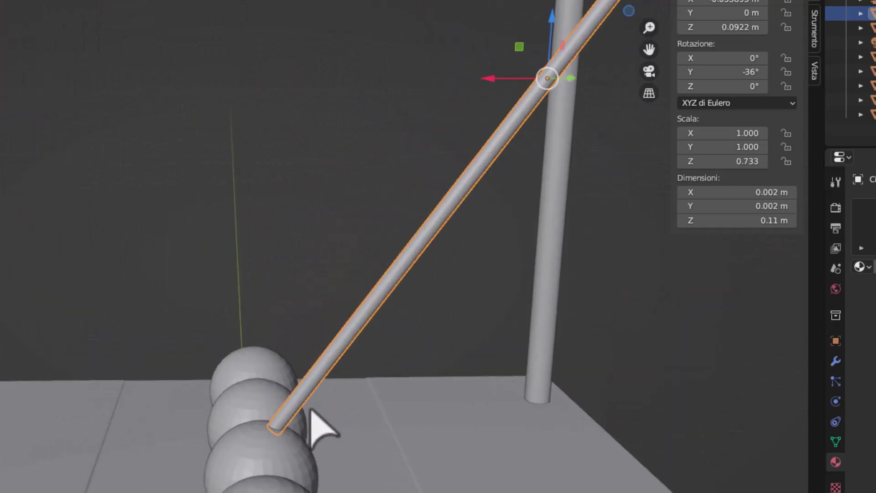
scroll(308, 397, "up", 2)
mouse_move(305, 378)
middle_mouse_down()
mouse_move(254, 382)
mouse_move(319, 346)
mouse_move(333, 348)
mouse_move(337, 362)
mouse_move(323, 107)
middle_mouse_up()
scroll(355, 346, "up", 2)
scroll(353, 351, "down", 2)
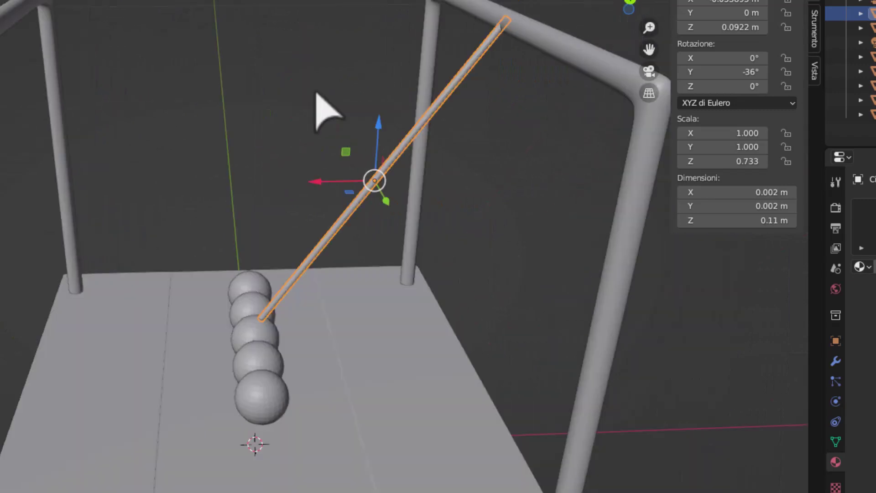
middle_click_drag(368, 128, 434, 123)
scroll(406, 89, "up", 2)
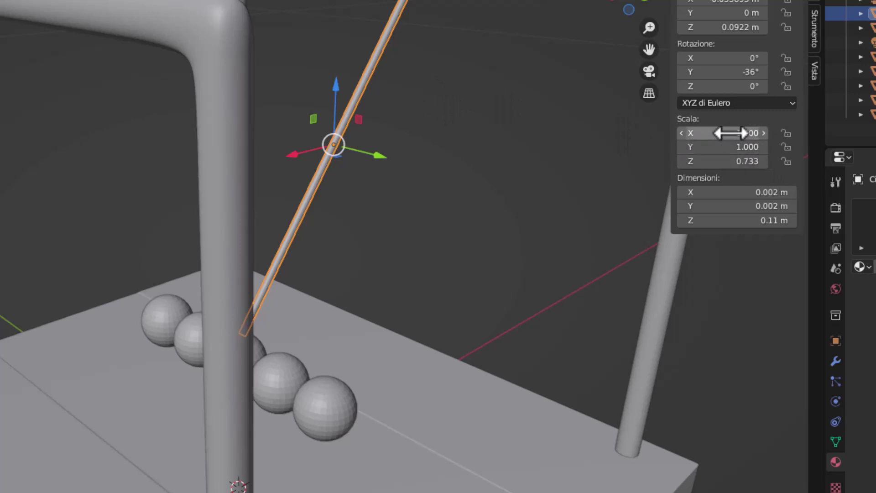
Thin the wire by setting X scale to 0.8, then X and Y scale to 0.6
left_click(739, 138)
type("0.8")
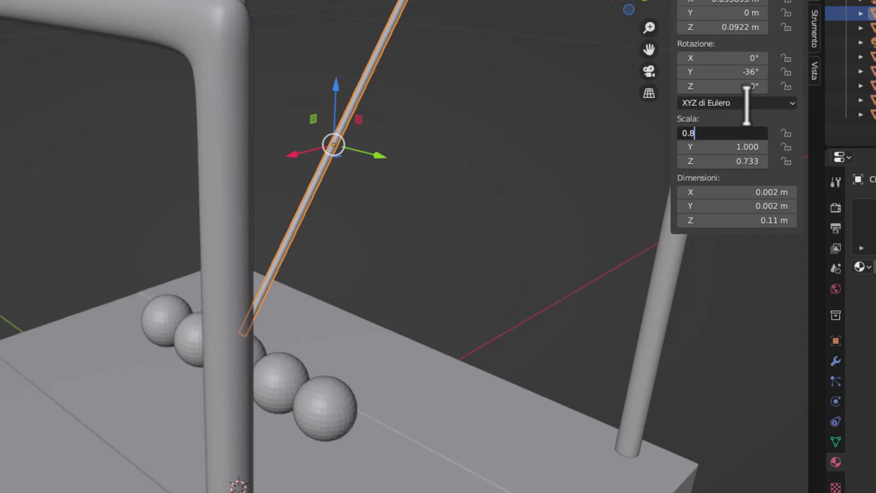
key("Return")
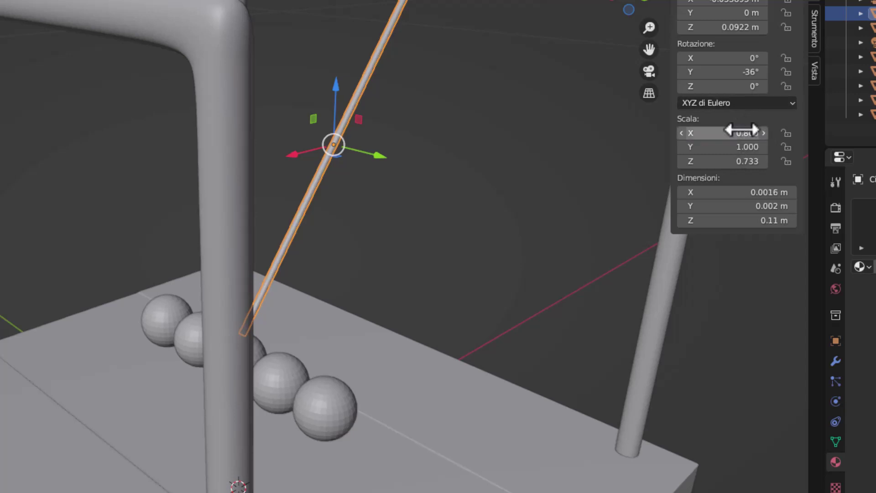
left_click(744, 132)
type("0.6")
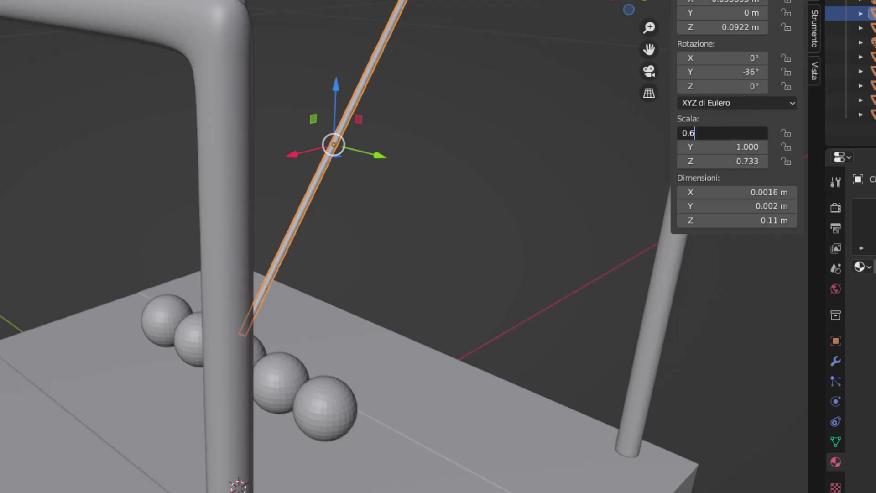
key("Return")
left_click(730, 146)
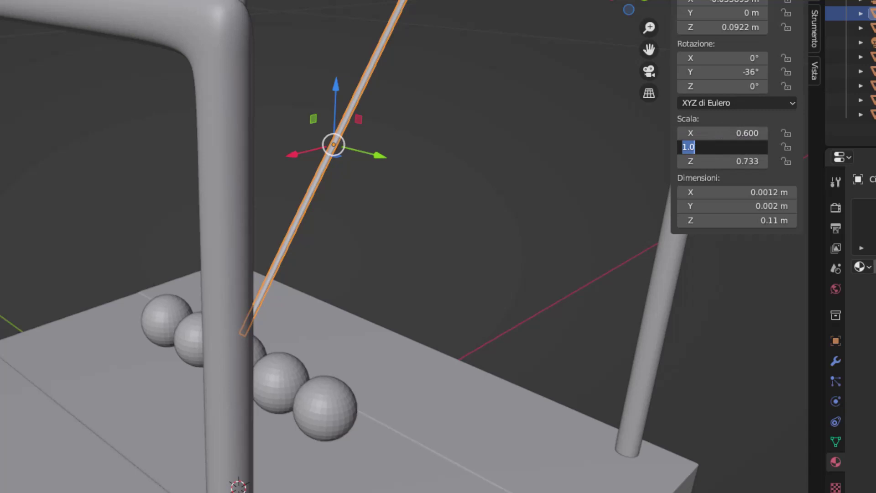
type("0.6")
key("Return")
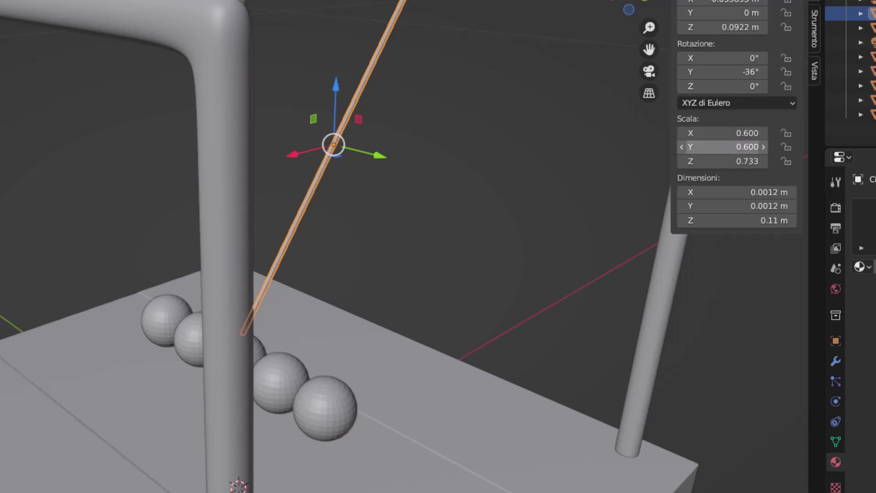
Reduce the wire's X and Y scale to 0.5 and check its thickness
left_click(495, 129)
mouse_move(495, 128)
middle_mouse_down()
mouse_move(378, 137)
mouse_move(390, 123)
mouse_move(431, 128)
middle_mouse_up()
left_click(398, 103)
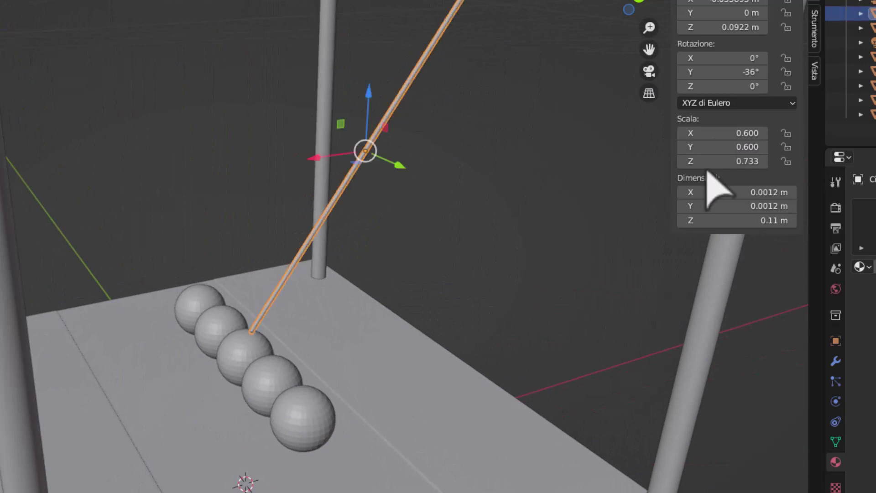
left_click(739, 132)
type("0.5")
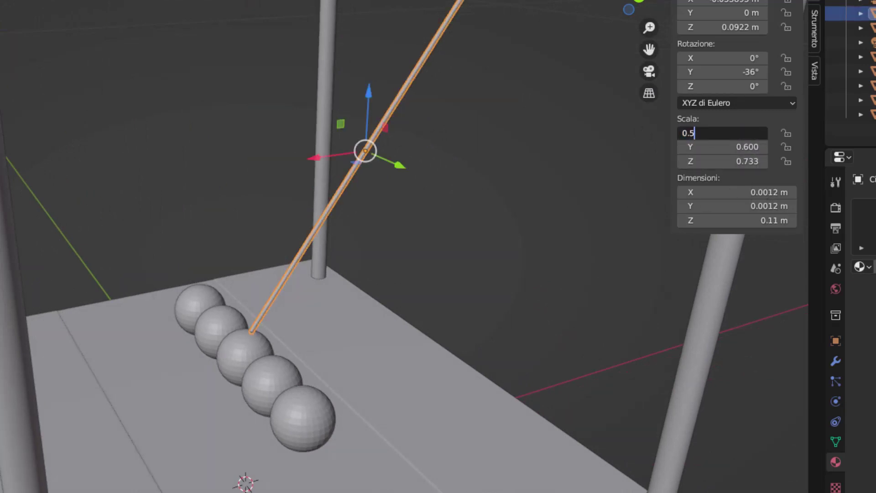
key("Return")
left_click(742, 147)
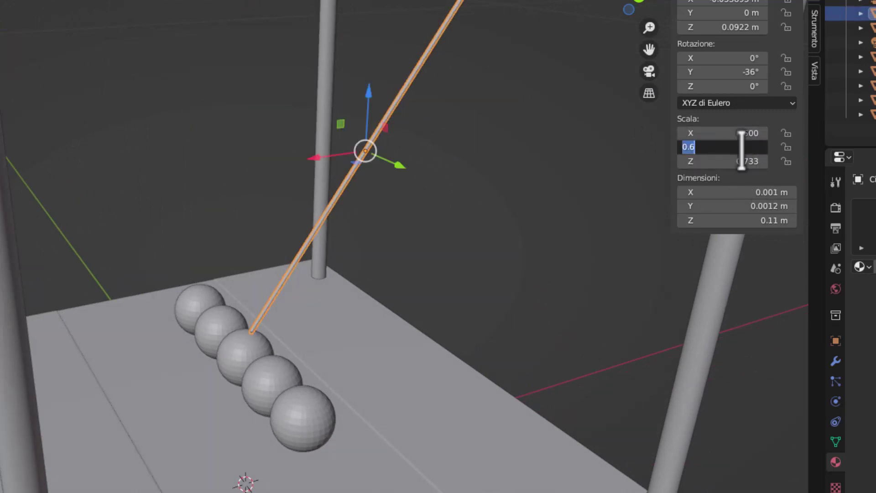
type("0.5")
key("Return")
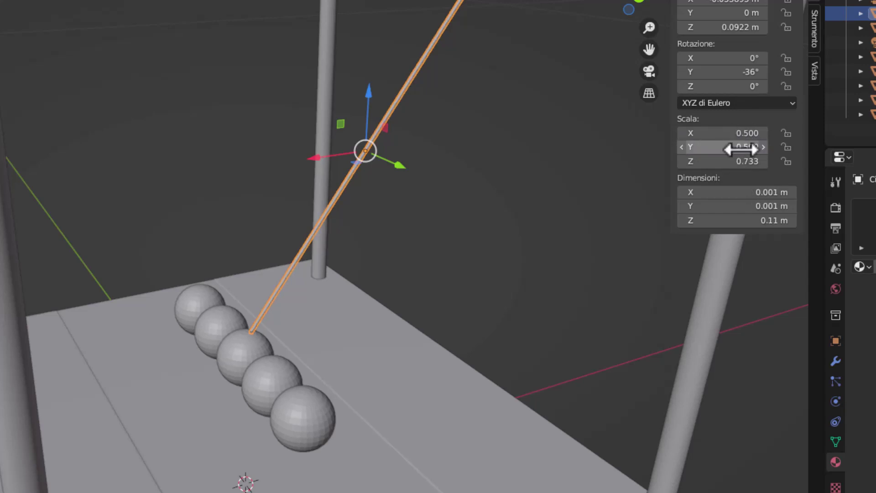
left_click(534, 162)
mouse_move(541, 166)
middle_mouse_down()
mouse_move(400, 148)
mouse_move(336, 166)
mouse_move(180, 176)
mouse_move(156, 172)
mouse_move(197, 162)
mouse_move(180, 172)
mouse_move(153, 161)
middle_mouse_up()
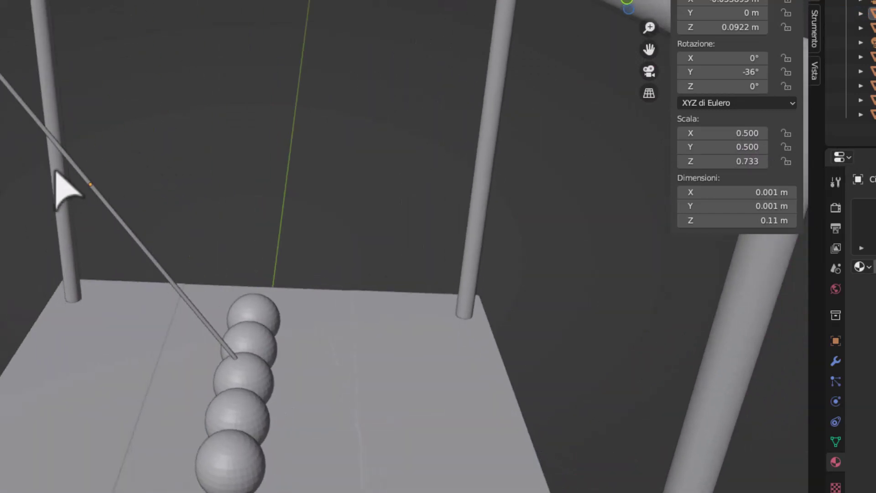
Duplicate the thin wire and set the copy's Y rotation to 36°
left_click(59, 146)
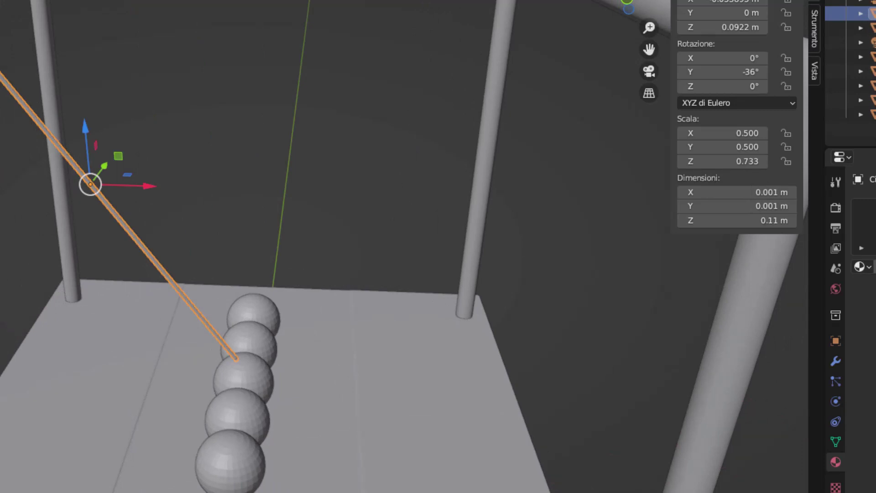
key("ctrl+v")
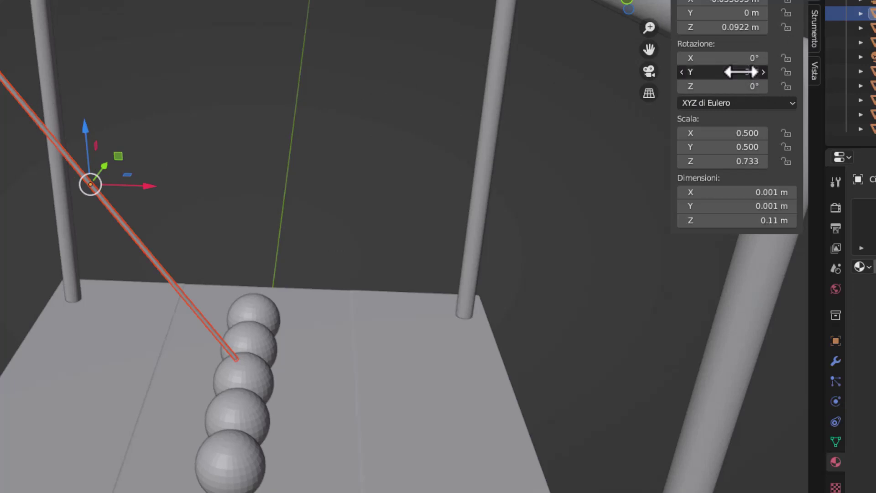
left_click(737, 71)
type("36")
key("Return")
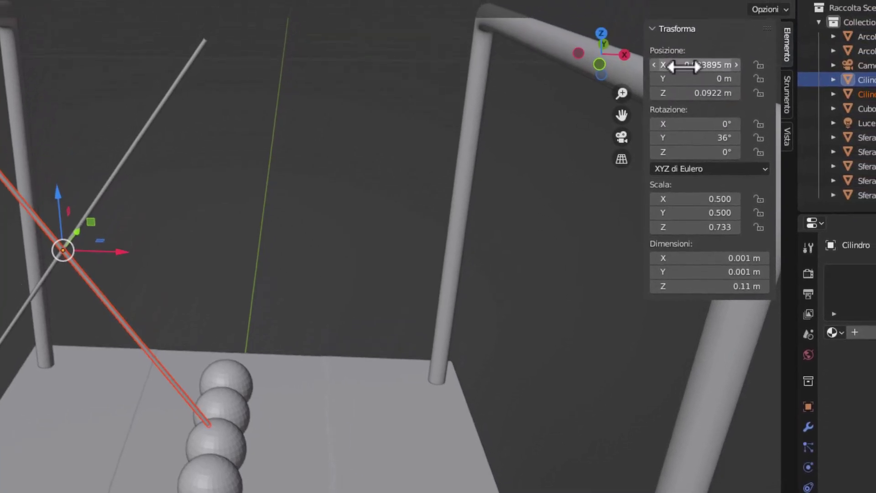
Make the copy's X position positive 0.033895 m so it reaches the opposite arch
left_click(683, 66)
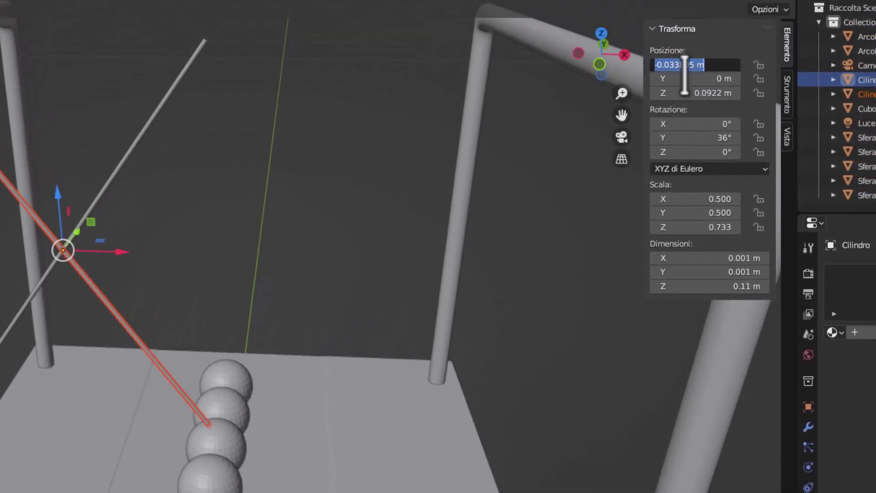
left_click(659, 65)
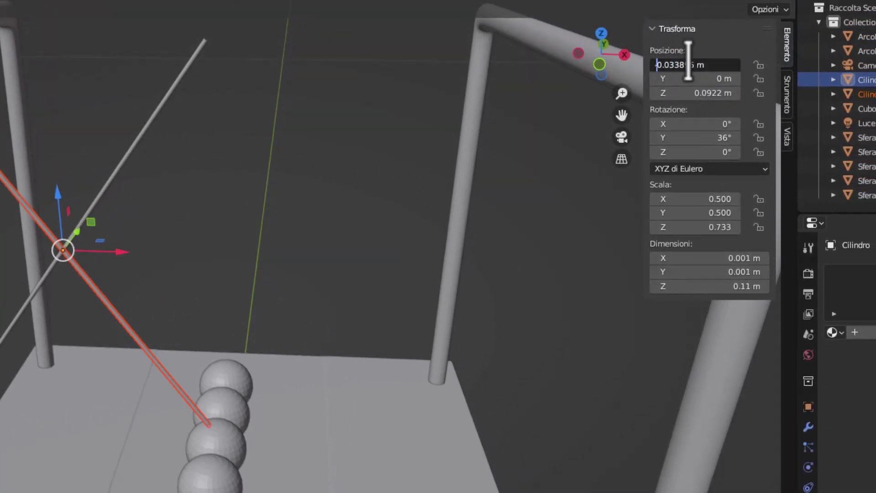
key("Return")
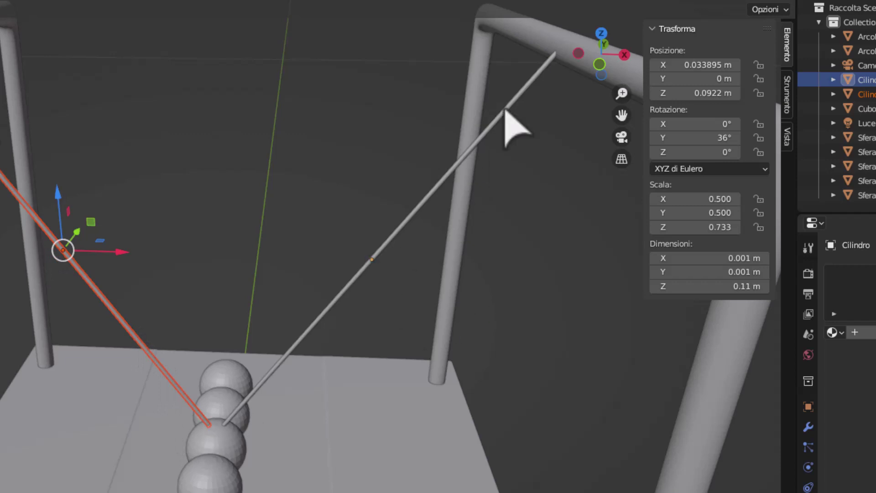
mouse_move(434, 346)
middle_mouse_down()
mouse_move(303, 332)
mouse_move(145, 369)
mouse_move(100, 472)
mouse_move(125, 472)
mouse_move(207, 396)
mouse_move(289, 465)
mouse_move(133, 446)
middle_mouse_up()
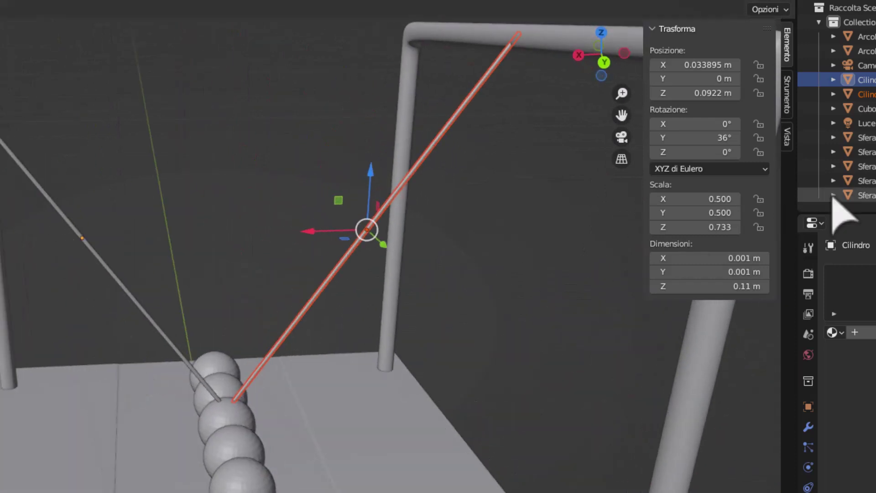
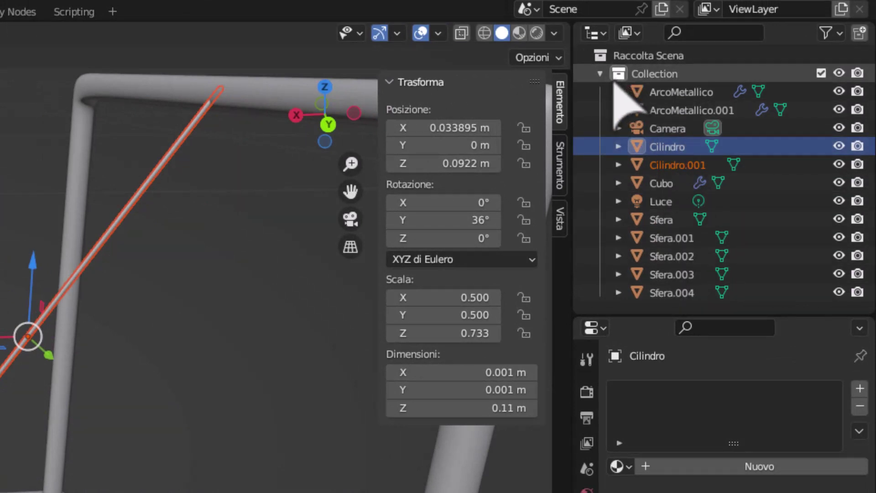
Create a new collection at the scene root and name it Sfere
left_click(600, 74)
left_click(630, 77)
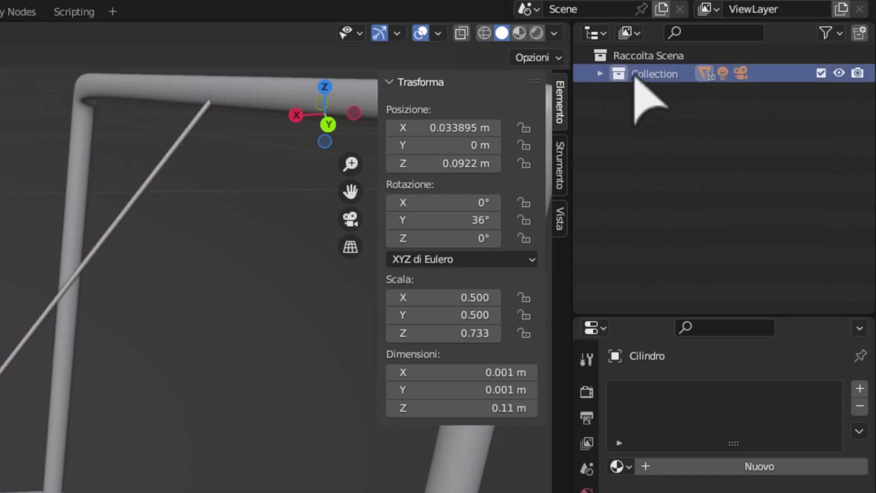
right_click(637, 76)
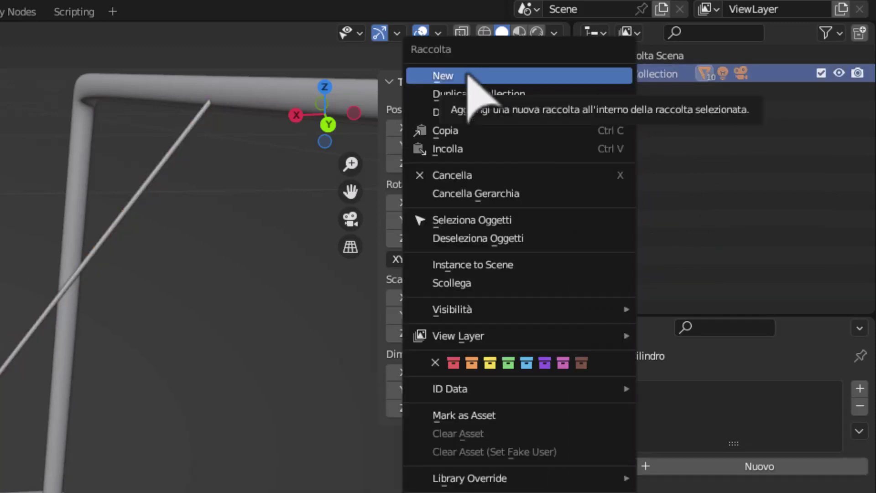
left_click(560, 76)
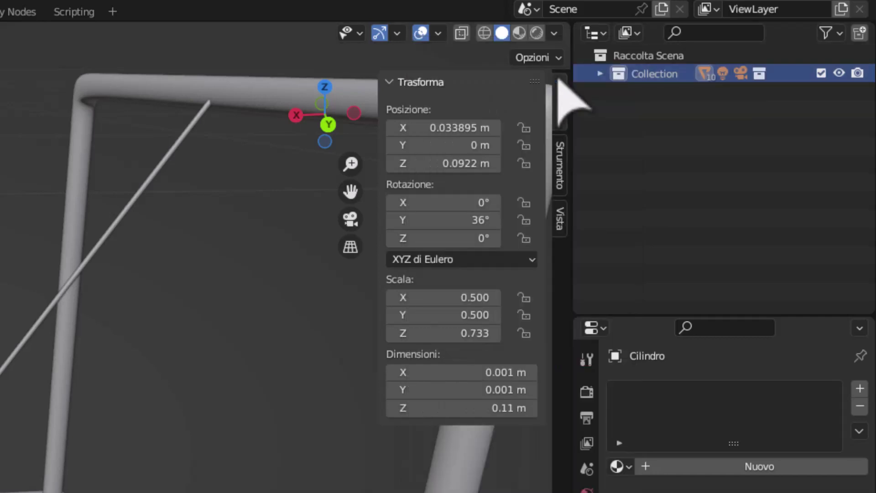
left_click(600, 73)
mouse_move(653, 92)
left_mouse_down()
mouse_move(663, 73)
mouse_move(639, 66)
left_mouse_up()
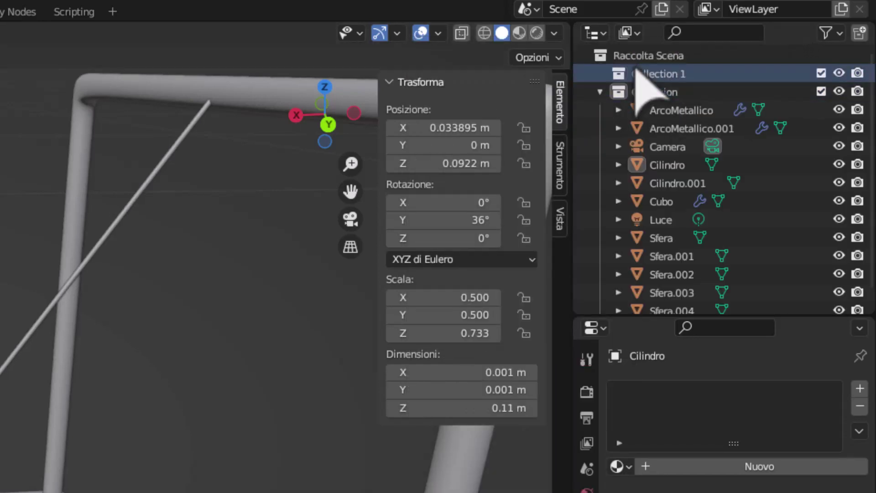
double_click(674, 73)
type("Sfere")
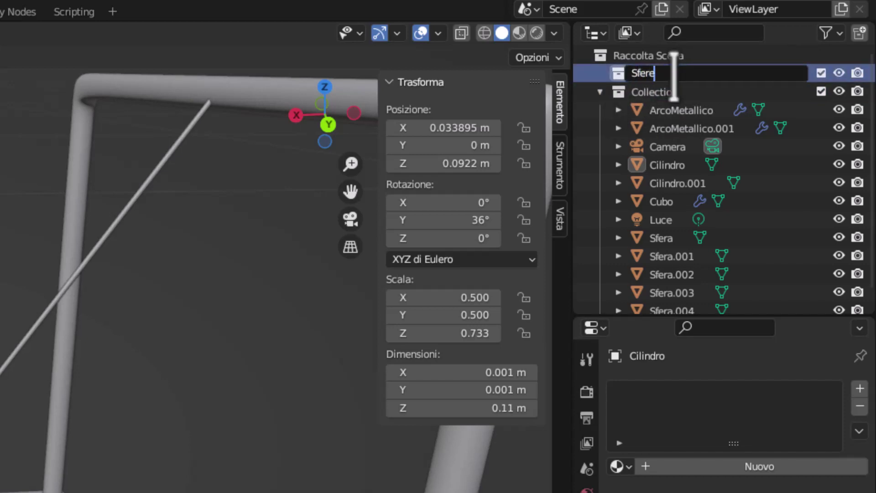
key("Return")
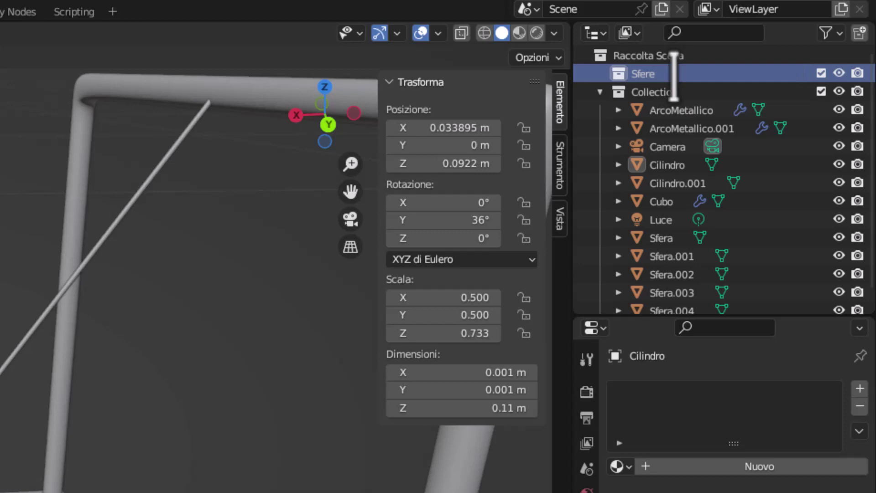
Move spheres Sfera through Sfera.004 into Sfere and place Sfere after Collection
left_click(666, 237)
scroll(676, 258, "down", 1)
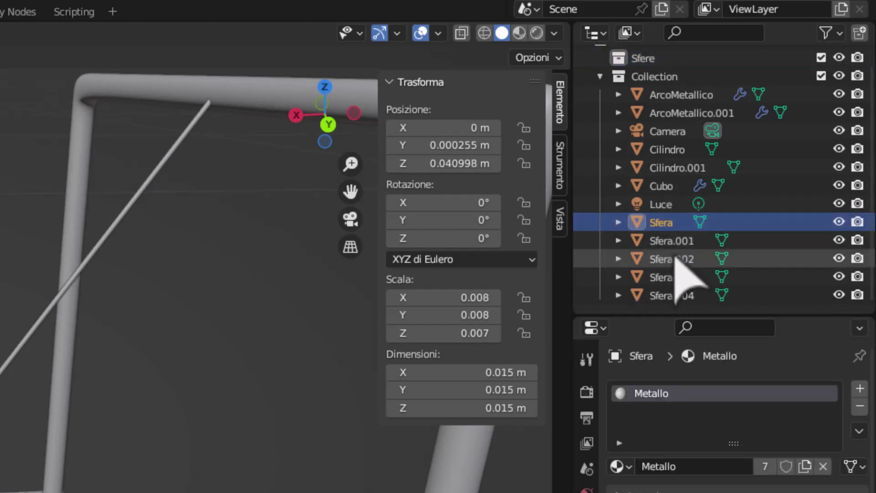
left_click(682, 296, "shift")
scroll(685, 256, "up", 1)
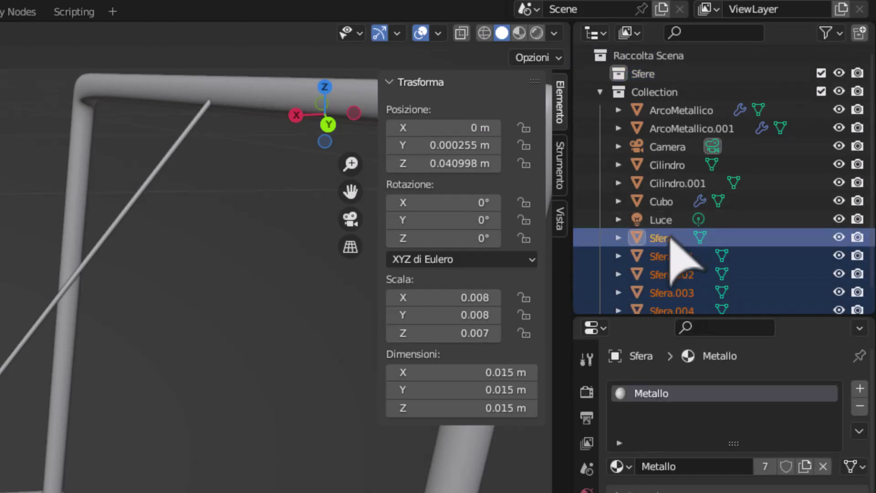
left_click_drag(670, 238, 644, 76)
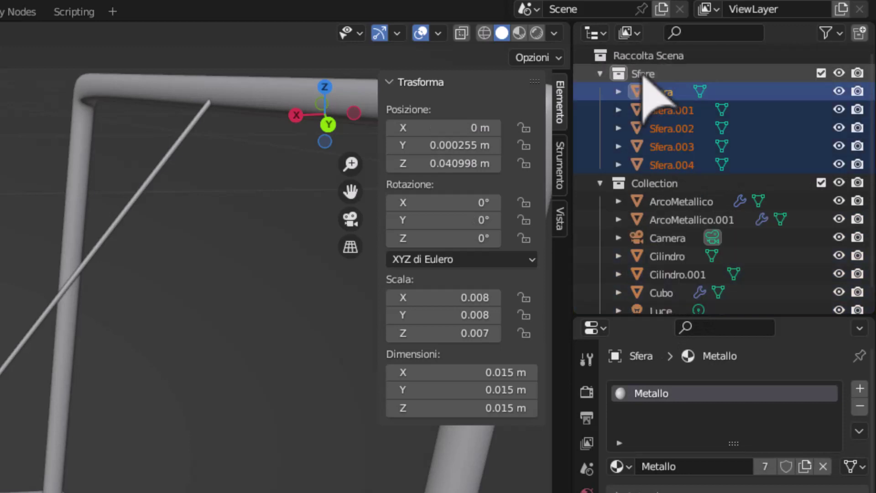
left_click(600, 74)
left_click(600, 92)
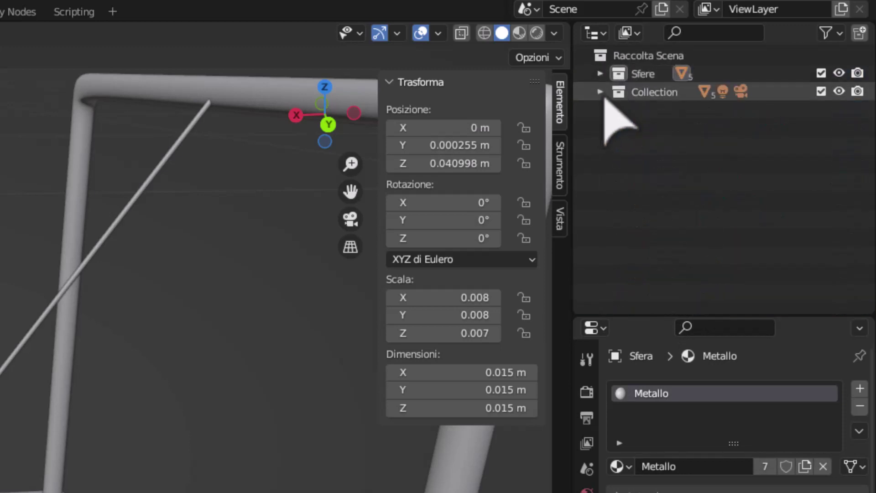
left_click_drag(641, 73, 621, 108)
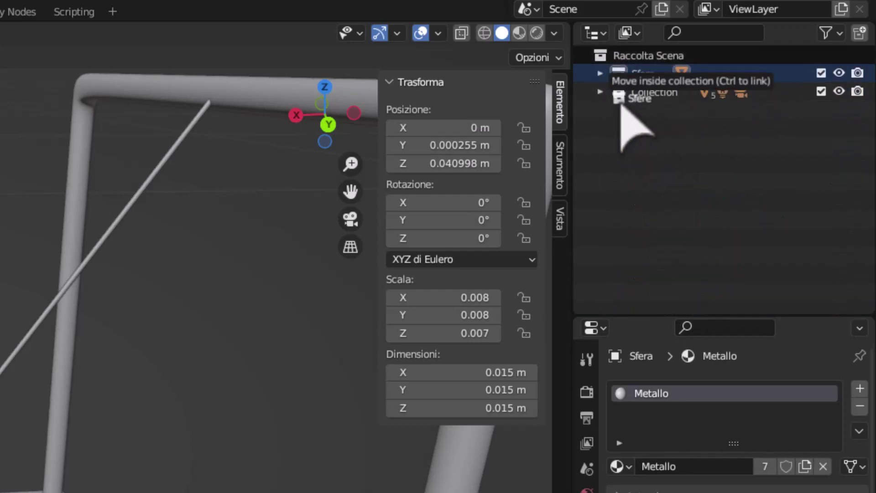
left_click_drag(620, 109, 630, 109)
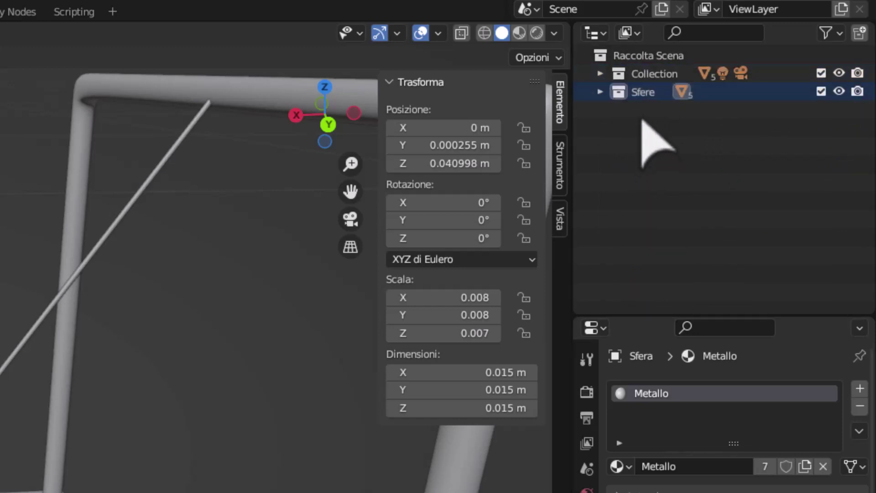
left_click(600, 74)
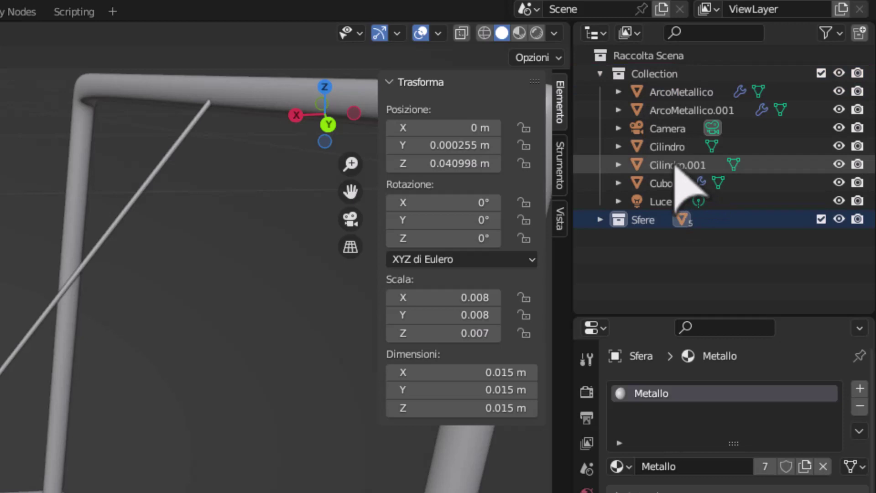
Create a new collection named Archi
left_click(674, 165)
left_click(667, 147, "ctrl")
right_click(670, 149)
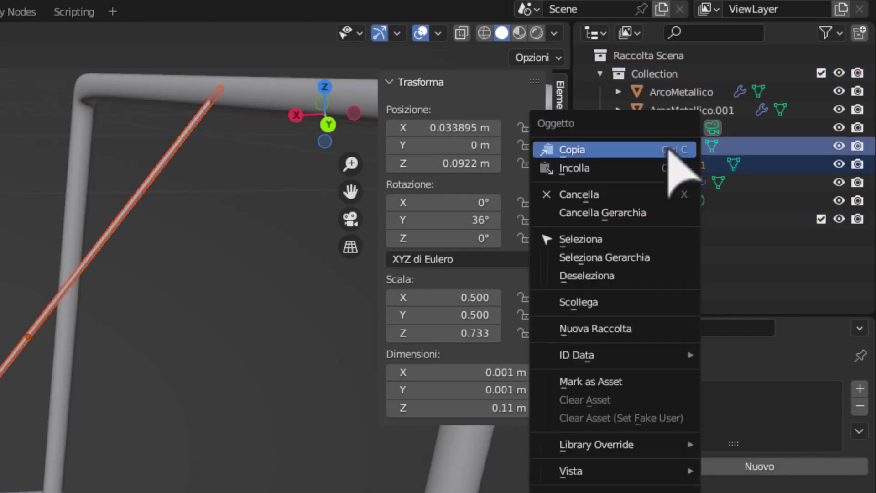
left_click(602, 333)
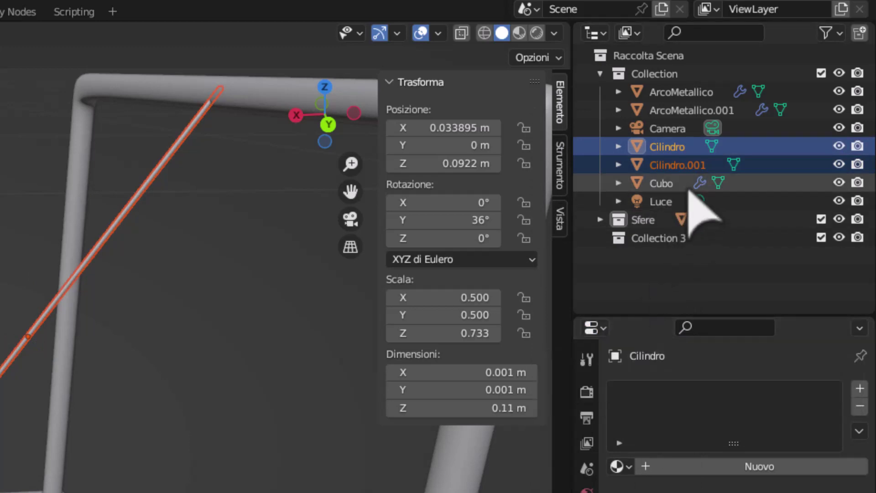
left_click_drag(689, 166, 659, 249)
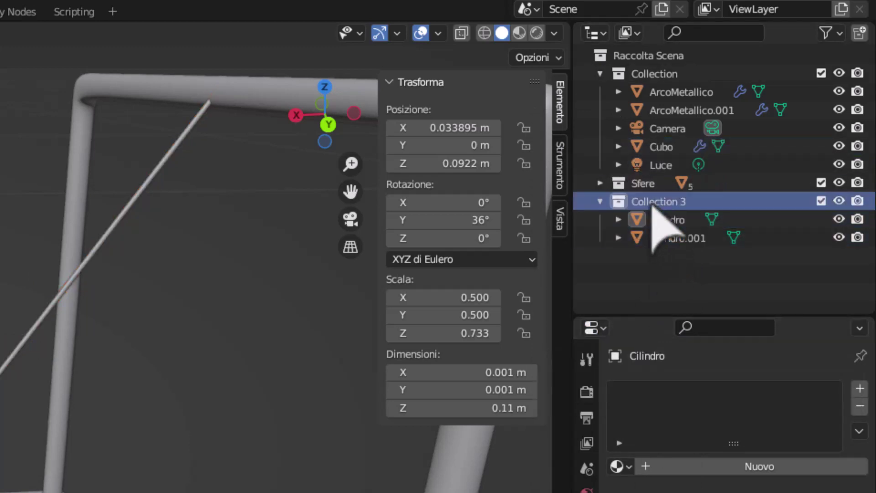
double_click(651, 201)
type("Src")
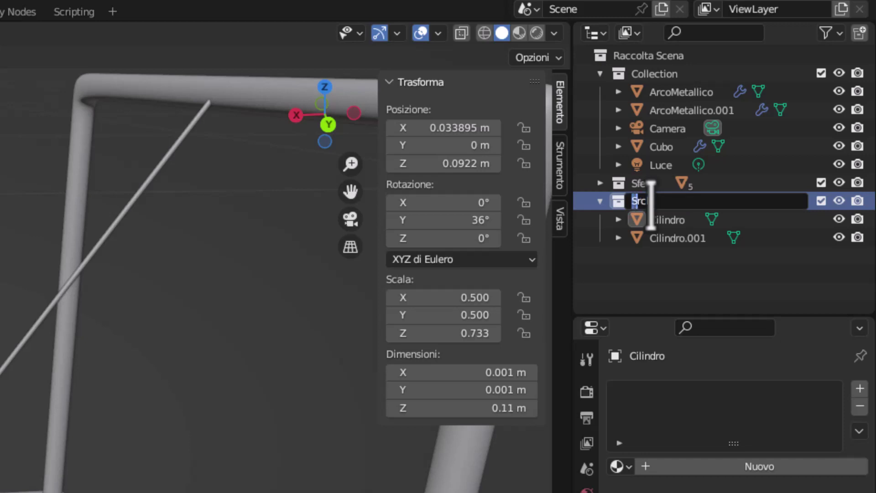
type("A")
key("Return")
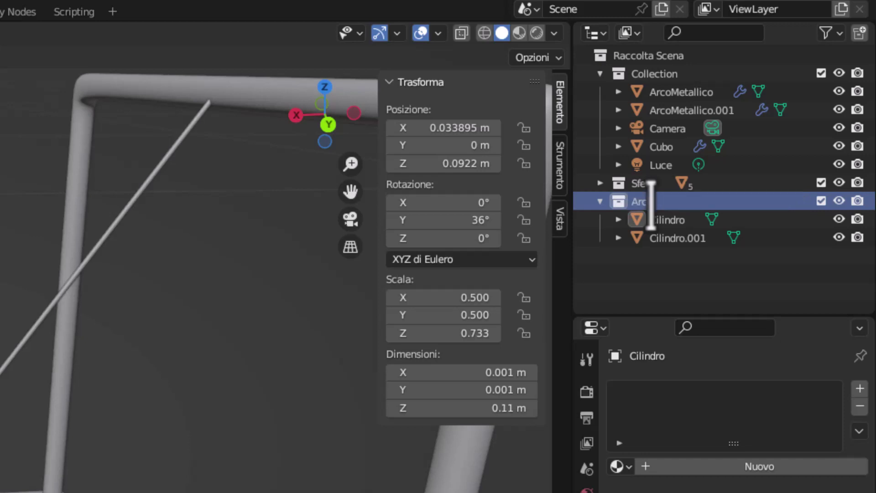
left_click(600, 202)
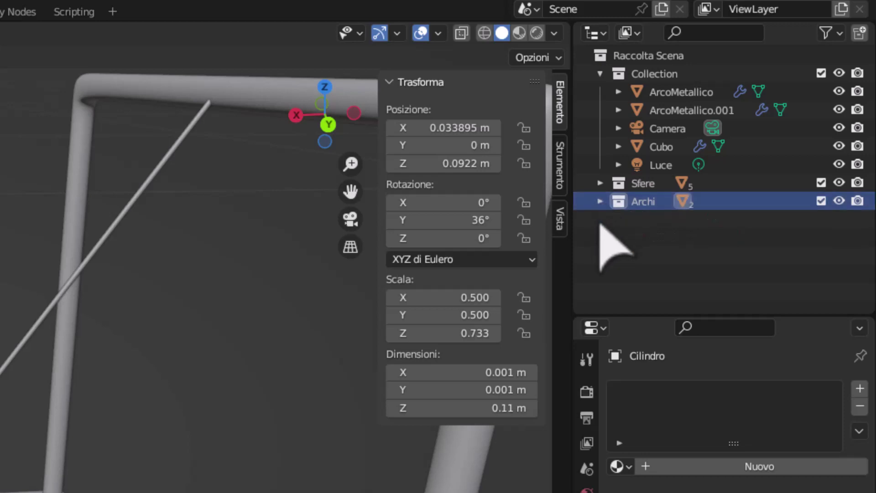
Create another new collection named Corde
left_click(687, 110)
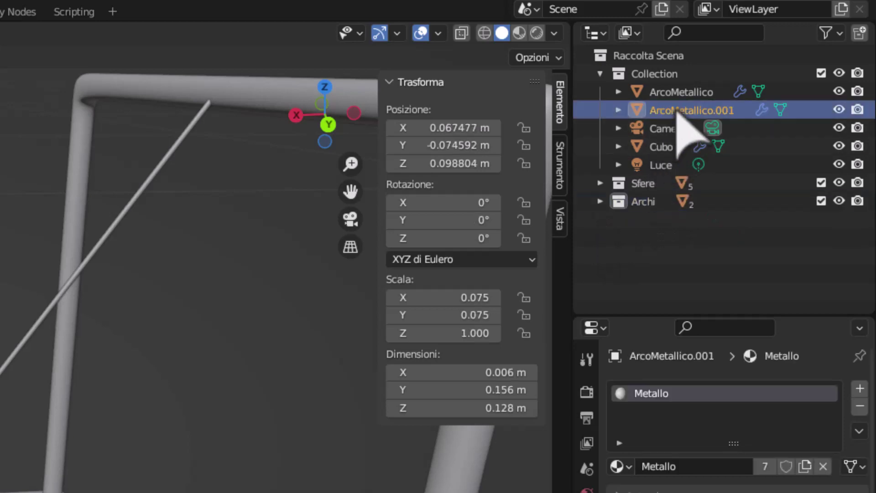
left_click(680, 92)
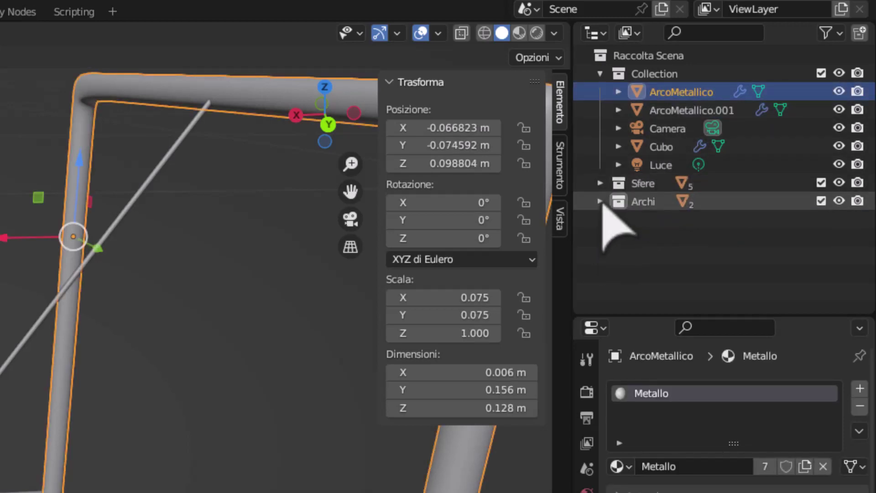
left_click(600, 202)
left_click(660, 222)
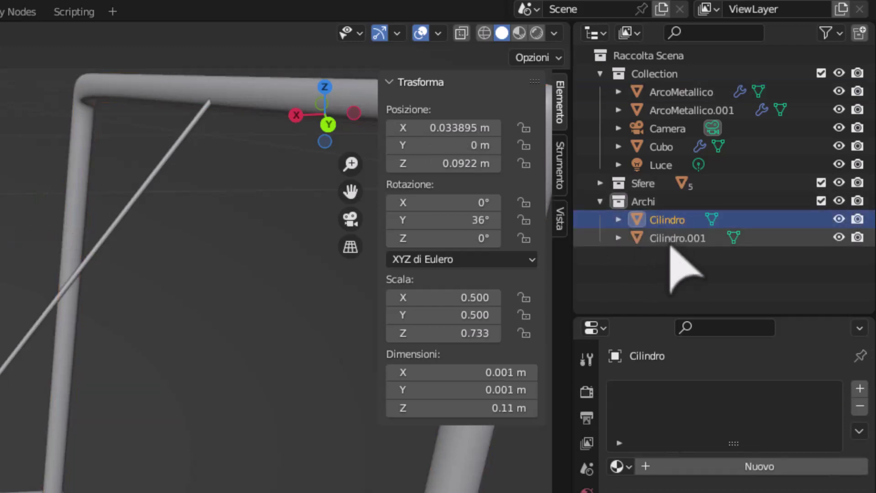
left_click(670, 238, "shift")
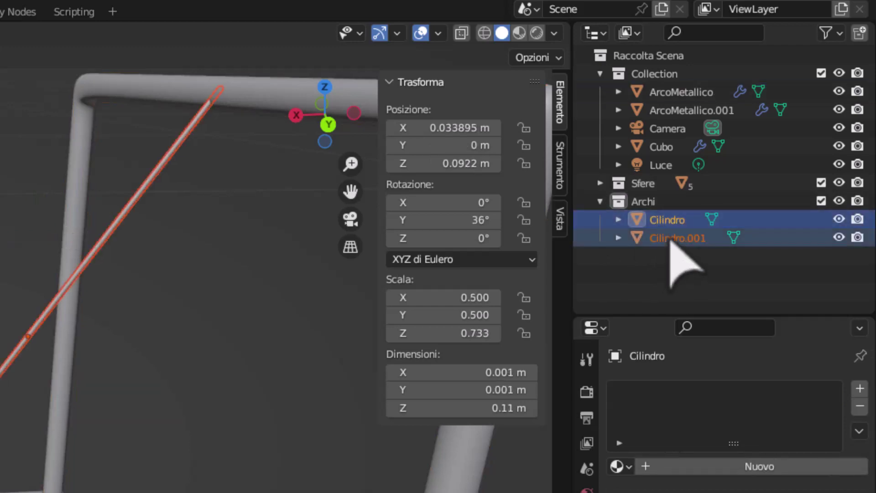
right_click(658, 263)
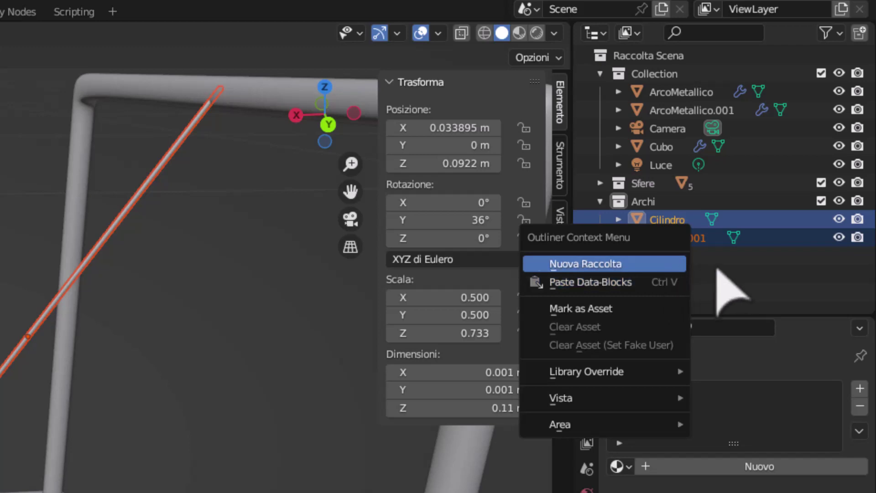
left_click(633, 264)
double_click(659, 257)
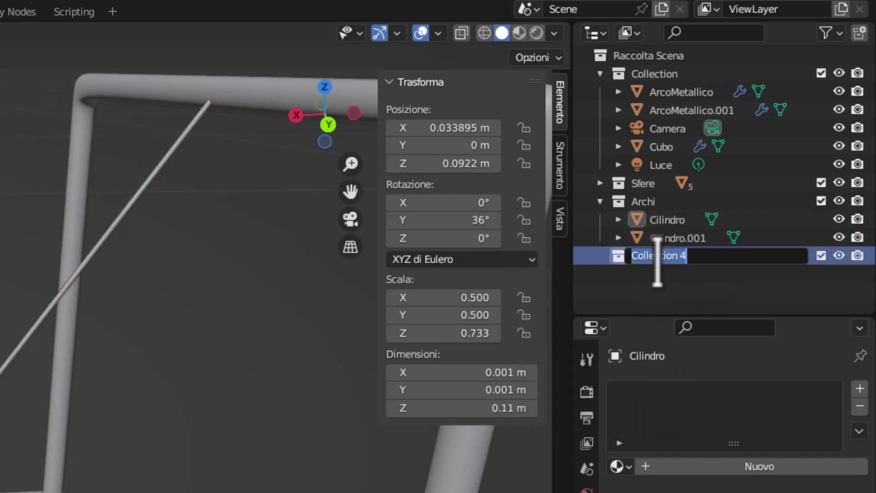
type("Corde")
key("Return")
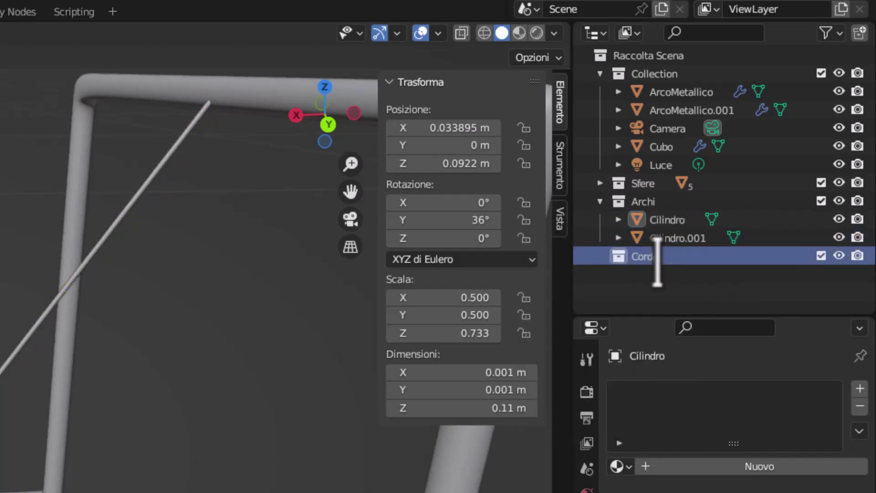
Move both Cilindro rods into the Corde collection
left_click(666, 220)
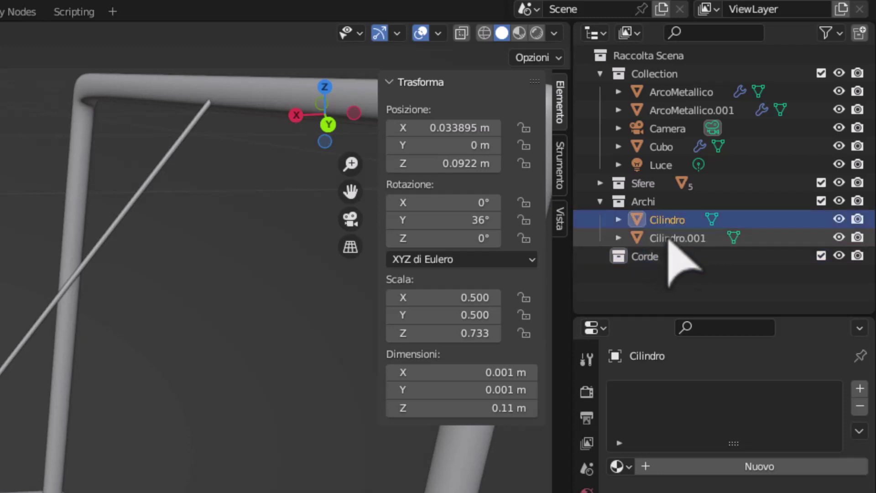
left_click(671, 238, "ctrl")
left_click_drag(671, 238, 645, 263)
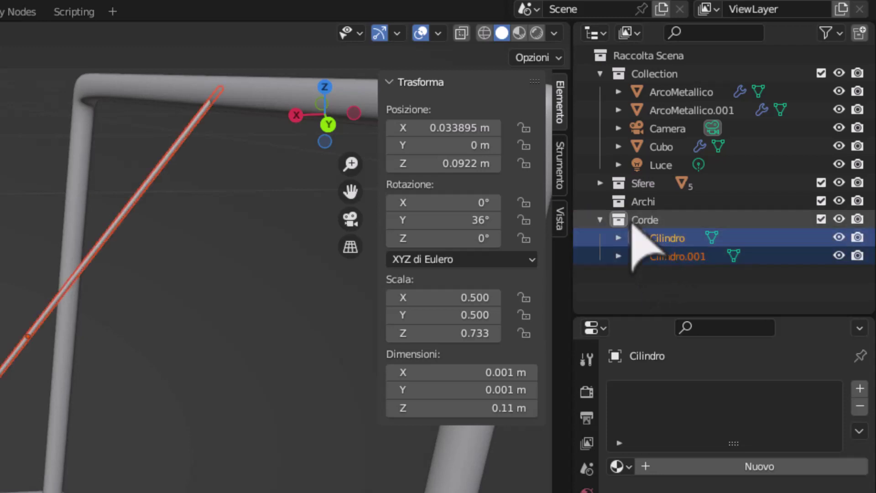
left_click(600, 220)
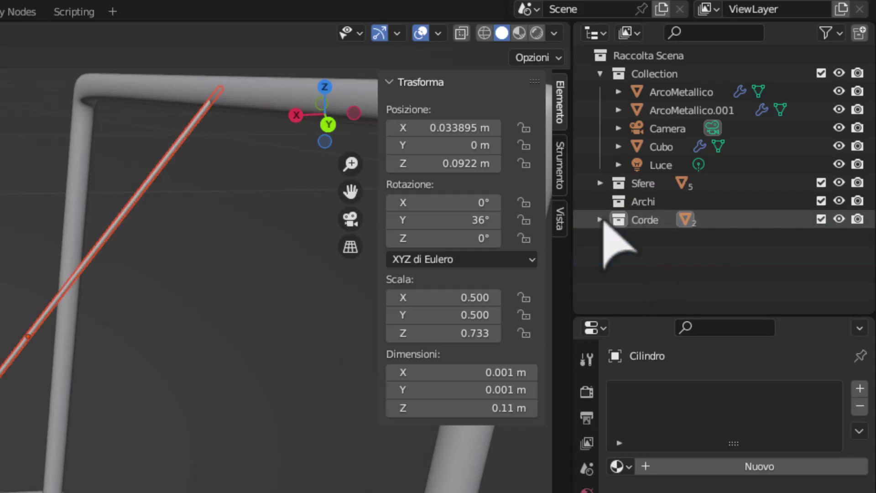
Move both ArcoMetallico arches into Archi and select the cube object
left_click(666, 111)
left_click(671, 92, "shift")
left_click_drag(678, 116, 651, 202)
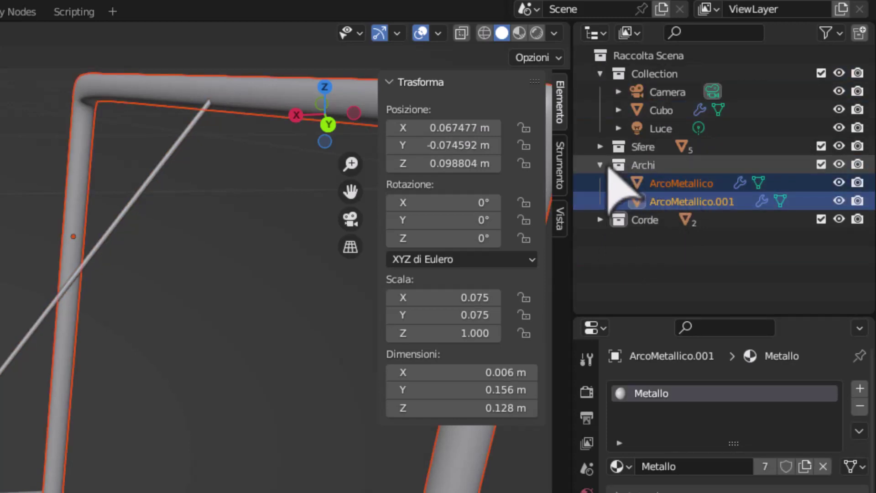
left_click(602, 165)
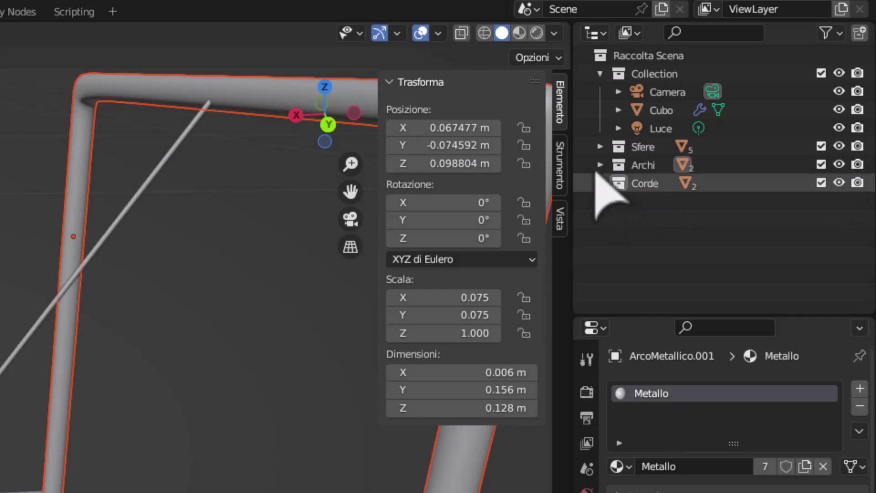
left_click(600, 74)
left_click(661, 110)
Rename the cube to Base and select both string cylinders in Corde
double_click(662, 109)
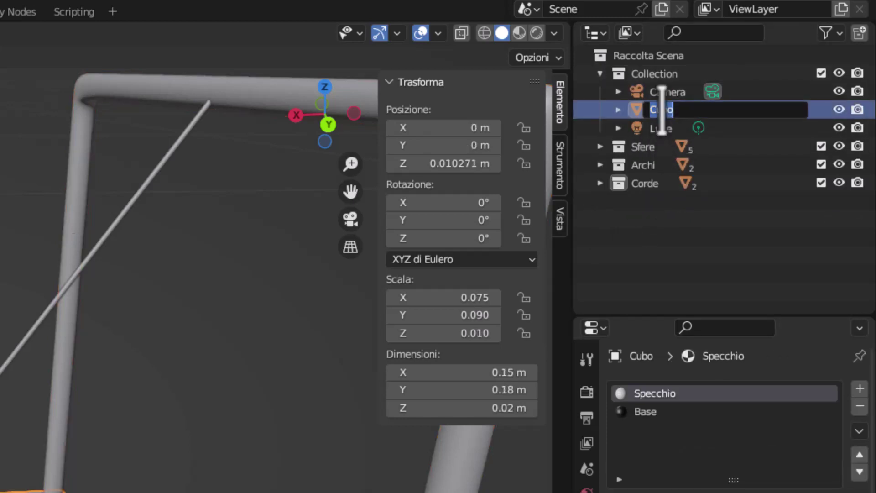
type("Base")
key("Return")
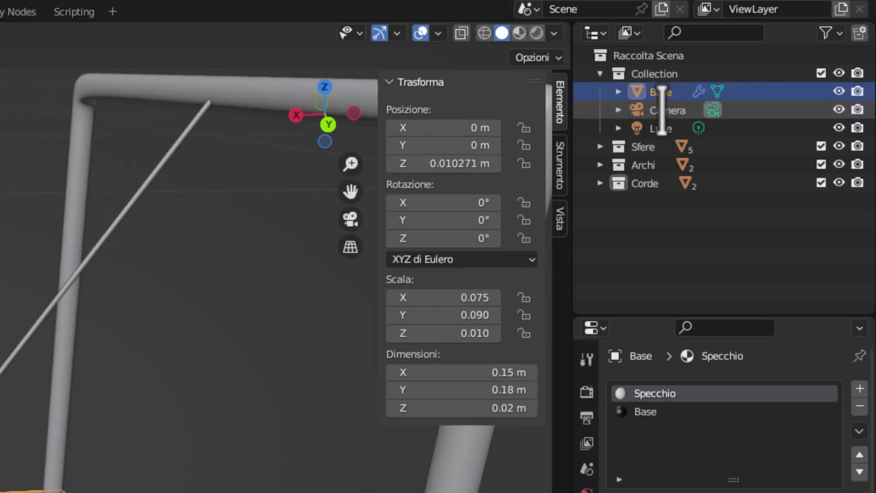
left_click(601, 74)
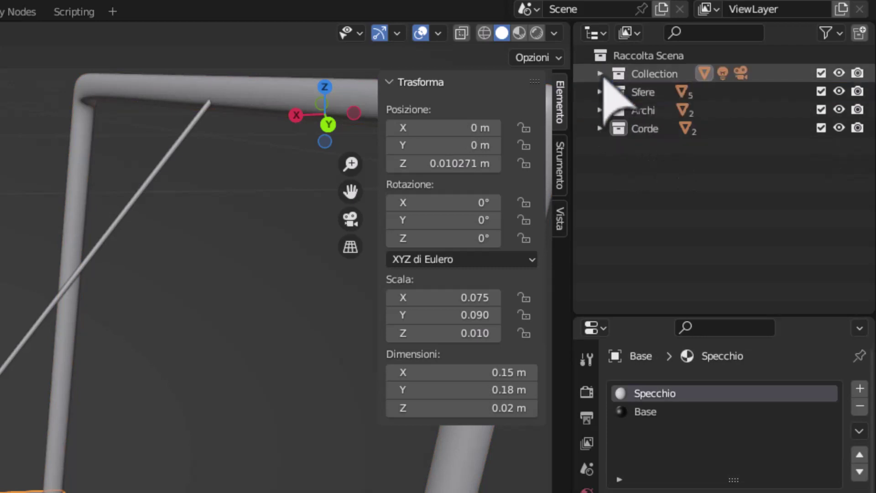
left_click(600, 129)
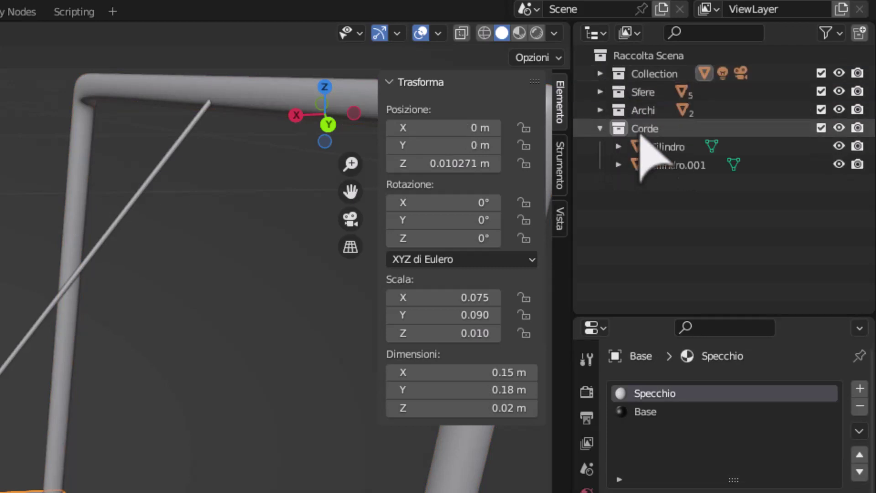
left_click(684, 145)
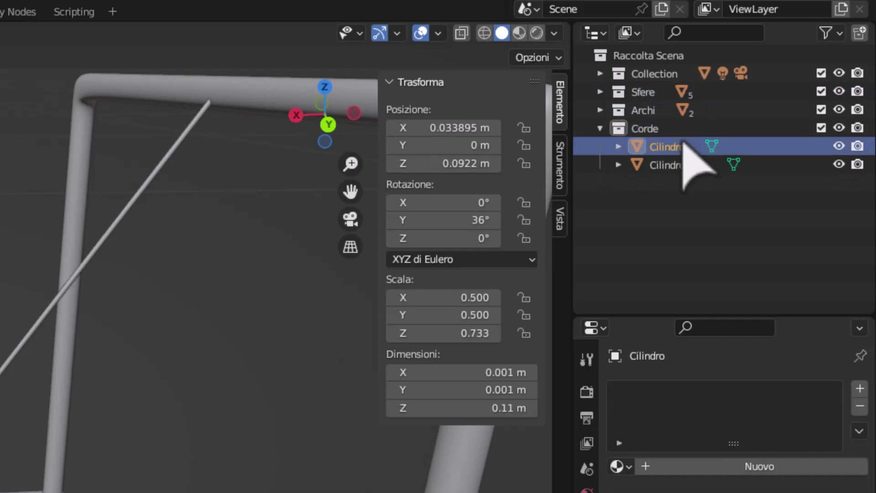
left_click(680, 168, "shift")
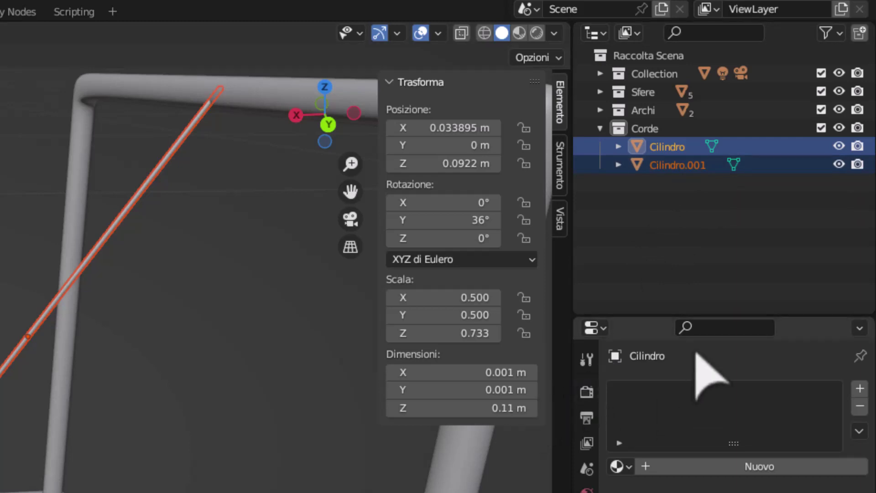
Show the strings' modifier options and view the cradle from the top
left_click(587, 359)
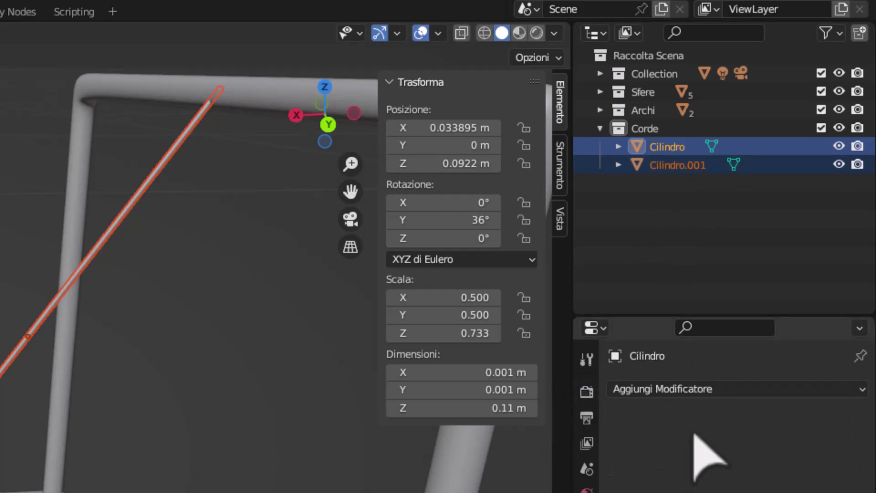
left_click(694, 389)
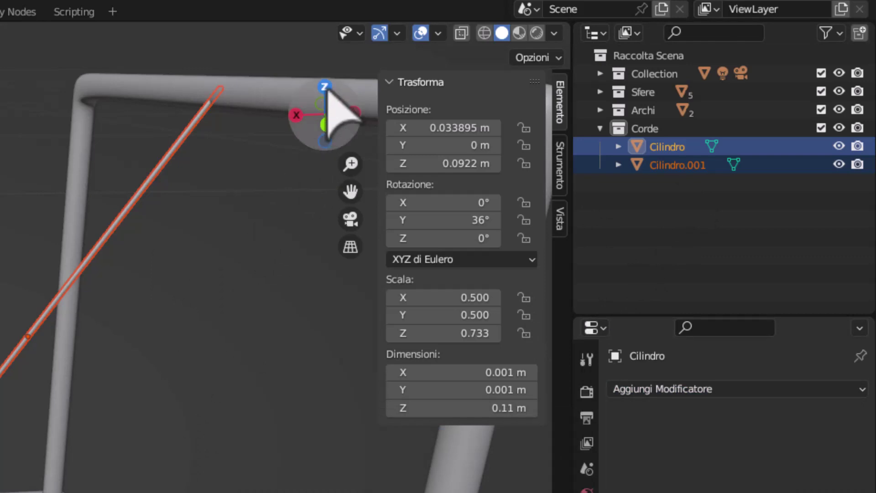
left_click(325, 88)
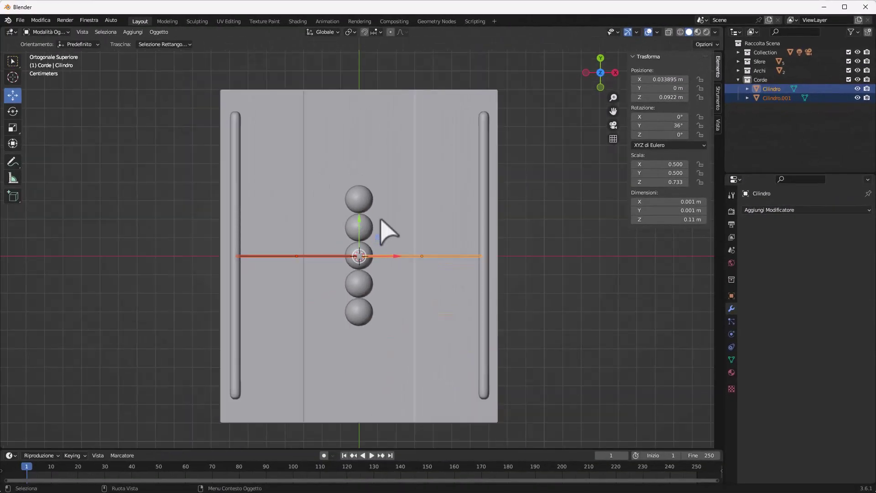
scroll(382, 219, "up", 1)
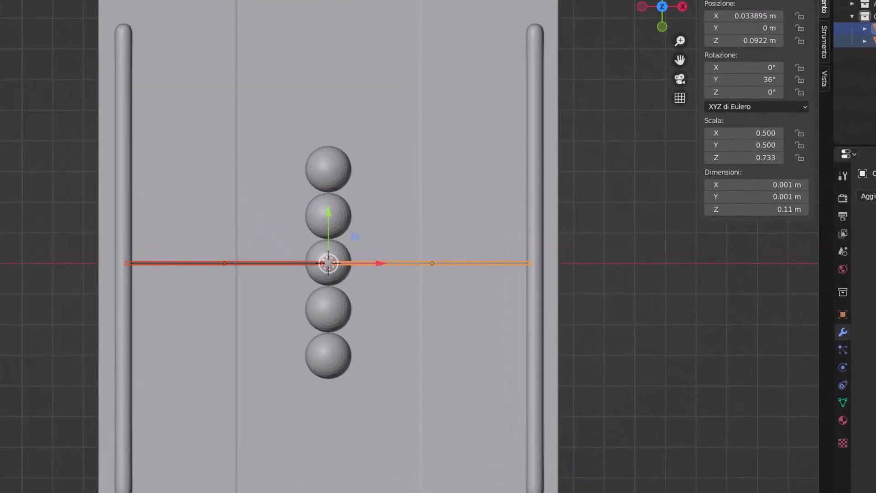
Duplicate the string pair onto the second, top, fourth and bottom balls
left_click(867, 41, "ctrl")
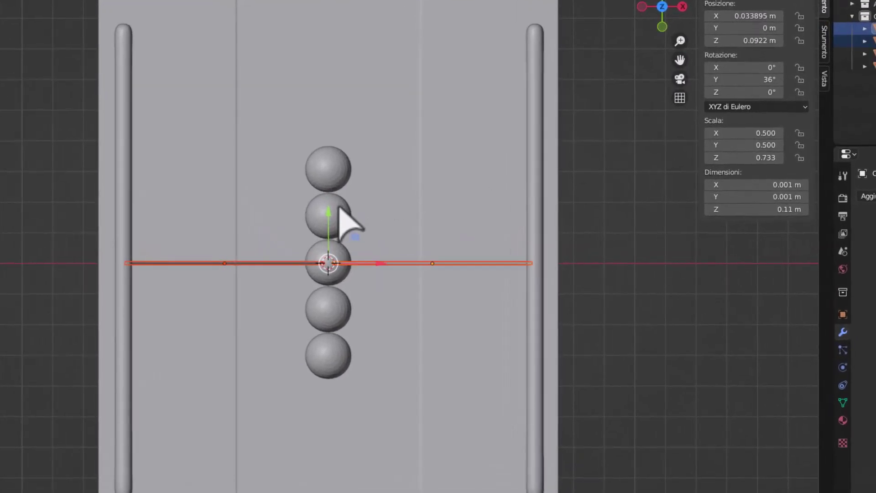
key("y")
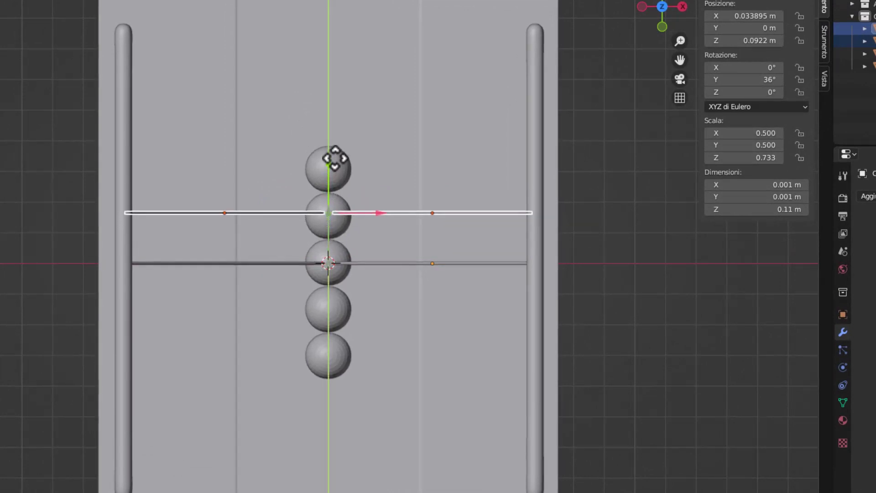
left_click(335, 160)
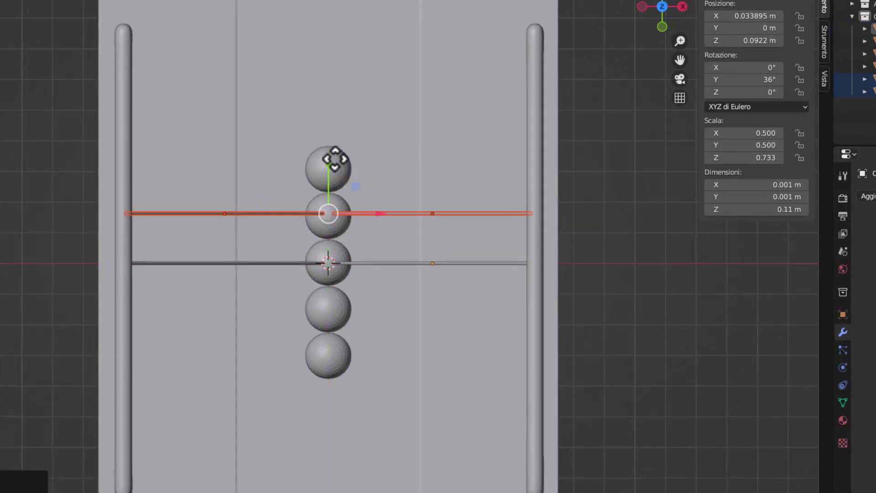
key("shift+d")
key("y")
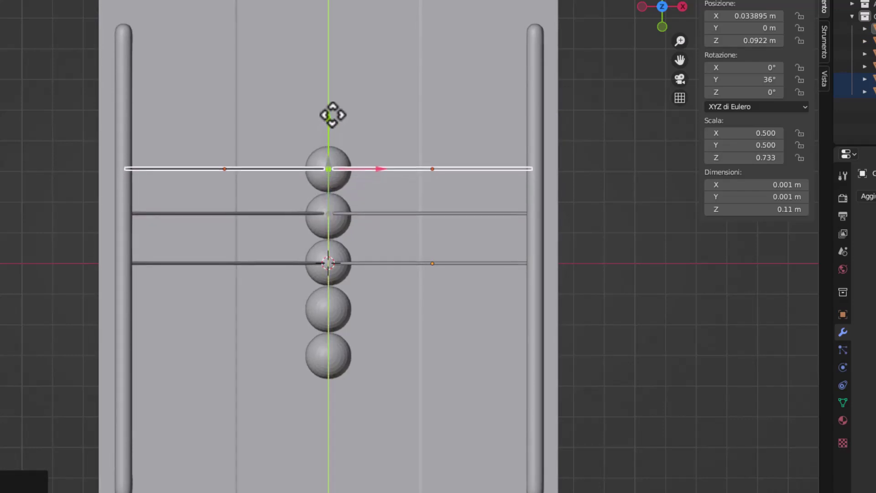
left_click(332, 114)
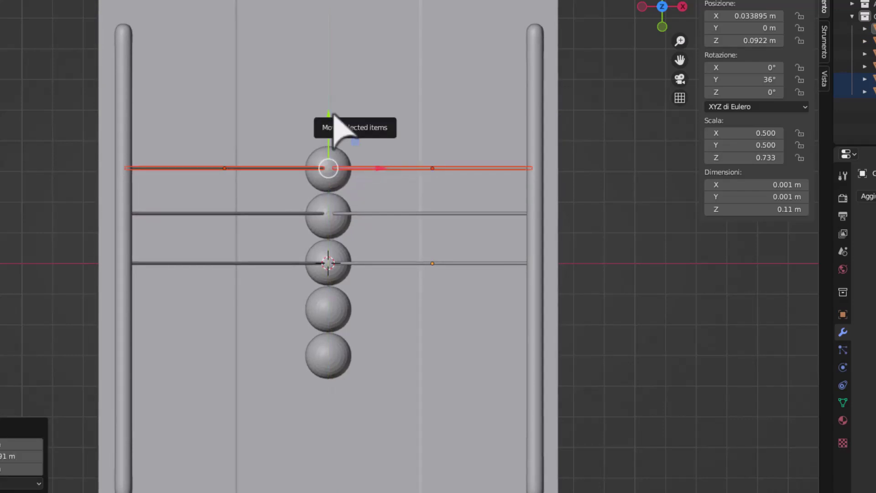
key("shift+d")
key("y")
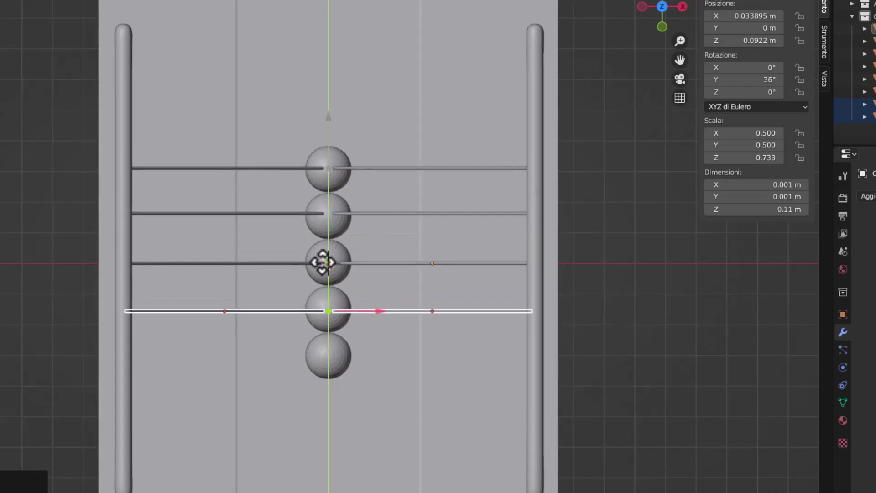
left_click(323, 261)
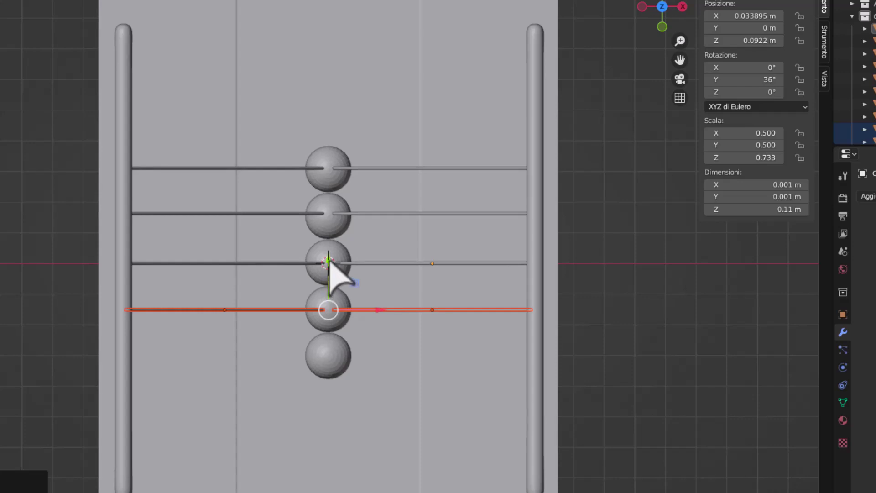
key("shift+d")
key("z")
left_click(326, 311)
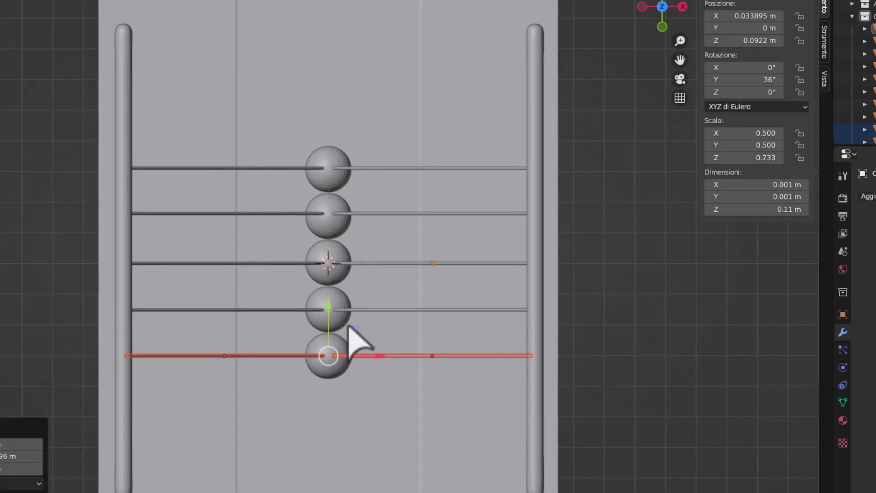
Orbit and zoom to inspect the ten strings from the side and front
mouse_move(362, 342)
middle_mouse_down()
mouse_move(434, 440)
mouse_move(415, 353)
mouse_move(422, 319)
middle_mouse_up()
scroll(419, 316, "down", 3)
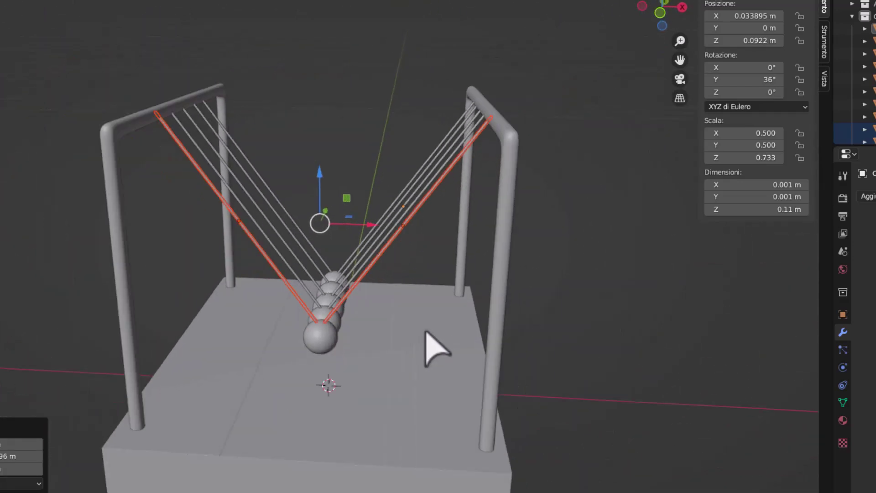
mouse_move(550, 346)
middle_mouse_down()
mouse_move(553, 337)
mouse_move(443, 342)
mouse_move(550, 327)
mouse_move(558, 342)
mouse_move(516, 343)
mouse_move(544, 336)
middle_mouse_up()
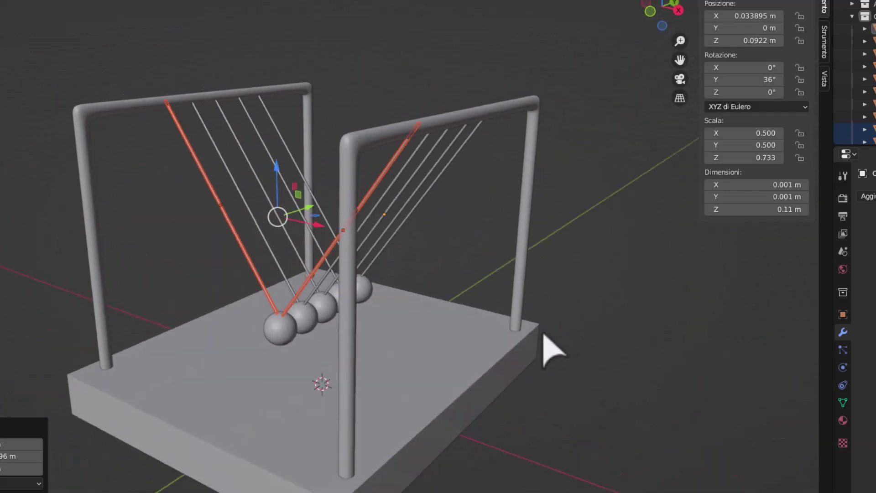
scroll(327, 352, "up", 2)
scroll(327, 352, "up", 3)
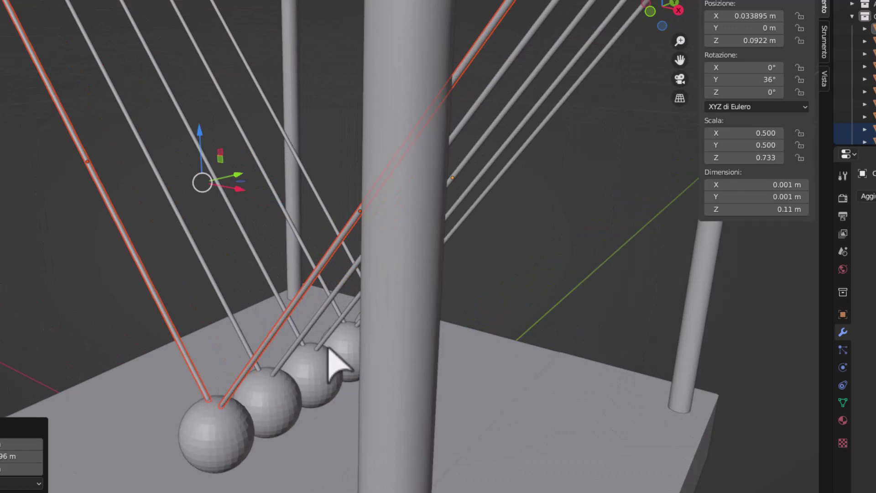
mouse_move(360, 328)
middle_mouse_down()
mouse_move(238, 403)
mouse_move(280, 403)
mouse_move(293, 416)
middle_mouse_up()
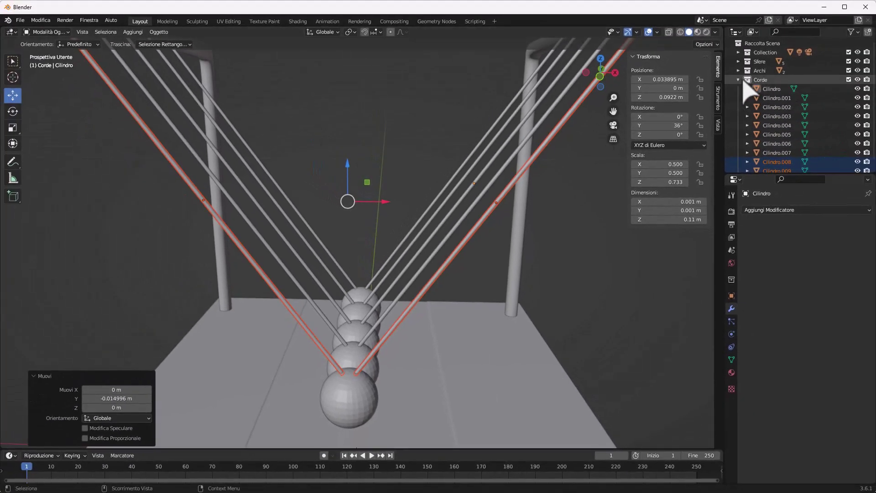
Expand the Sfere collection and add a new cylinder to the scene
left_click(739, 80)
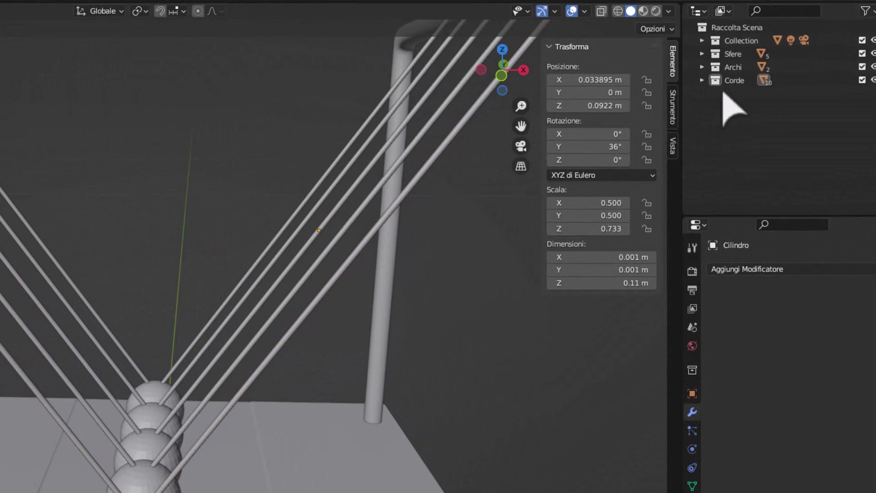
left_click(725, 59)
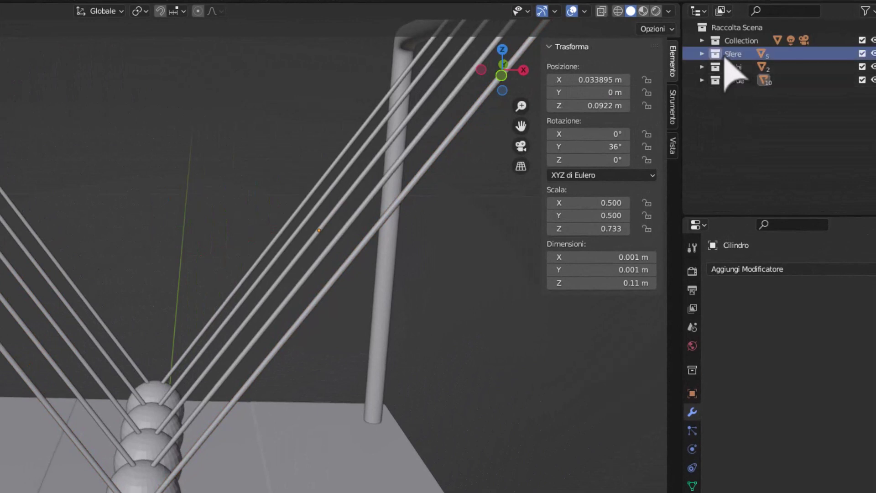
left_click(701, 54)
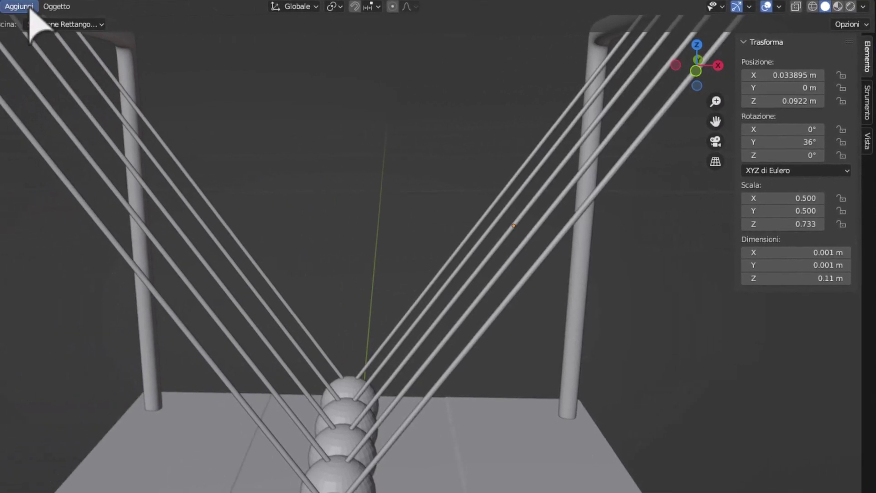
left_click(35, 6)
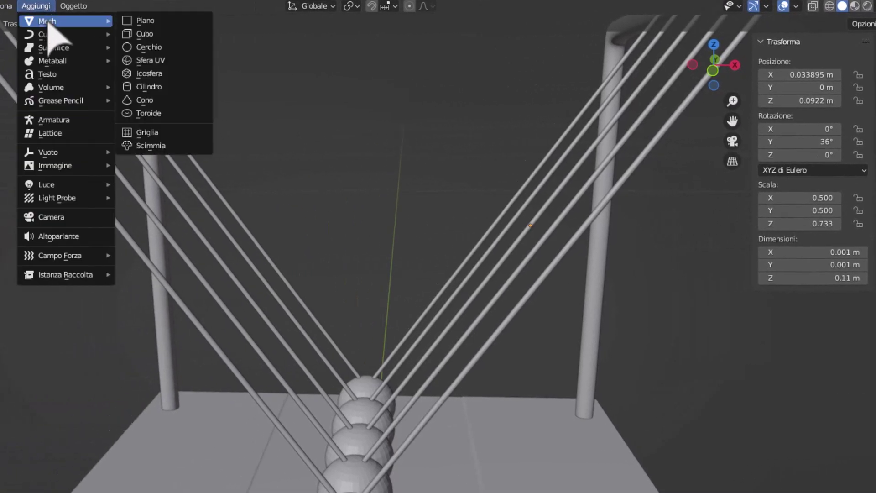
left_click(168, 87)
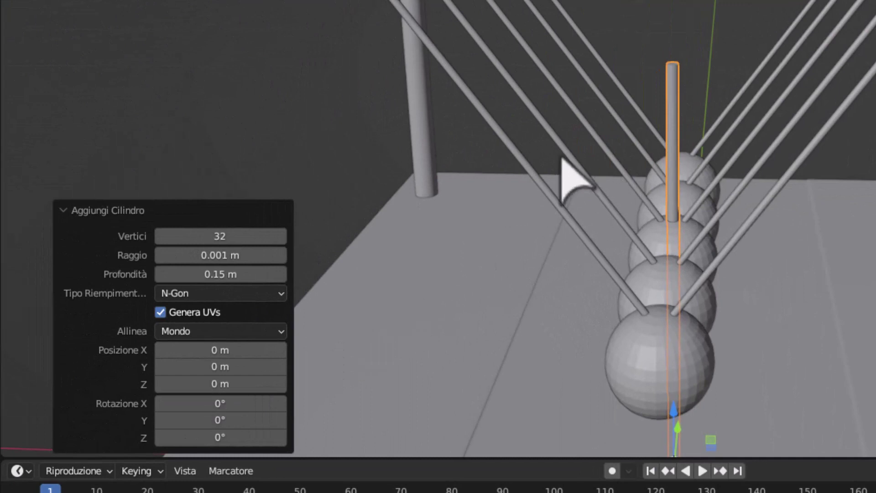
Experiment with the cylinder's X tilt, finally setting X rotation to 0°
scroll(671, 197, "down", 4)
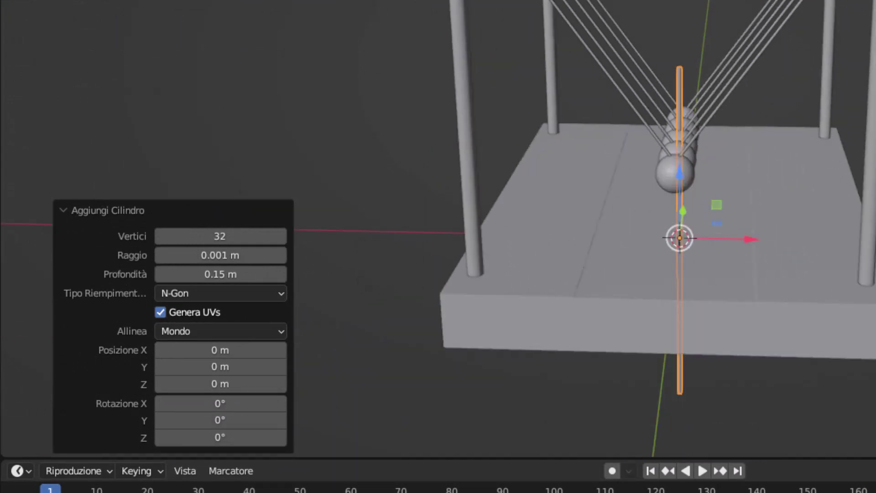
scroll(680, 287, "up", 5)
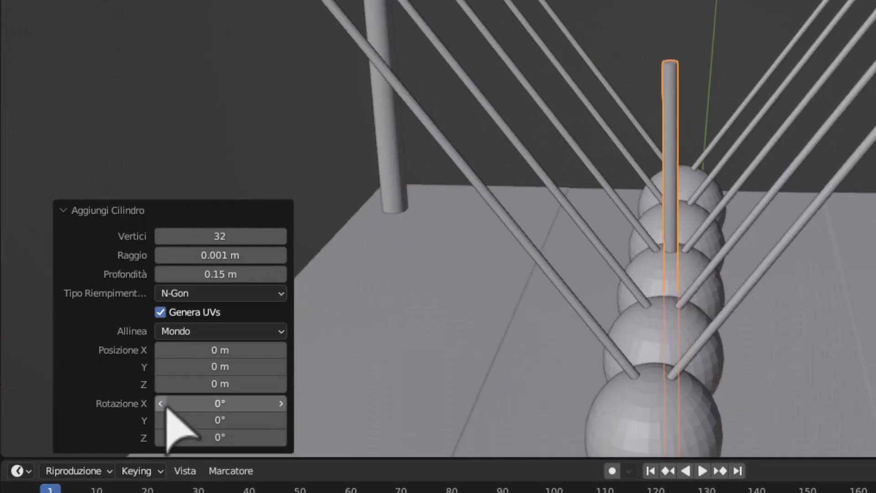
mouse_move(178, 404)
left_mouse_down()
mouse_move(653, 184)
mouse_move(630, 184)
left_mouse_up()
scroll(673, 369, "down", 2)
scroll(666, 360, "down", 2)
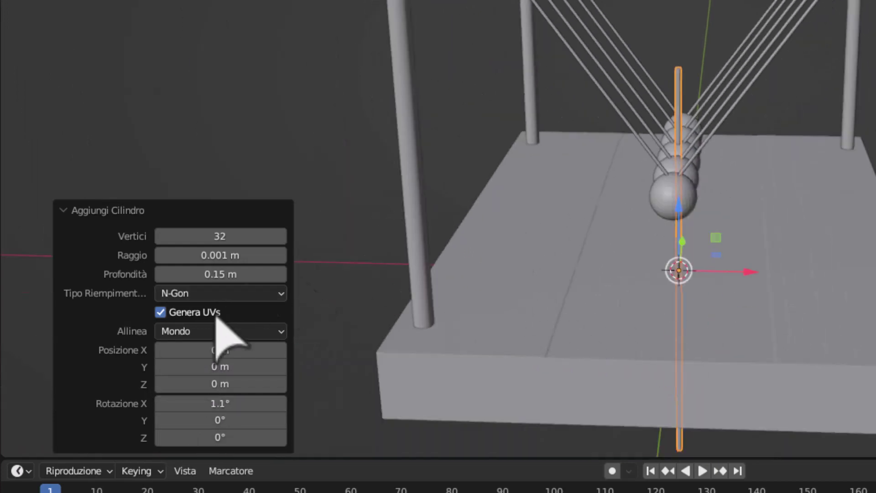
left_click_drag(211, 404, 694, 189)
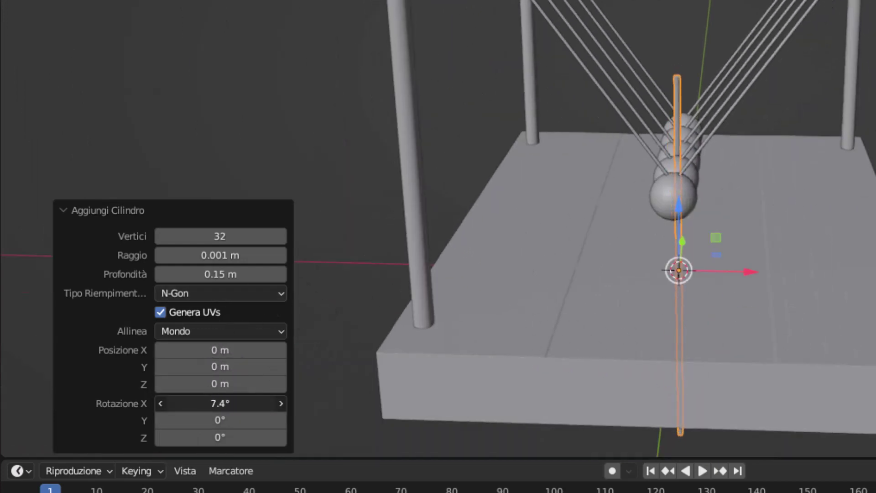
left_click_drag(220, 403, 192, 404)
mouse_move(867, 310)
middle_mouse_down()
mouse_move(755, 315)
mouse_move(757, 306)
middle_mouse_up()
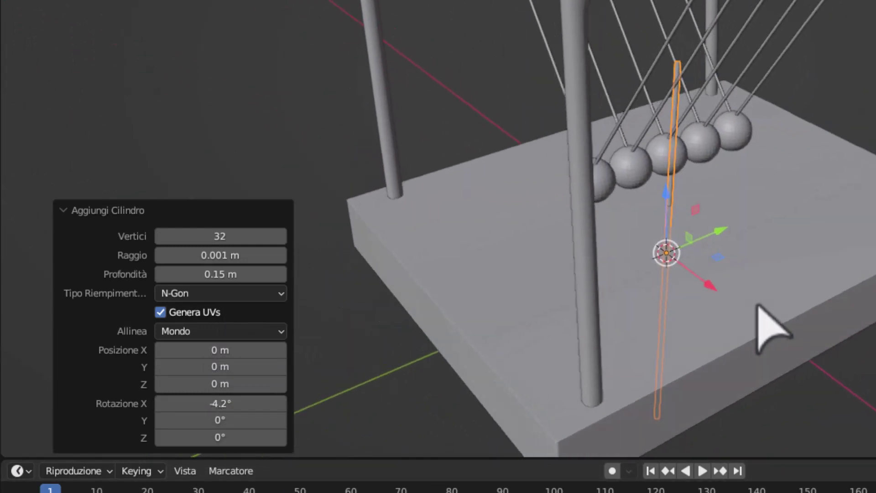
mouse_move(210, 409)
left_mouse_down()
mouse_move(782, 176)
mouse_move(867, 179)
mouse_move(180, 403)
left_mouse_up()
left_click(180, 404)
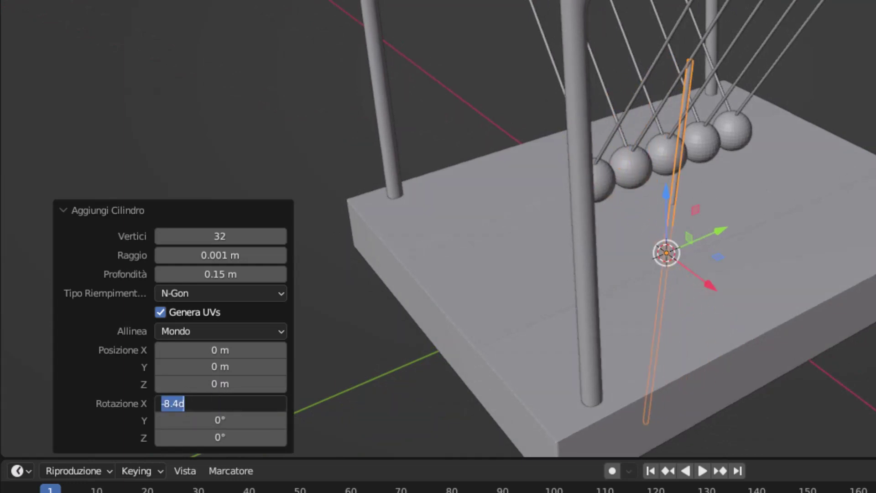
key("Return")
Rotate the cylinder 90° on Y and raise it about 0.05 m to the balls' tops
mouse_move(203, 416)
left_mouse_down()
mouse_move(630, 193)
mouse_move(817, 33)
mouse_move(694, 17)
mouse_move(874, 7)
left_mouse_up()
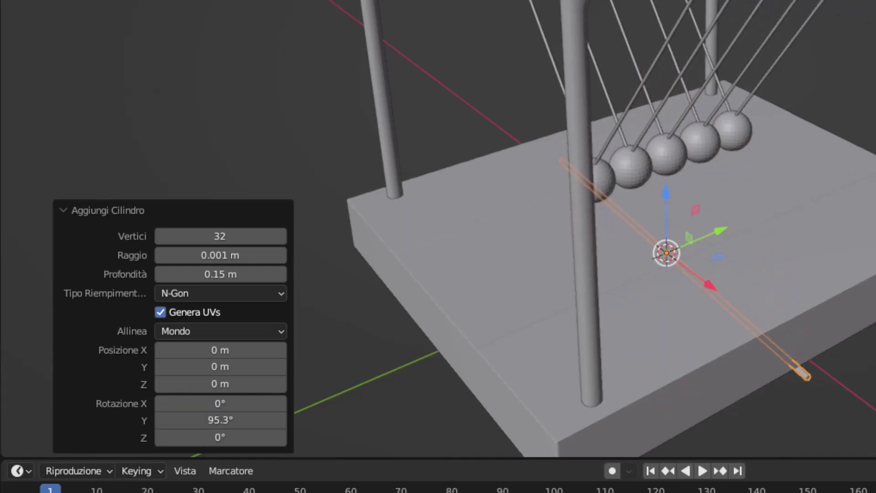
left_click(241, 420)
type("90")
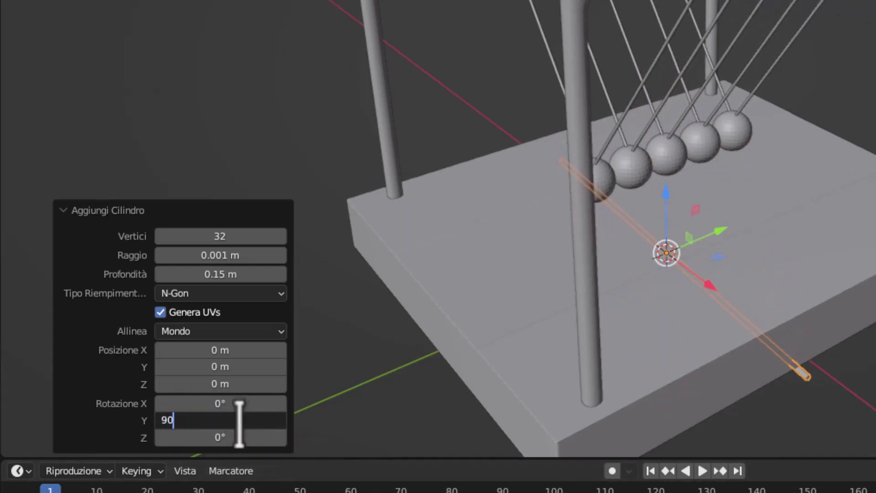
key("Return")
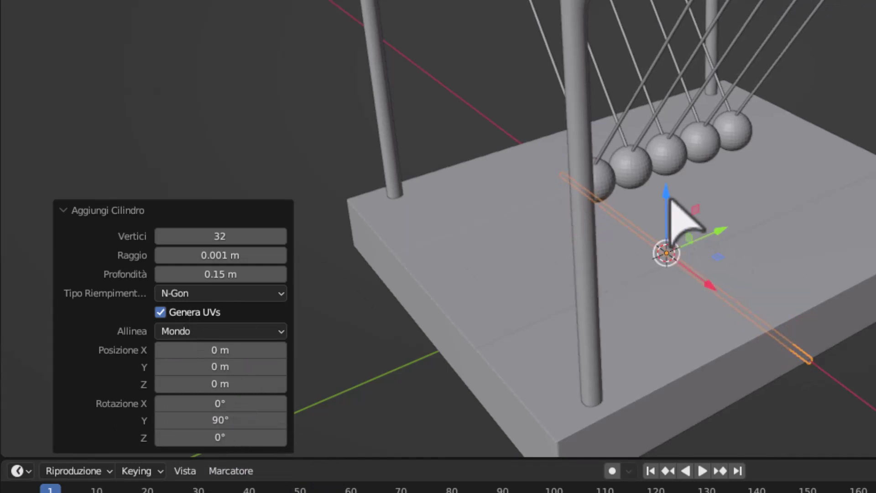
mouse_move(666, 197)
left_mouse_down()
mouse_move(681, 88)
mouse_move(673, 64)
left_mouse_up()
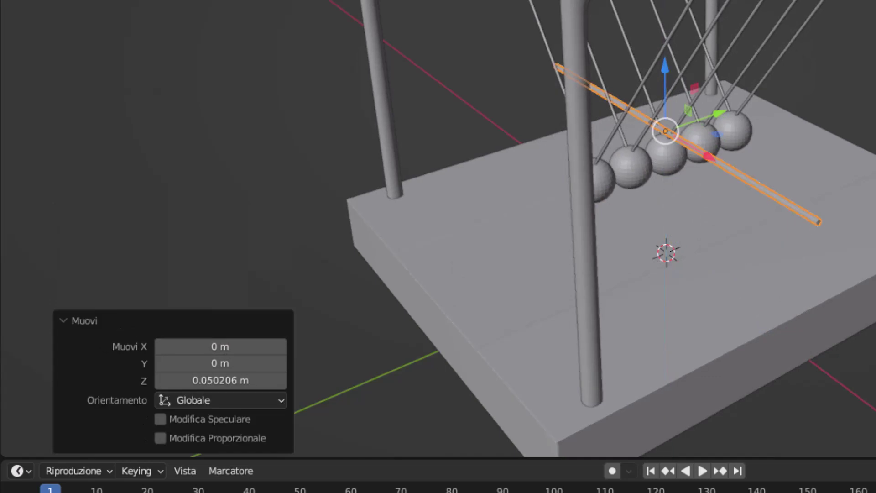
Using front and side ortho views, centre the bar over the middle ball
key("KP_1")
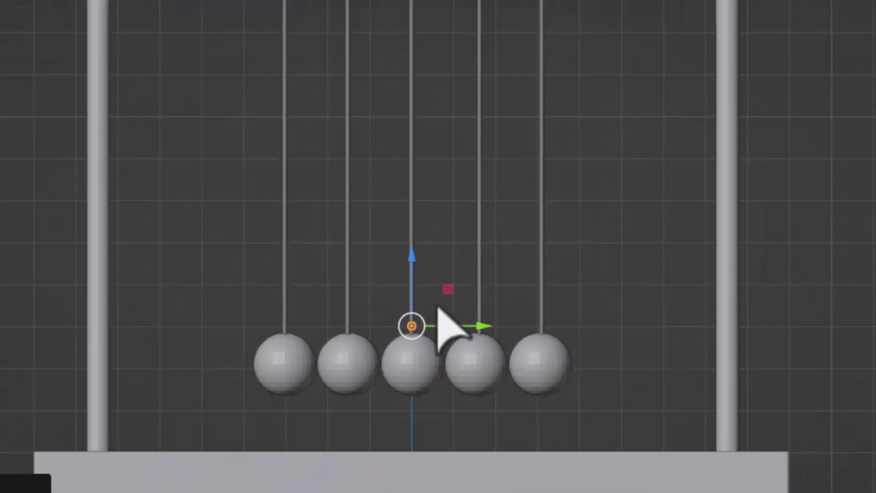
scroll(439, 319, "up", 3)
scroll(438, 366, "up", 3)
scroll(435, 443, "down", 2)
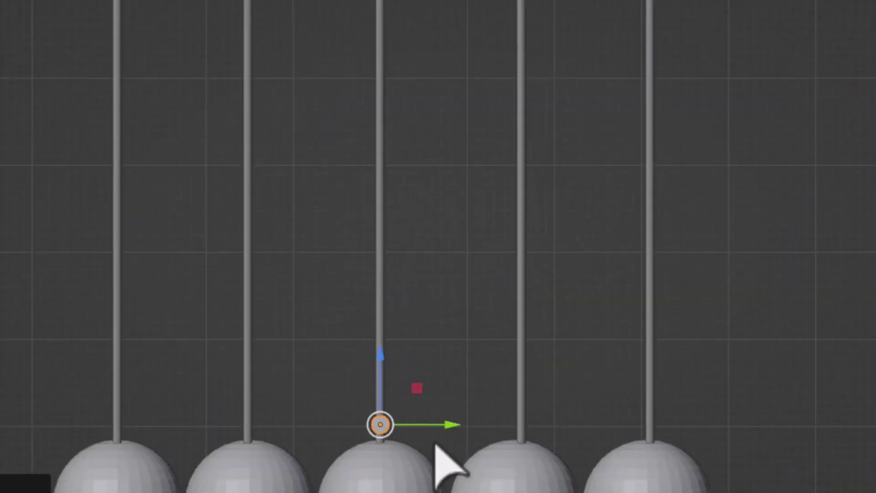
left_click_drag(452, 425, 492, 422)
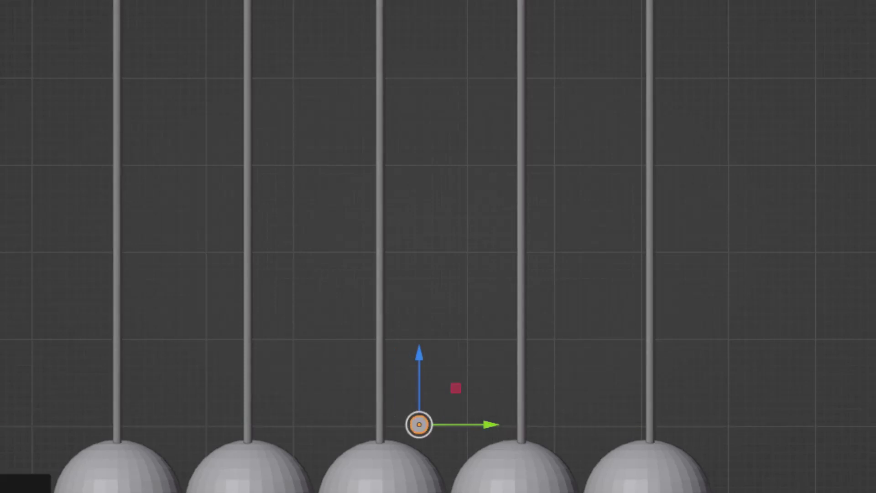
key("ctrl+KP_1")
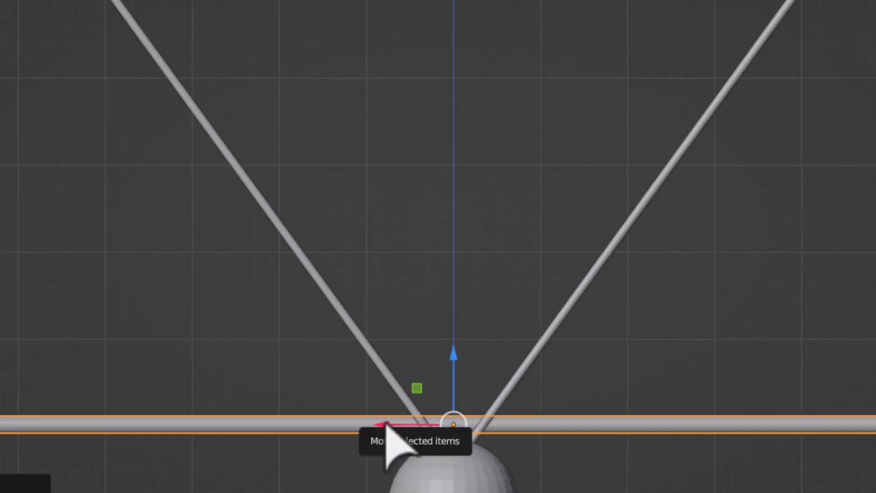
mouse_move(381, 425)
left_mouse_down()
mouse_move(356, 424)
mouse_move(391, 426)
left_mouse_up()
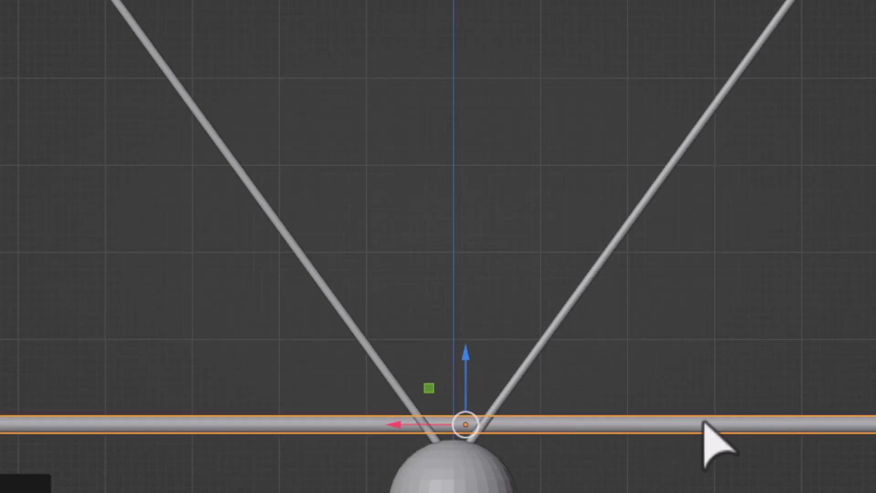
scroll(438, 445, "up", 2)
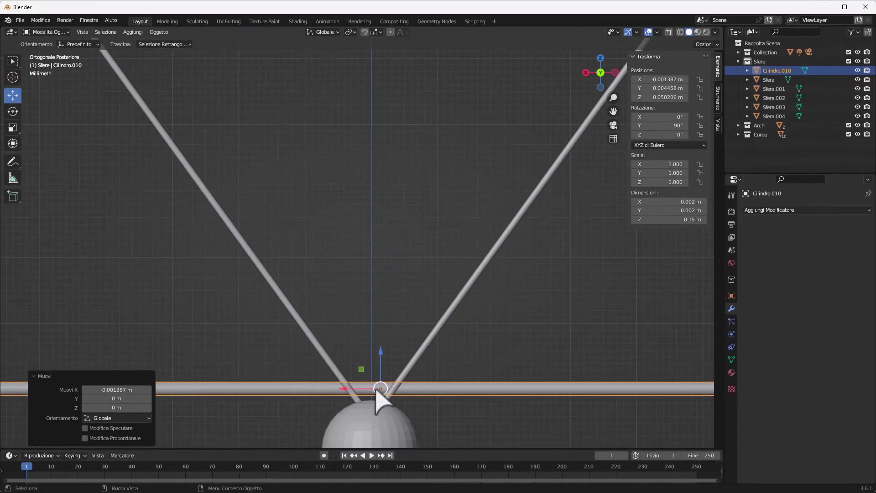
left_click_drag(346, 388, 336, 389)
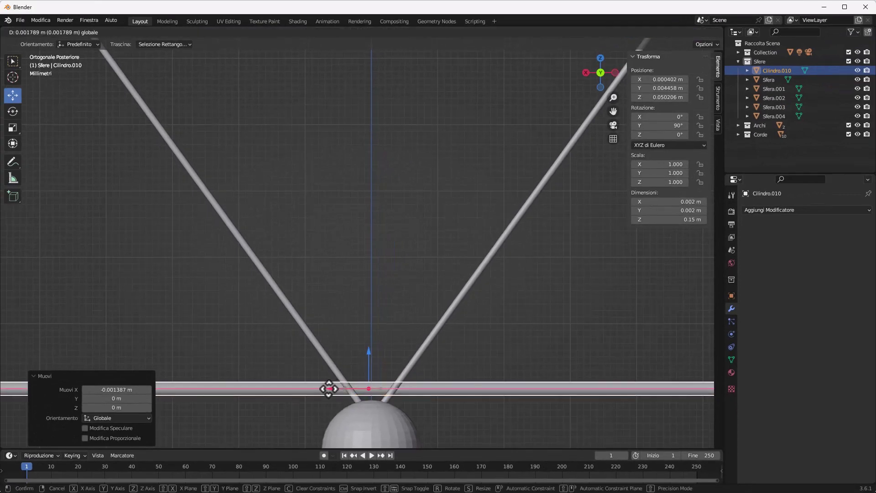
left_click(332, 389)
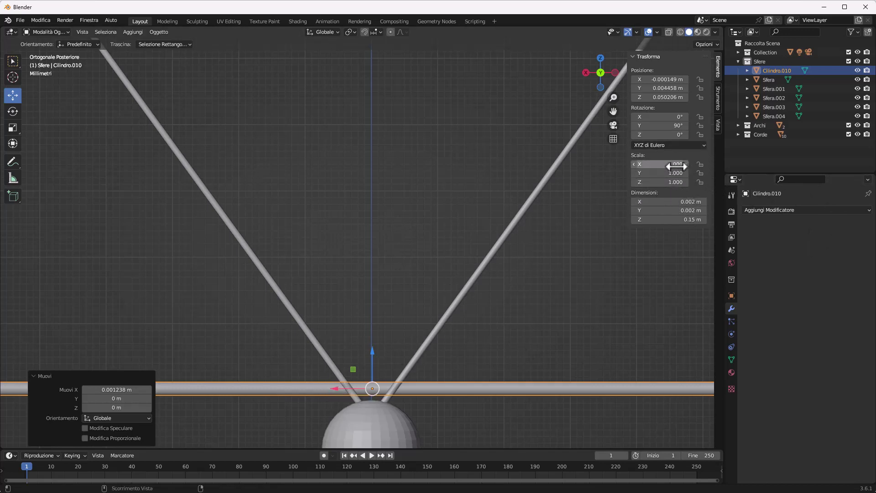
Shrink the cylinder to scale X 0.41, Y -1.45, Z 0.04 in the N panel
left_click_drag(676, 167, 657, 166)
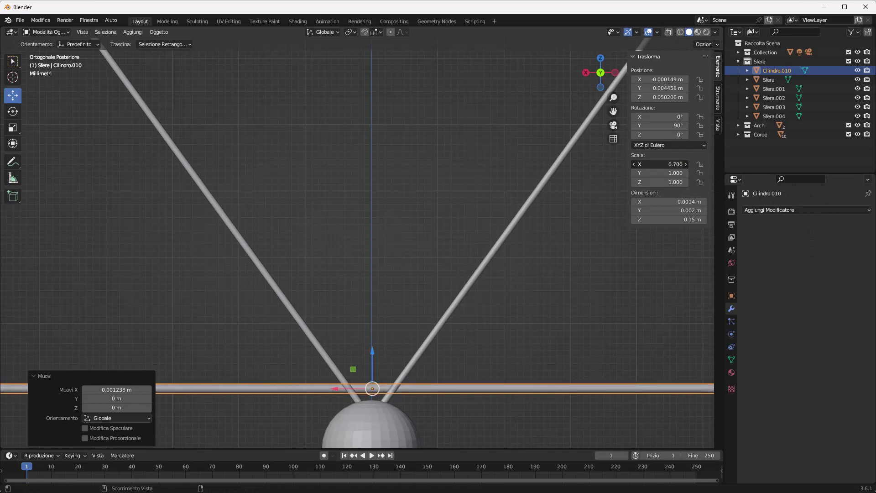
left_click_drag(662, 173, 639, 173)
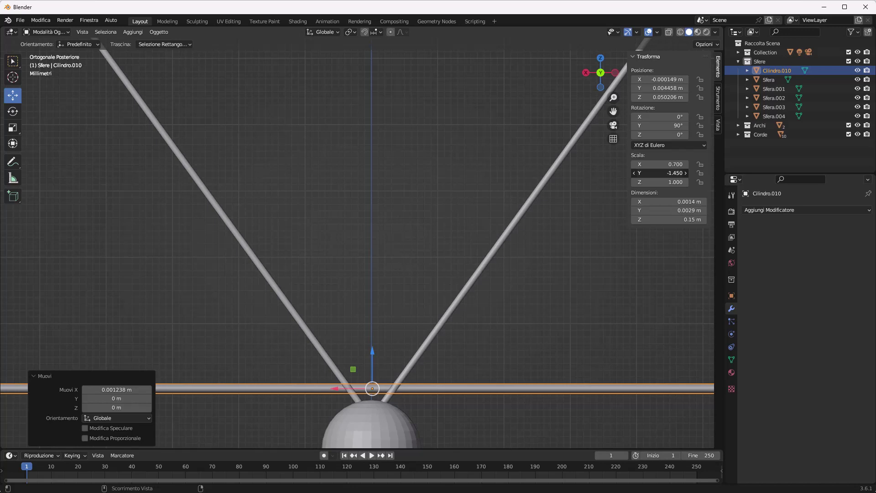
scroll(586, 342, "down", 2)
scroll(589, 352, "down", 3)
scroll(587, 352, "up", 1)
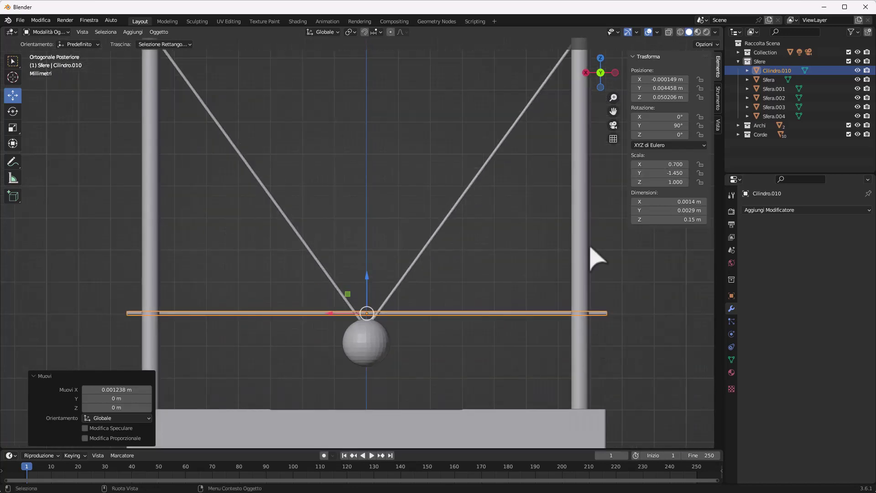
left_click_drag(671, 164, 648, 164)
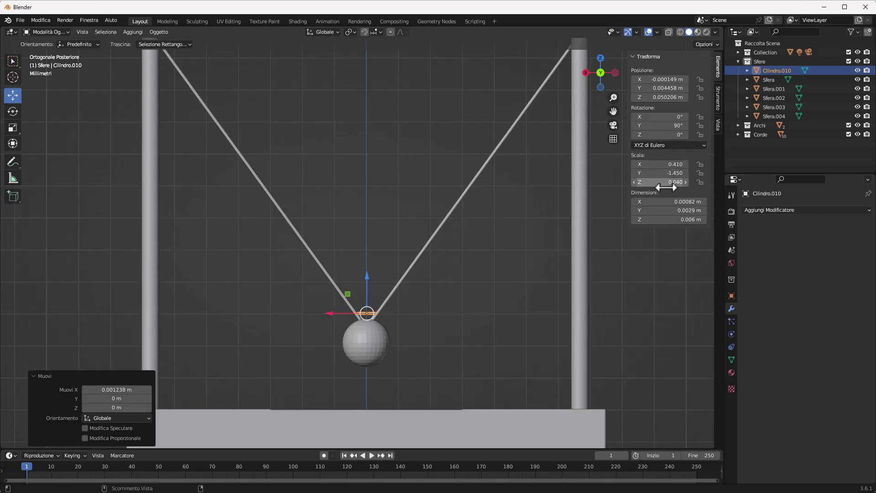
scroll(375, 341, "up", 3)
scroll(385, 345, "up", 1)
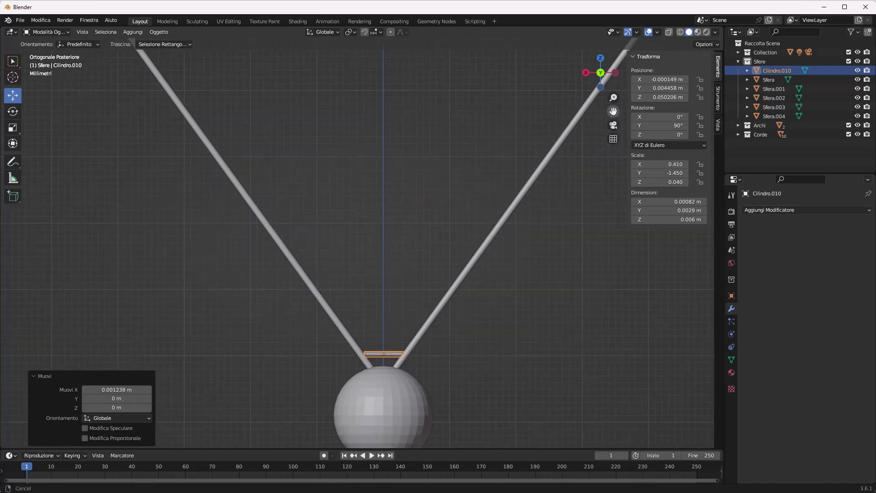
Lower the stub onto the middle ball where its strings meet and reduce its Y scale
left_click_drag(613, 114, 543, 211)
scroll(477, 363, "up", 2)
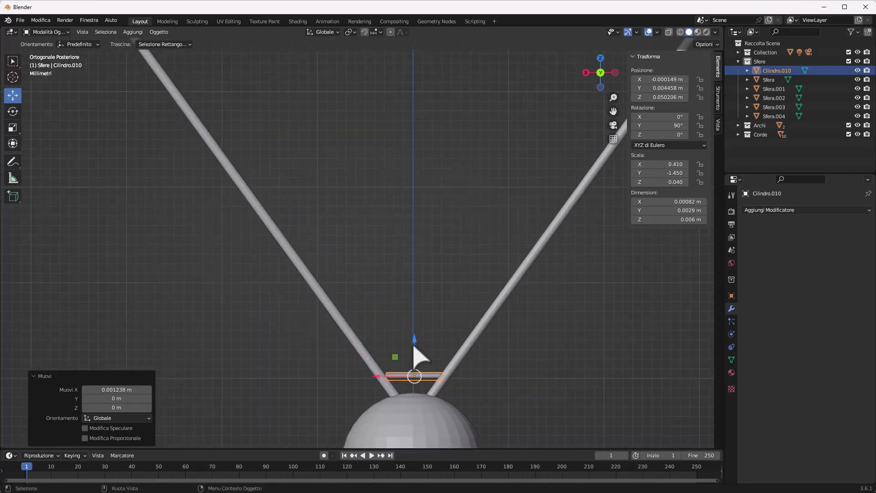
left_click_drag(414, 348, 414, 356)
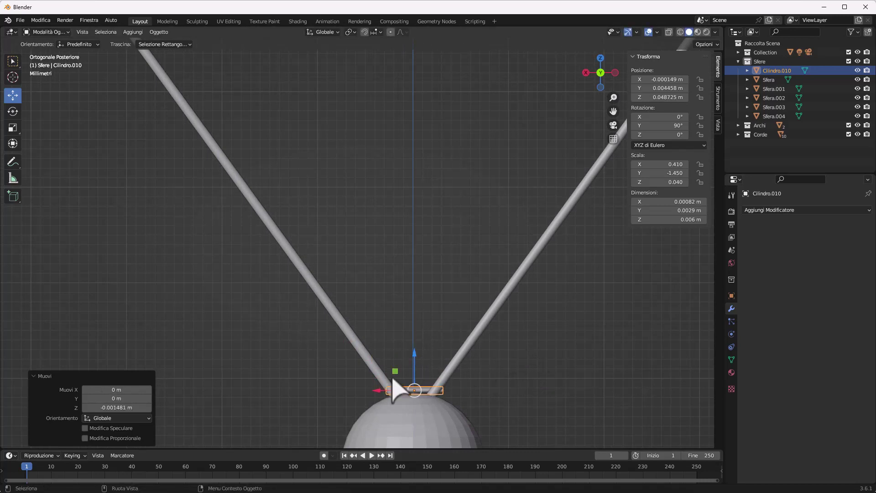
middle_click_drag(497, 392, 386, 391)
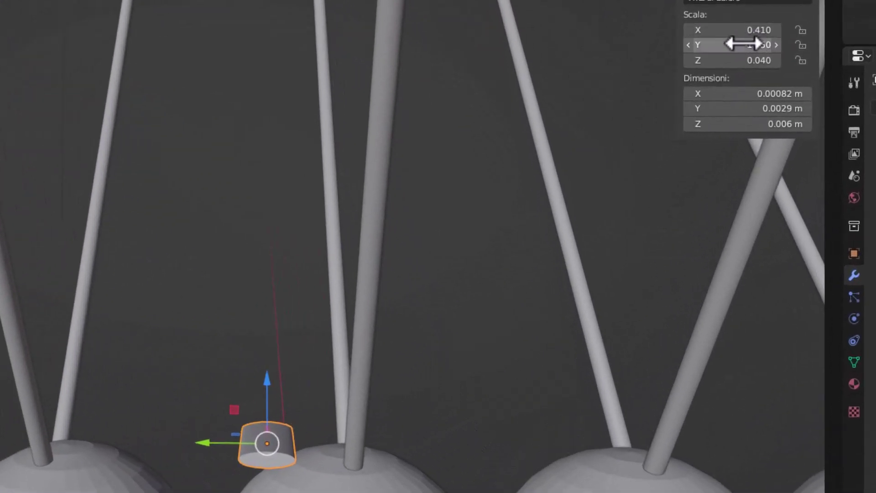
left_click_drag(732, 45, 767, 45)
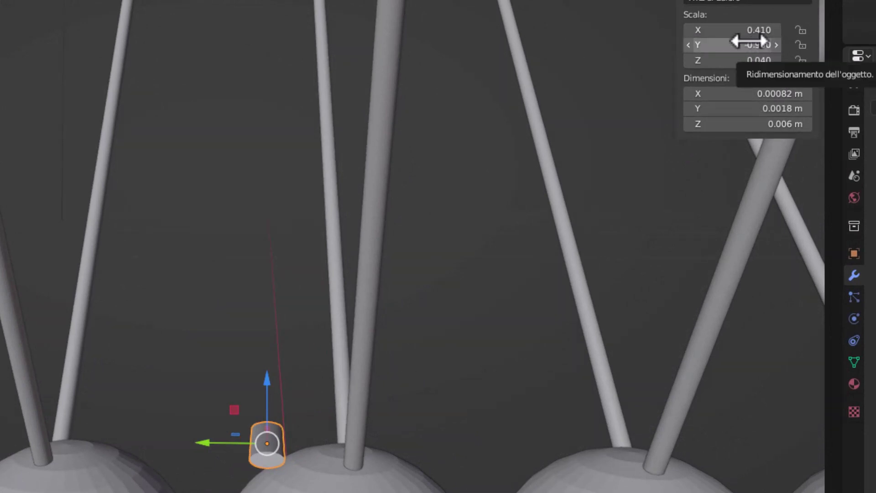
Set the cap's X and Y scale to 0.6 (Z 0.04) and nudge it along Y
left_click(758, 45)
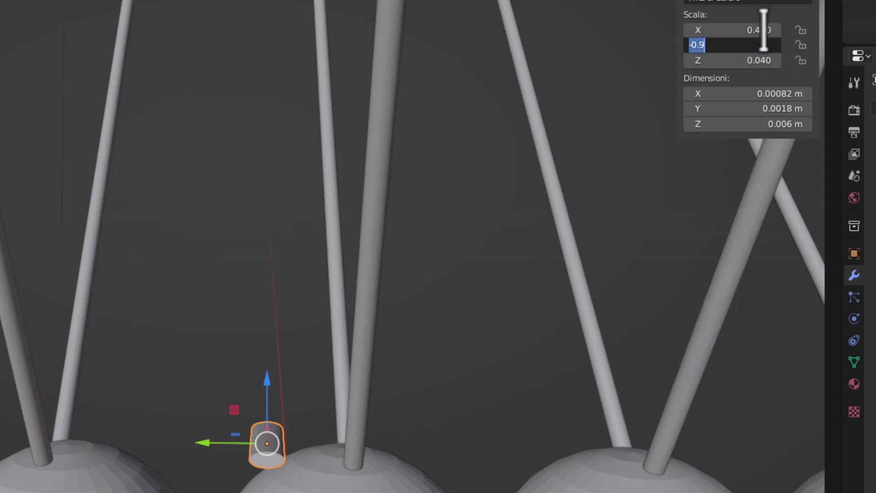
type("0.2")
key("Return")
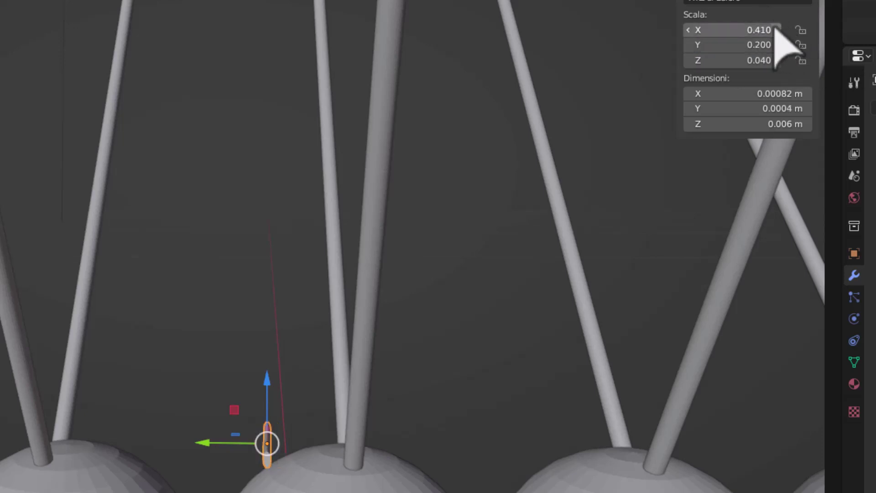
left_click(749, 45)
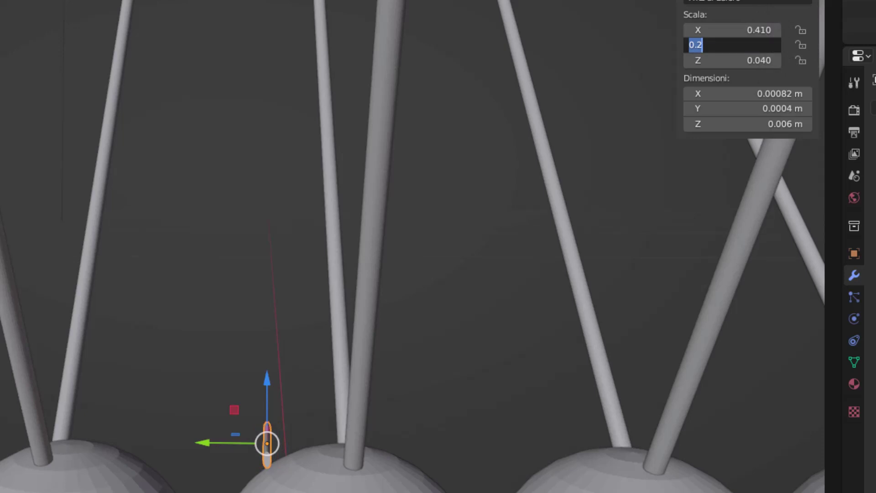
type("04")
key("Return")
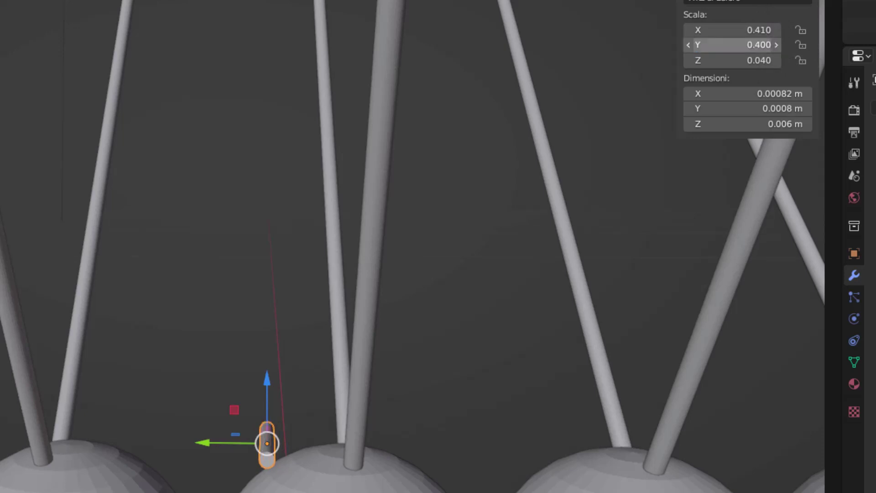
left_click(754, 44)
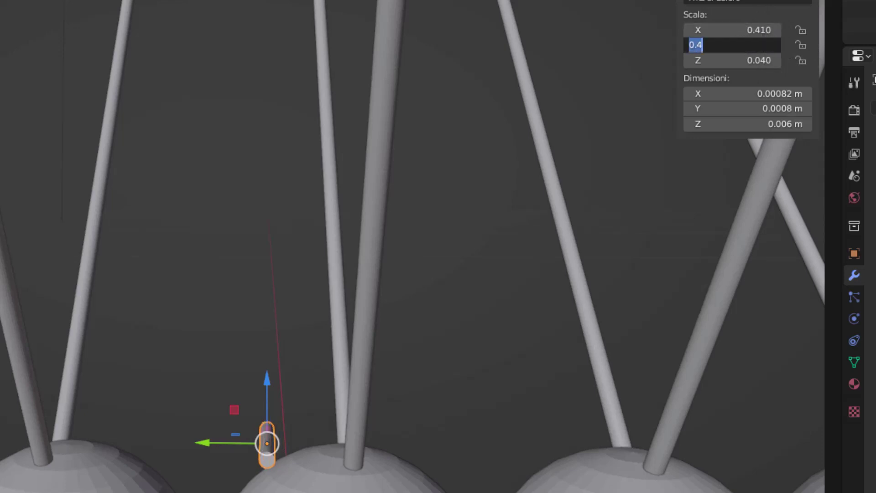
type("06")
key("Return")
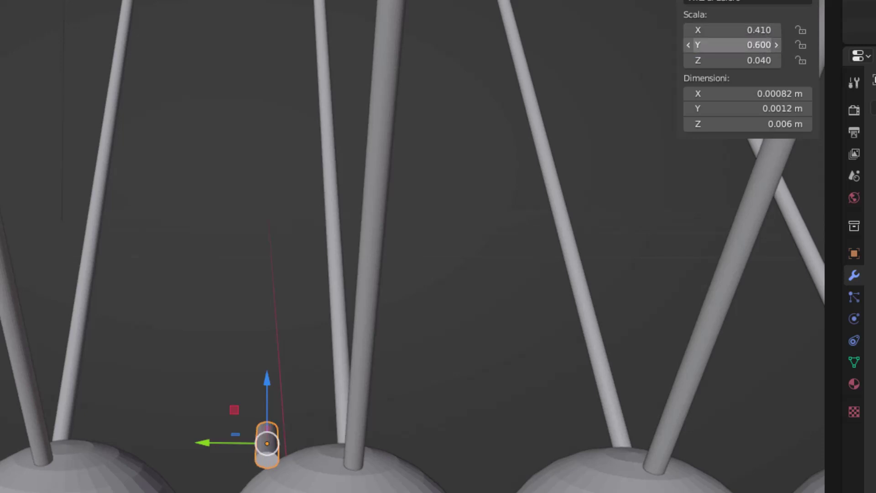
left_click(760, 30)
type("0.6")
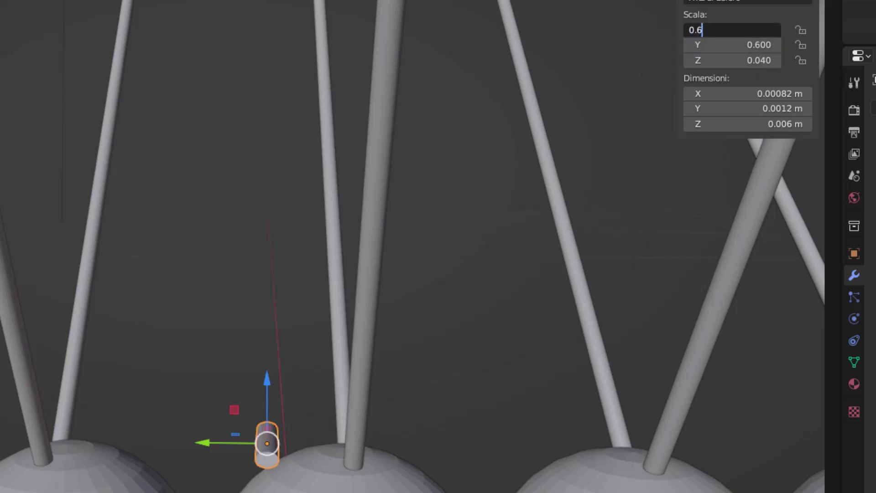
key("Return")
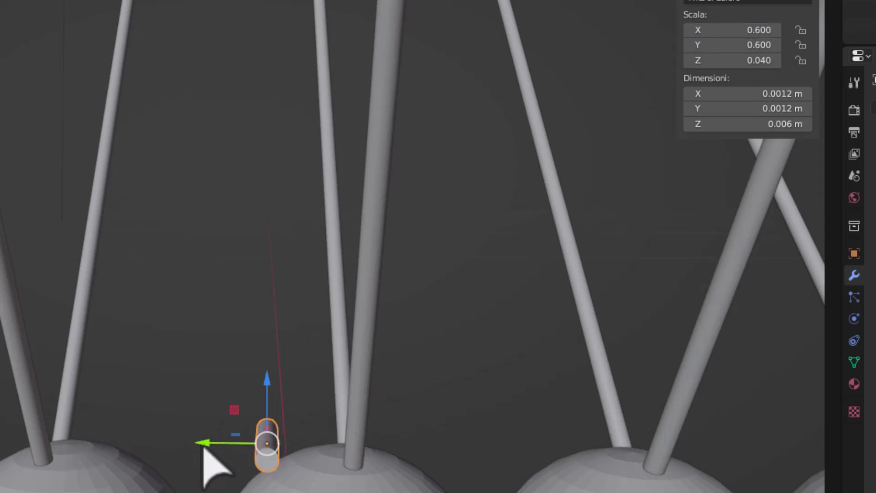
left_click_drag(204, 448, 343, 446)
Slide the clasp along Y, checking its placement from several angles
mouse_move(343, 446)
middle_mouse_down()
mouse_move(428, 446)
mouse_move(409, 415)
mouse_move(458, 443)
middle_mouse_up()
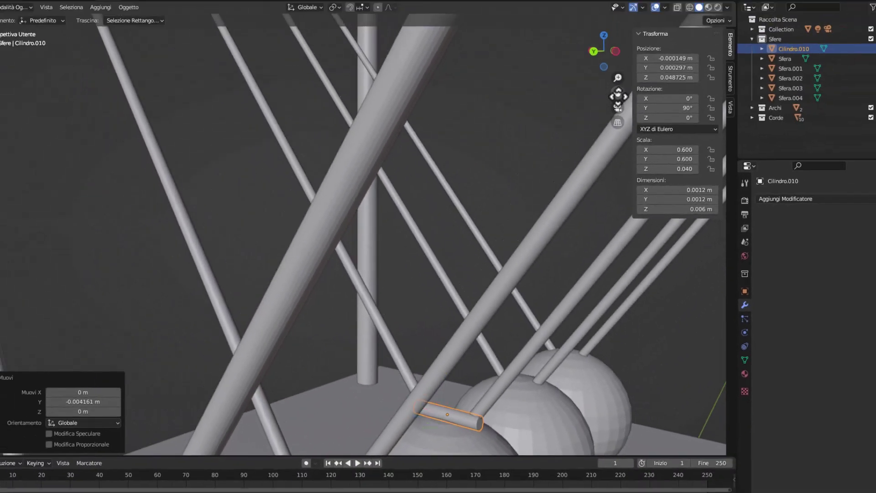
middle_click_drag(608, 156, 589, 192)
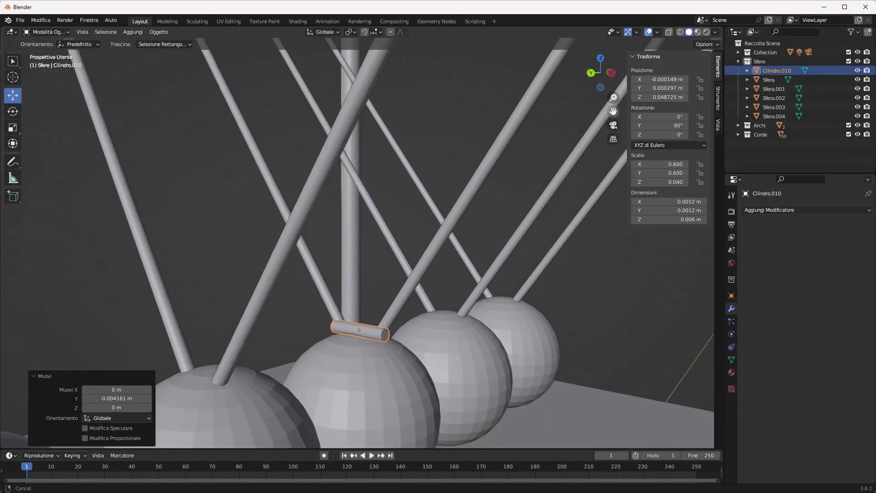
mouse_move(430, 358)
middle_mouse_down()
mouse_move(415, 372)
mouse_move(443, 377)
mouse_move(411, 382)
middle_mouse_up()
left_click_drag(337, 346, 344, 346)
mouse_move(361, 362)
middle_mouse_down()
mouse_move(493, 372)
mouse_move(473, 363)
middle_mouse_up()
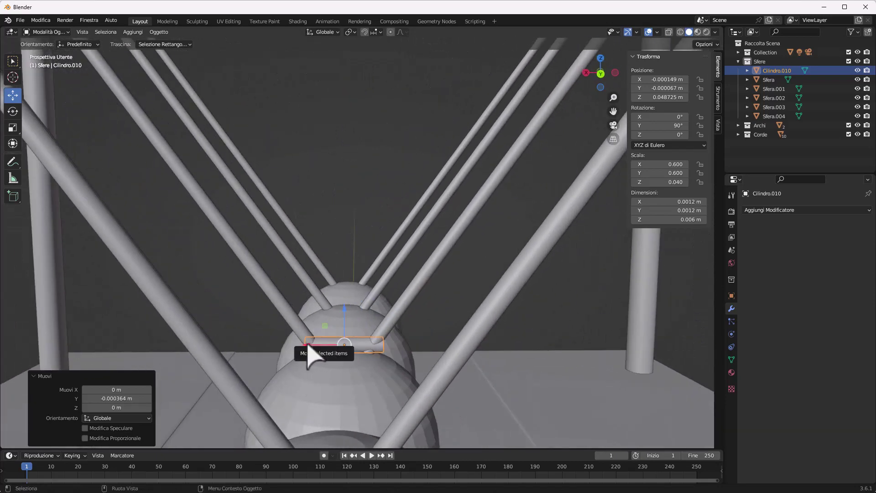
Shift the clasp along X, lower it onto the middle sphere's top, then view from above
left_click_drag(308, 344, 304, 343)
left_click_drag(342, 307, 342, 316)
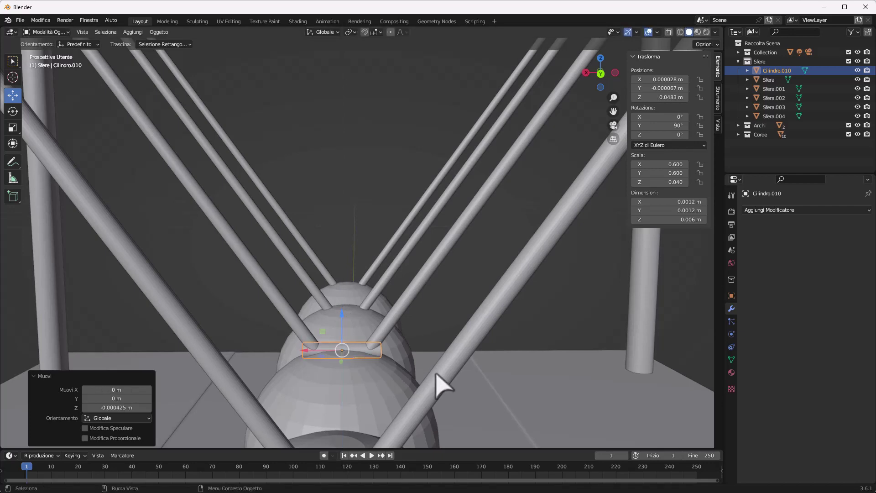
mouse_move(440, 386)
middle_mouse_down()
mouse_move(264, 386)
mouse_move(450, 391)
mouse_move(405, 411)
mouse_move(315, 413)
middle_mouse_up()
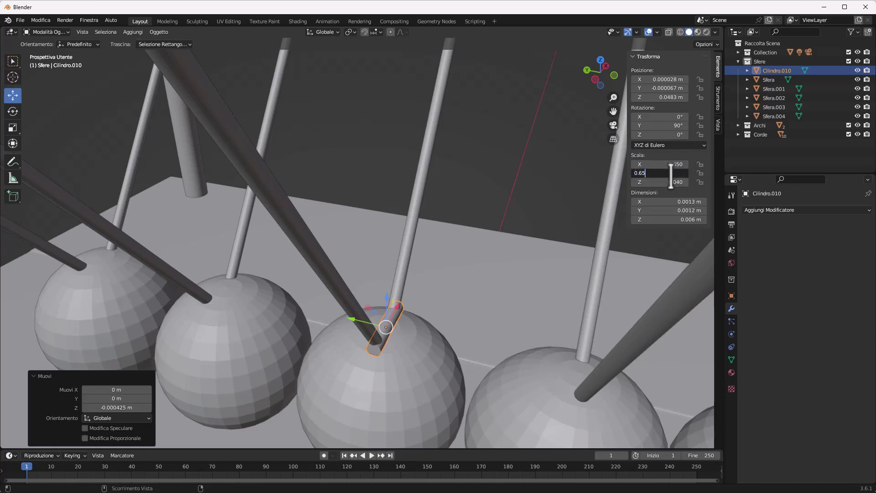
mouse_move(454, 313)
middle_mouse_down()
mouse_move(519, 305)
mouse_move(426, 320)
middle_mouse_up()
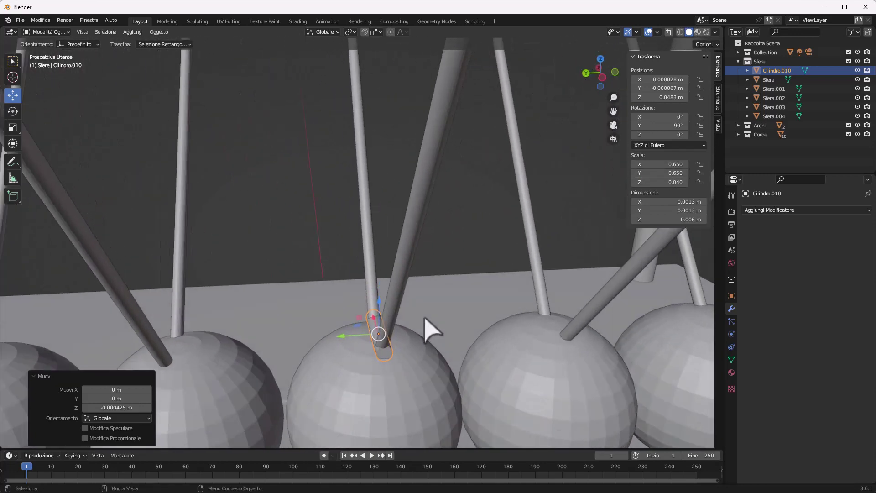
left_click(601, 60)
scroll(456, 287, "down", 5)
Paste two clasp copies and move each along Y onto its neighbouring sphere
scroll(457, 287, "down", 4)
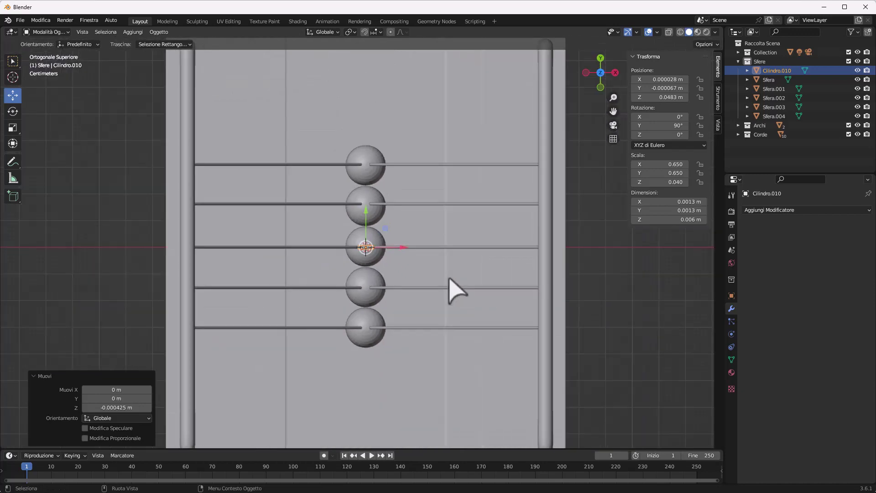
scroll(456, 288, "up", 4)
scroll(457, 289, "up", 1)
scroll(456, 289, "up", 4)
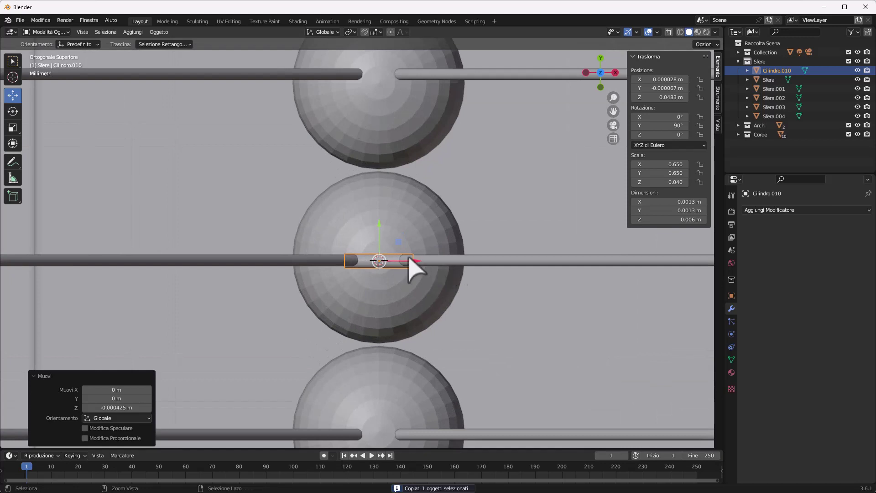
key("ctrl+v")
left_click_drag(378, 225, 390, 443)
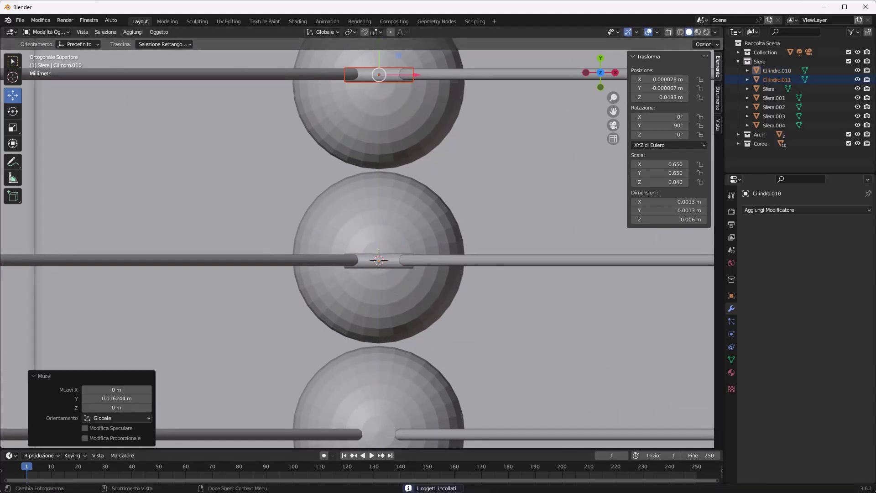
left_click_drag(614, 111, 586, 400)
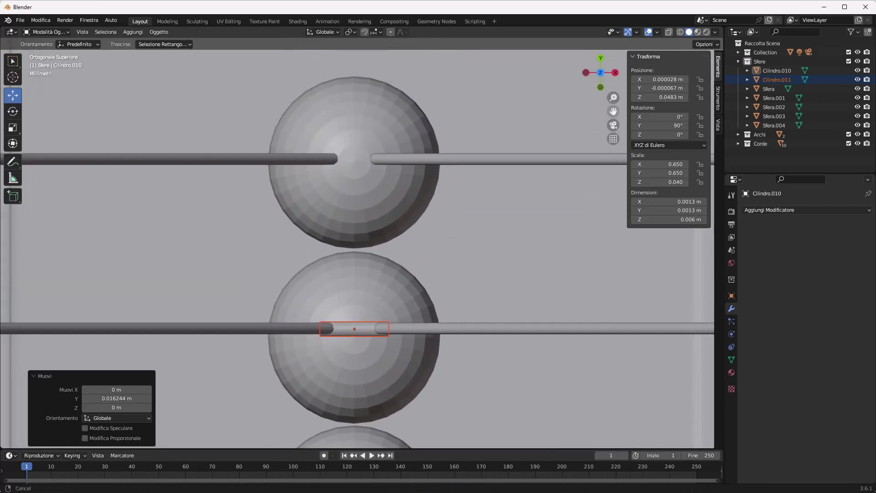
key("ctrl+v")
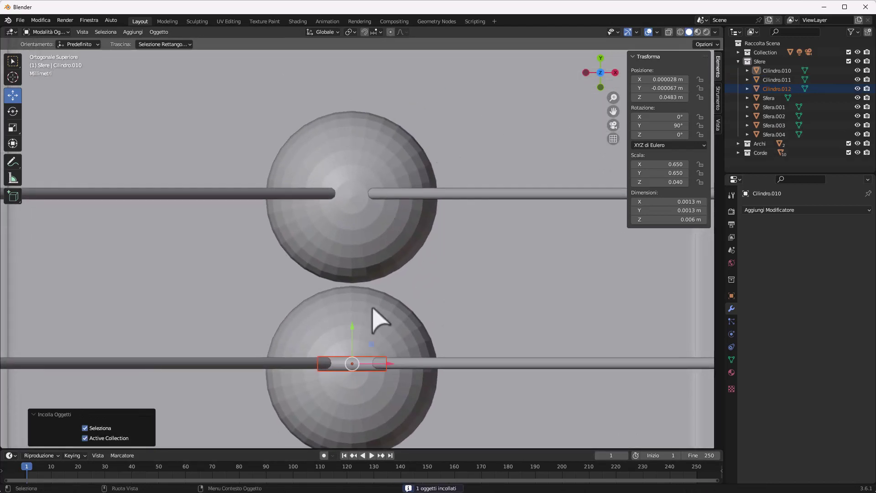
left_click_drag(352, 327, 356, 156)
left_click_drag(614, 111, 650, 50)
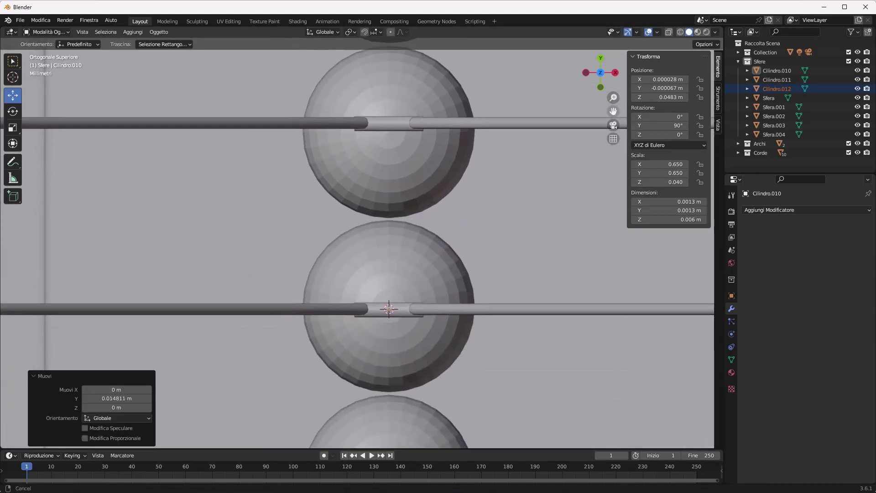
Copy the original clasp and paste two more onto the lower spheres, up to Cilindro.014
left_click_drag(614, 111, 416, 262)
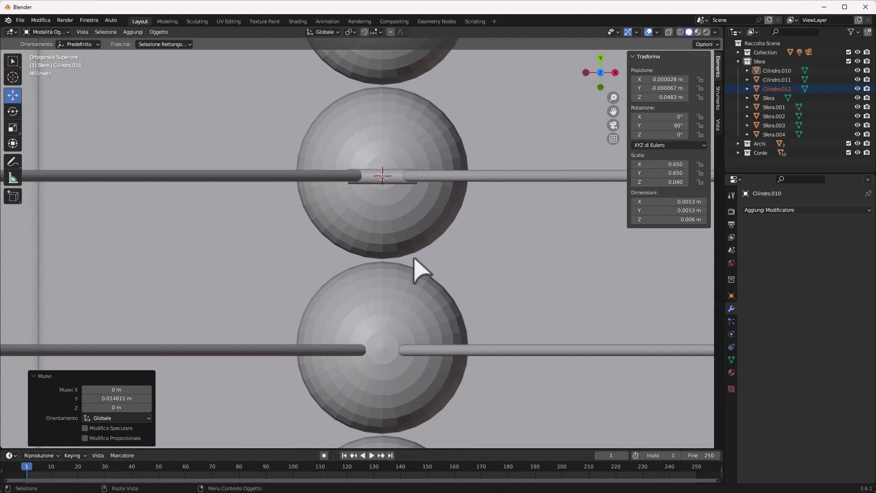
left_click(369, 179)
key("ctrl+c")
key("ctrl+v")
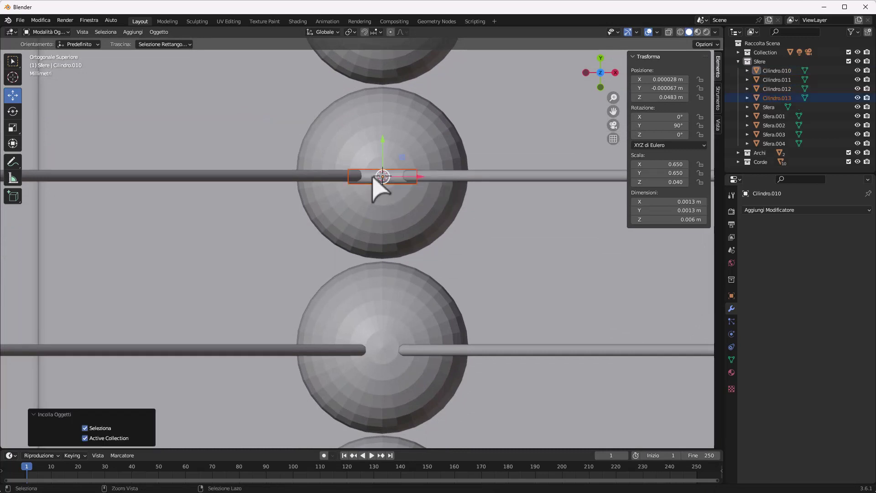
left_click_drag(384, 142, 374, 316)
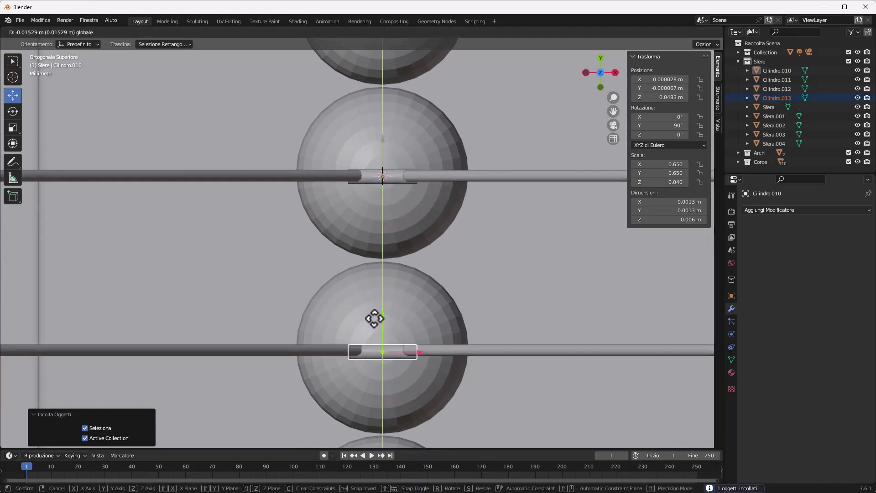
left_click_drag(611, 110, 613, 113)
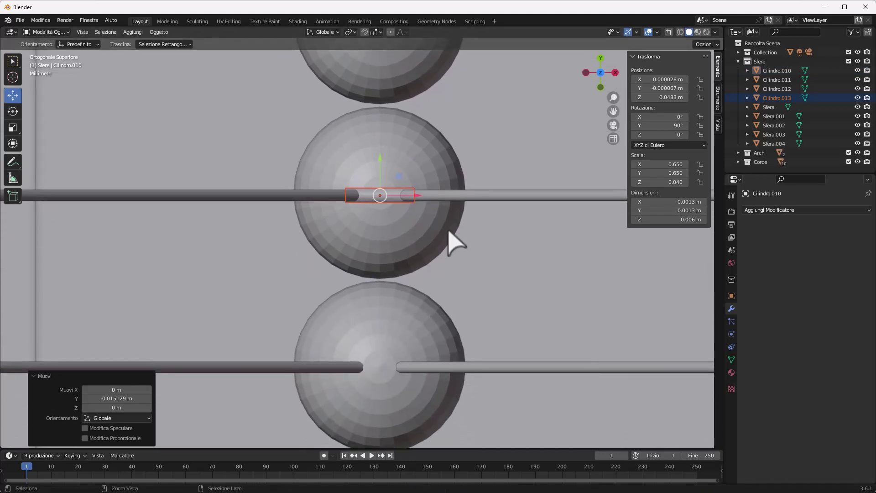
key("ctrl+v")
left_click_drag(381, 164, 368, 334)
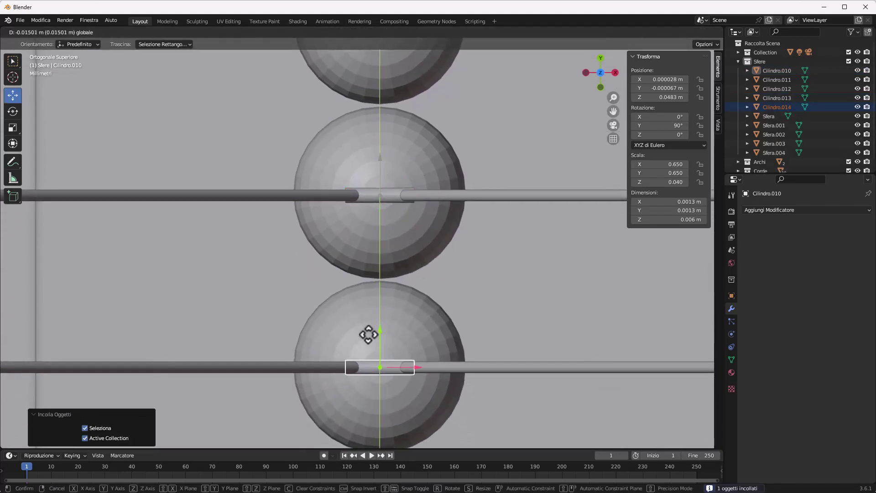
middle_click_drag(486, 362, 503, 315)
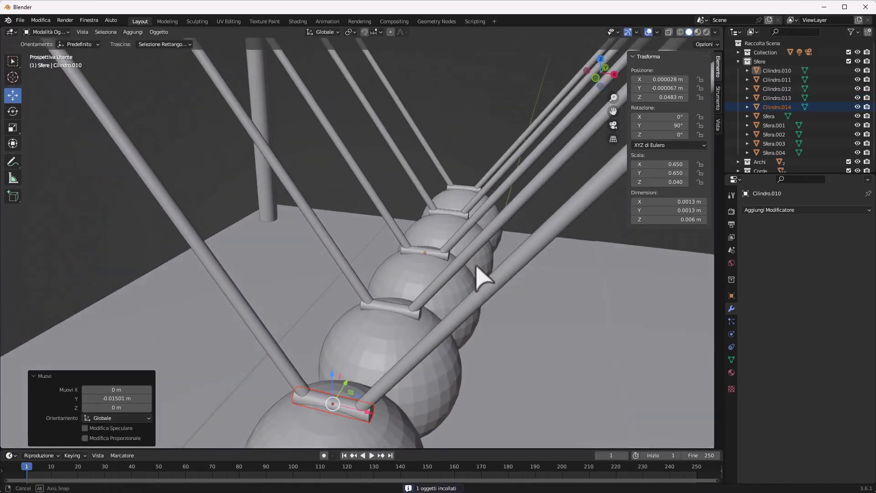
scroll(502, 308, "down", 3)
scroll(505, 311, "down", 3)
scroll(505, 312, "down", 3)
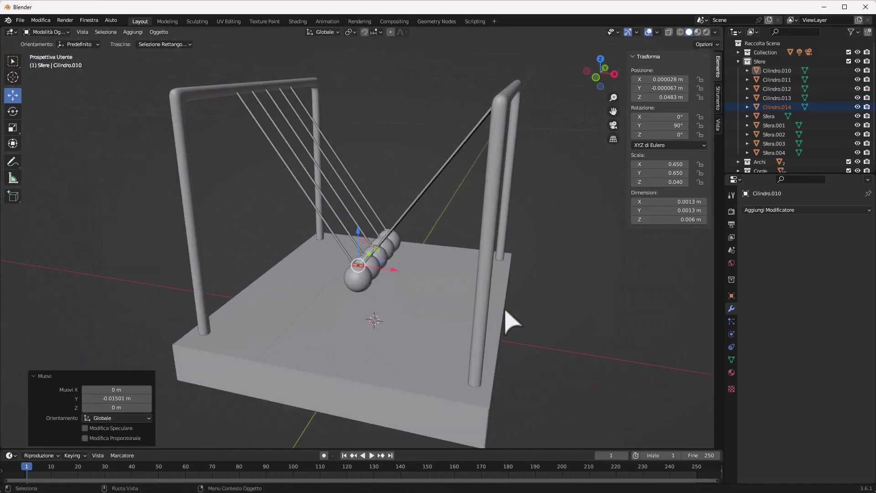
Orbit the cradle and compare it with the reference photo in IrfanView
mouse_move(530, 303)
middle_mouse_down()
mouse_move(499, 313)
mouse_move(299, 306)
mouse_move(287, 294)
mouse_move(303, 307)
mouse_move(329, 301)
middle_mouse_up()
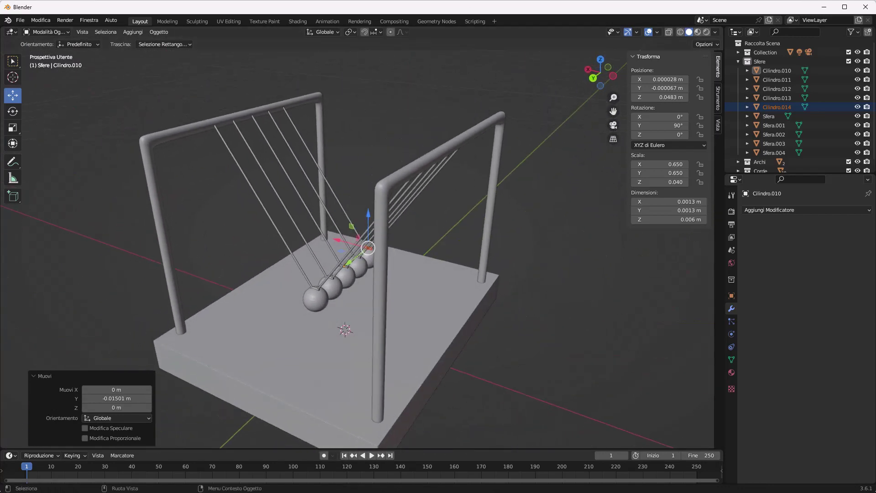
left_click_drag(575, 26, 571, 62)
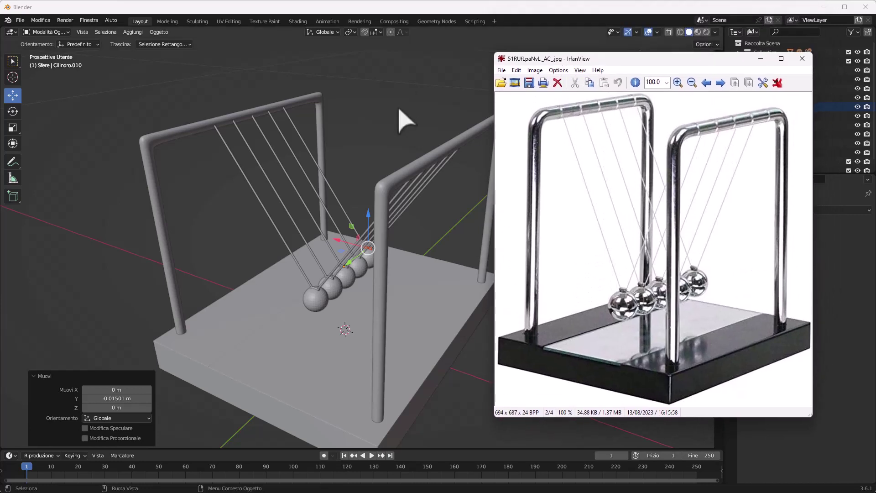
scroll(411, 175, "down", 1)
scroll(410, 175, "down", 1)
mouse_move(427, 154)
middle_mouse_down()
mouse_move(377, 156)
mouse_move(426, 163)
mouse_move(321, 95)
mouse_move(247, 63)
middle_mouse_up()
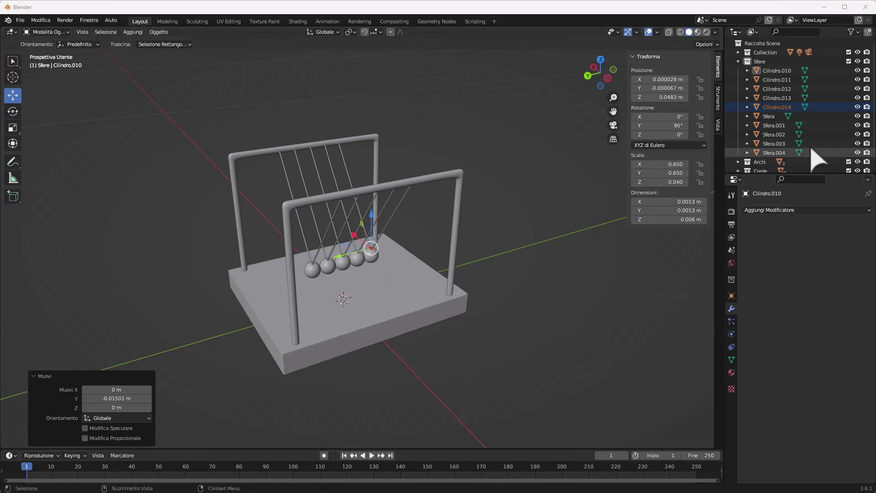
Select clasp cylinders Cilindro.014 through Cilindro.010 together in the Outliner
left_click(777, 108)
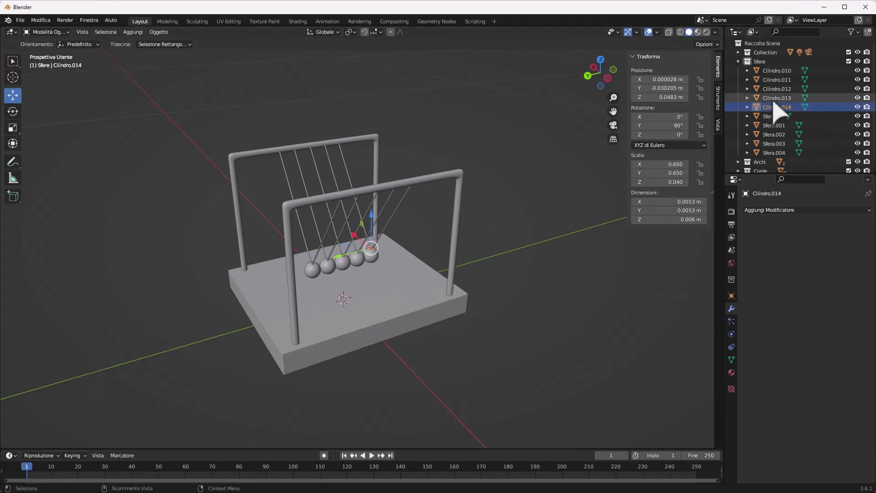
left_click(777, 70, "shift")
scroll(331, 285, "up", 5)
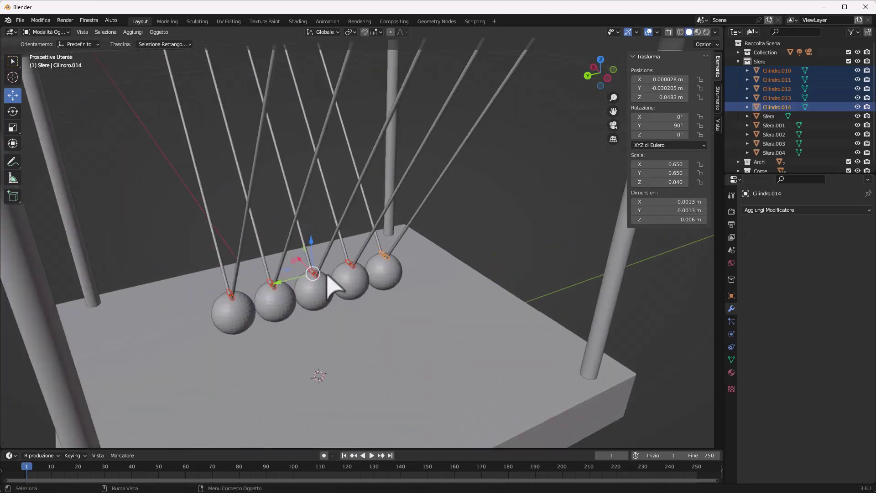
Assign the Metallo material to clasps Cilindro.014, Cilindro.013 and Cilindro.012
left_click(732, 374)
left_click(749, 249)
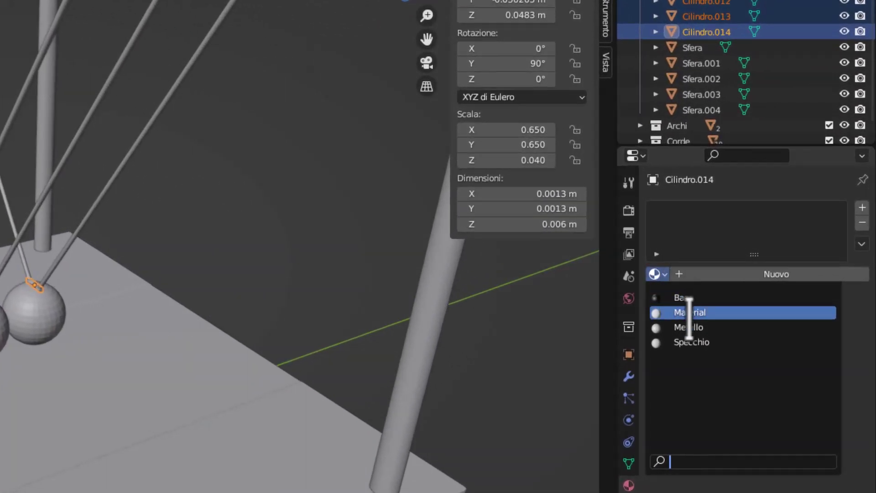
left_click(690, 327)
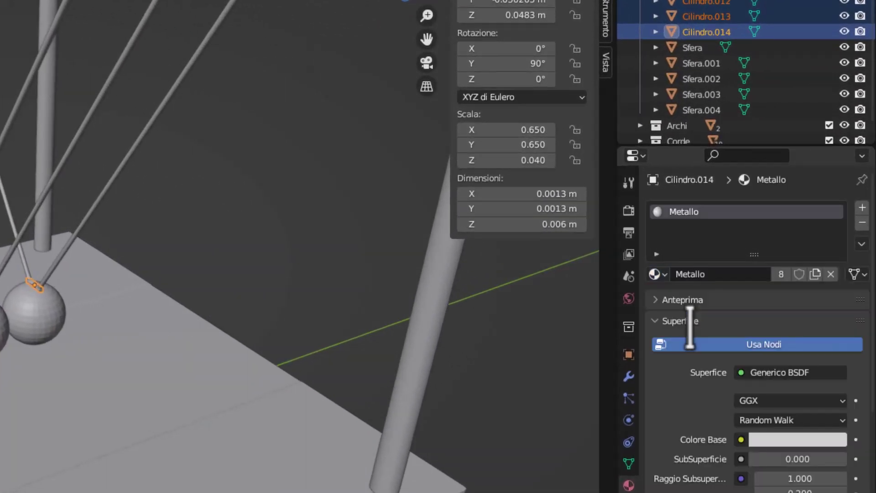
left_click(705, 16)
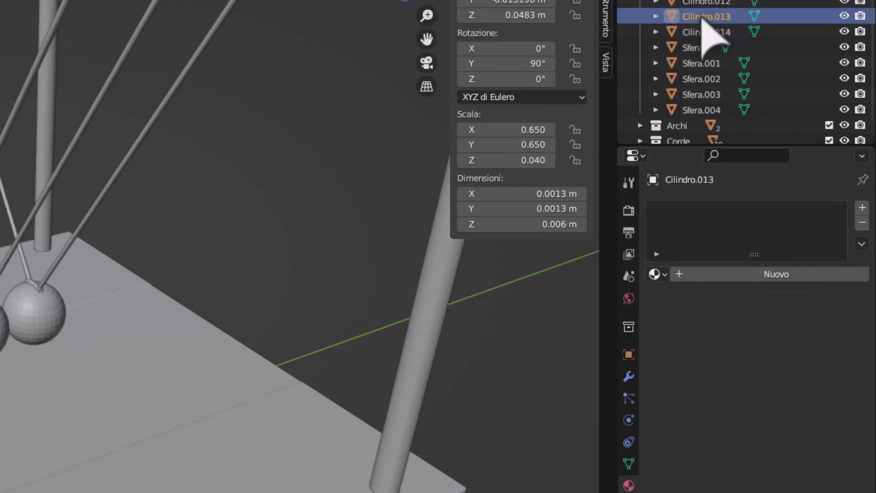
left_click(656, 274)
left_click(698, 326)
left_click(723, 3)
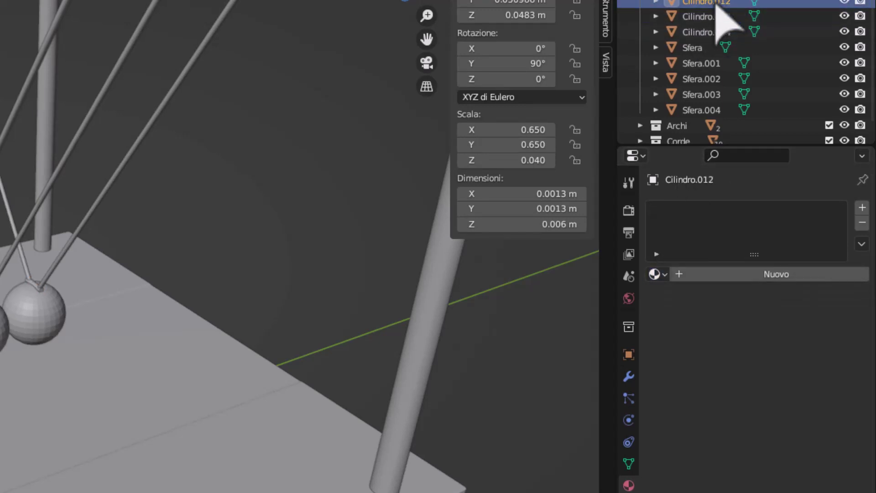
left_click(666, 273)
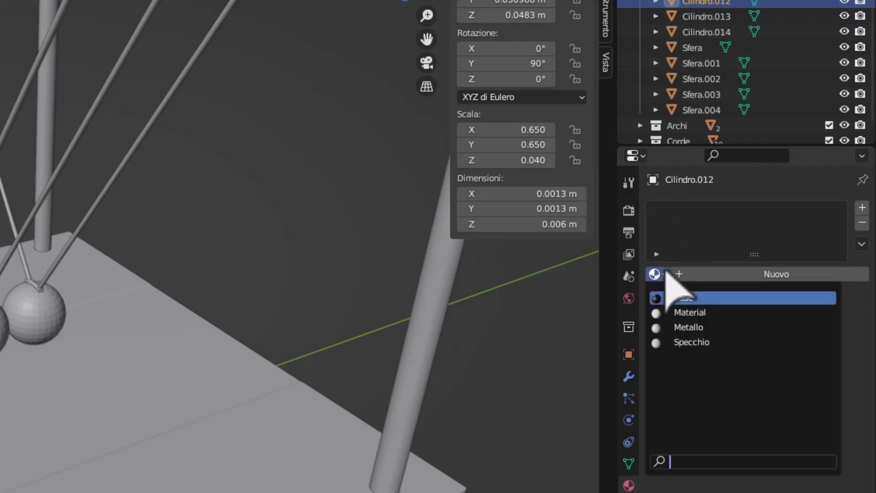
left_click(694, 327)
Give clasps Cilindro.011 and Cilindro.010 the Metallo material as well
left_click(707, 2)
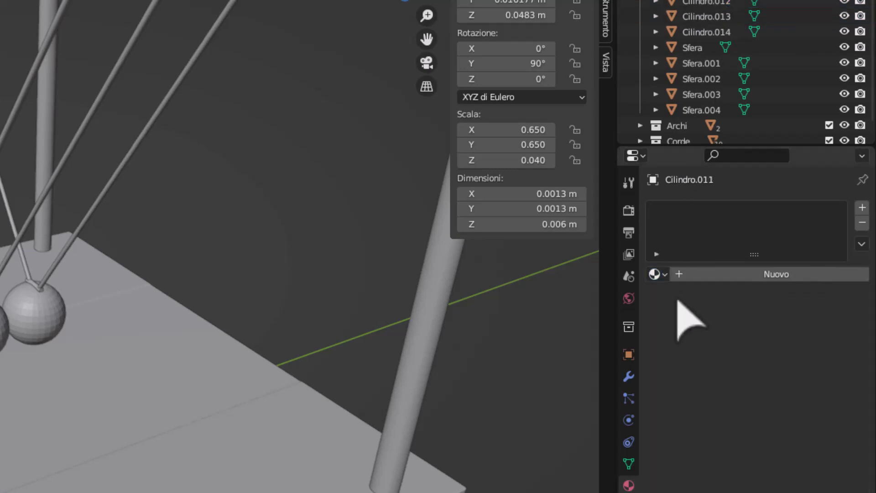
left_click(658, 274)
left_click(698, 327)
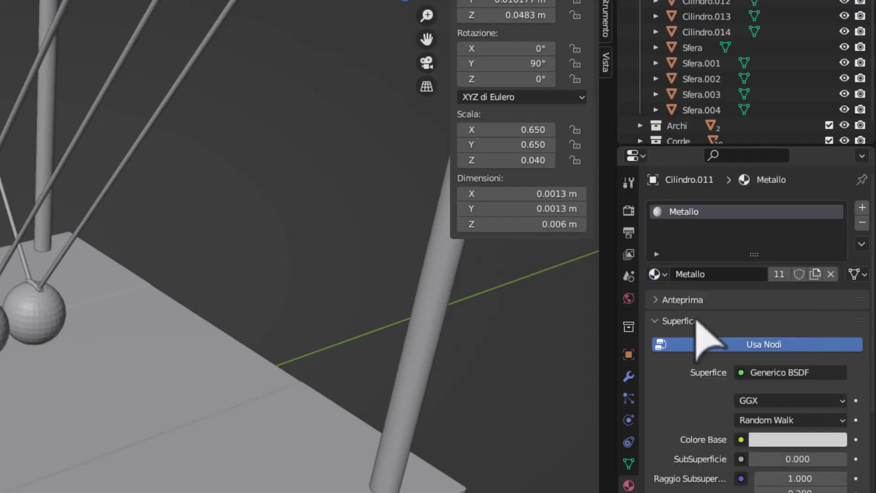
left_click(707, 3)
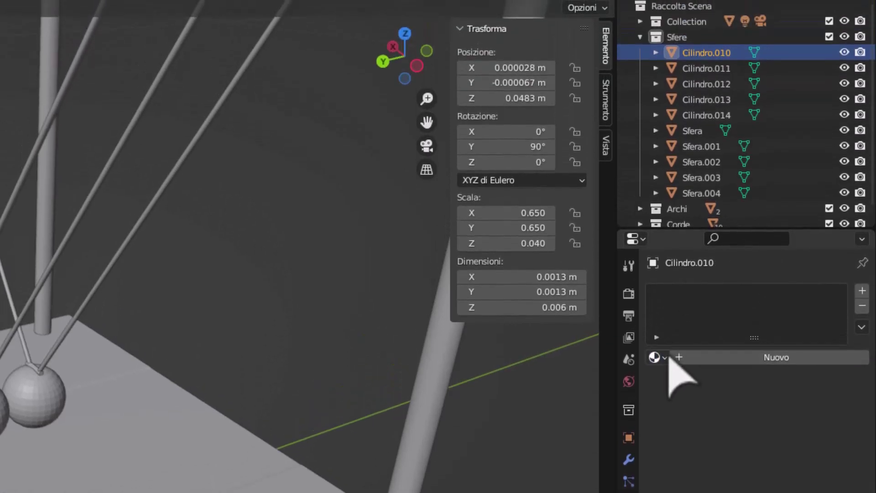
left_click(658, 357)
left_click(694, 410)
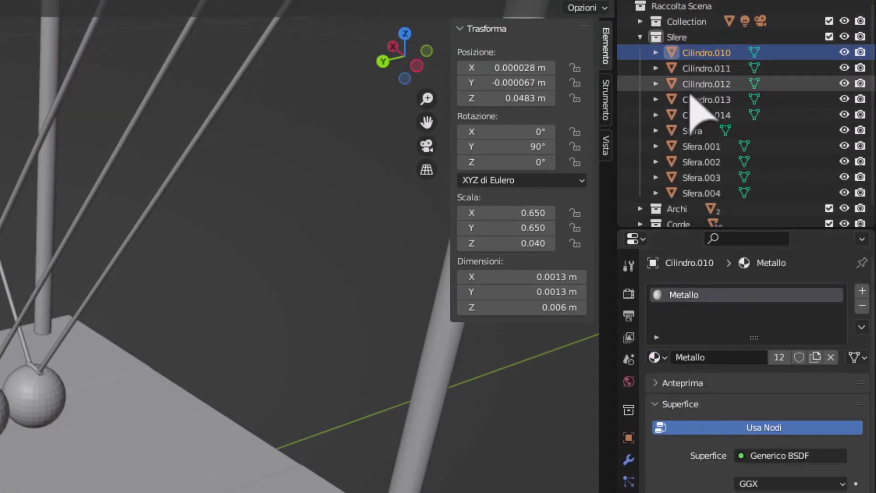
Check the spheres and ArcoMetallico arcs use Metallo, then select the first string, Cilindro
left_click(696, 131)
left_click(704, 162)
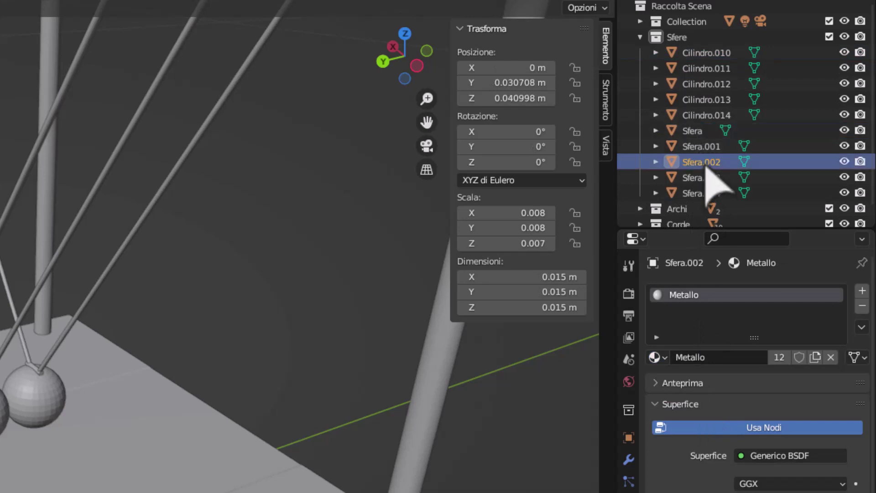
left_click(640, 37)
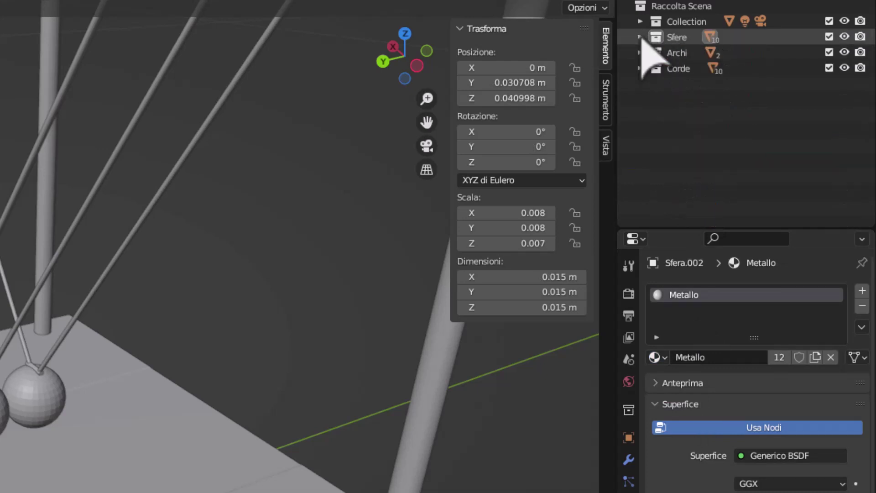
left_click(686, 52)
left_click(641, 53)
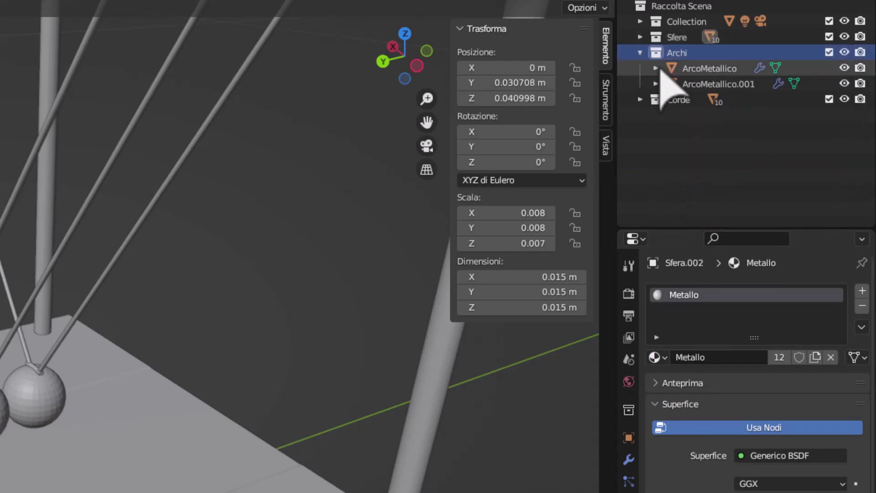
left_click(689, 68)
left_click(706, 83)
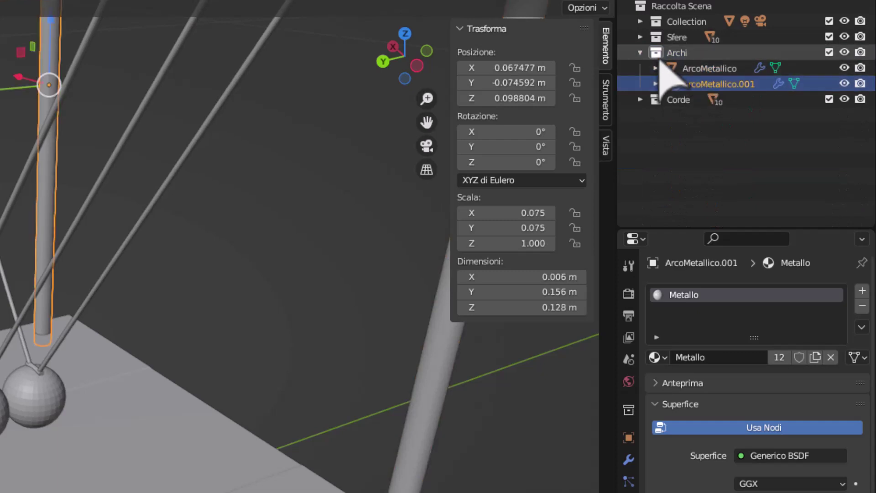
left_click(640, 53)
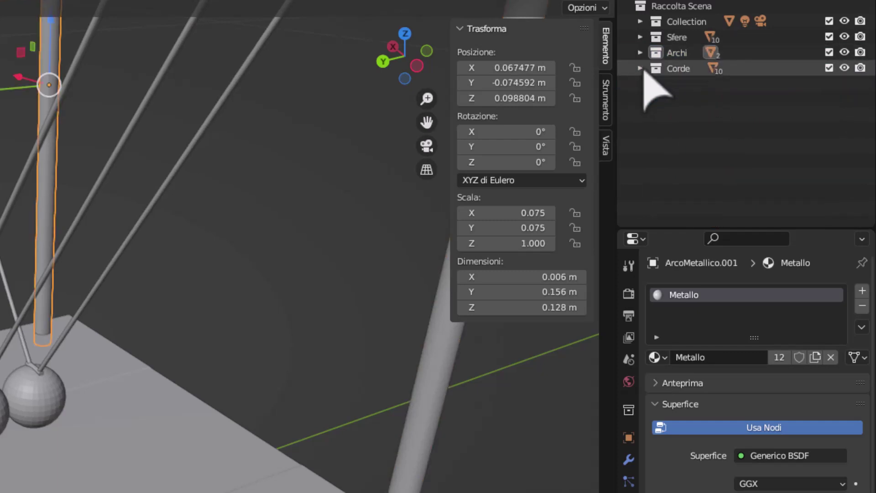
left_click(640, 68)
left_click(689, 84)
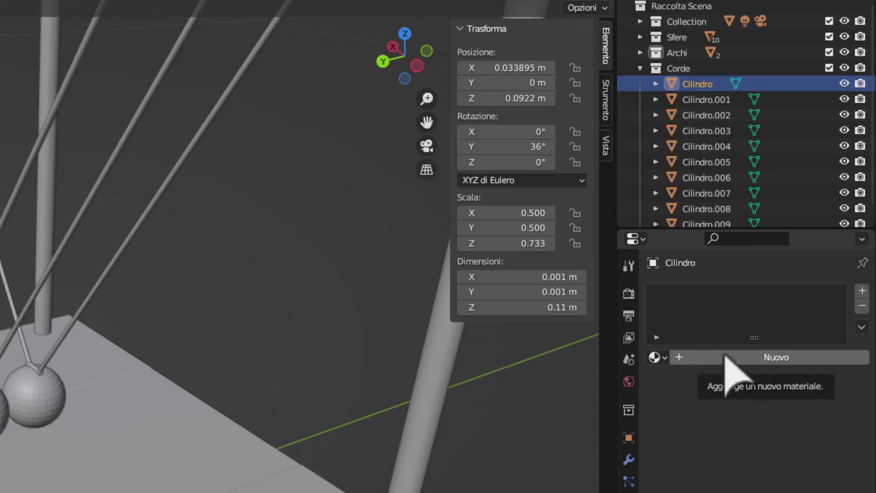
Create a new material named Nylon on the Cilindro string, with colour value 0.638
left_click(726, 356)
double_click(703, 296)
type("Nylon")
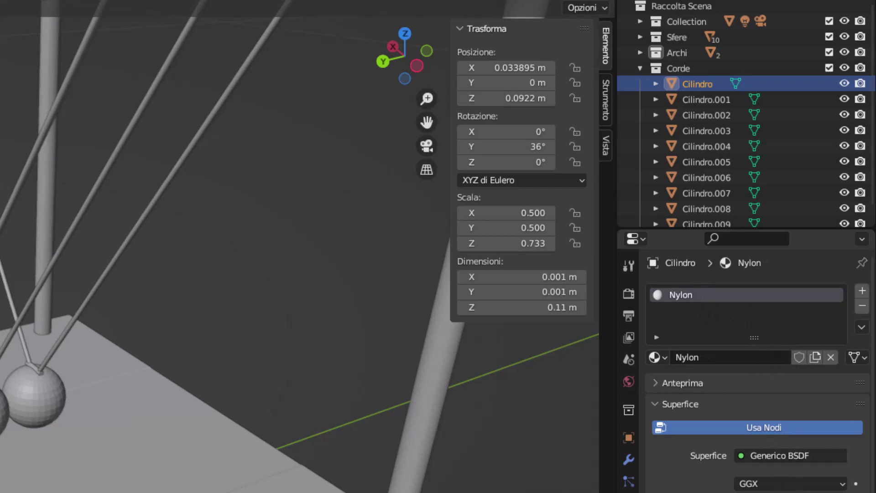
left_click(794, 488)
left_click_drag(834, 309, 835, 318)
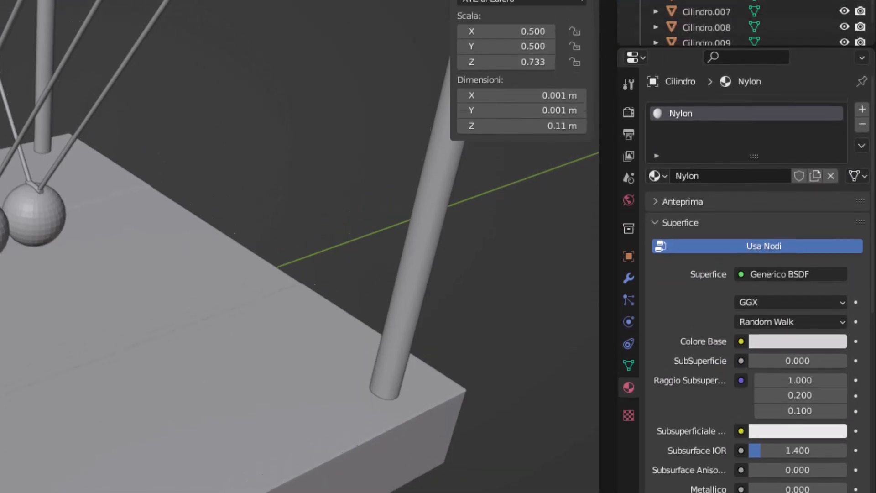
Assign the Nylon material to strings Cilindro.001 through Cilindro.005
left_click(707, 52)
left_click(657, 309)
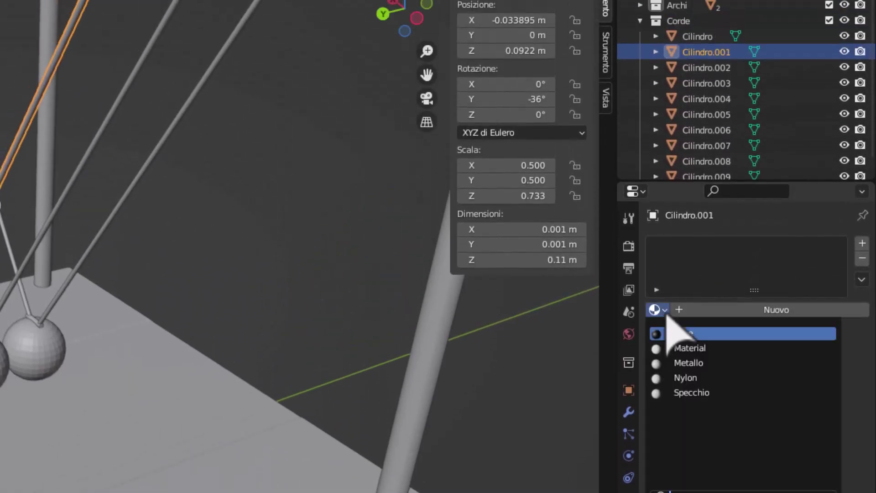
left_click(680, 378)
left_click(706, 68)
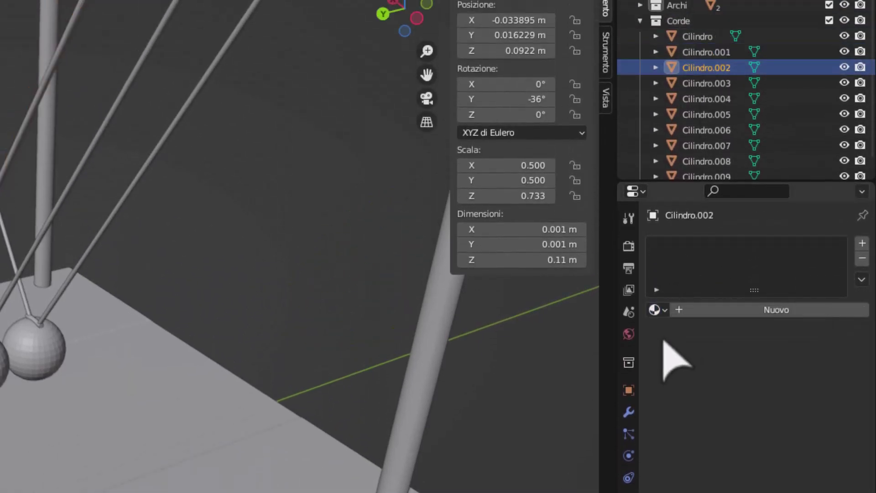
left_click(658, 309)
left_click(684, 377)
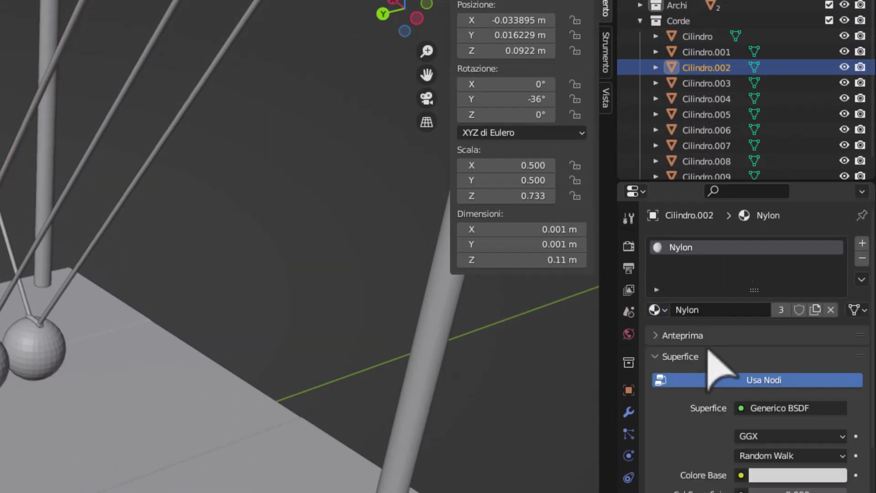
left_click(720, 83)
left_click(657, 309)
left_click(685, 377)
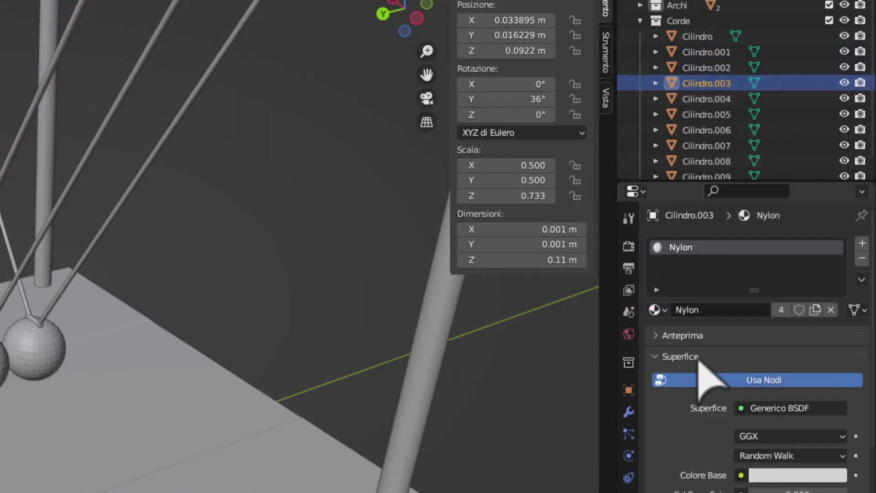
left_click(717, 99)
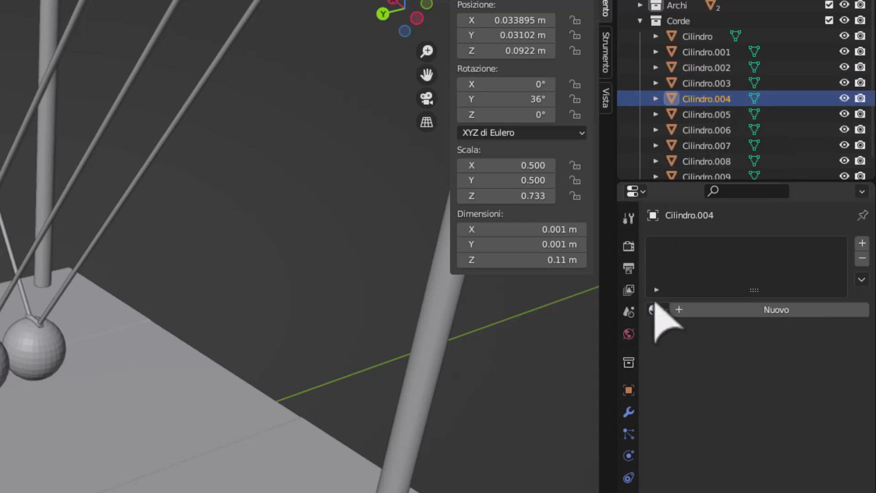
left_click(656, 309)
left_click(687, 375)
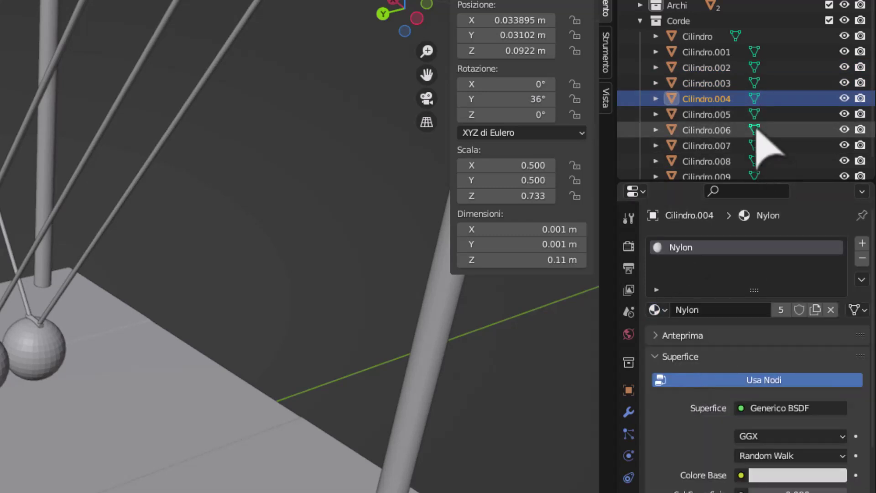
left_click(718, 114)
left_click(656, 309)
left_click(687, 378)
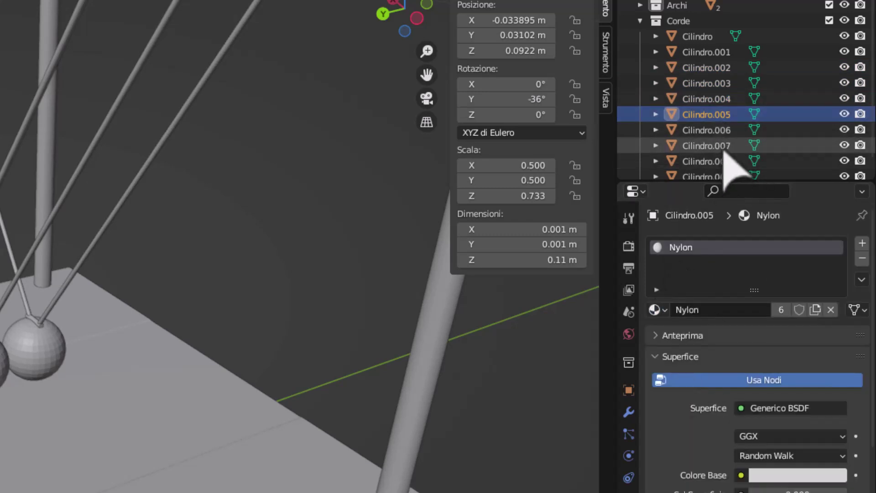
Assign Nylon to strings Cilindro.006 through Cilindro.009, then orbit to view the whole cradle
left_click(719, 130)
left_click(657, 310)
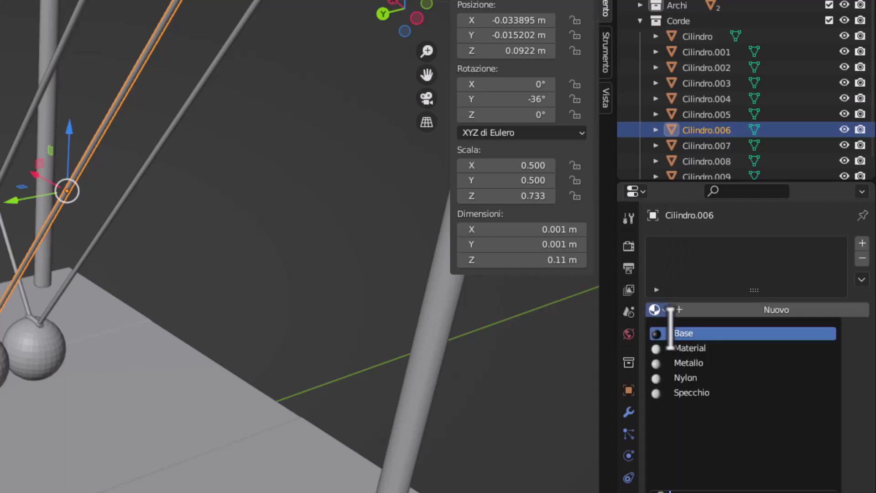
left_click(687, 378)
left_click(719, 145)
left_click(664, 311)
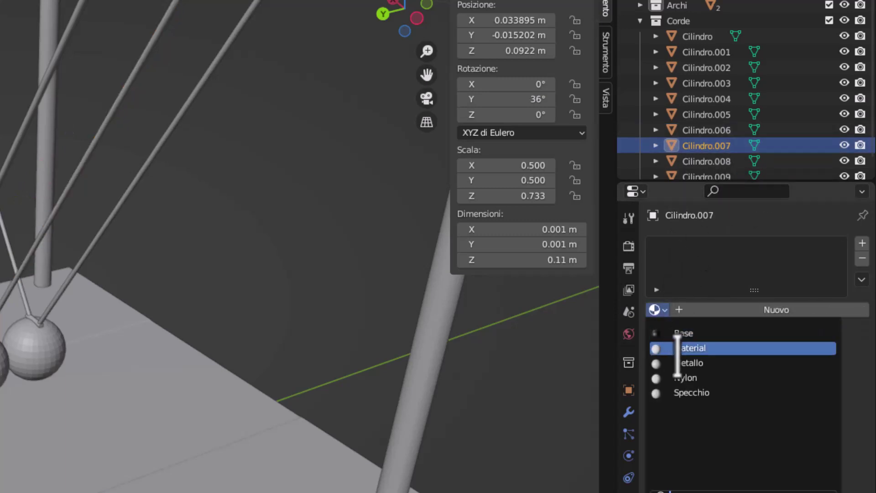
left_click(689, 378)
left_click(717, 162)
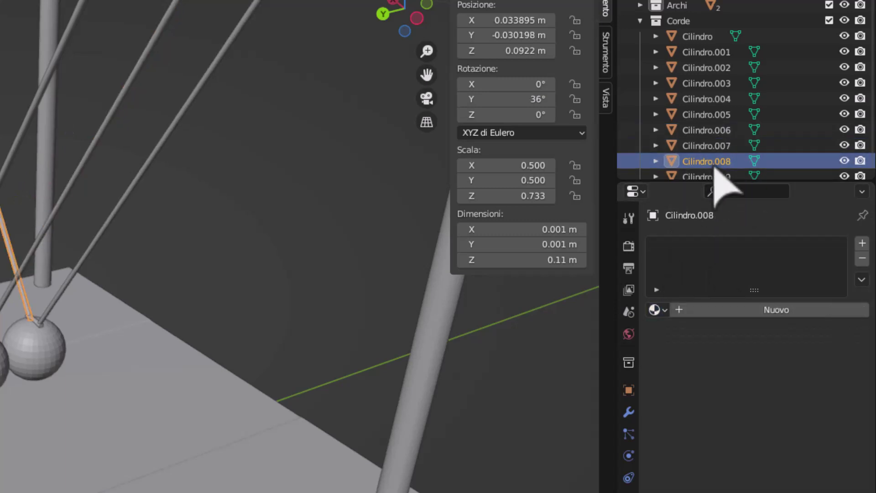
left_click(659, 310)
left_click(687, 377)
scroll(758, 91, "down", 1)
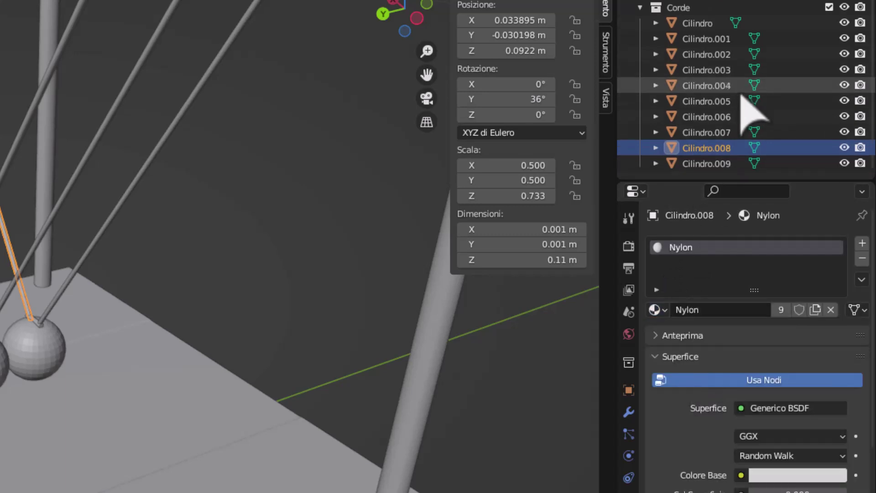
left_click(712, 163)
left_click(661, 310)
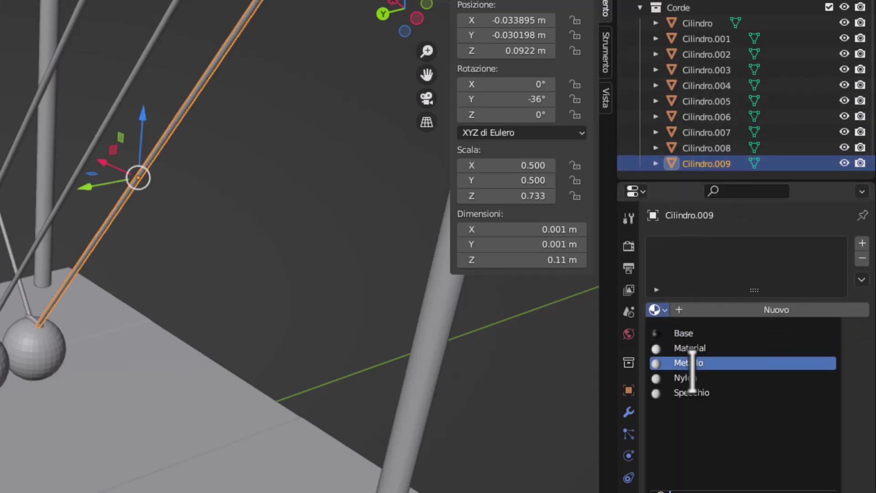
left_click(687, 377)
scroll(324, 150, "down", 2)
scroll(324, 151, "down", 2)
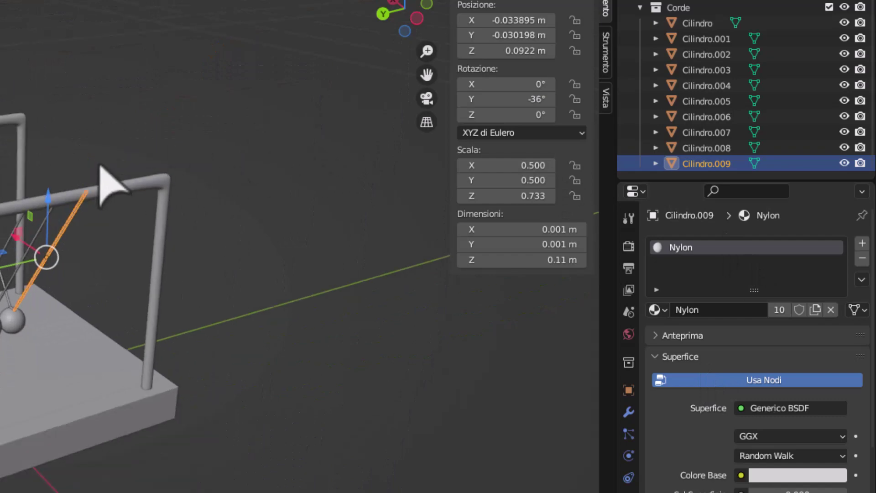
mouse_move(97, 165)
middle_mouse_down()
mouse_move(171, 145)
mouse_move(309, 75)
middle_mouse_up()
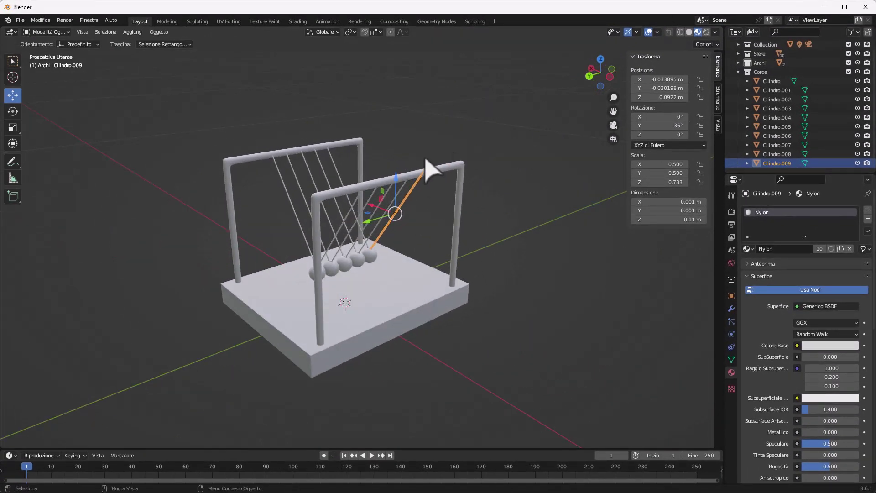
Inspect the cradle in Rendered, then Material Preview shading, and select the Base to see its Specchio and Base slots
scroll(429, 169, "up", 1)
left_click(456, 123)
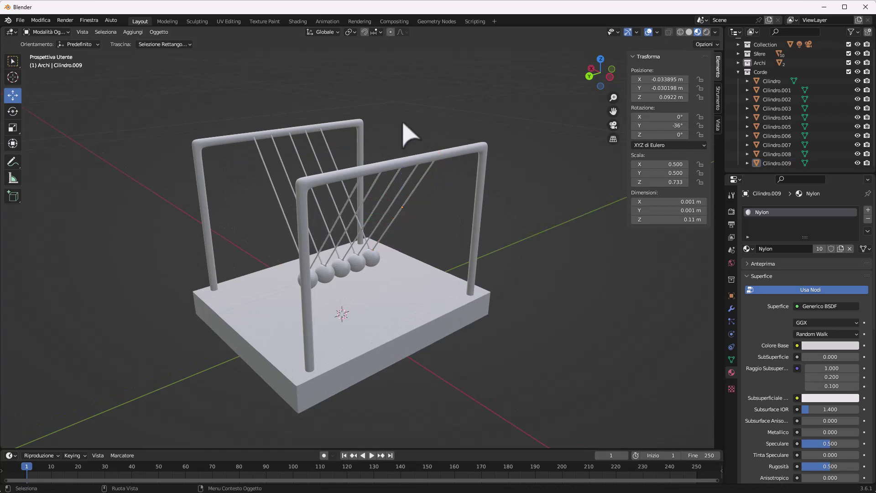
mouse_move(403, 124)
middle_mouse_down()
mouse_move(485, 143)
mouse_move(442, 147)
mouse_move(634, 36)
middle_mouse_up()
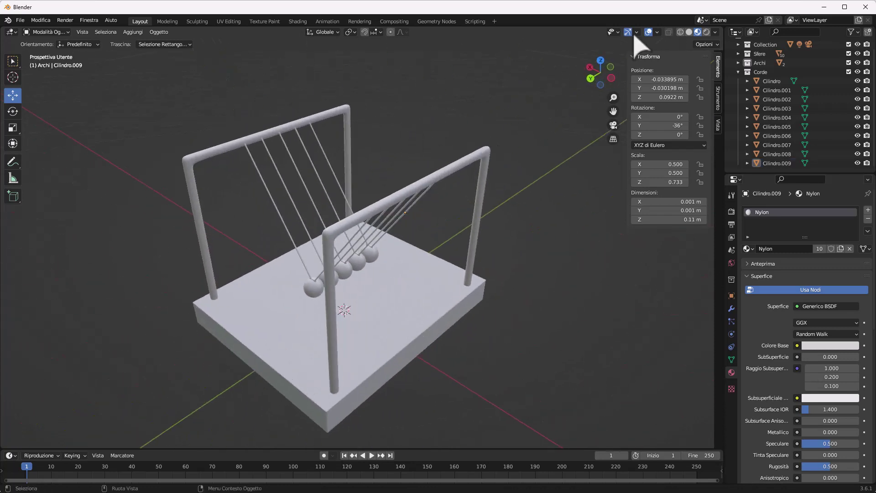
left_click(706, 32)
mouse_move(375, 195)
middle_mouse_down()
mouse_move(385, 162)
mouse_move(416, 169)
mouse_move(348, 182)
mouse_move(454, 185)
mouse_move(369, 175)
mouse_move(391, 182)
middle_mouse_up()
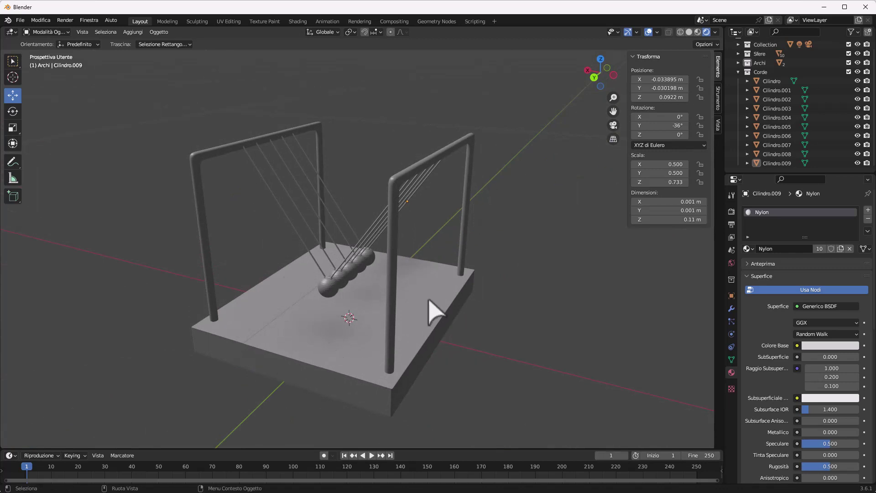
left_click(698, 32)
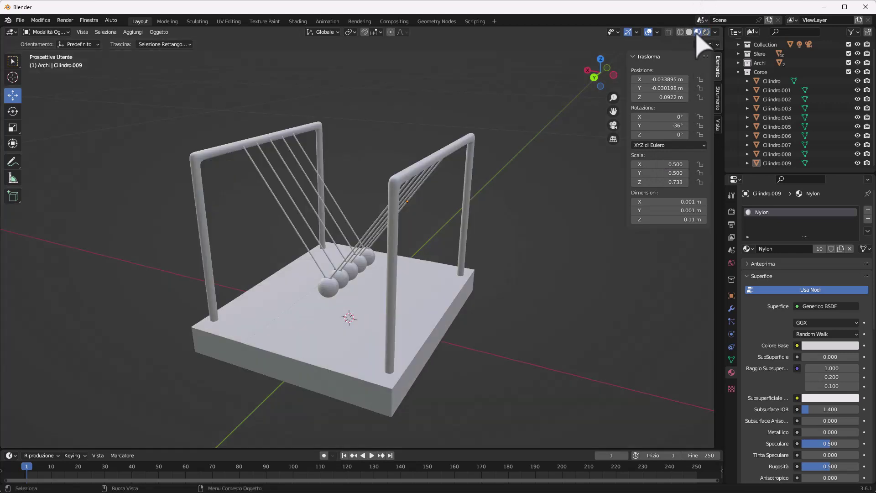
left_click(281, 344)
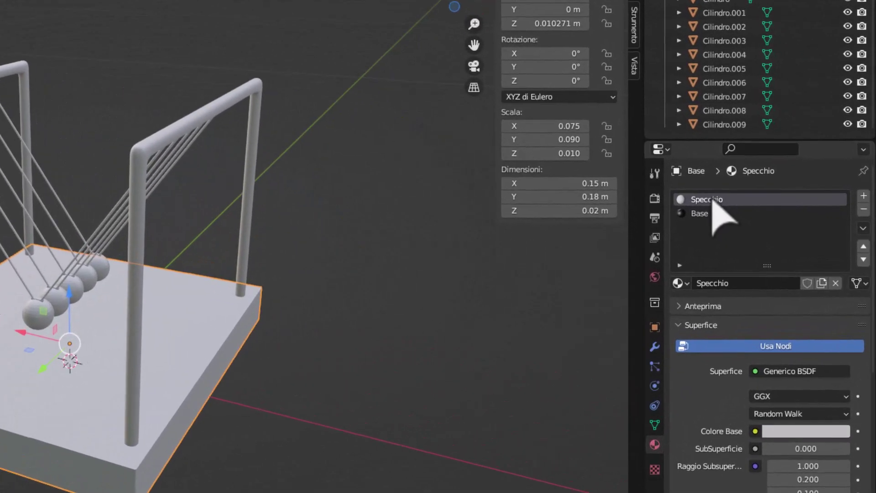
Remove the Specchio slot so the Base keeps only its black material, and enter Edit Mode
left_click(864, 209)
mouse_move(111, 442)
middle_mouse_down()
mouse_move(161, 381)
mouse_move(101, 414)
mouse_move(303, 385)
mouse_move(108, 406)
mouse_move(59, 434)
mouse_move(222, 405)
mouse_move(78, 415)
mouse_move(201, 405)
middle_mouse_up()
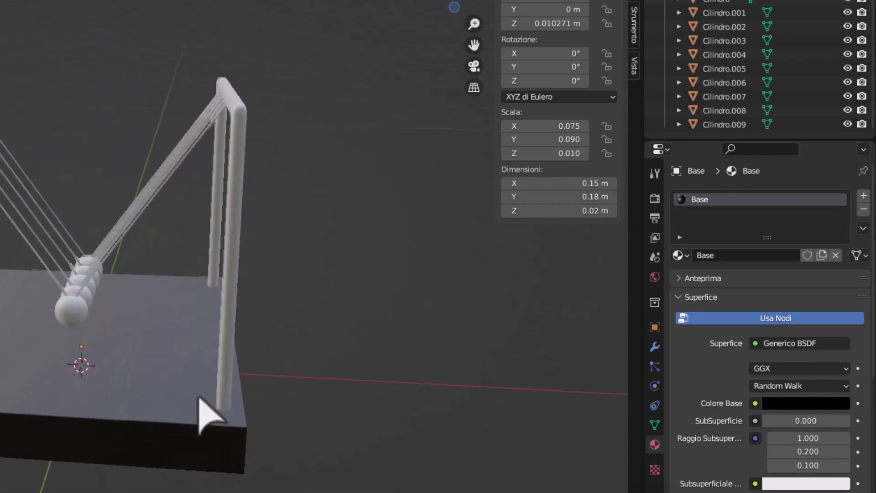
scroll(189, 404, "up", 3)
mouse_move(231, 450)
middle_mouse_down()
mouse_move(168, 378)
mouse_move(190, 417)
middle_mouse_up()
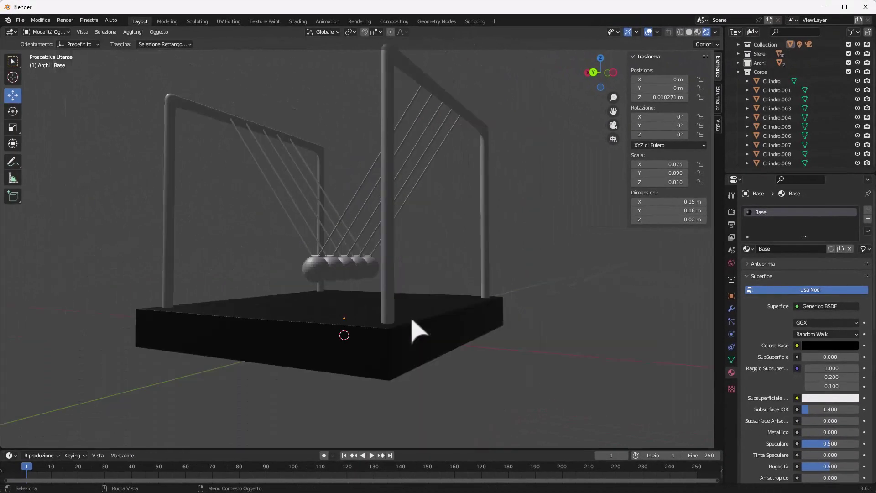
mouse_move(418, 330)
middle_mouse_down()
mouse_move(400, 328)
mouse_move(395, 356)
mouse_move(416, 347)
middle_mouse_up()
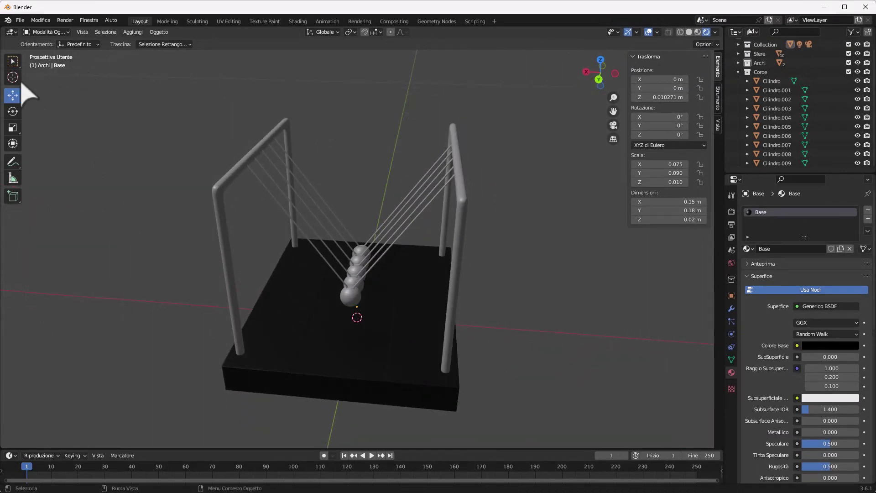
left_click(45, 32)
left_click(57, 52)
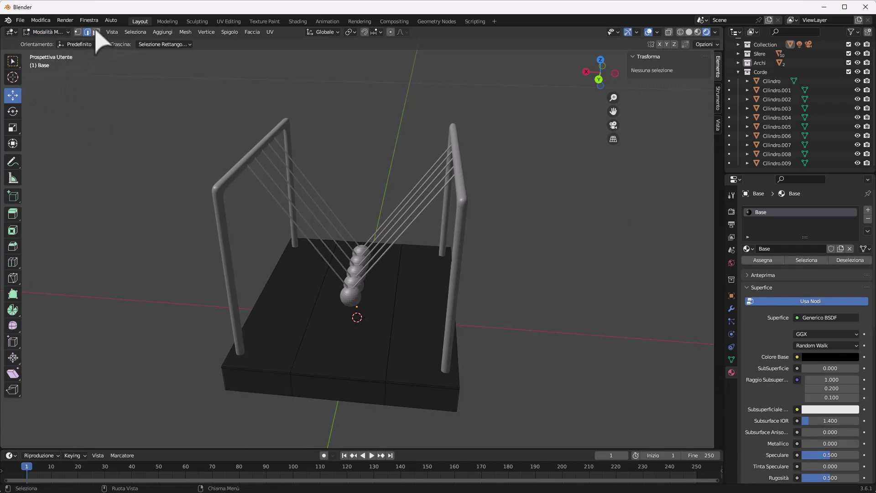
Select the top, side and front faces of the base's middle strip
left_click(335, 358)
scroll(337, 379, "up", 5)
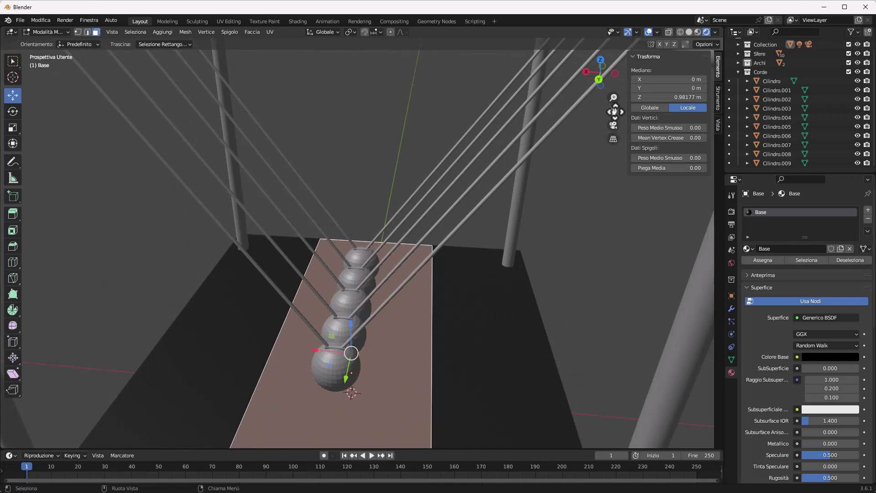
middle_click_drag(614, 111, 386, 360)
left_click(355, 373, "shift")
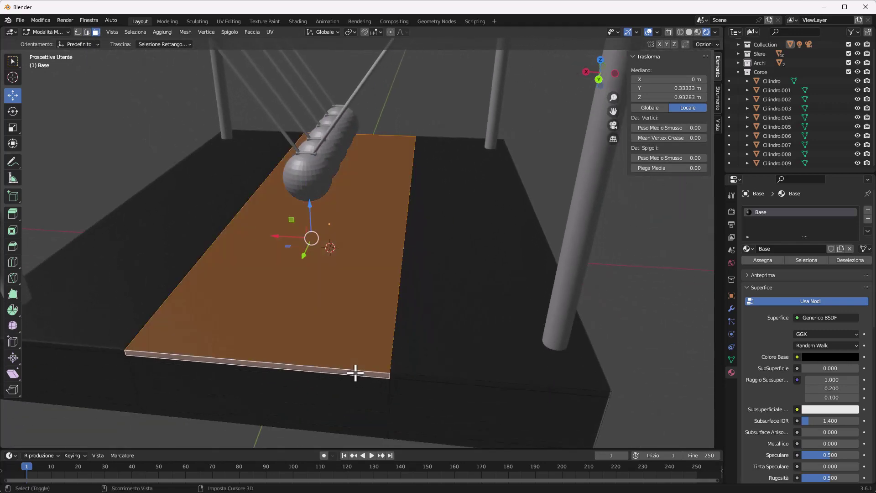
mouse_move(548, 271)
middle_mouse_down()
mouse_move(348, 268)
mouse_move(351, 255)
middle_mouse_up()
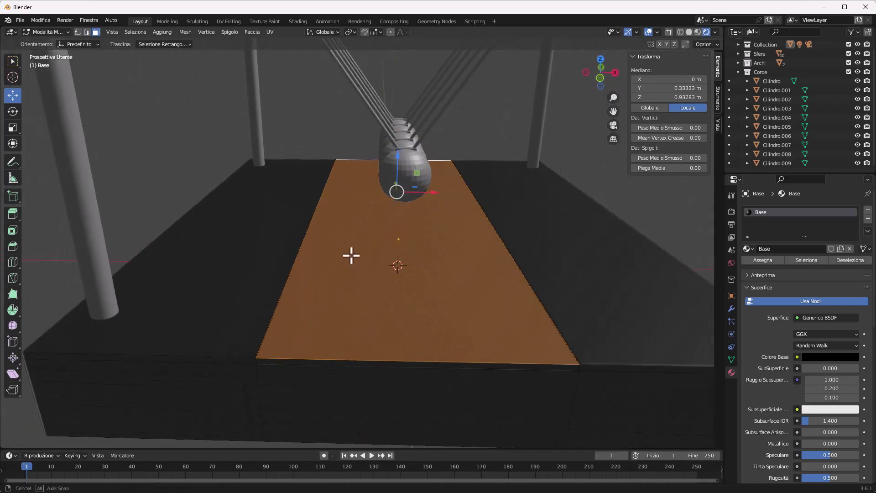
left_click(290, 333, "shift")
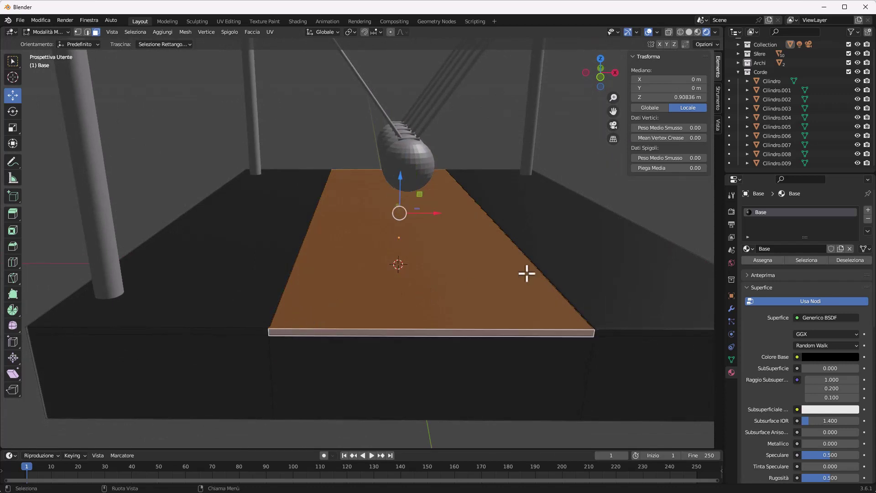
Add a second material slot holding Specchio, keeping Base in the first slot
left_click(752, 249)
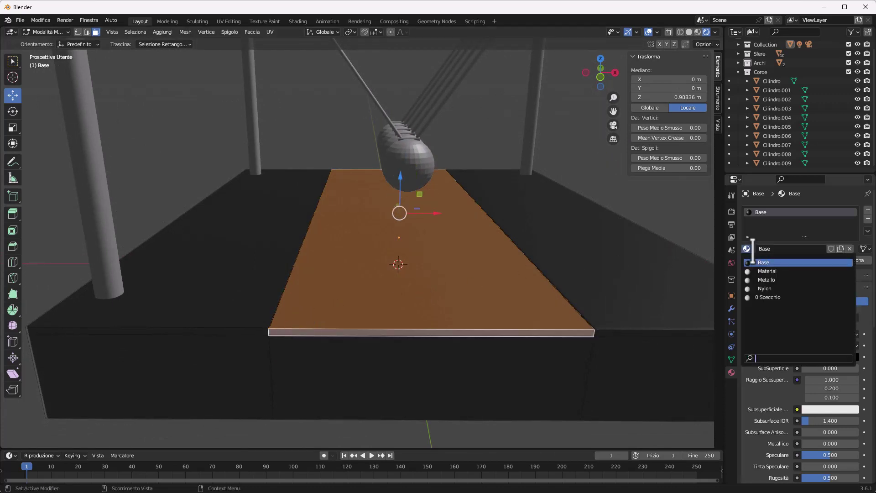
left_click(772, 297)
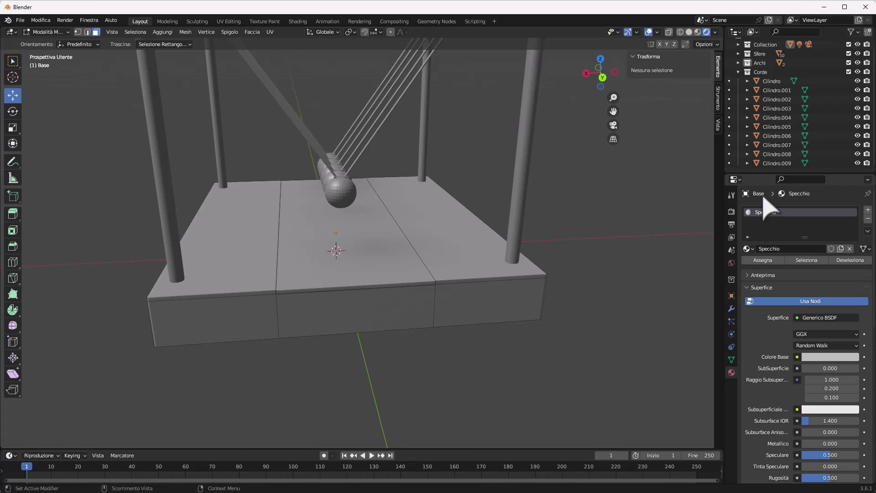
left_click(747, 249)
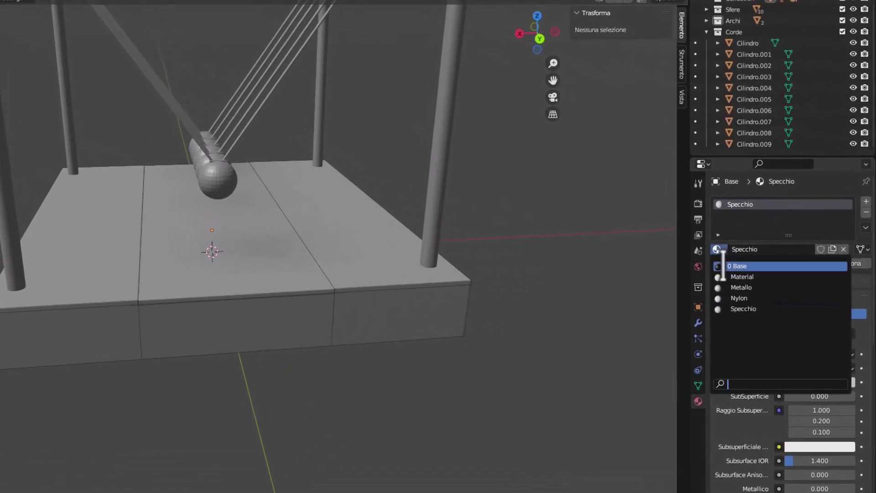
left_click(760, 262)
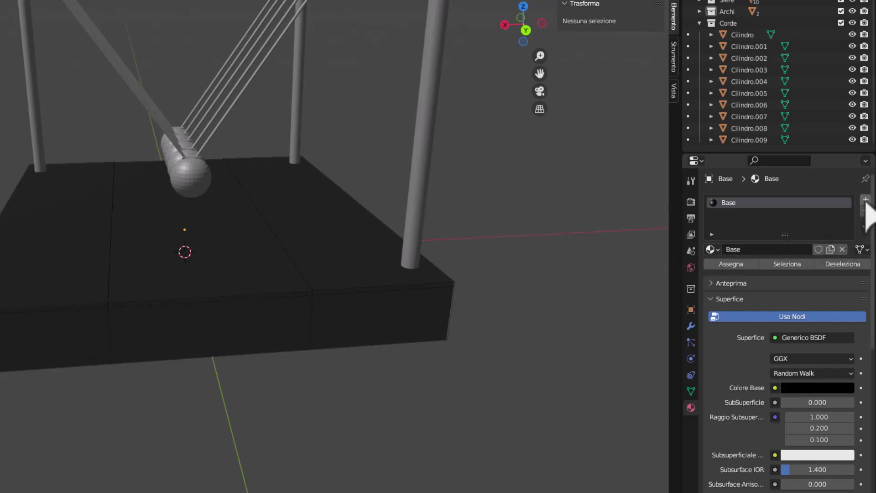
left_click(866, 200)
left_click(714, 273)
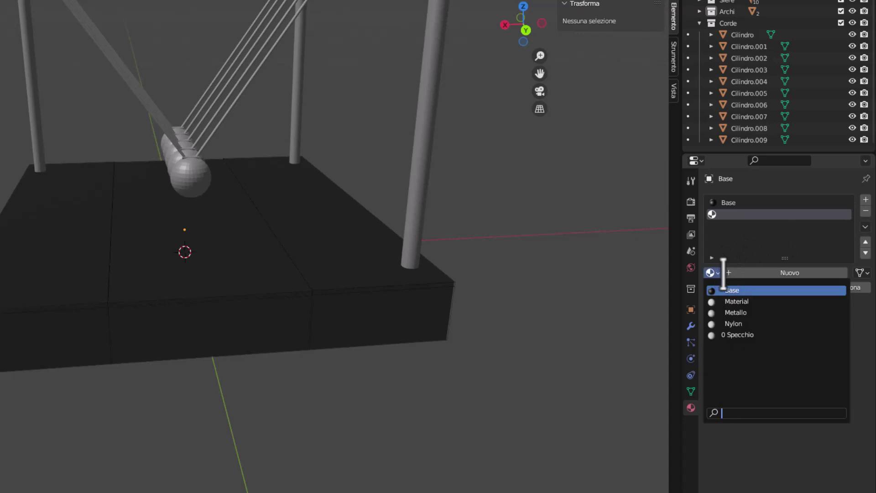
left_click(743, 334)
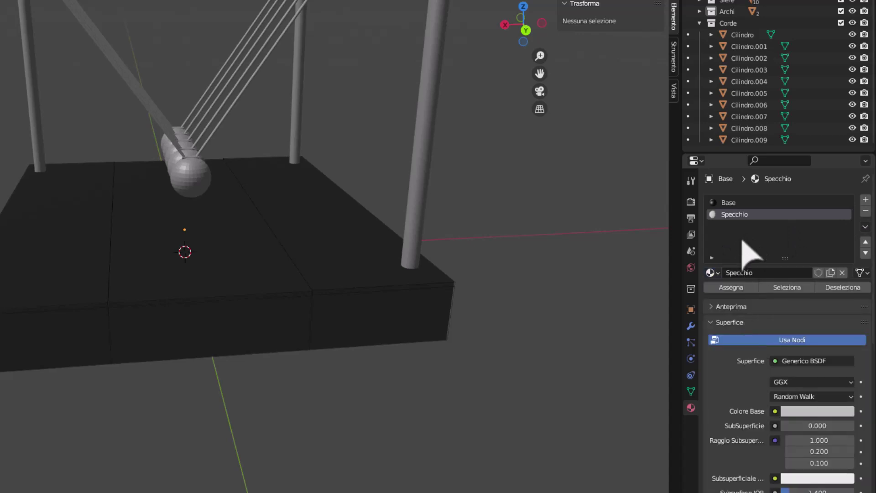
Reselect the middle strip faces and assign them the Specchio material
left_click(259, 257)
left_click(222, 299)
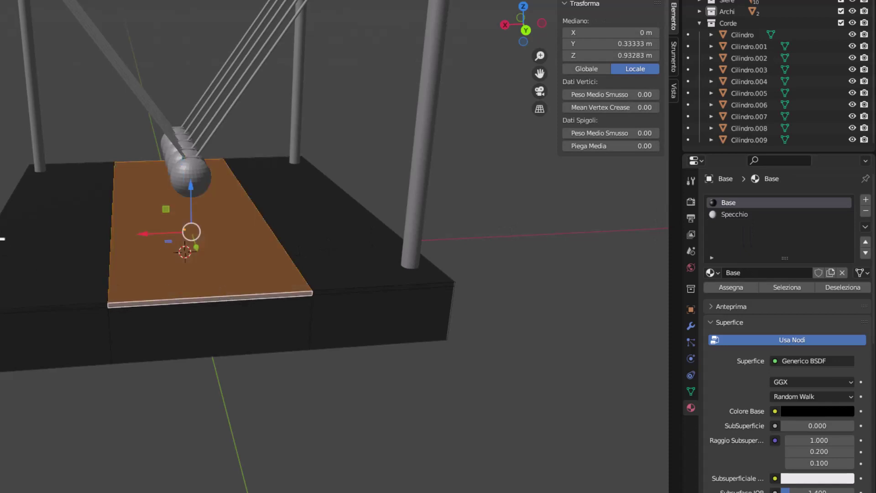
middle_click_drag(222, 299, 220, 290)
left_click(203, 335, "shift")
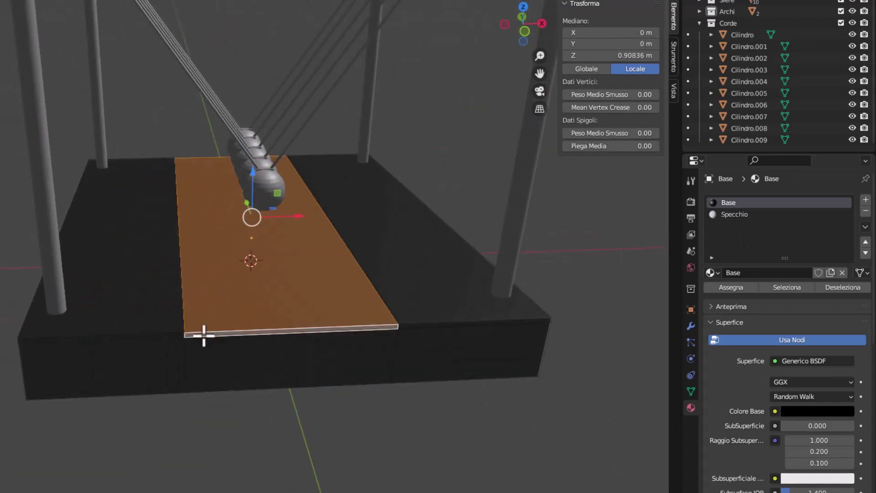
left_click(738, 215)
left_click(729, 288)
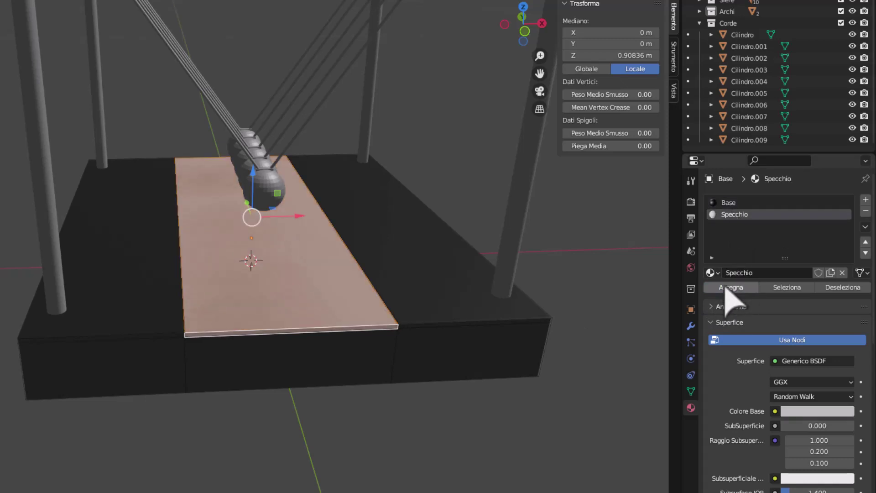
left_click(463, 173)
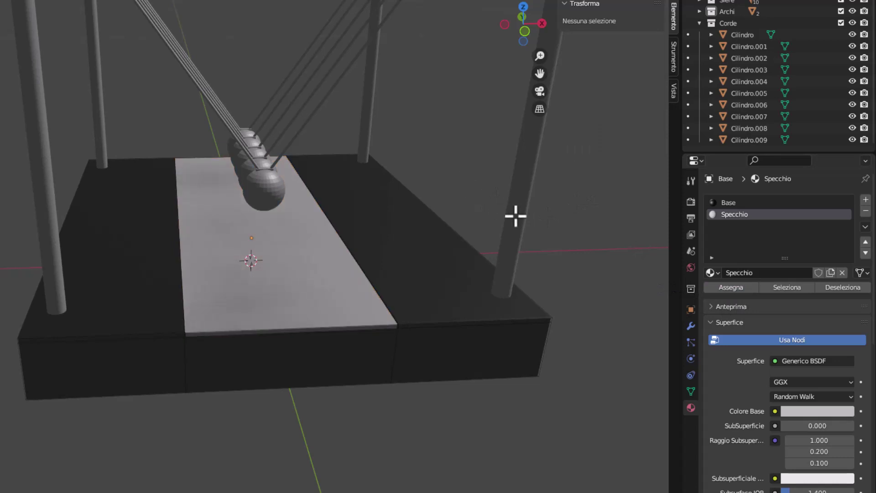
mouse_move(515, 215)
middle_mouse_down()
mouse_move(481, 231)
mouse_move(254, 236)
mouse_move(283, 235)
middle_mouse_up()
scroll(317, 211, "down", 2)
mouse_move(317, 211)
middle_mouse_down()
mouse_move(308, 184)
mouse_move(309, 197)
middle_mouse_up()
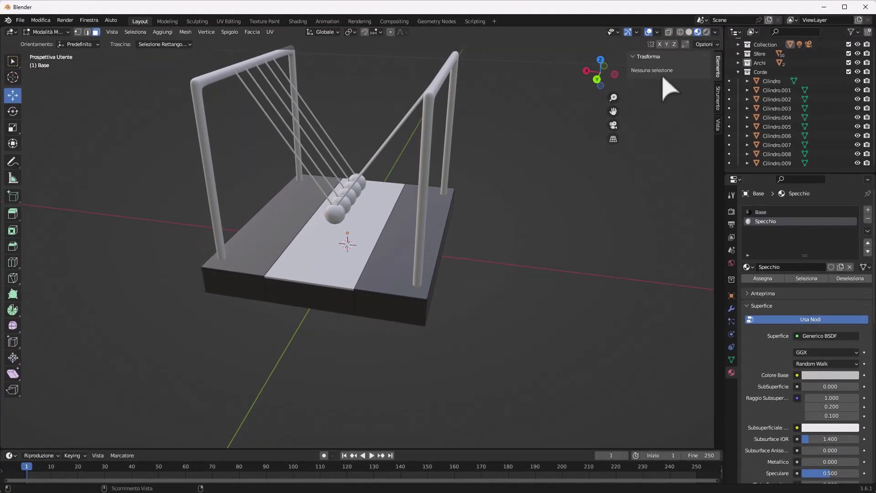
Check the camera view and object transform, then zoom far out to see camera and light
left_click(617, 129)
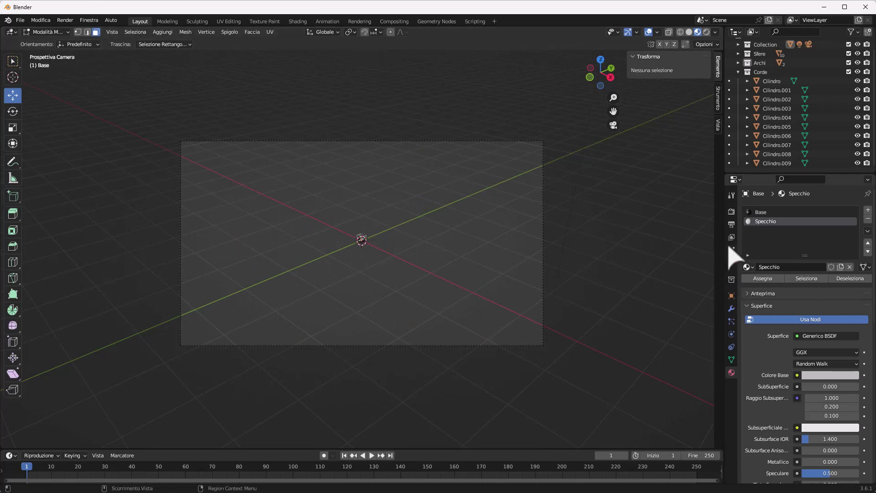
left_click(731, 295)
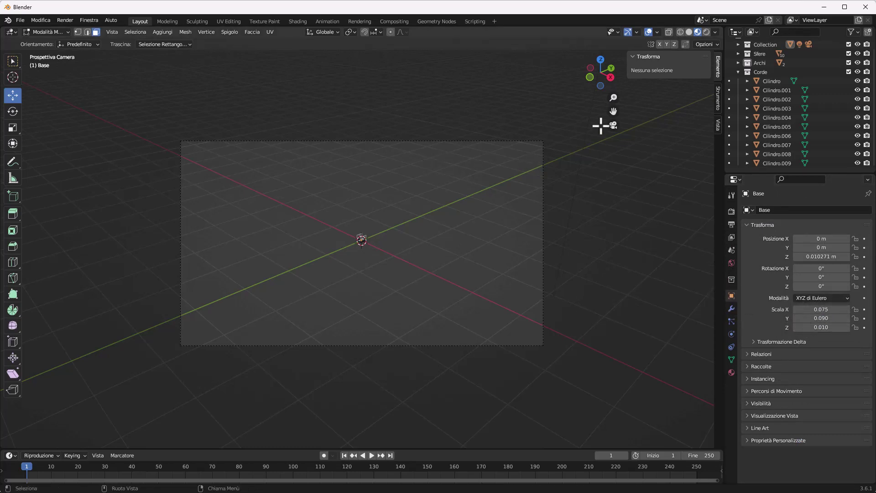
left_click(613, 124)
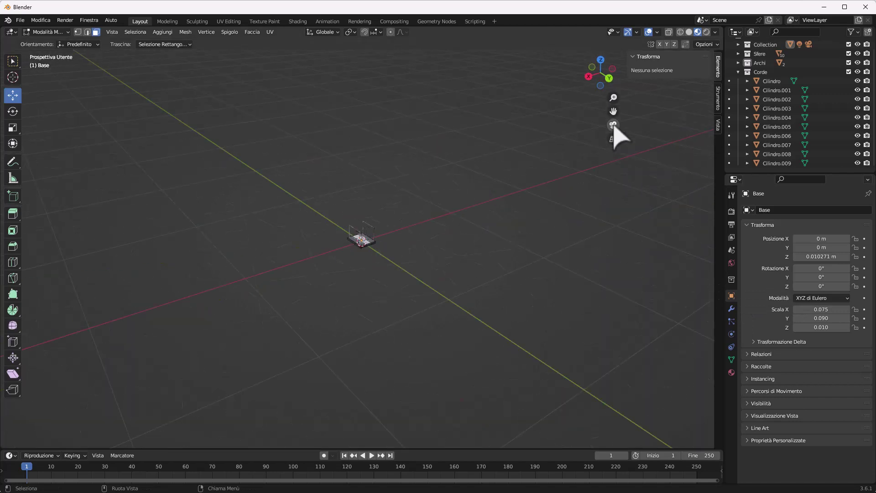
scroll(414, 202, "down", 5)
scroll(414, 202, "down", 3)
scroll(413, 201, "down", 3)
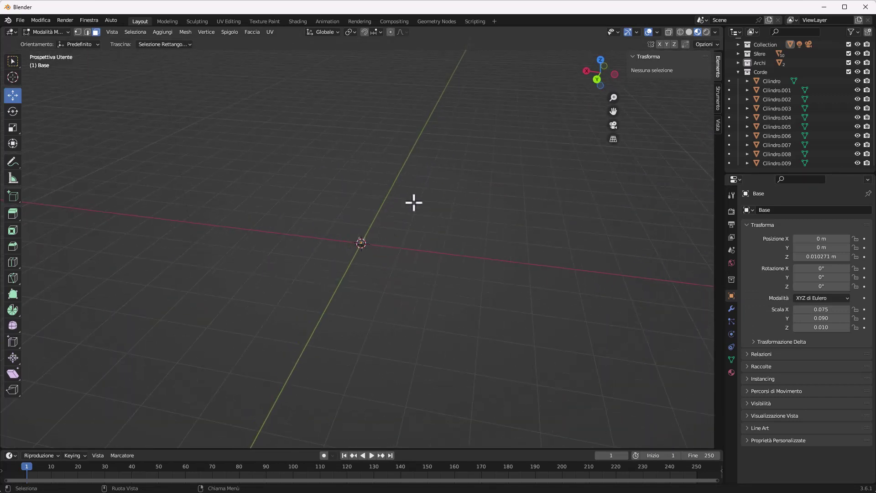
scroll(412, 201, "down", 2)
mouse_move(417, 204)
middle_mouse_down()
mouse_move(431, 194)
mouse_move(440, 206)
middle_mouse_up()
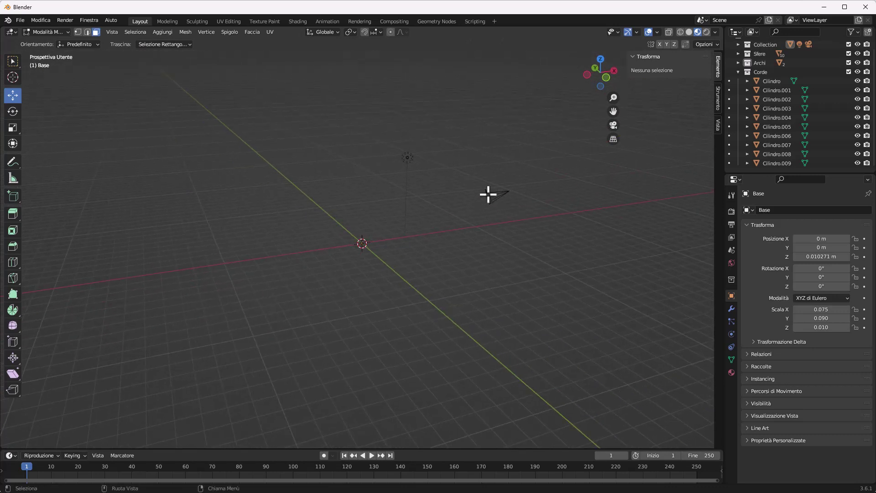
Expand the main Collection in the Outliner and select the Camera object
left_click(738, 72)
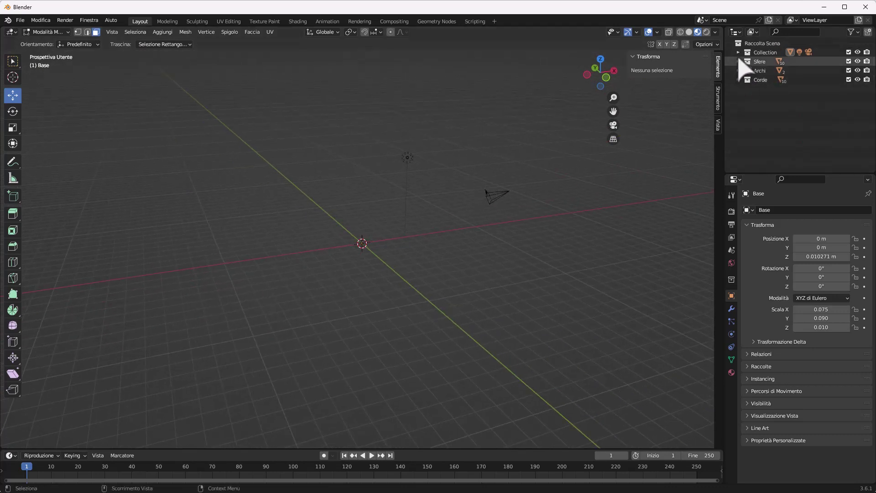
left_click(739, 52)
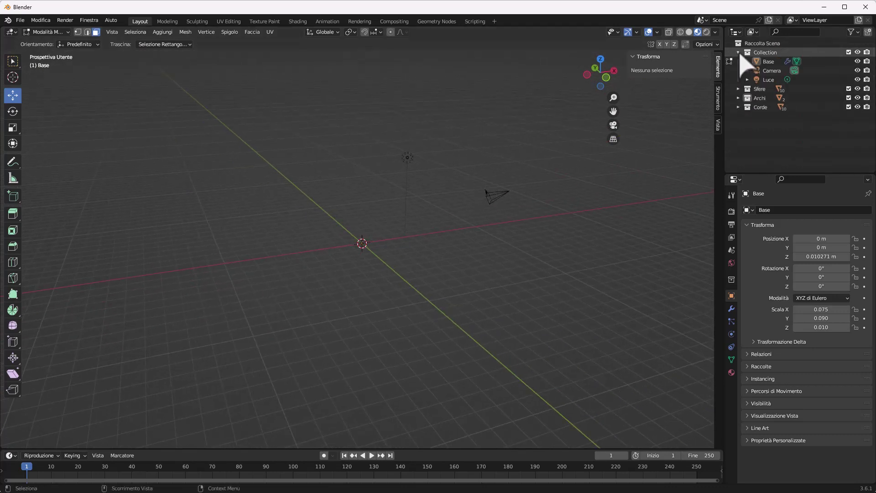
left_click(775, 73)
left_click(58, 34)
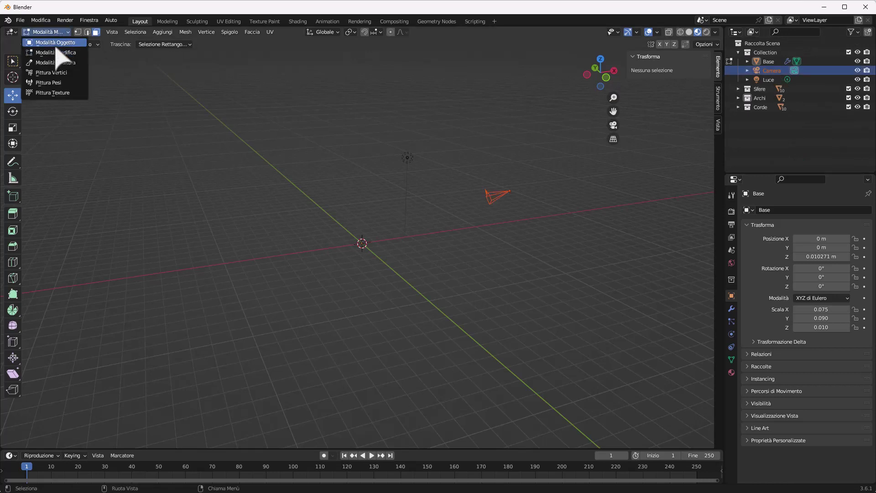
Try sliding the camera along X and Z, check the camera view, then undo the moves
left_click(58, 37)
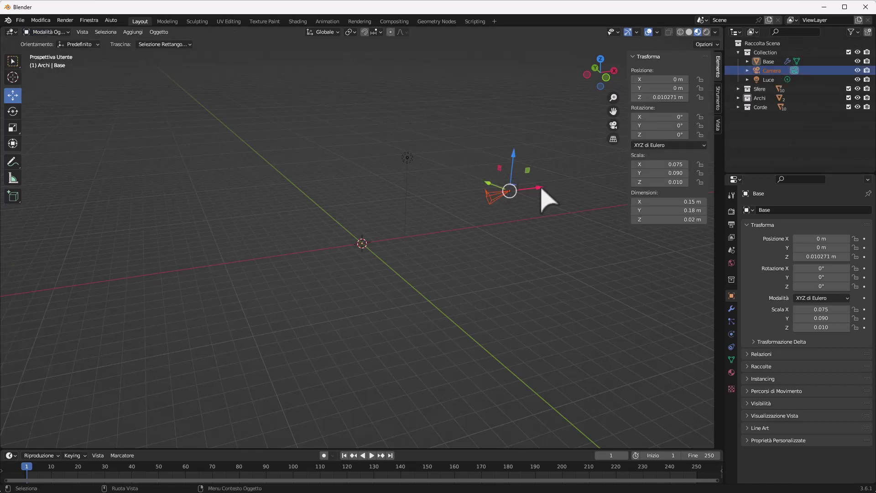
left_click_drag(541, 190, 450, 200)
left_click_drag(423, 166, 428, 189)
left_click(612, 127)
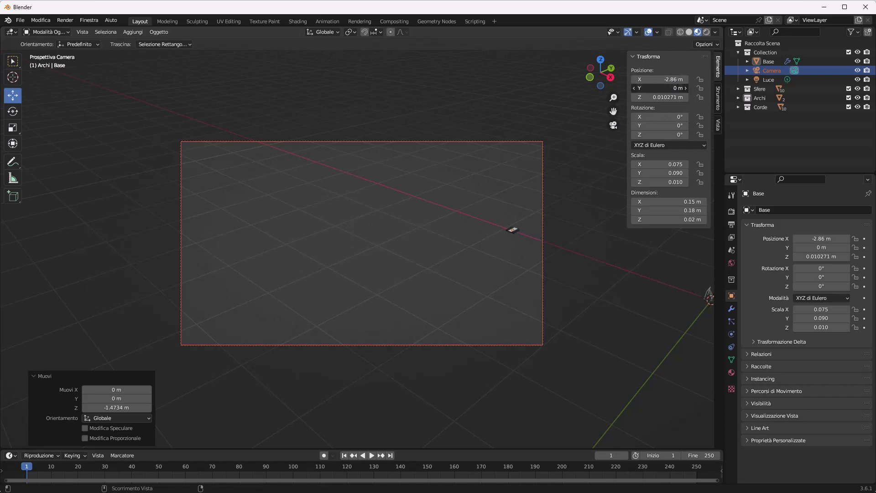
key("ctrl+z")
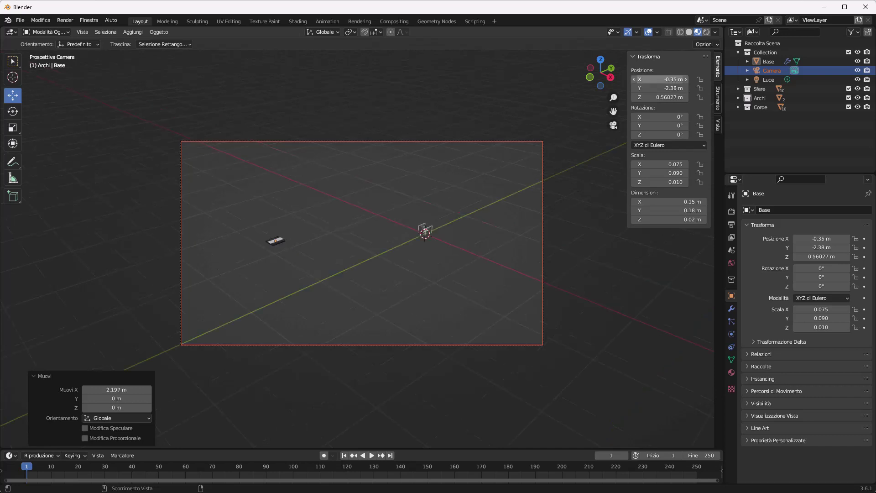
key("ctrl+z")
key("ctrl+z")
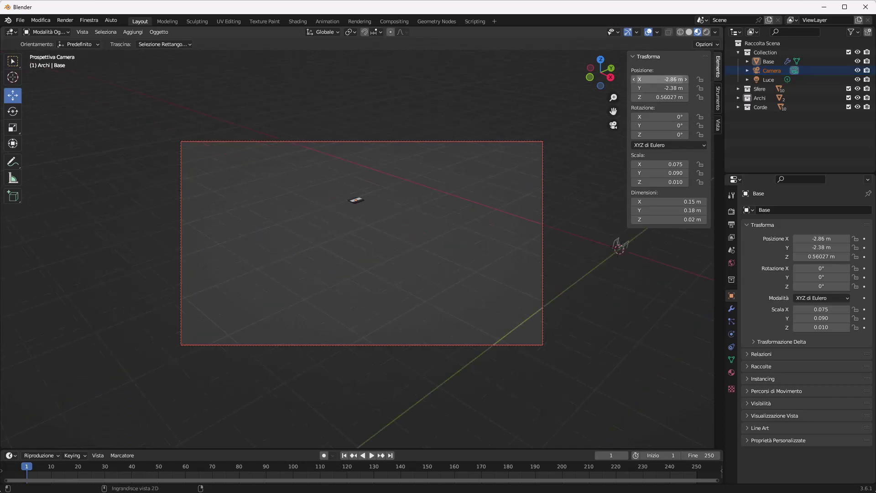
key("ctrl+z")
key("ctrl+z")
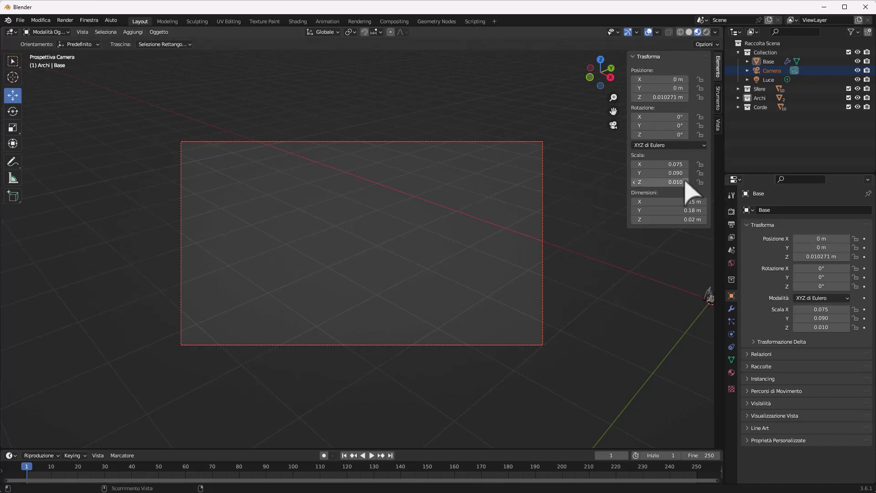
left_click(613, 125)
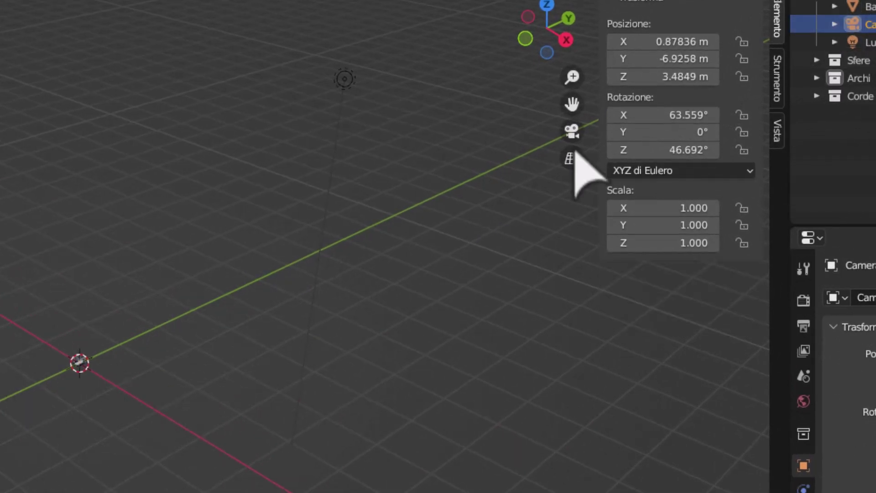
Move the camera along X and Y with G and adjust its X position while checking the camera view
key("g")
key("x")
left_click(297, 323)
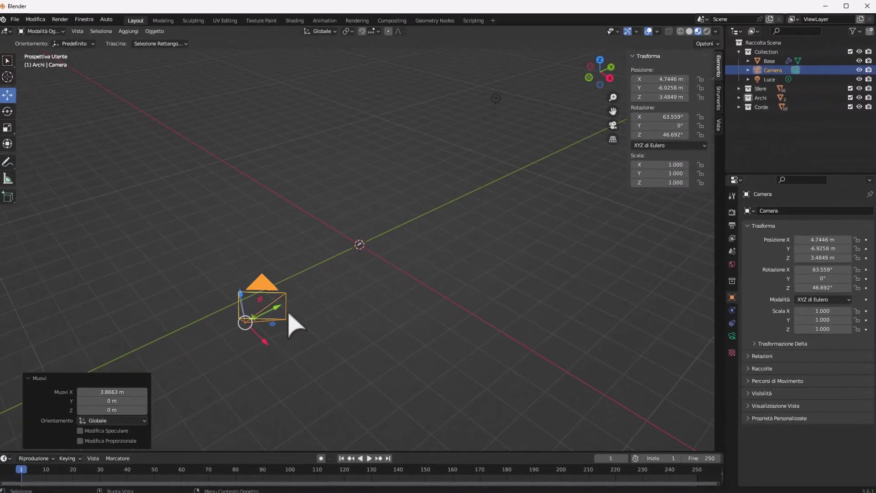
key("g")
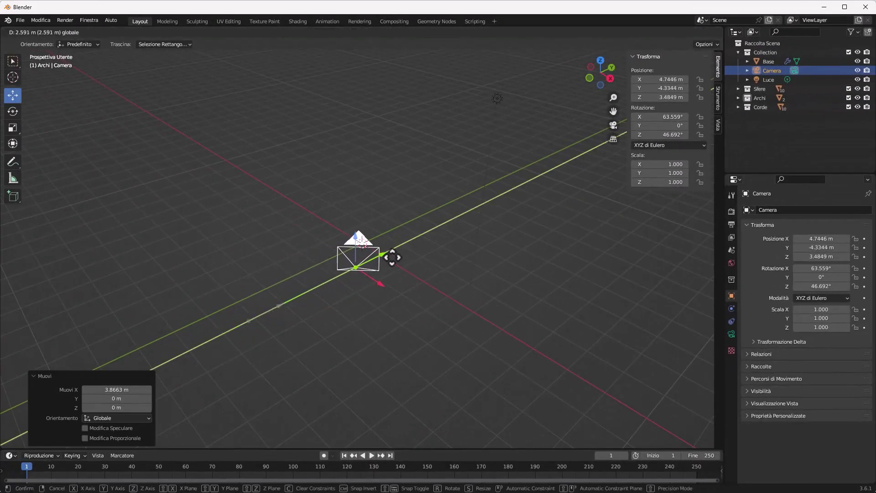
left_click(397, 251)
left_click(613, 126)
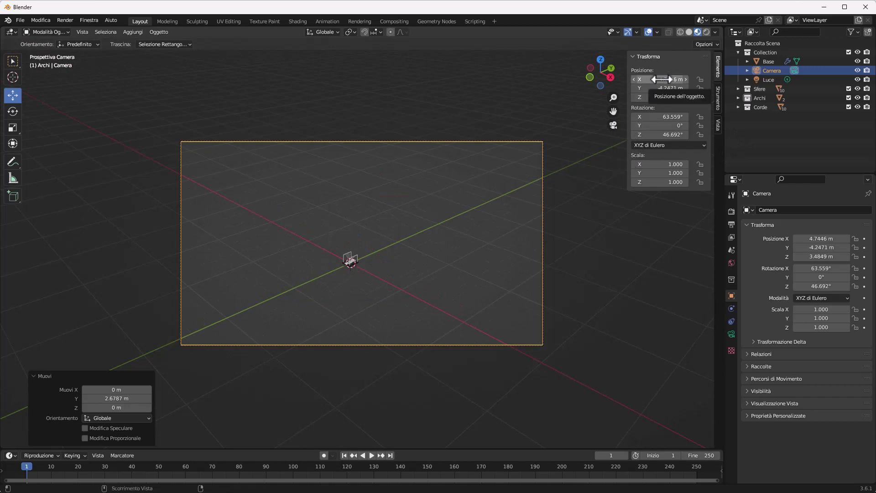
mouse_move(661, 79)
left_mouse_down()
mouse_move(639, 79)
mouse_move(664, 88)
mouse_move(639, 97)
left_mouse_up()
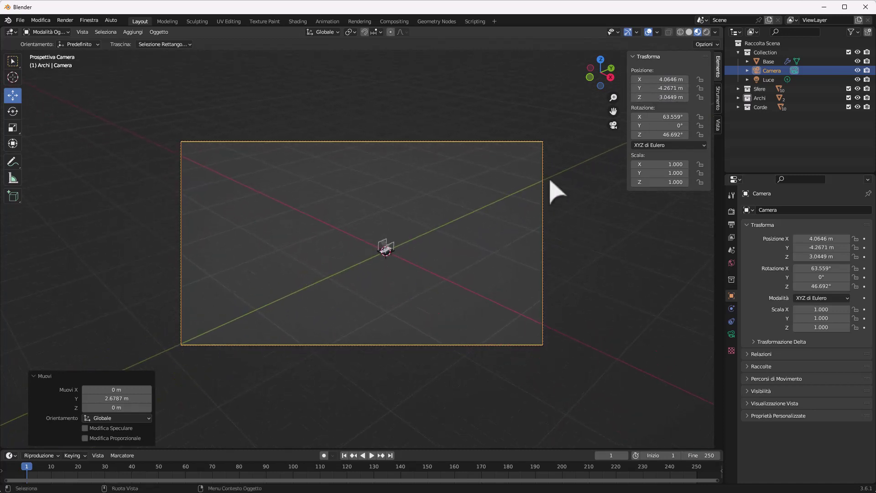
left_click(613, 124)
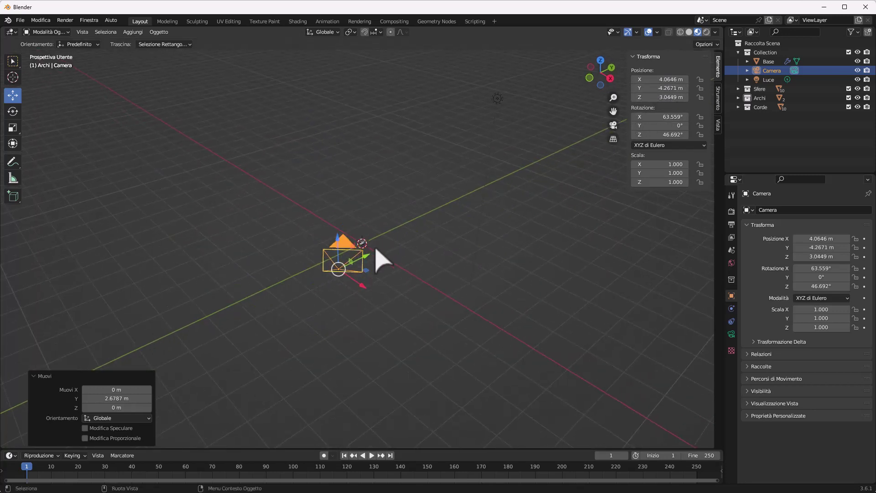
Refine the camera position to X 2.1671 m, Y -2.1545 m, Z 1.4849 m, rechecking the framing
mouse_move(384, 210)
middle_mouse_down()
mouse_move(497, 237)
mouse_move(495, 226)
middle_mouse_up()
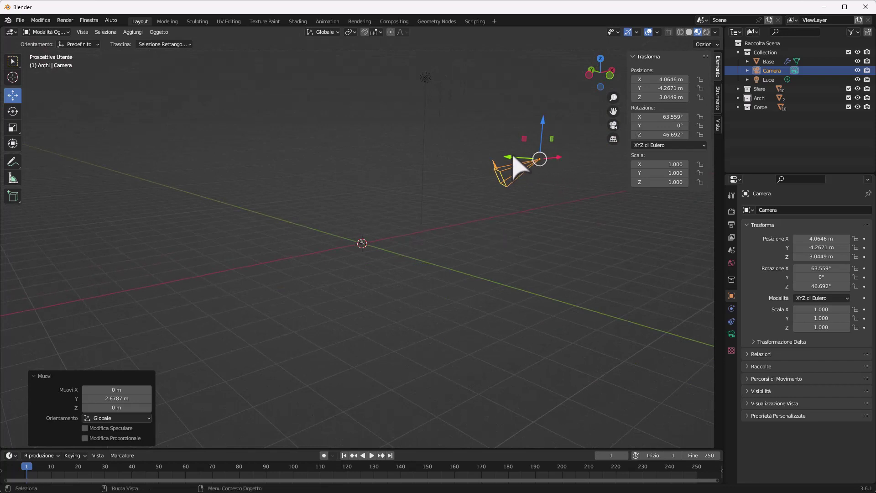
left_click(471, 158)
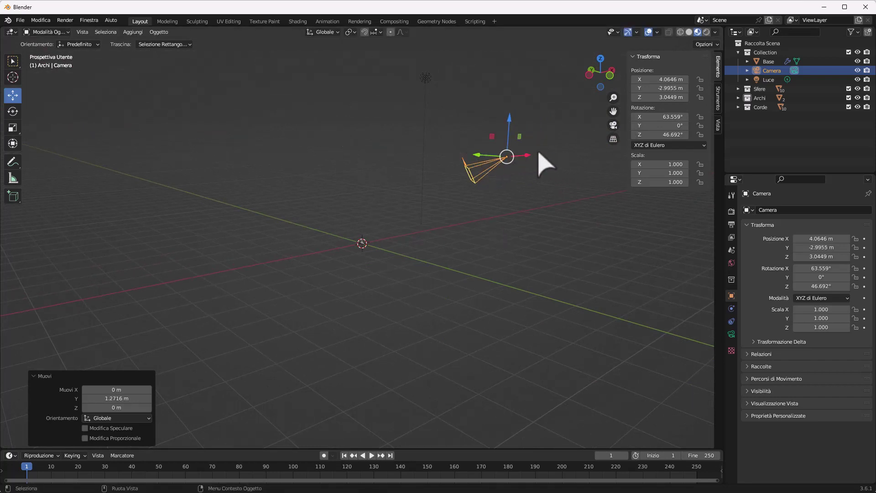
left_click_drag(528, 157, 463, 173)
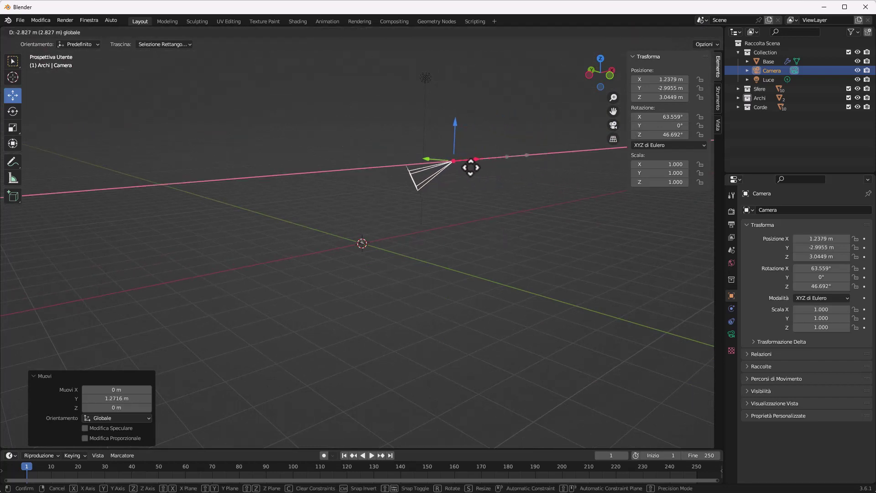
mouse_move(463, 173)
middle_mouse_down()
mouse_move(431, 215)
mouse_move(382, 229)
middle_mouse_up()
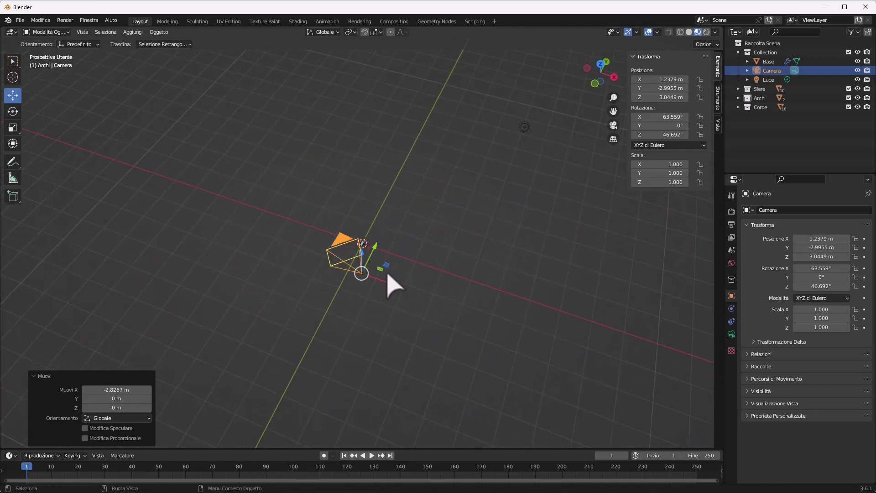
mouse_move(376, 248)
left_mouse_down()
mouse_move(405, 229)
mouse_move(415, 260)
mouse_move(425, 260)
left_mouse_up()
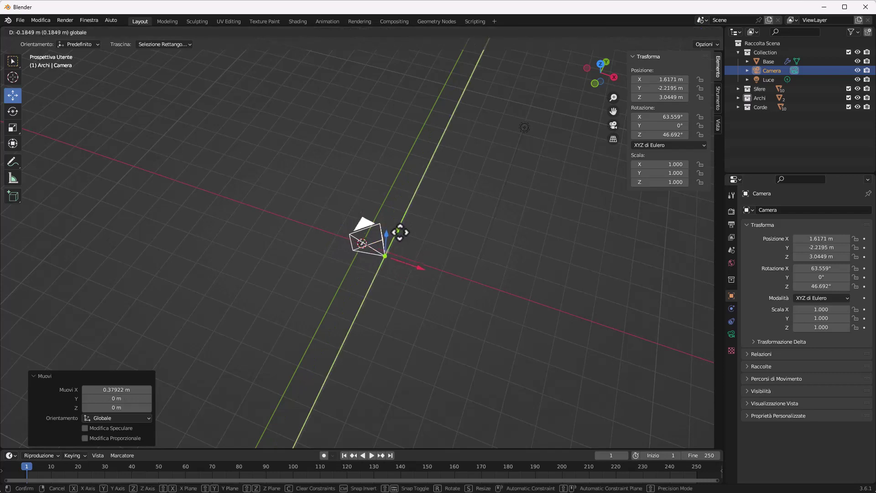
left_click_drag(404, 226, 398, 234)
left_click(613, 125)
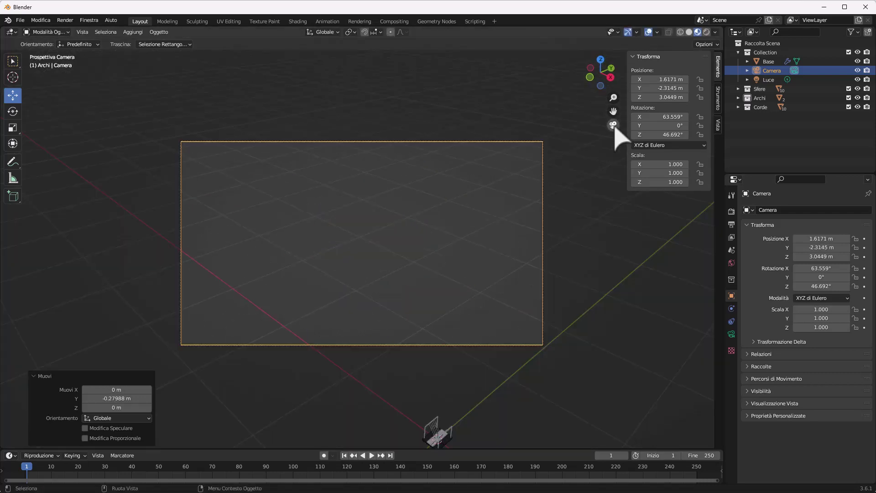
mouse_move(662, 79)
left_mouse_down()
mouse_move(685, 79)
mouse_move(639, 97)
mouse_move(698, 88)
mouse_move(657, 79)
mouse_move(634, 97)
mouse_move(660, 89)
left_mouse_up()
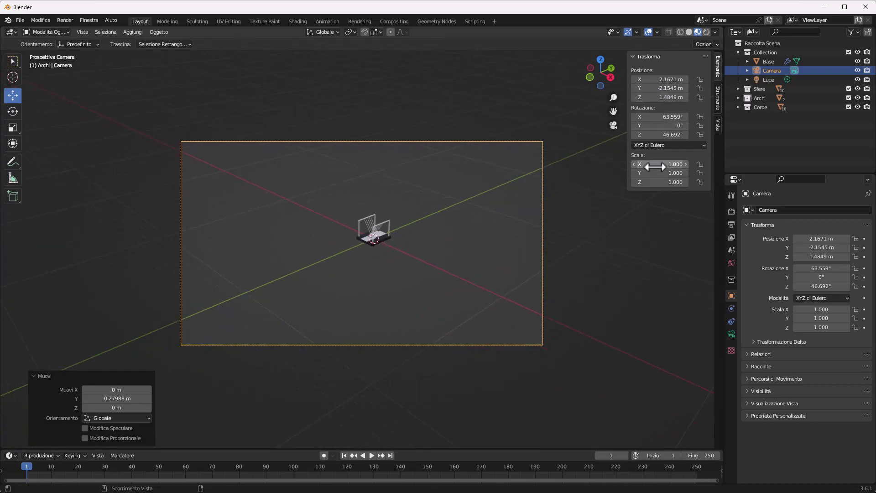
left_click(613, 124)
left_click(616, 129)
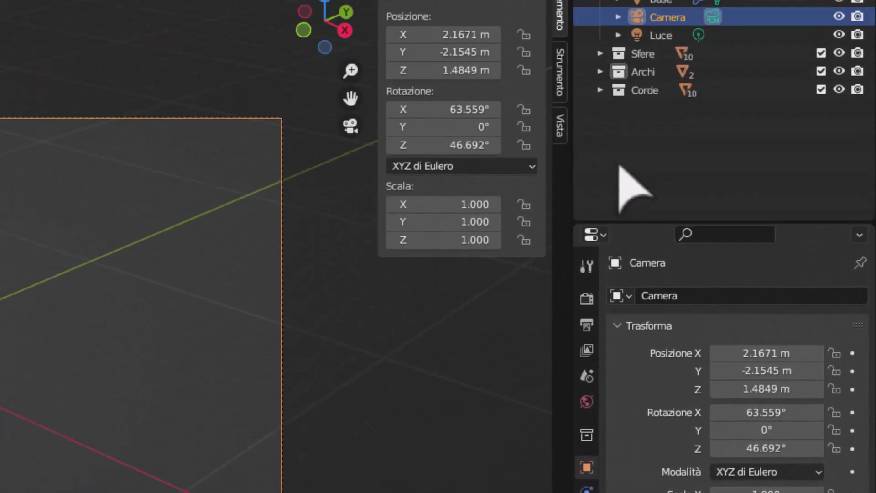
Select the Camera's data block in the Outliner to show its lens settings
left_click(619, 55)
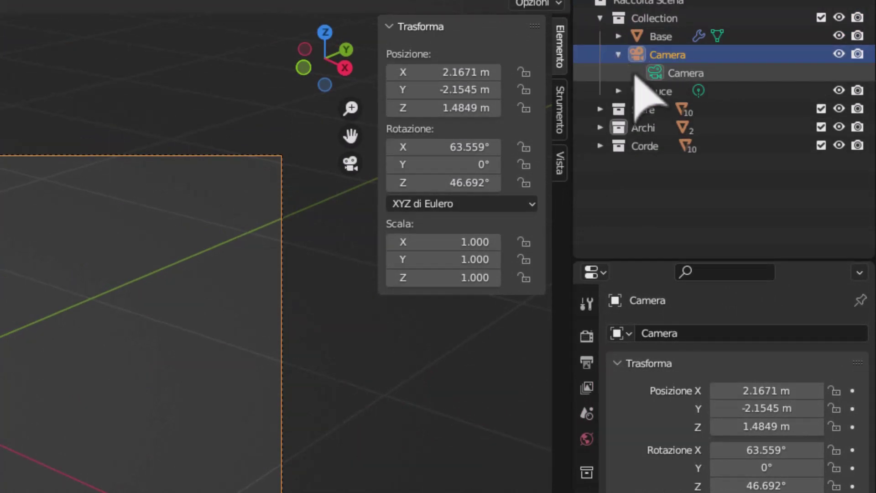
left_click(656, 74)
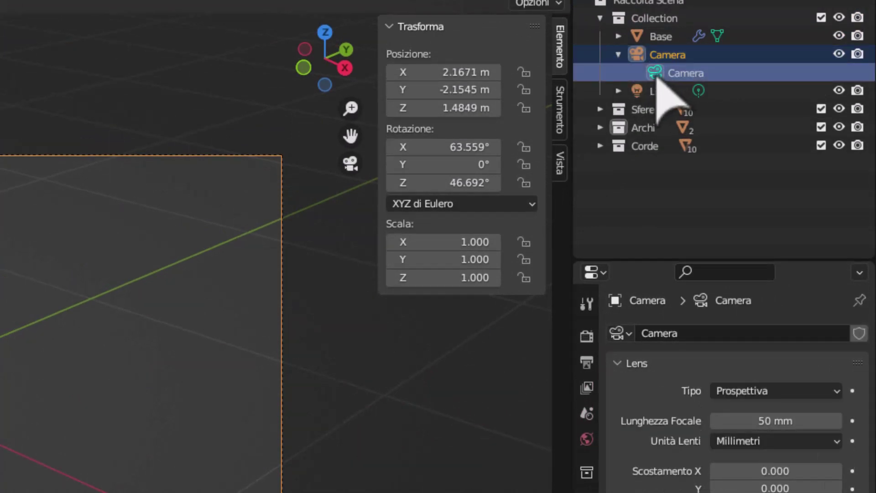
left_click(619, 55)
left_click(619, 55)
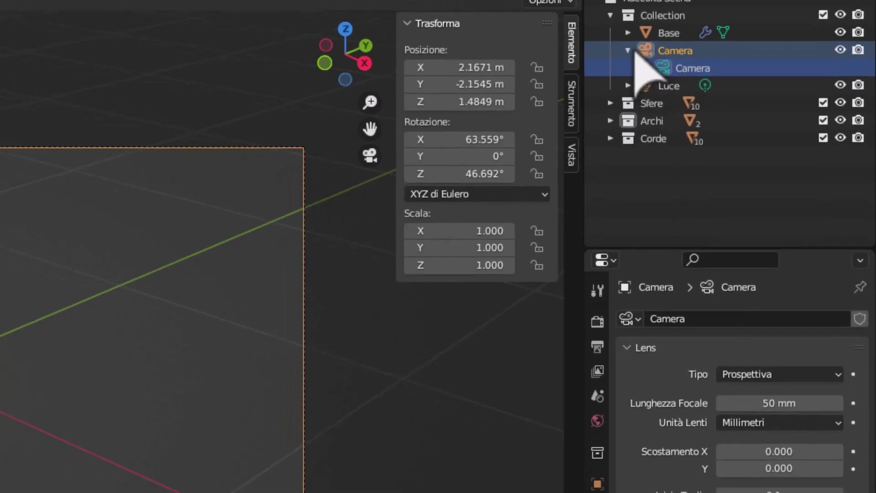
left_click(633, 51)
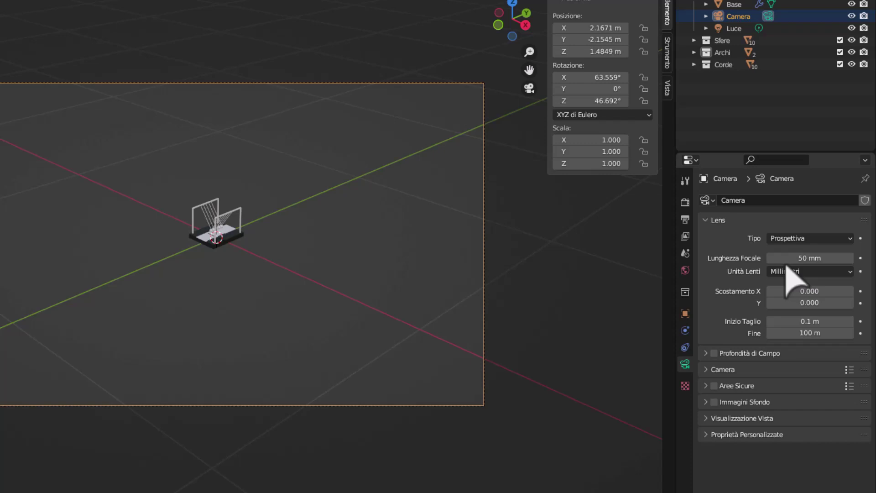
Keep a perspective lens and set focal length 257 mm with shift X 0.140, Y 0.190
left_click(806, 239)
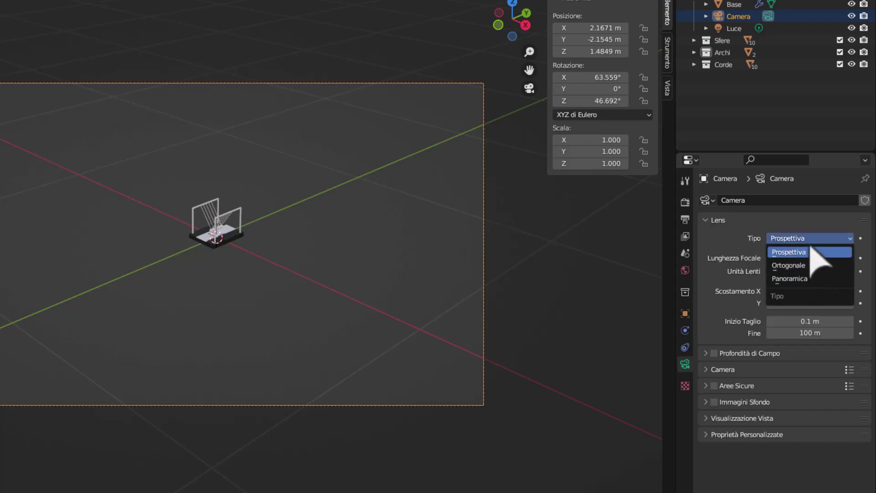
left_click(797, 251)
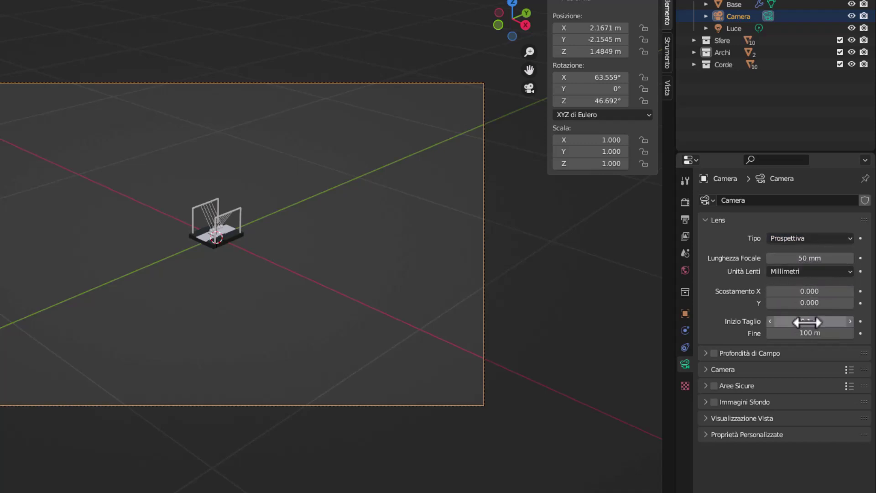
left_click(741, 355)
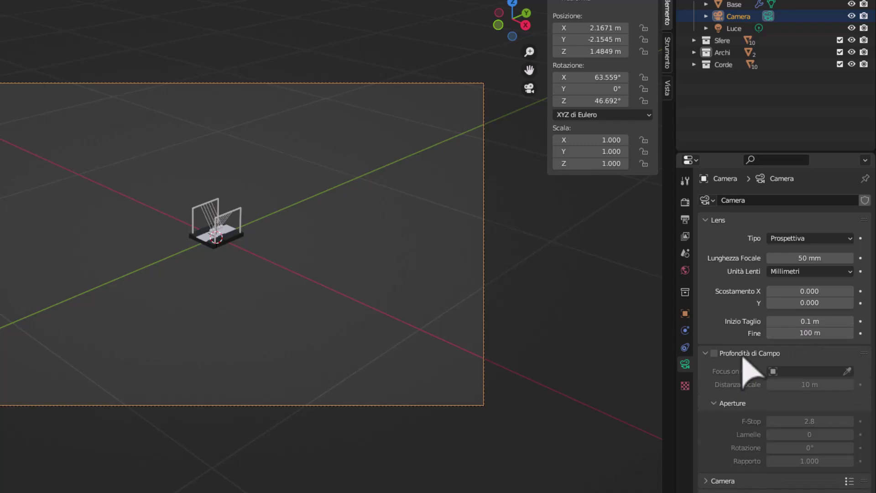
left_click(708, 356)
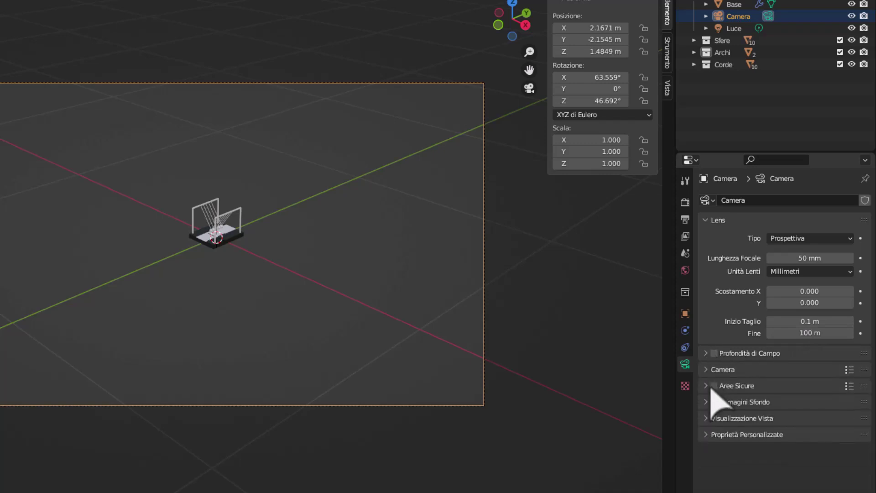
left_click(708, 371)
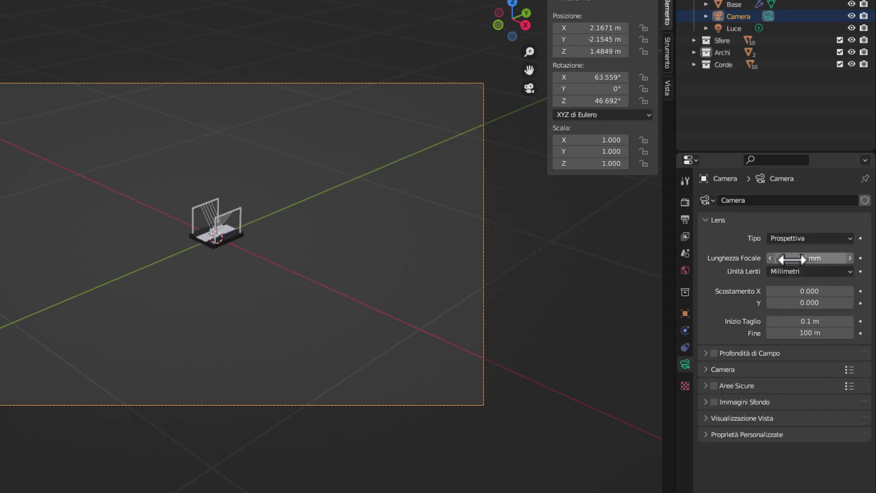
left_click_drag(792, 259, 862, 259)
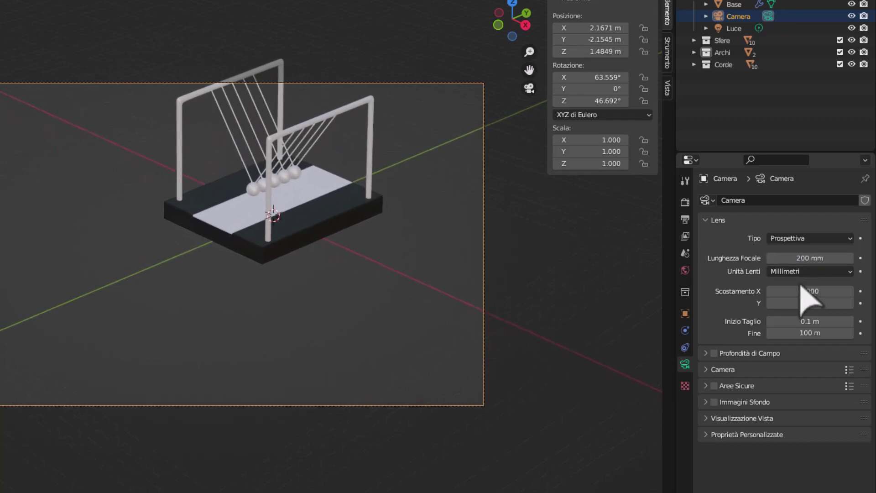
mouse_move(804, 291)
left_mouse_down()
mouse_move(828, 291)
mouse_move(835, 303)
mouse_move(814, 291)
mouse_move(820, 259)
mouse_move(844, 260)
left_mouse_up()
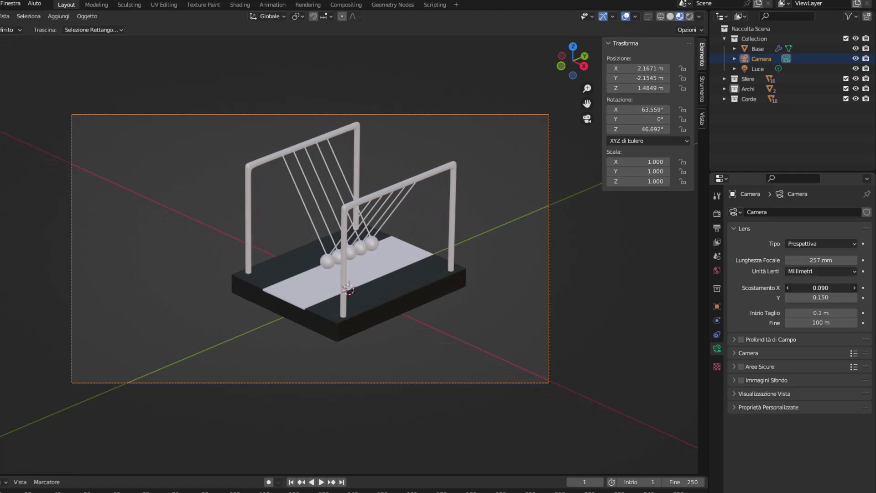
left_click_drag(794, 288, 814, 297)
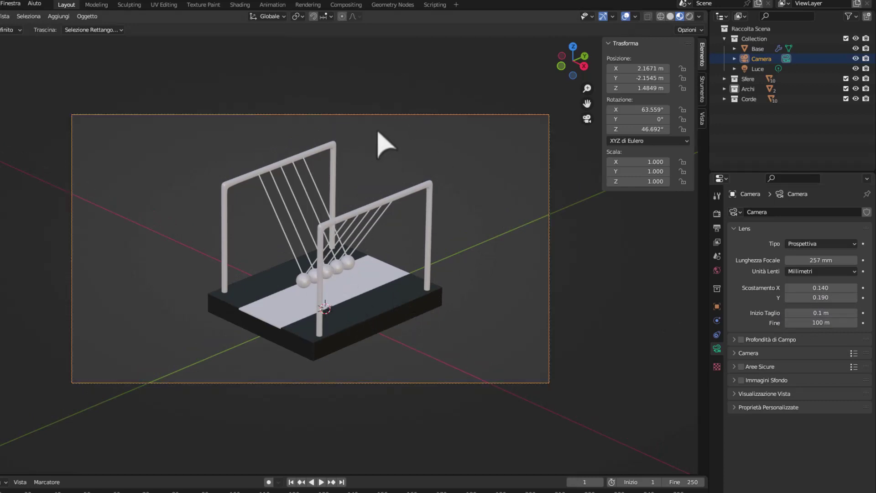
Render a still image of the cradle through the 257 mm camera, then close the result
left_click(587, 118)
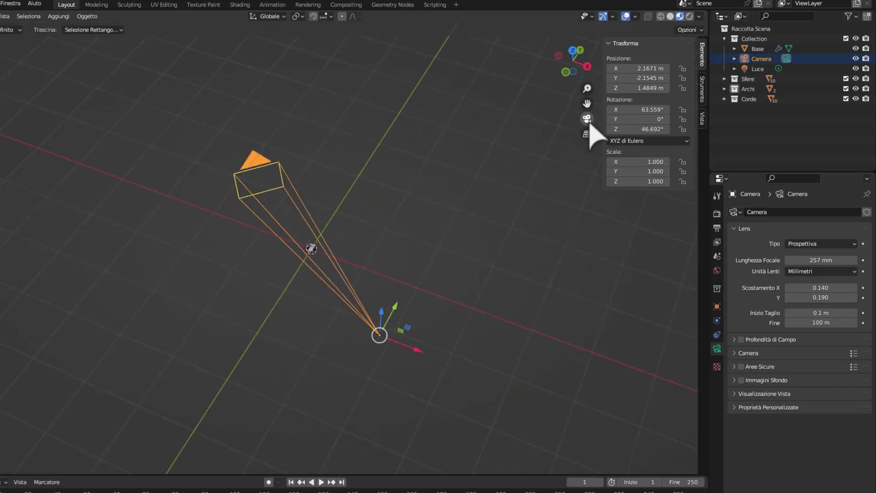
mouse_move(287, 287)
middle_mouse_down()
mouse_move(337, 239)
mouse_move(387, 218)
middle_mouse_up()
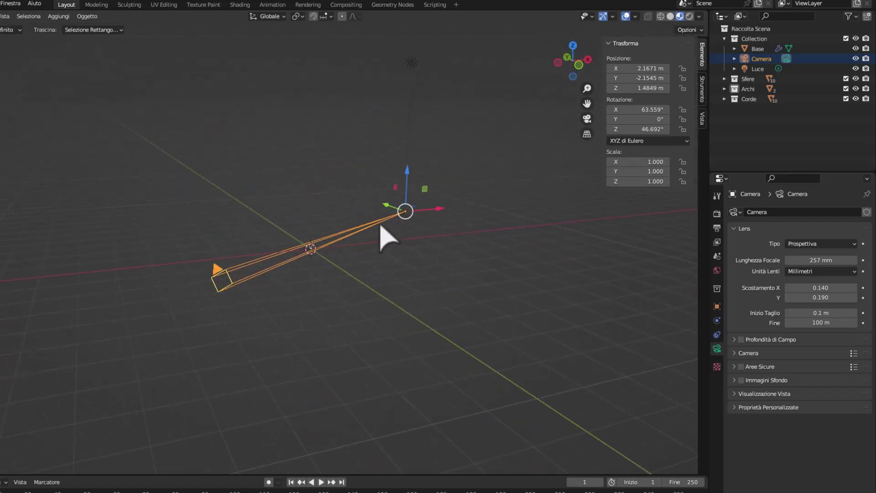
left_click(2, 4)
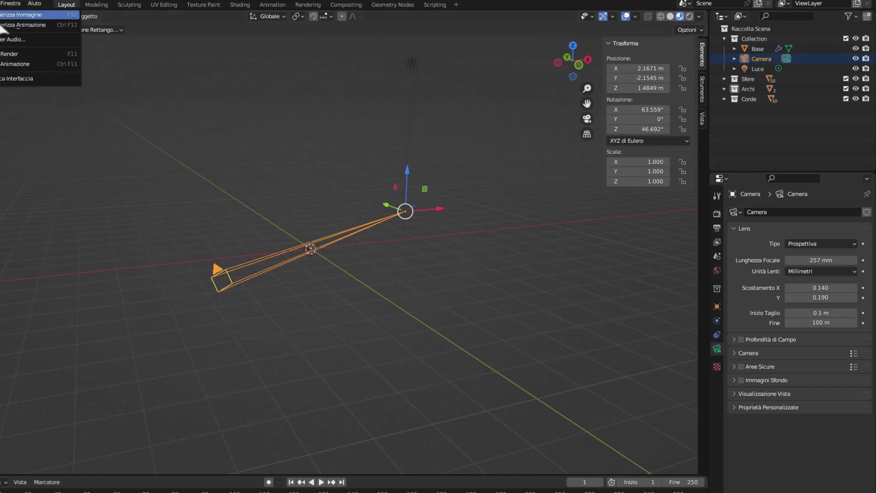
left_click(2, 18)
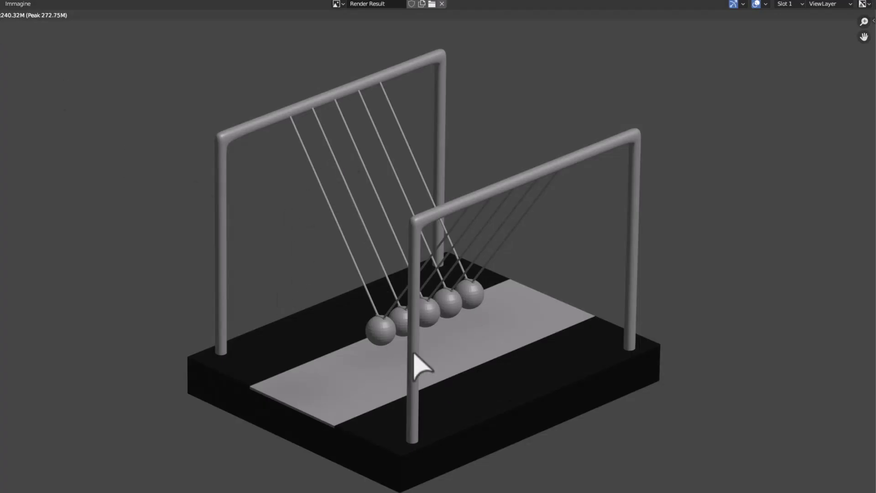
key("Escape")
scroll(372, 260, "down", 5)
Orbit to a frontal view, select Base in the Outliner, and show its Base and Specchio materials
scroll(379, 256, "down", 5)
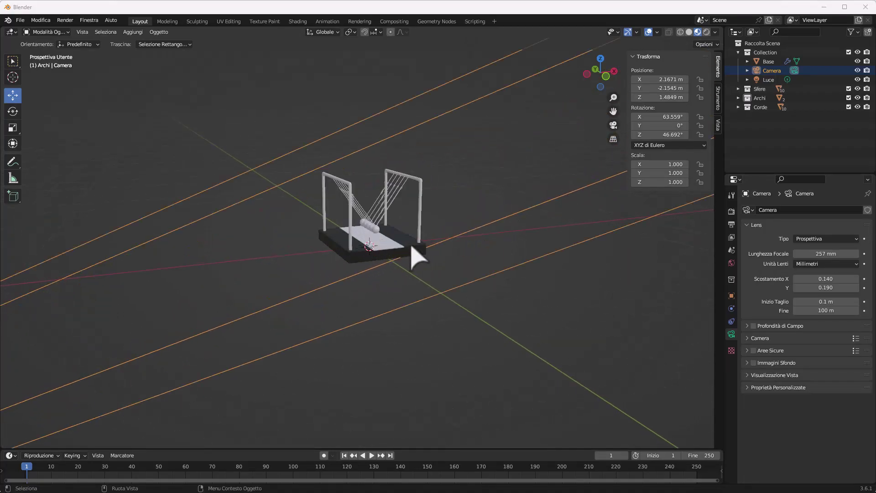
mouse_move(451, 224)
middle_mouse_down()
mouse_move(363, 243)
mouse_move(372, 246)
middle_mouse_up()
scroll(371, 245, "up", 3)
scroll(368, 247, "up", 1)
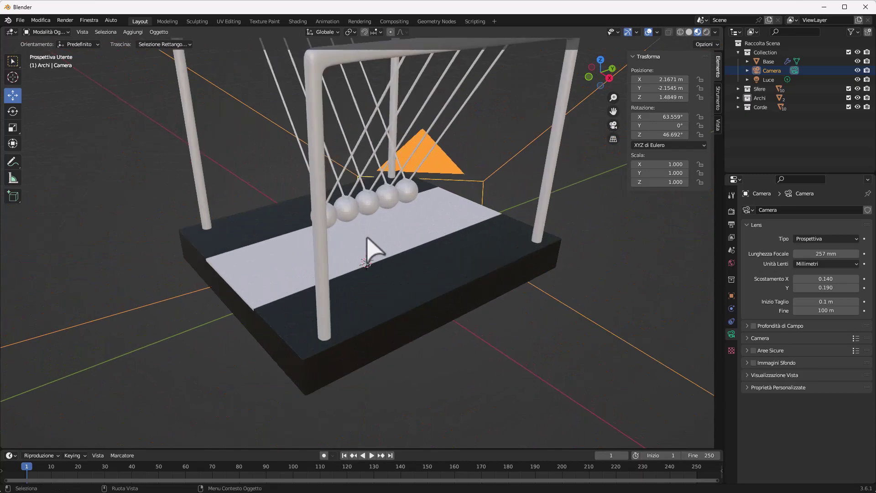
scroll(369, 237, "down", 1)
scroll(371, 231, "down", 1)
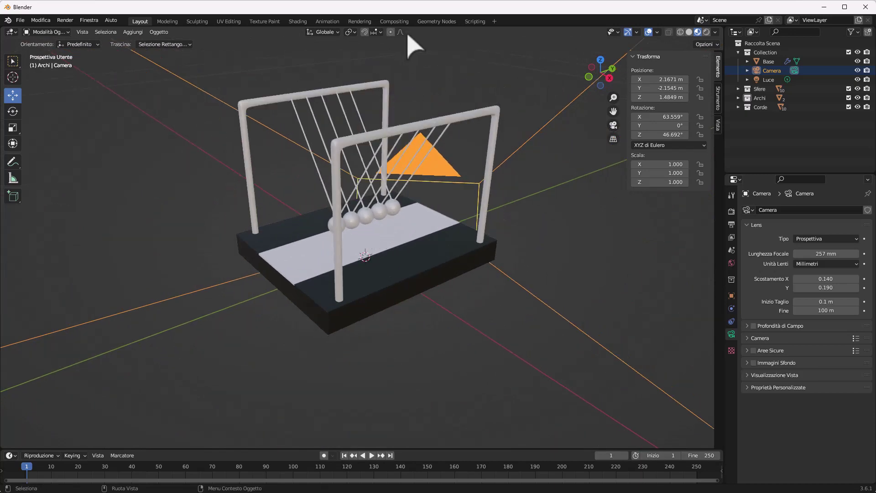
middle_click_drag(611, 112, 441, 260)
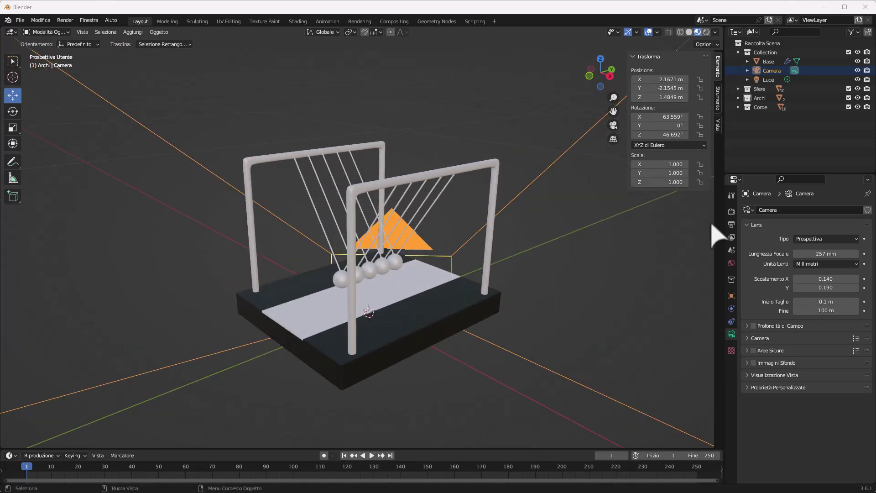
left_click(769, 62)
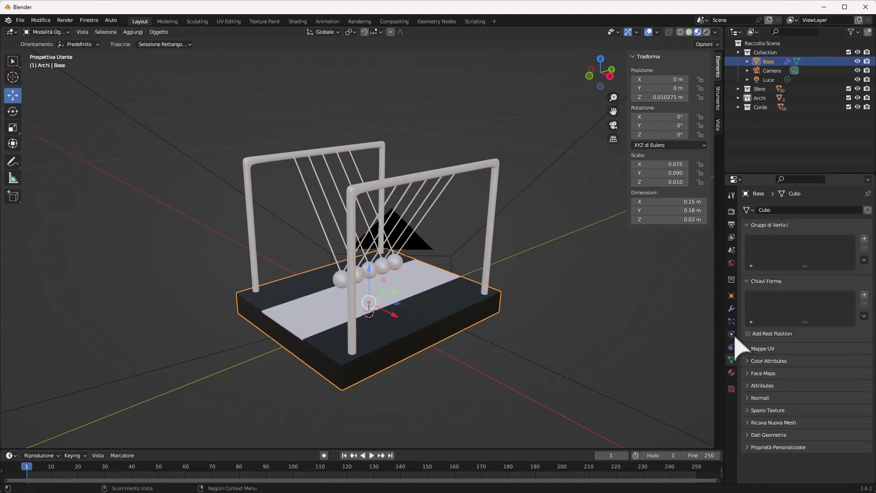
left_click(732, 372)
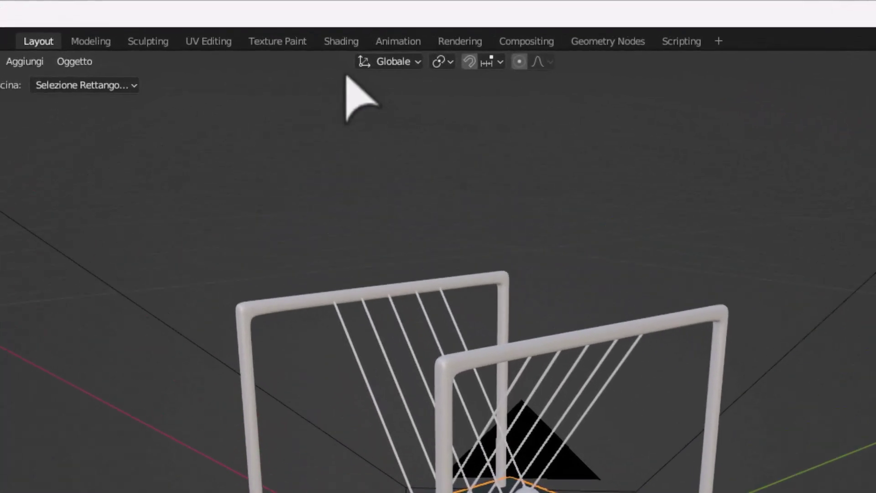
Switch to the Shading workspace and zoom, pan and orbit the viewport onto the cradle
left_click(331, 43)
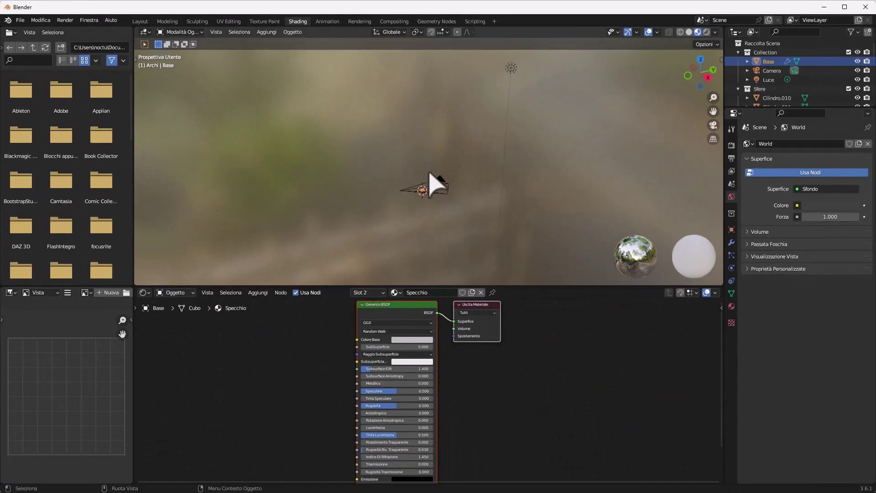
scroll(432, 196, "up", 2)
scroll(429, 221, "up", 2)
scroll(438, 233, "up", 2)
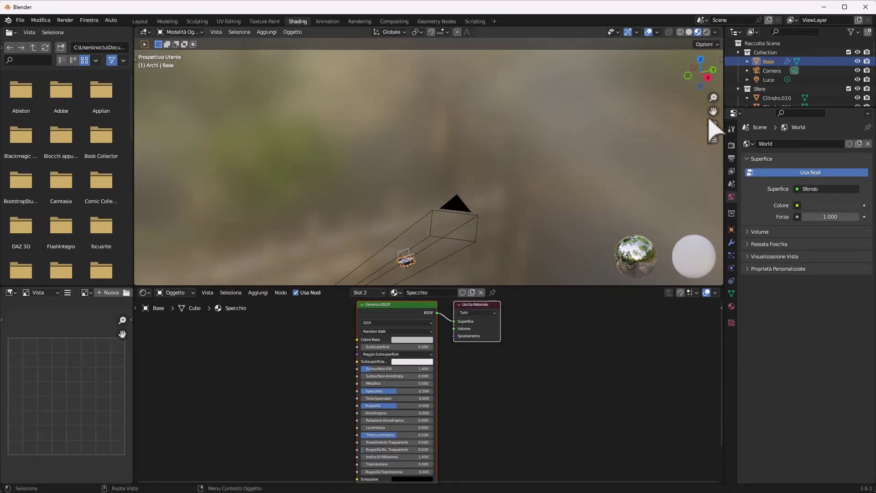
middle_click_drag(708, 119, 699, 127)
scroll(403, 216, "up", 2)
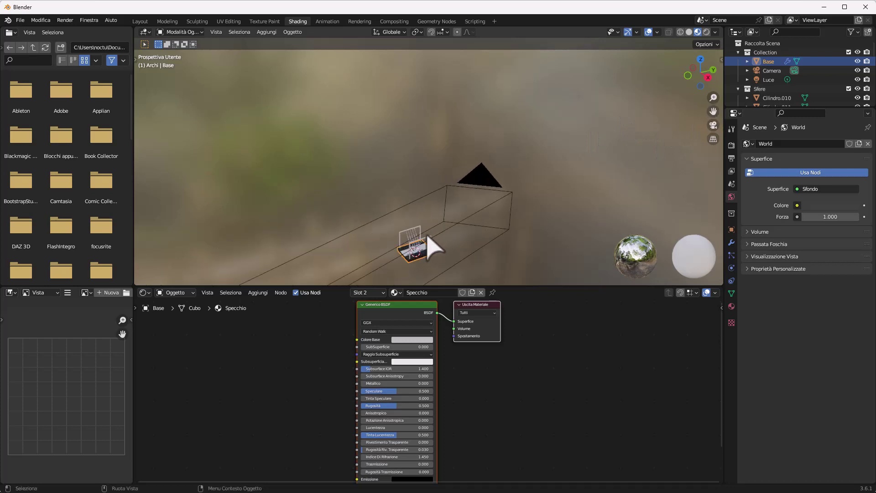
scroll(429, 242, "up", 2)
left_click_drag(714, 111, 713, 87)
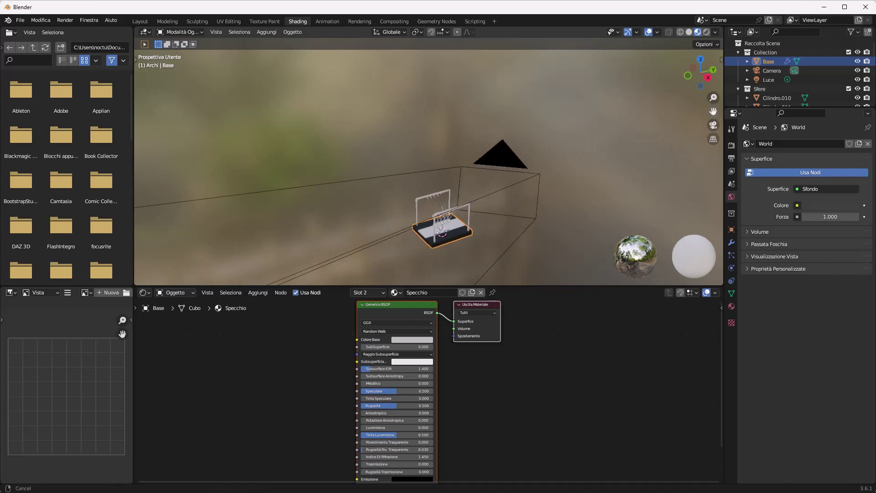
scroll(468, 229, "up", 2)
scroll(465, 219, "up", 2)
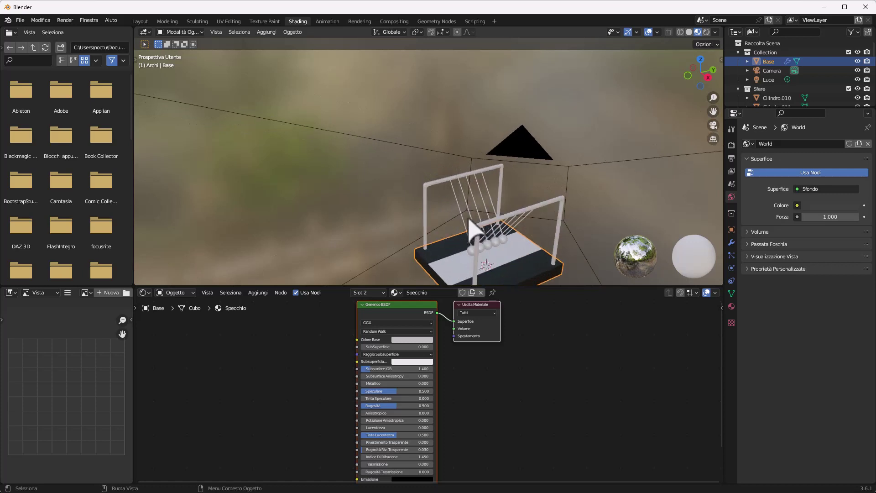
left_click_drag(713, 111, 711, 66)
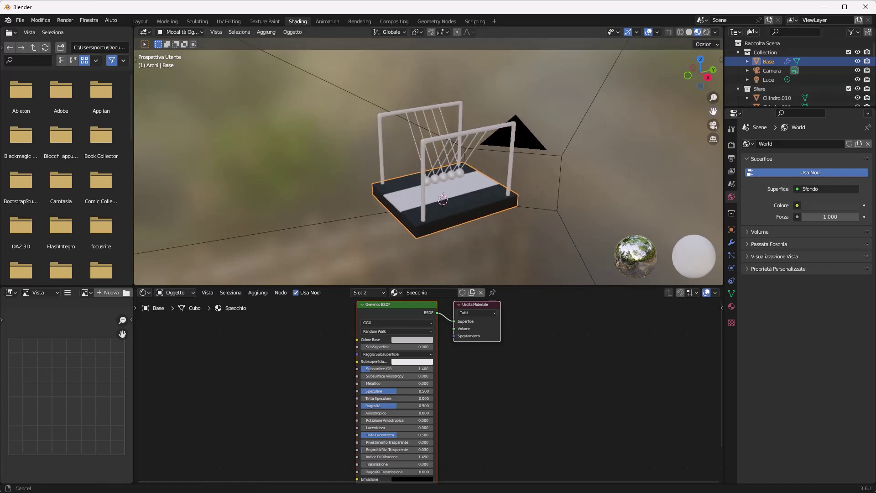
mouse_move(520, 200)
middle_mouse_down()
mouse_move(518, 189)
mouse_move(528, 185)
mouse_move(520, 185)
mouse_move(523, 216)
mouse_move(513, 211)
middle_mouse_up()
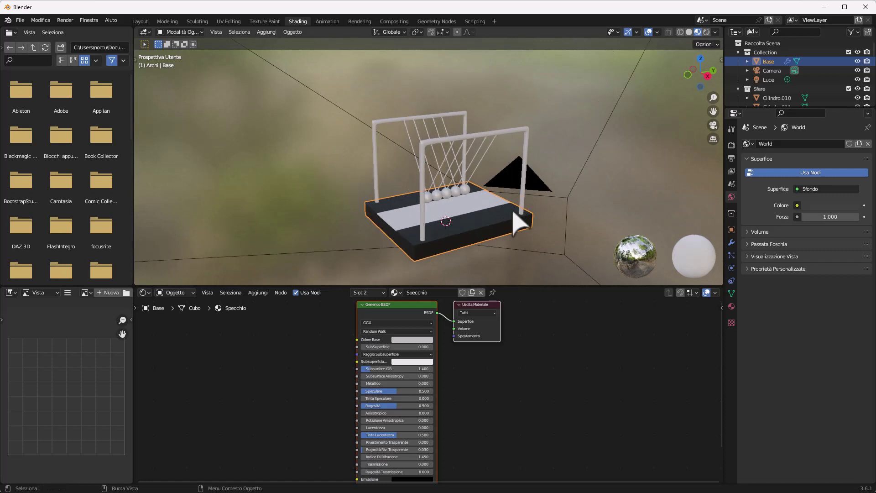
scroll(515, 214, "up", 1)
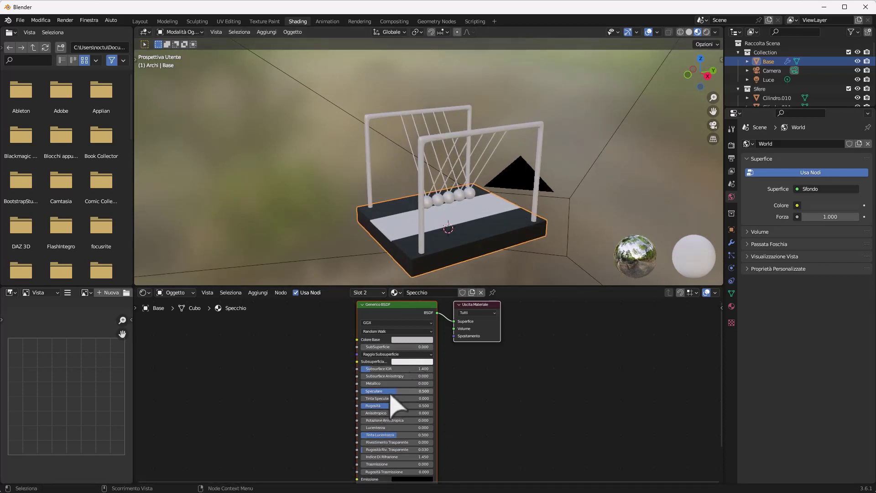
scroll(328, 378, "up", 2)
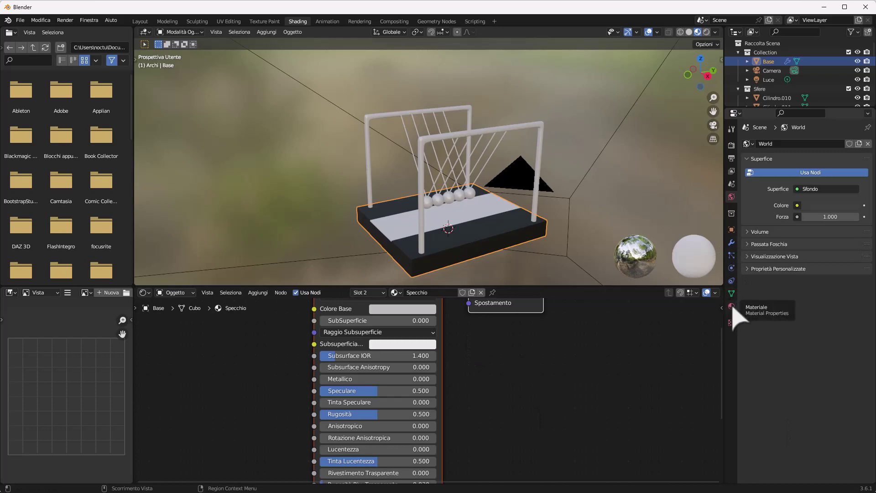
Show the material settings and pan the node editor to expose the BSDF and output sockets
left_click(731, 306)
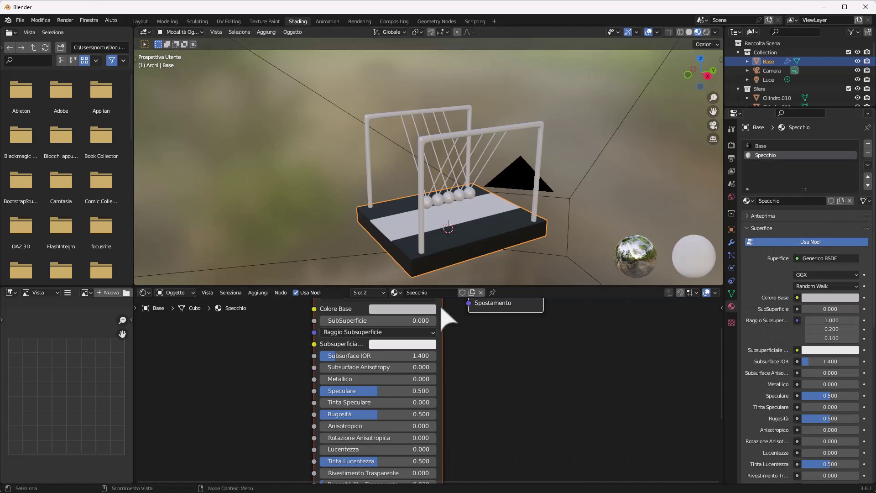
middle_click_drag(464, 340, 485, 369)
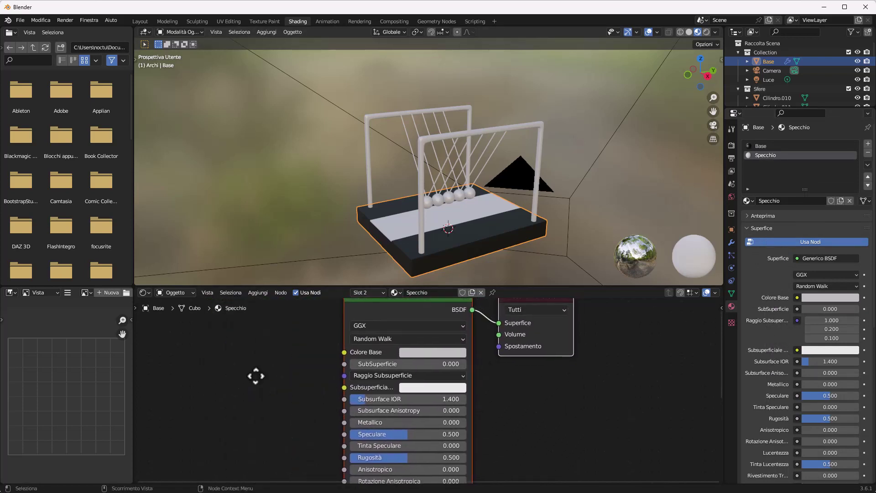
middle_click_drag(255, 376, 250, 358)
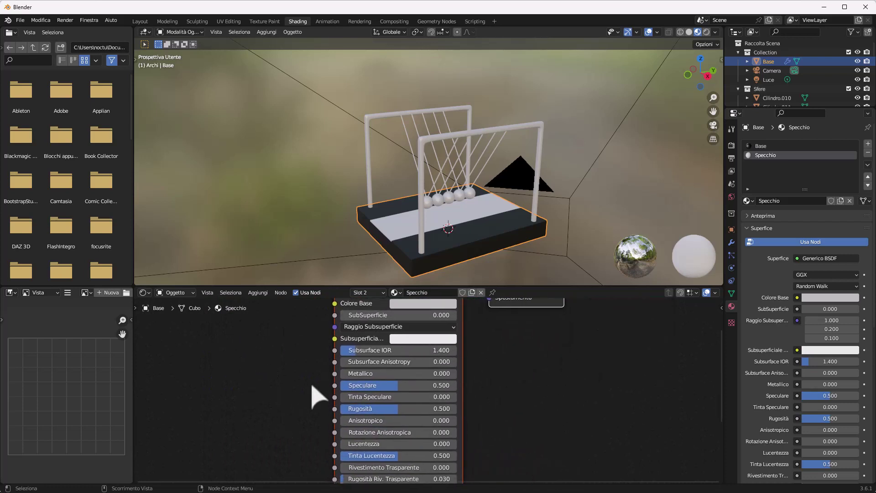
mouse_move(539, 348)
middle_mouse_down()
mouse_move(513, 383)
mouse_move(579, 385)
mouse_move(430, 384)
mouse_move(526, 390)
middle_mouse_up()
left_click_drag(242, 392, 346, 376)
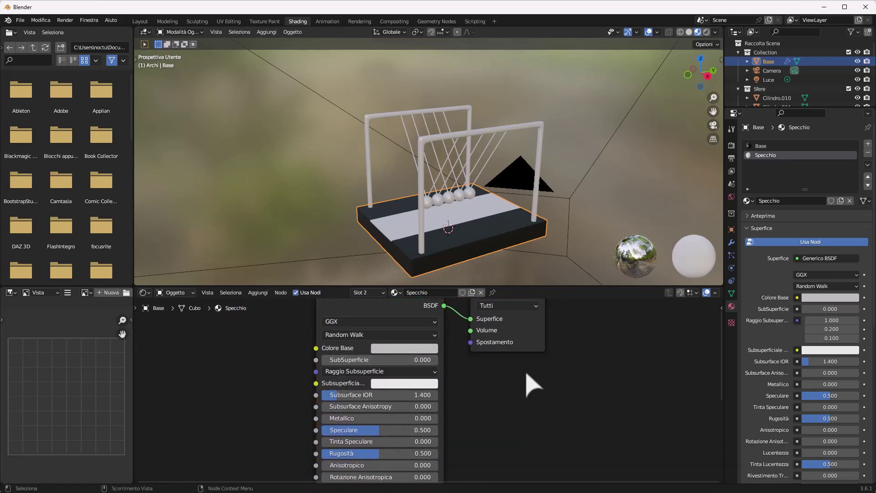
right_click(528, 382)
mouse_move(479, 374)
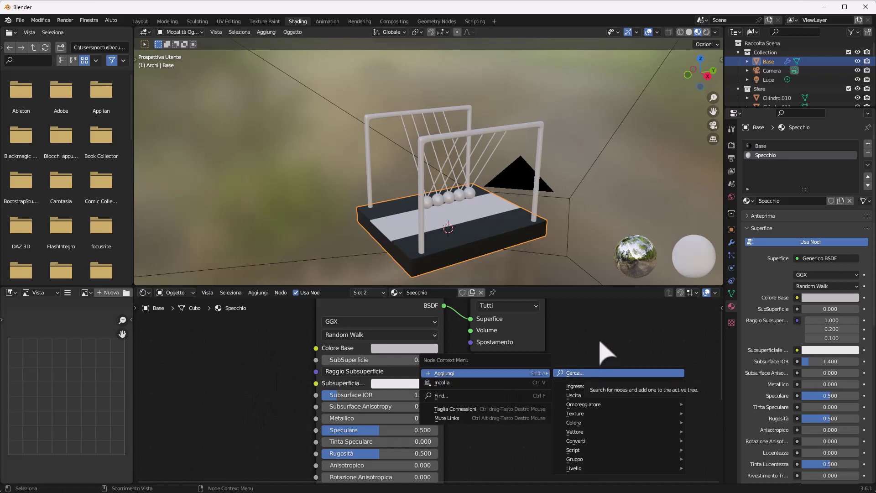
key("Escape")
key("Escape")
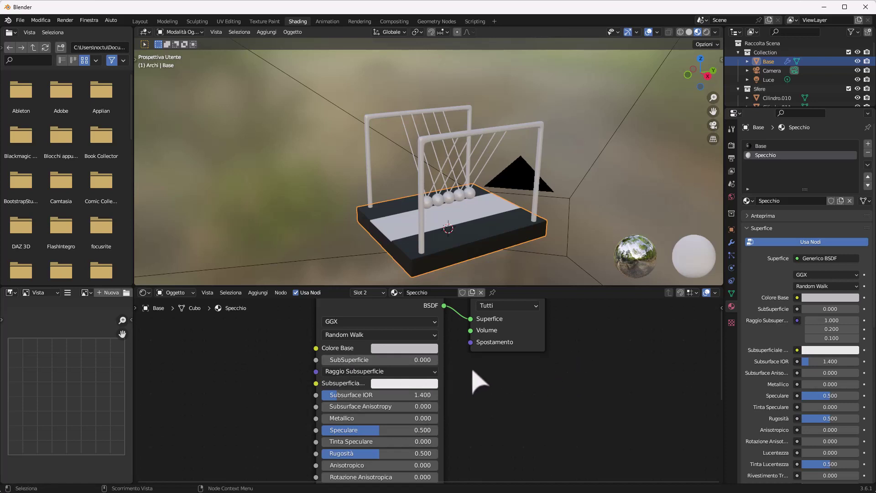
Zoom and pan the node editor to centre the material's nodes
scroll(285, 382, "down", 1)
scroll(285, 382, "down", 1)
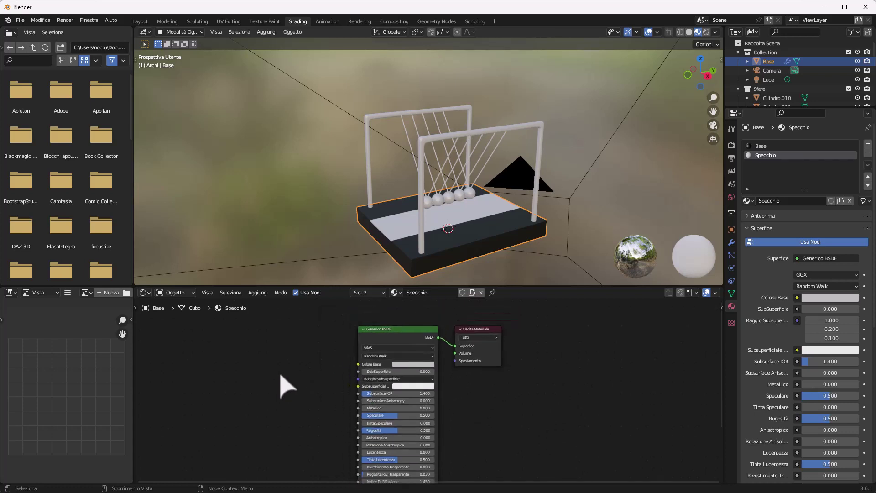
scroll(294, 409, "down", 2)
scroll(305, 423, "down", 1)
scroll(301, 414, "down", 1)
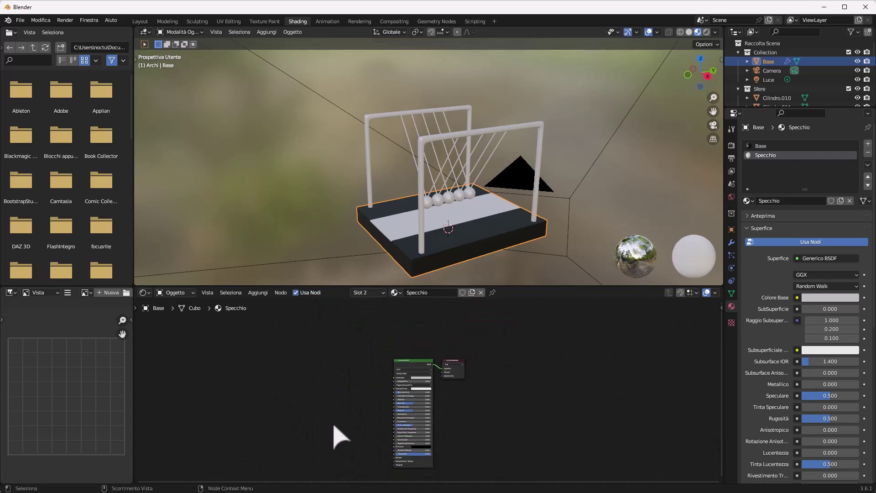
scroll(349, 441, "up", 1)
scroll(358, 440, "up", 2)
scroll(359, 440, "up", 2)
scroll(411, 410, "up", 1)
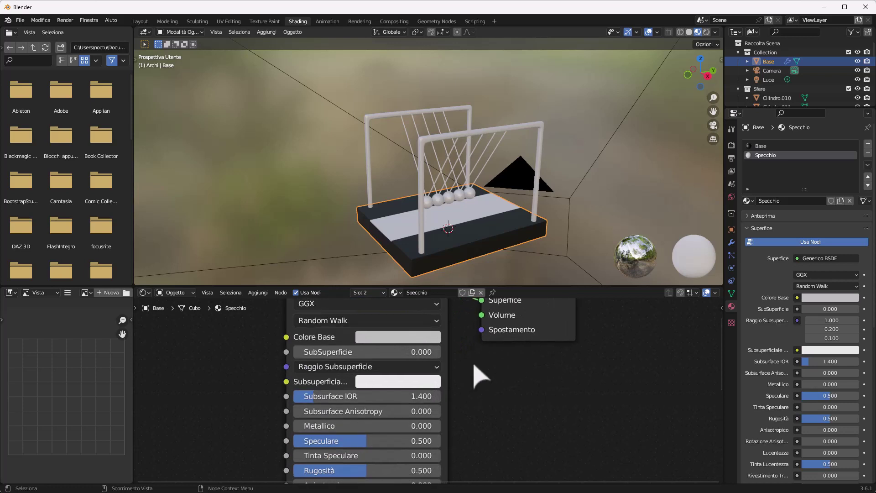
mouse_move(475, 365)
middle_mouse_down()
mouse_move(518, 431)
mouse_move(488, 428)
mouse_move(524, 384)
middle_mouse_up()
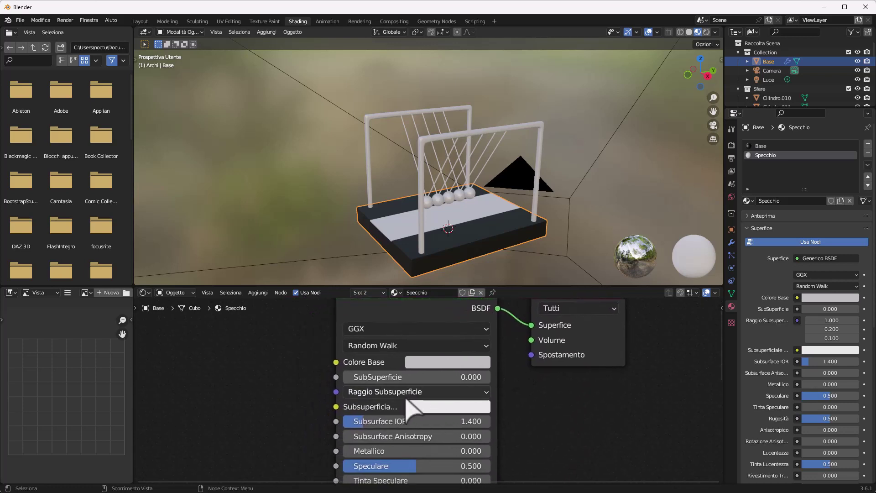
scroll(766, 164, "up", 1, "ctrl")
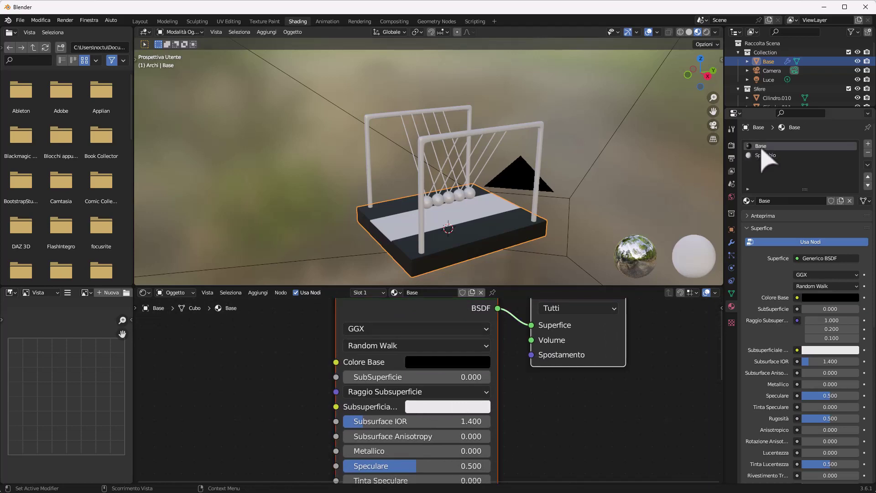
Toggle between the Base and Specchio slots, ending on Specchio, and open the Input node list
left_click(763, 156)
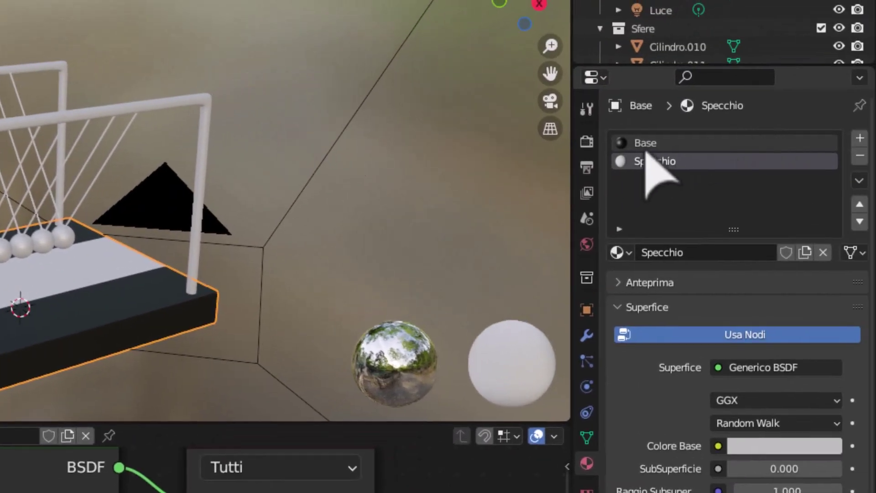
left_click(667, 138)
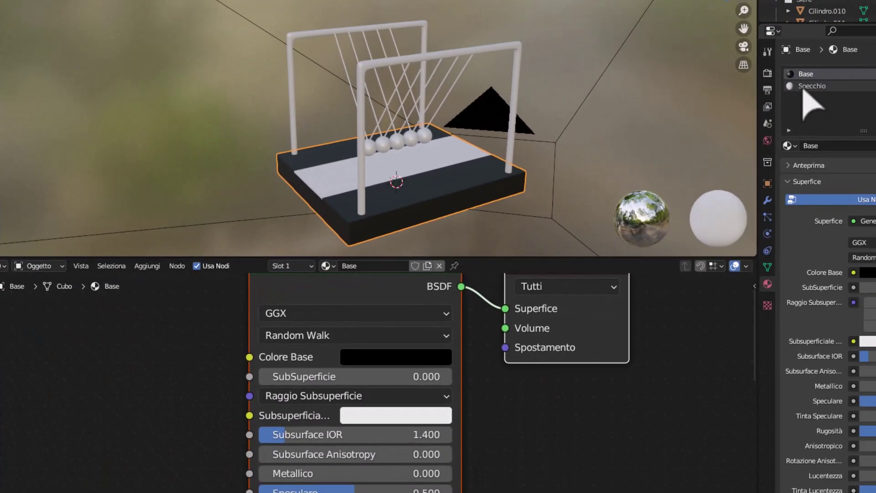
left_click(812, 86)
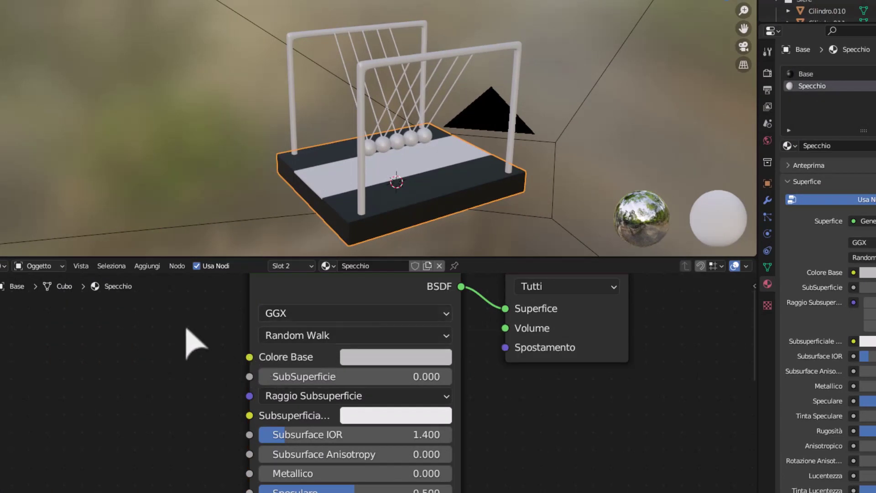
mouse_move(157, 386)
middle_mouse_down("ctrl")
mouse_move(147, 376)
mouse_move(215, 350)
middle_mouse_up("ctrl")
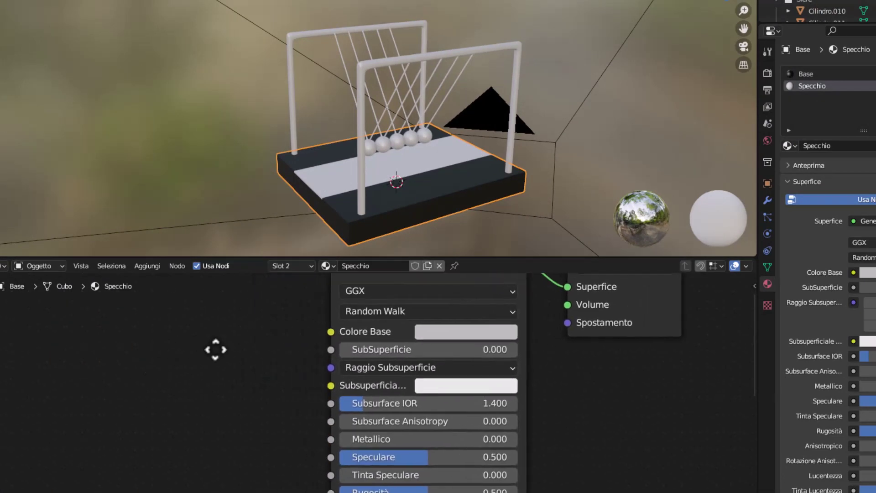
left_click(142, 266)
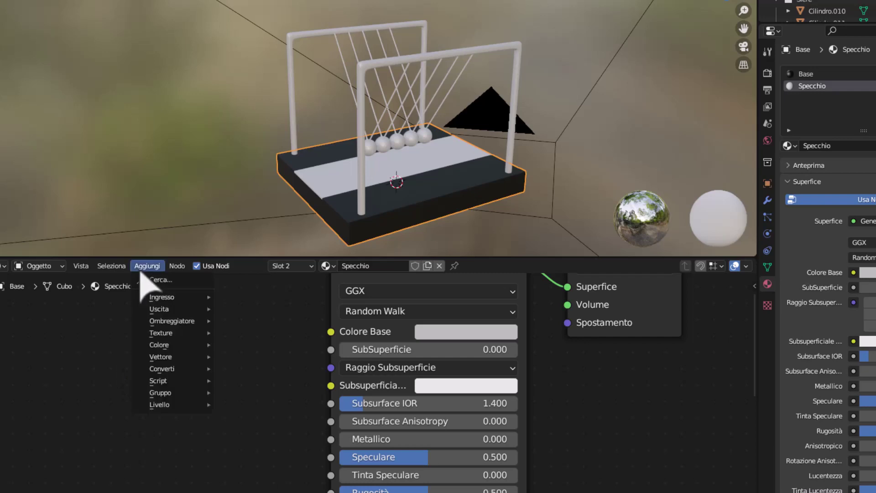
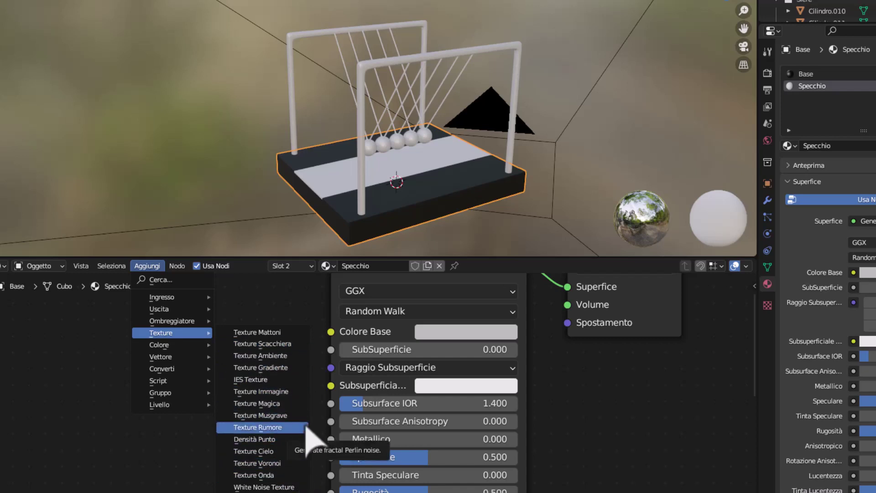
Dismiss the texture list without adding a node and pan over the shader settings
key("Escape")
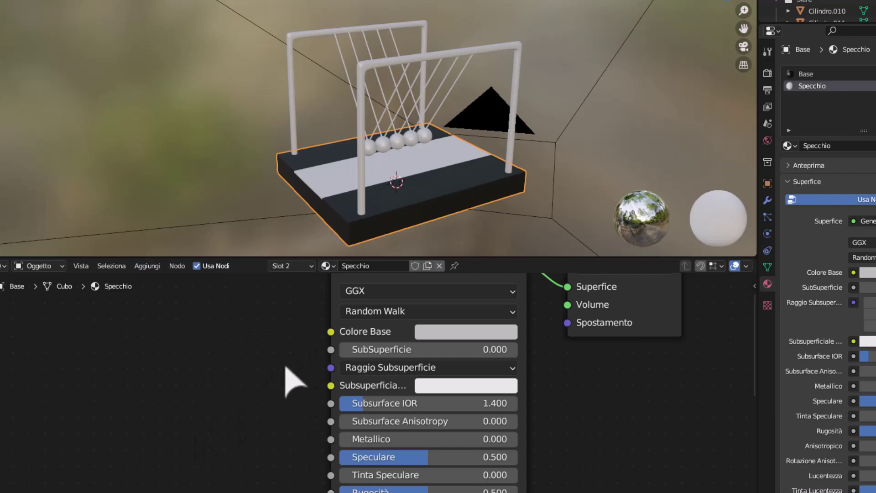
middle_click_drag(228, 349, 252, 348)
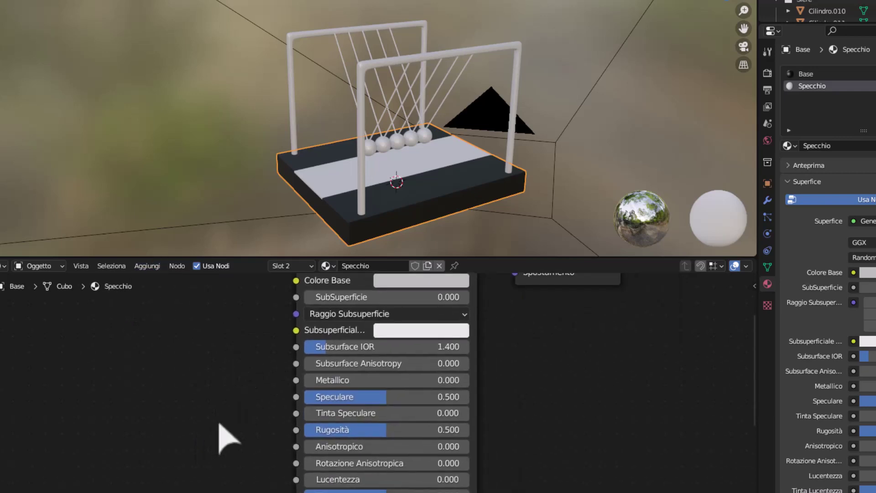
scroll(411, 203, "up", 2)
scroll(411, 214, "up", 2)
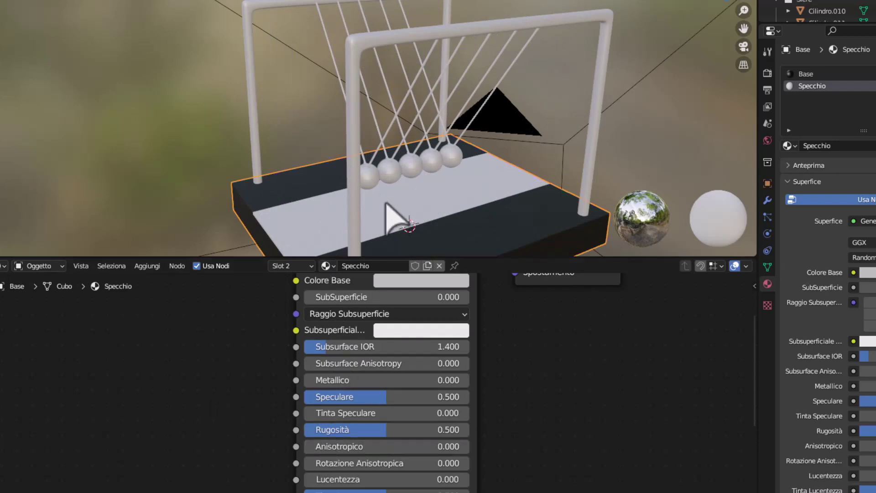
Orbit, zoom and pan the 3D viewport around the Newton's cradle base
mouse_move(571, 183)
middle_mouse_down()
mouse_move(528, 190)
mouse_move(528, 205)
mouse_move(537, 201)
mouse_move(538, 215)
mouse_move(477, 89)
middle_mouse_up()
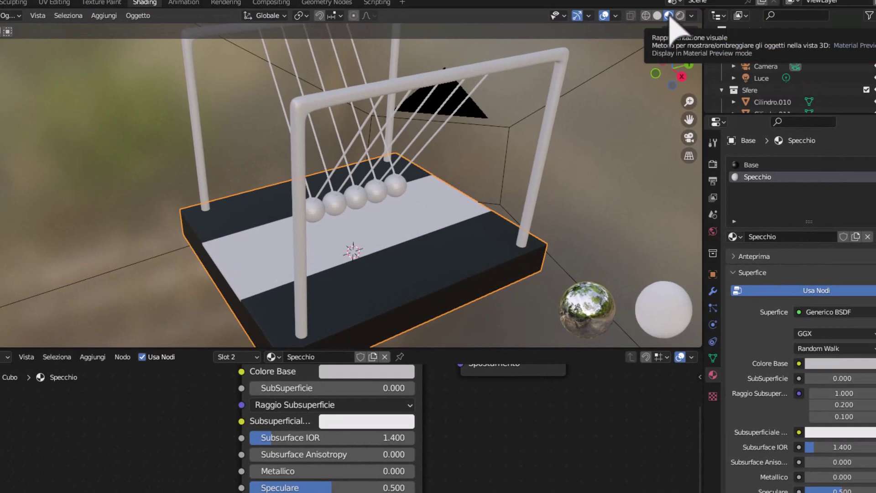
scroll(361, 303, "up", 2)
scroll(372, 303, "up", 2)
scroll(455, 269, "up", 2)
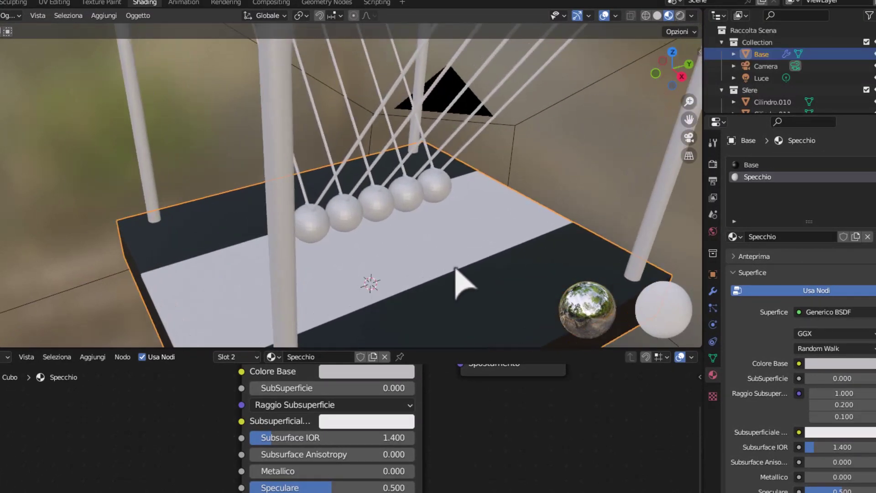
left_click_drag(689, 119, 680, 73)
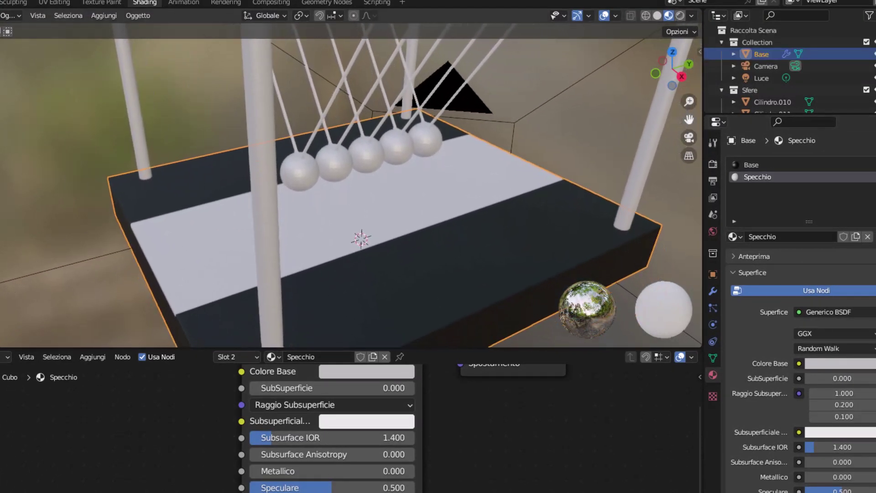
scroll(388, 265, "up", 1)
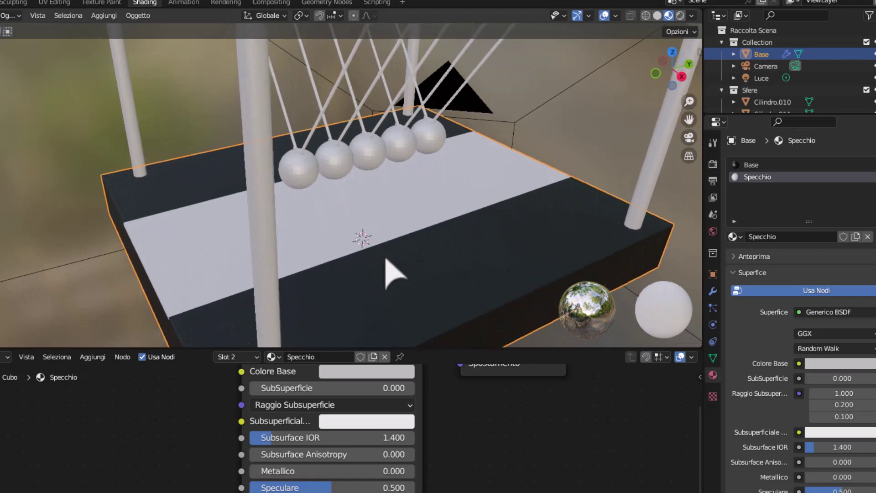
scroll(387, 259, "up", 1)
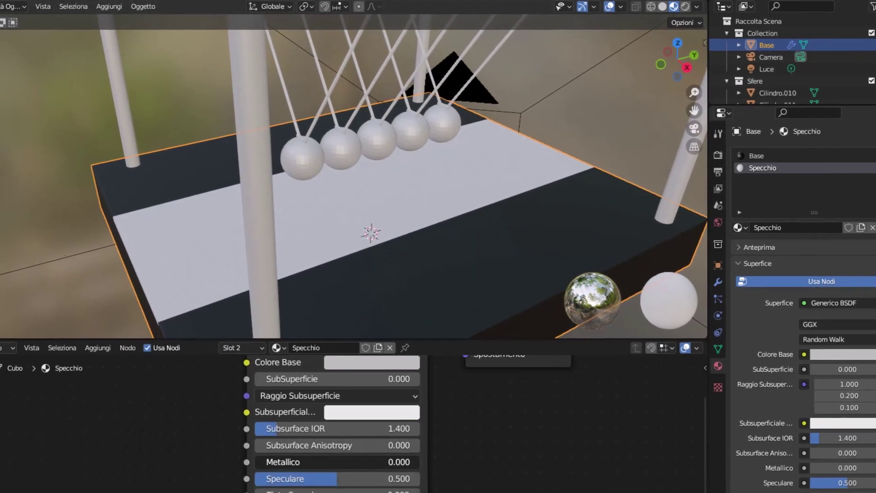
Set Specchio's Metallico 0.091, Speculare 0.582, Anisotropico 0.382 and Lucentezza 0.091
left_click_drag(319, 462, 356, 462)
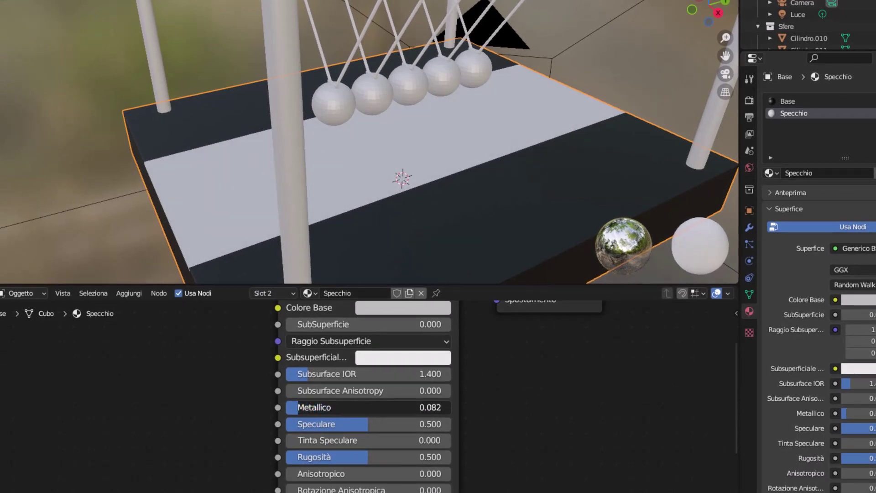
left_click_drag(349, 424, 368, 424)
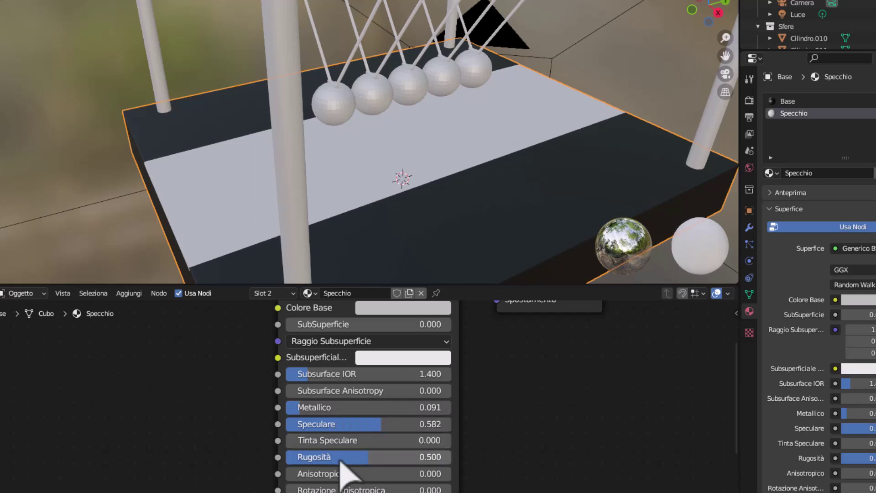
left_click_drag(342, 470, 345, 473)
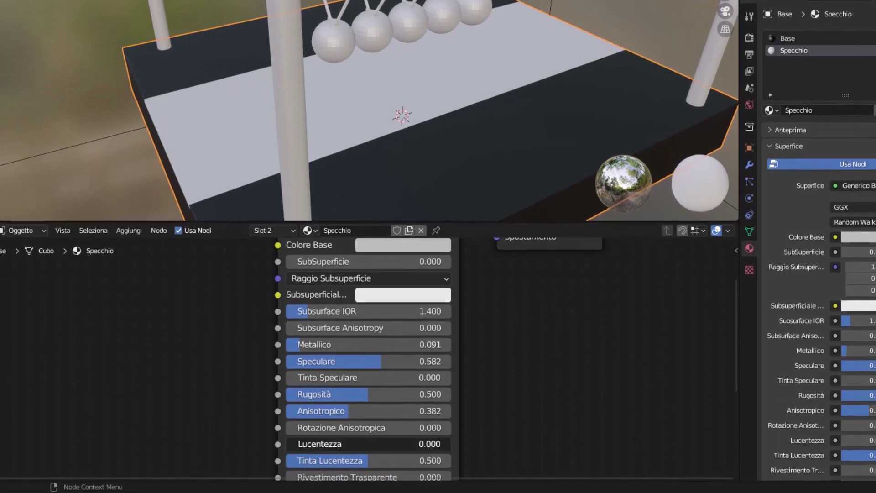
left_click_drag(319, 444, 323, 444)
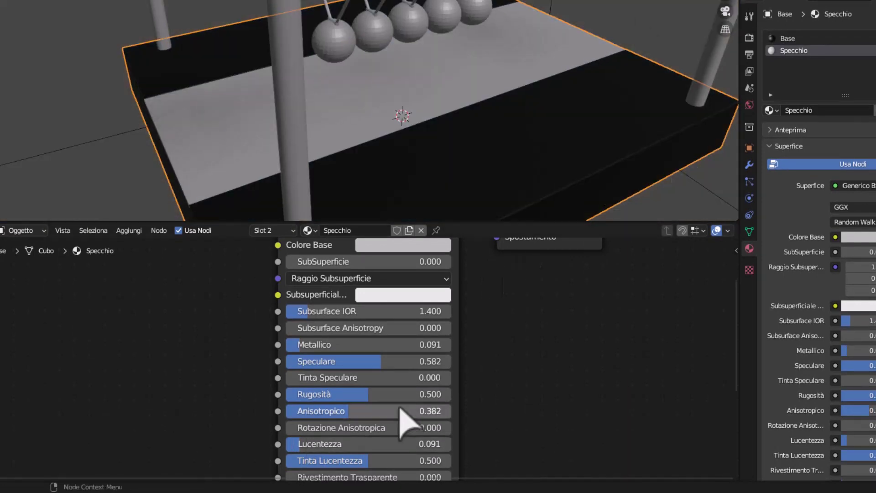
Set Specchio's Indice Di Rifrazione to 3.350 and lower Rugosità to 0.205
mouse_move(479, 429)
middle_mouse_down()
mouse_move(476, 283)
mouse_move(466, 271)
middle_mouse_up()
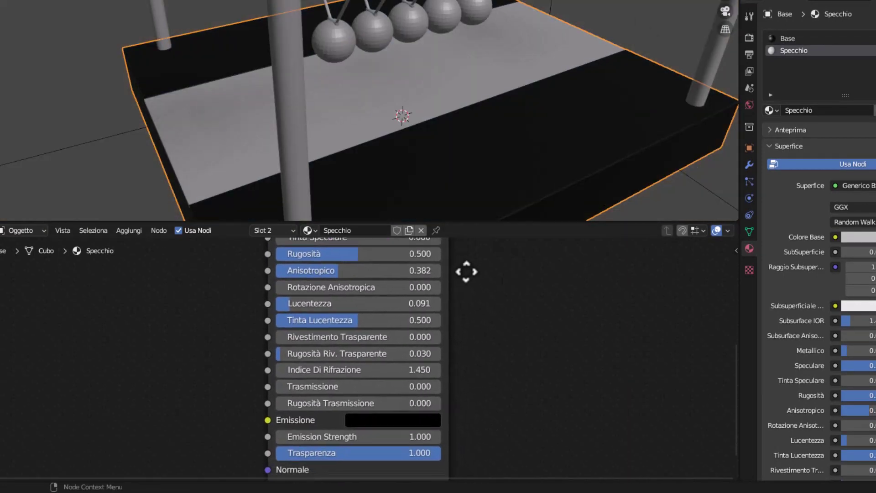
mouse_move(292, 387)
left_mouse_down()
mouse_move(302, 387)
mouse_move(278, 386)
left_mouse_up()
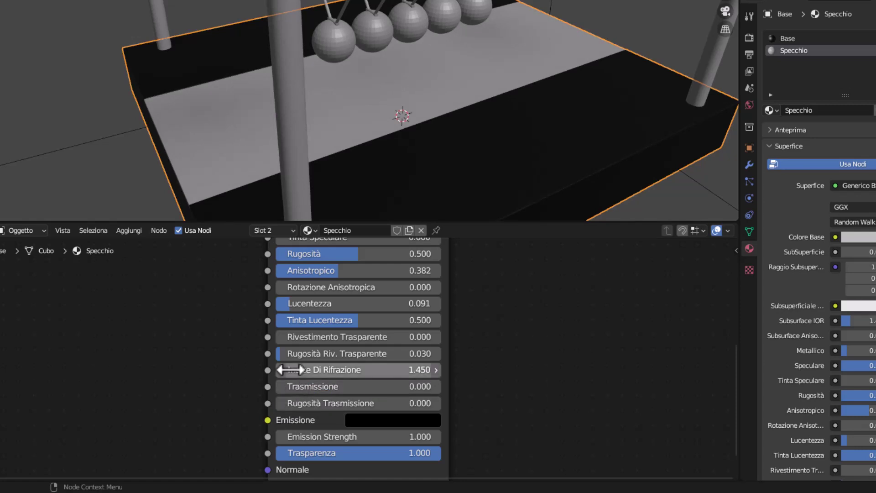
mouse_move(356, 369)
left_mouse_down()
mouse_move(347, 369)
mouse_move(398, 370)
left_mouse_up()
middle_click_drag(356, 267, 348, 388)
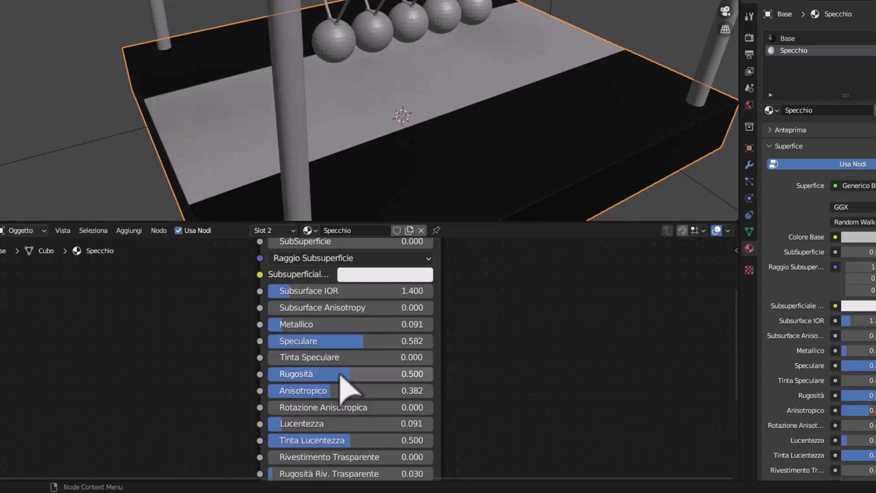
left_click_drag(348, 373, 315, 374)
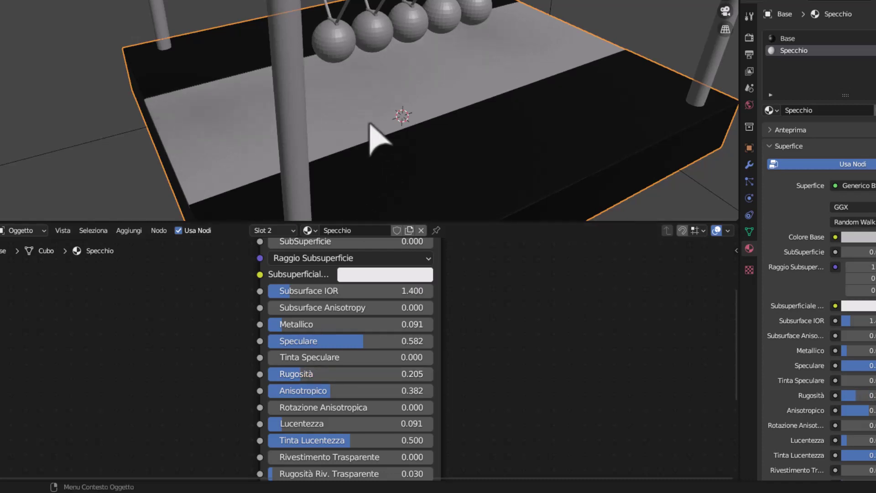
mouse_move(371, 137)
middle_mouse_down()
mouse_move(418, 142)
mouse_move(372, 137)
middle_mouse_up()
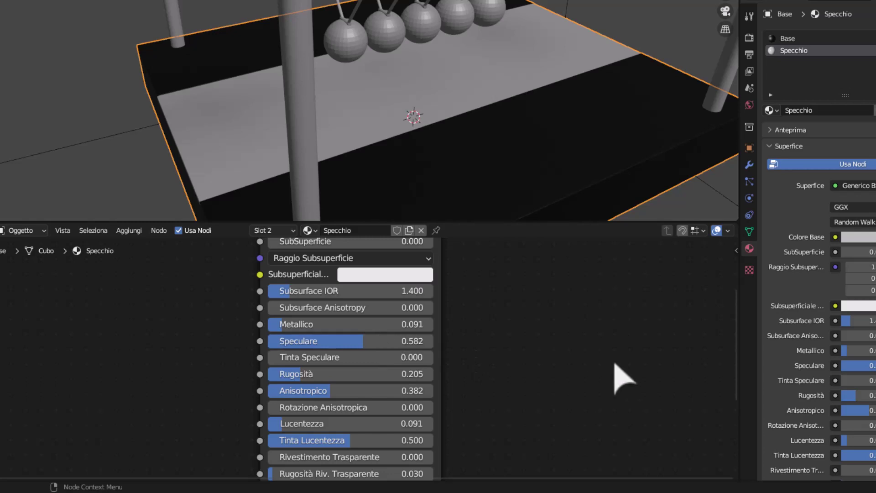
Pan the node editor to bring the whole Generico BSDF node into view
middle_click_drag(209, 294, 211, 422)
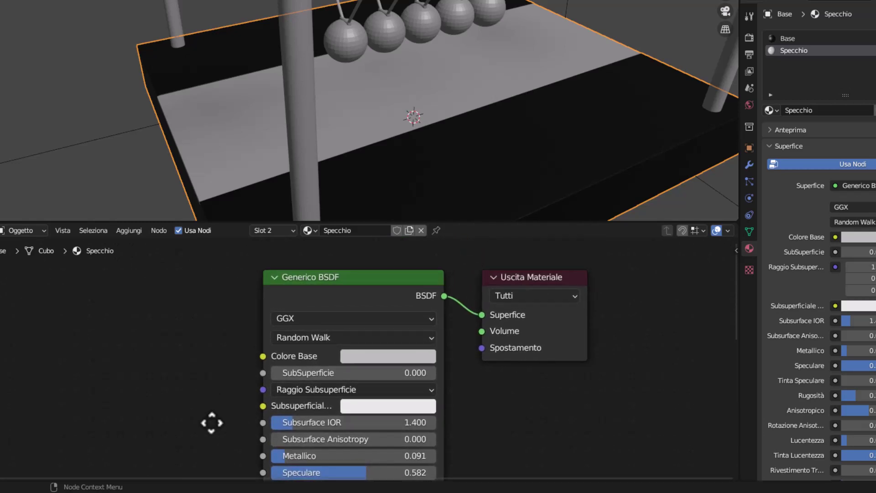
mouse_move(212, 423)
middle_mouse_down()
mouse_move(256, 407)
mouse_move(261, 396)
middle_mouse_up()
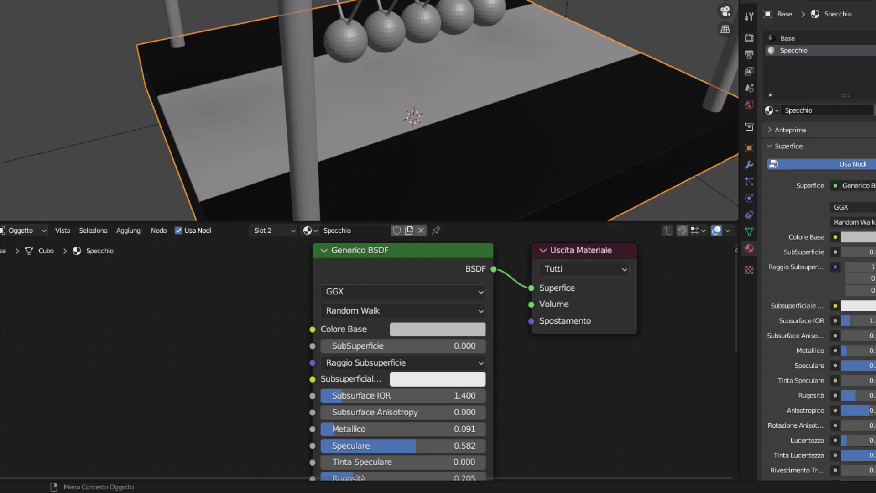
mouse_move(205, 372)
middle_mouse_down()
mouse_move(211, 313)
mouse_move(215, 356)
mouse_move(121, 379)
middle_mouse_up()
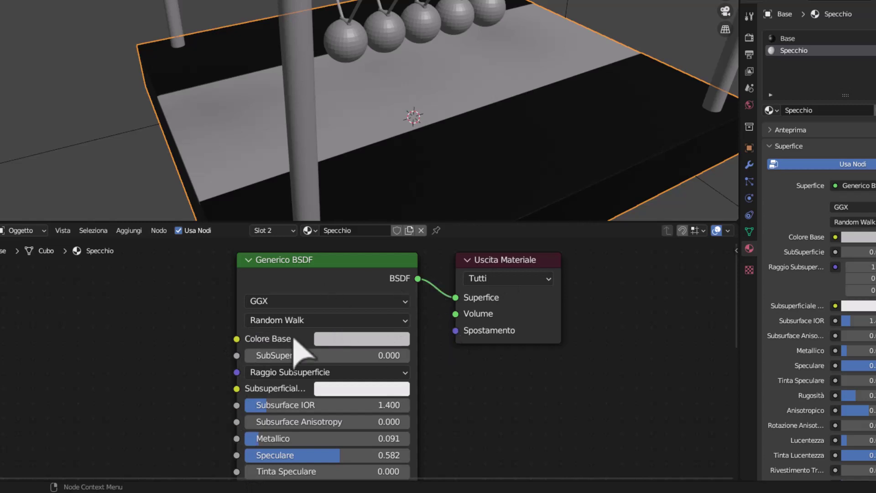
middle_click_drag(171, 369, 168, 308)
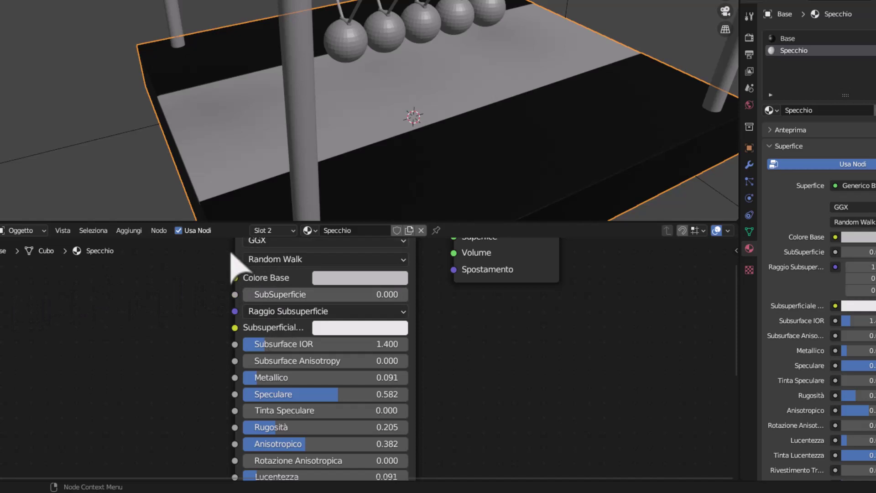
middle_click_drag(203, 264, 176, 368)
mouse_move(289, 303)
left_mouse_down()
mouse_move(297, 290)
mouse_move(287, 279)
left_mouse_up()
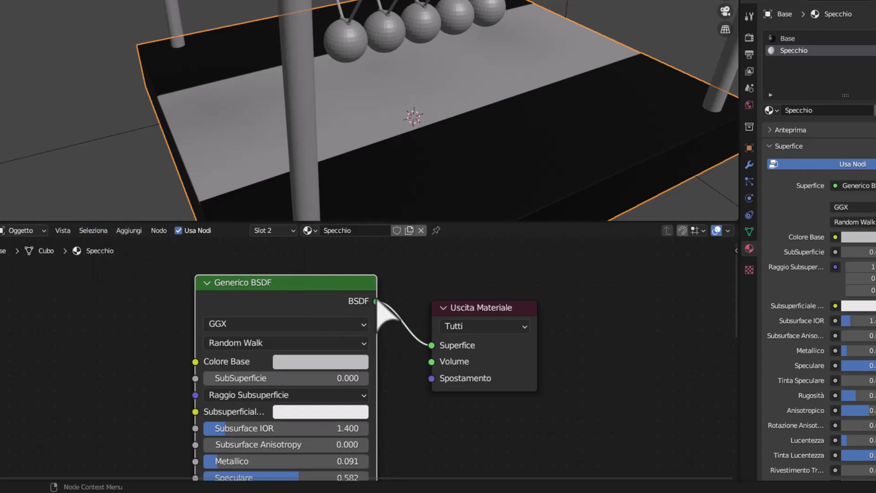
Move the Uscita Materiale and Generico BSDF nodes right and list the addable texture nodes
left_click_drag(493, 308, 600, 282)
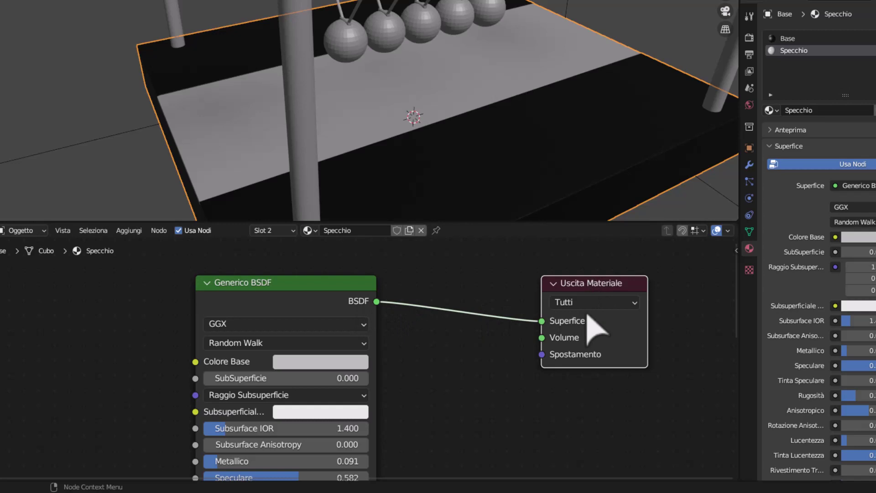
left_click_drag(281, 292, 339, 288)
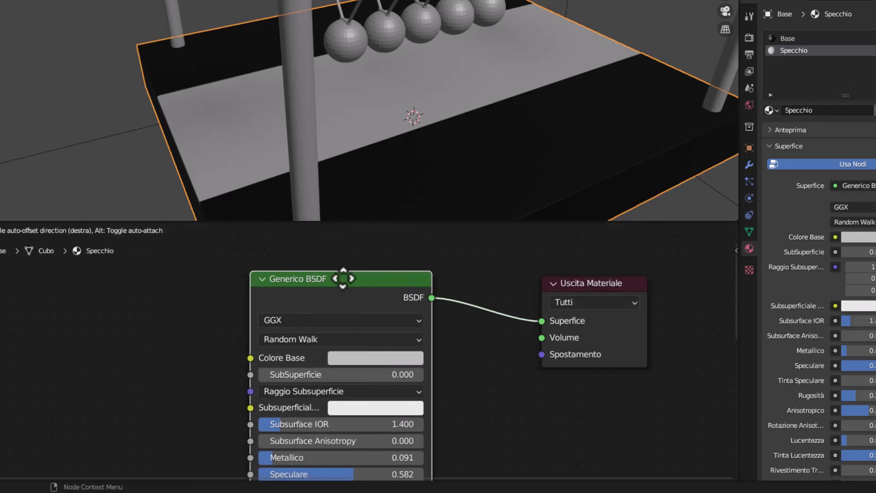
middle_click_drag(242, 370, 231, 307)
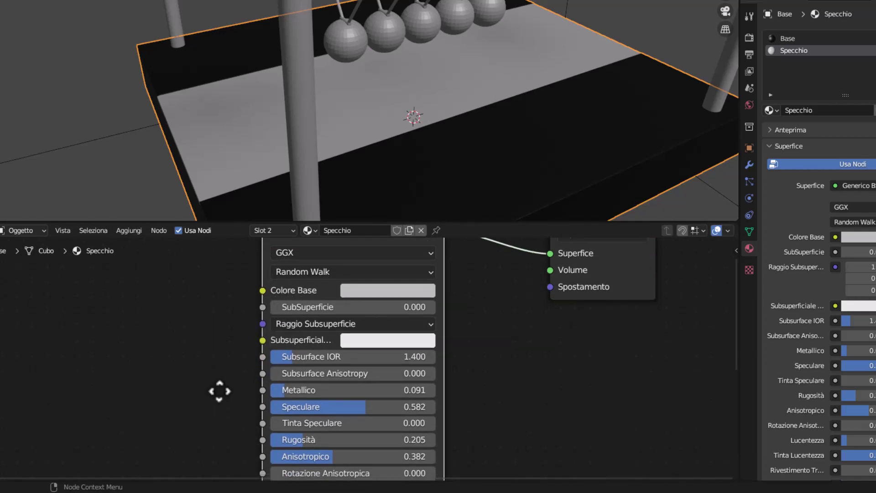
mouse_move(219, 392)
middle_mouse_down()
mouse_move(210, 249)
mouse_move(204, 430)
middle_mouse_up()
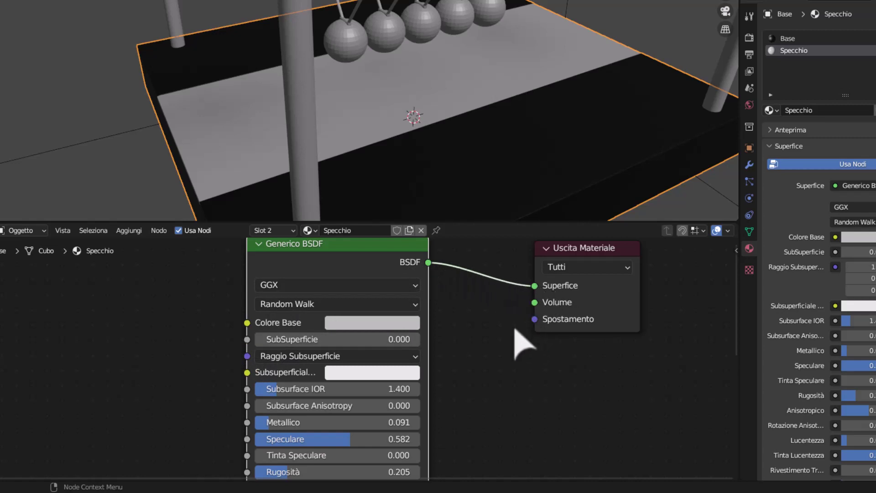
left_click(129, 230)
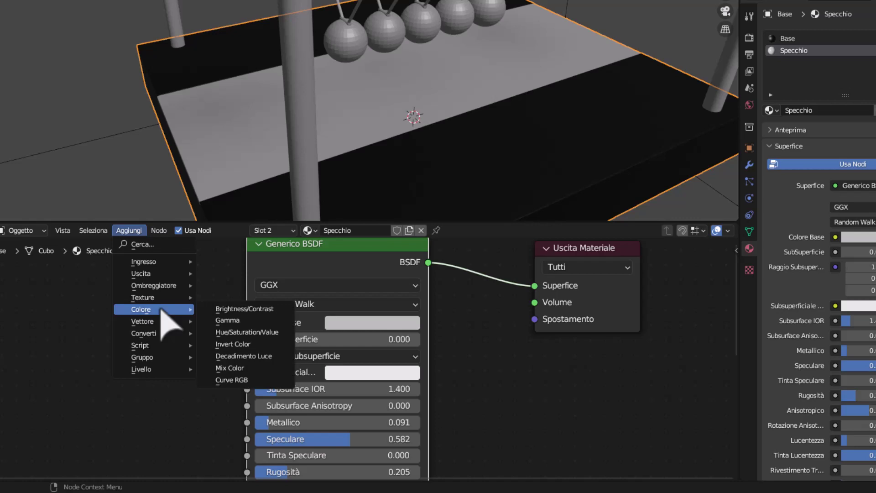
mouse_move(153, 297)
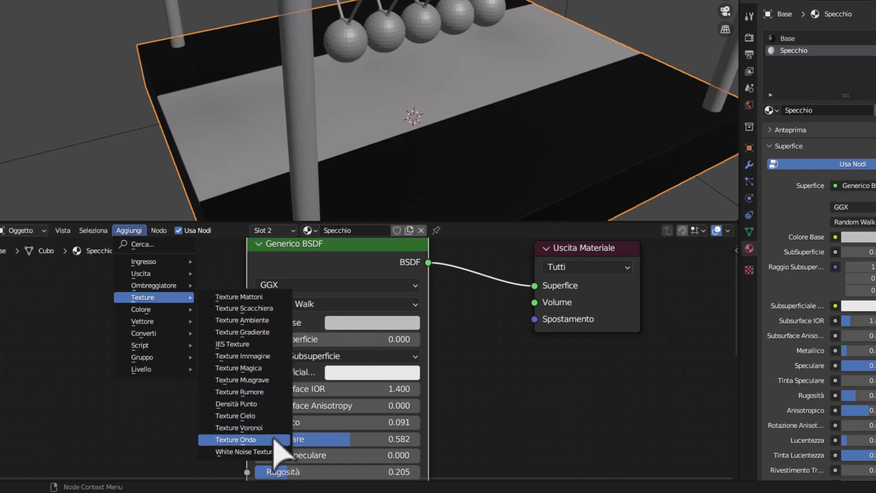
Add a Texture Magica node beside the shader and link its Colore to Colore Base
left_click(259, 369)
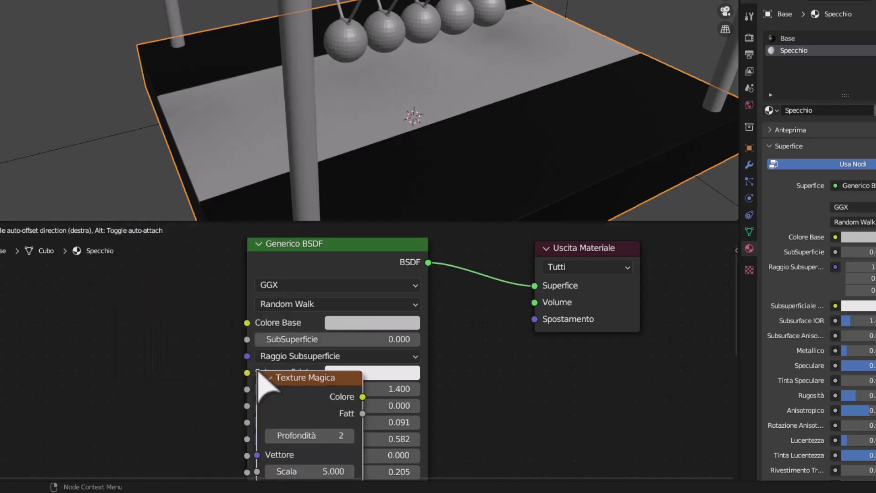
left_click(46, 303)
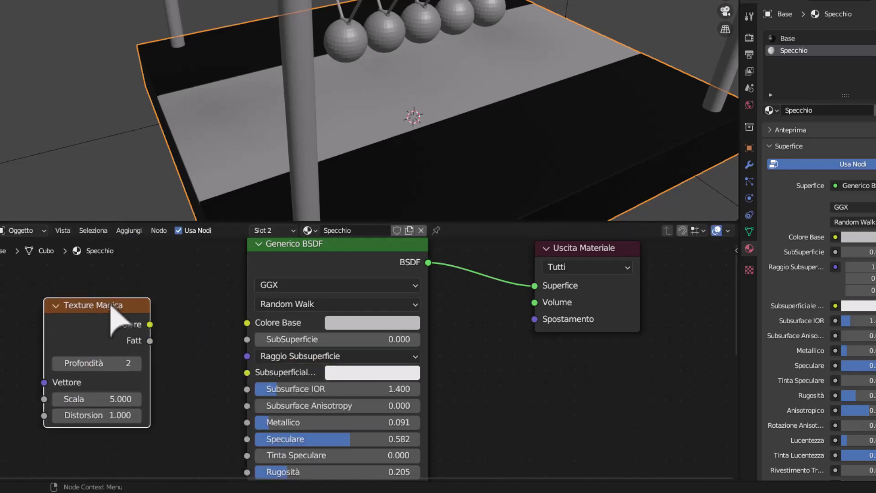
left_click_drag(110, 305, 93, 298)
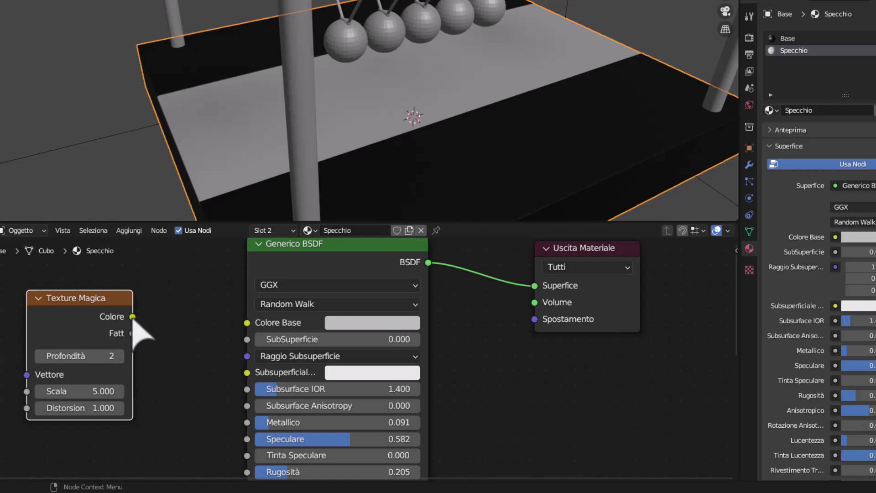
mouse_move(133, 317)
left_mouse_down()
mouse_move(187, 329)
mouse_move(242, 325)
left_mouse_up()
left_click_drag(247, 323, 248, 324)
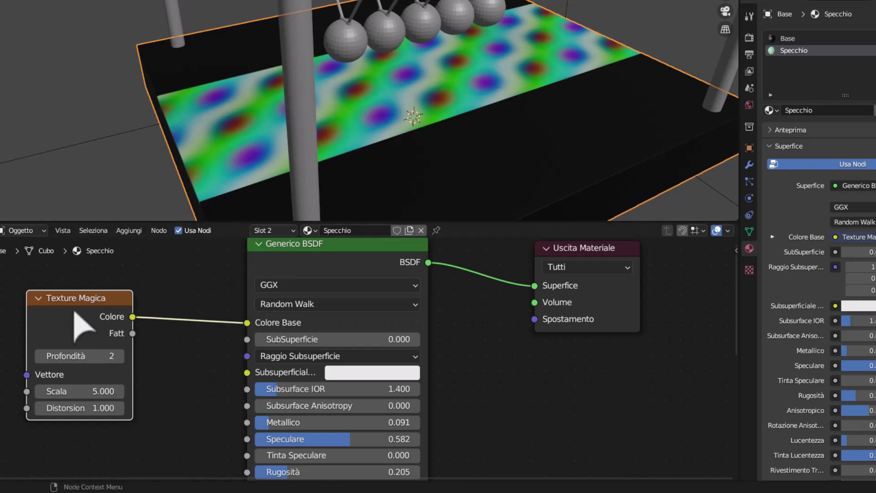
left_click_drag(59, 296, 67, 295)
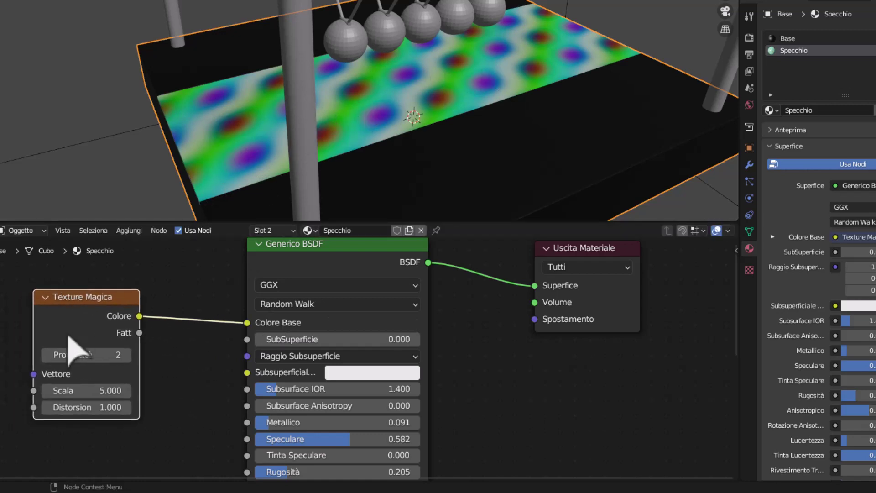
Set the Texture Magica to Profondità 8, Scala 27.5 and Distorsion 4.3
left_click_drag(65, 354, 92, 354)
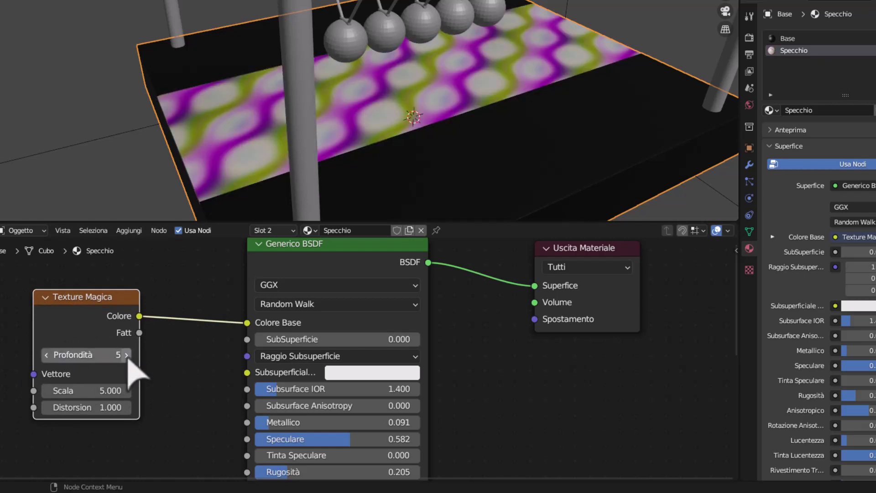
left_click_drag(127, 360, 150, 360)
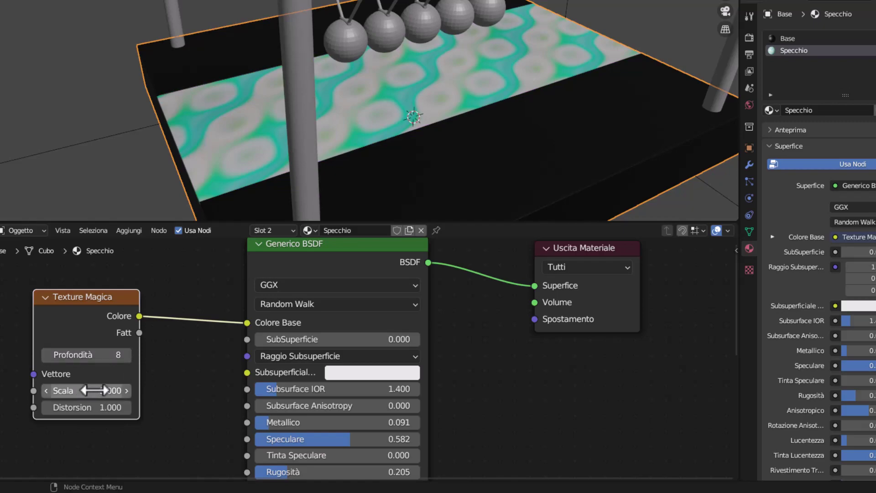
mouse_move(95, 390)
left_mouse_down()
mouse_move(83, 390)
mouse_move(165, 390)
left_mouse_up()
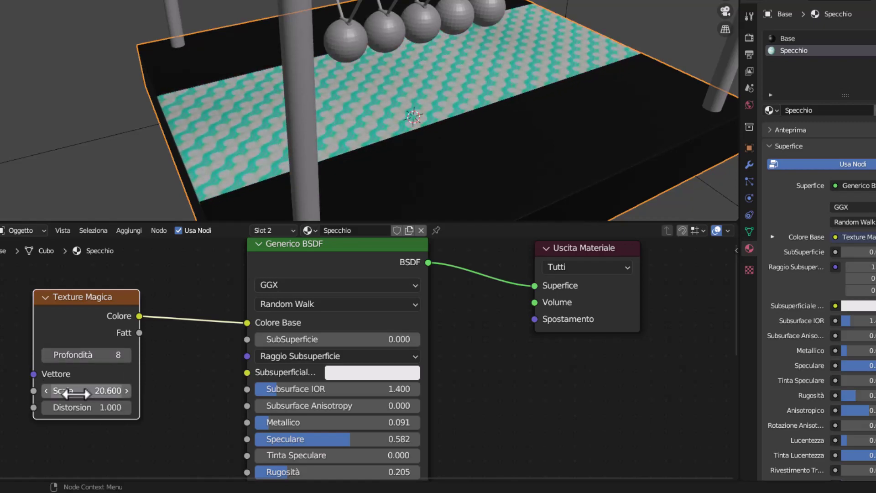
mouse_move(76, 391)
left_mouse_down()
mouse_move(108, 391)
mouse_move(94, 408)
mouse_move(74, 408)
mouse_move(84, 409)
left_mouse_up()
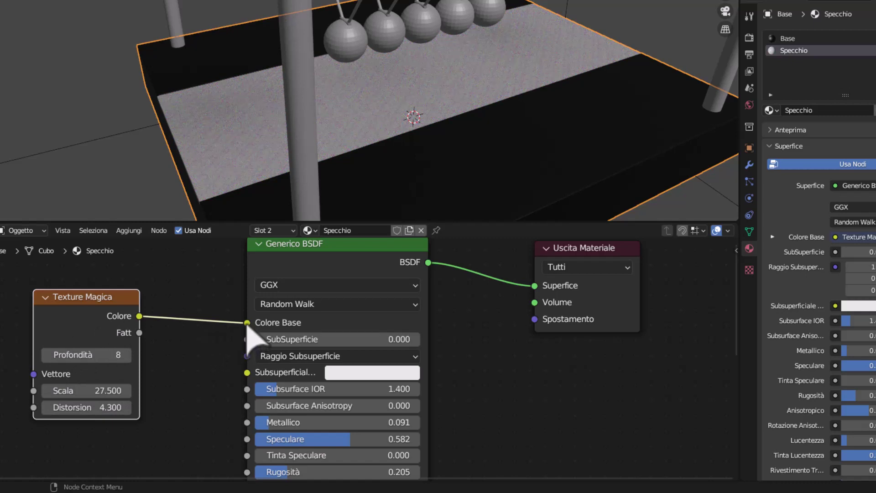
Try the texture's Fatt in SubSuperficie, then leave Colore Base unlinked from the texture
left_click_drag(247, 323, 170, 328)
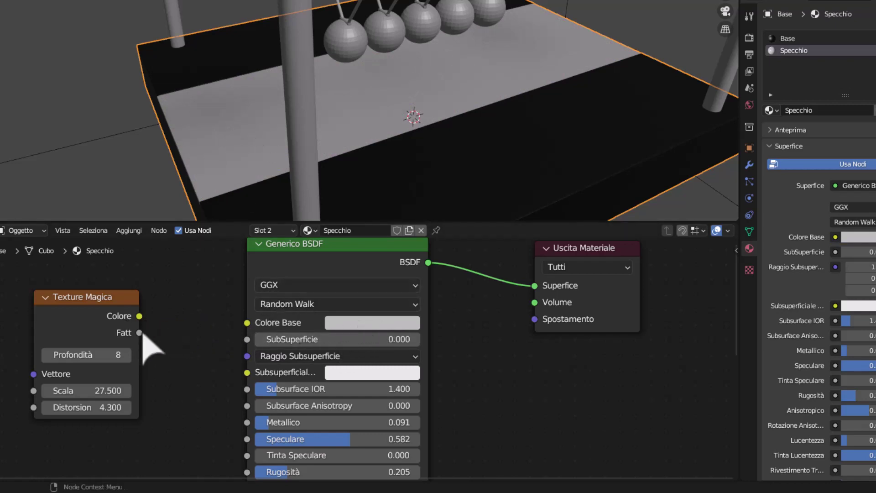
mouse_move(140, 333)
left_mouse_down()
mouse_move(195, 333)
mouse_move(249, 347)
mouse_move(247, 340)
left_mouse_up()
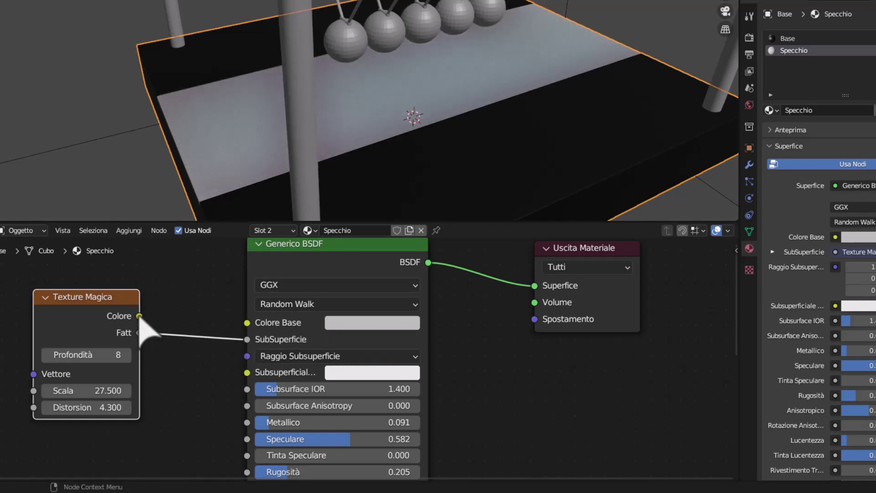
mouse_move(139, 317)
left_mouse_down()
mouse_move(246, 322)
mouse_move(186, 343)
left_mouse_up()
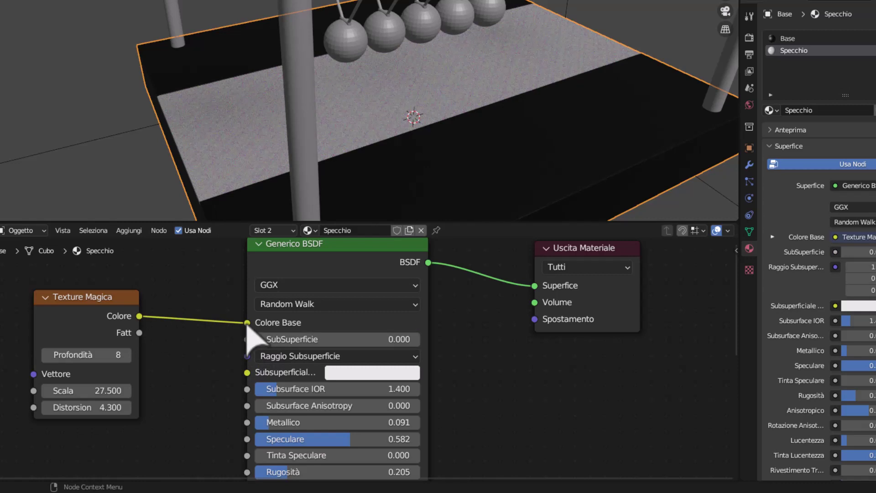
left_click_drag(247, 324, 206, 328)
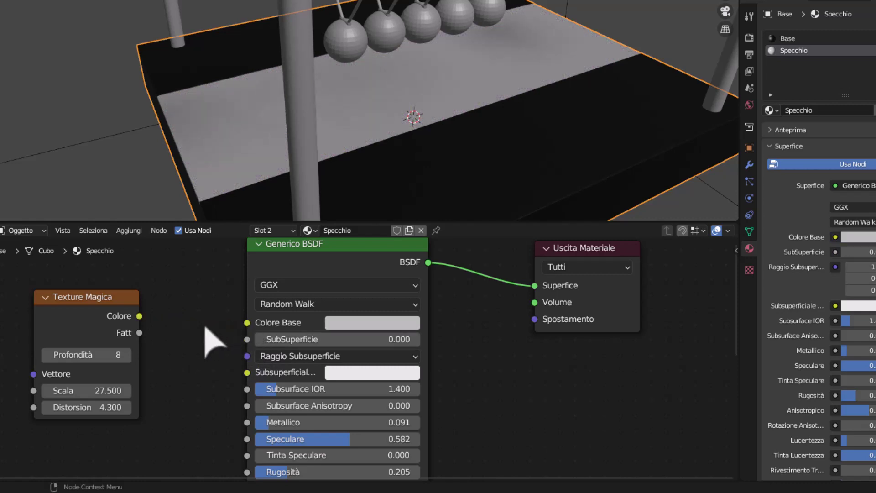
Delete the Texture Magica node, leaving only Generico BSDF and the output
left_click(48, 300)
right_click(61, 305)
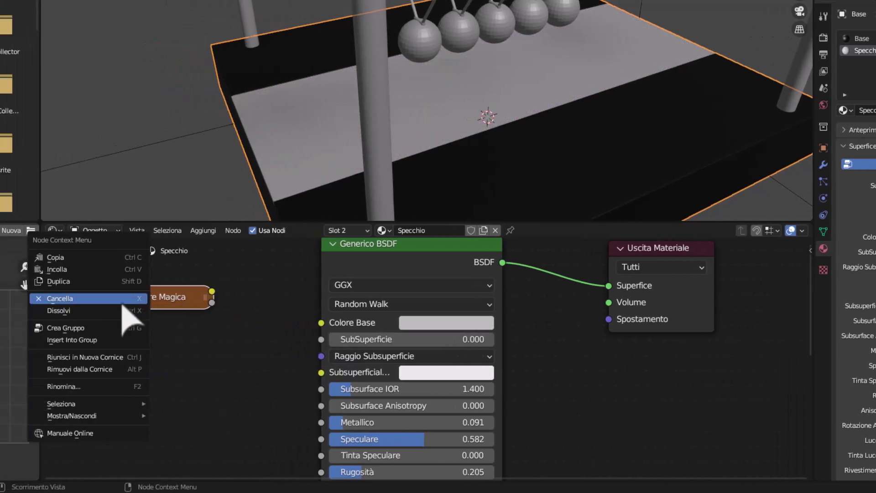
left_click(85, 301)
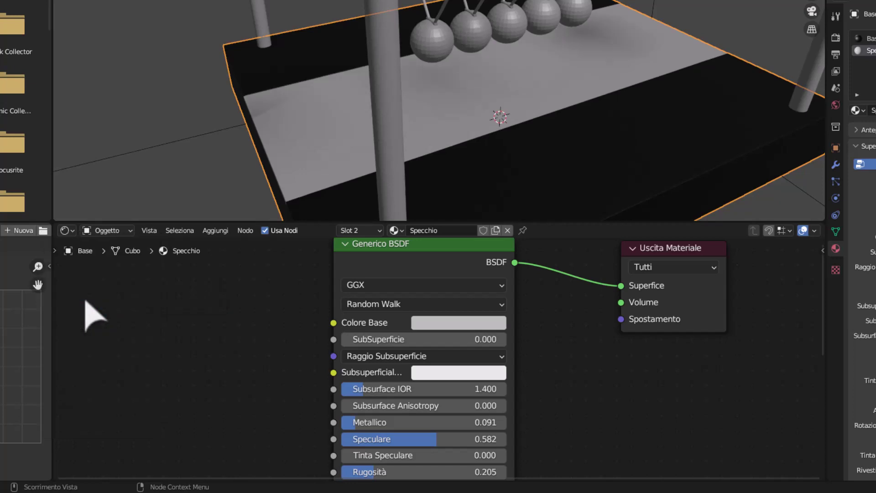
left_click(215, 230)
mouse_move(239, 297)
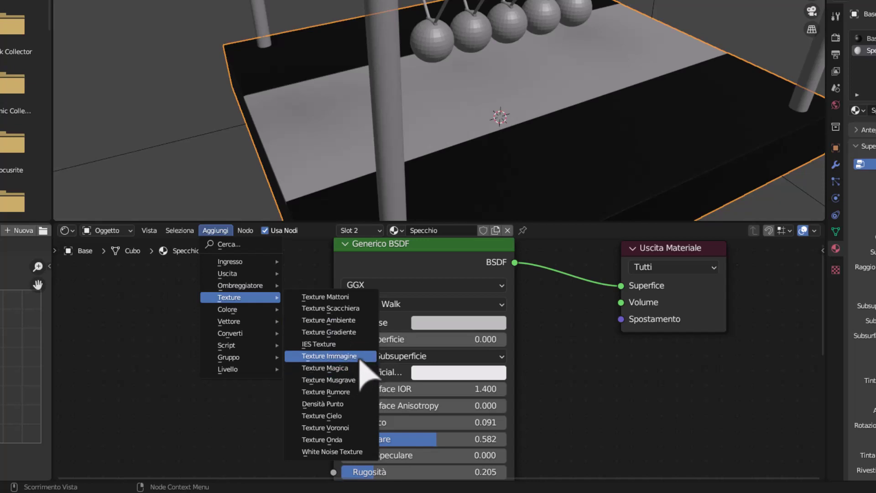
left_click(338, 356)
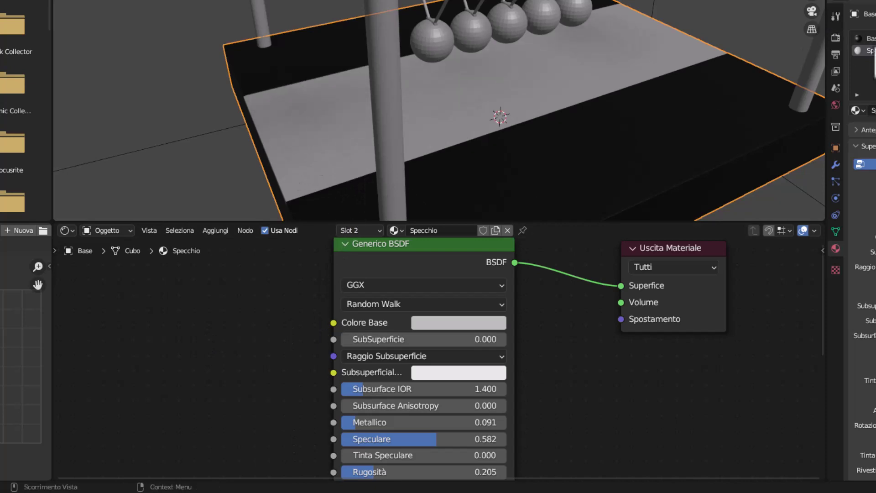
left_click(865, 39)
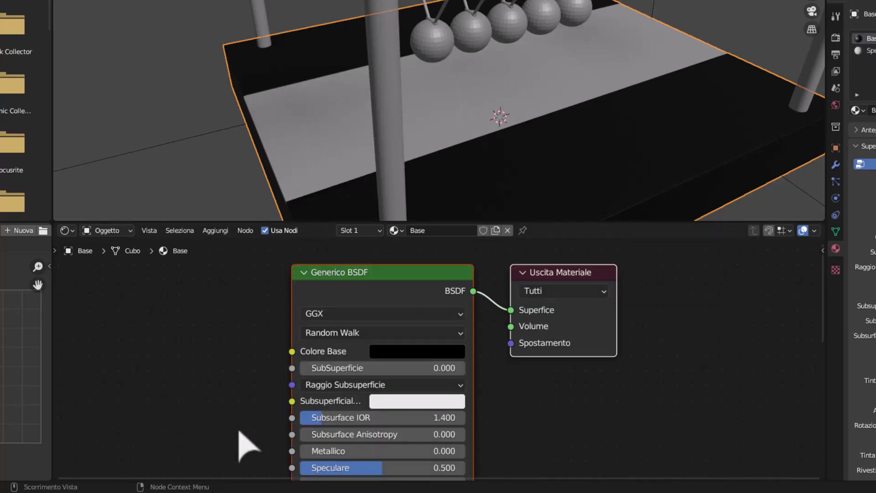
Lower the Base material's Speculare to 0.173 and raise Tinta Lucentezza to 0.245
middle_click_drag(239, 433, 258, 391)
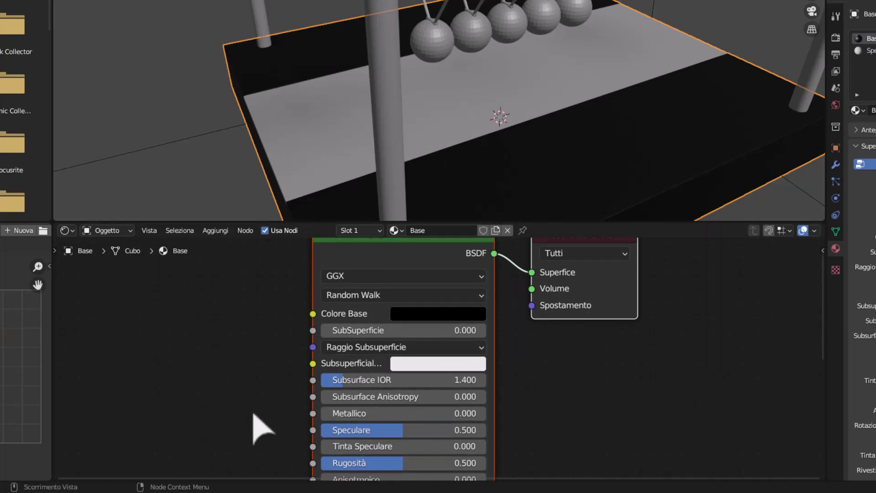
middle_click_drag(253, 415, 253, 376)
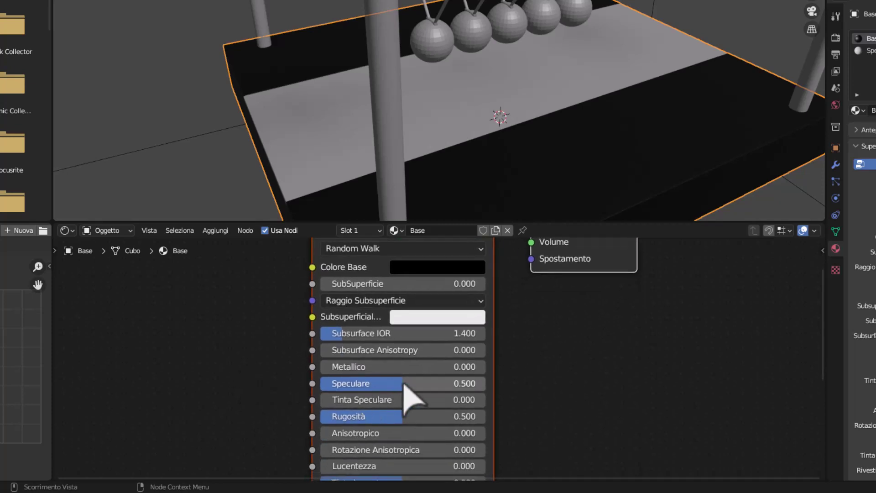
mouse_move(406, 383)
left_mouse_down()
mouse_move(416, 383)
mouse_move(363, 383)
mouse_move(459, 383)
mouse_move(358, 384)
left_mouse_up()
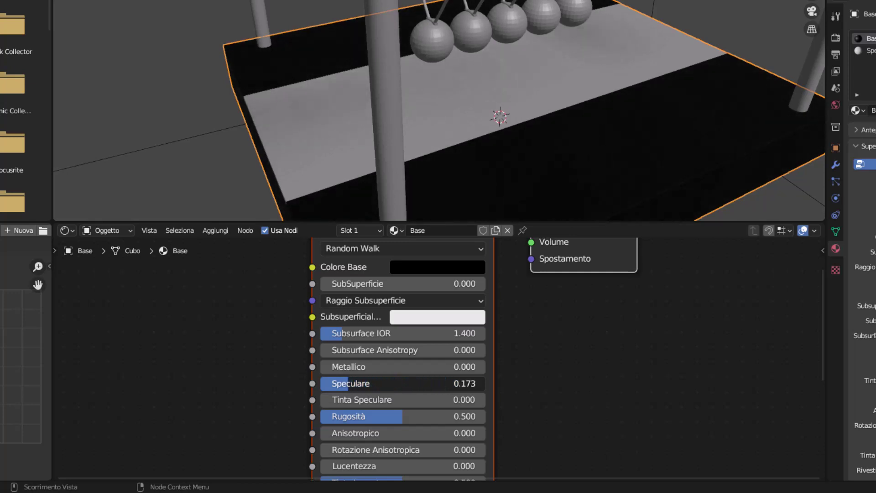
middle_click_drag(244, 453, 238, 351)
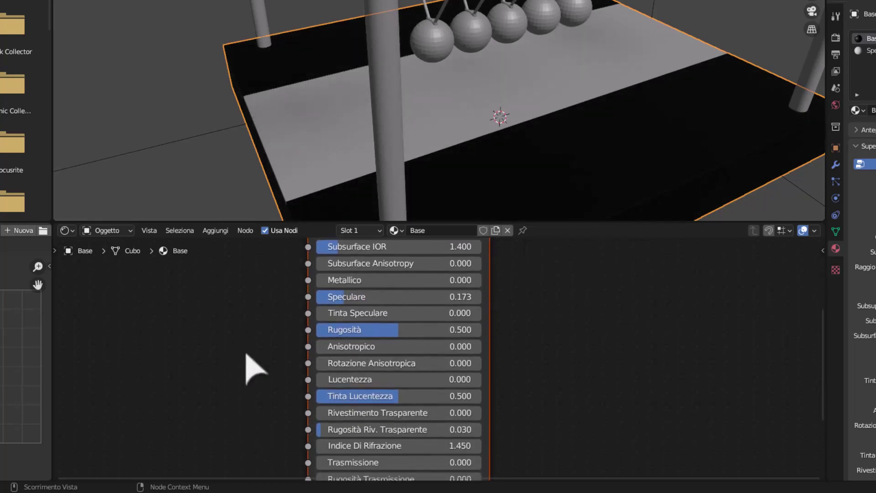
mouse_move(388, 396)
left_mouse_down()
mouse_move(405, 396)
mouse_move(389, 396)
left_mouse_up()
mouse_move(272, 420)
middle_mouse_down()
mouse_move(245, 400)
mouse_move(247, 356)
mouse_move(258, 425)
middle_mouse_up()
middle_click_drag(249, 286, 246, 401)
middle_click_drag(272, 325, 251, 383)
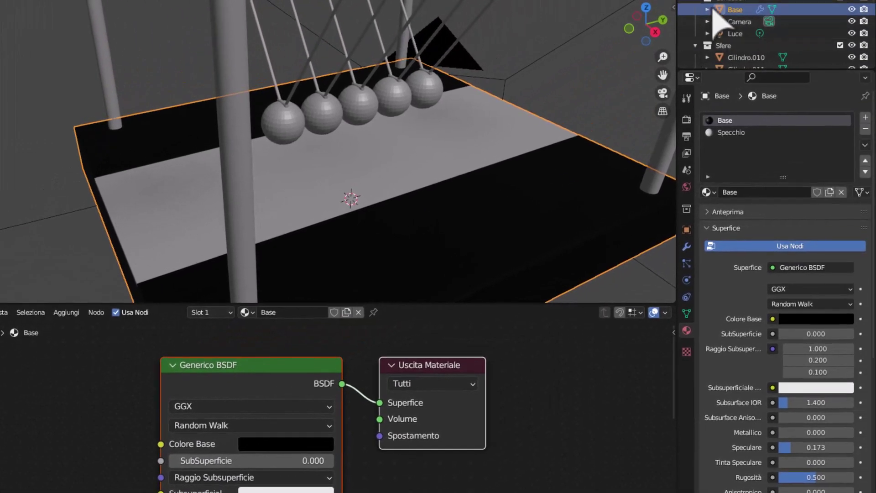
Select the Sfera ball in the Outliner and browse texture nodes for its Metallo material
scroll(714, 14, "down", 1)
scroll(717, 11, "down", 1)
scroll(722, 11, "down", 1)
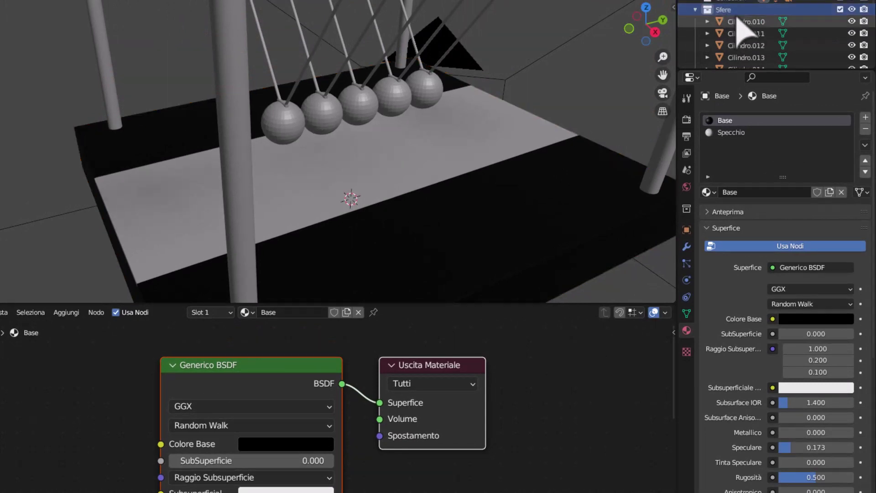
left_click(735, 22)
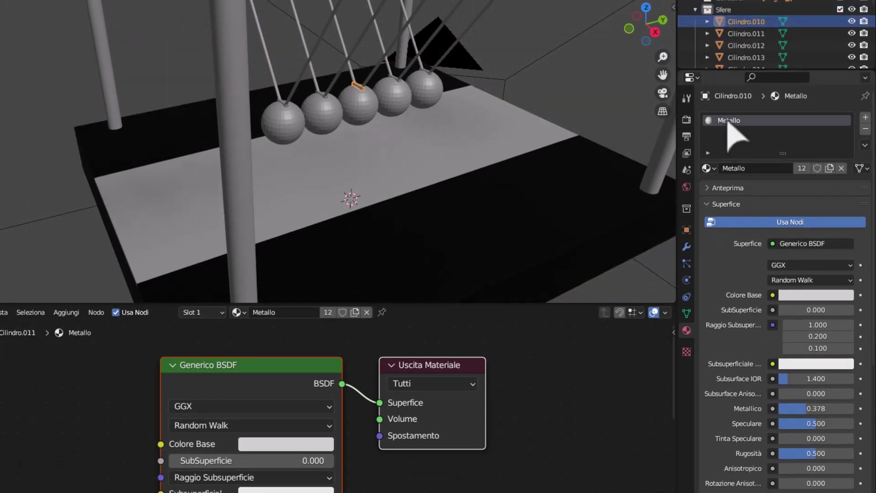
scroll(744, 15, "down", 3)
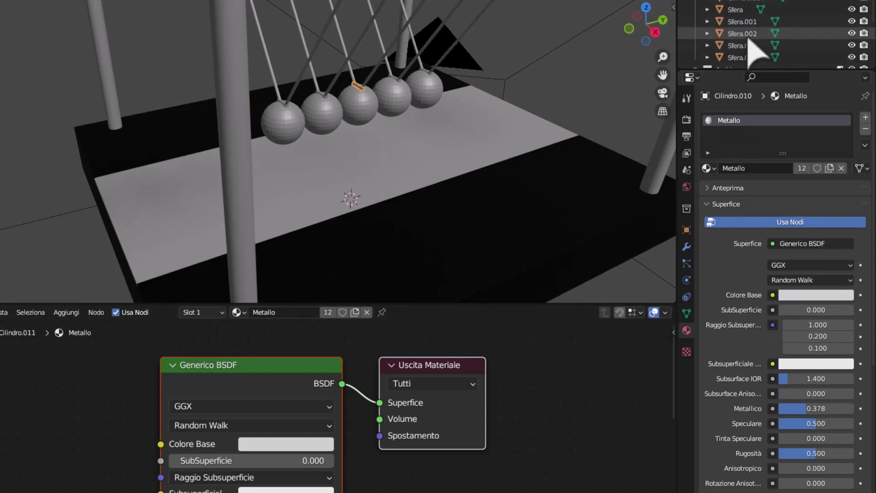
scroll(744, 13, "down", 3)
left_click(741, 10)
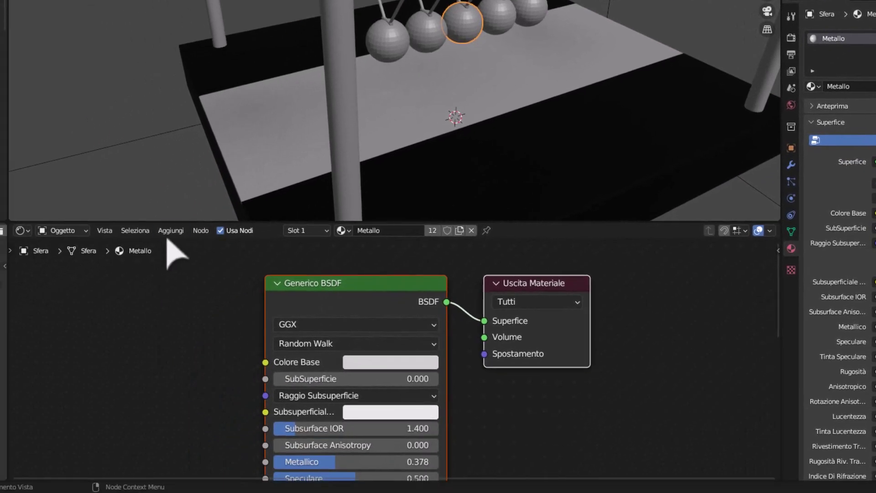
left_click(171, 230)
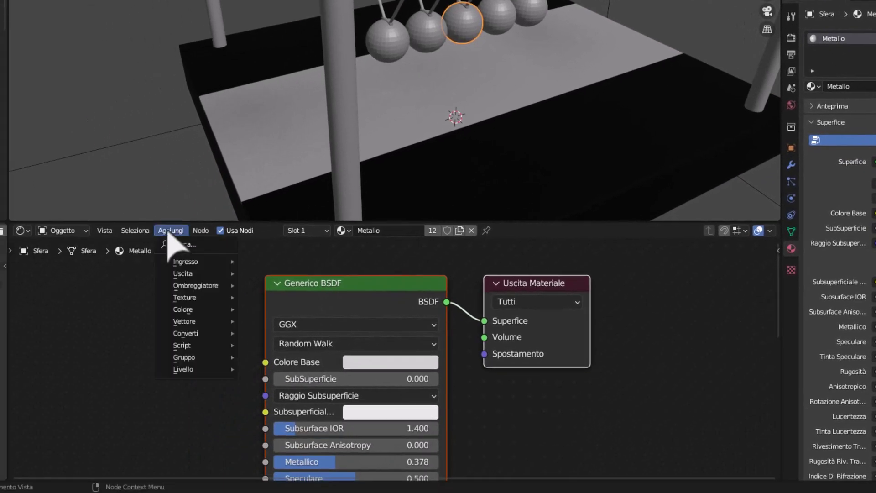
mouse_move(185, 298)
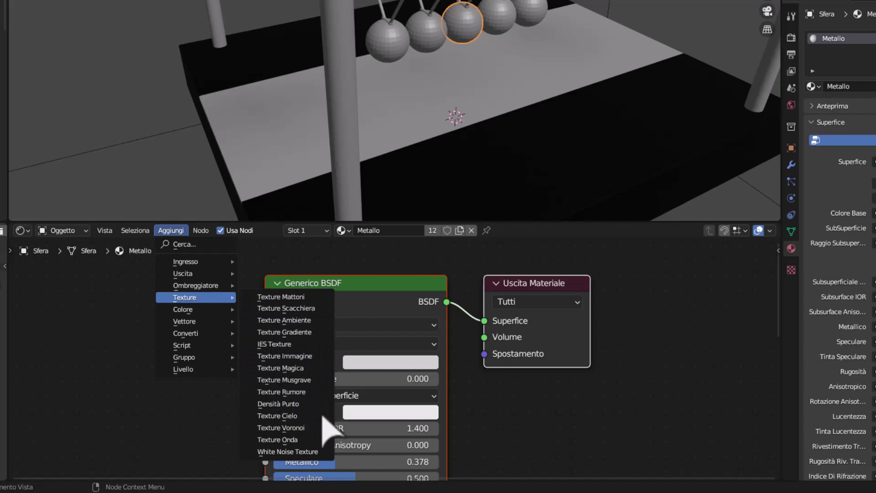
left_click(293, 299)
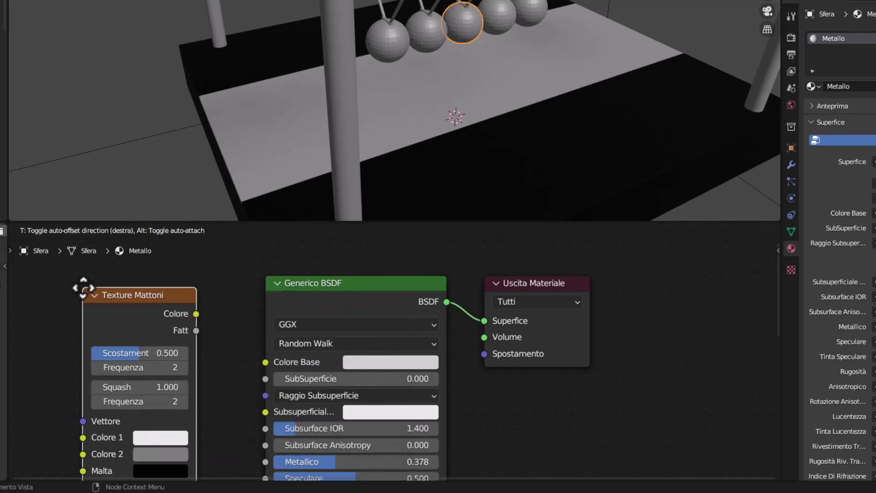
left_click(137, 349)
left_click_drag(190, 334, 265, 362)
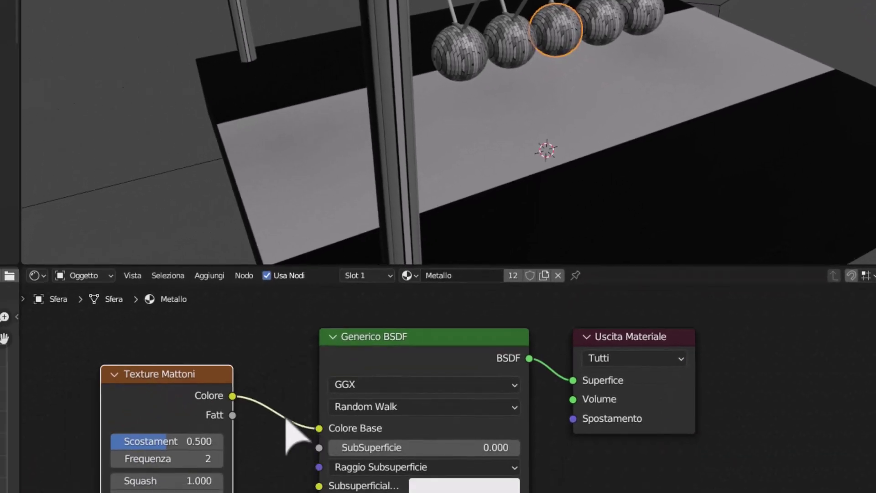
right_click(153, 381)
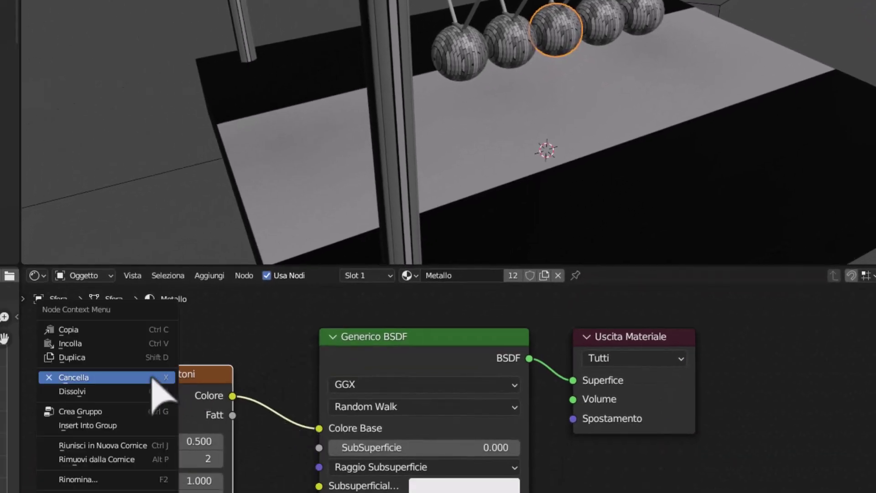
left_click(82, 378)
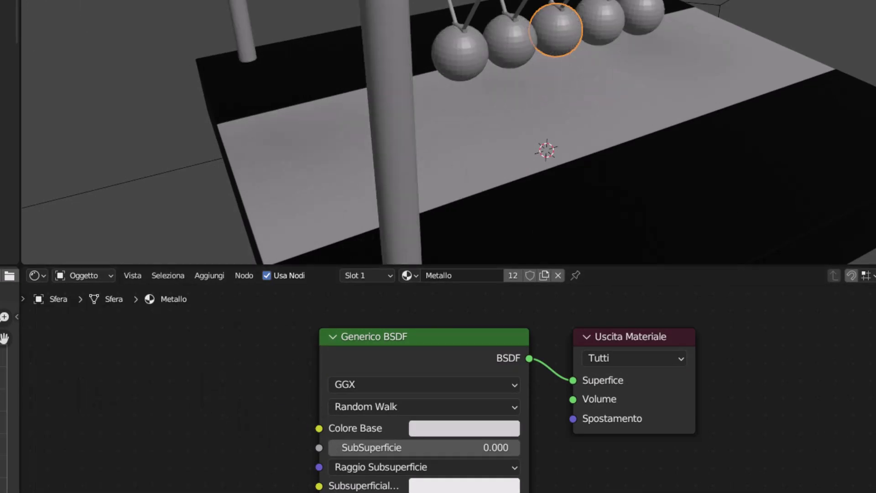
Raise Metallo's Metallico to 0.910, keeping SubSuperficie at 0
middle_click_drag(222, 492, 227, 396)
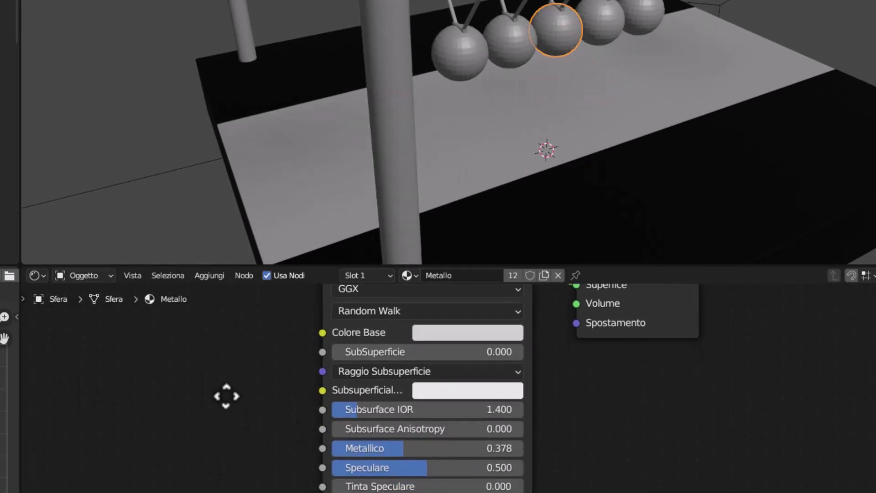
mouse_move(397, 352)
left_mouse_down()
mouse_move(415, 352)
mouse_move(345, 352)
left_mouse_up()
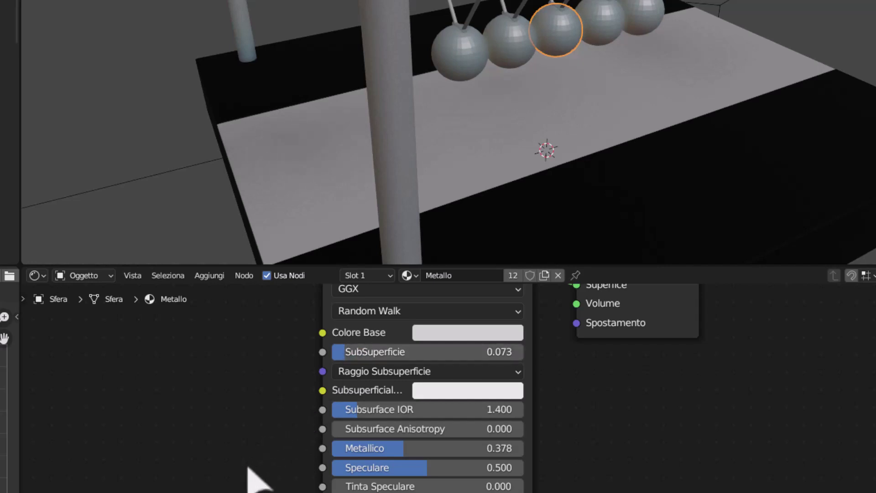
middle_click_drag(247, 468, 239, 389)
mouse_move(386, 370)
left_mouse_down()
mouse_move(502, 371)
mouse_move(485, 371)
left_mouse_up()
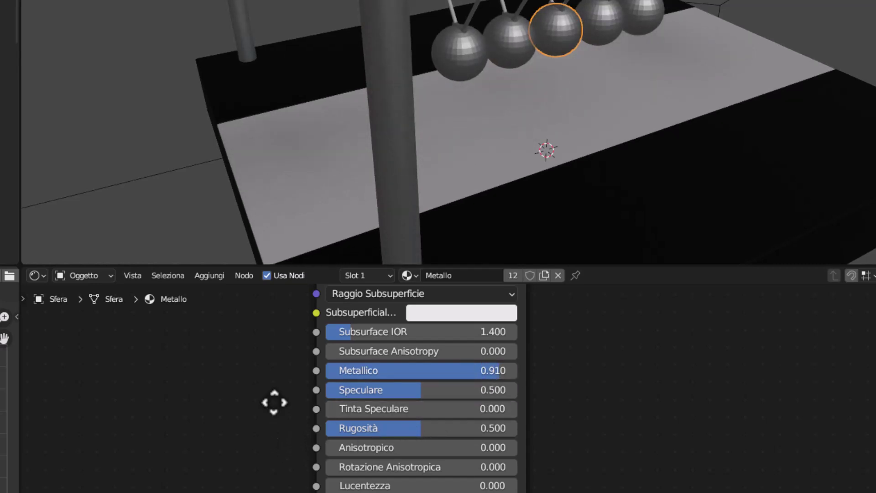
middle_click_drag(274, 402, 258, 464)
left_click_drag(331, 336, 320, 336)
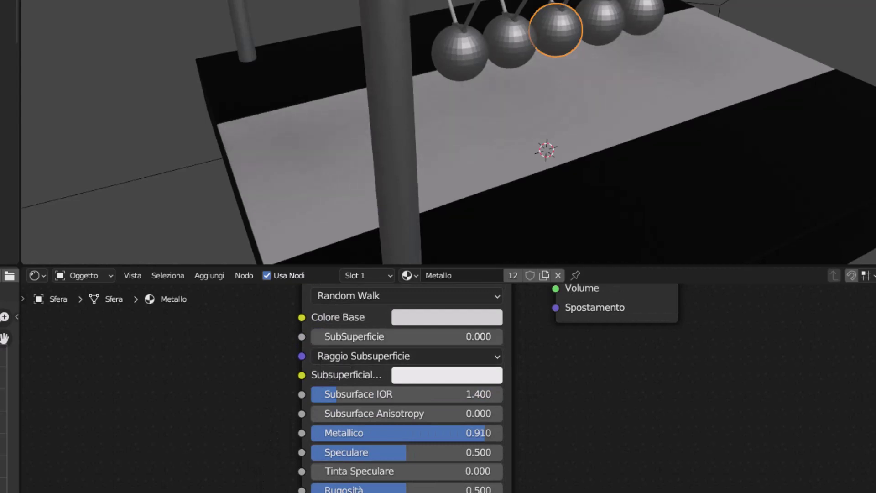
Set Anisotropico 0.591, Rugosità 0.355, Lucentezza 0.464 and Trasmissione 0.341 on Metallo
middle_click_drag(244, 490, 235, 426)
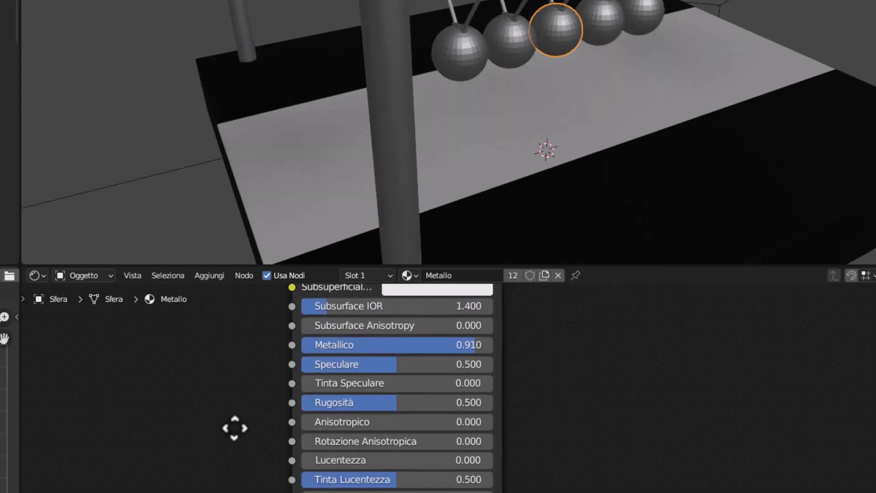
left_click(337, 422)
left_click_drag(338, 422, 351, 422)
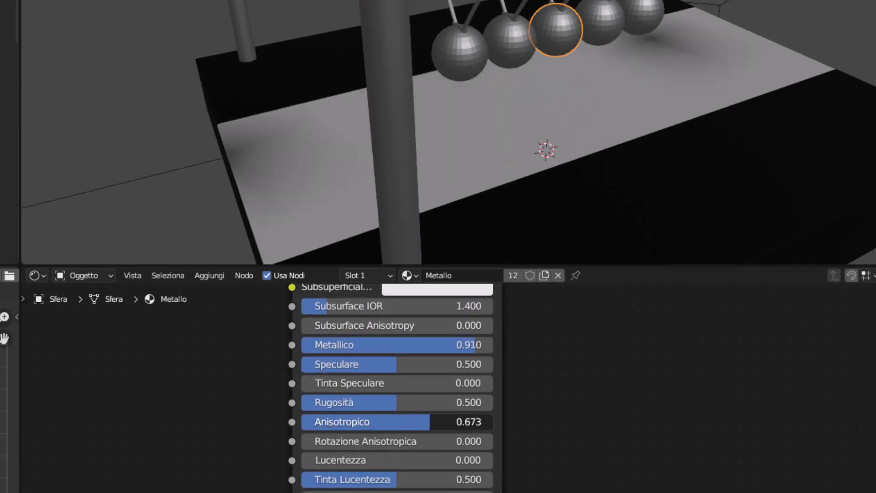
mouse_move(429, 422)
left_mouse_down()
mouse_move(371, 422)
mouse_move(421, 421)
mouse_move(392, 402)
mouse_move(471, 402)
mouse_move(368, 402)
left_mouse_up()
left_click_drag(351, 460, 393, 460)
middle_click_drag(232, 488, 223, 386)
mouse_move(364, 435)
left_mouse_down()
mouse_move(429, 435)
mouse_move(341, 435)
mouse_move(355, 434)
left_mouse_up()
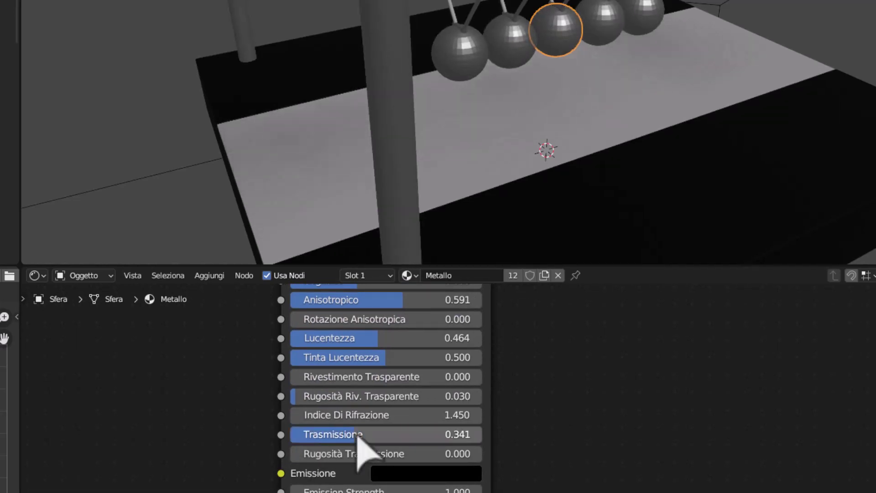
scroll(416, 172, "down", 2)
scroll(416, 173, "down", 4)
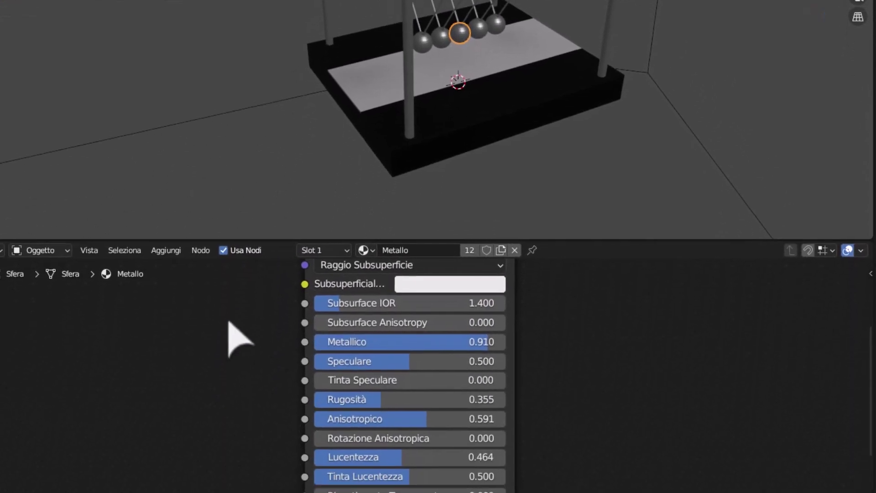
Keep GGX as Metallo's distribution and browse the Colore nodes available to add
middle_click_drag(219, 336, 256, 415)
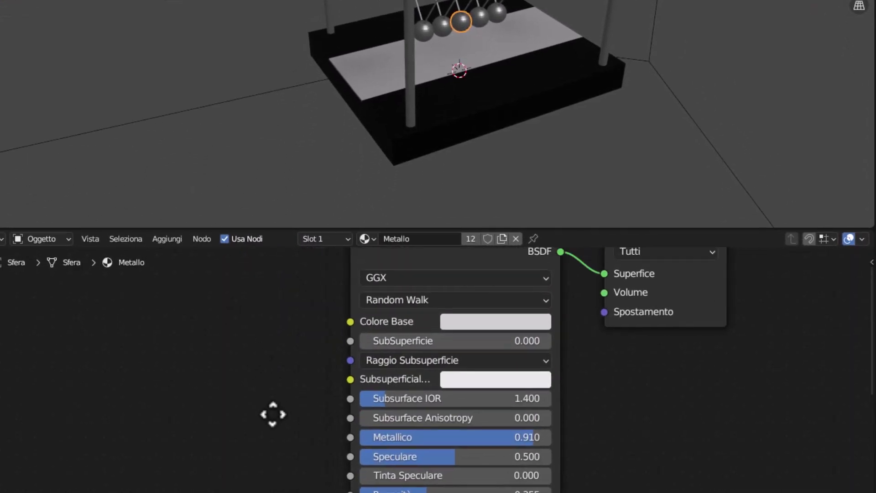
middle_click_drag(249, 375, 229, 319)
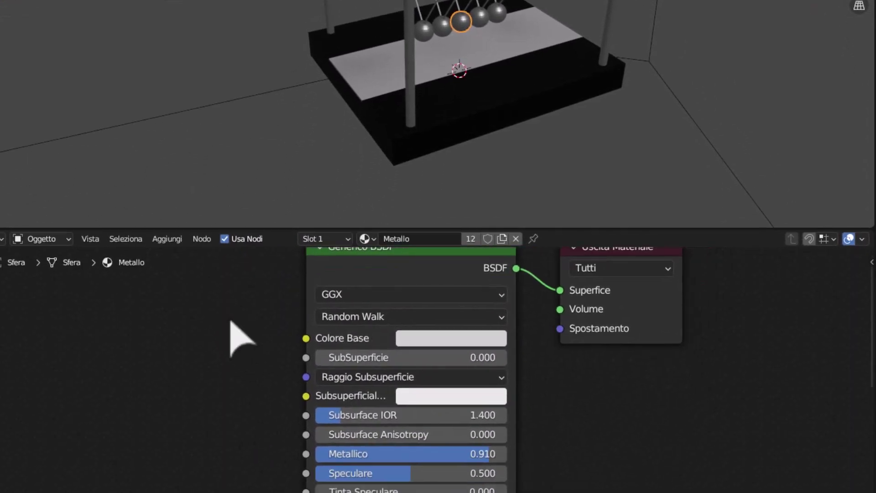
left_click(370, 294)
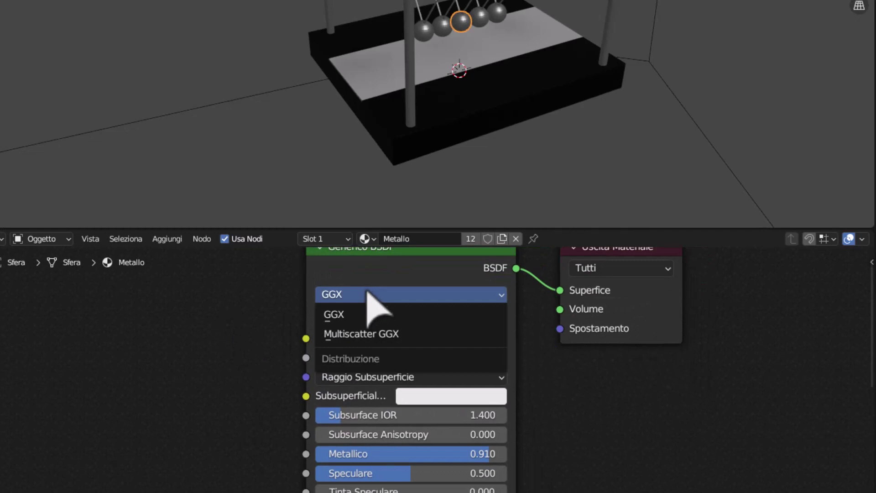
left_click(371, 314)
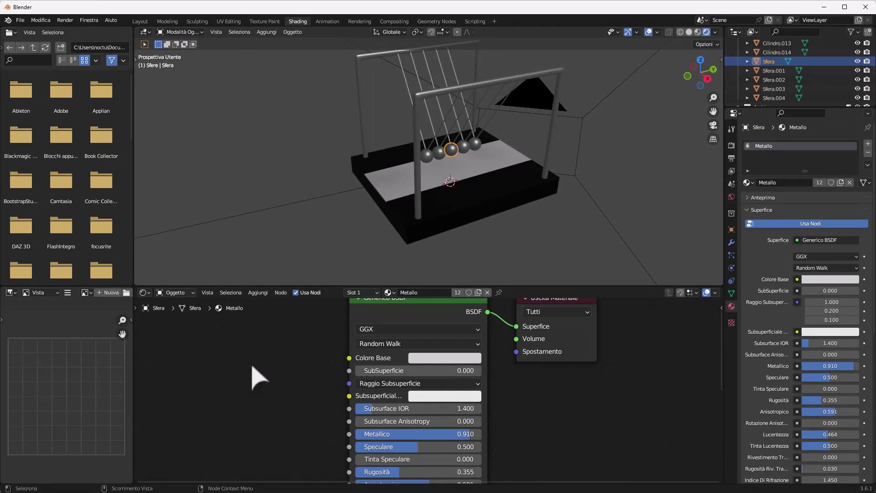
left_click(257, 294)
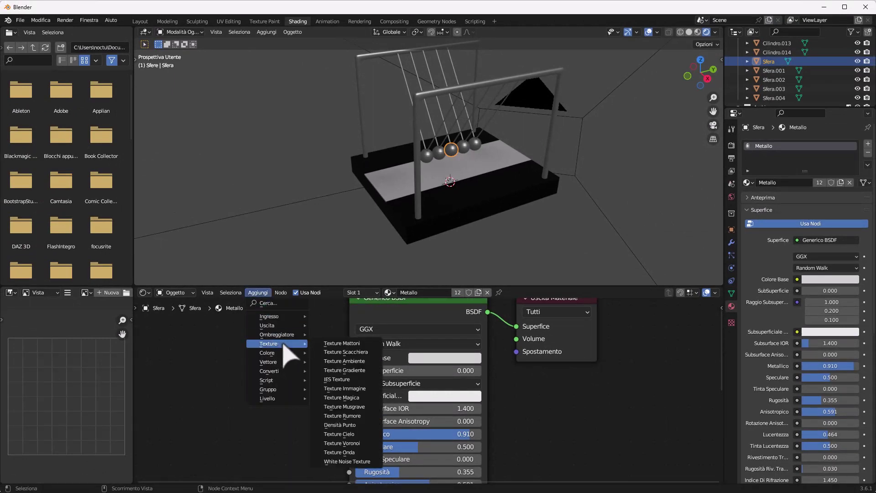
mouse_move(274, 352)
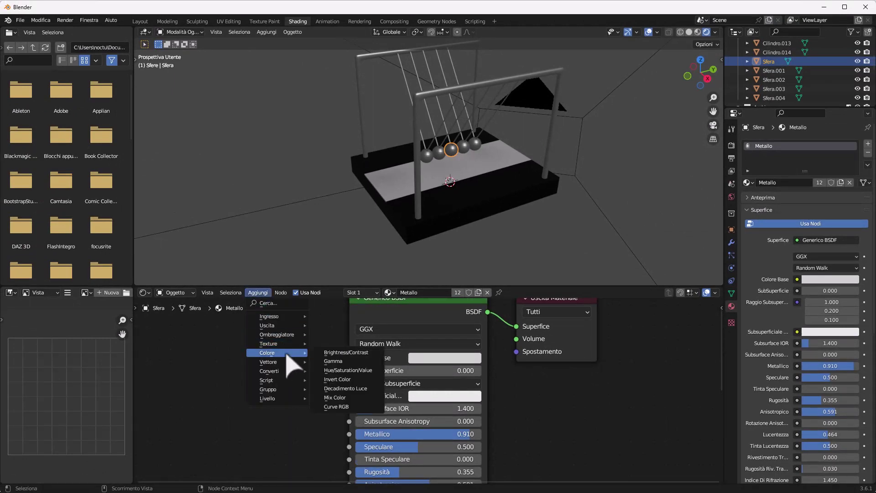
Add a Brightness/Contrast node and feed its colour into Metallo's Colore Base
left_click(364, 354)
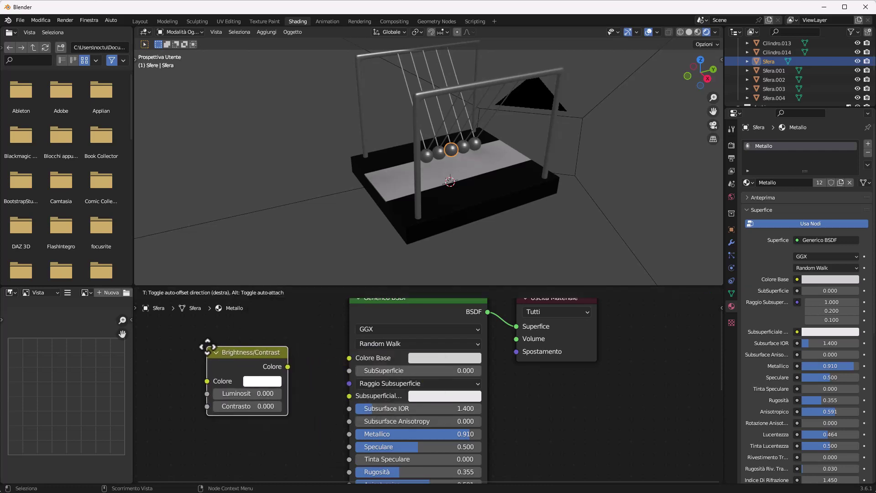
left_click(197, 342)
left_click_drag(234, 350, 213, 339)
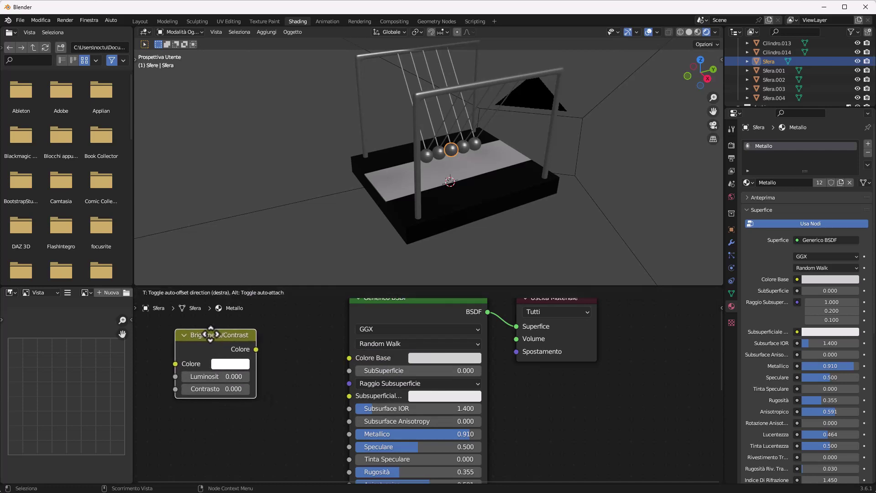
left_click_drag(255, 397, 282, 418)
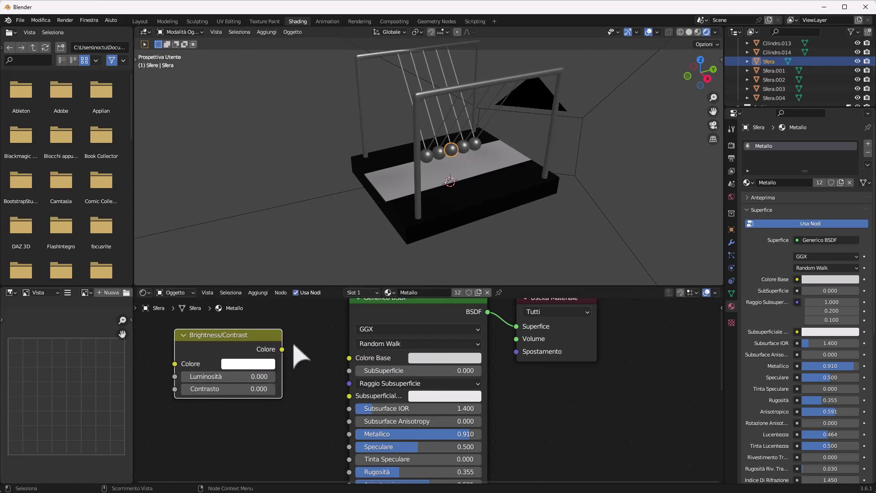
left_click_drag(282, 349, 352, 361)
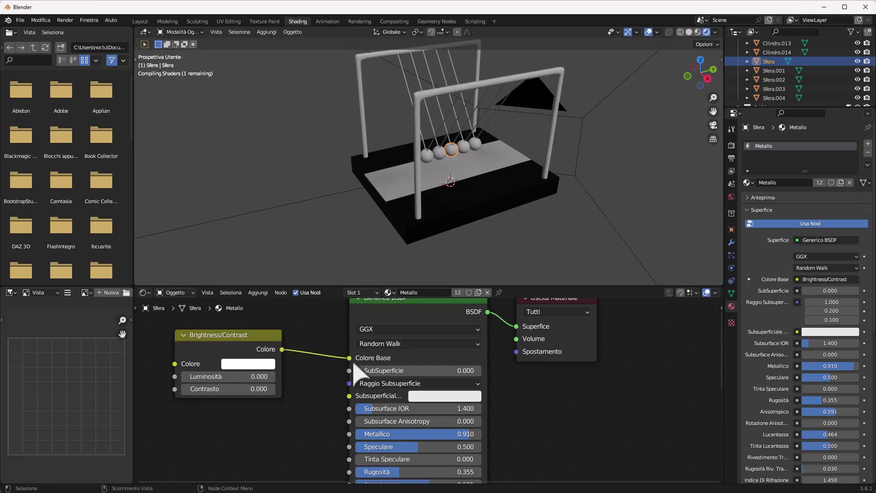
Set the Brightness/Contrast node to Luminosità 3.600 and Contrasto 2.700
left_click(223, 376)
type("1.5")
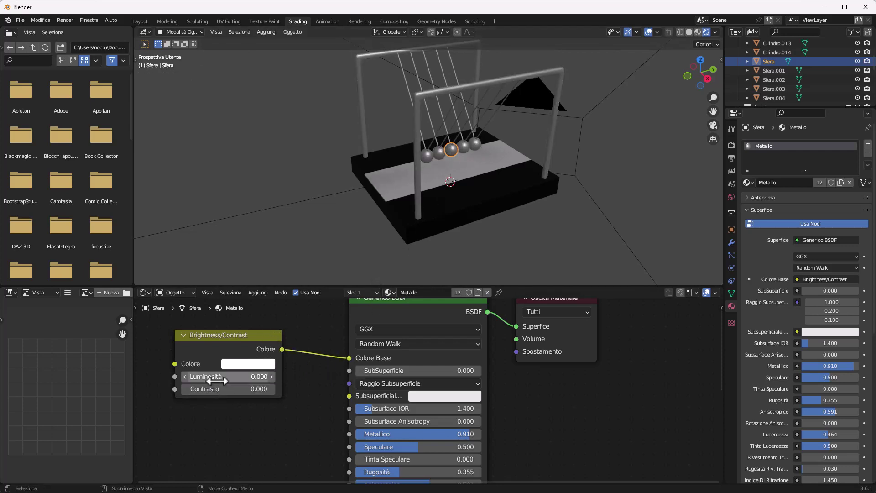
key("Return")
key("minus")
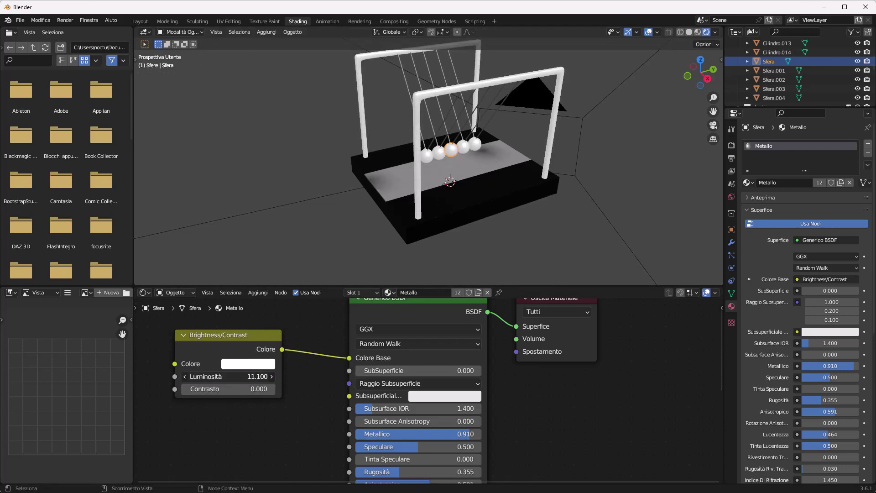
left_click_drag(228, 376, 265, 377)
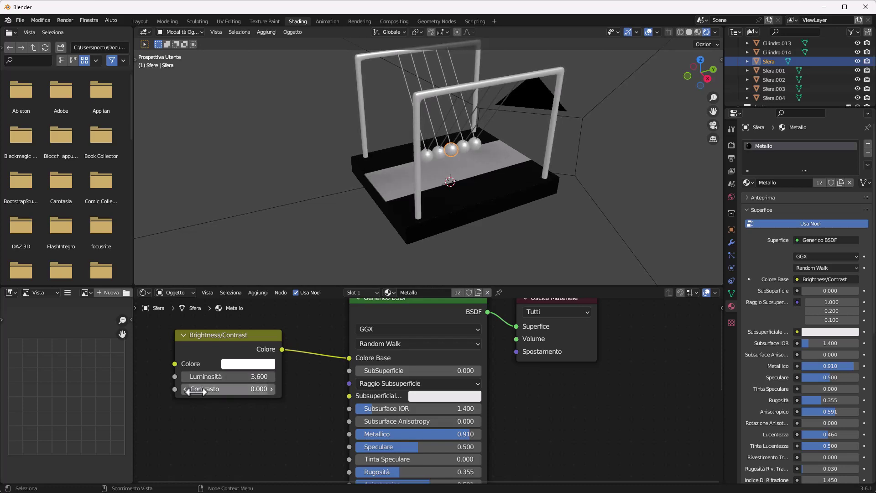
left_click_drag(196, 389, 289, 381)
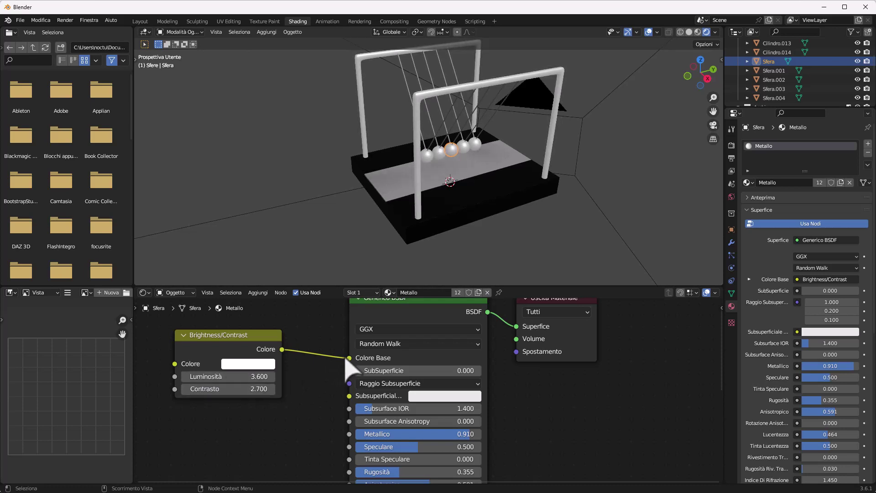
Unlink and delete the Brightness/Contrast node, restoring the accidentally deleted BSDF node
left_click_drag(349, 358, 242, 359)
right_click(226, 336)
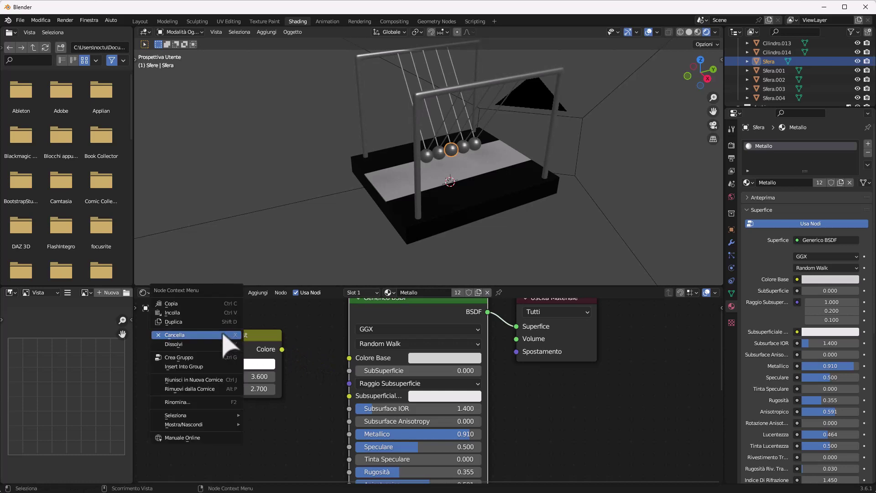
left_click(185, 336)
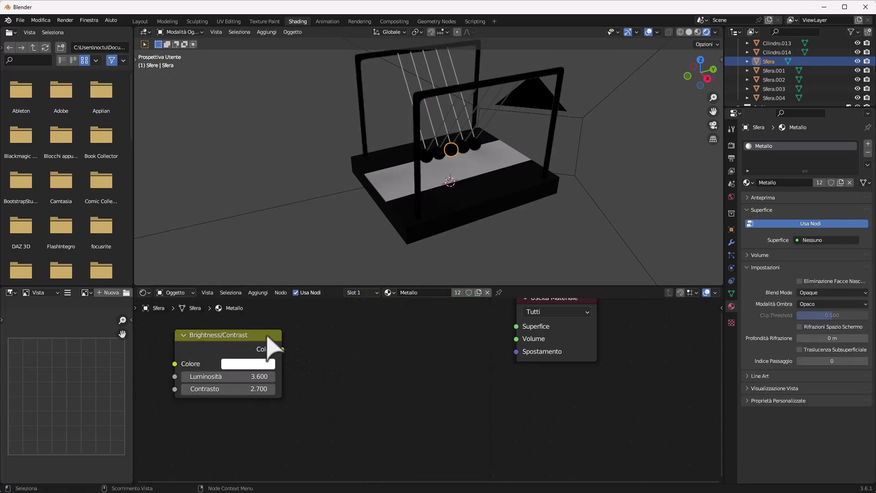
key("ctrl+z")
left_click(262, 336)
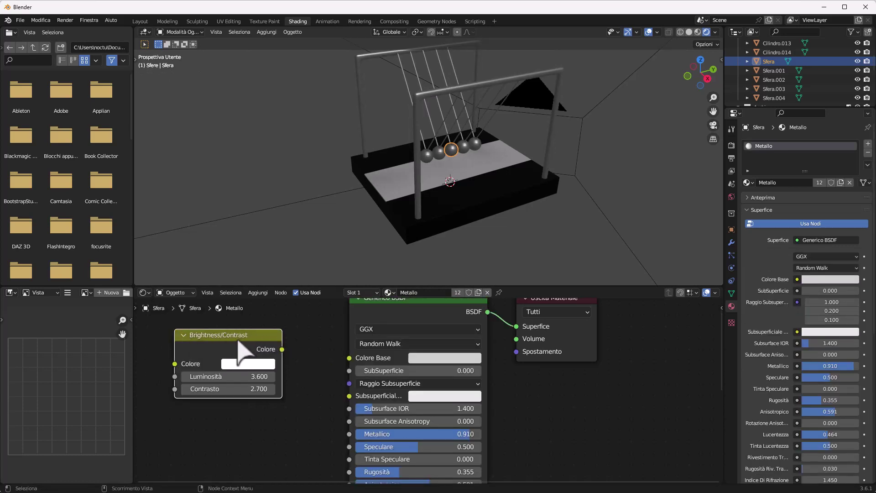
right_click(242, 351)
left_click(219, 352)
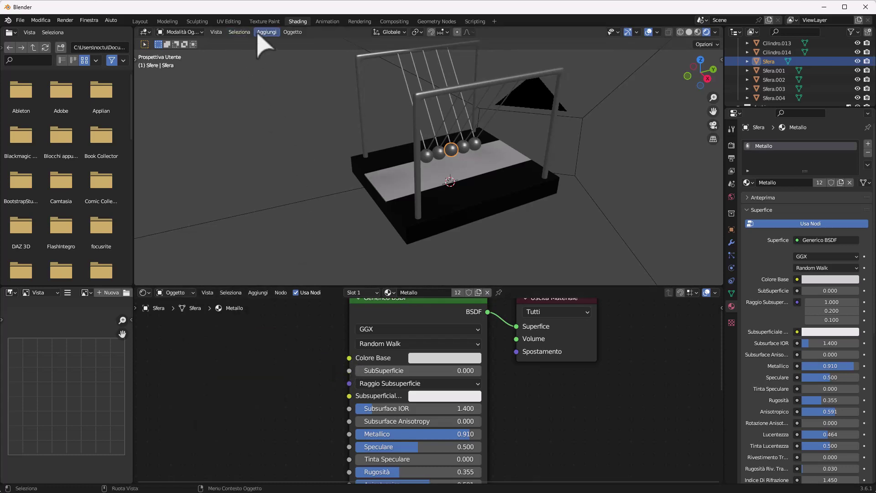
Return to the Layout workspace in camera view and list the Add menu's image options, including Images as Planes
left_click(141, 22)
key("KP_0")
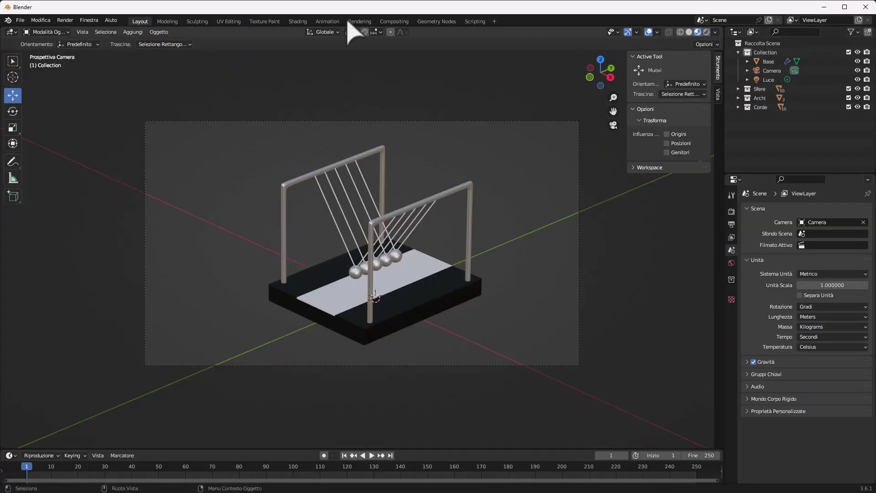
left_click(132, 31)
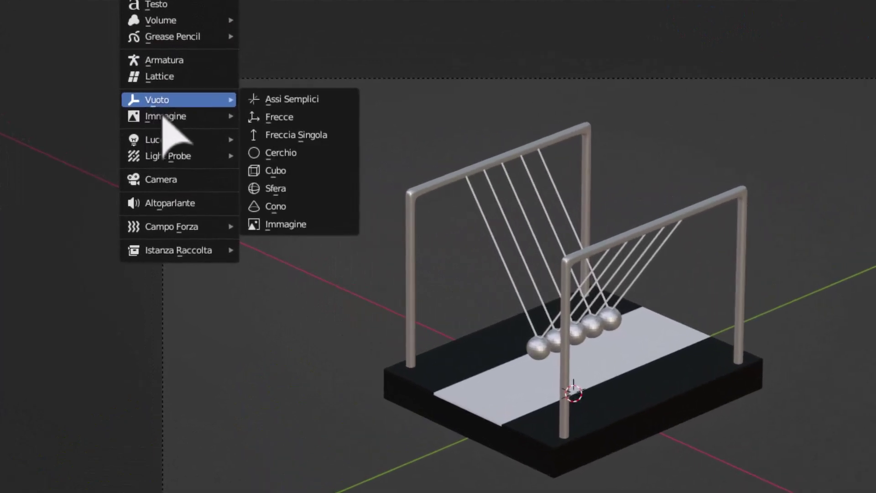
mouse_move(178, 116)
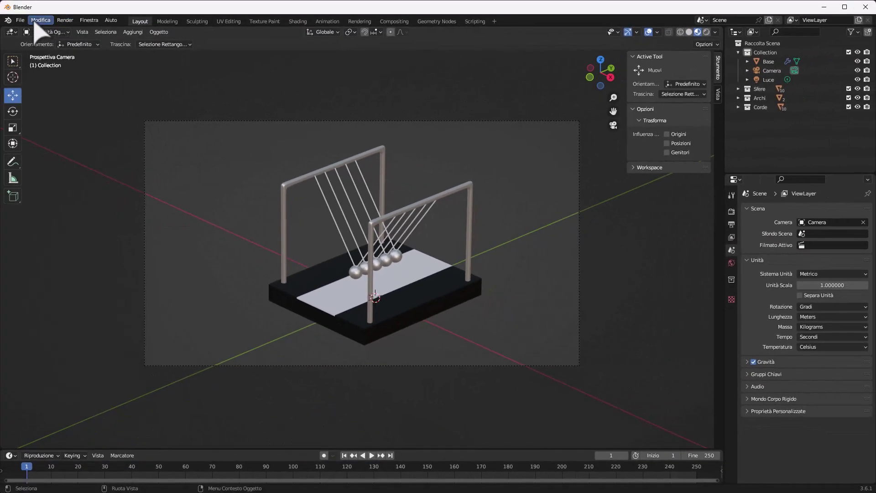
left_click(40, 20)
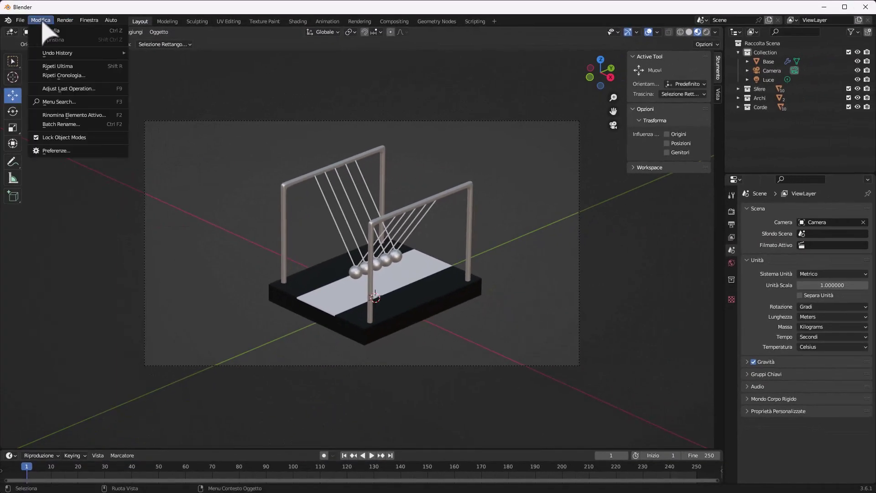
left_click(73, 151)
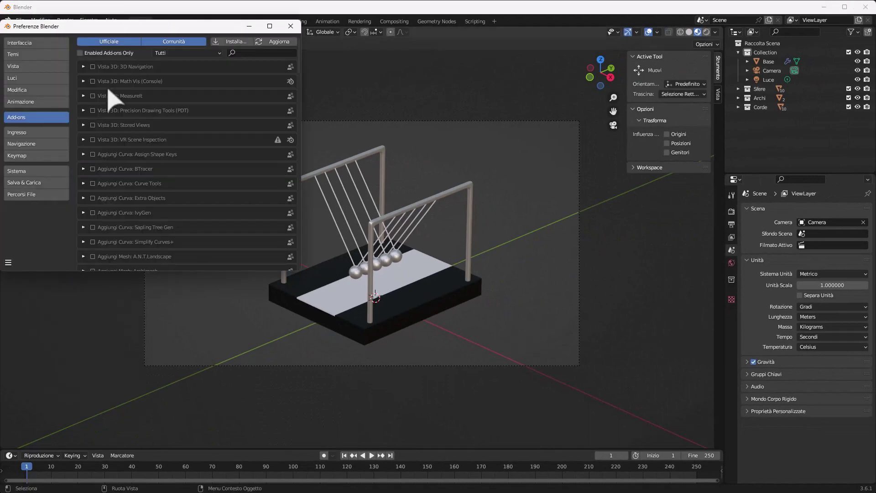
left_click_drag(131, 22, 291, 90)
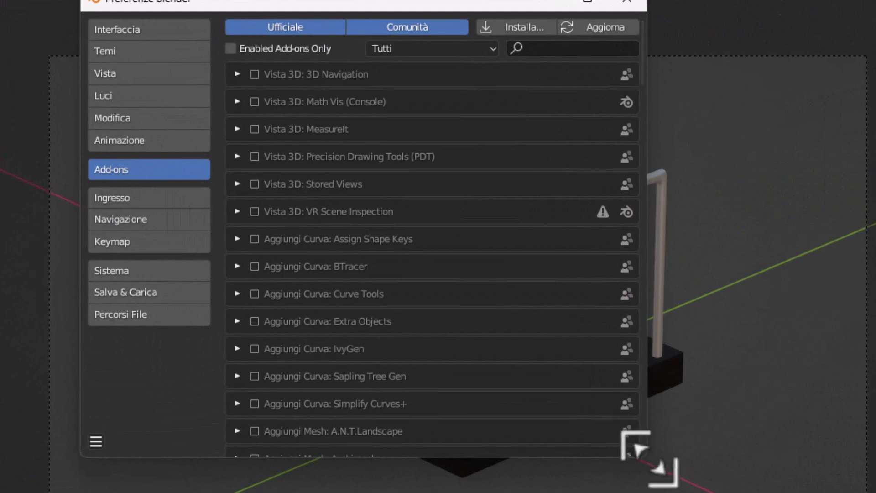
mouse_move(647, 456)
left_mouse_down()
mouse_move(743, 487)
mouse_move(874, 491)
left_mouse_up()
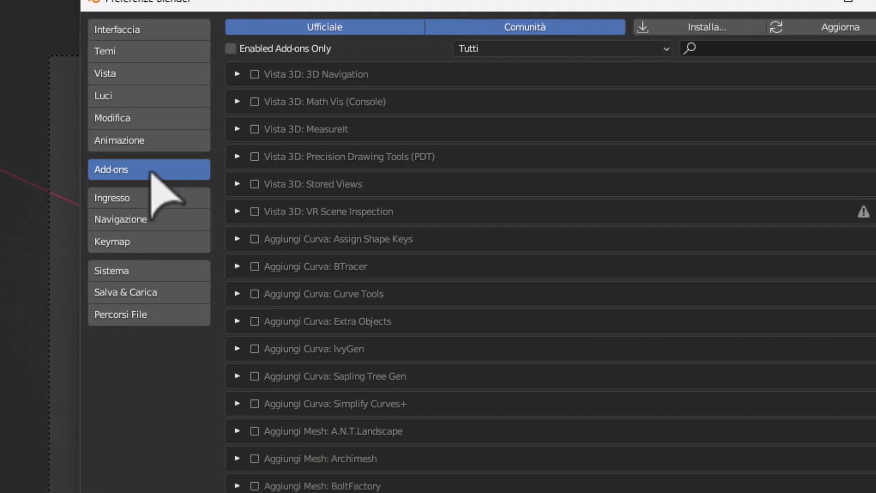
scroll(411, 102, "down", 8)
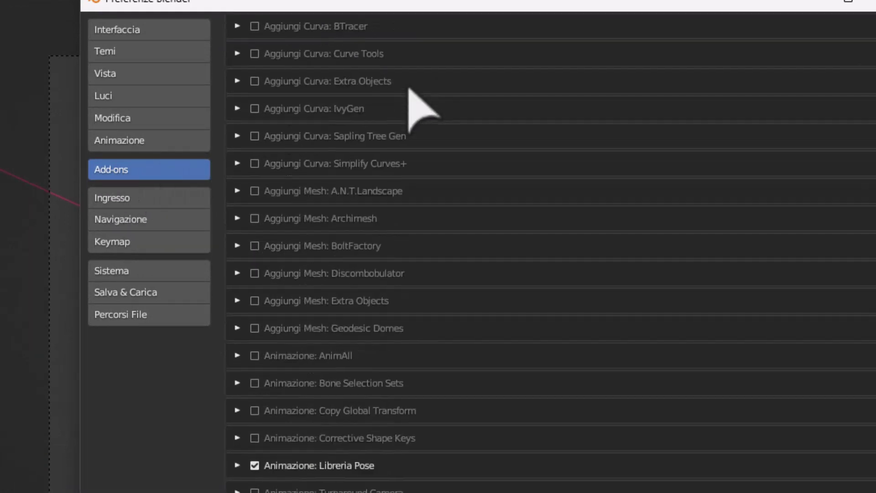
scroll(409, 94, "down", 3)
scroll(409, 90, "down", 4)
scroll(411, 137, "down", 9)
scroll(346, 228, "down", 3)
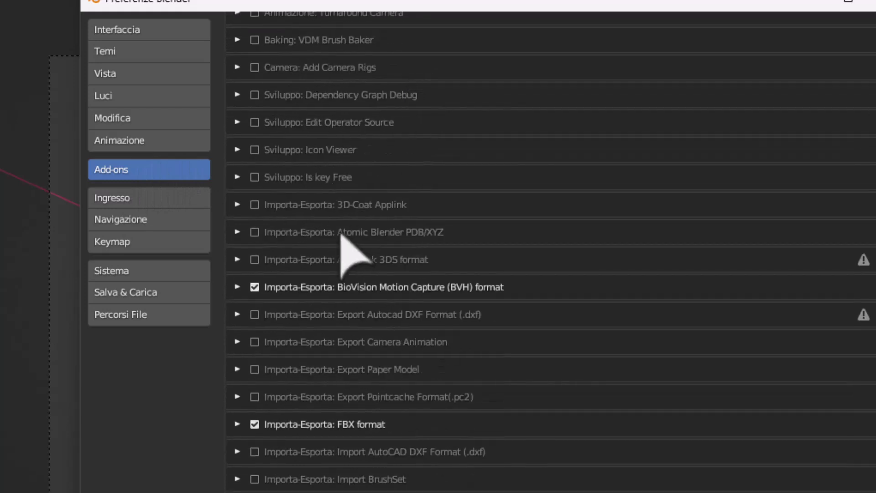
scroll(315, 281, "down", 4)
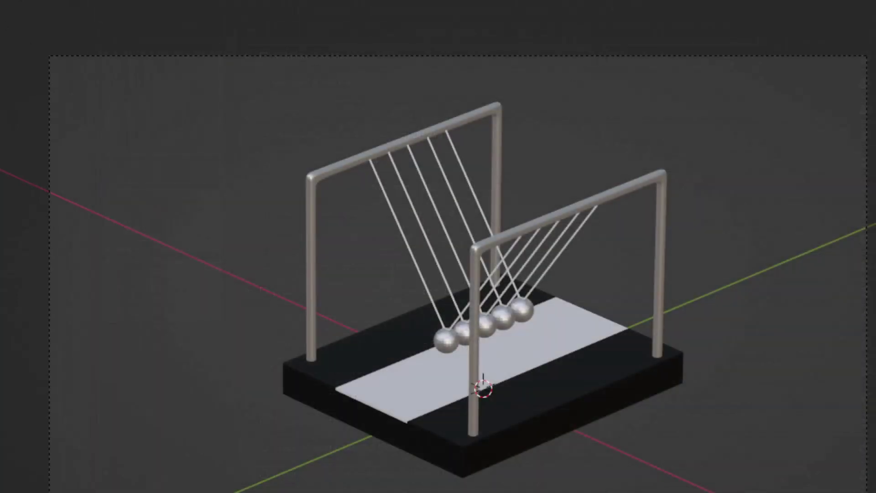
Import pexels-atbo-245208.jpg as an image plane behind the cradle
key("shift+a")
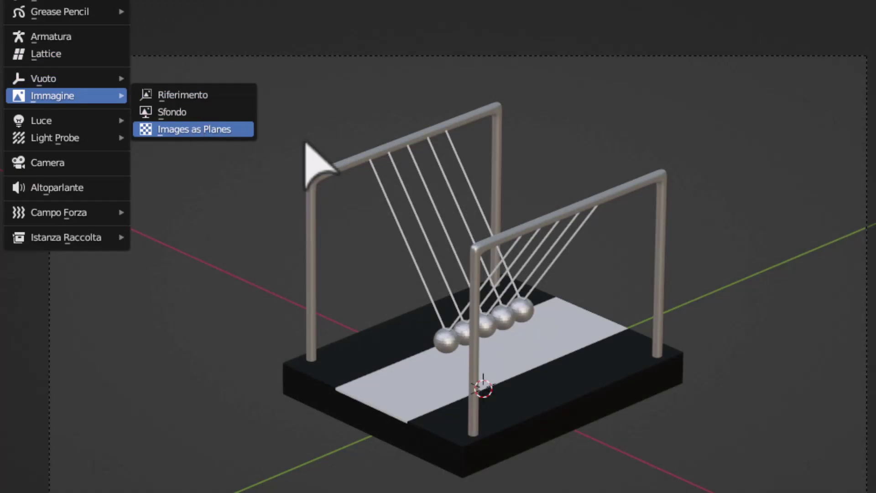
left_click(196, 130)
left_click(349, 263)
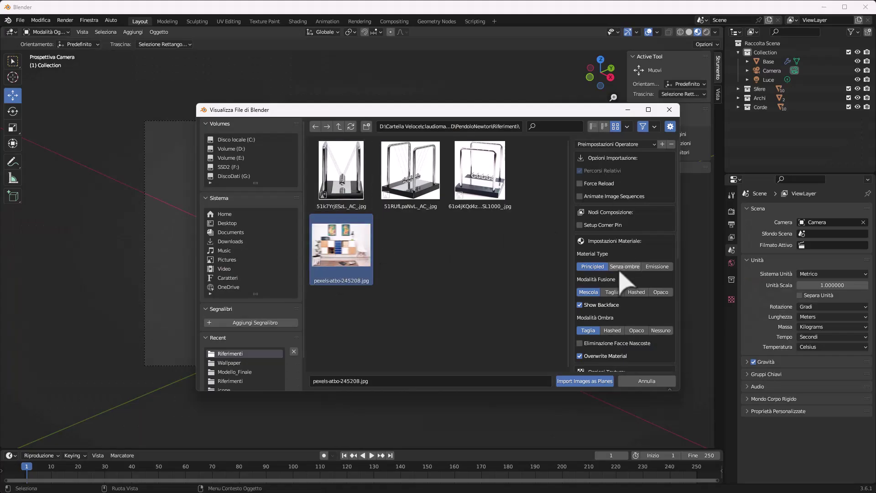
scroll(628, 187, "down", 3)
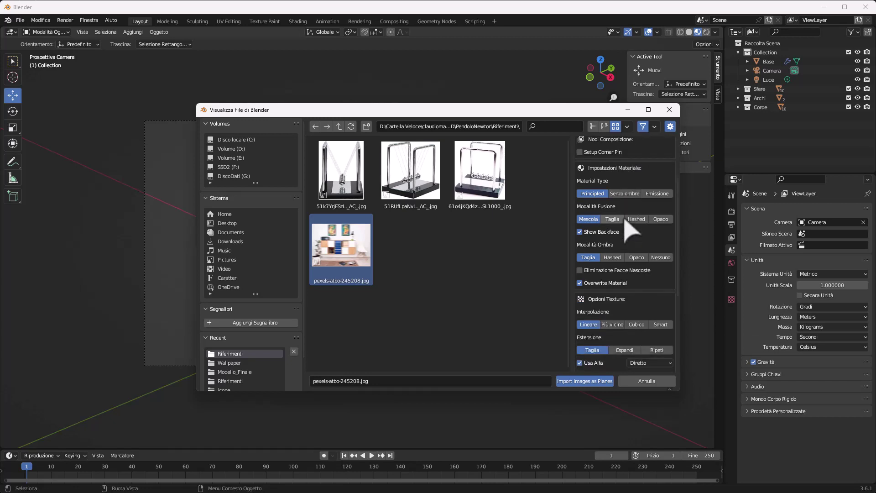
scroll(577, 228, "down", 2)
scroll(621, 242, "down", 3)
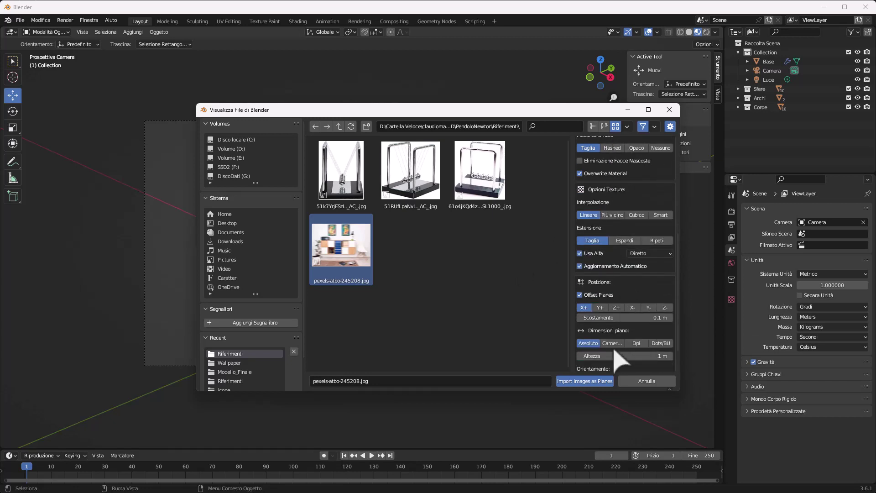
left_click(596, 382)
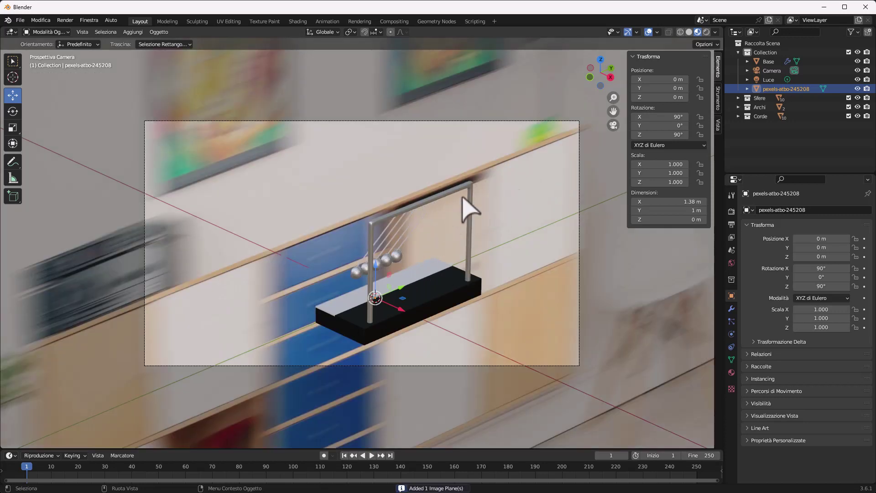
Move the photo plane back to about X -0.26 m and scale it down to 0.383
left_click(613, 124)
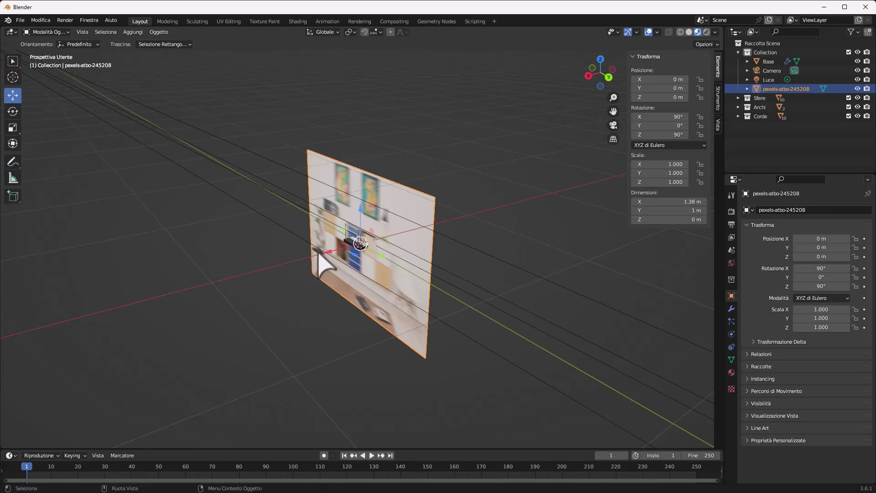
left_click_drag(326, 252, 362, 246)
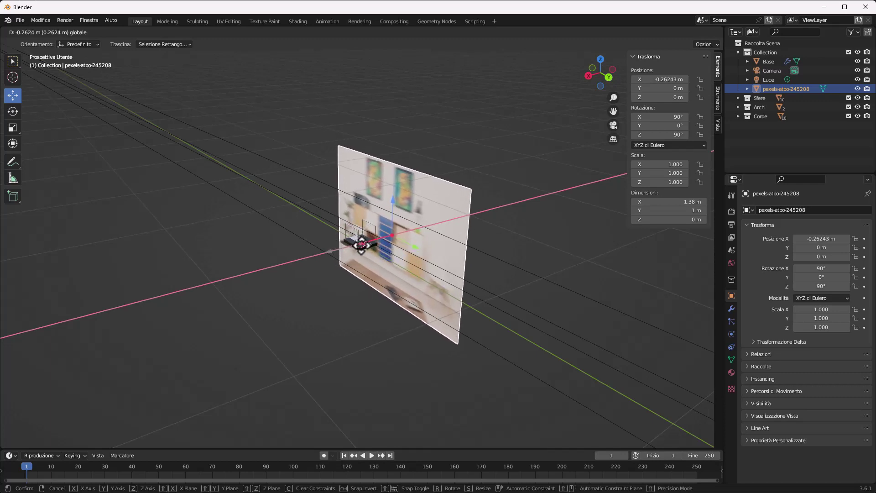
left_click_drag(361, 246, 363, 248)
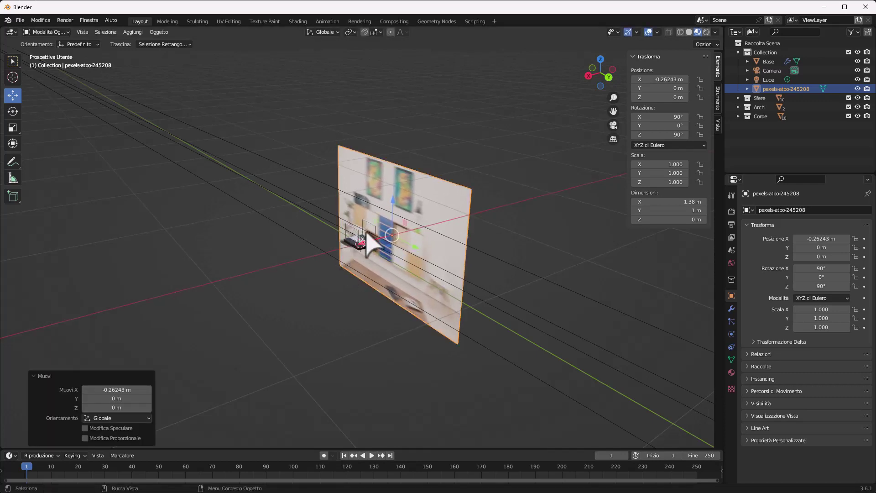
left_click(614, 126)
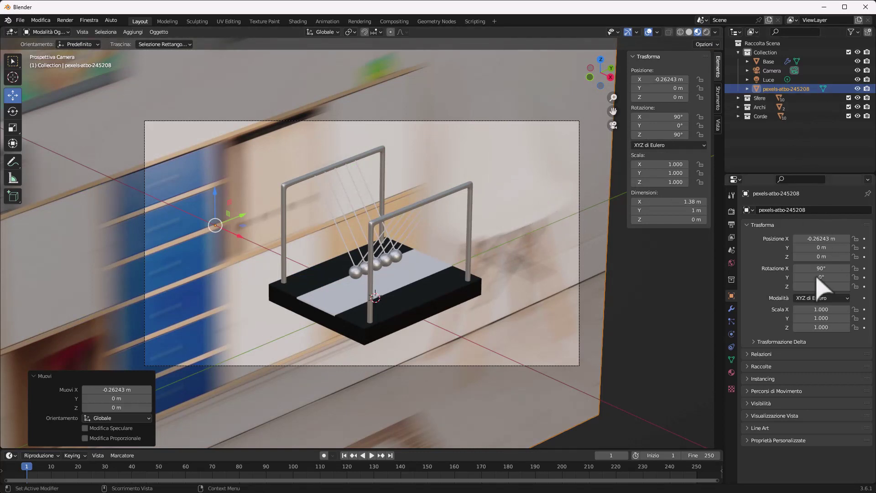
left_click(12, 128)
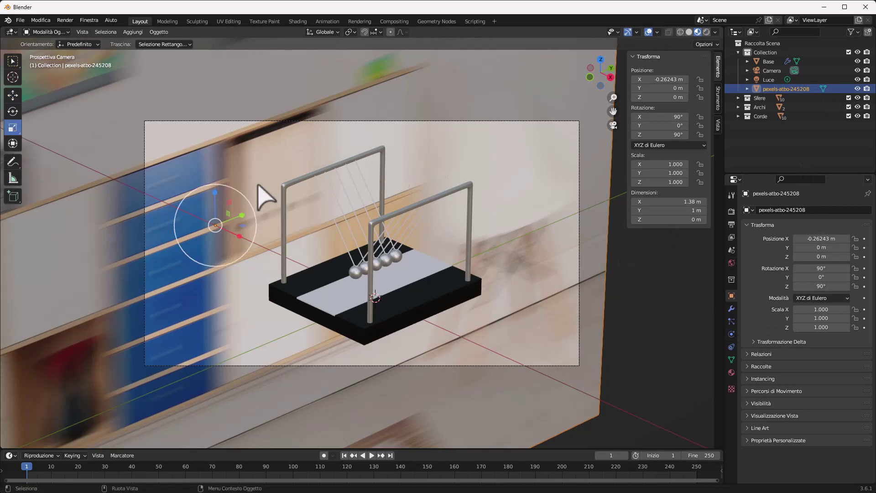
left_click_drag(237, 189, 214, 210)
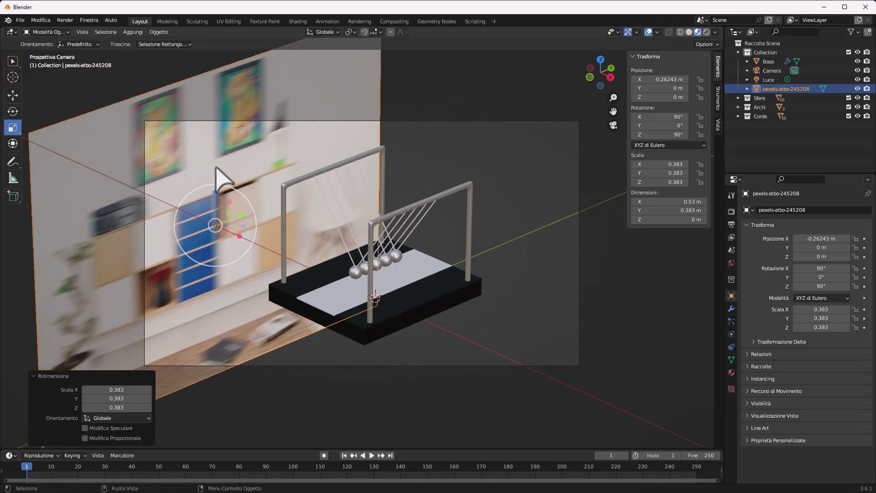
Move the photo plane along X toward the cradle to X -0.11012 m
mouse_move(614, 125)
middle_mouse_down()
mouse_move(553, 189)
mouse_move(581, 195)
middle_mouse_up()
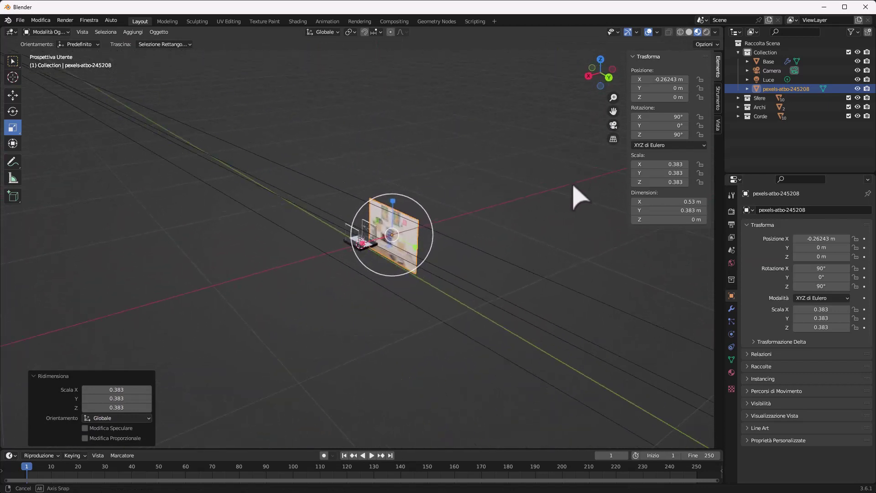
left_click(14, 95)
scroll(404, 265, "up", 2)
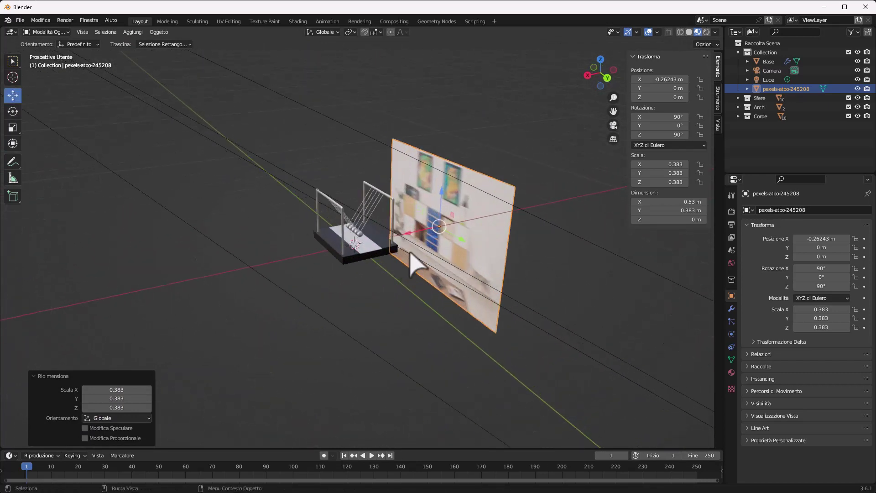
mouse_move(415, 261)
middle_mouse_down()
mouse_move(480, 270)
mouse_move(433, 242)
middle_mouse_up()
left_click_drag(412, 242, 391, 250)
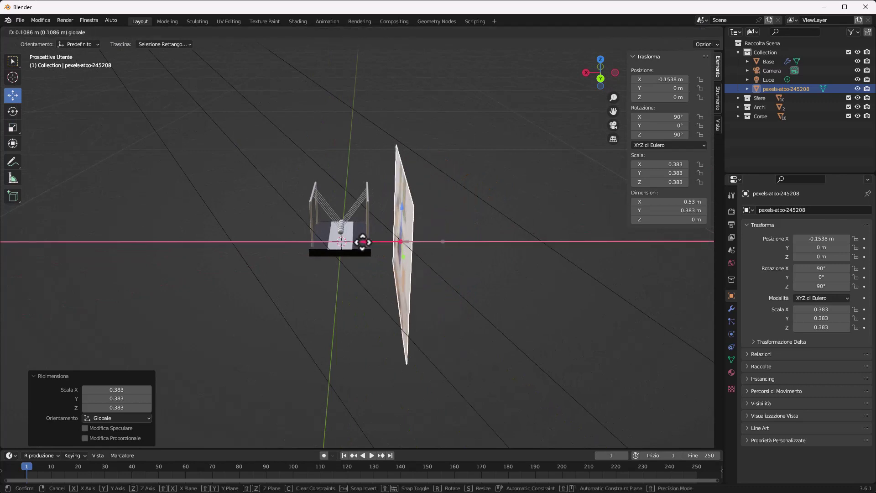
middle_click_drag(392, 249, 463, 250)
Raise the photo plane to Z 0.073357 m in Right Ortho view, then return to camera view
left_click(593, 77)
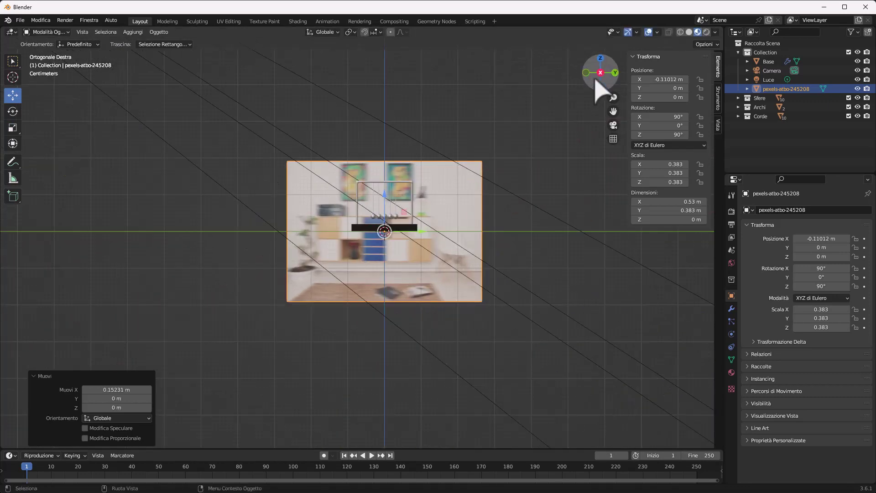
left_click_drag(385, 191, 390, 202)
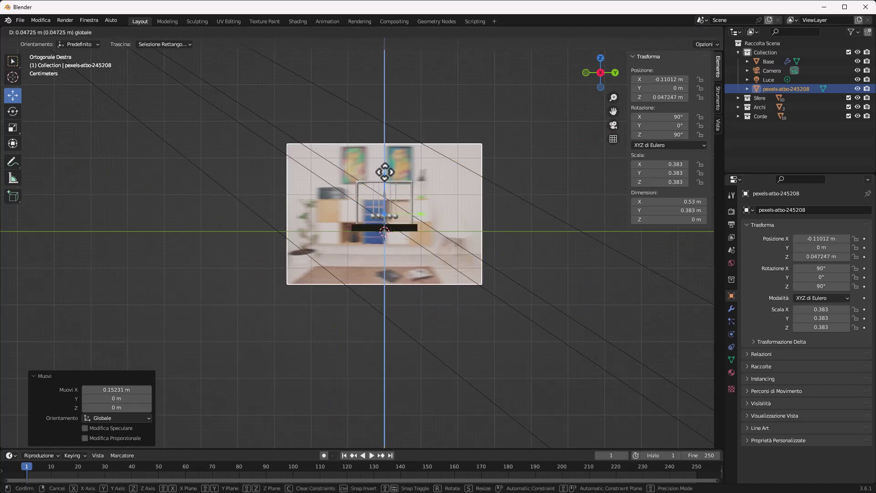
scroll(389, 205, "up", 2)
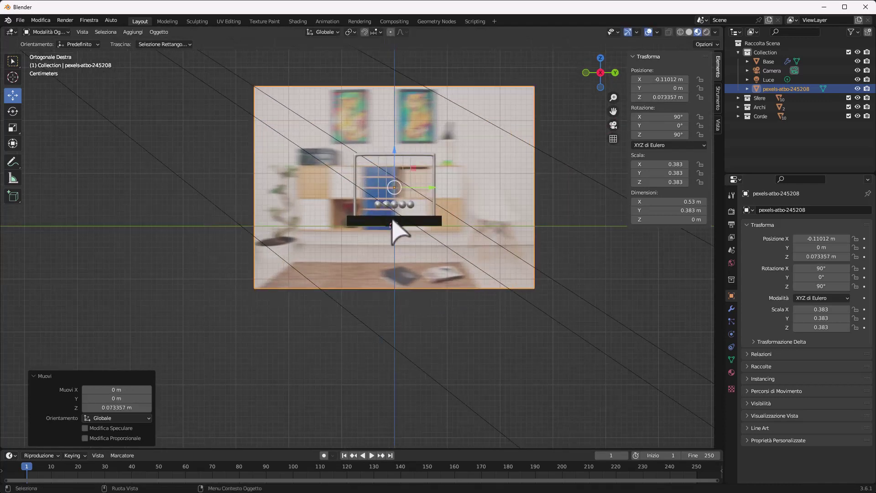
left_click(613, 125)
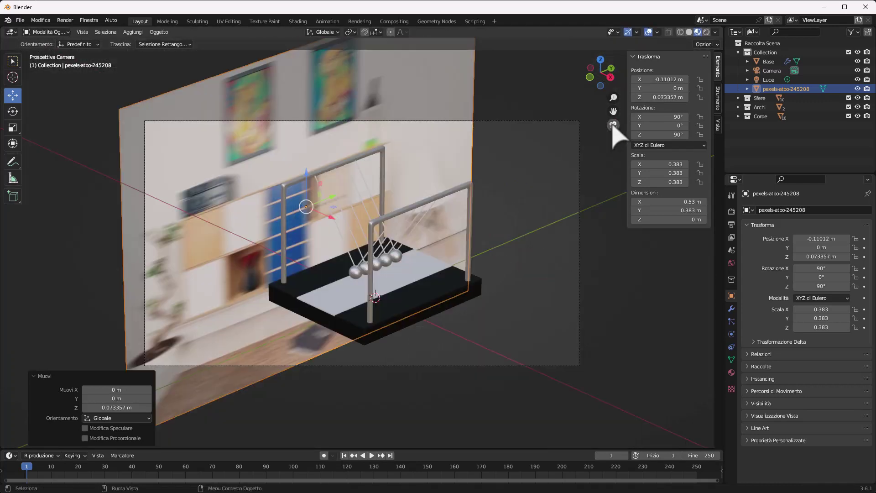
Rotate the photo plane 51.112° around Z
left_click(613, 124)
left_click(613, 125)
left_click(613, 125)
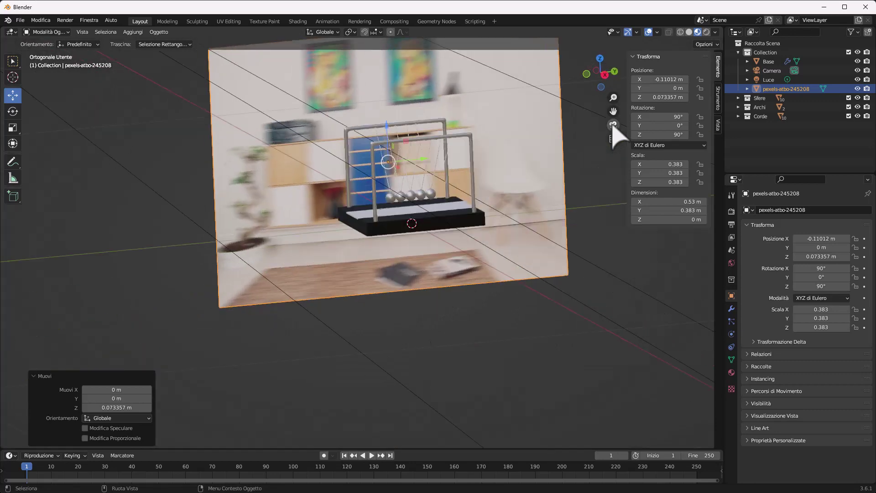
left_click(614, 125)
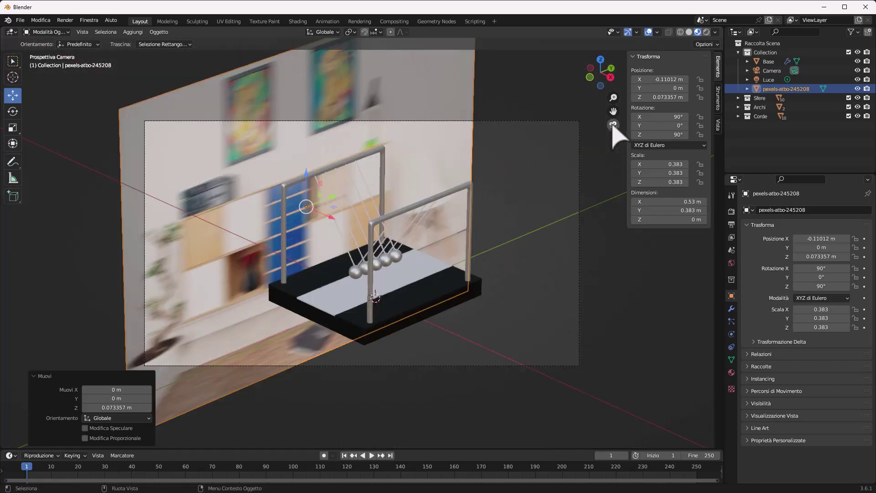
left_click(12, 111)
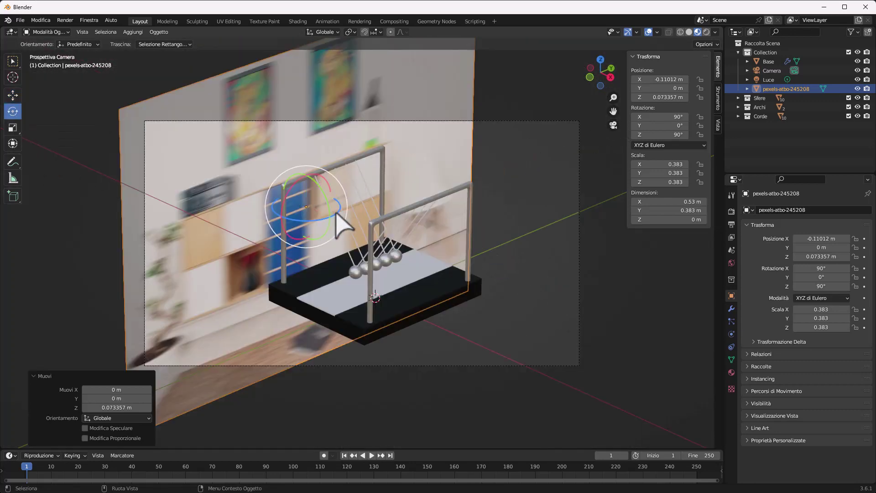
mouse_move(336, 213)
left_mouse_down()
mouse_move(315, 219)
mouse_move(382, 191)
left_mouse_up()
Lower the photo plane to Z 0.018285 m and render the image
left_click(12, 95)
mouse_move(350, 156)
left_mouse_down()
mouse_move(370, 229)
mouse_move(386, 222)
mouse_move(389, 240)
left_mouse_up()
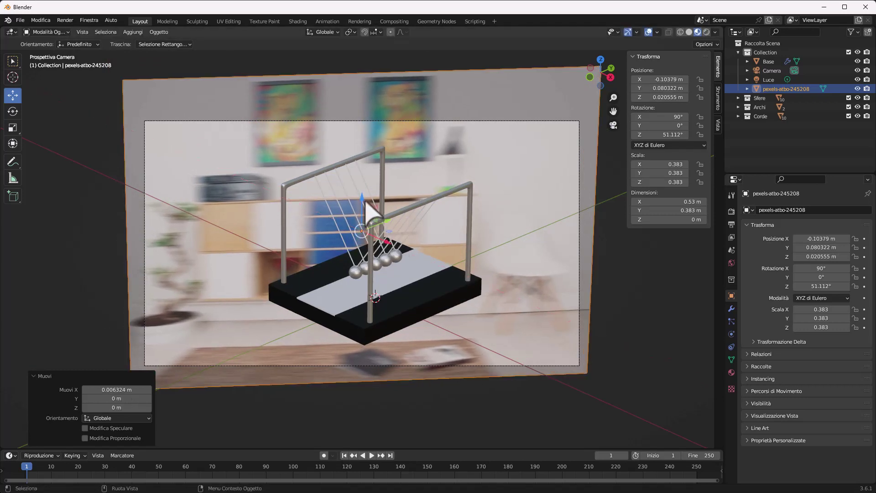
left_click_drag(366, 201, 367, 215)
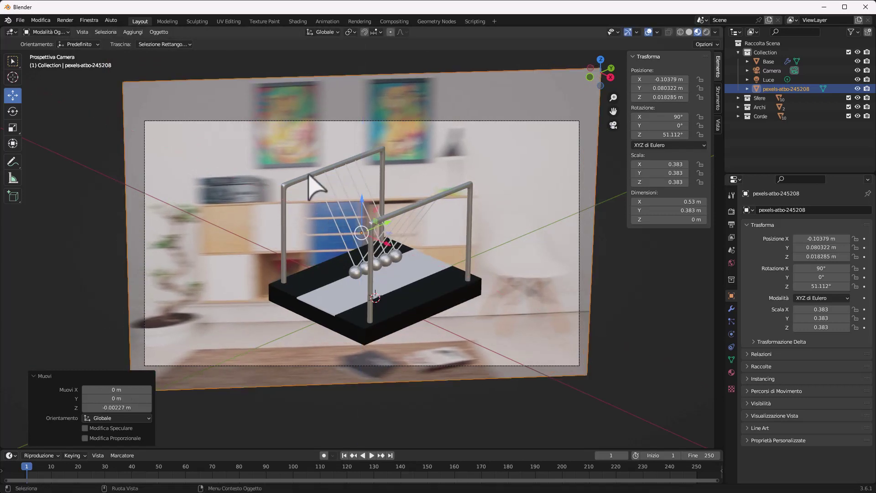
left_click(65, 20)
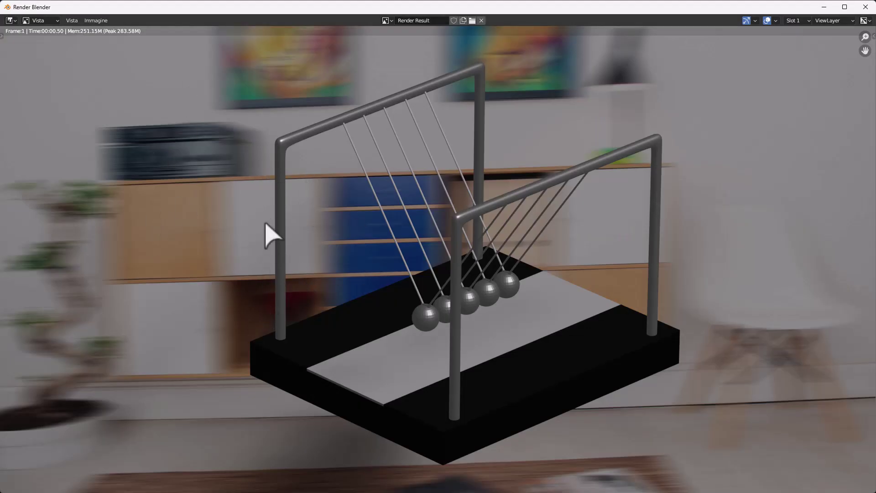
Close the render window and show the photo plane's material, which uses pexels-atbo-245208.jpg as base colour
left_click(866, 7)
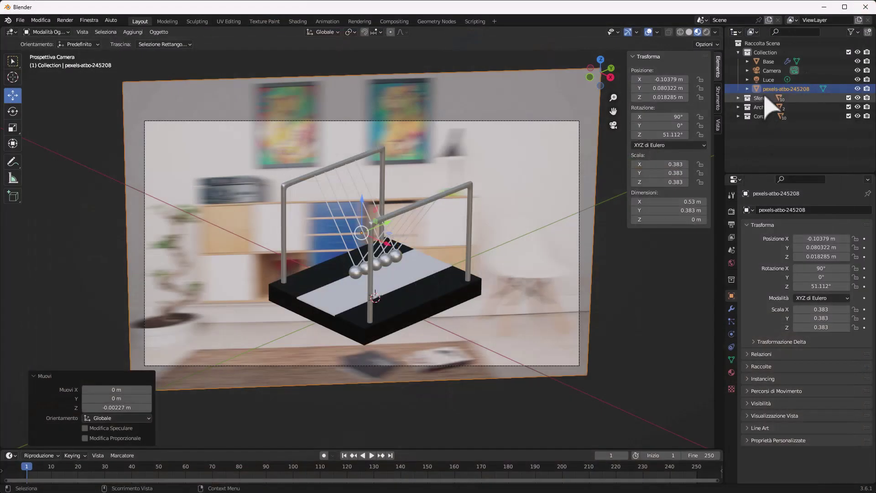
left_click(748, 88)
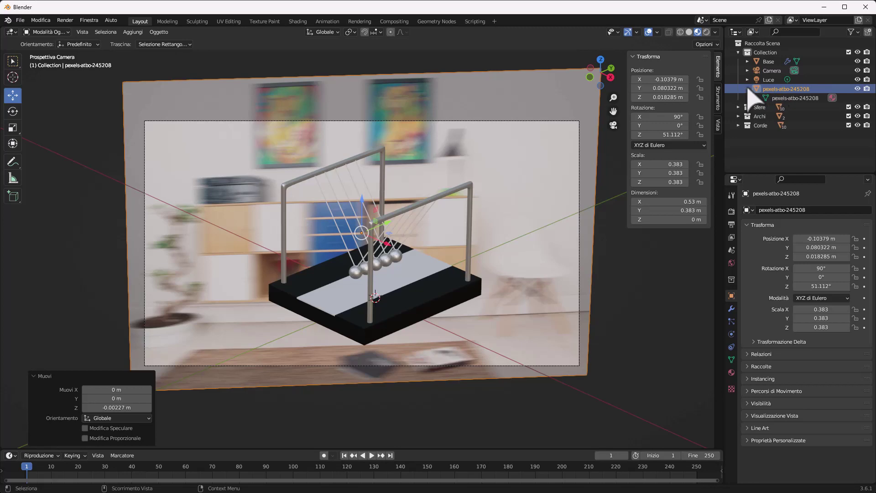
left_click(732, 372)
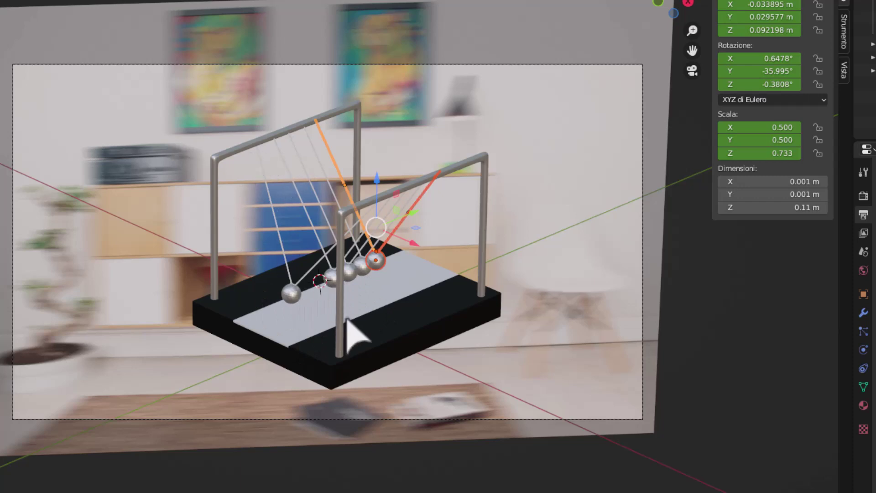
Deselect all objects in the viewport with Alt+A
key("alt+a")
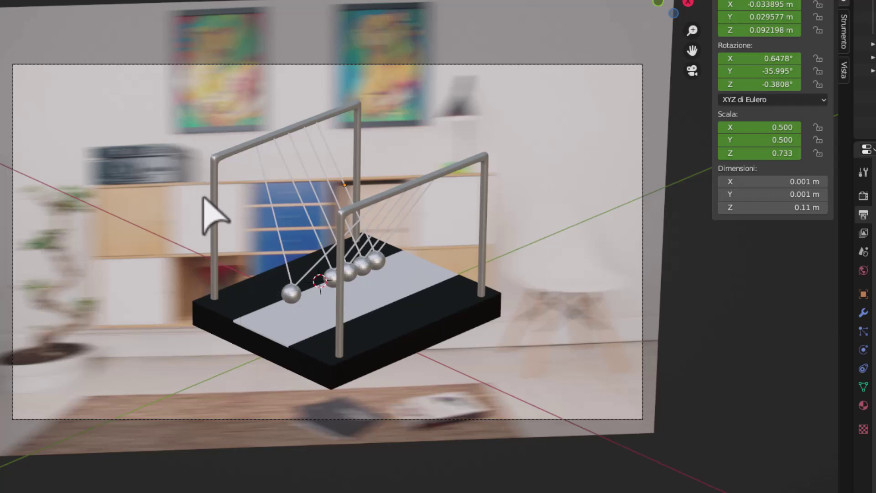
Check the metal frame's 6-level Subdivision modifier without adding any, then reselect the photo plane
left_click(221, 156)
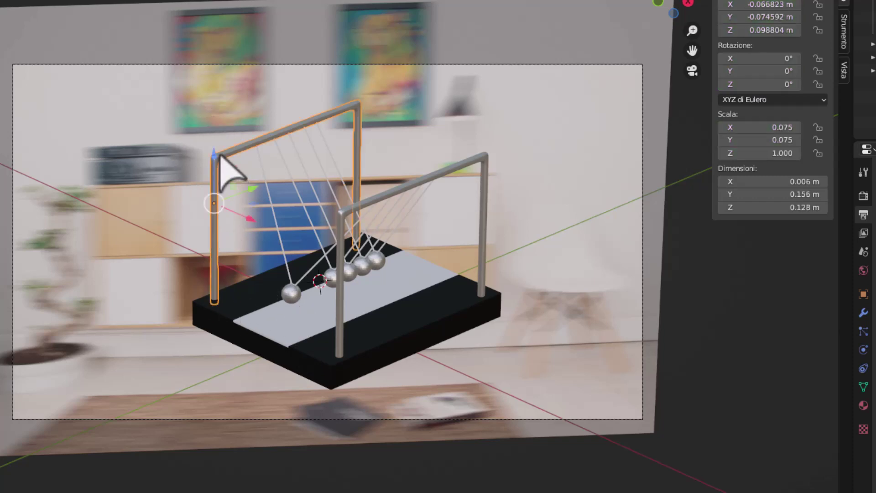
left_click(863, 314)
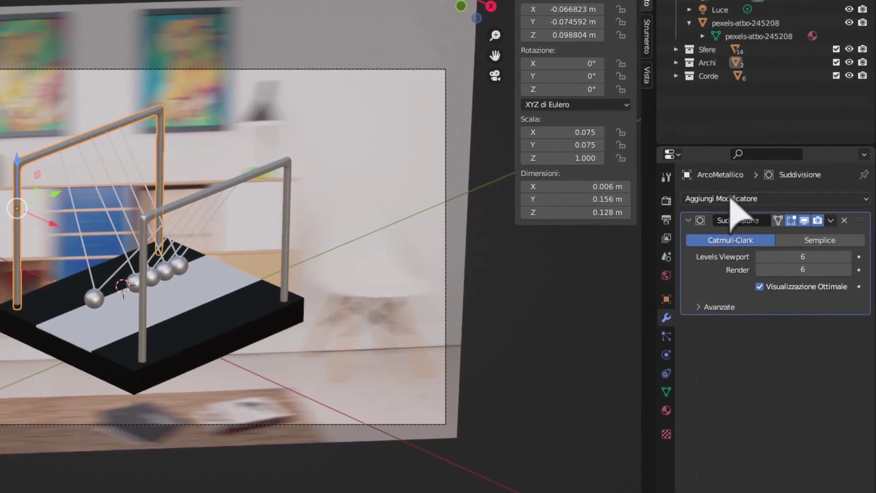
left_click(733, 198)
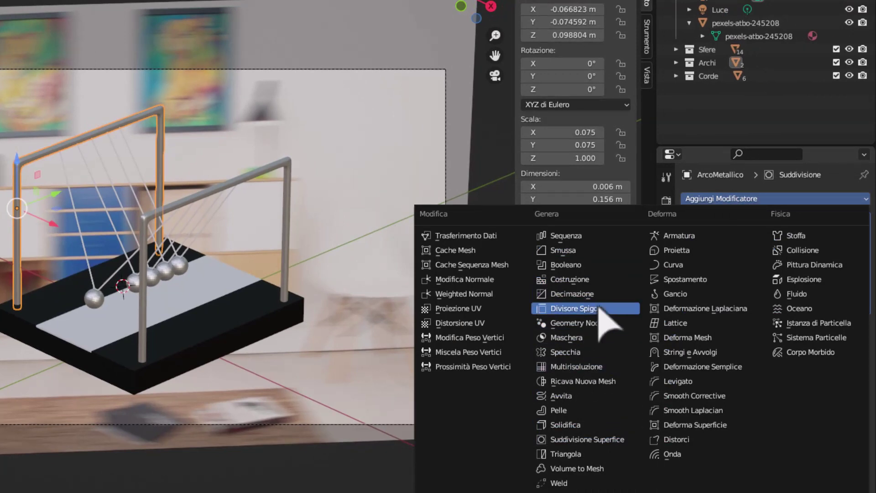
key("Escape")
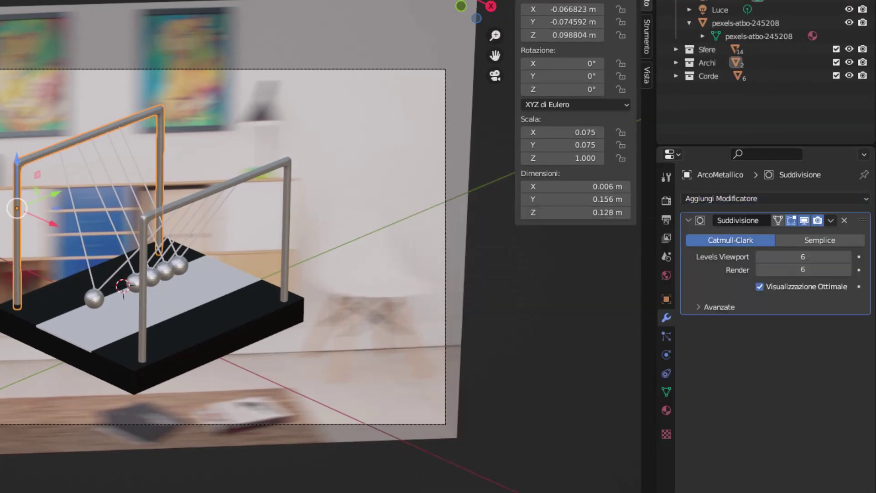
left_click(746, 23)
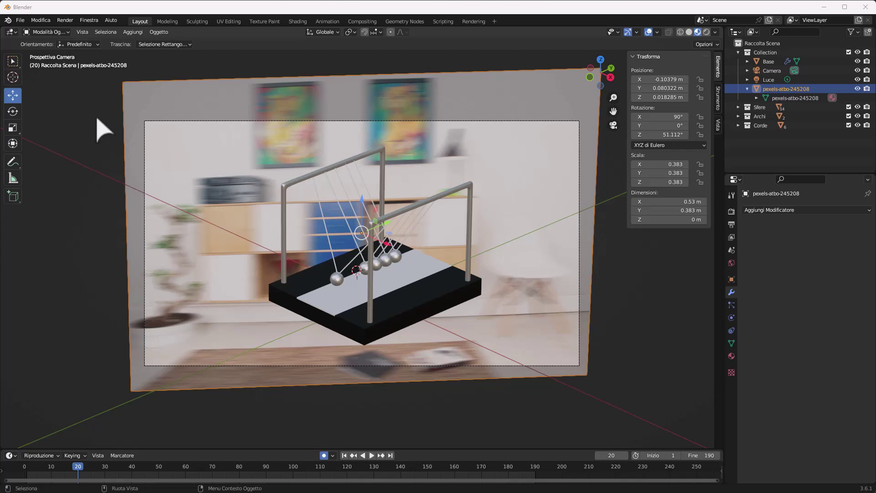
left_click(297, 22)
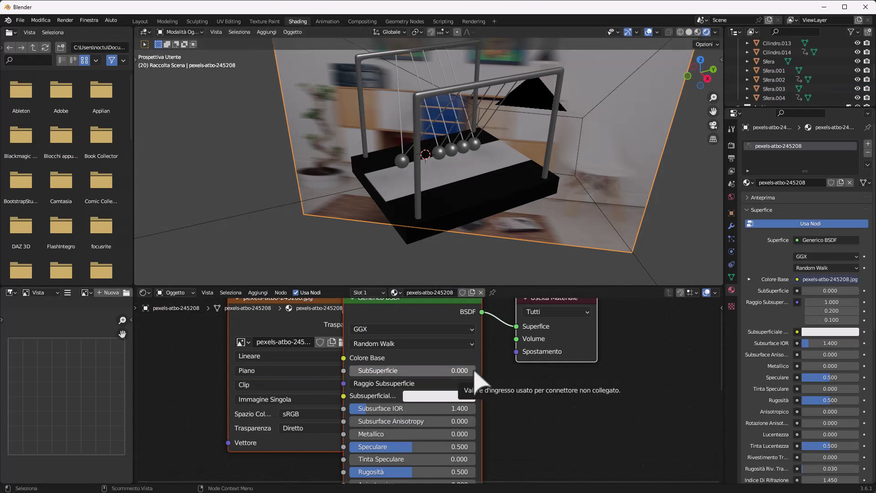
left_click(141, 22)
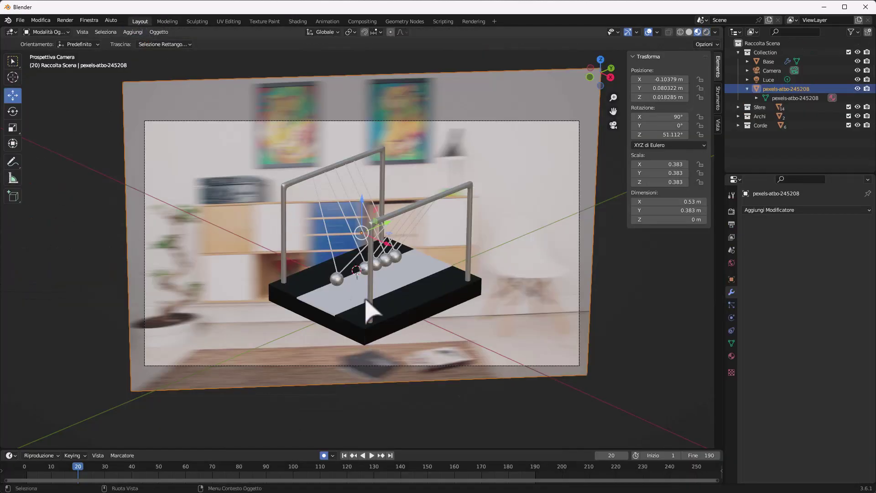